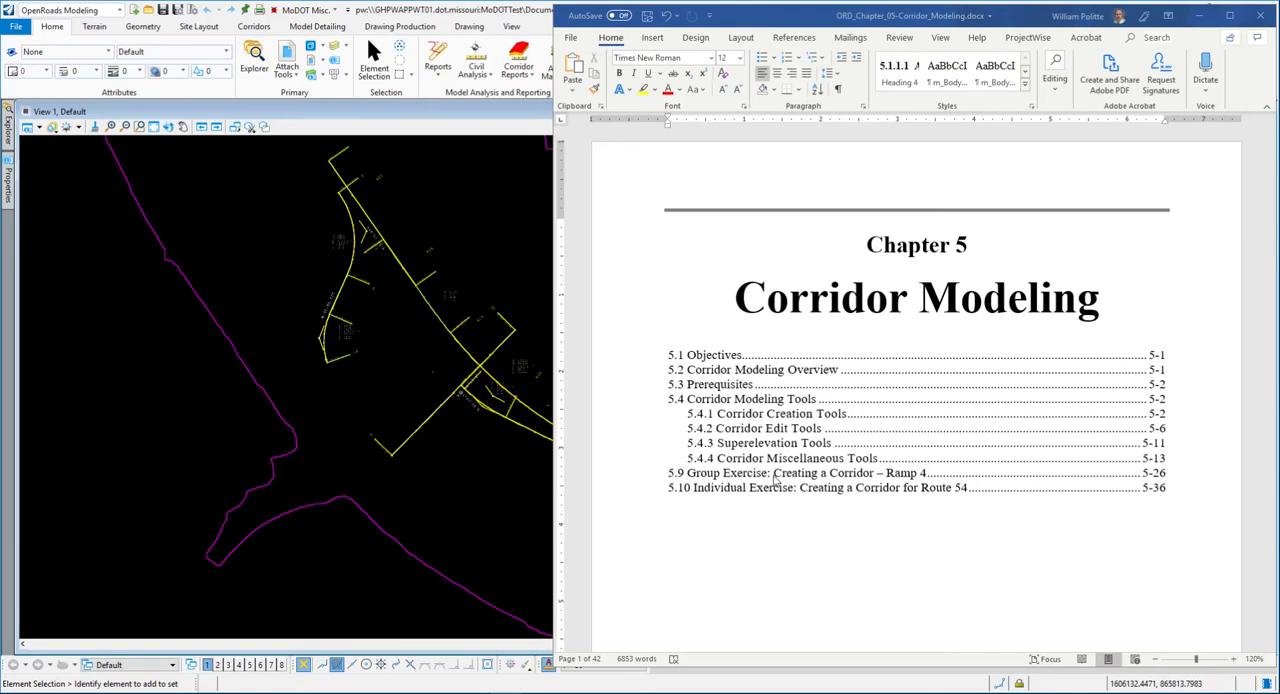
- Go to section 5.9, Group Exercise: Creating a Corridor – Ramp 4, in the Word training document
{"action": "left_click", "coordinate": [772, 20]}
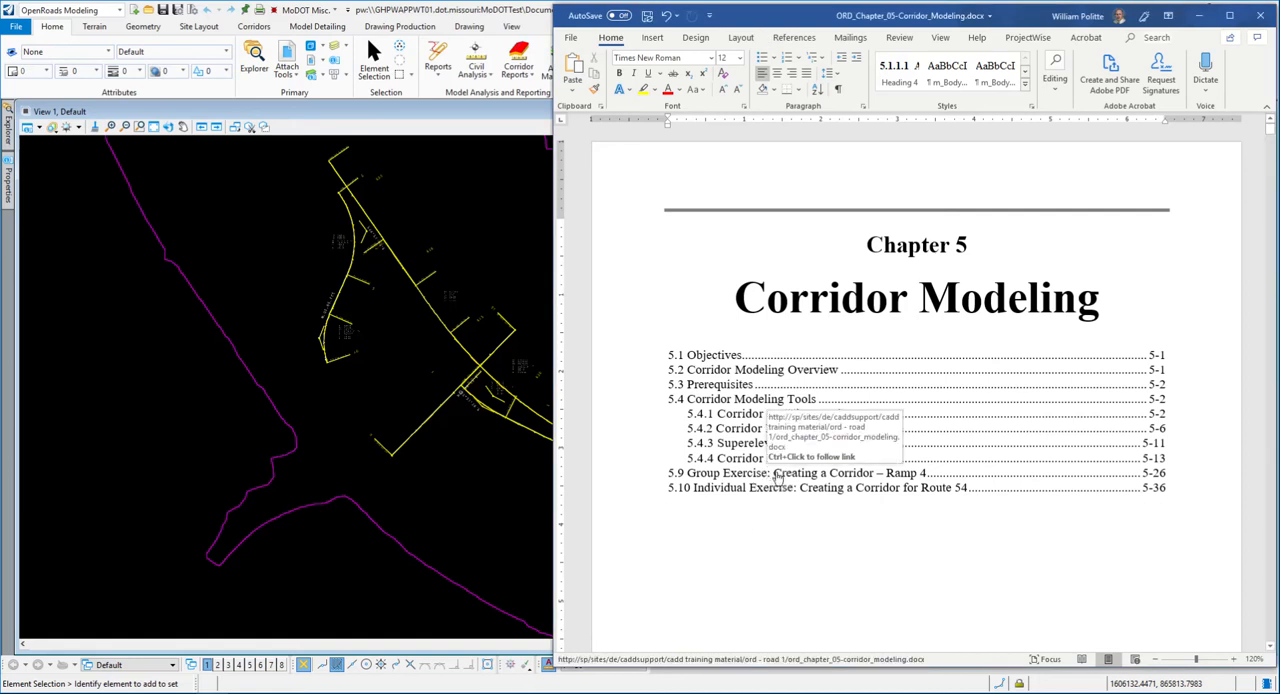
{"action": "left_click", "coordinate": [833, 478], "text": "ctrl"}
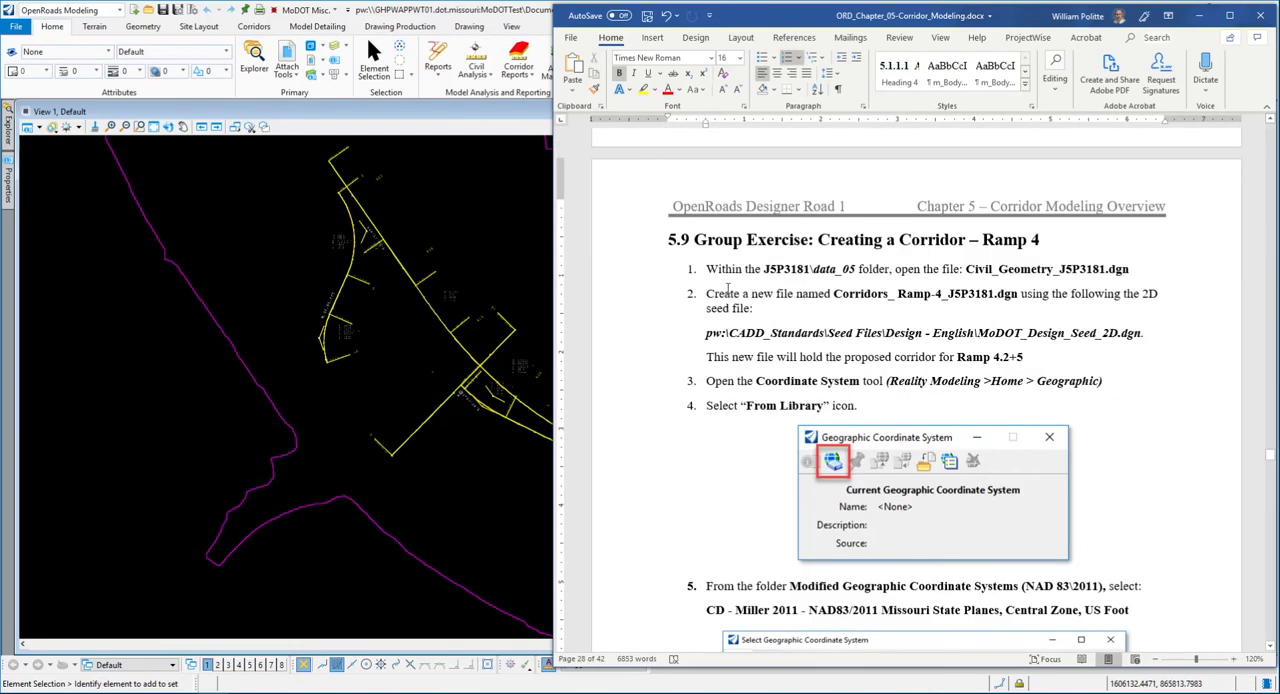
{"action": "scroll", "coordinate": [728, 284], "scroll_direction": "down", "scroll_amount": 1}
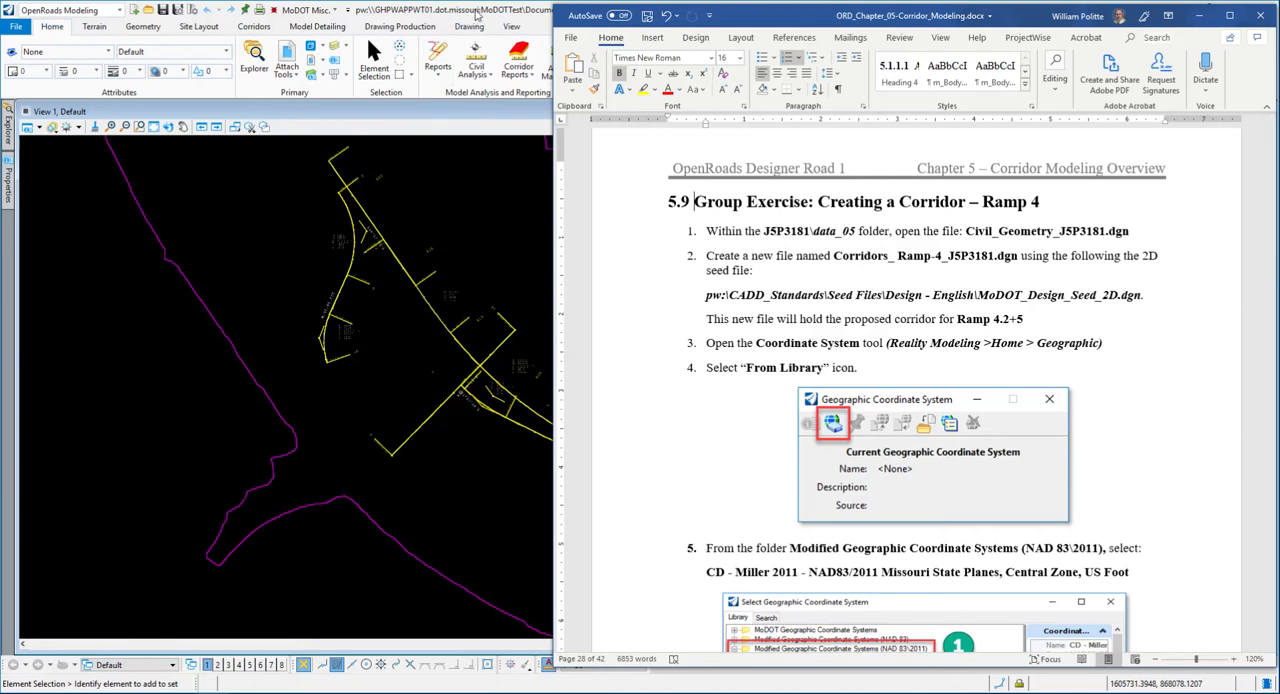
- In OpenRoads Designer, start a new file in data-5 from MoDOT_Design_Seed_2D.dgn and name it Corridors_ Ramp-4_J5P3181.dgn.dgn, using the name in the exercise
{"action": "double_click", "coordinate": [476, 14]}
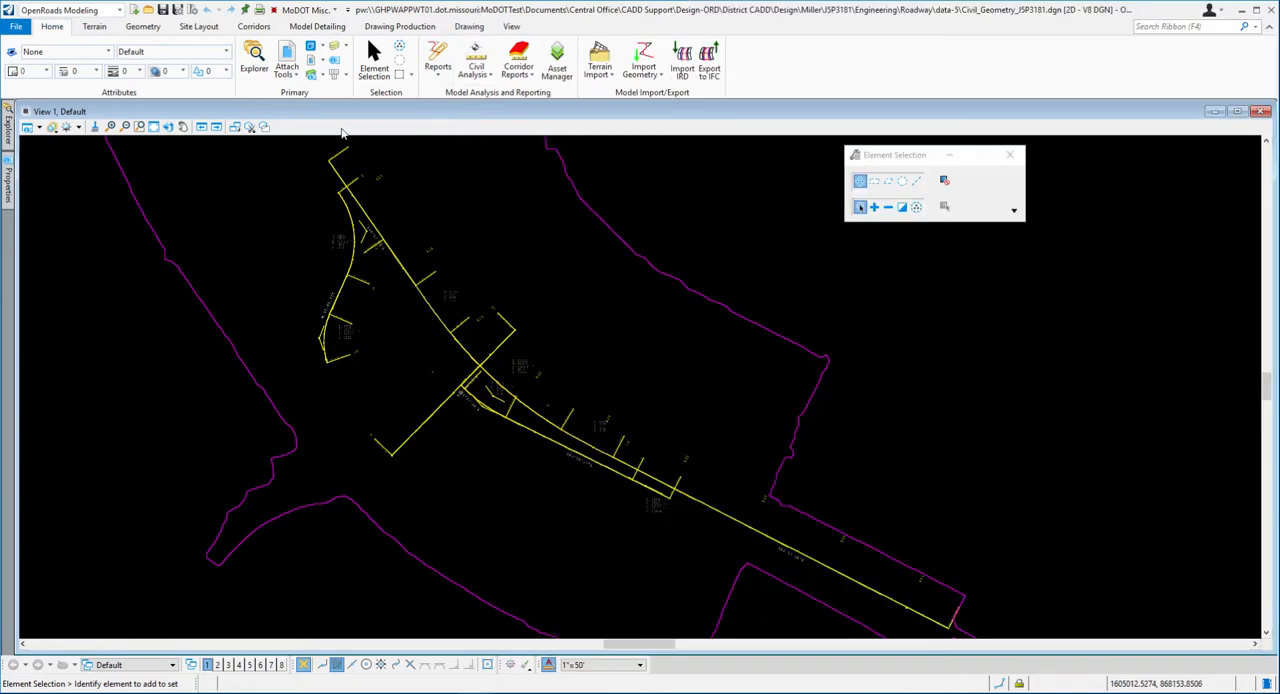
{"action": "left_click", "coordinate": [16, 26]}
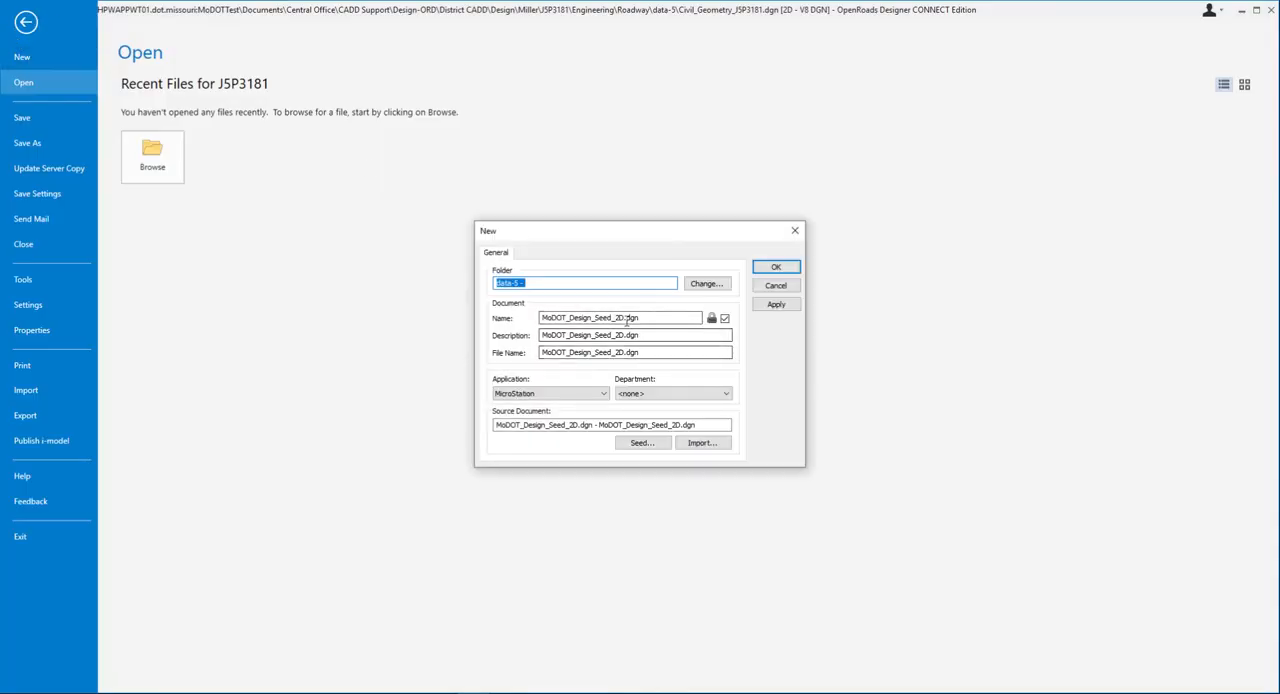
{"action": "left_click", "coordinate": [235, 691]}
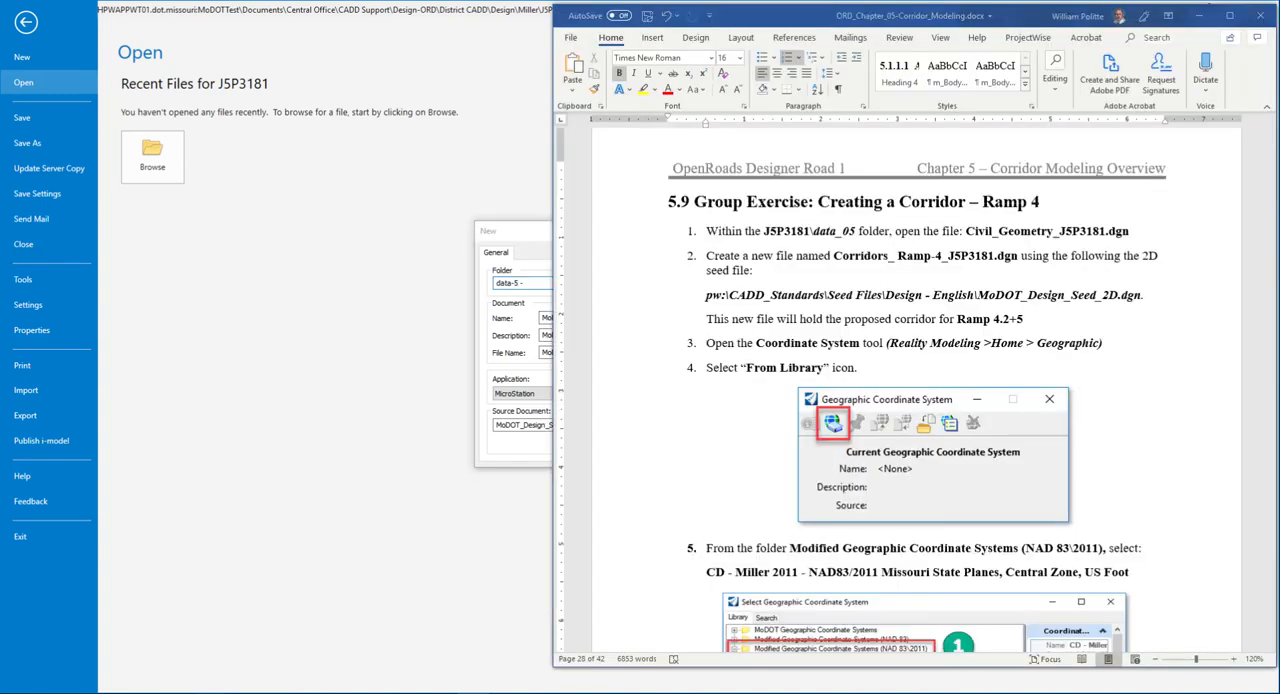
{"action": "left_click_drag", "start_coordinate": [834, 256], "coordinate": [1017, 262]}
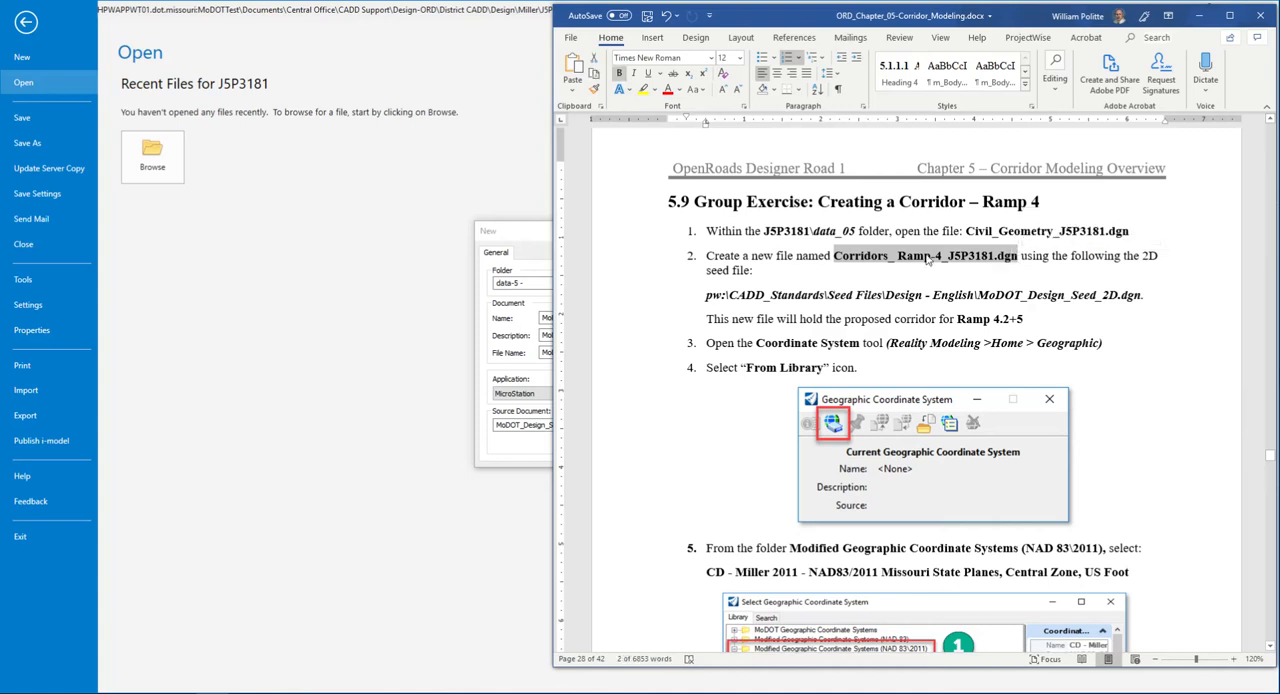
{"action": "left_click", "coordinate": [508, 240]}
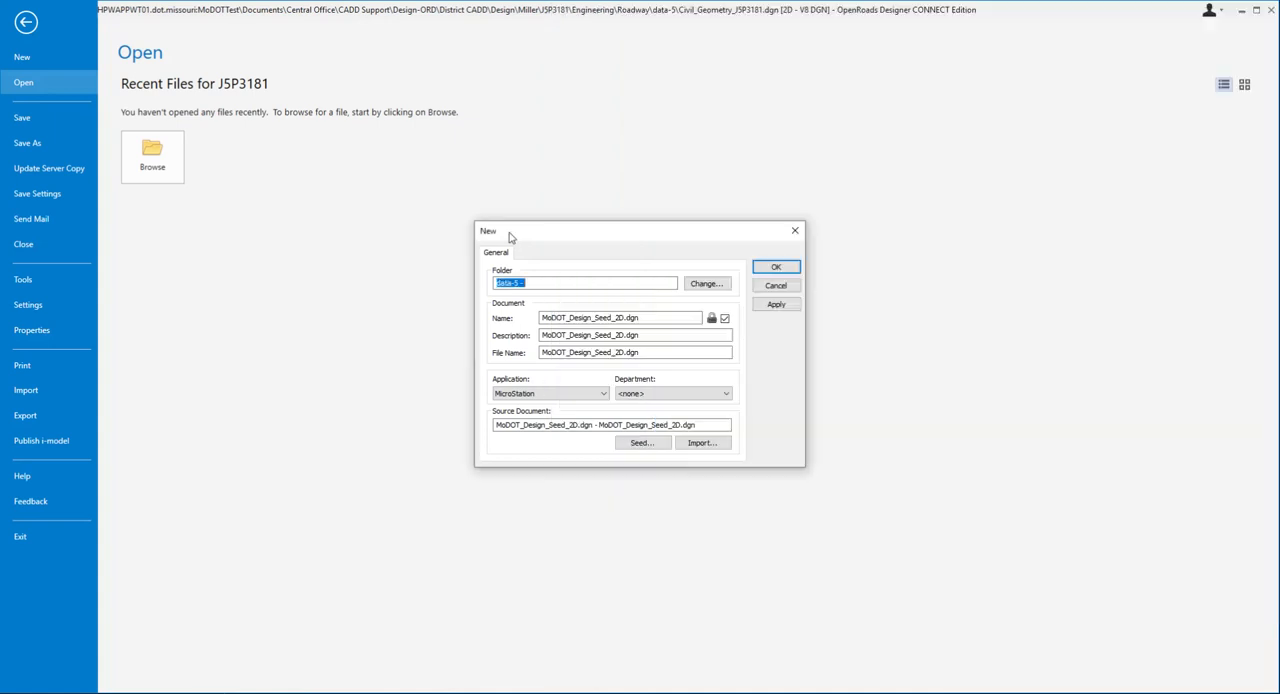
{"action": "left_click_drag", "start_coordinate": [627, 317], "coordinate": [543, 317]}
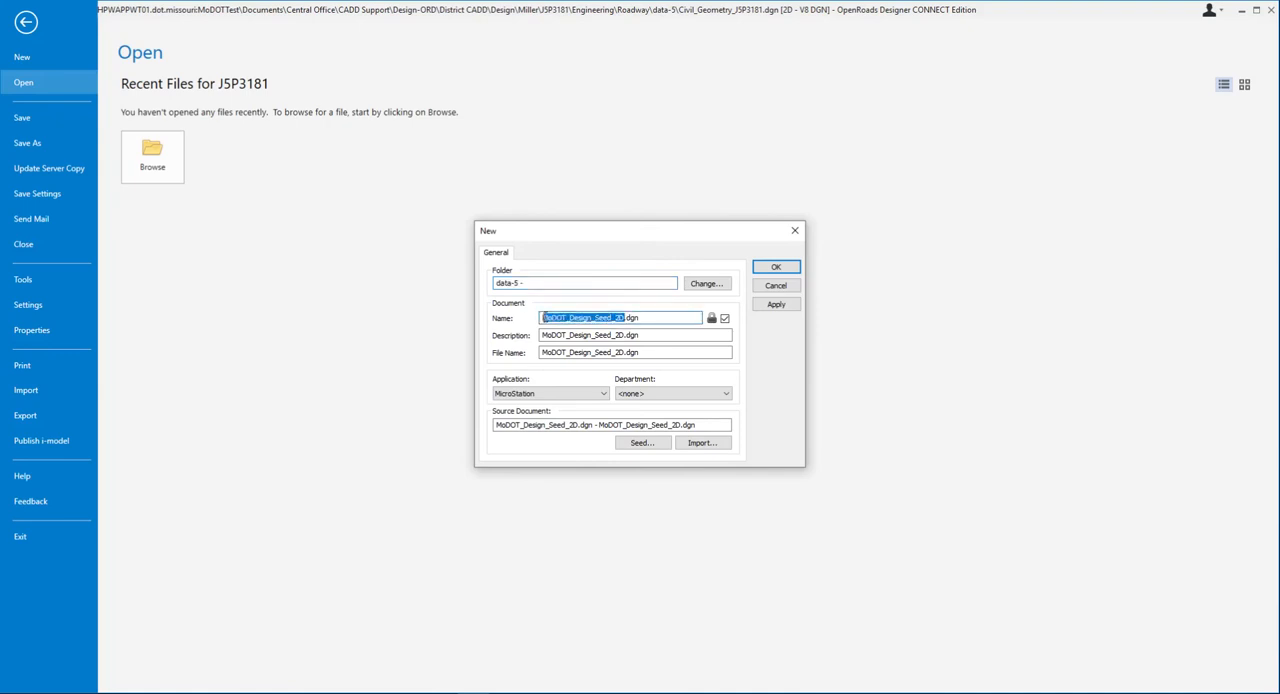
{"action": "type", "text": "Corridors_ Ramp-4_J5P3181.dgn"}
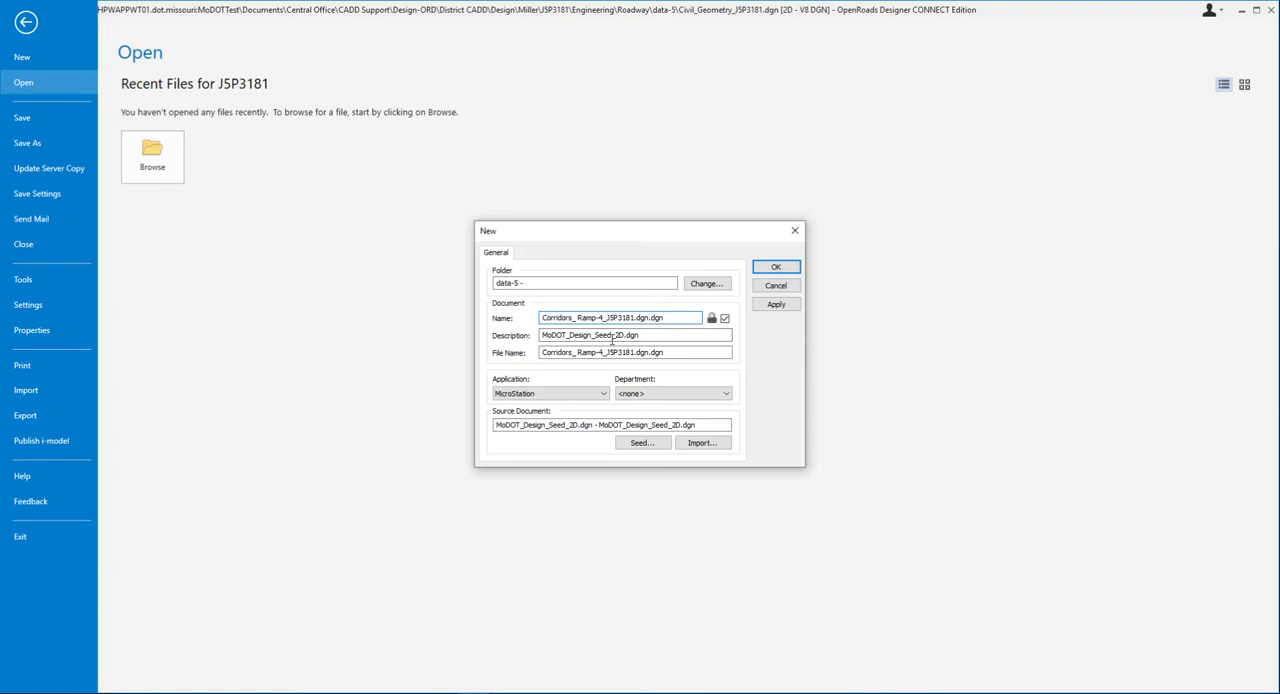
- Create the new file and check in the previously open Civil_Geometry_J5P3181.dgn
{"action": "left_click_drag", "start_coordinate": [673, 238], "coordinate": [689, 249]}
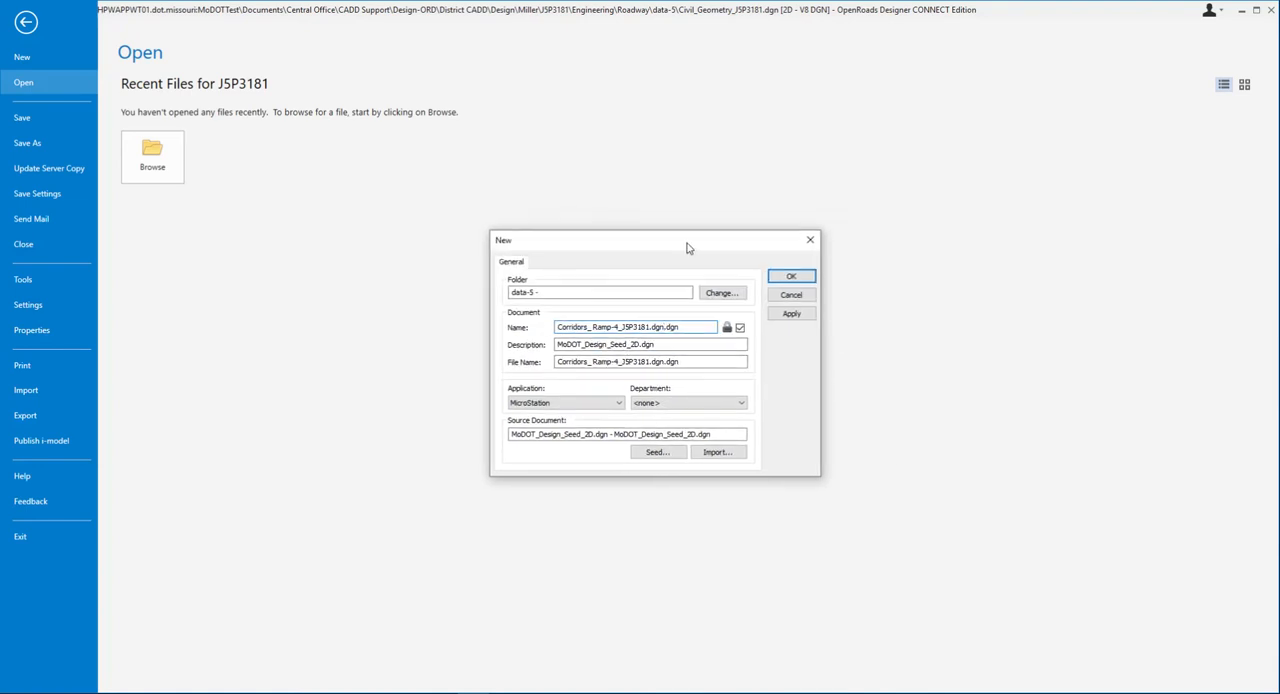
{"action": "left_click", "coordinate": [790, 278]}
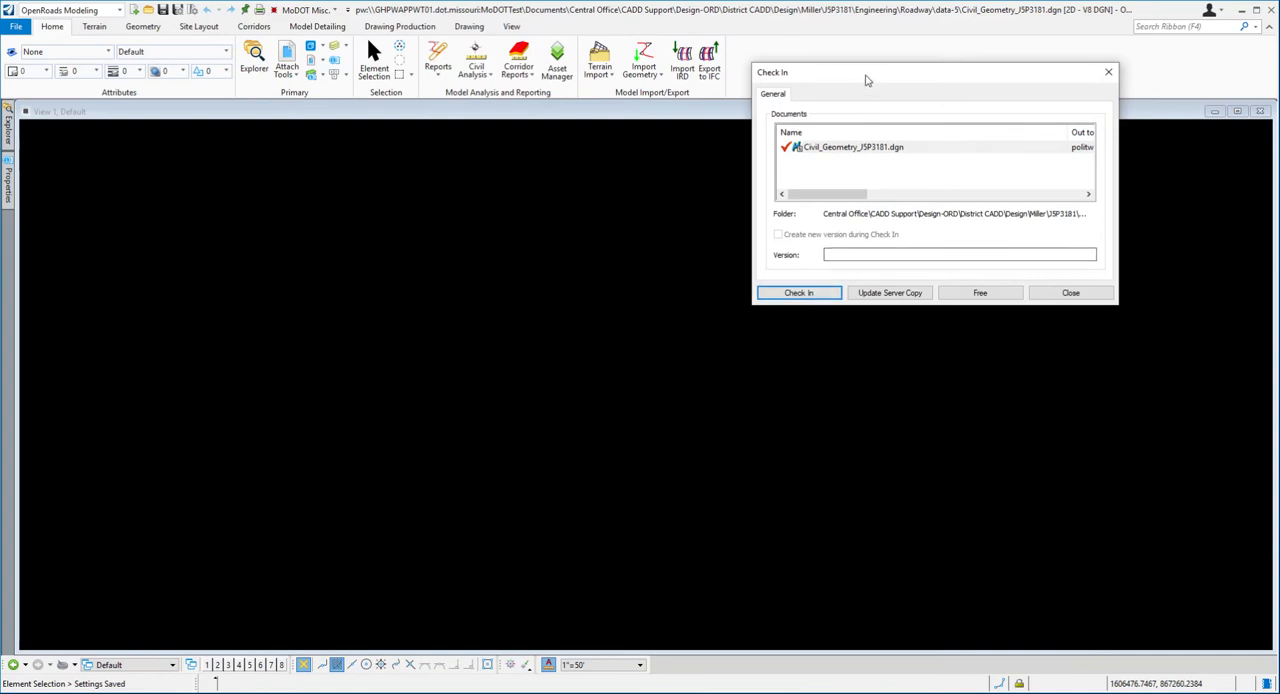
{"action": "left_click_drag", "start_coordinate": [866, 80], "coordinate": [632, 177]}
{"action": "left_click", "coordinate": [568, 389]}
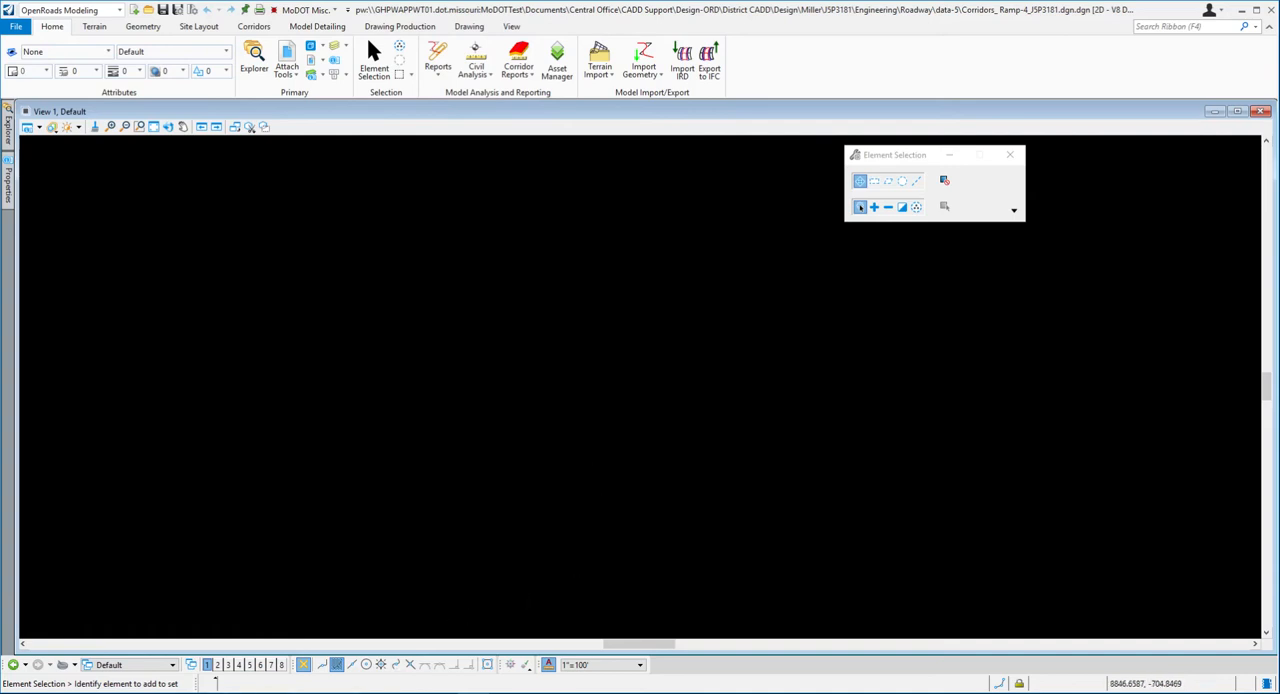
- Consult exercise steps 3 to 5 in Word, then switch OpenRoads Designer to the Reality Modeling workflow and open the Coordinate System tool
{"action": "key", "text": "alt+Tab"}
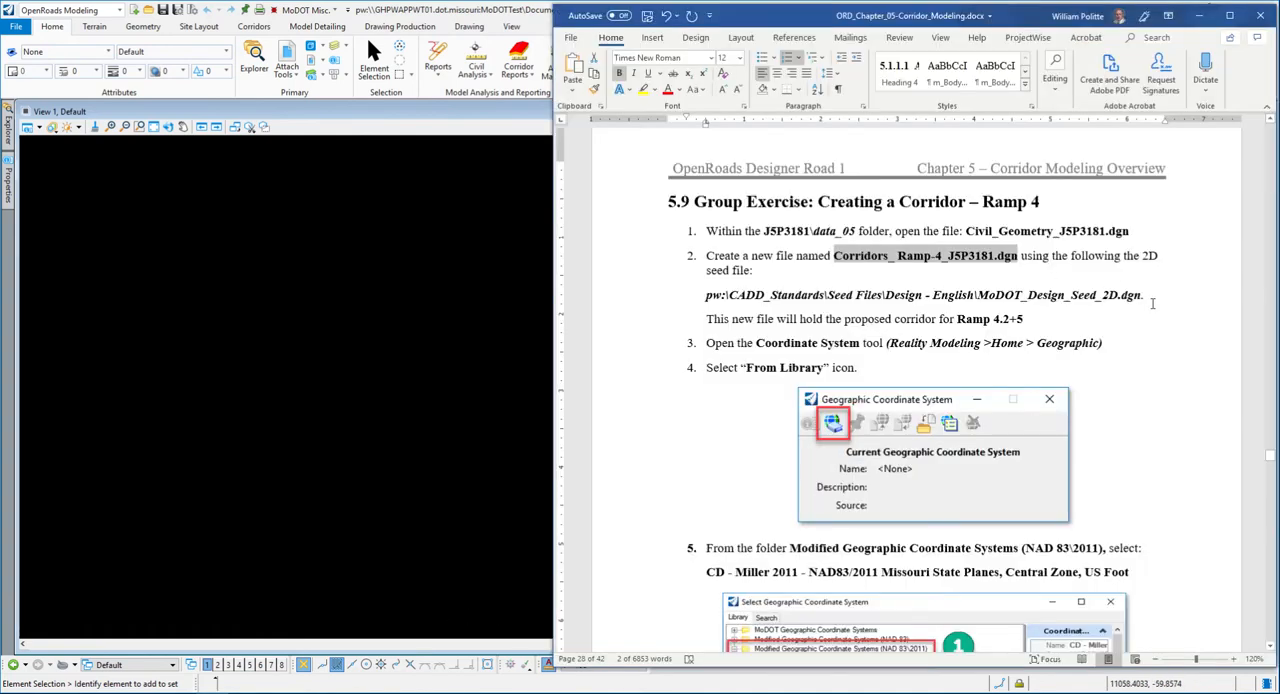
{"action": "left_click", "coordinate": [1145, 295]}
{"action": "scroll", "coordinate": [854, 345], "scroll_direction": "down", "scroll_amount": 3}
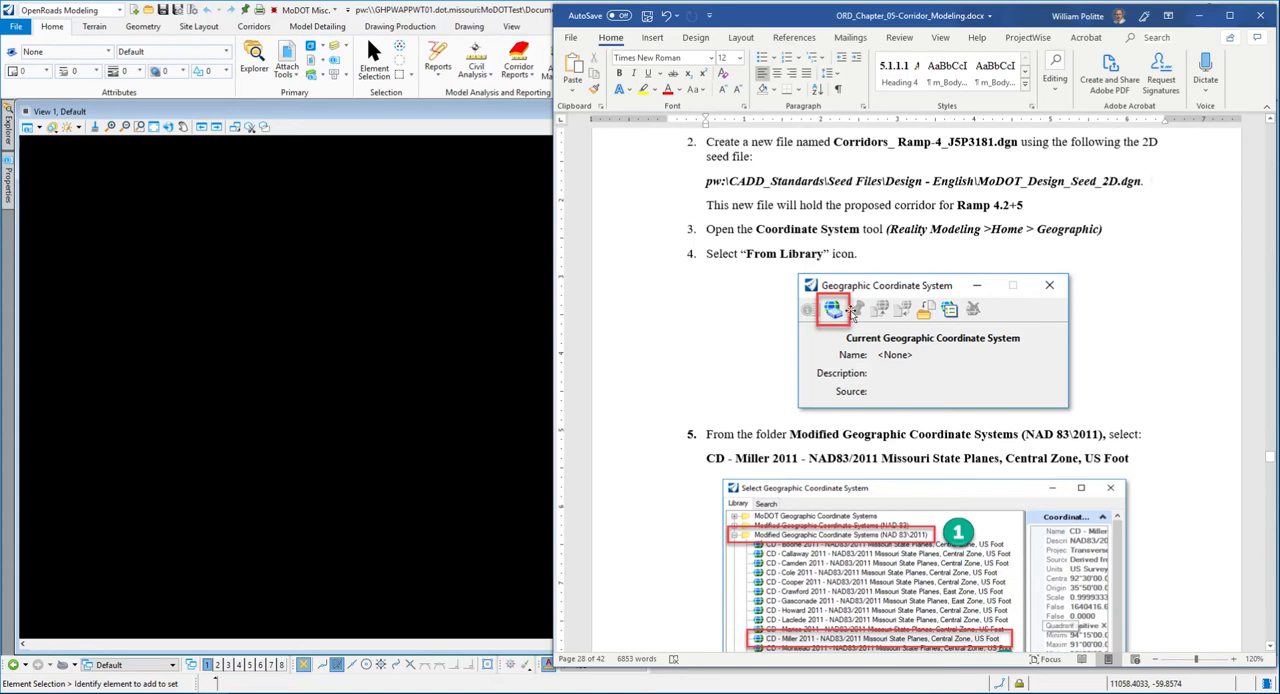
{"action": "scroll", "coordinate": [908, 258], "scroll_direction": "down", "scroll_amount": 1}
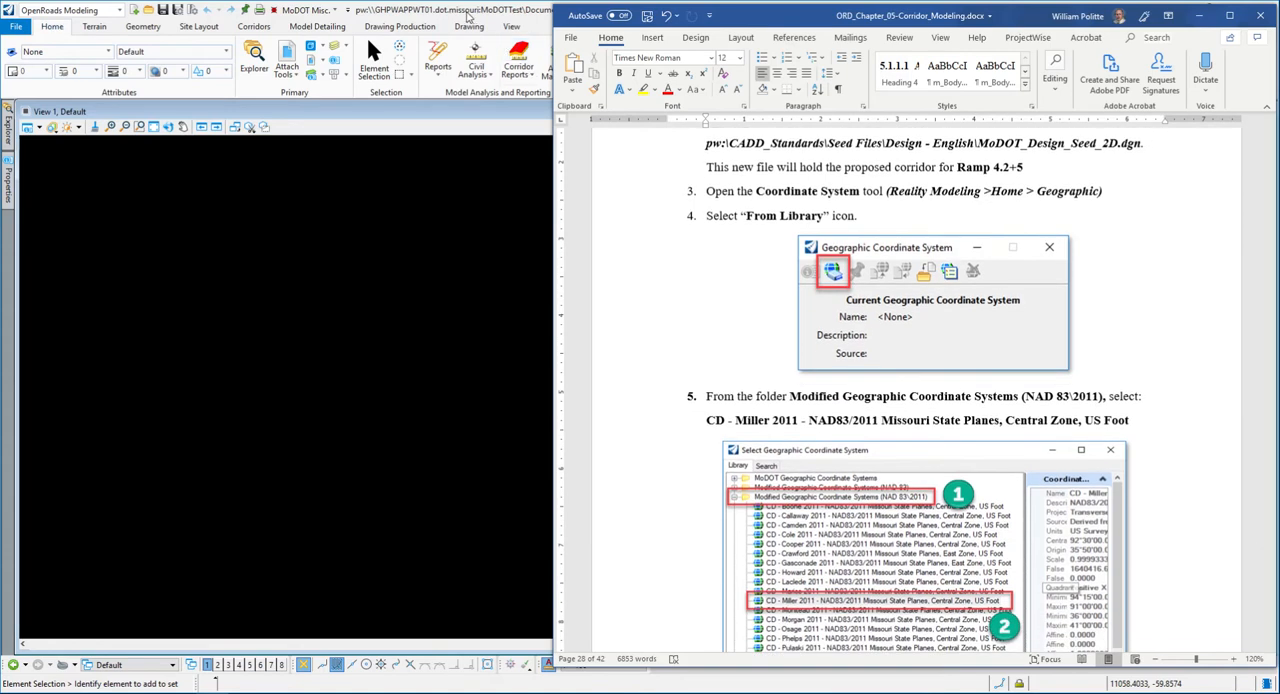
{"action": "left_click", "coordinate": [389, 106]}
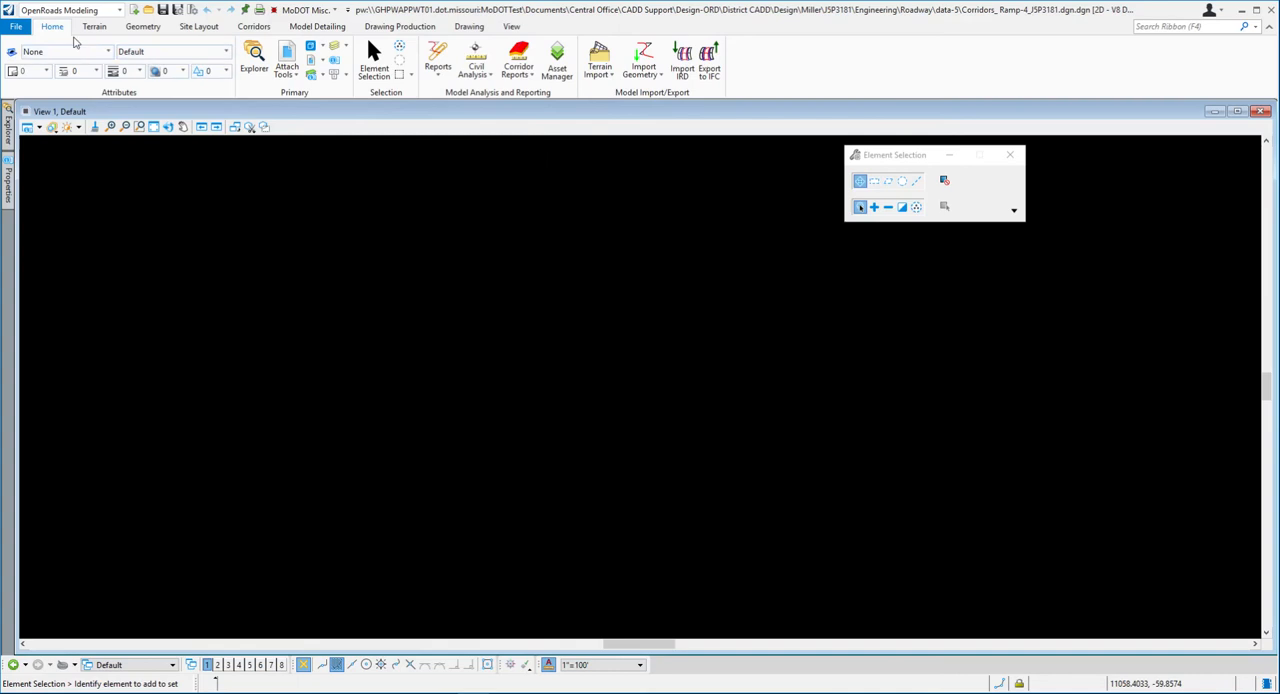
{"action": "left_click", "coordinate": [121, 9]}
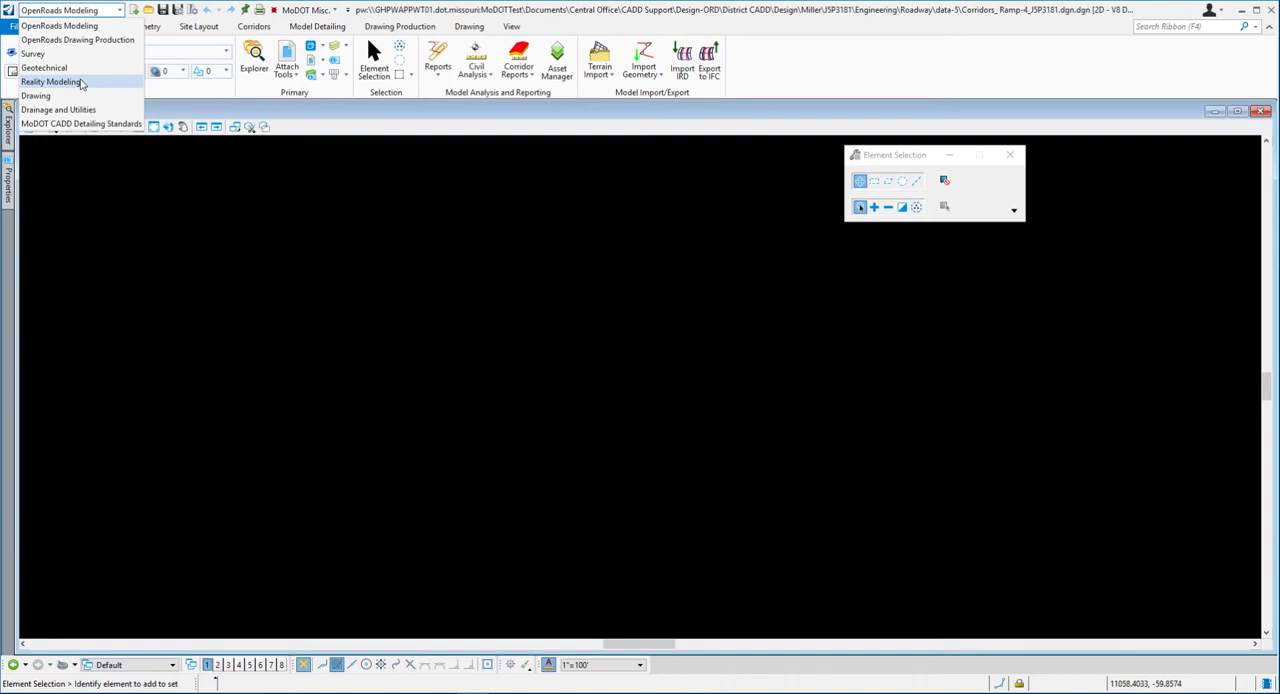
{"action": "left_click", "coordinate": [82, 84]}
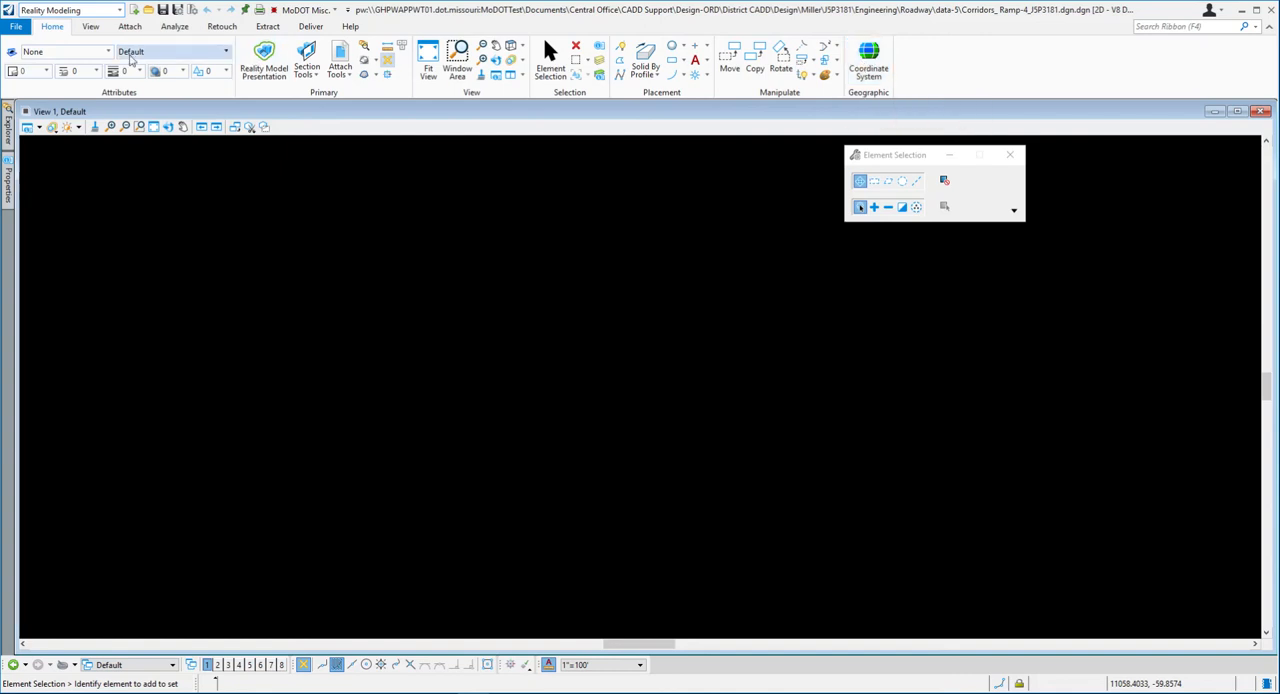
{"action": "left_click", "coordinate": [870, 60]}
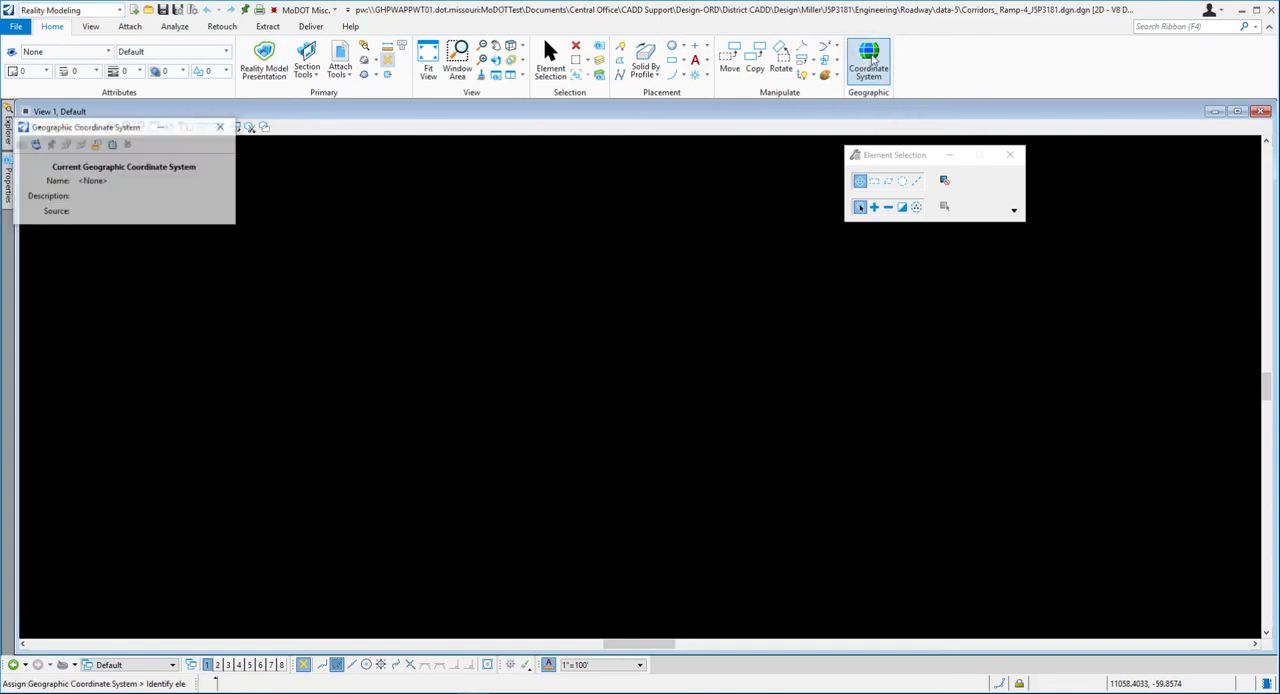
{"action": "left_click_drag", "start_coordinate": [120, 130], "coordinate": [312, 225]}
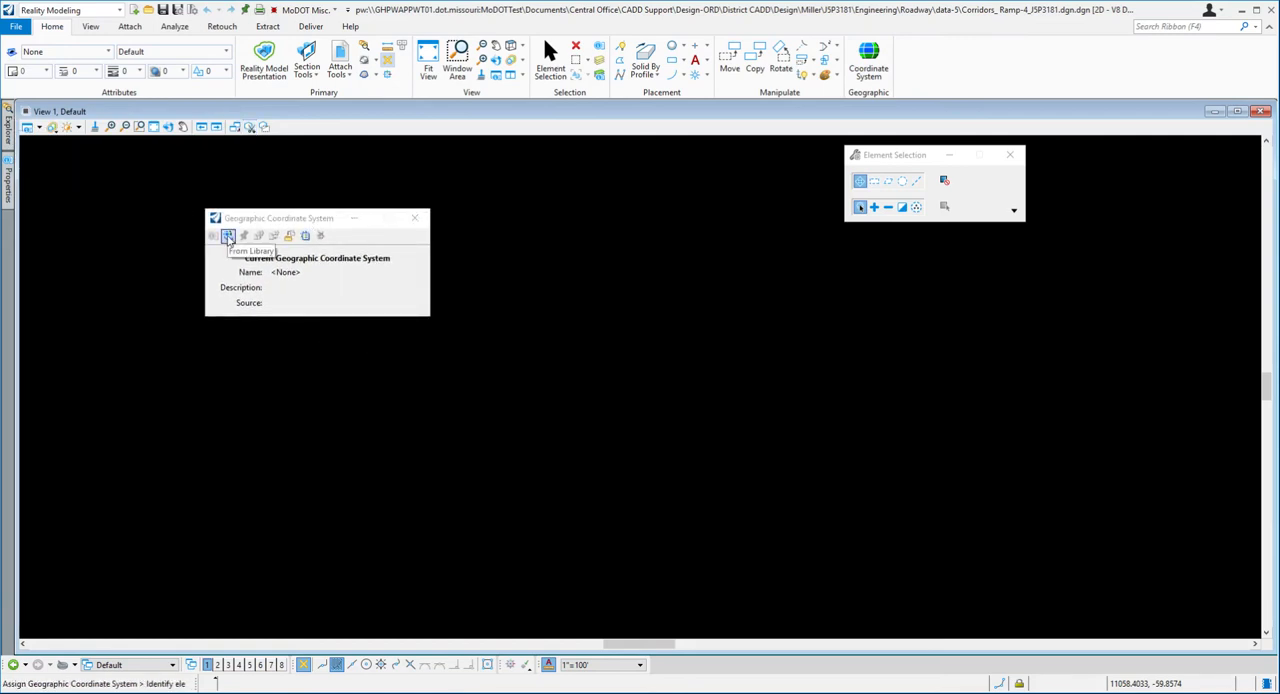
- Check exercise step 5 in Word, open the coordinate system library and expand Modified Geographic Coordinate Systems (NAD 83\2011)
{"action": "key", "text": "alt+Tab"}
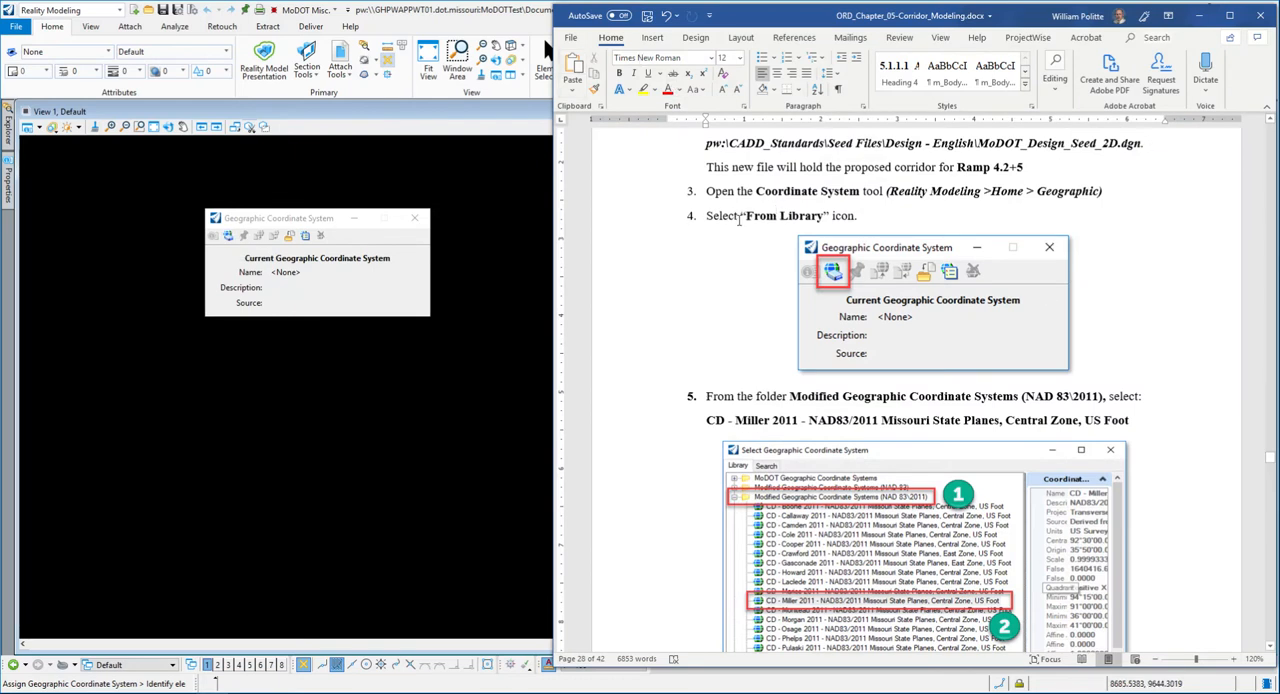
{"action": "scroll", "coordinate": [810, 222], "scroll_direction": "down", "scroll_amount": 4}
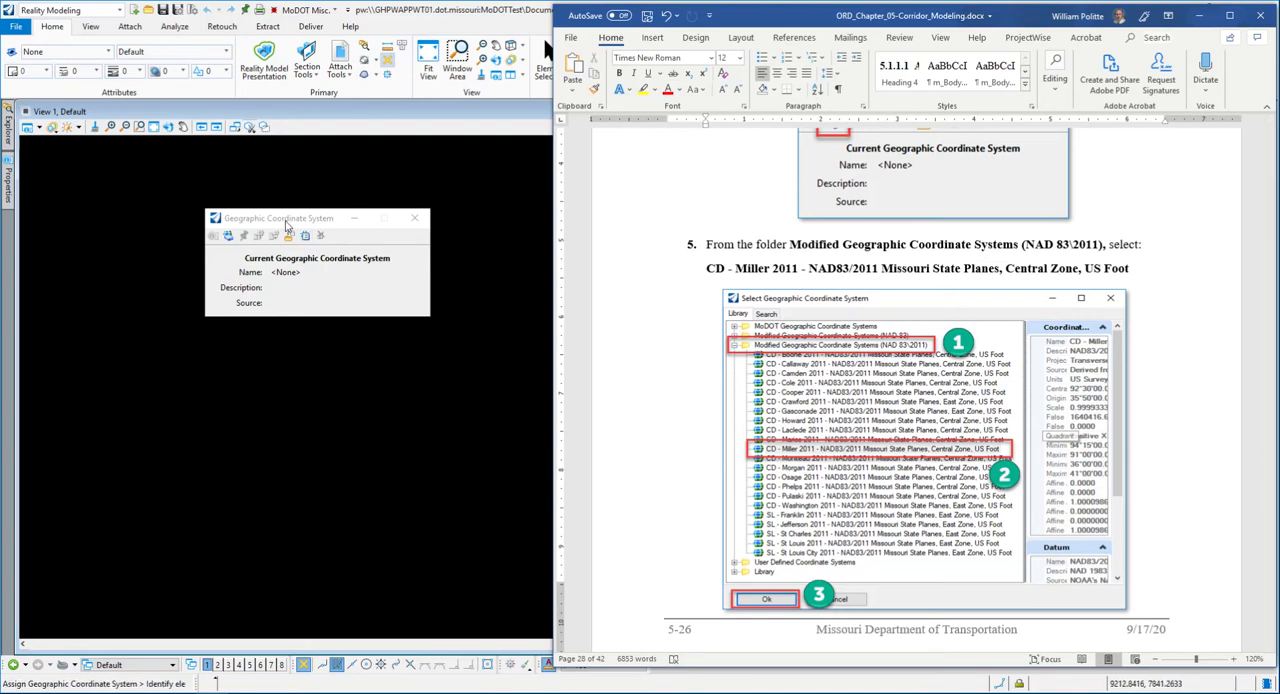
{"action": "left_click", "coordinate": [288, 226]}
{"action": "left_click", "coordinate": [229, 241]}
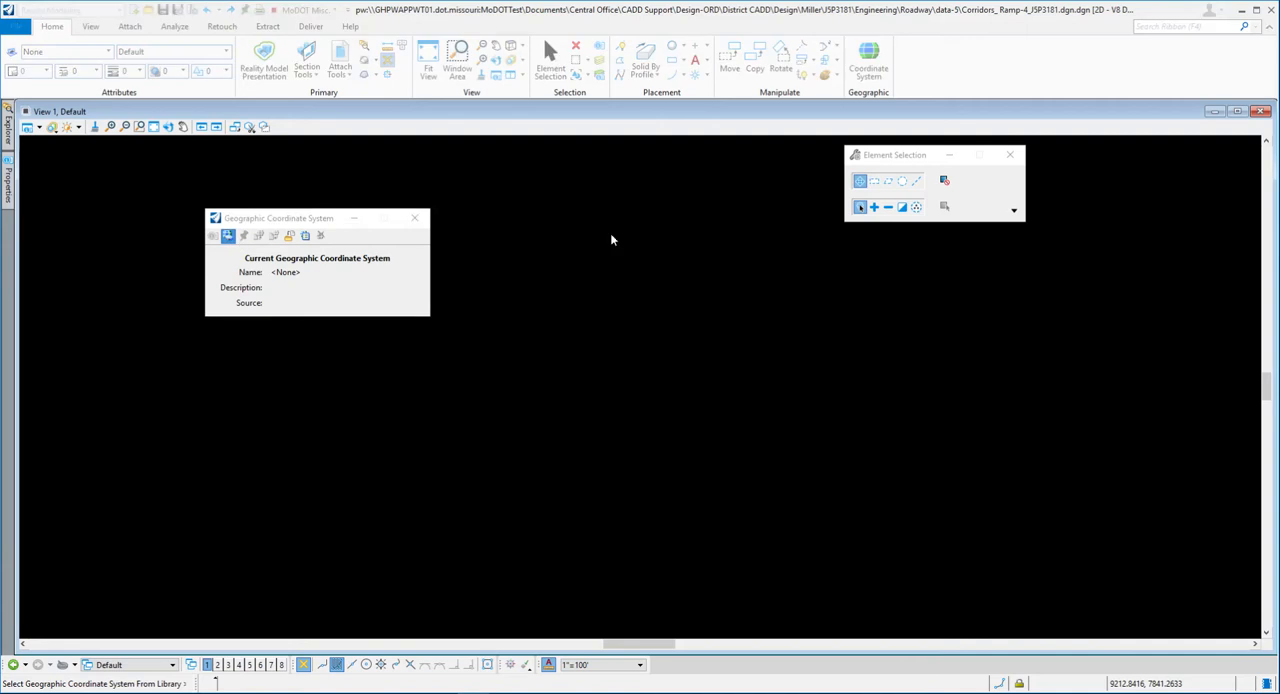
{"action": "left_click_drag", "start_coordinate": [951, 86], "coordinate": [423, 157]}
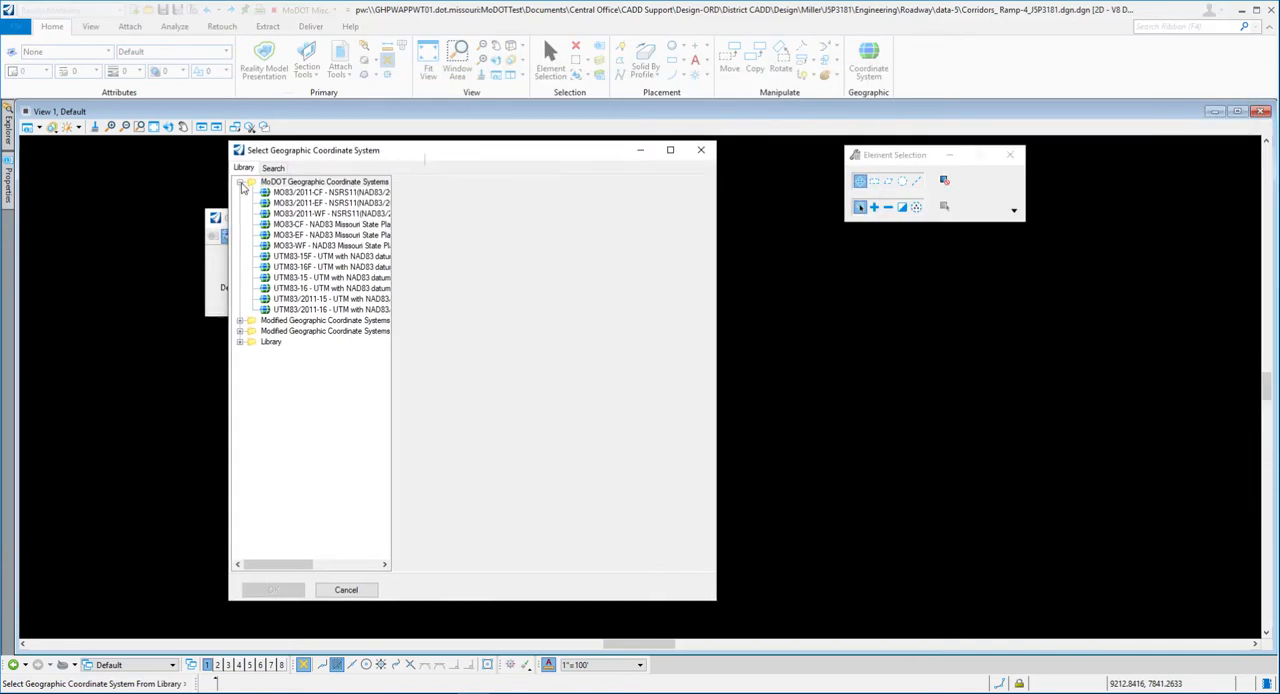
{"action": "left_click", "coordinate": [241, 182]}
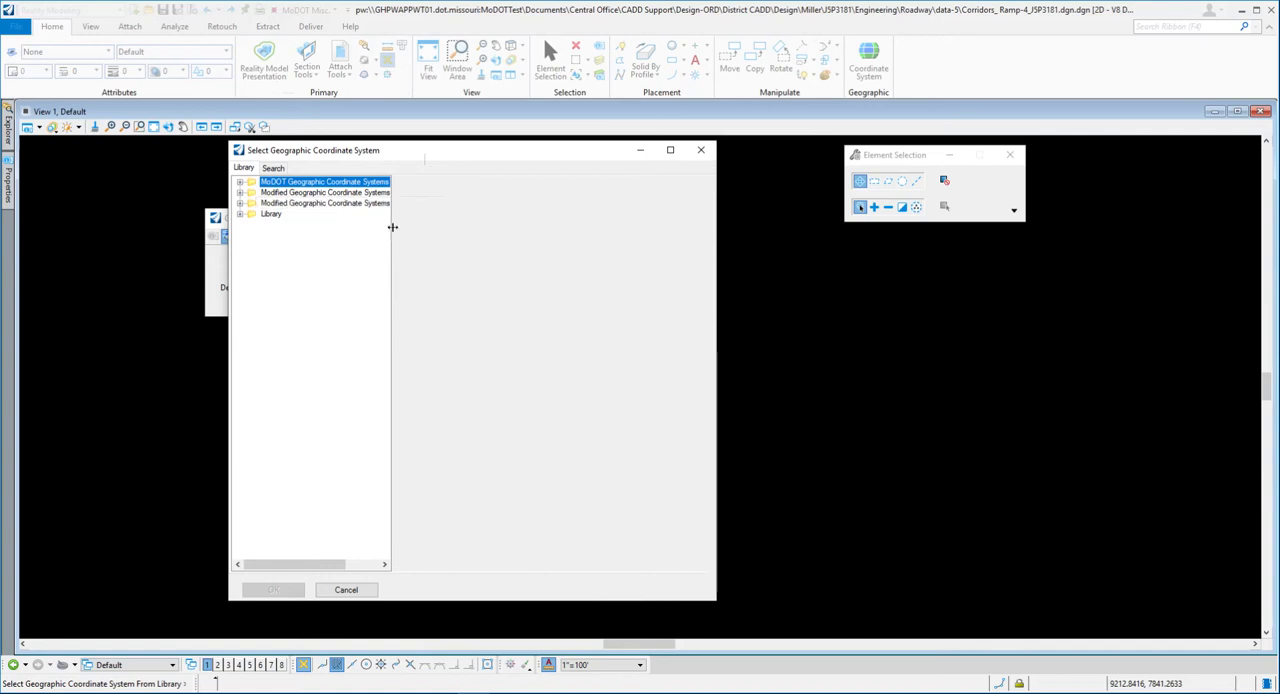
{"action": "left_click_drag", "start_coordinate": [391, 226], "coordinate": [503, 234]}
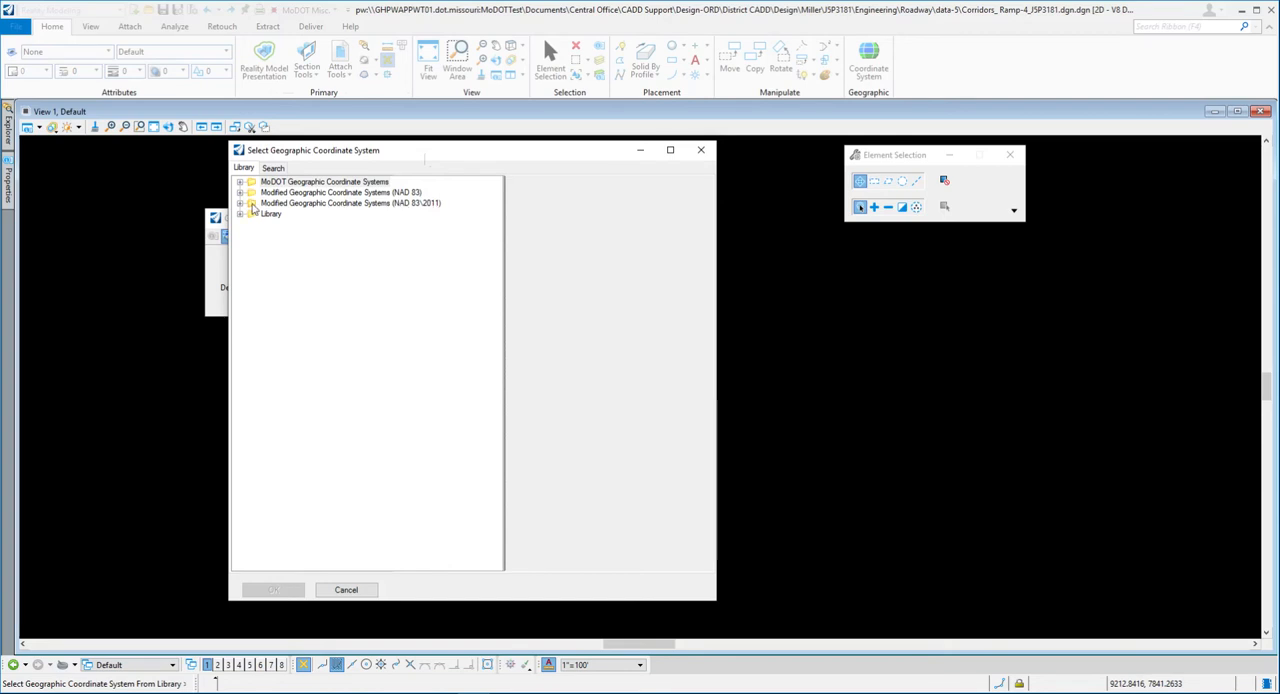
{"action": "left_click", "coordinate": [240, 204]}
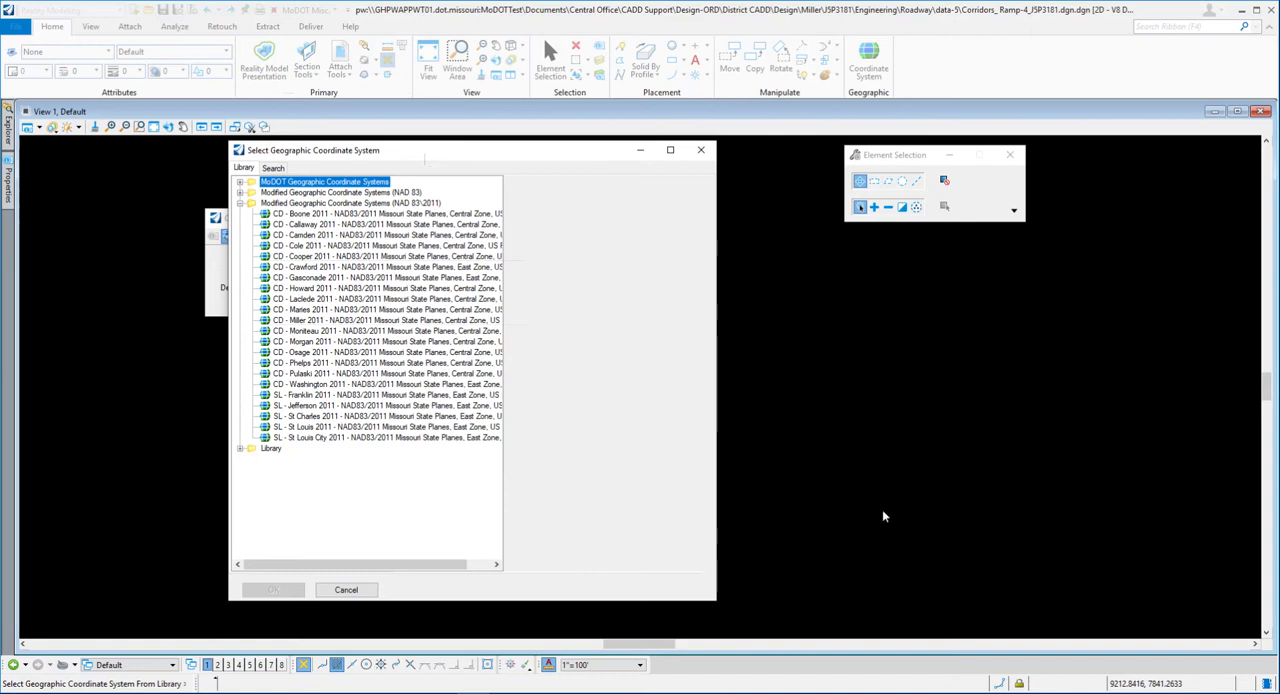
- Check exercise step 5 in Word, then select CD - Miller 2011 (NAD83/2011 Missouri State Planes, Central Zone) in the OpenRoads Designer coordinate system library
{"action": "key", "text": "alt+Tab"}
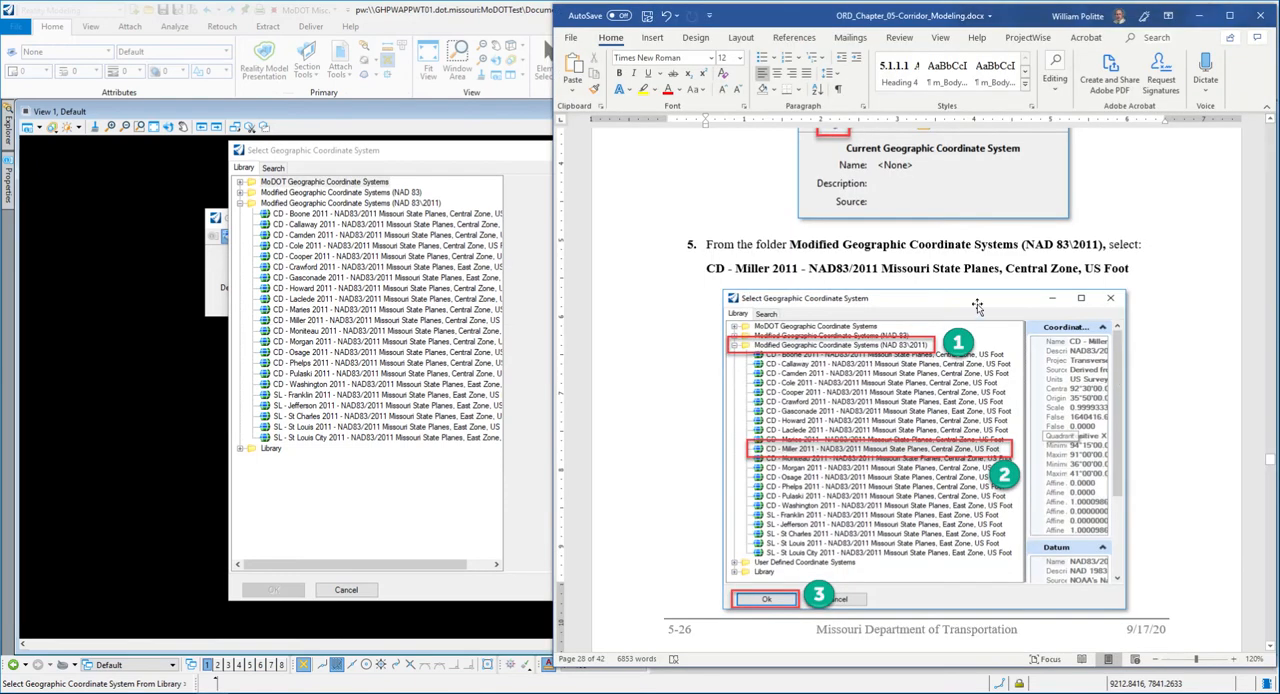
{"action": "scroll", "coordinate": [724, 352], "scroll_direction": "down", "scroll_amount": 1}
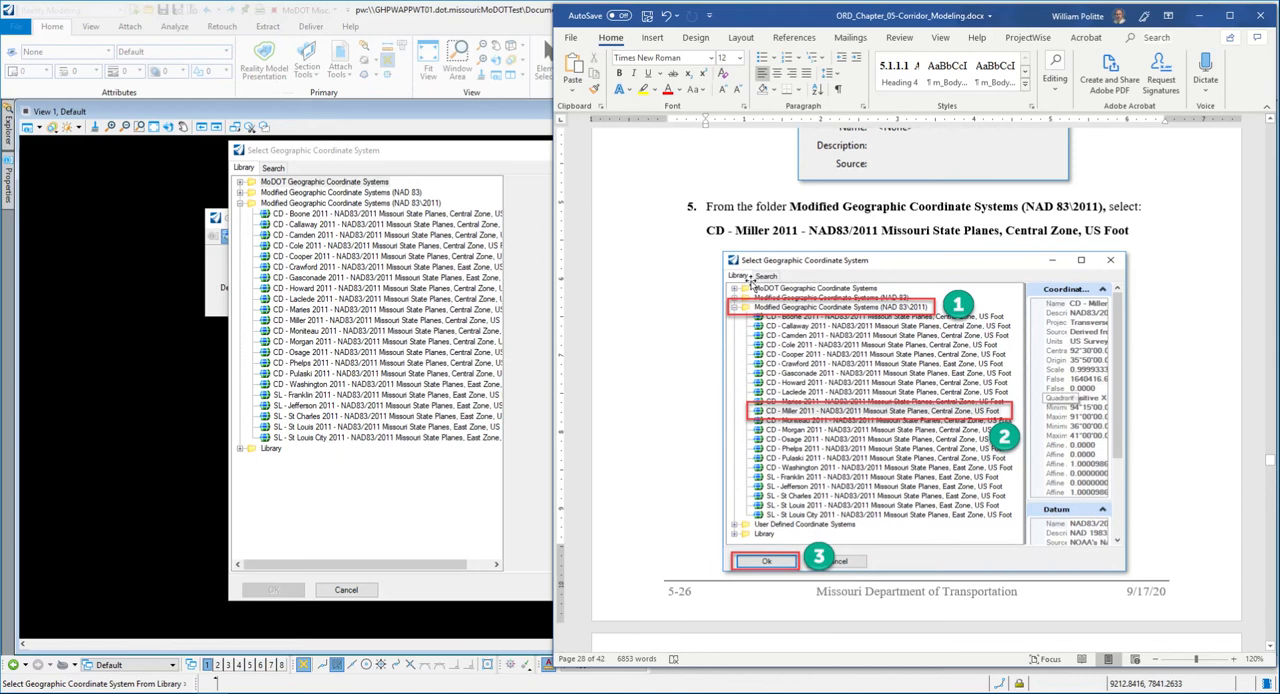
{"action": "scroll", "coordinate": [740, 352], "scroll_direction": "down", "scroll_amount": 1}
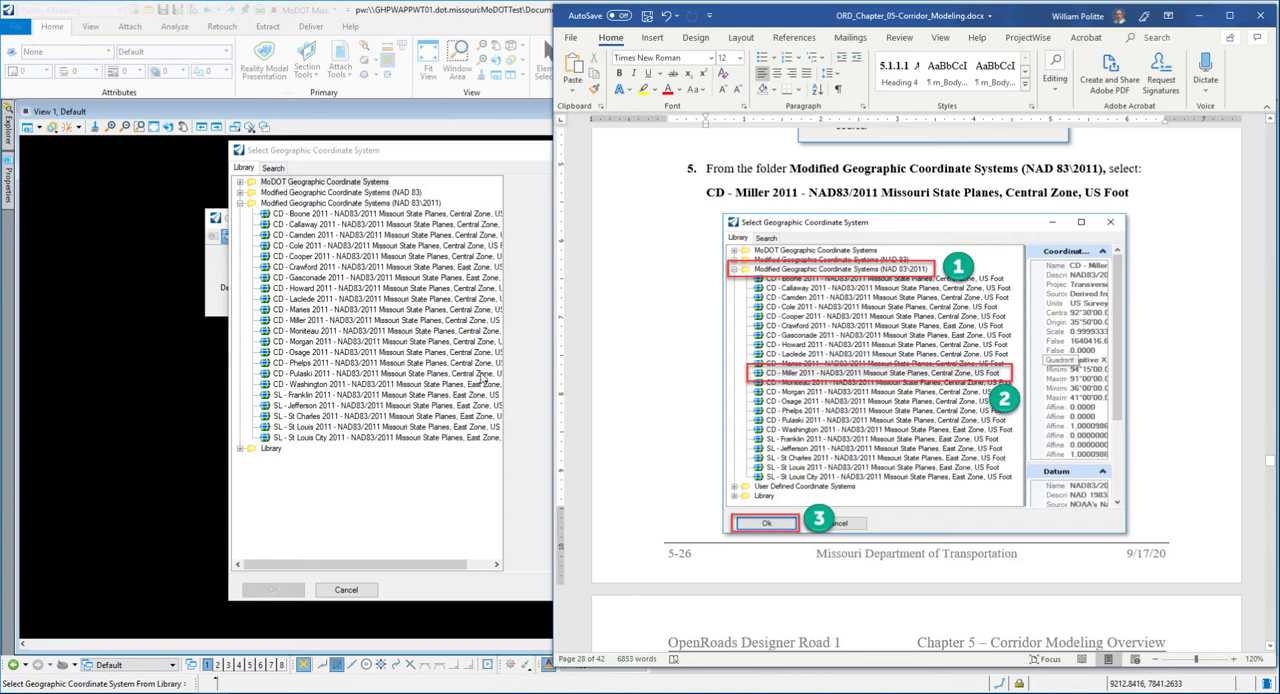
{"action": "left_click", "coordinate": [345, 148]}
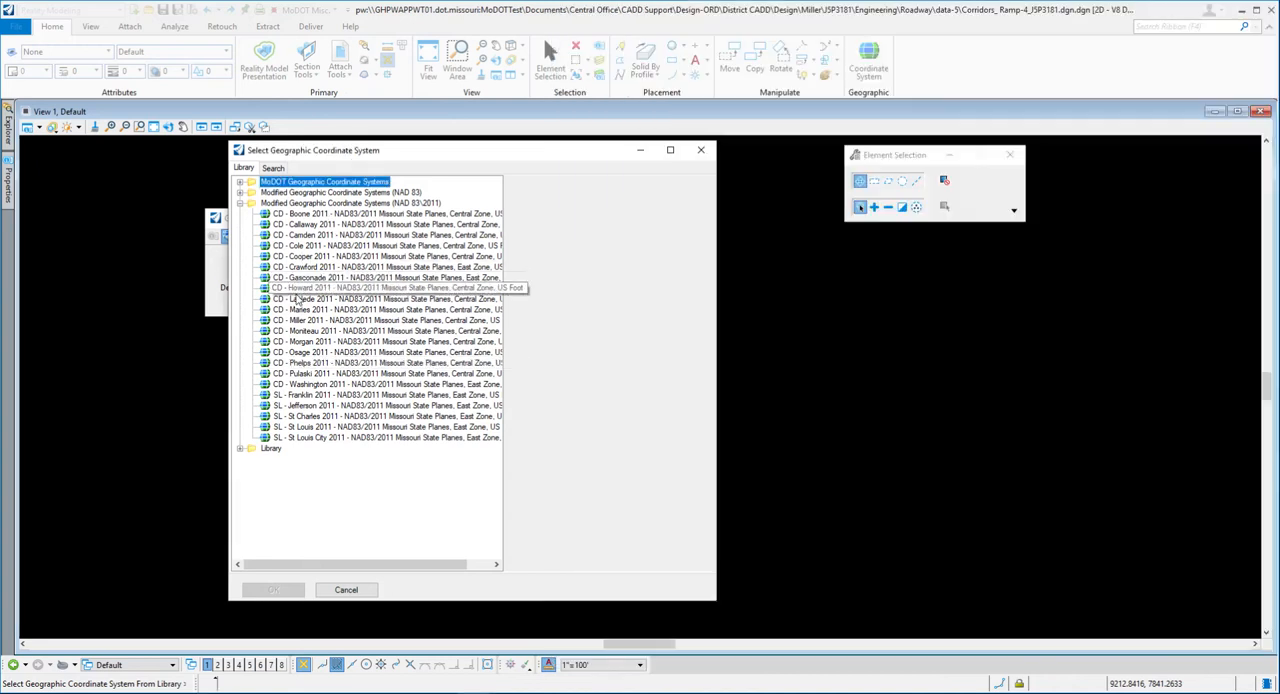
{"action": "left_click", "coordinate": [367, 321]}
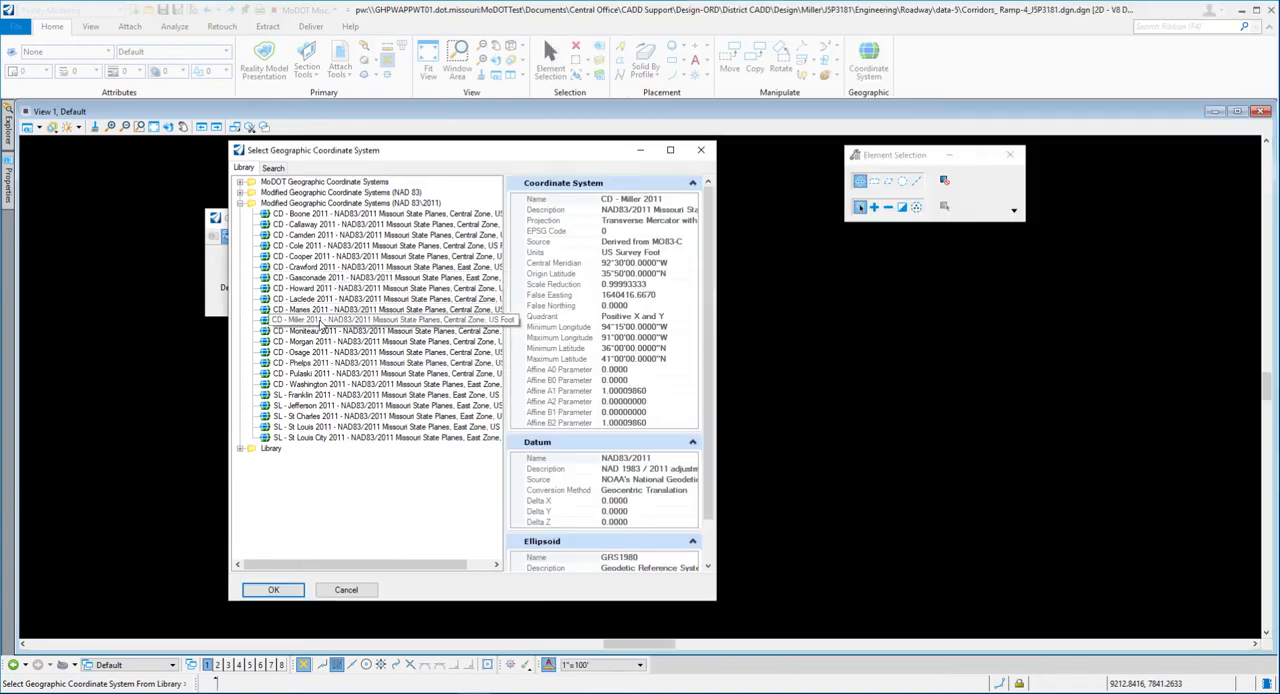
{"action": "left_click_drag", "start_coordinate": [716, 272], "coordinate": [790, 273]}
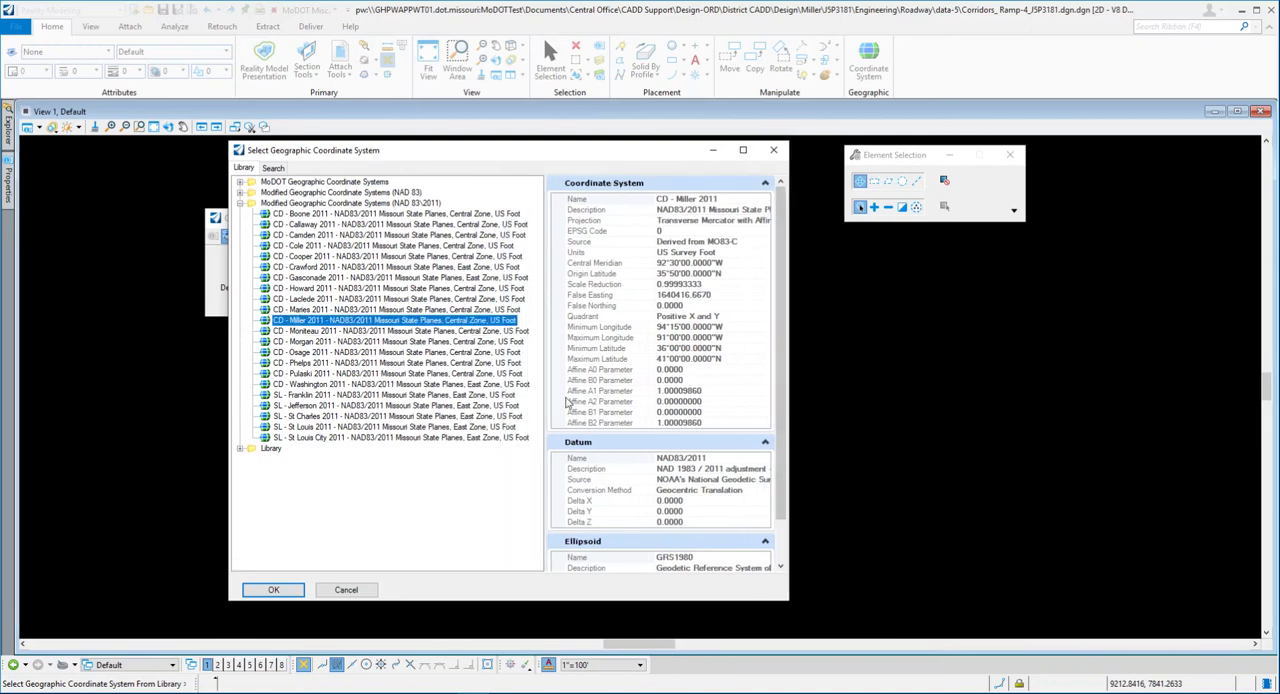
- Check exercise step 6 in Word, then apply CD - Miller 2011 in OpenRoads Designer and close the Geographic Coordinate System dialog
{"action": "key", "text": "alt+Tab"}
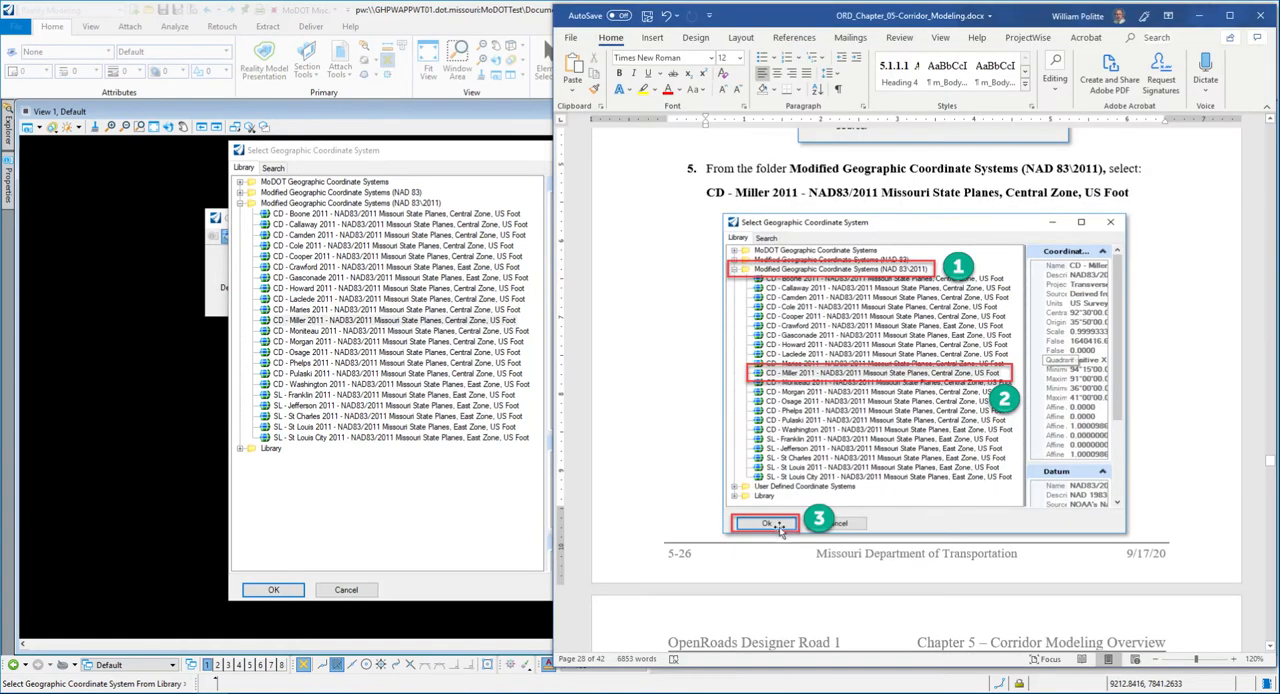
{"action": "scroll", "coordinate": [785, 515], "scroll_direction": "down", "scroll_amount": 5}
{"action": "scroll", "coordinate": [715, 471], "scroll_direction": "down", "scroll_amount": 1}
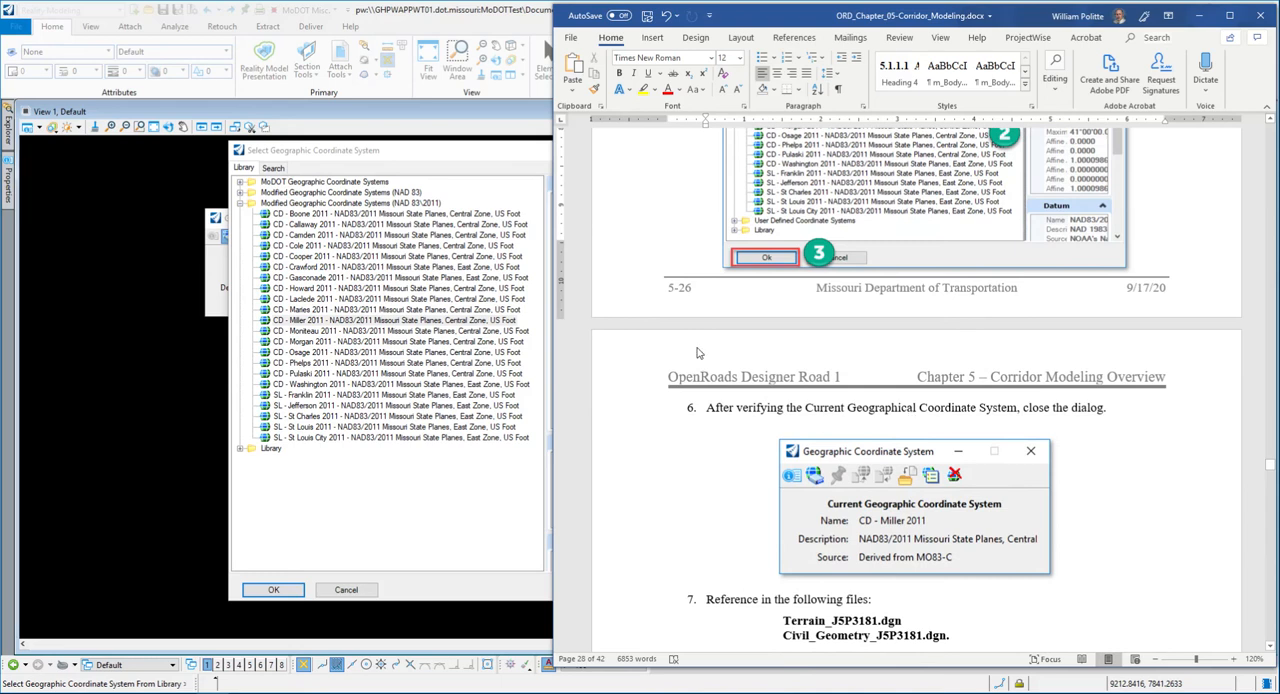
{"action": "left_click", "coordinate": [342, 320]}
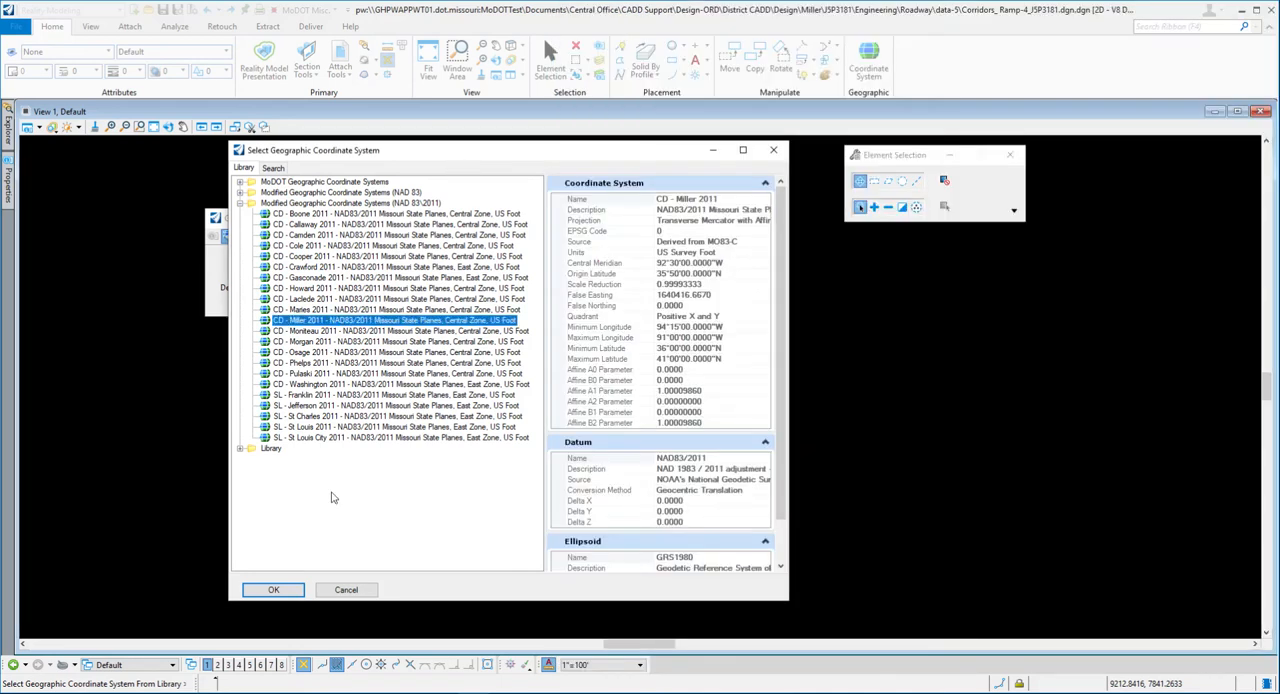
{"action": "left_click", "coordinate": [280, 590]}
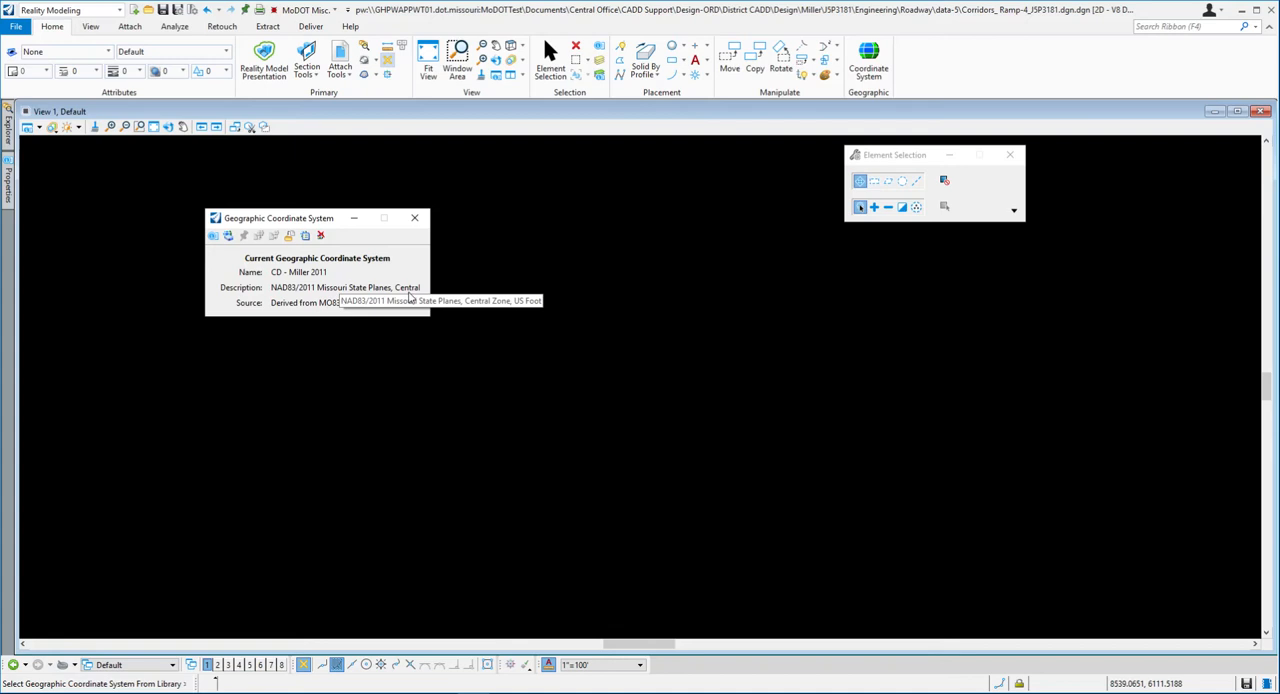
{"action": "left_click_drag", "start_coordinate": [297, 222], "coordinate": [224, 199]}
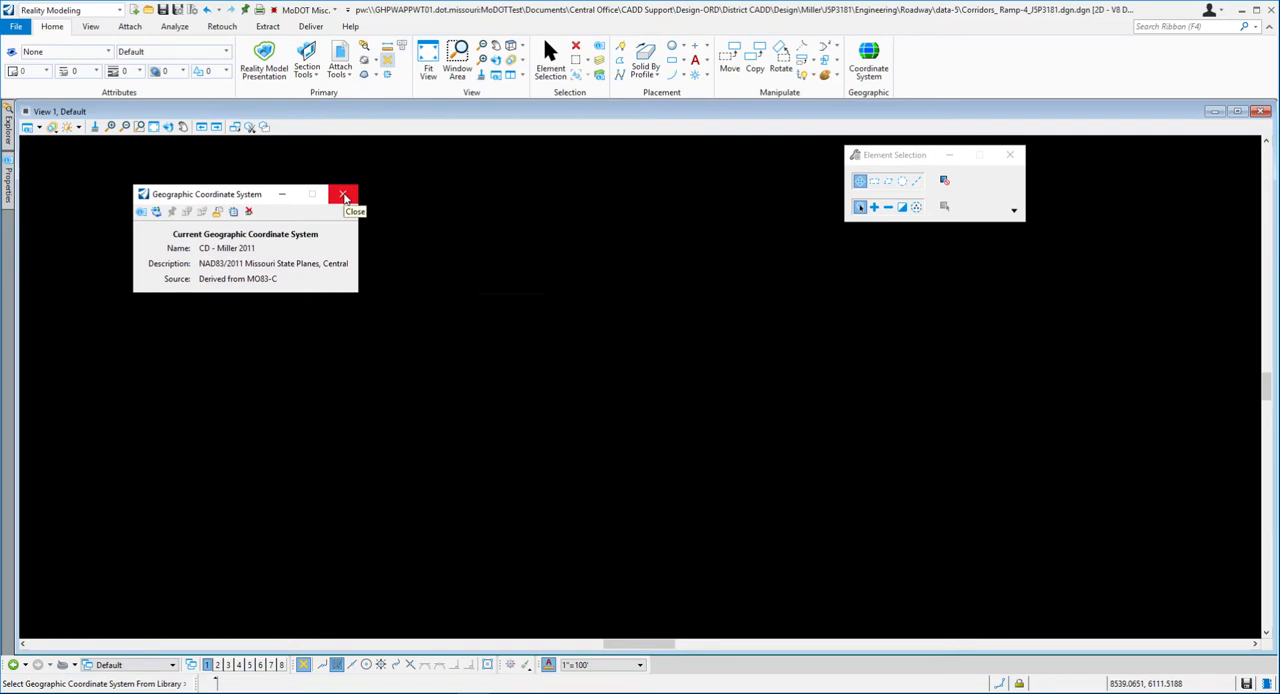
{"action": "left_click", "coordinate": [343, 196]}
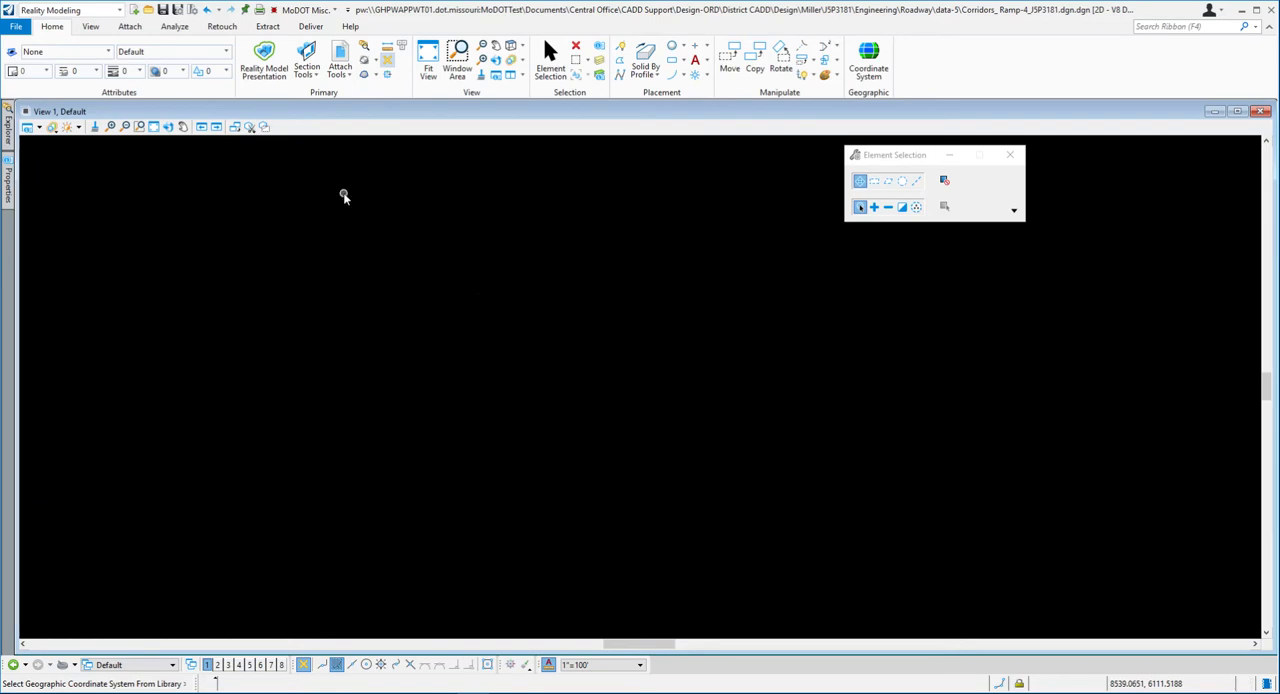
- Read exercise steps 7 and 8 in Word, then switch OpenRoads Designer to the OpenRoads Modeling workflow
{"action": "key", "text": "alt+Tab"}
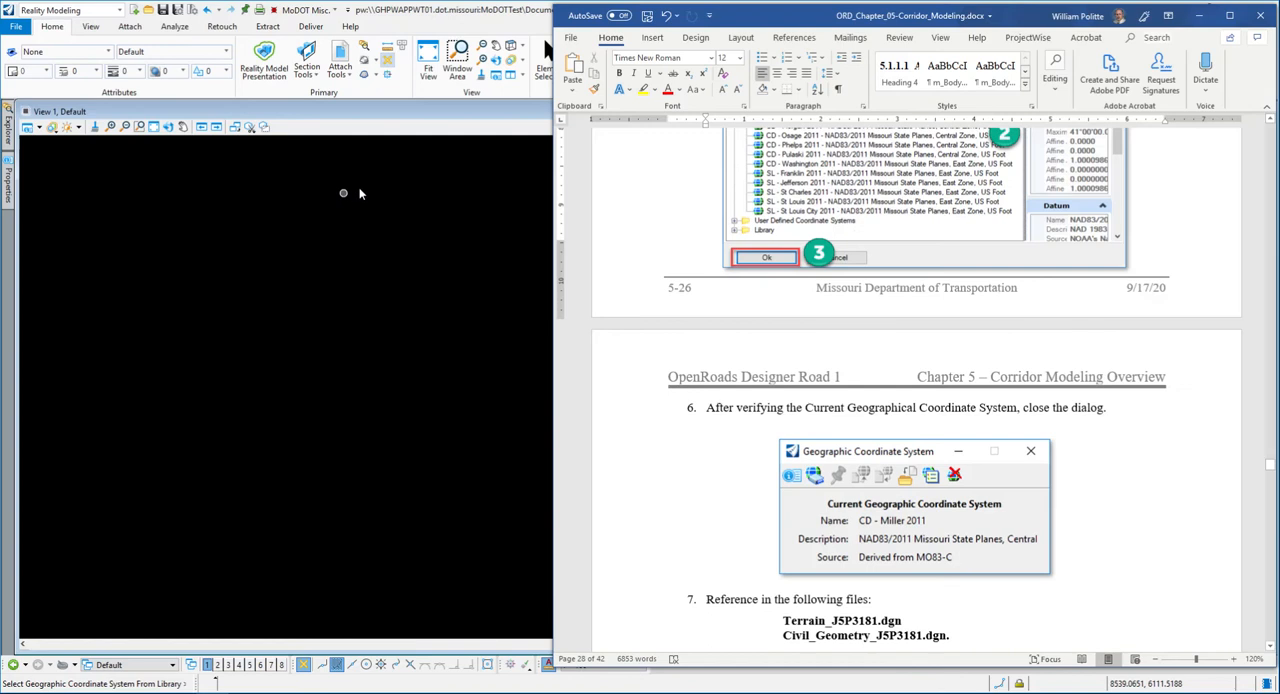
{"action": "scroll", "coordinate": [836, 263], "scroll_direction": "down", "scroll_amount": 5}
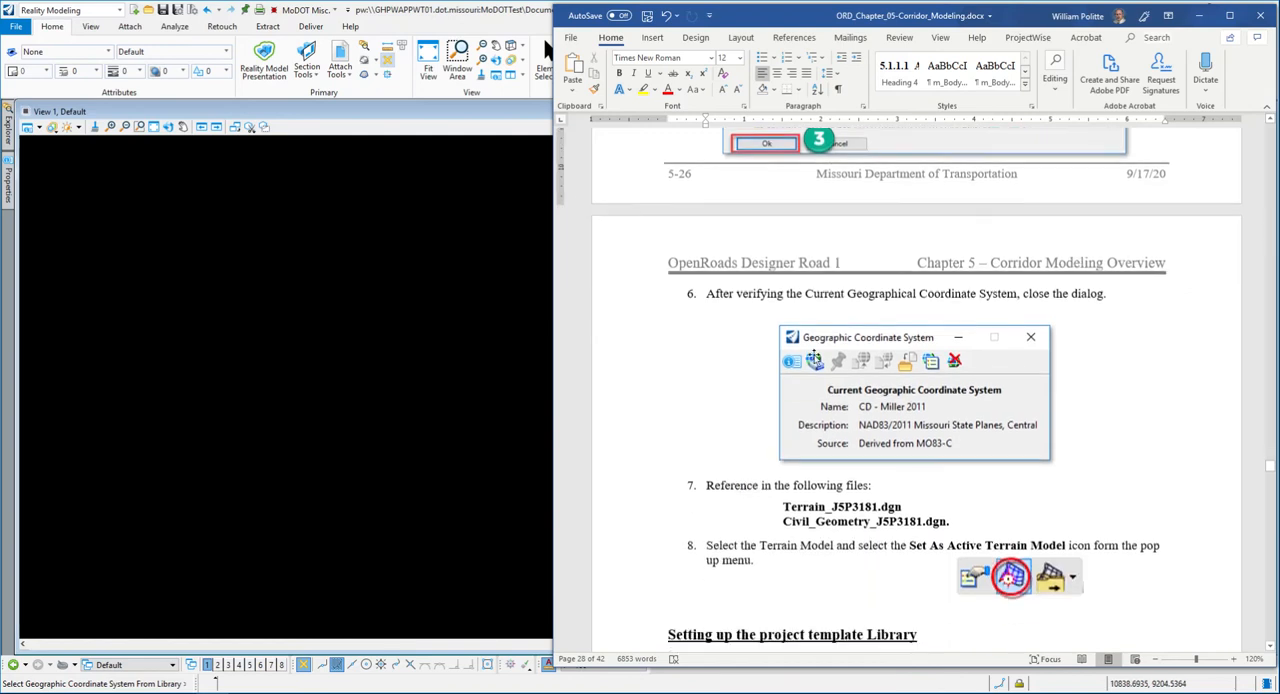
{"action": "scroll", "coordinate": [963, 322], "scroll_direction": "down", "scroll_amount": 2}
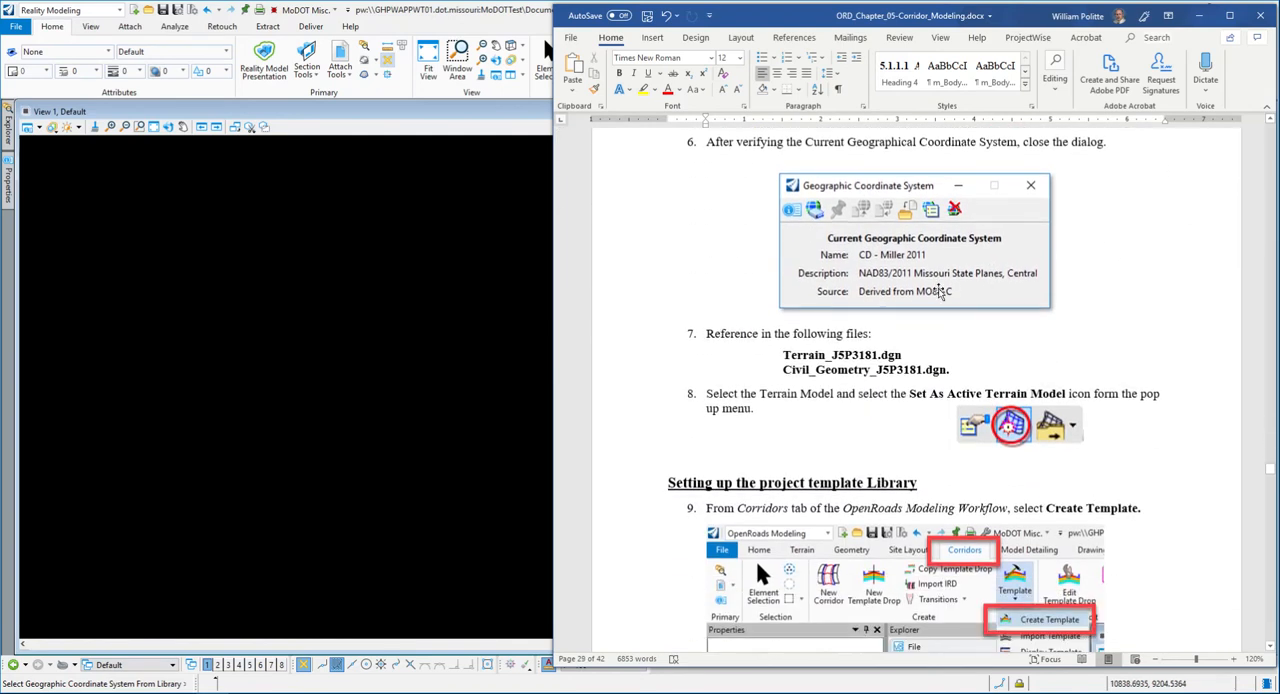
{"action": "scroll", "coordinate": [916, 220], "scroll_direction": "up", "scroll_amount": 1}
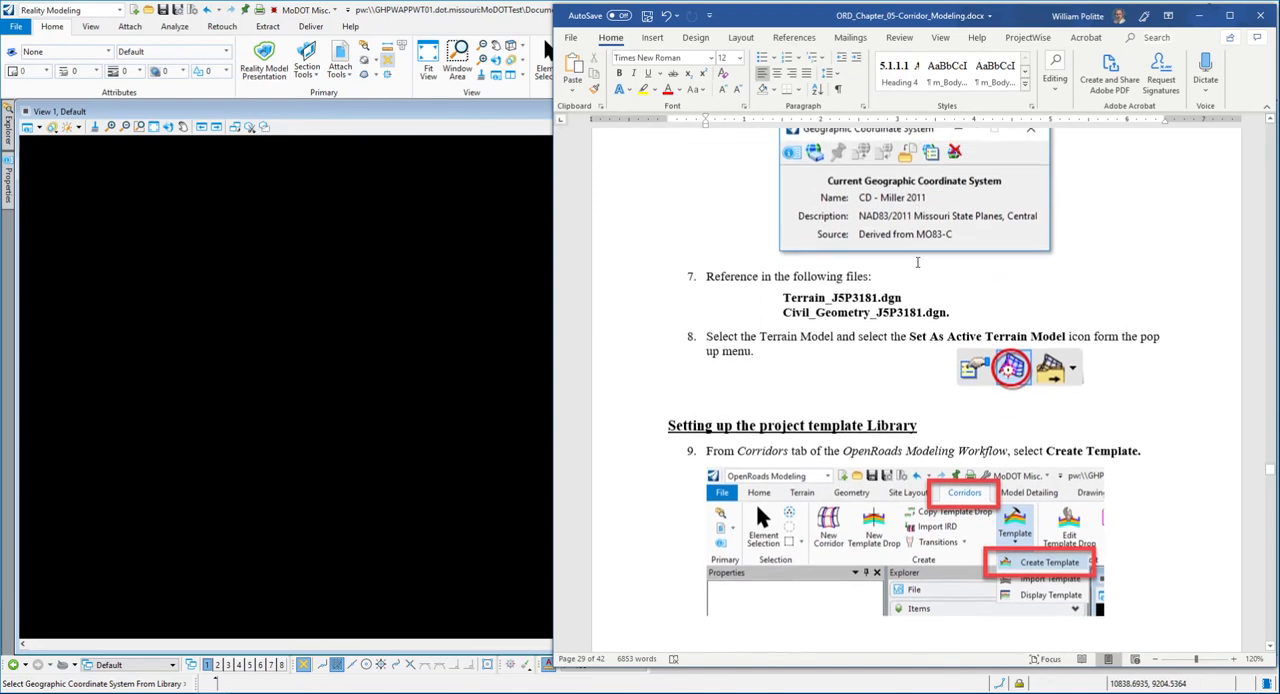
{"action": "scroll", "coordinate": [860, 205], "scroll_direction": "down", "scroll_amount": 3}
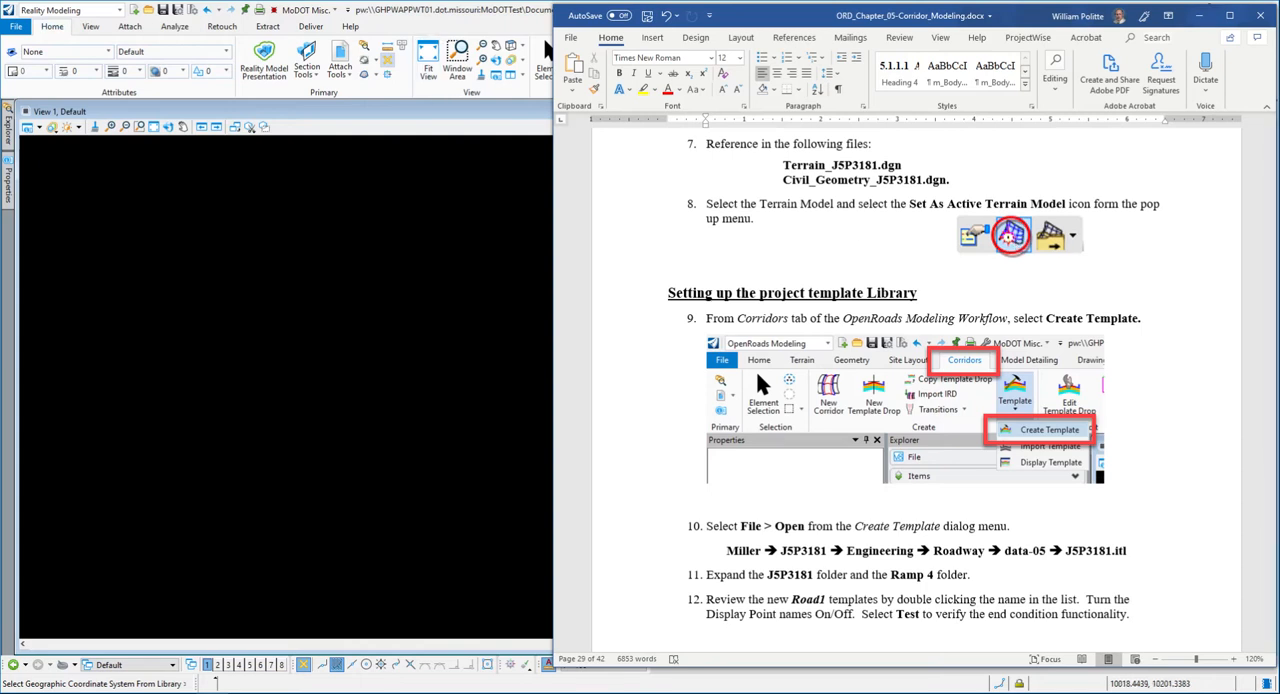
{"action": "left_click", "coordinate": [449, 14]}
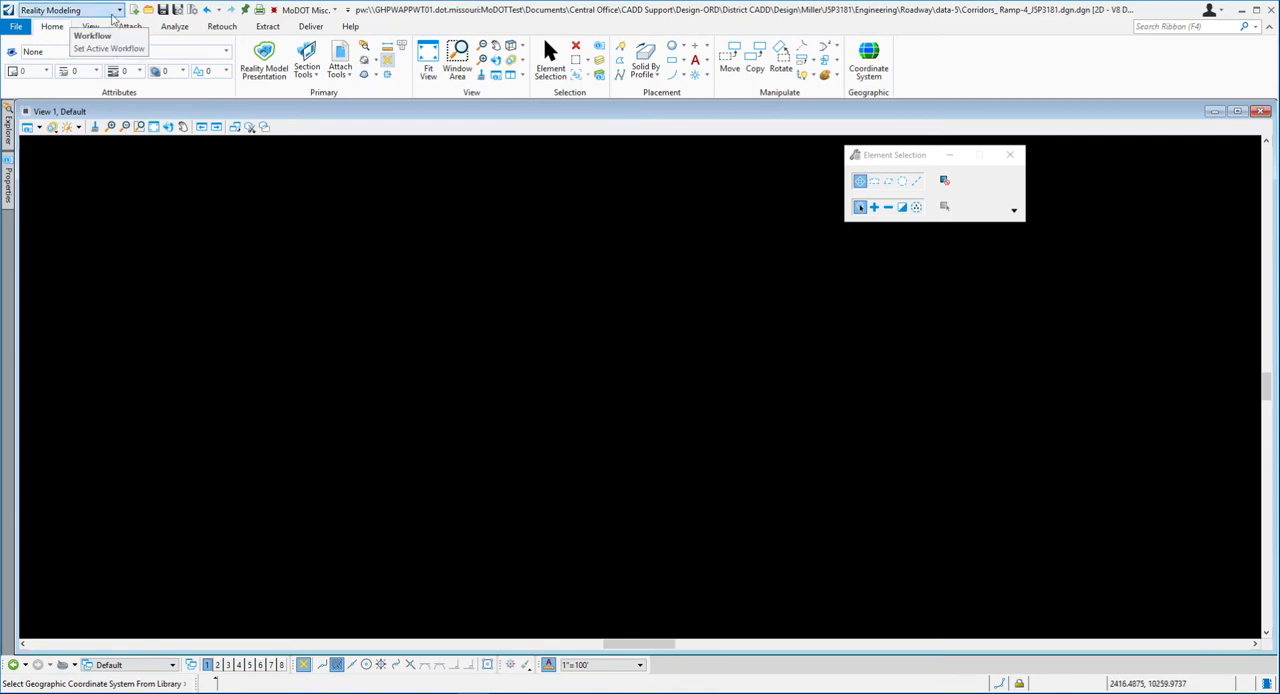
{"action": "left_click", "coordinate": [119, 10]}
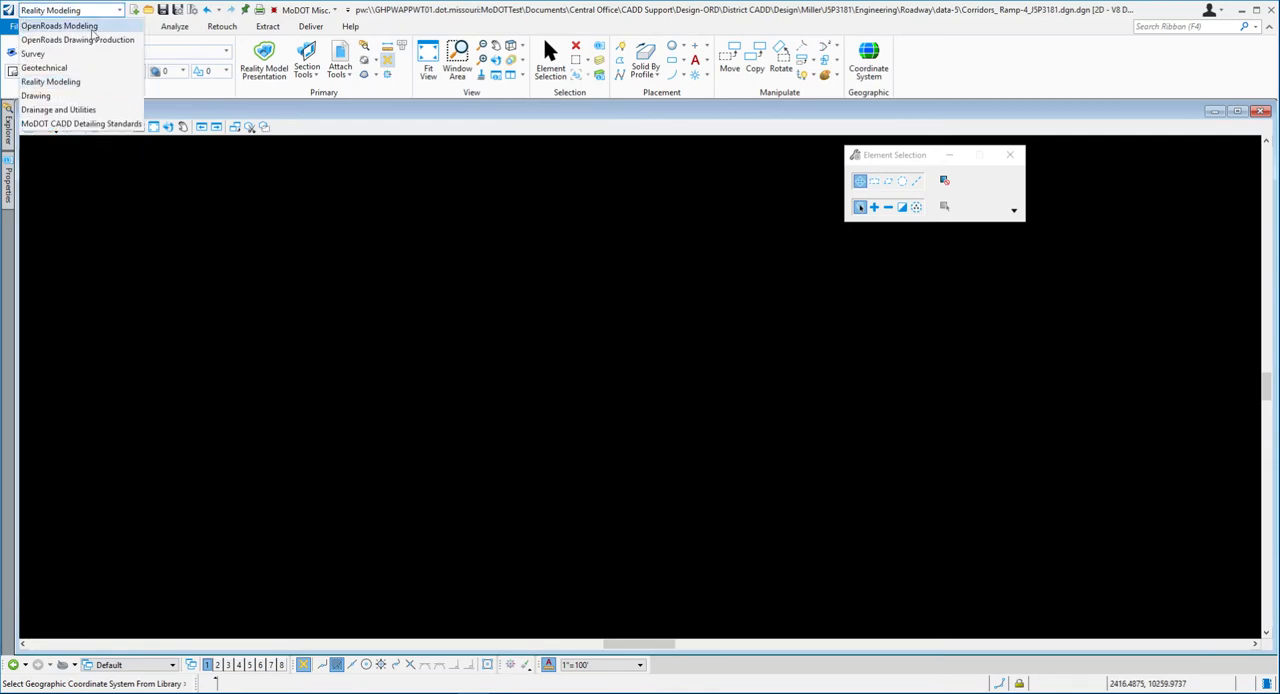
{"action": "left_click", "coordinate": [84, 27]}
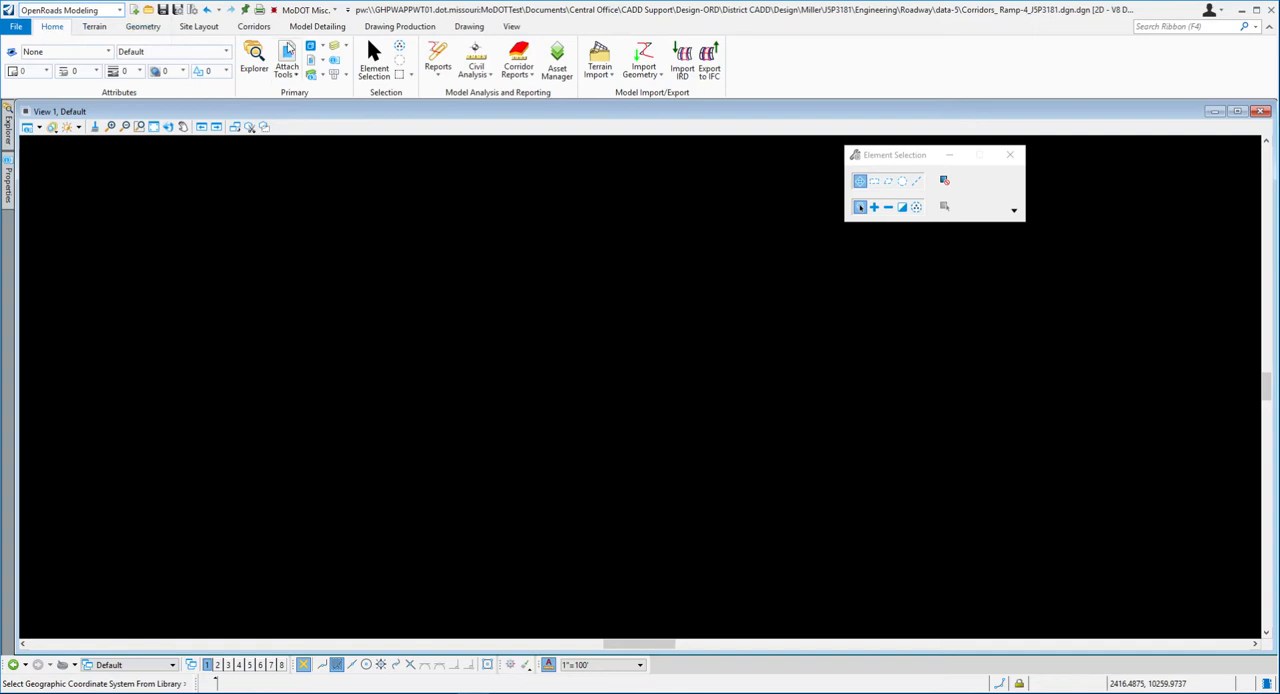
- Open the References dialog and start attaching references from the data-5 folder
{"action": "left_click", "coordinate": [288, 55]}
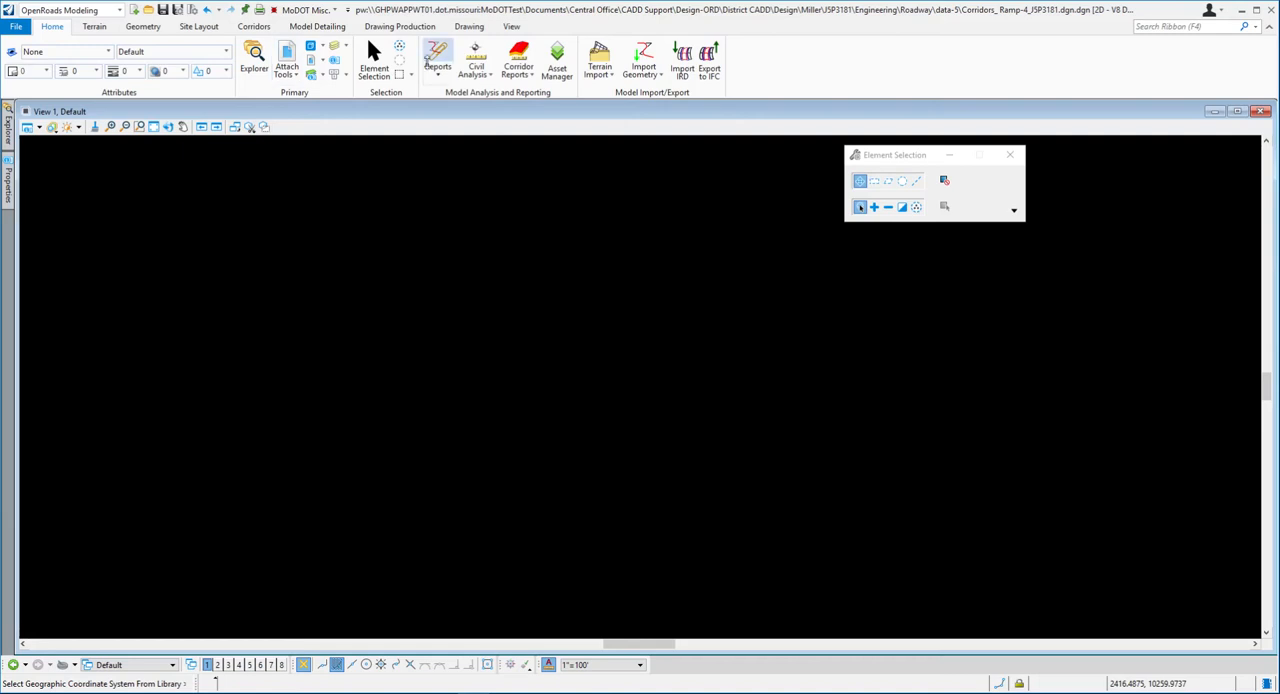
{"action": "left_click_drag", "start_coordinate": [1279, 196], "coordinate": [521, 238]}
{"action": "left_click", "coordinate": [232, 254]}
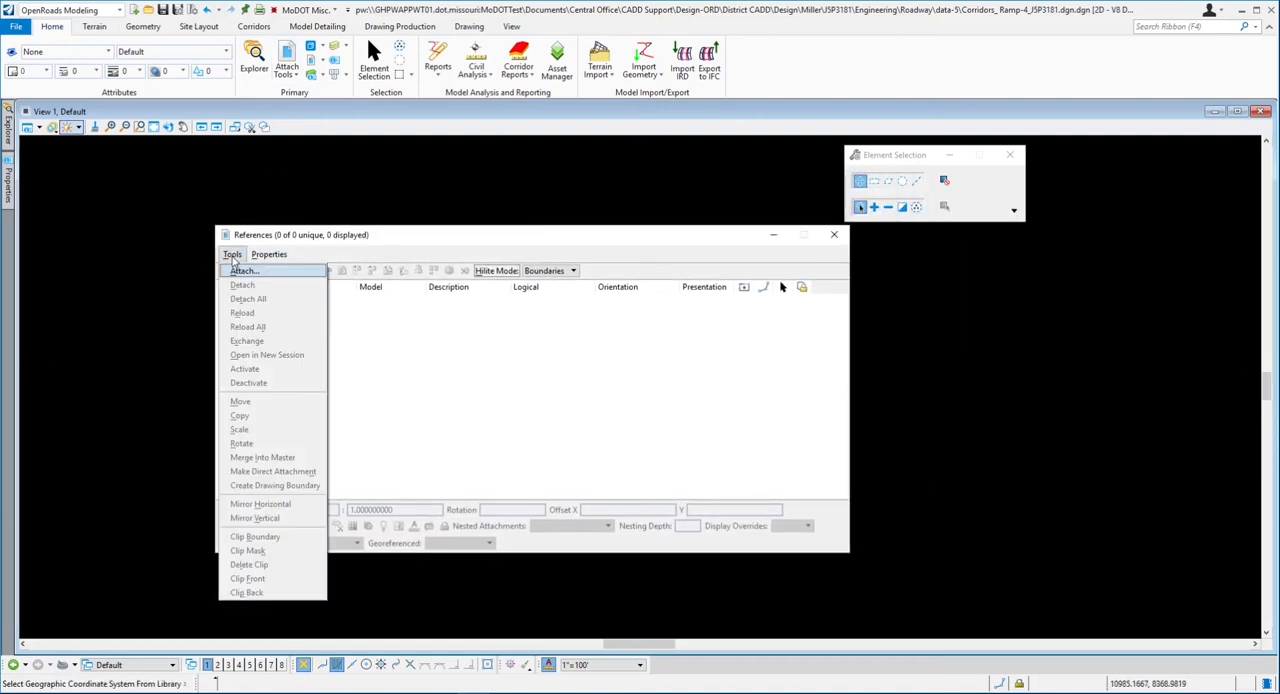
{"action": "left_click", "coordinate": [244, 272]}
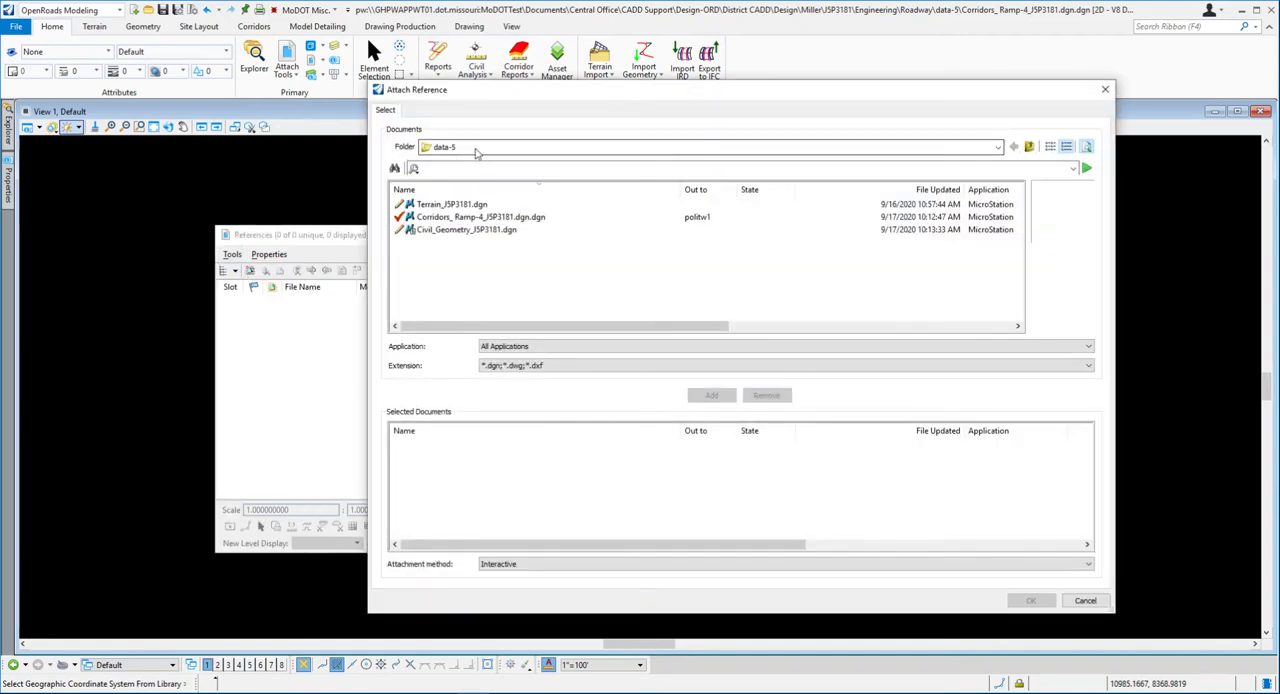
{"action": "left_click", "coordinate": [465, 148]}
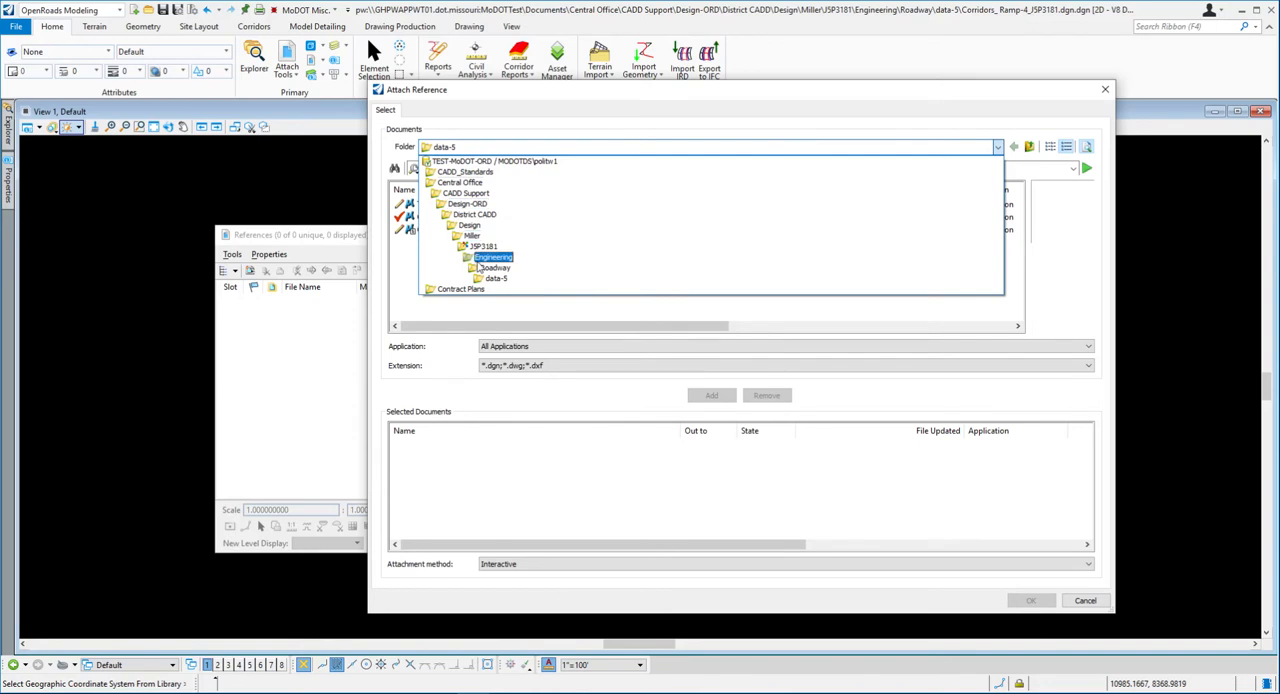
{"action": "left_click", "coordinate": [494, 279]}
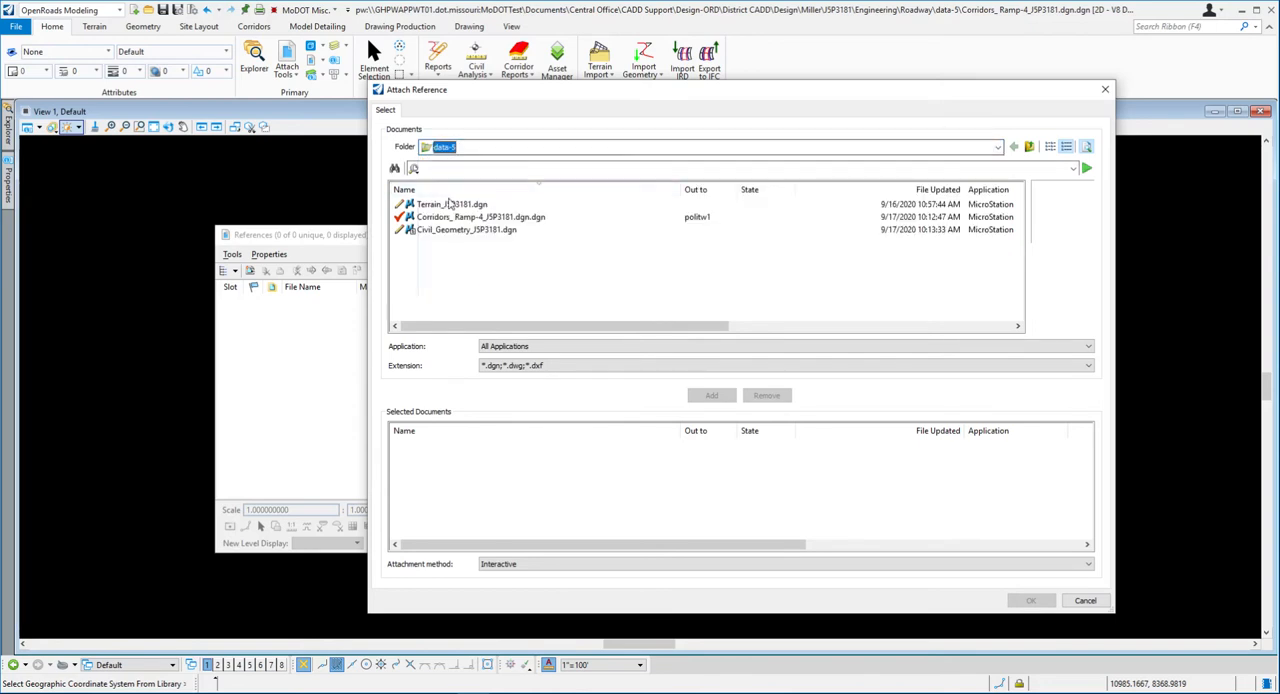
- Attach Terrain_J5P3181.dgn and Civil_Geometry_J5P3181.dgn as references with Coincident - World orientation, accepting the WorkSet alert
{"action": "left_click", "coordinate": [451, 205]}
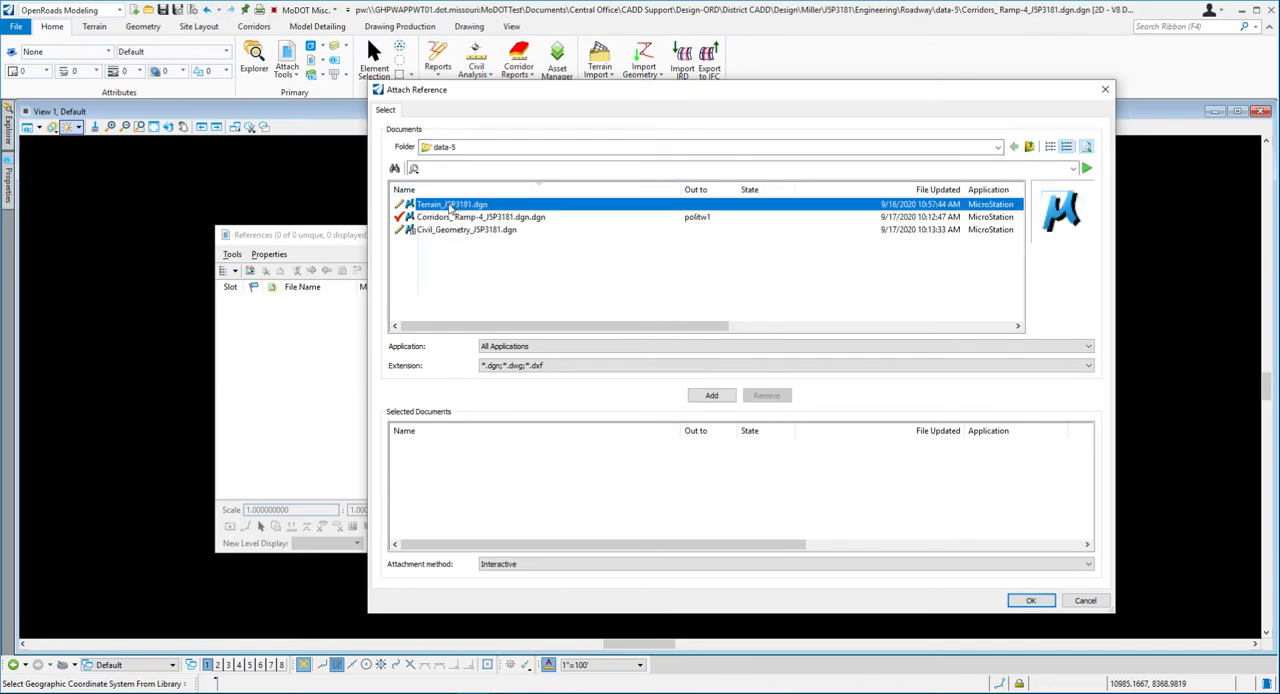
{"action": "left_click", "coordinate": [451, 230], "text": "ctrl"}
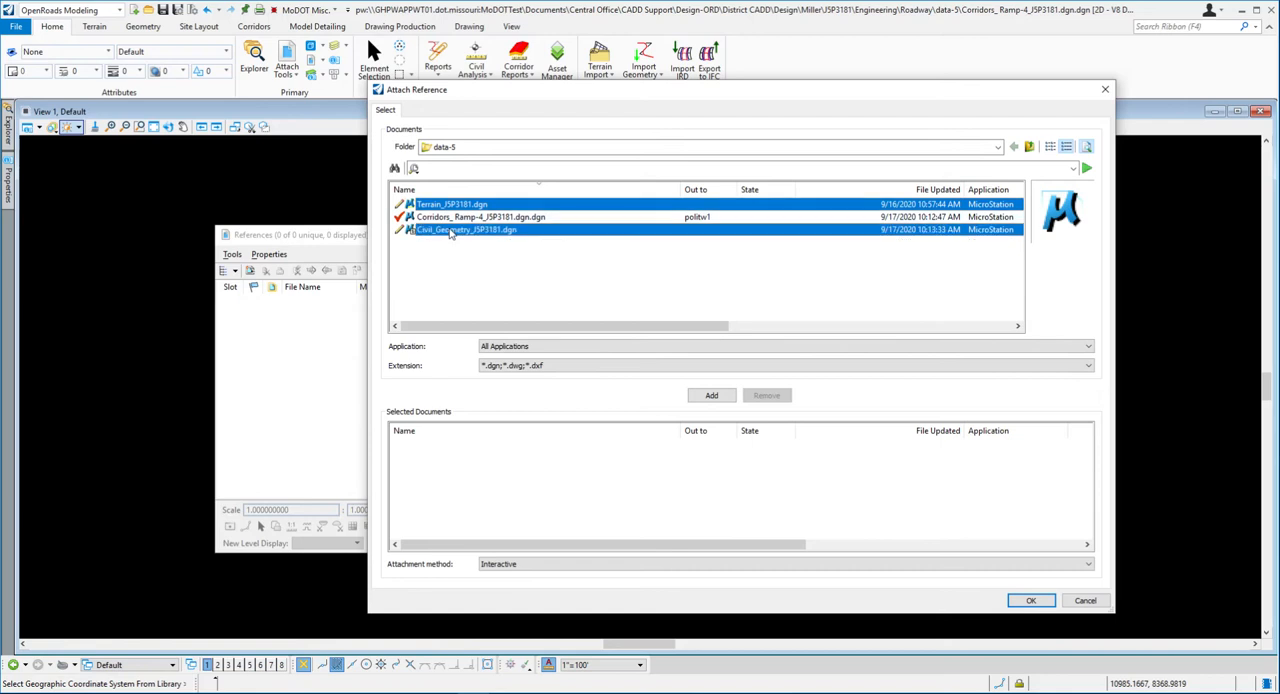
{"action": "left_click", "coordinate": [711, 395]}
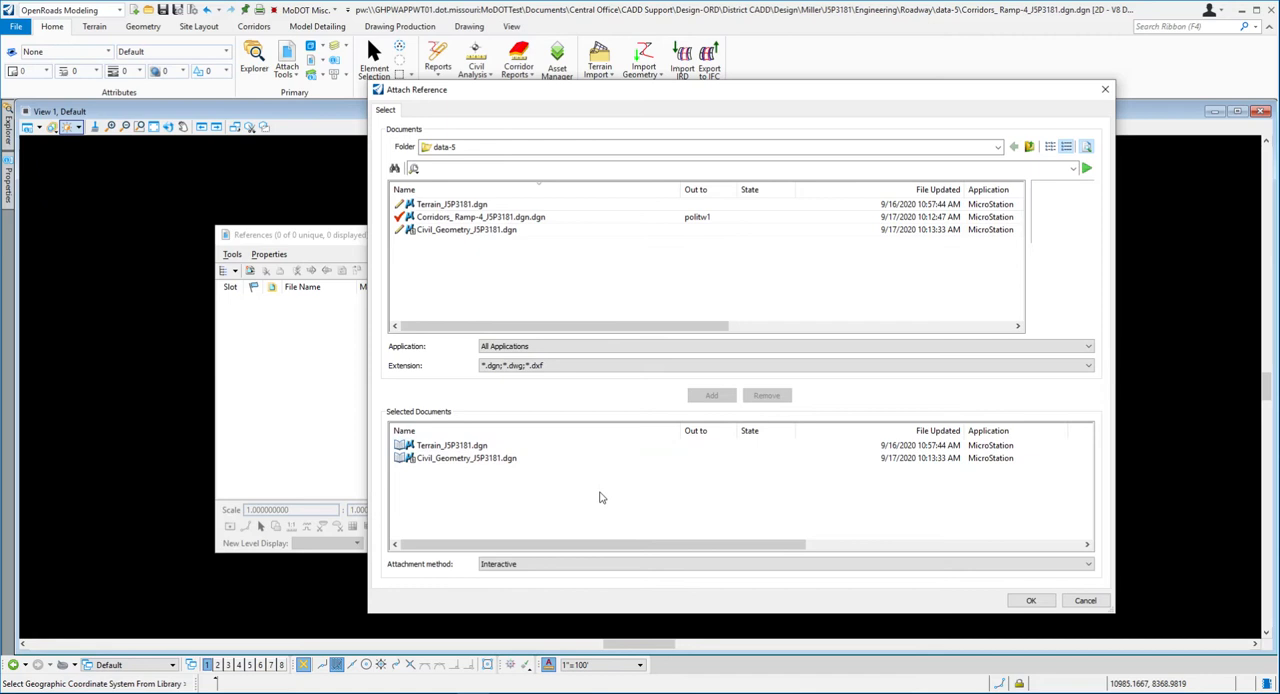
{"action": "left_click", "coordinate": [1028, 601]}
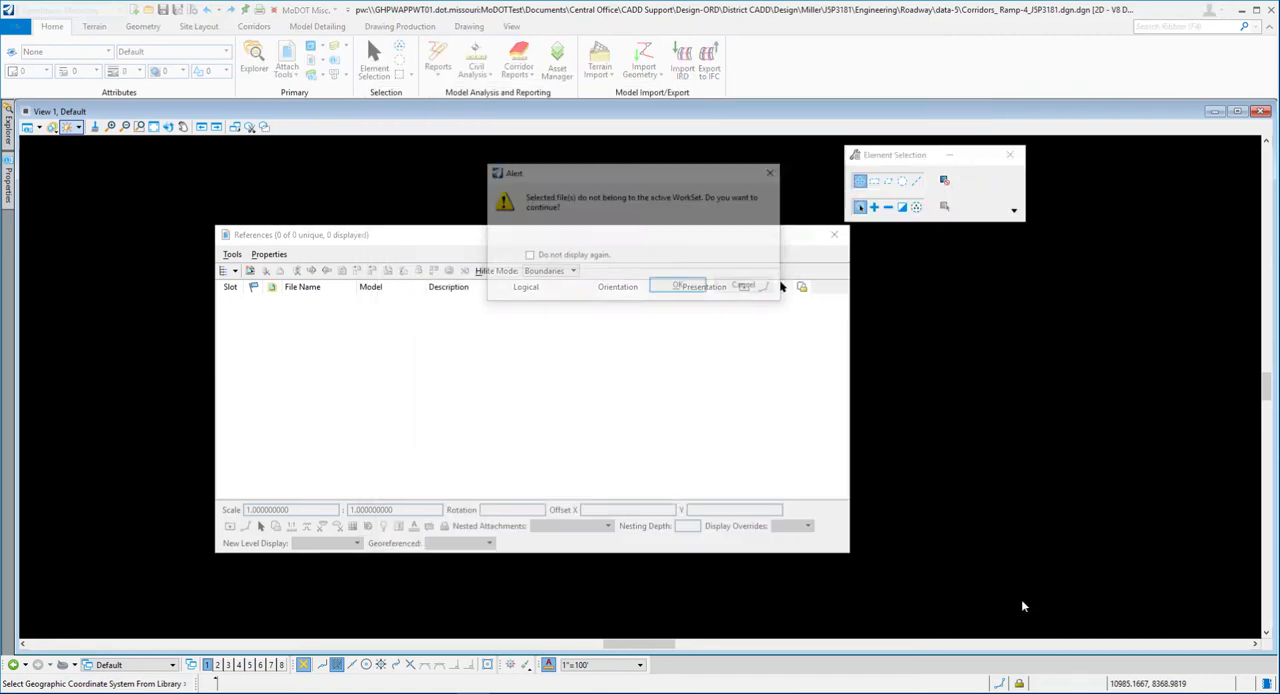
{"action": "left_click", "coordinate": [689, 289]}
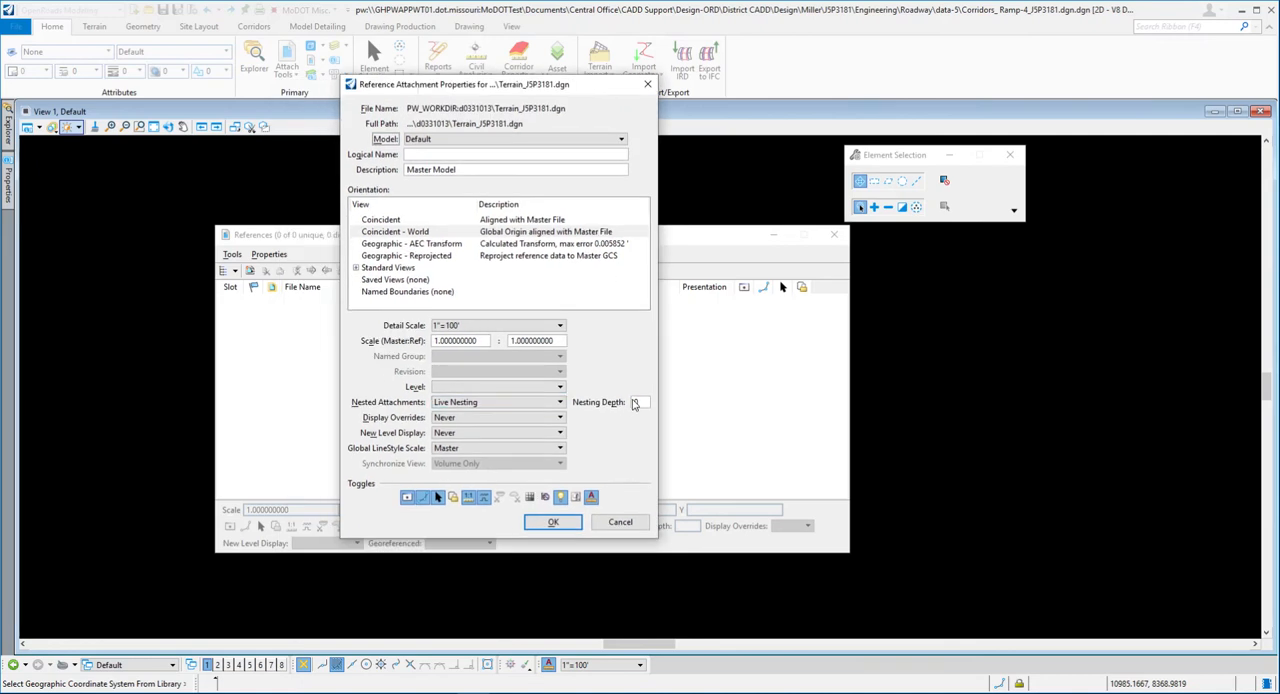
{"action": "left_click", "coordinate": [570, 532]}
{"action": "left_click", "coordinate": [555, 523]}
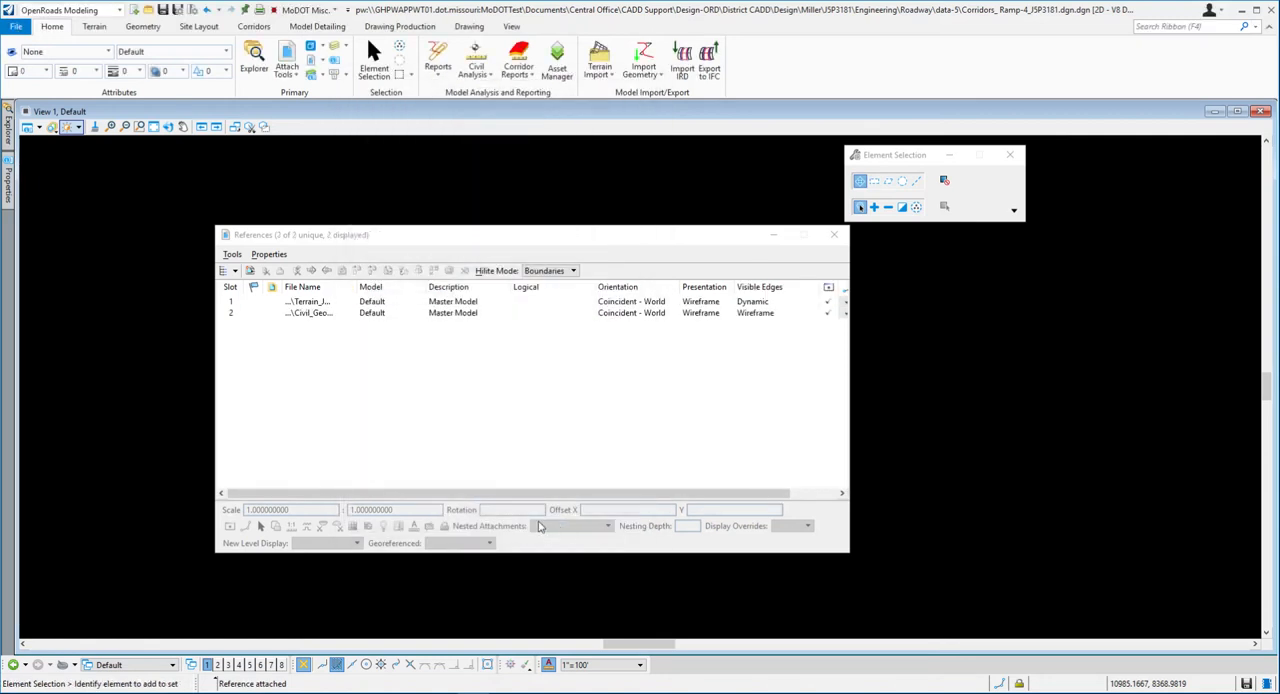
- Fit the view to all attached references and close the References dialog
{"action": "left_click", "coordinate": [153, 126]}
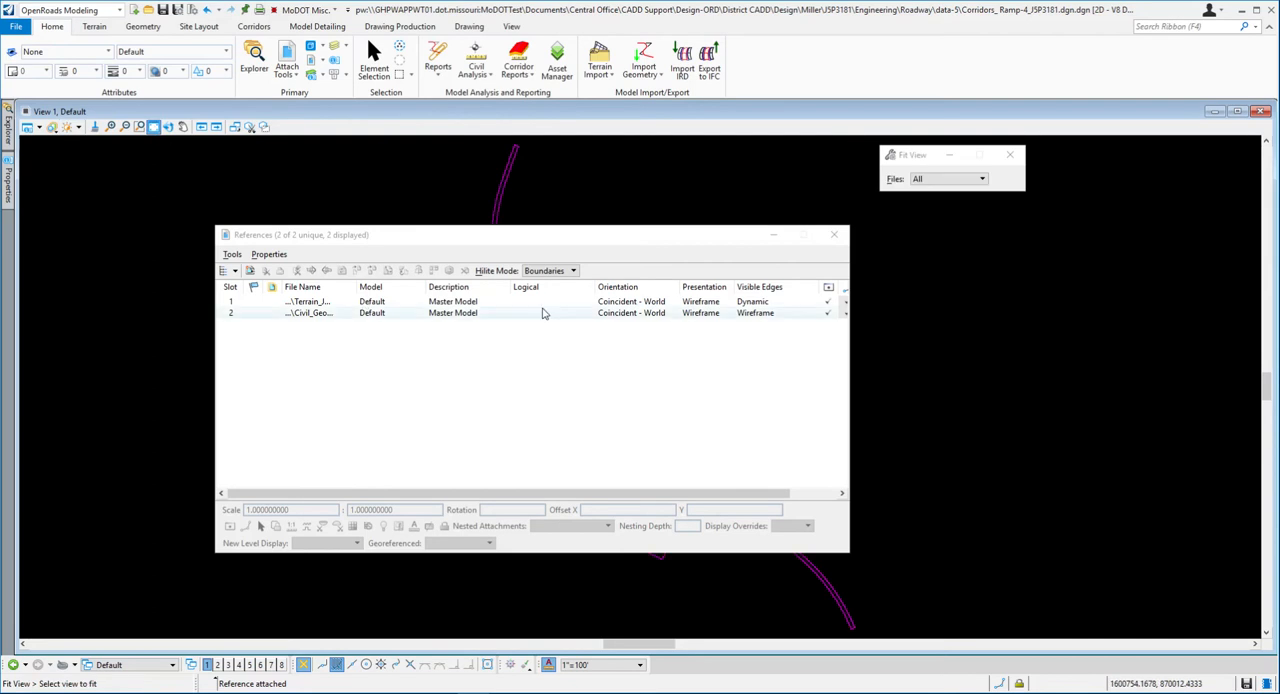
{"action": "left_click_drag", "start_coordinate": [620, 238], "coordinate": [900, 285]}
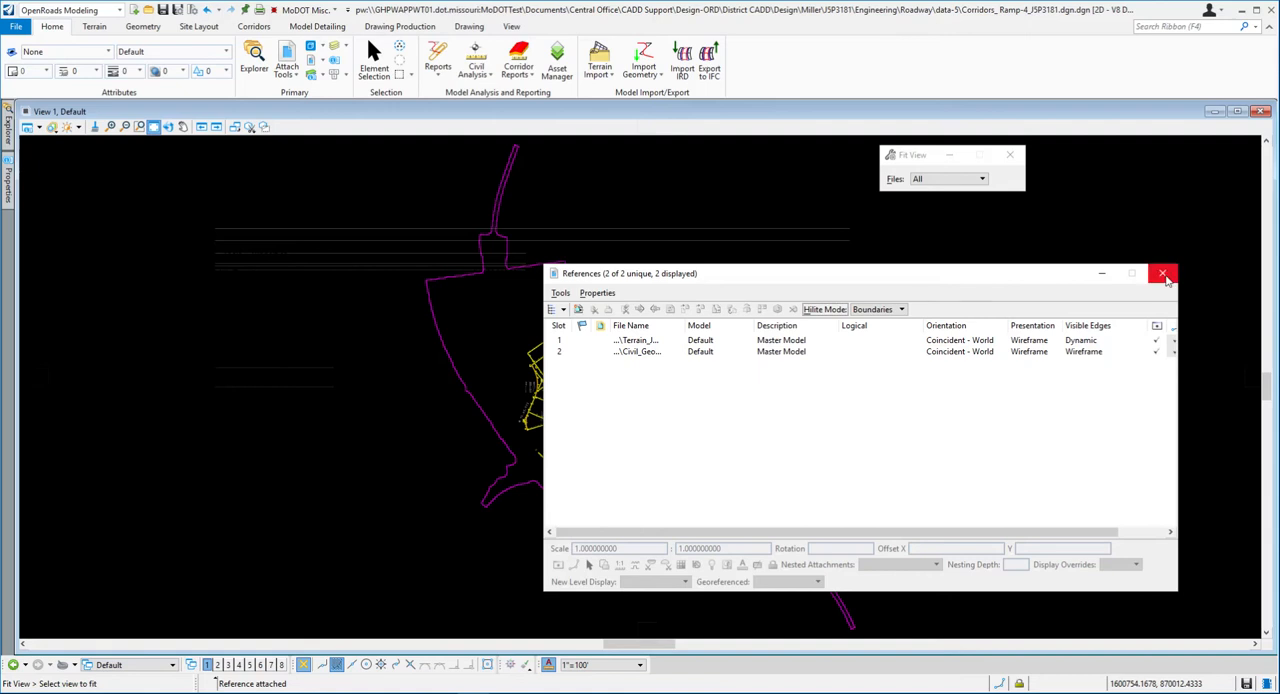
{"action": "left_click", "coordinate": [1163, 275]}
- Set the referenced J5P3181 terrain model as the active terrain model through its boundary
{"action": "left_click", "coordinate": [666, 362]}
{"action": "scroll", "coordinate": [662, 360], "scroll_direction": "up", "scroll_amount": 2}
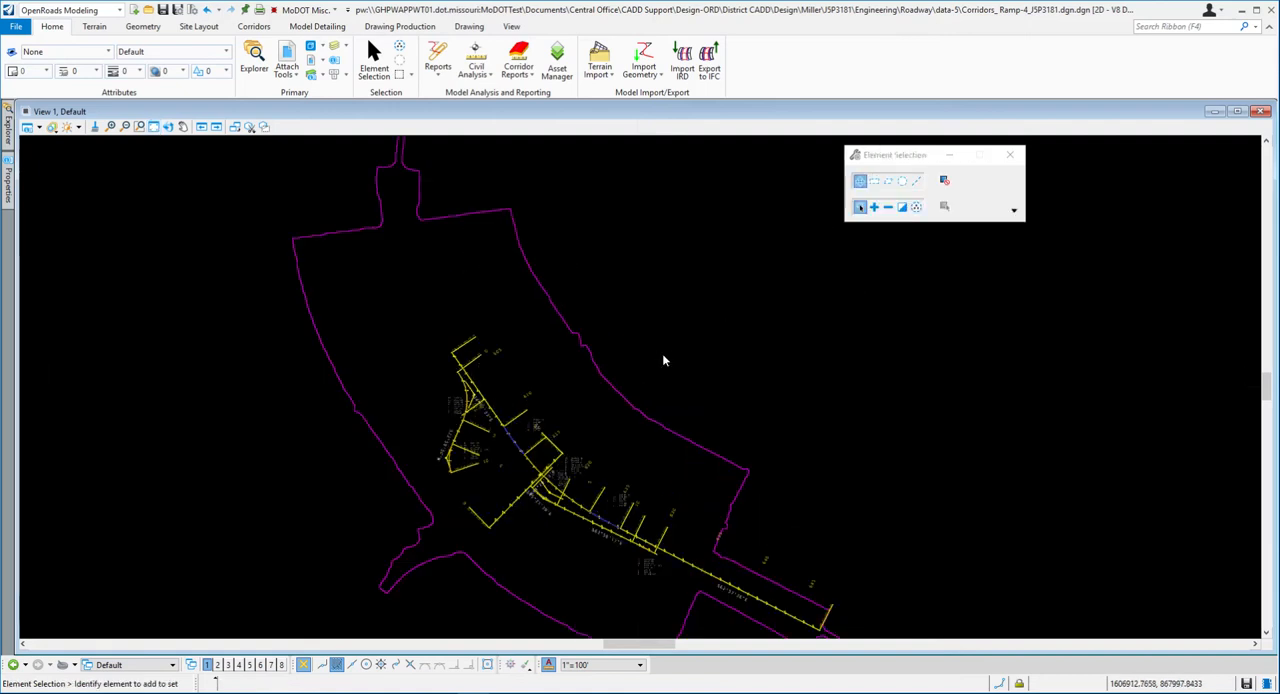
{"action": "left_click", "coordinate": [616, 392]}
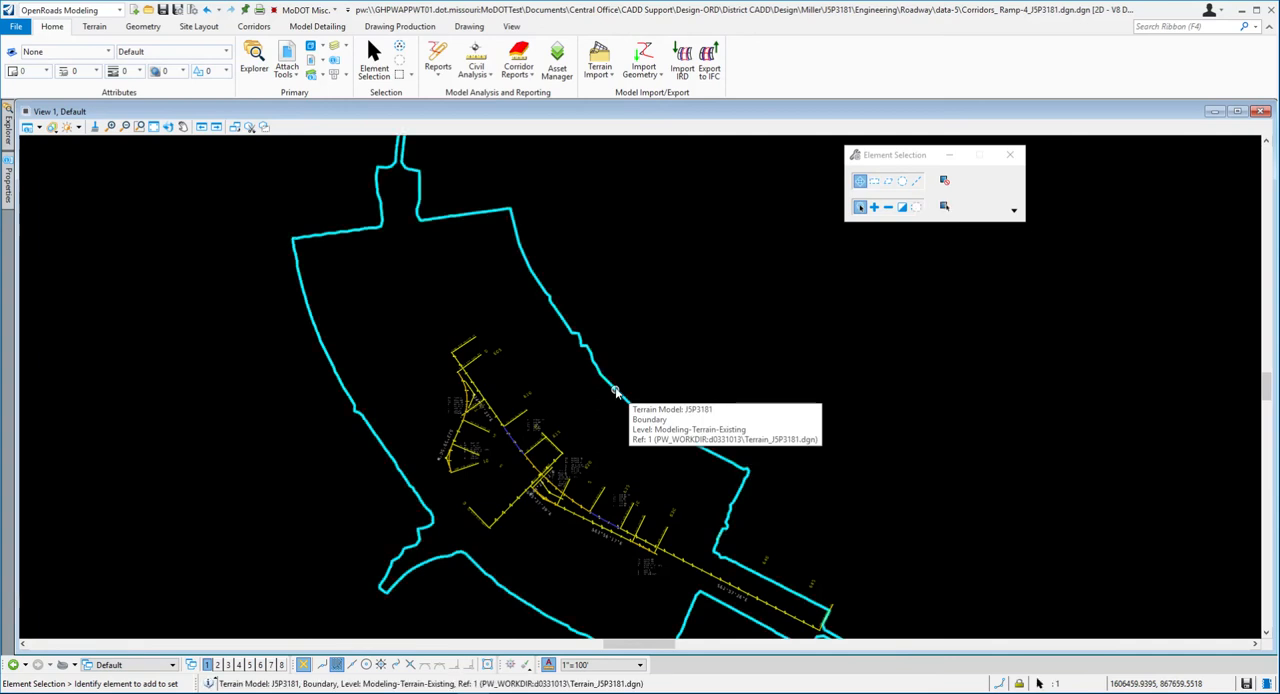
{"action": "mouse_move", "coordinate": [620, 388]}
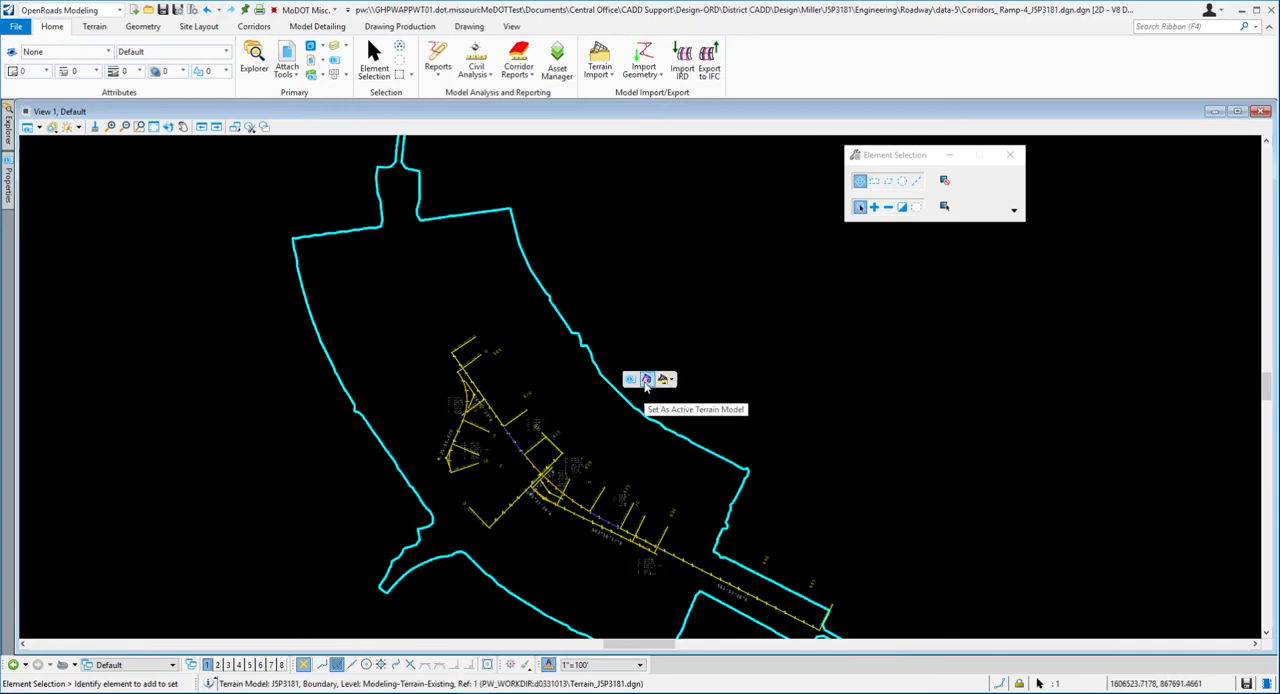
{"action": "left_click", "coordinate": [646, 381]}
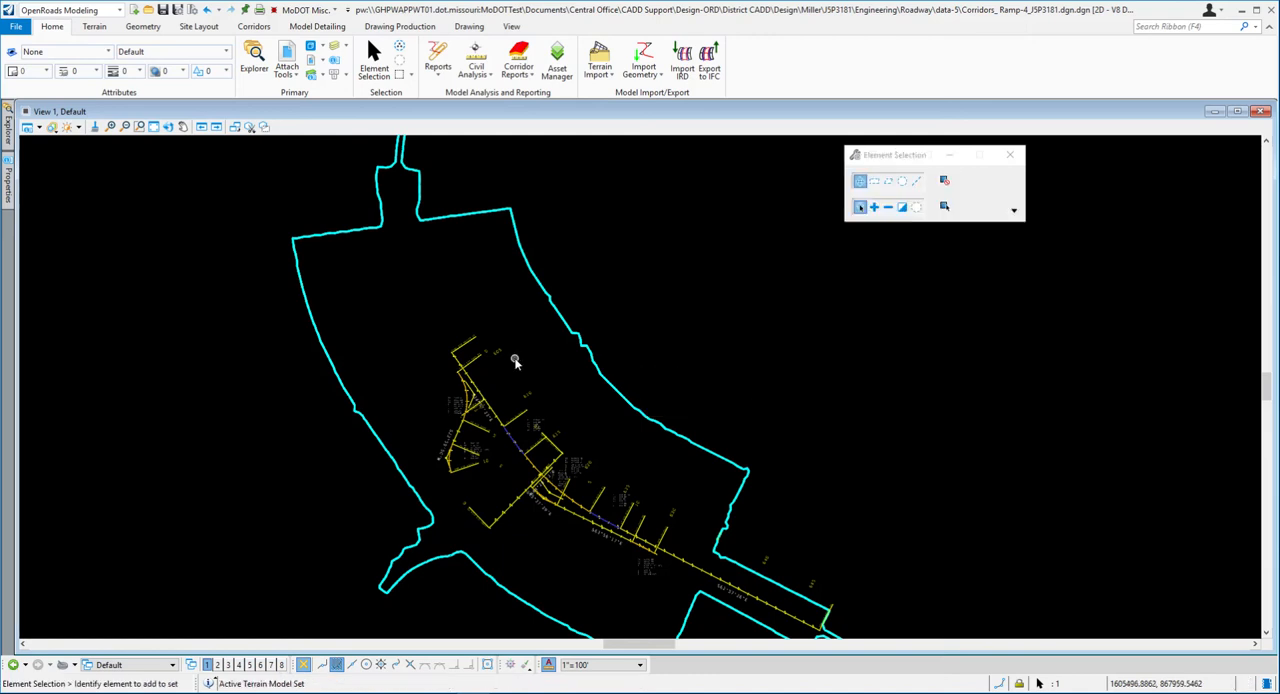
- Examine the stationed alignments and their curve data in the referenced civil geometry, up close around the S63°56'17"E tangent
{"action": "scroll", "coordinate": [634, 528], "scroll_direction": "up", "scroll_amount": 2}
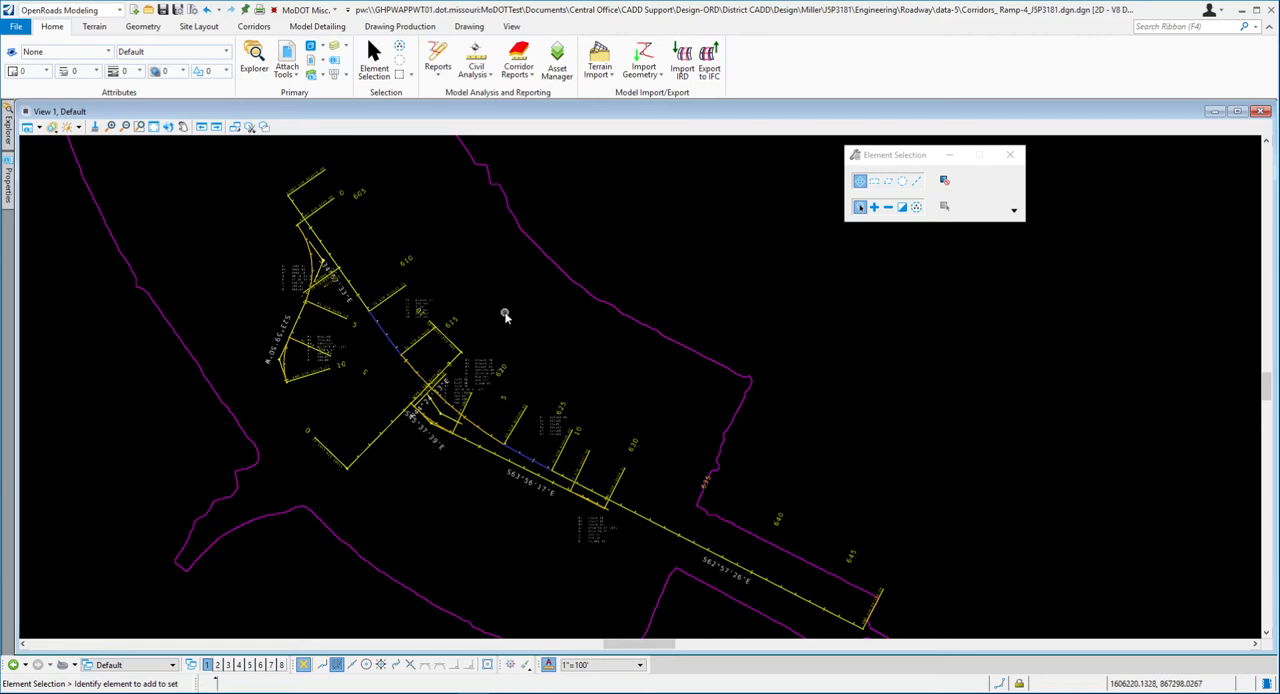
{"action": "mouse_move", "coordinate": [533, 239]}
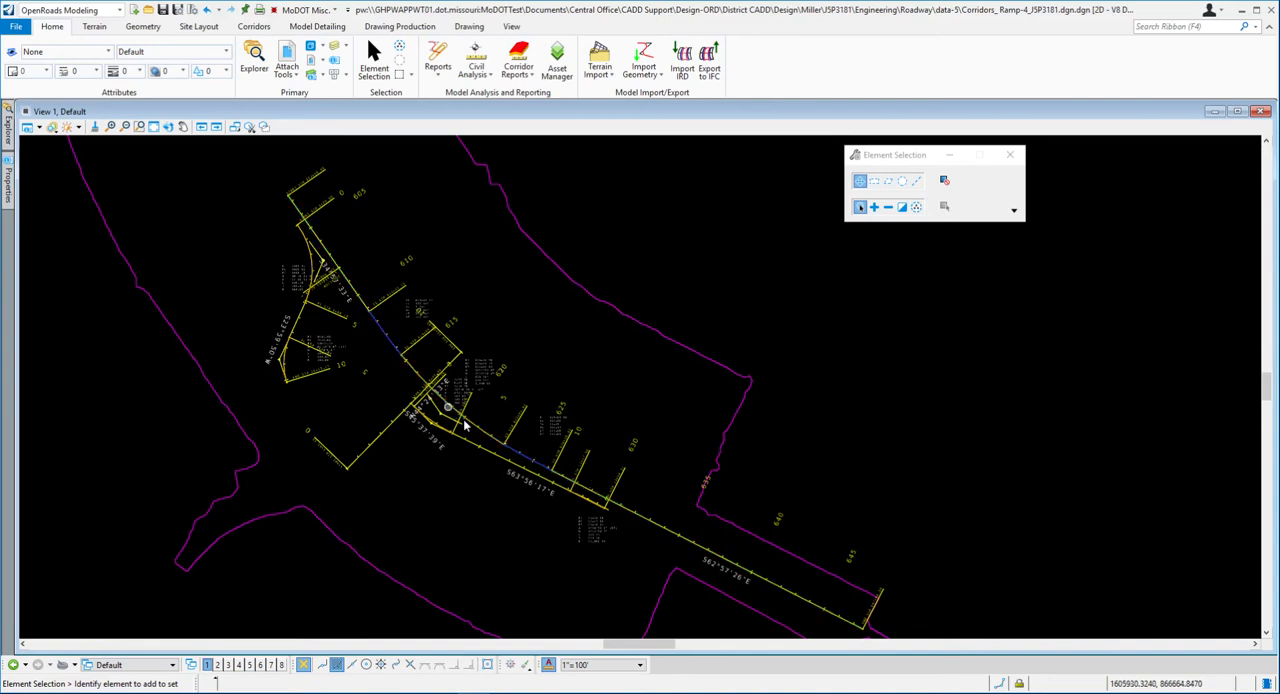
{"action": "scroll", "coordinate": [425, 386], "scroll_direction": "up", "scroll_amount": 3}
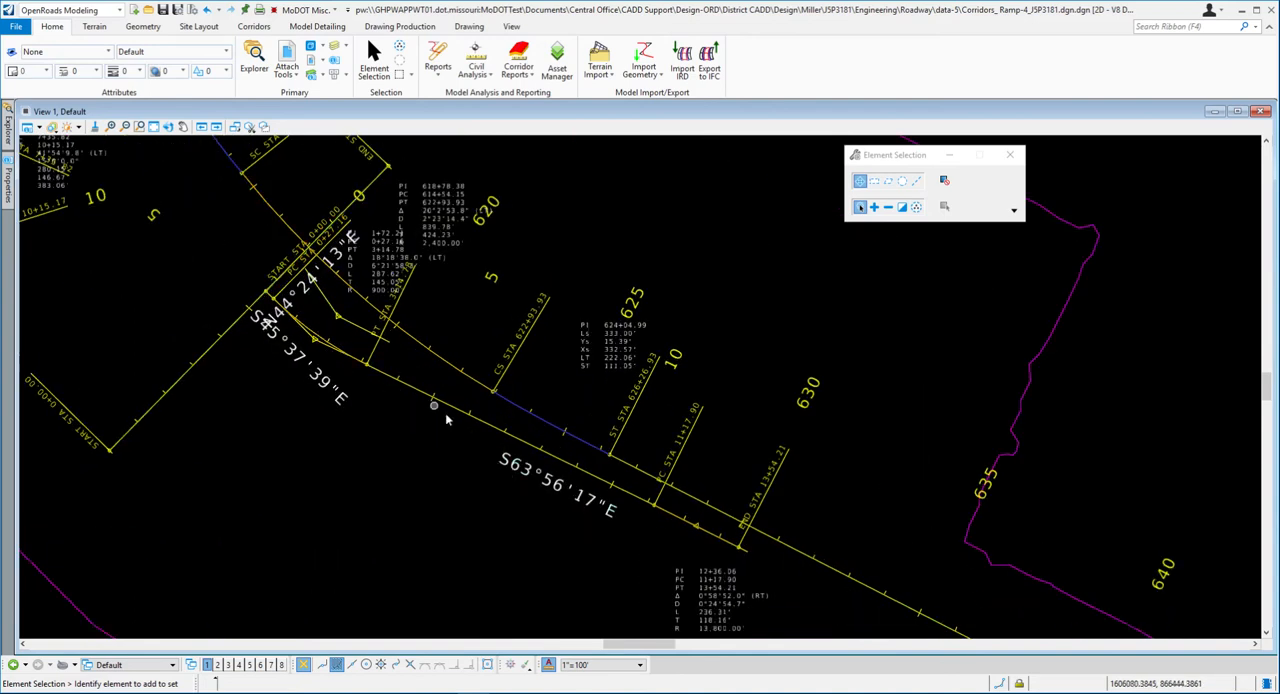
{"action": "scroll", "coordinate": [307, 338], "scroll_direction": "up", "scroll_amount": 1}
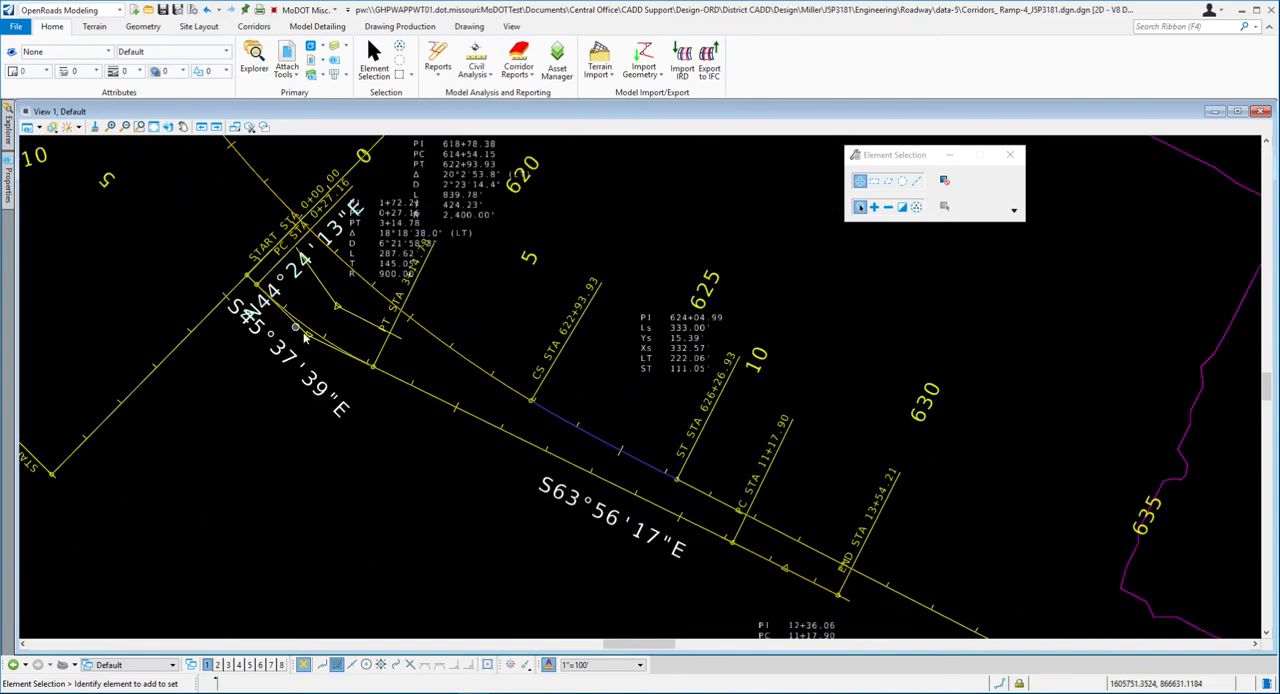
{"action": "scroll", "coordinate": [465, 438], "scroll_direction": "down", "scroll_amount": 1}
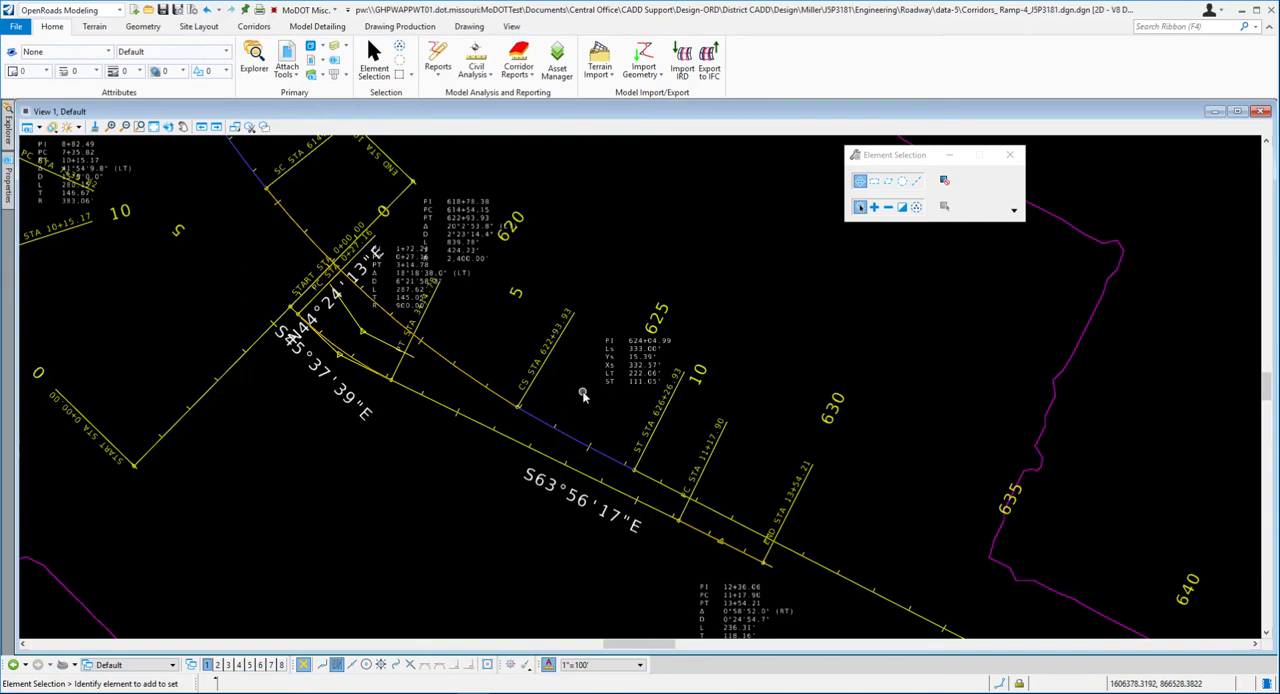
- Switch to the Word exercise and read steps 9 to 12 on setting up the project template library
{"action": "key", "text": "alt+Tab"}
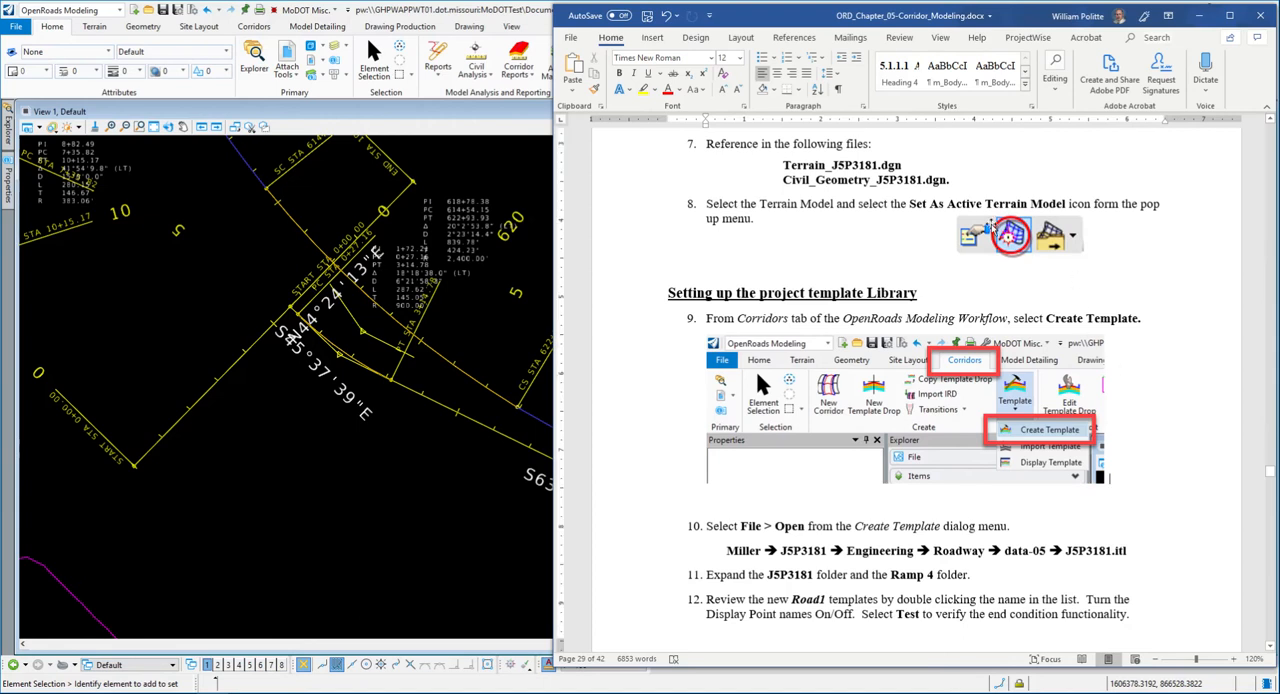
{"action": "scroll", "coordinate": [747, 250], "scroll_direction": "up", "scroll_amount": 1}
{"action": "scroll", "coordinate": [712, 231], "scroll_direction": "down", "scroll_amount": 1}
{"action": "scroll", "coordinate": [677, 226], "scroll_direction": "down", "scroll_amount": 3}
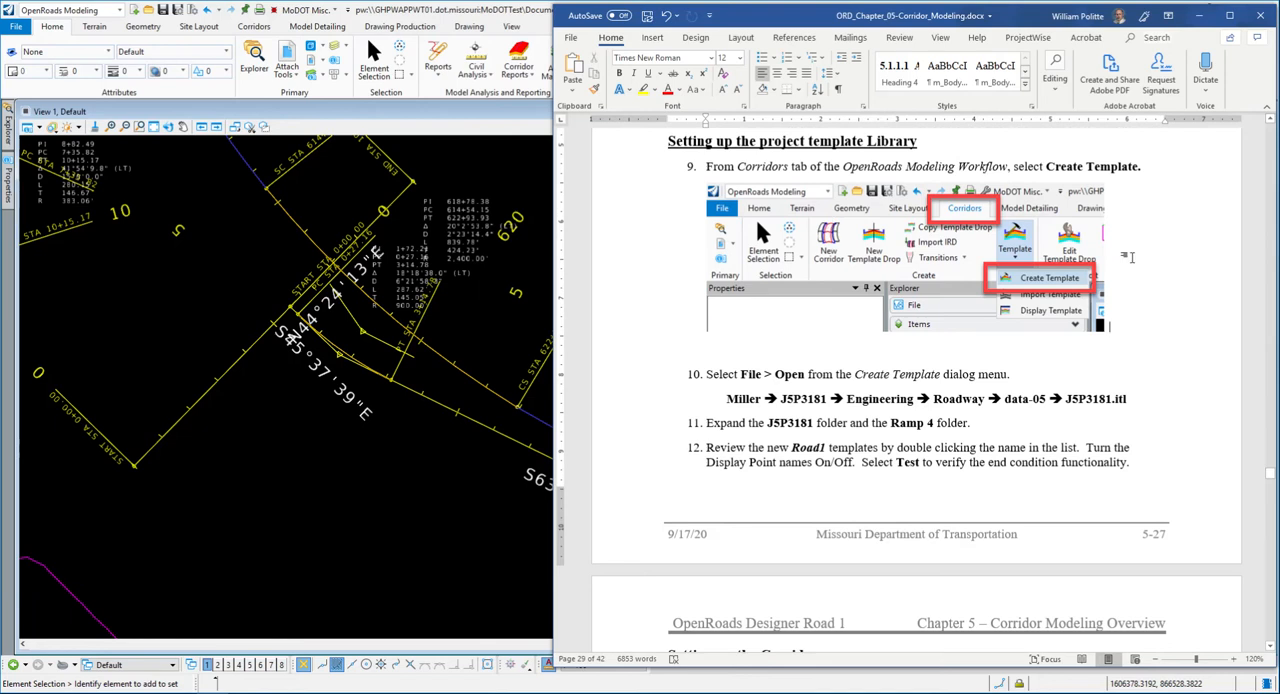
{"action": "scroll", "coordinate": [1137, 253], "scroll_direction": "up", "scroll_amount": 1}
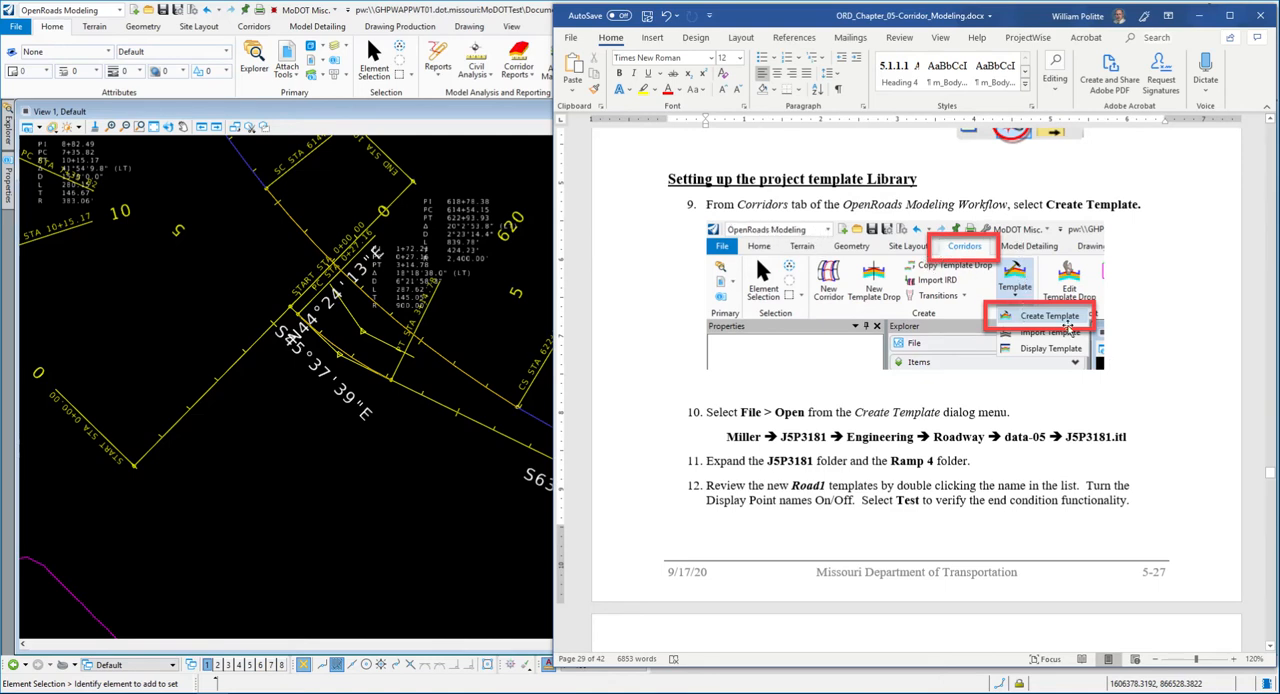
{"action": "scroll", "coordinate": [1023, 323], "scroll_direction": "down", "scroll_amount": 3}
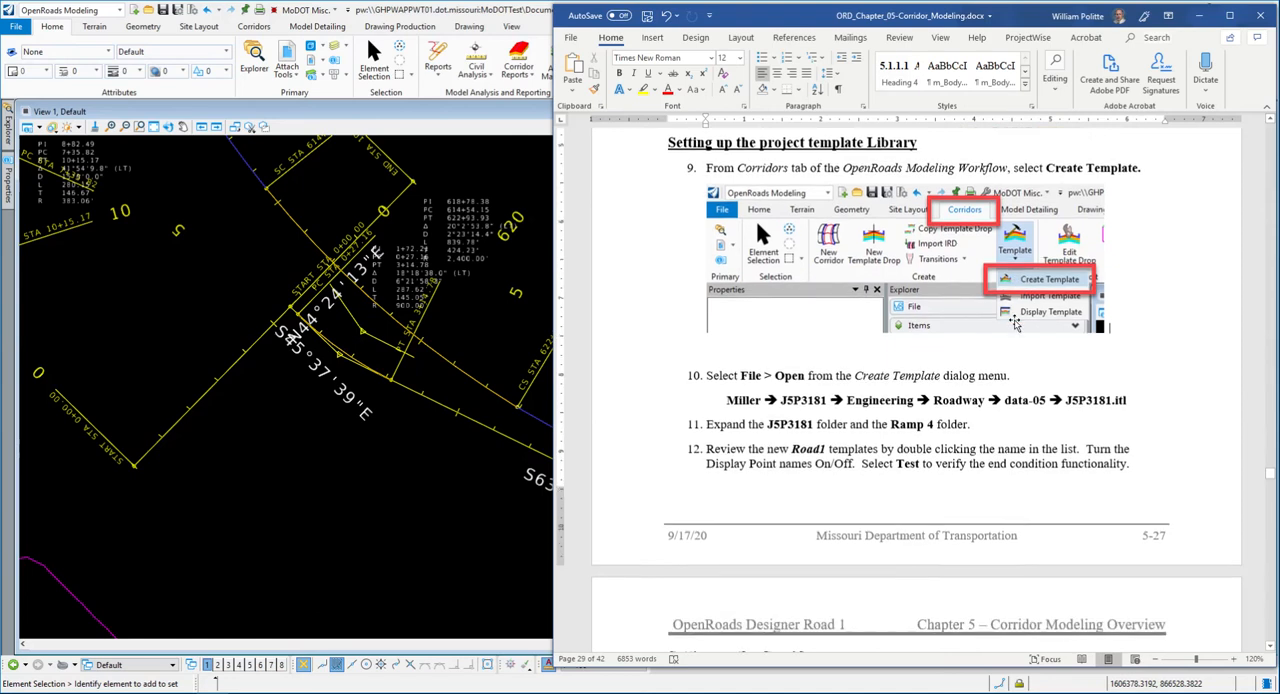
- Return to OpenRoads Designer, open the Create Template dialog and widen its template library list to show the folder names
{"action": "left_click", "coordinate": [467, 18]}
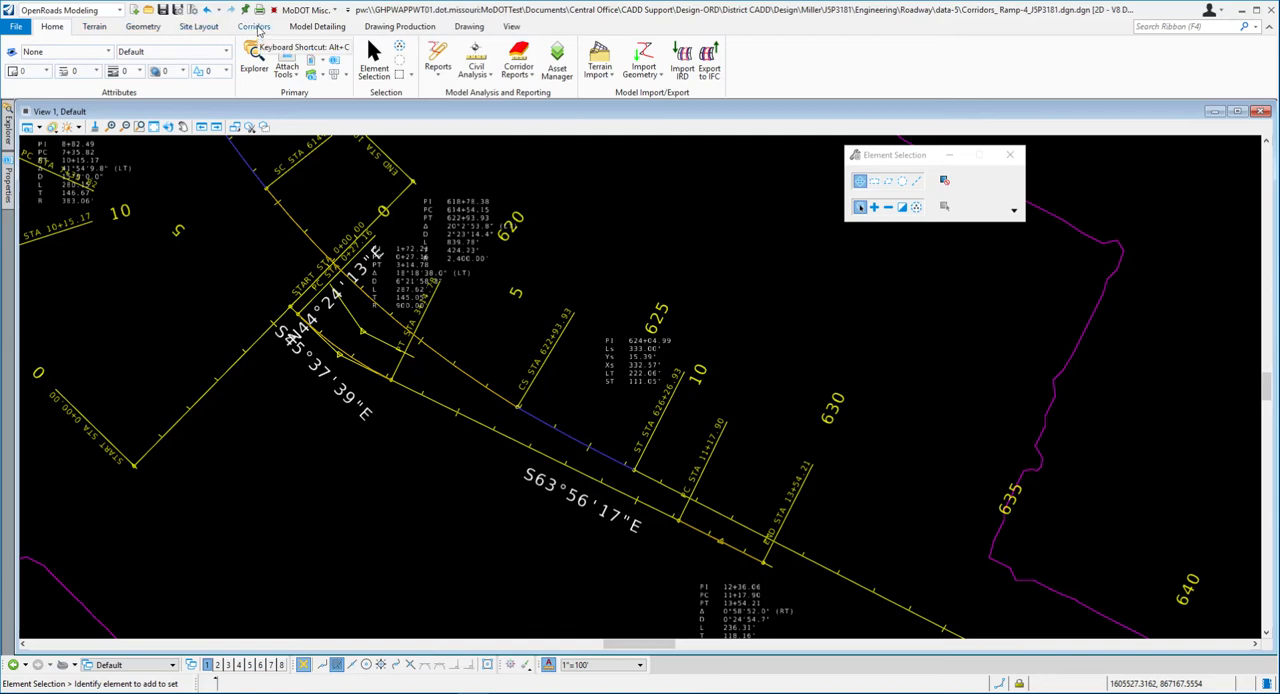
{"action": "left_click", "coordinate": [255, 27]}
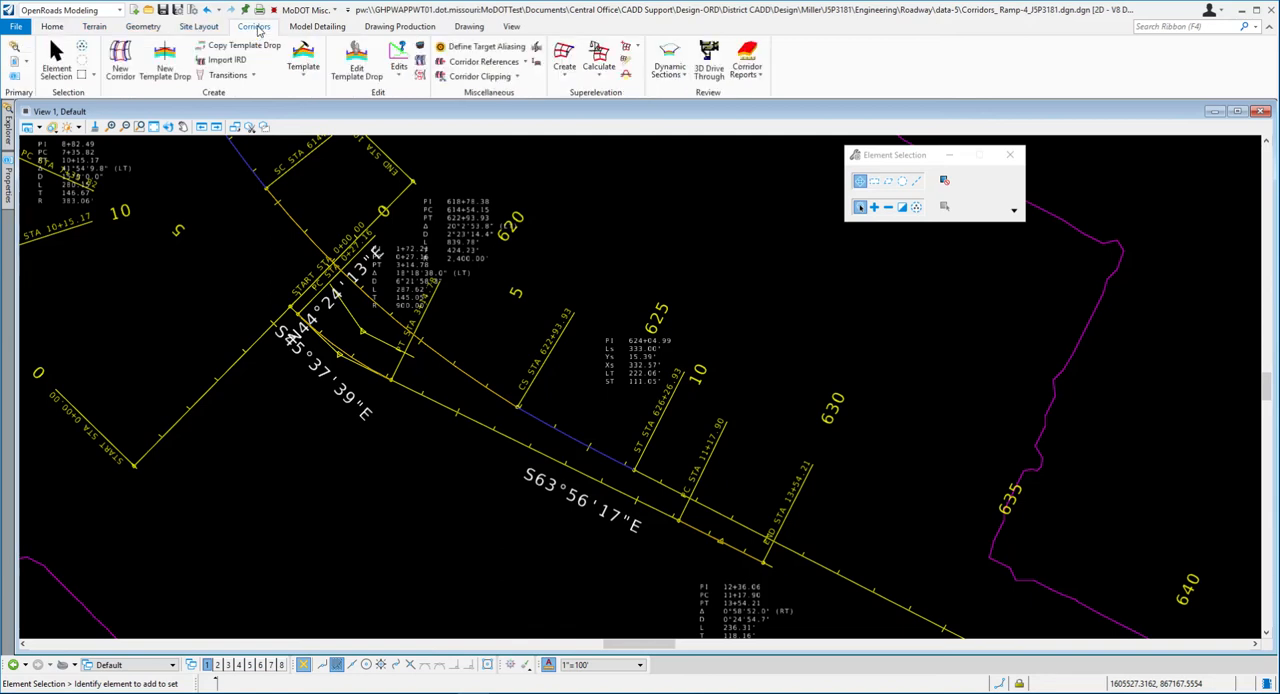
{"action": "left_click", "coordinate": [308, 80]}
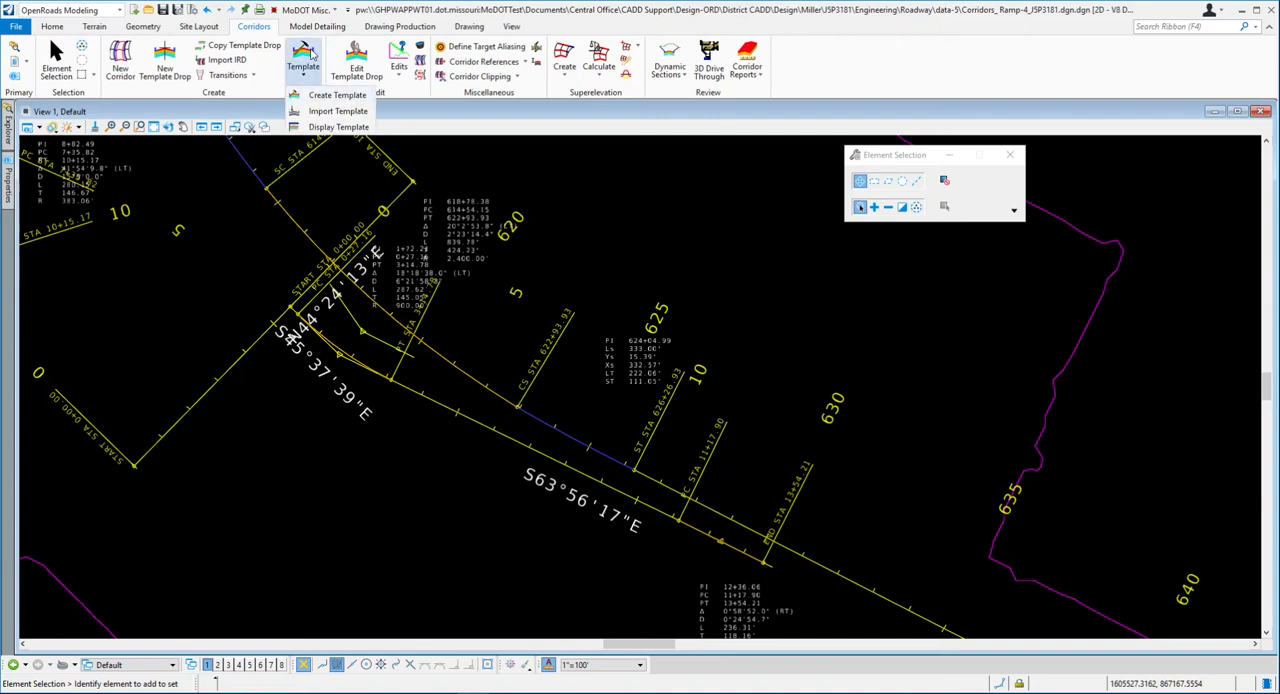
{"action": "left_click", "coordinate": [323, 97]}
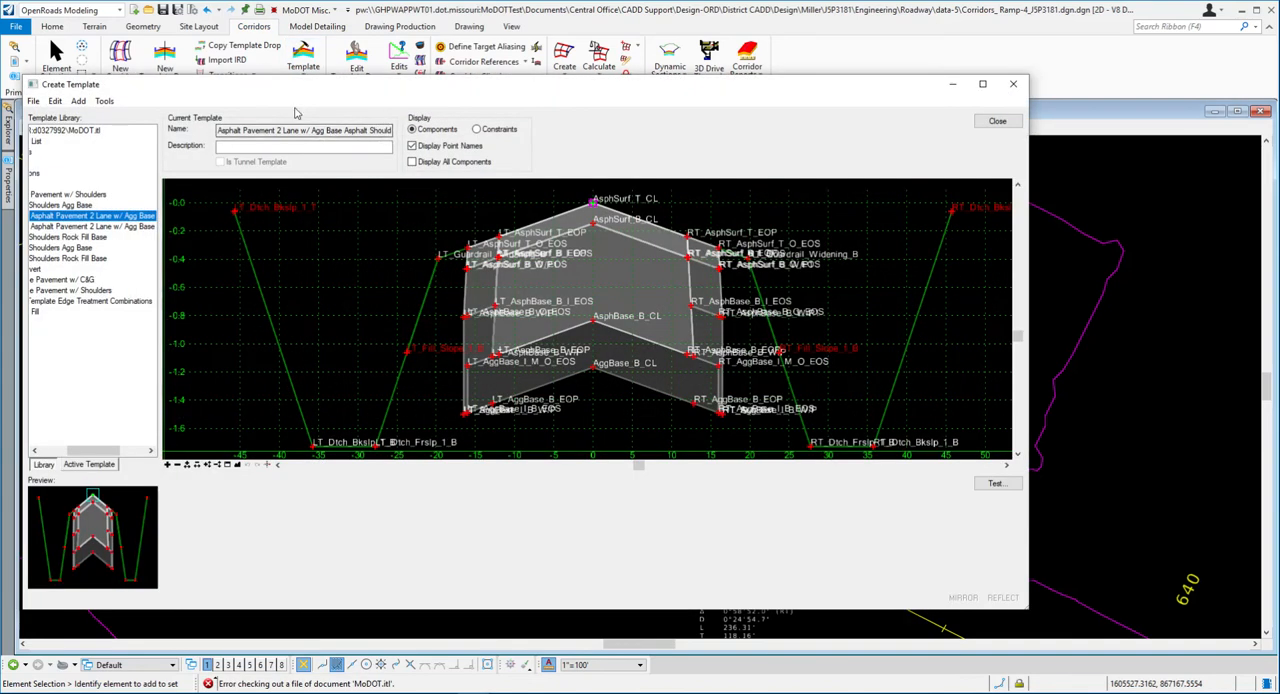
{"action": "left_click_drag", "start_coordinate": [268, 89], "coordinate": [322, 97]}
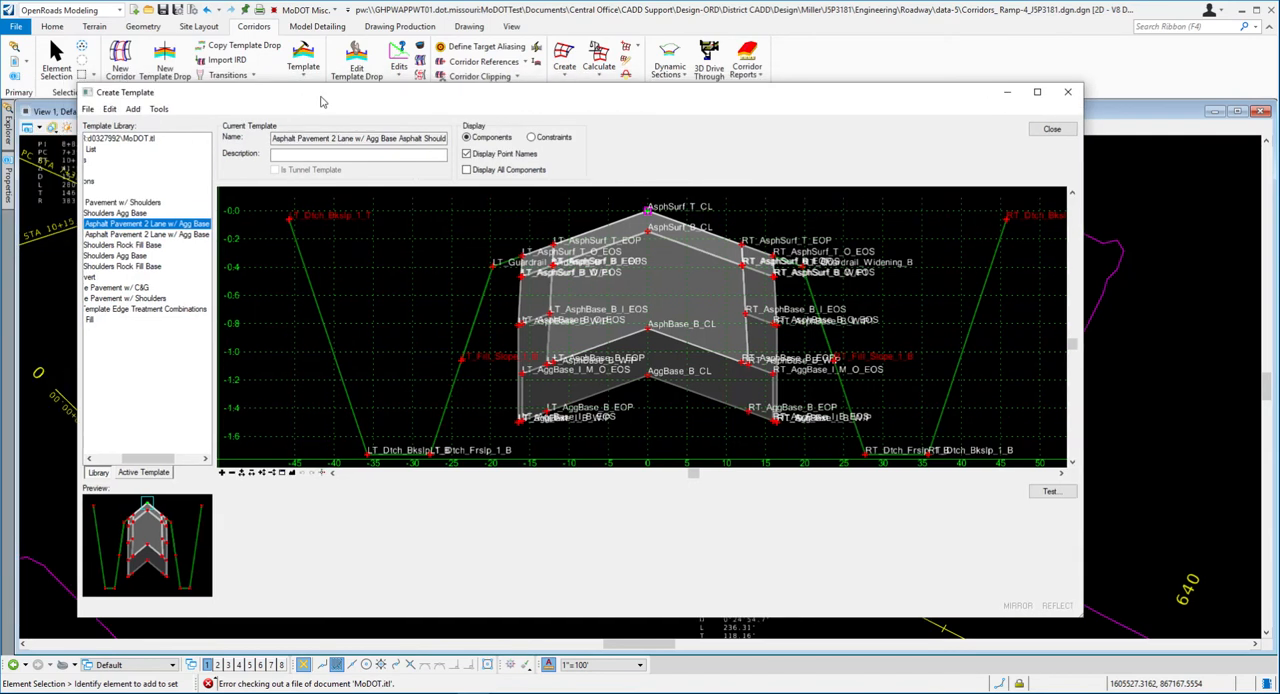
{"action": "left_click_drag", "start_coordinate": [151, 458], "coordinate": [123, 458]}
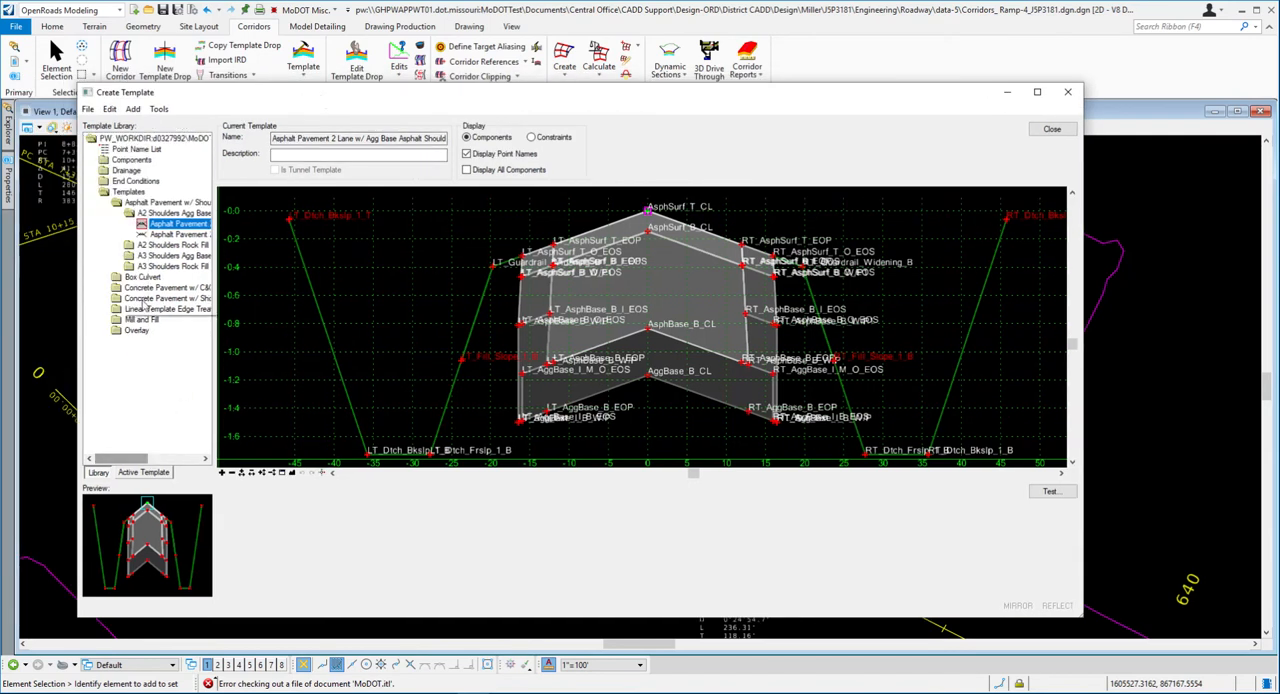
{"action": "left_click_drag", "start_coordinate": [216, 336], "coordinate": [273, 332]}
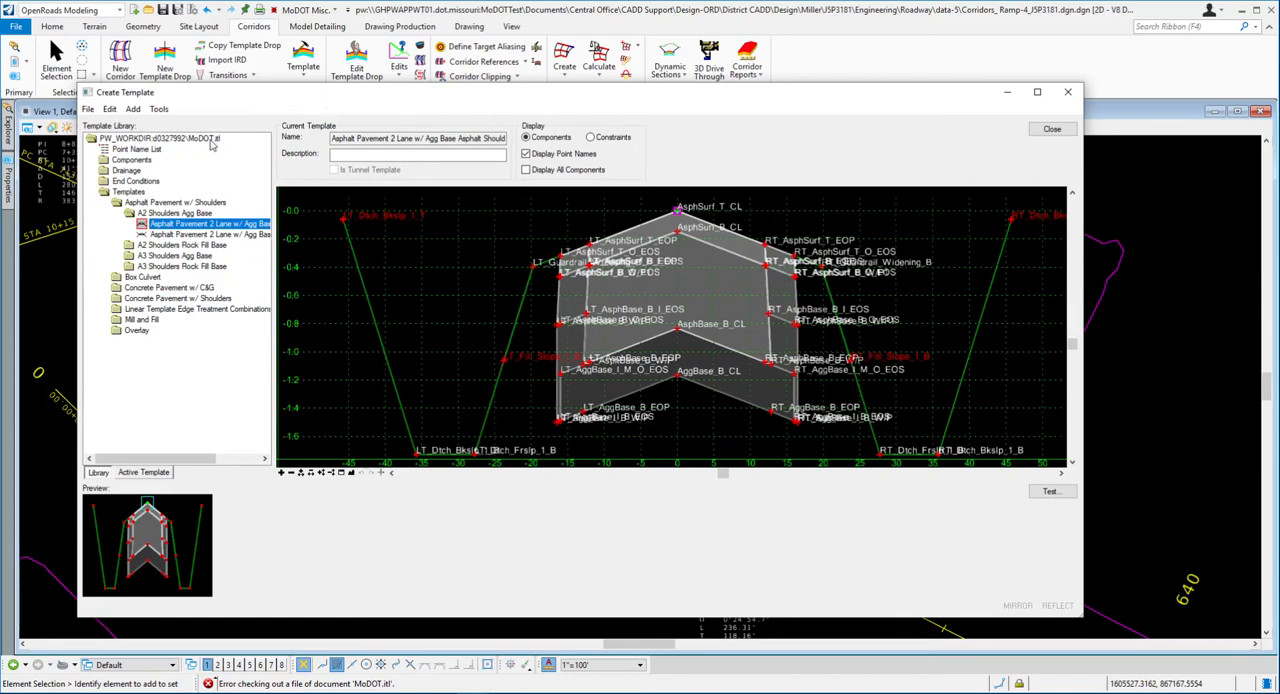
- Close the Create Template dialog and reread exercise steps 10 to 12 in Word for the template library path
{"action": "left_click_drag", "start_coordinate": [266, 108], "coordinate": [242, 97]}
{"action": "left_click", "coordinate": [1028, 122]}
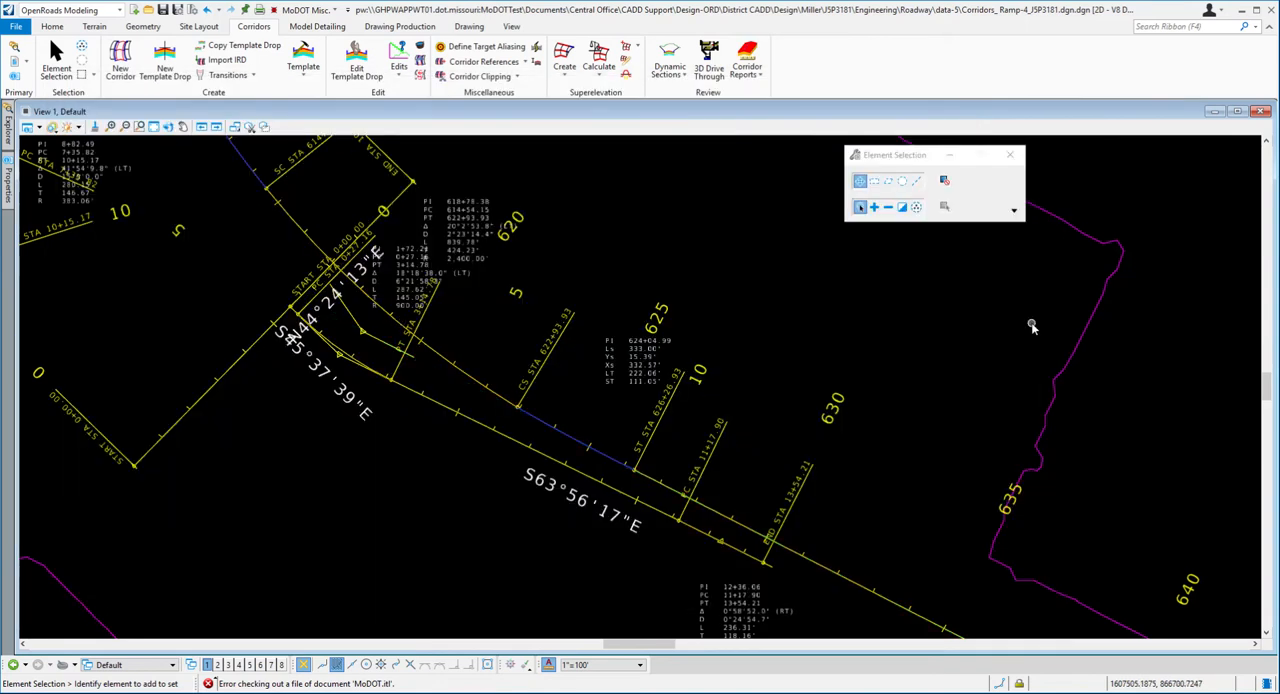
{"action": "key", "text": "alt+Tab"}
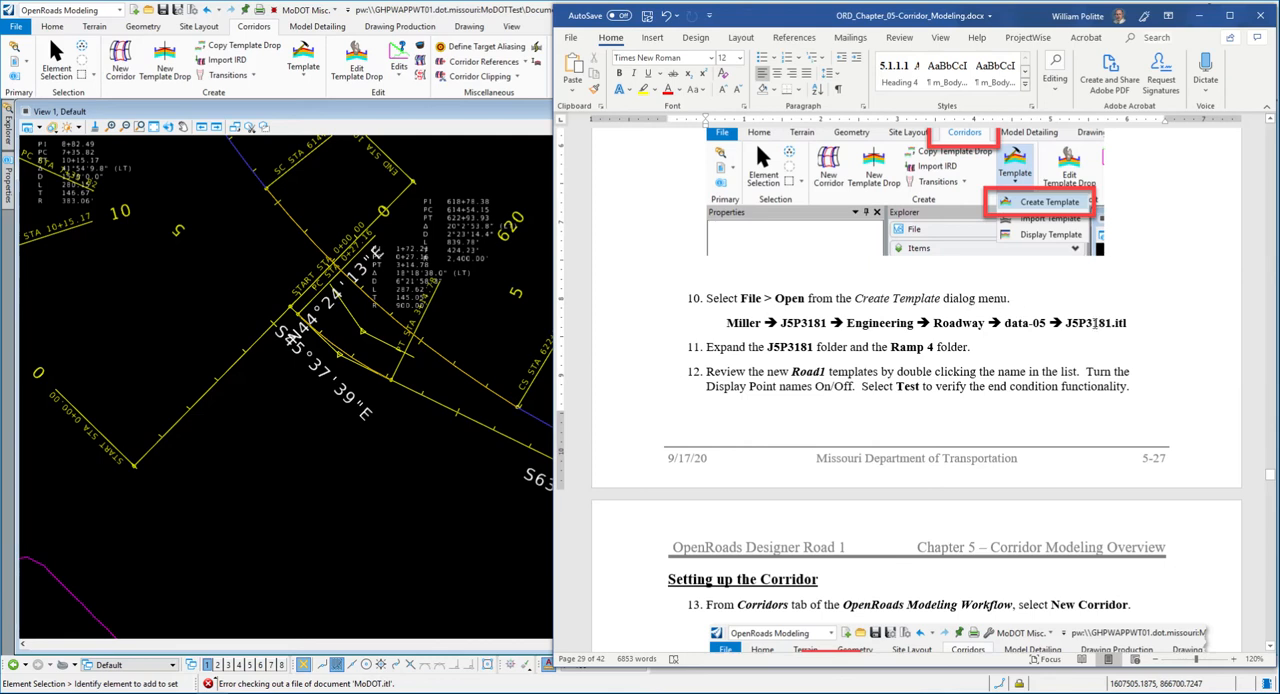
{"action": "scroll", "coordinate": [1070, 295], "scroll_direction": "down", "scroll_amount": 1}
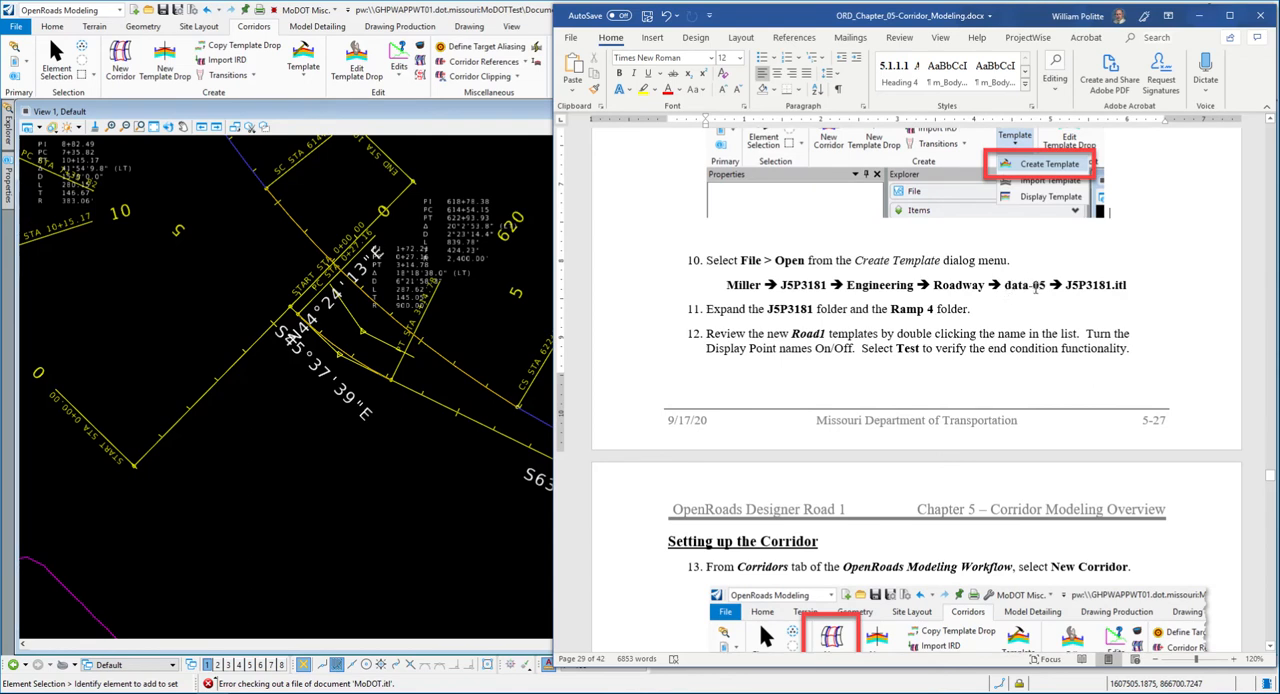
{"action": "scroll", "coordinate": [804, 309], "scroll_direction": "down", "scroll_amount": 2}
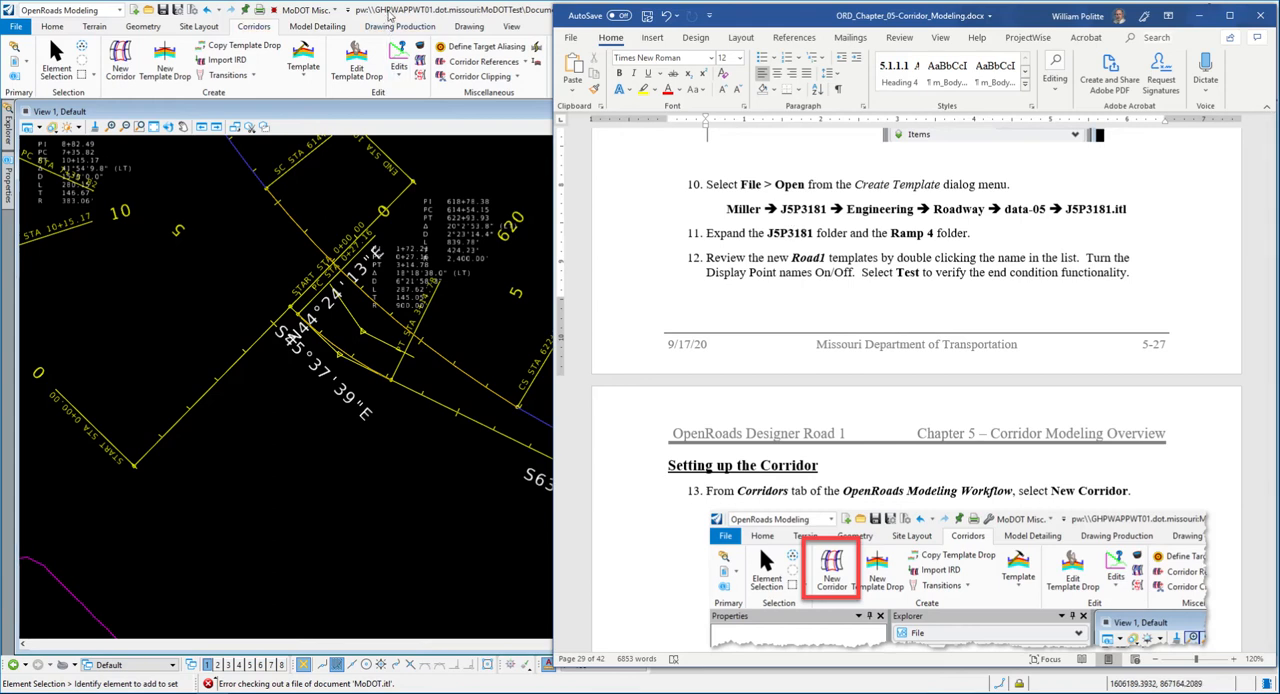
- Return to OpenRoads Designer's Create Template dialog and open the J5P3181.itl template library from the data-5 folder
{"action": "double_click", "coordinate": [390, 14]}
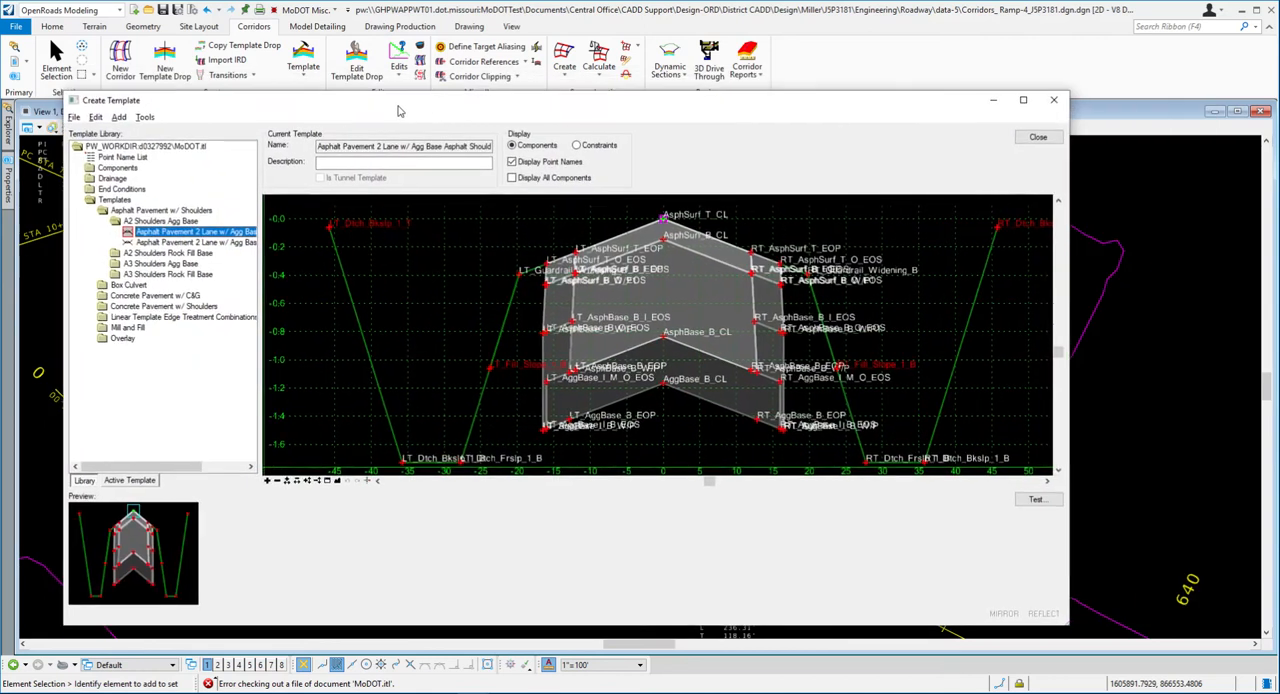
{"action": "left_click_drag", "start_coordinate": [397, 110], "coordinate": [392, 114]}
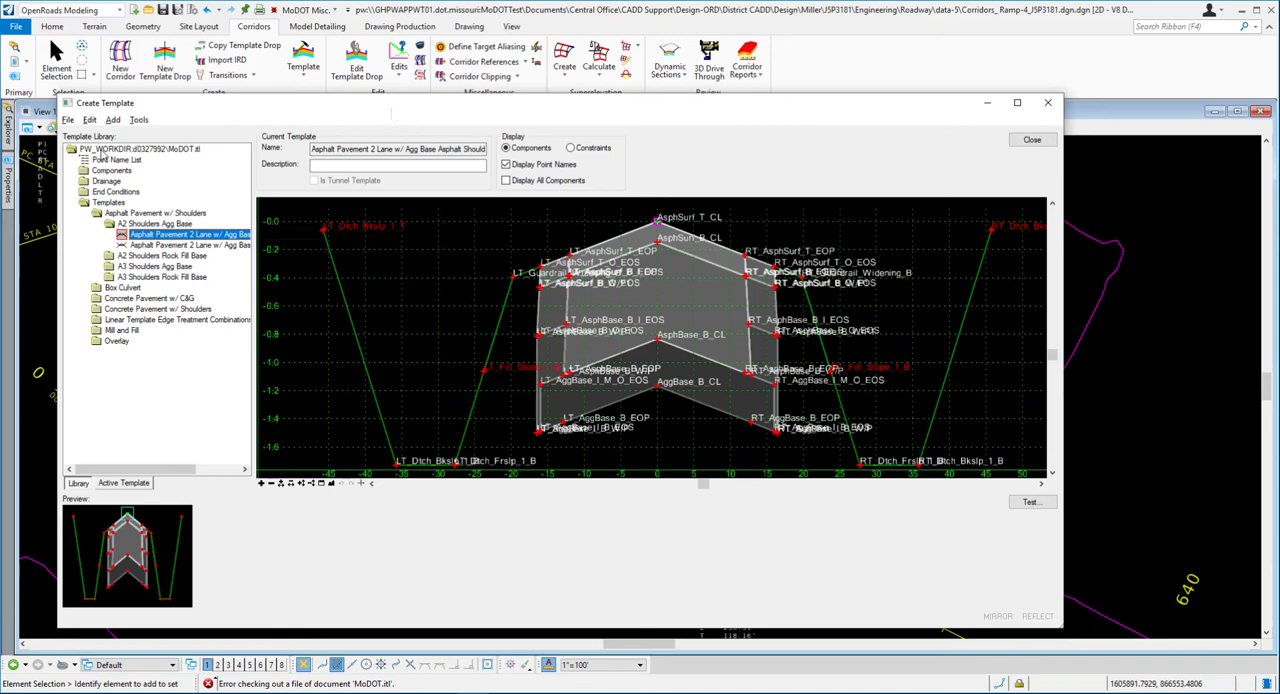
{"action": "left_click", "coordinate": [68, 119]}
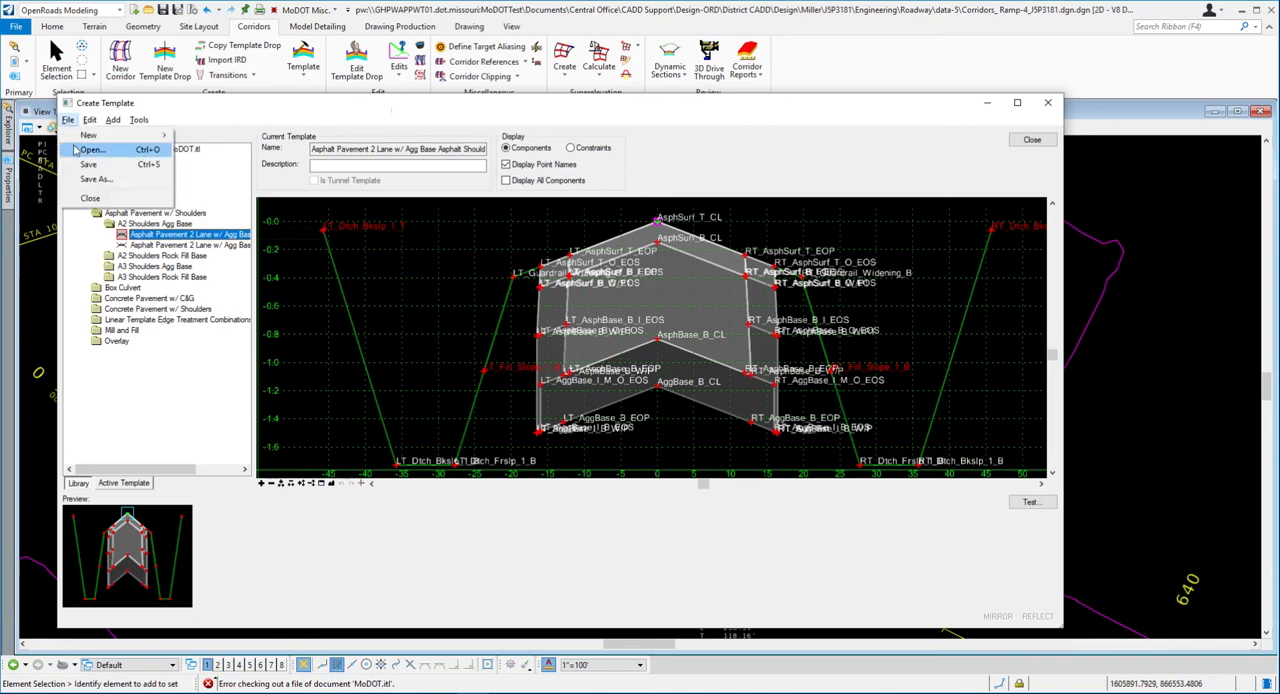
{"action": "left_click", "coordinate": [80, 149]}
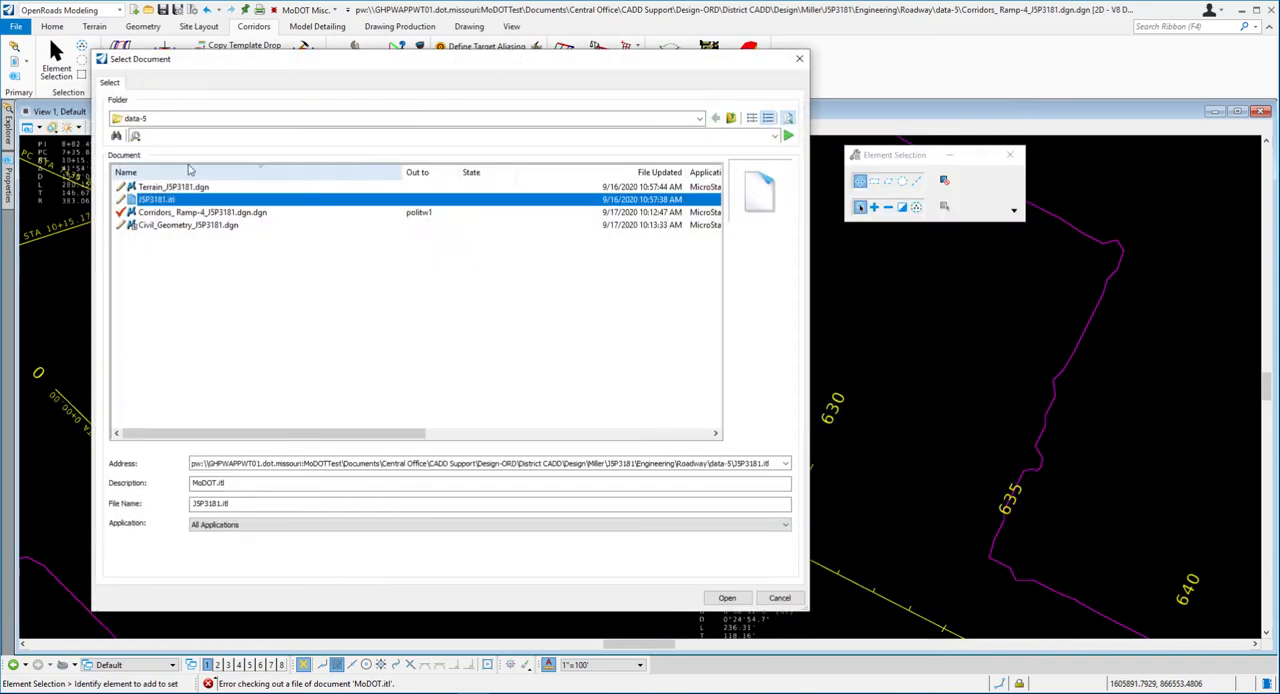
{"action": "left_click", "coordinate": [158, 120]}
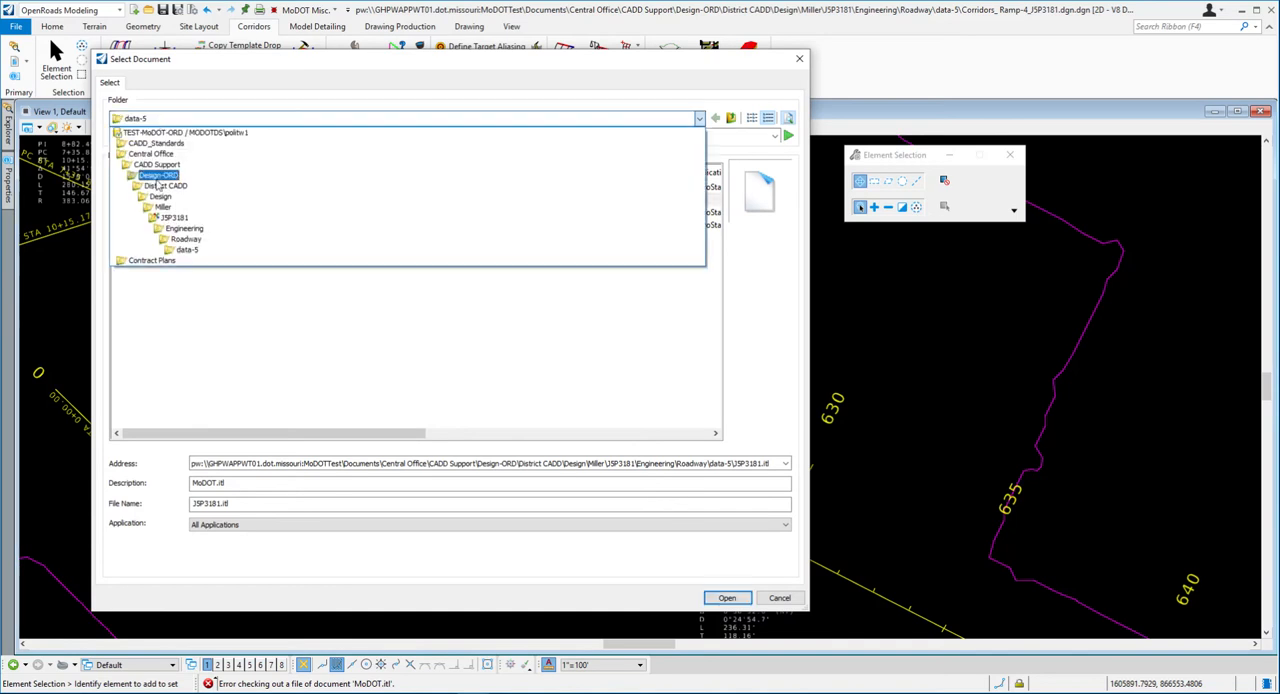
{"action": "left_click", "coordinate": [190, 250]}
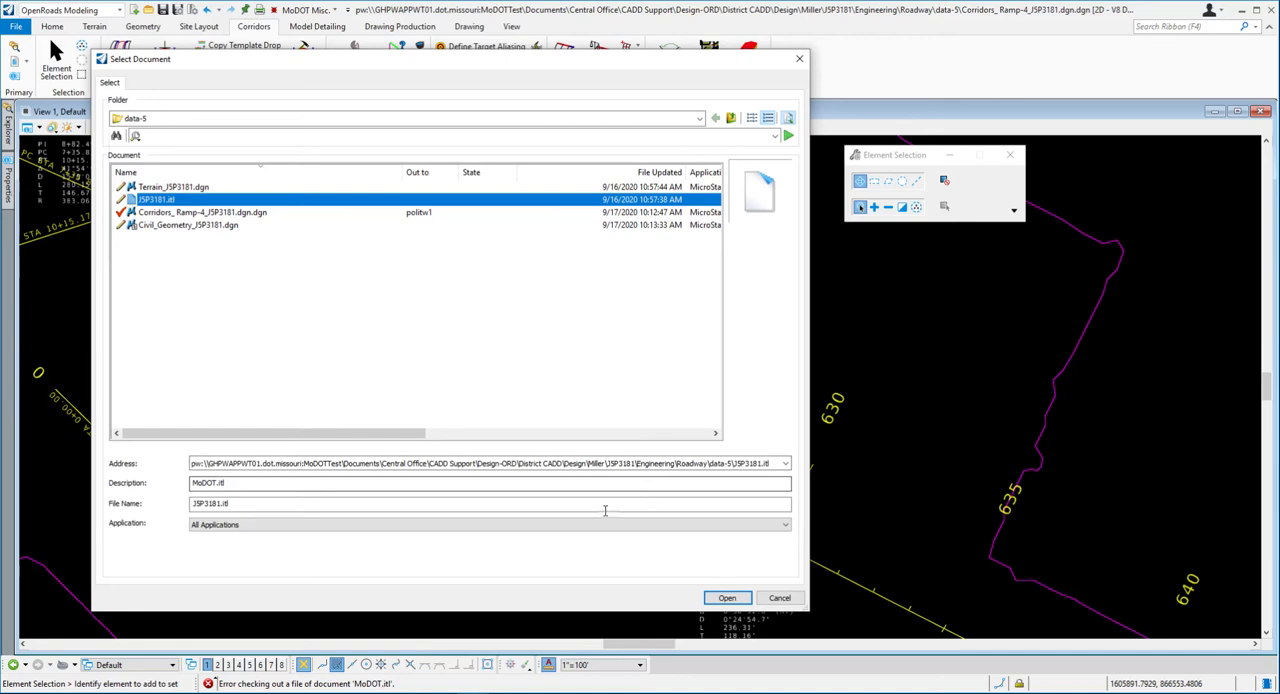
{"action": "left_click", "coordinate": [727, 598]}
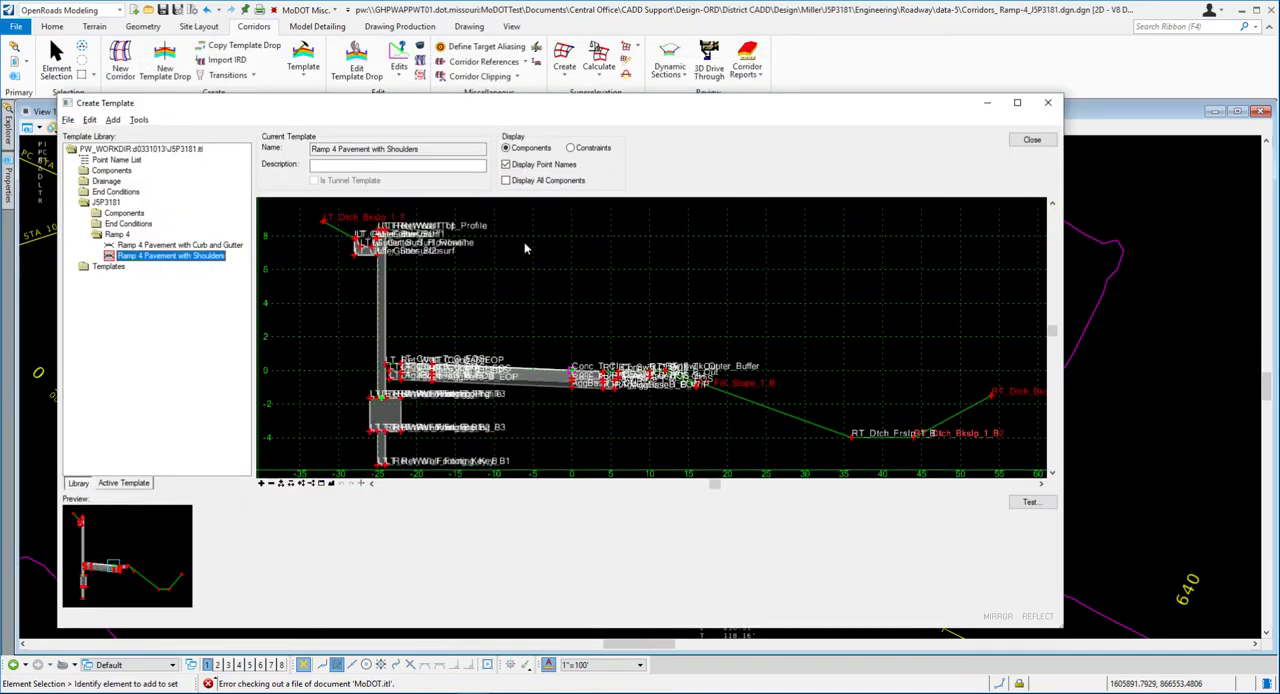
- Preview the Pavement with Shoulders and Pavement with Curb and Gutter templates in the J5P3181 library's Ramp 4 folder
{"action": "double_click", "coordinate": [104, 205]}
{"action": "double_click", "coordinate": [104, 205]}
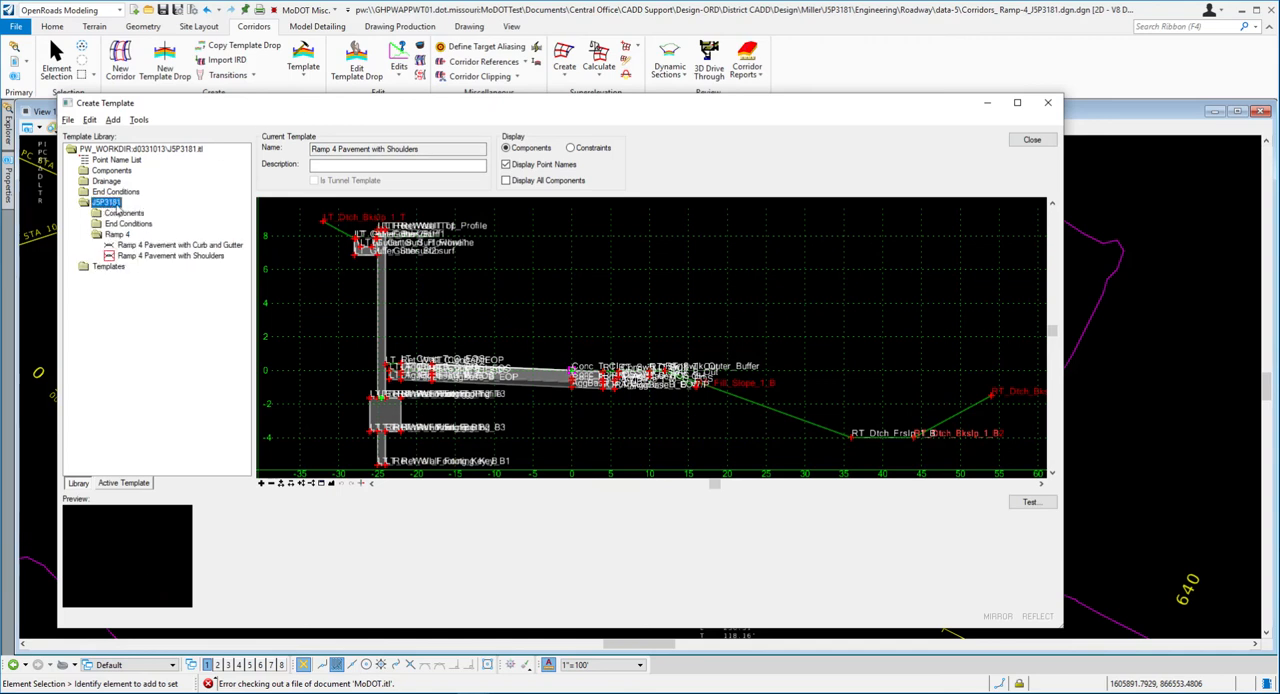
{"action": "left_click", "coordinate": [112, 235]}
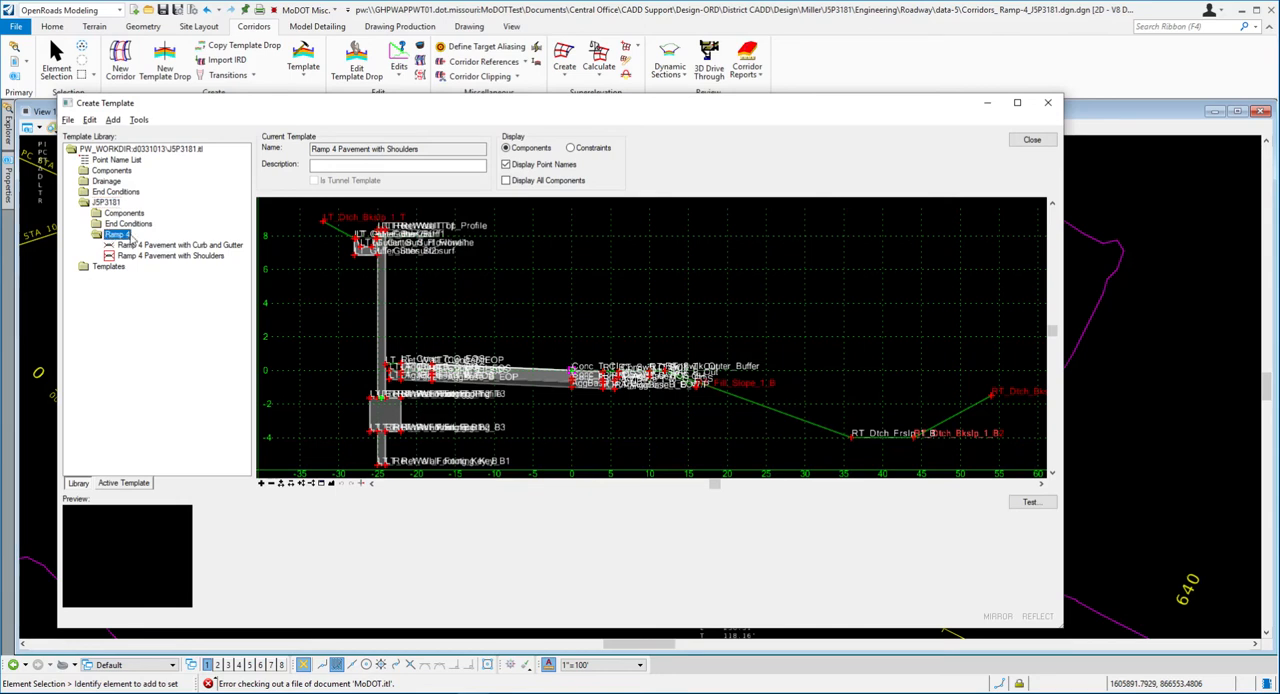
{"action": "left_click", "coordinate": [138, 246]}
{"action": "left_click", "coordinate": [160, 256]}
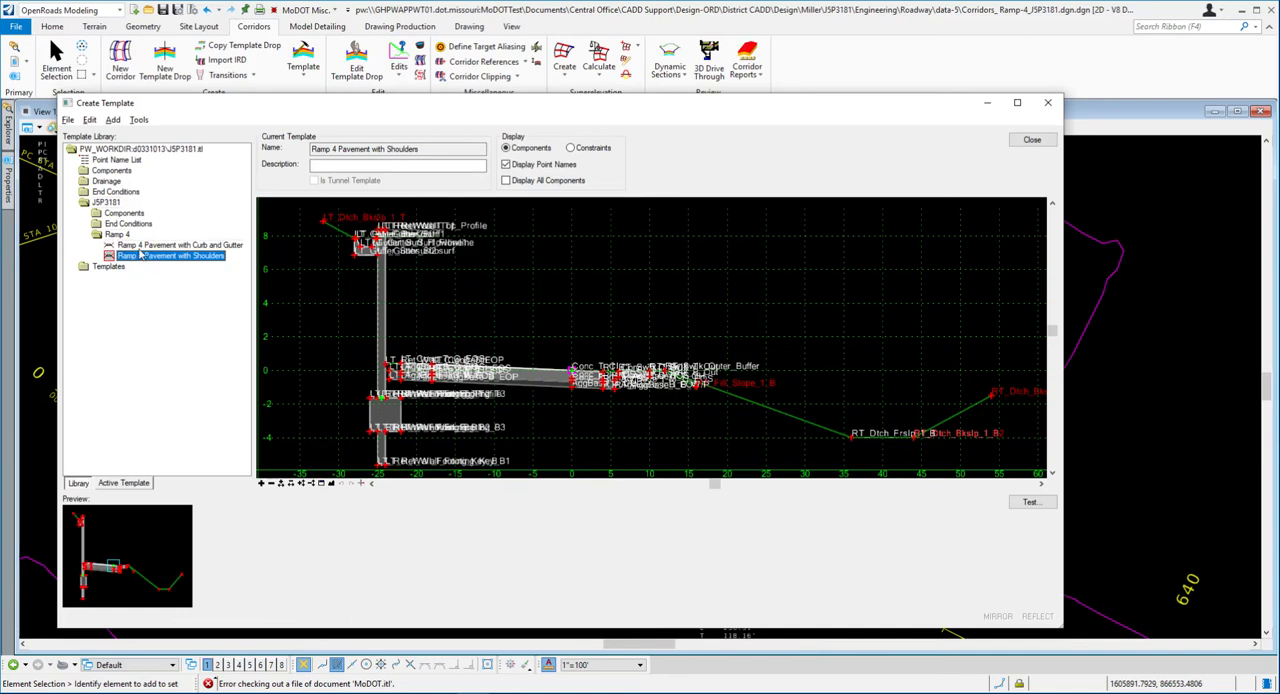
{"action": "key", "text": "Up"}
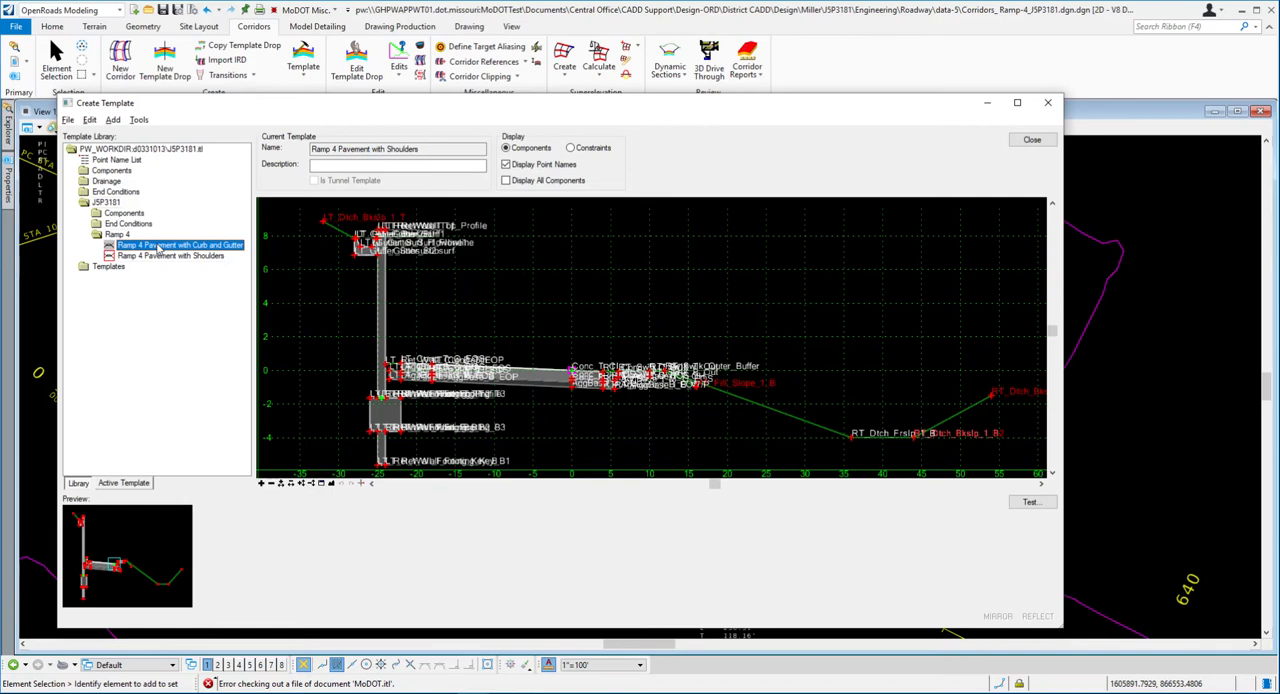
- Make Ramp 4 Pavement with Curb and Gutter the current template and turn off its point names to inspect the components
{"action": "double_click", "coordinate": [160, 250]}
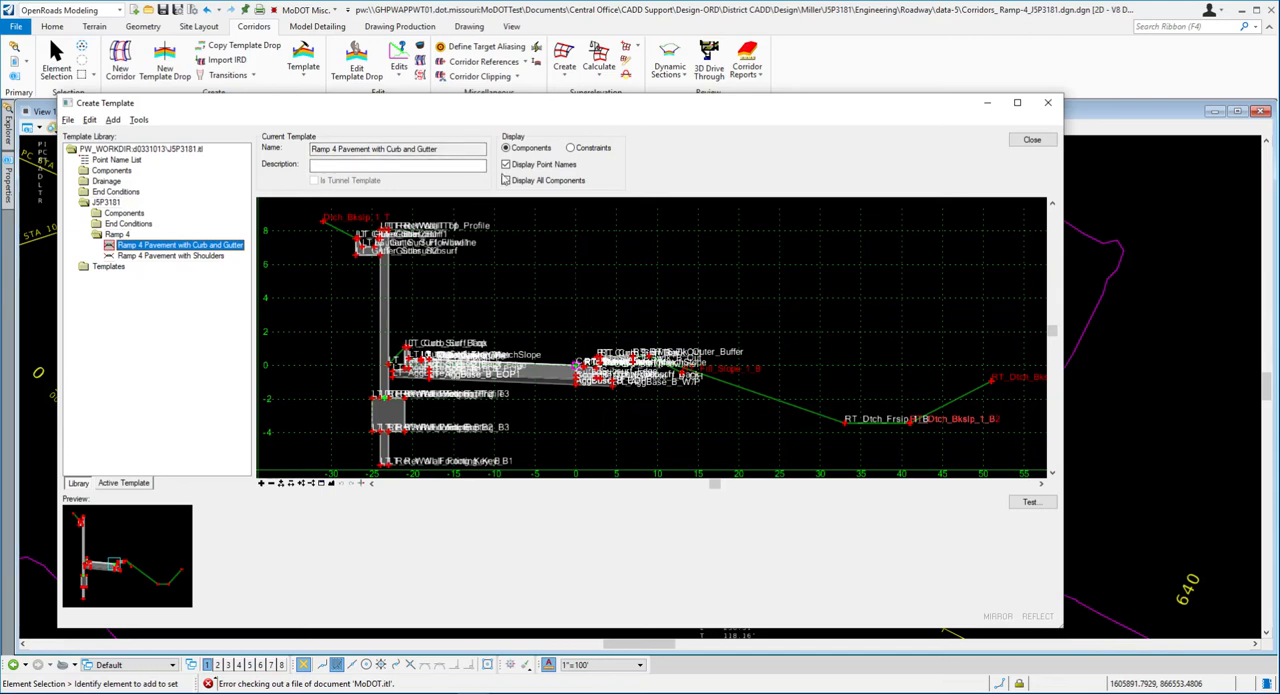
{"action": "left_click", "coordinate": [506, 165]}
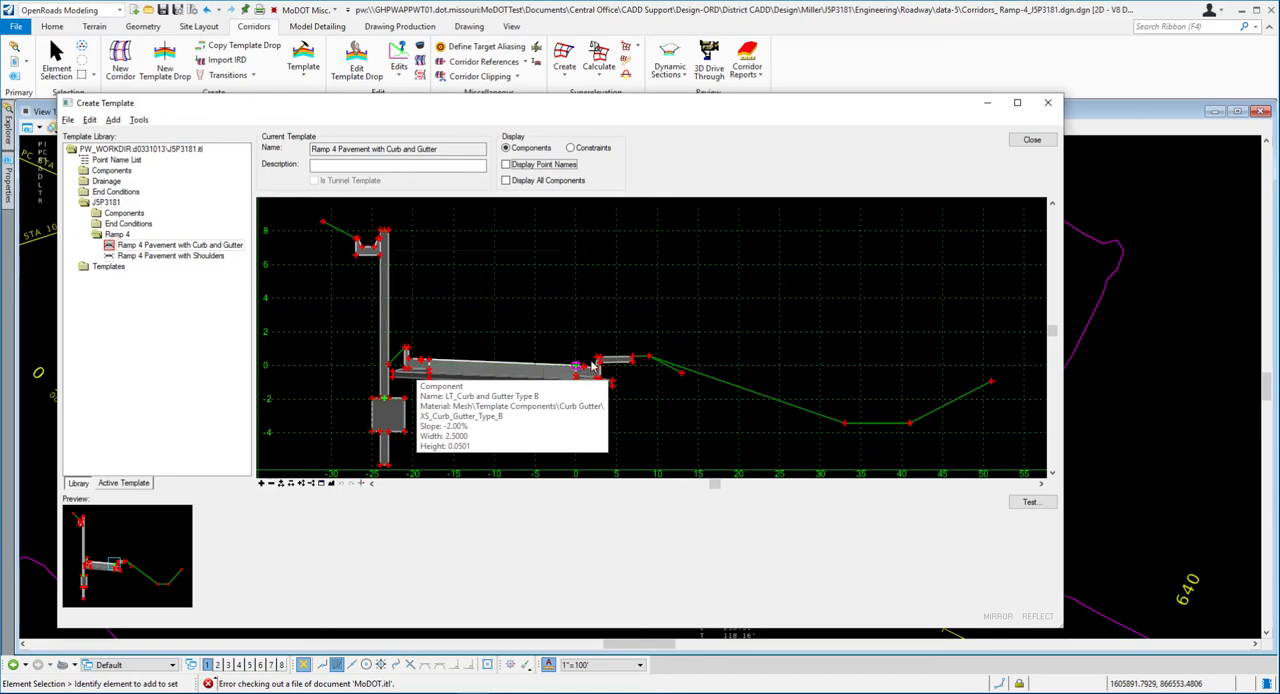
{"action": "mouse_move", "coordinate": [613, 369]}
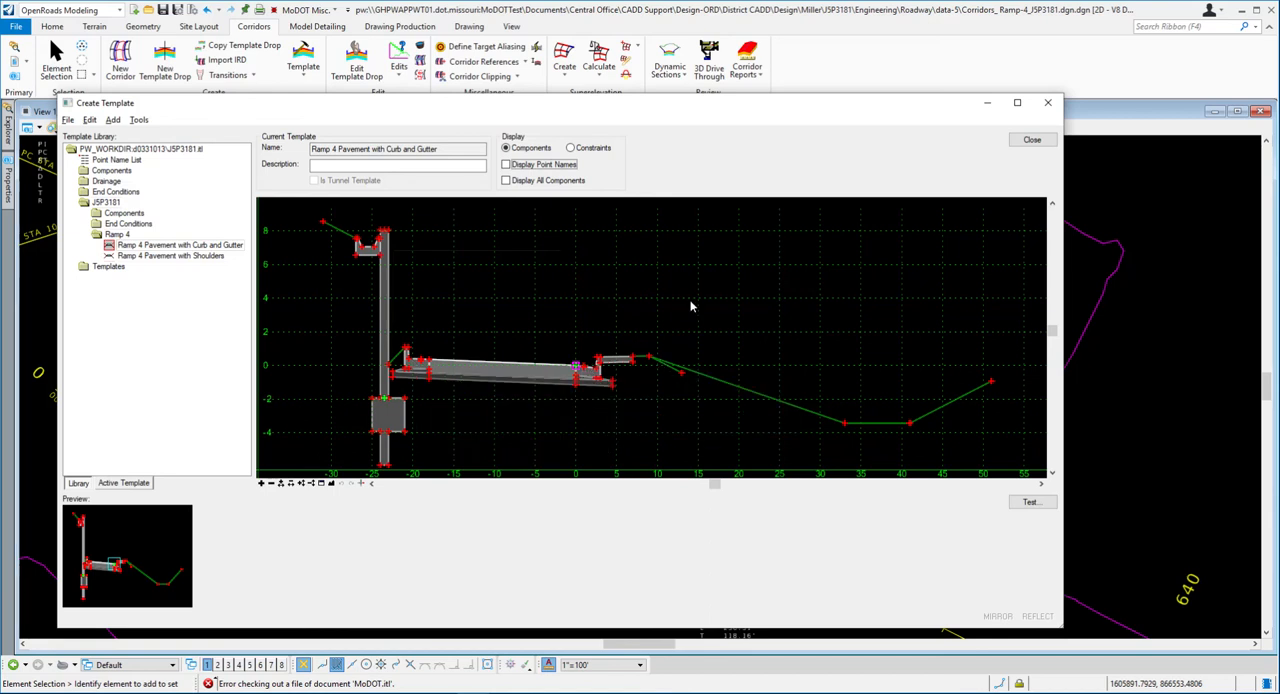
{"action": "mouse_move", "coordinate": [492, 384]}
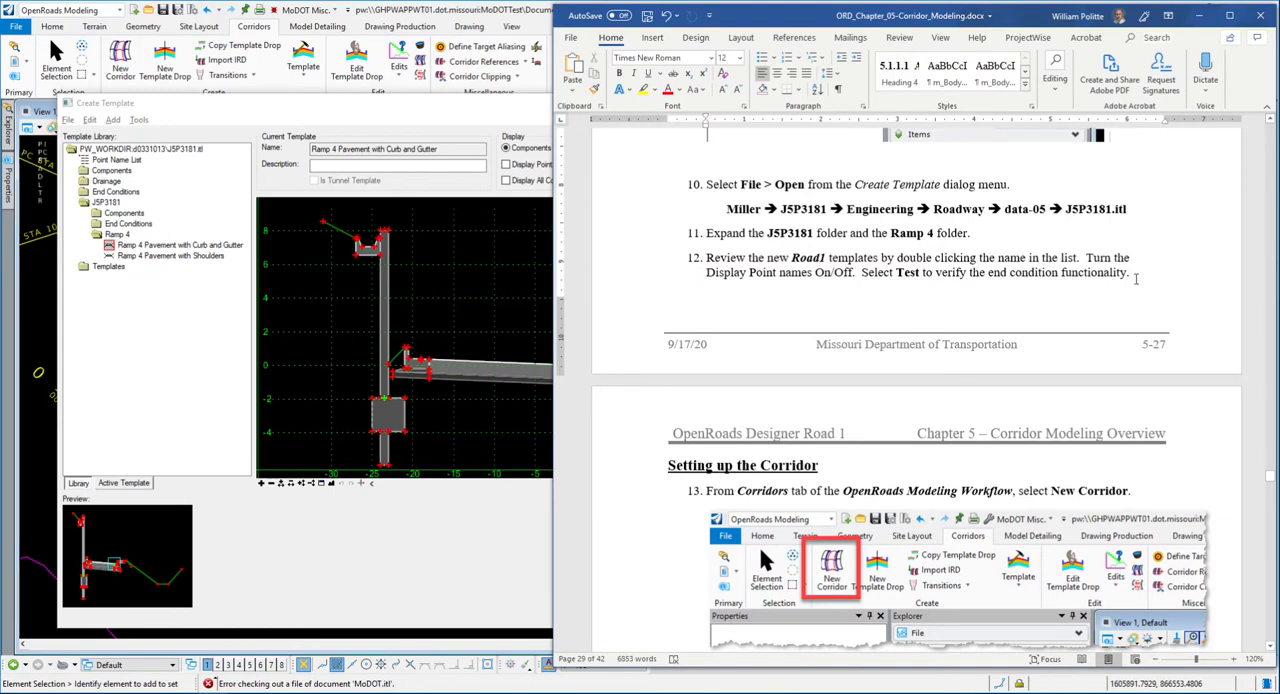
- Switch to Word to reread step 12 and the start of Setting up the Corridor, and return to OpenRoads Designer's Create Template dialog
{"action": "scroll", "coordinate": [849, 272], "scroll_direction": "down", "scroll_amount": 1}
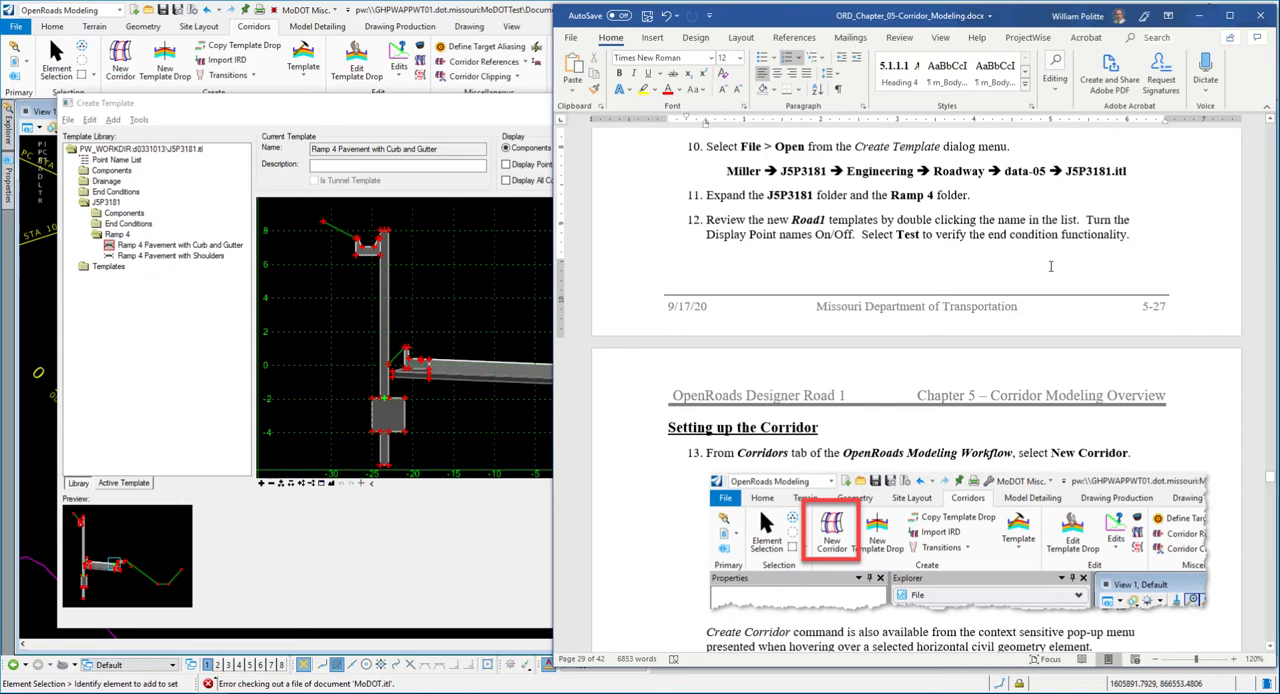
{"action": "scroll", "coordinate": [910, 270], "scroll_direction": "down", "scroll_amount": 3}
{"action": "scroll", "coordinate": [905, 296], "scroll_direction": "down", "scroll_amount": 1}
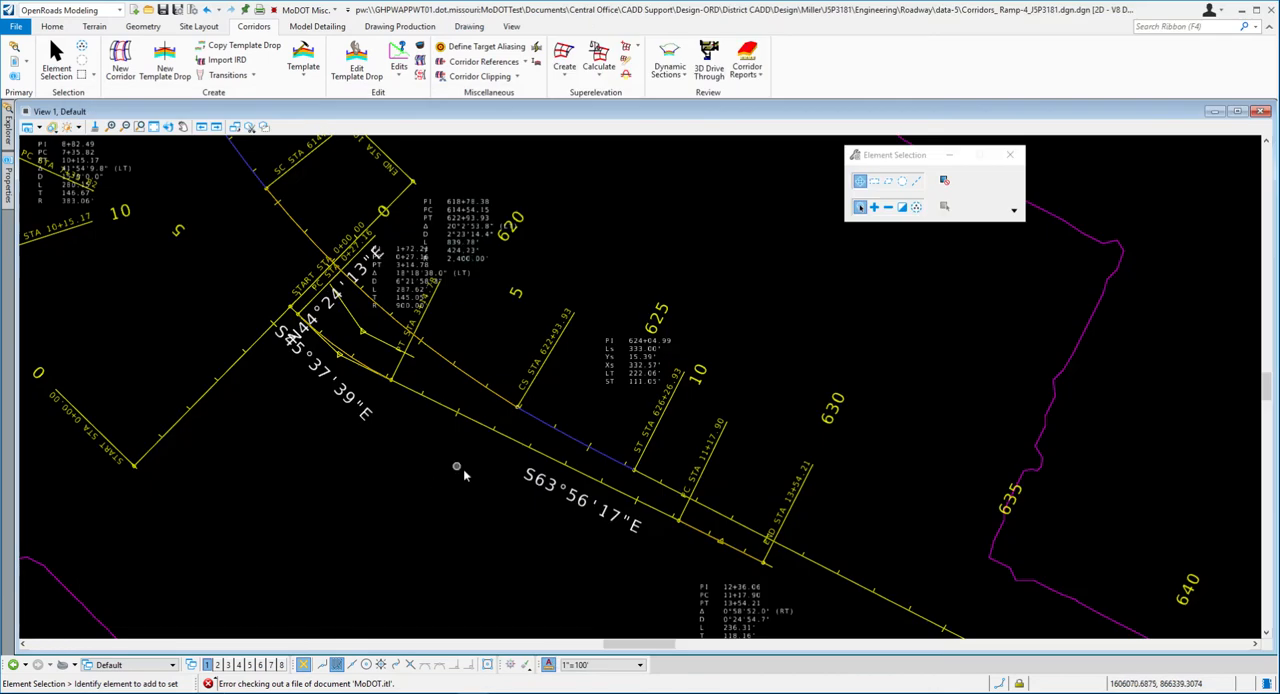
{"action": "key", "text": "alt+Tab"}
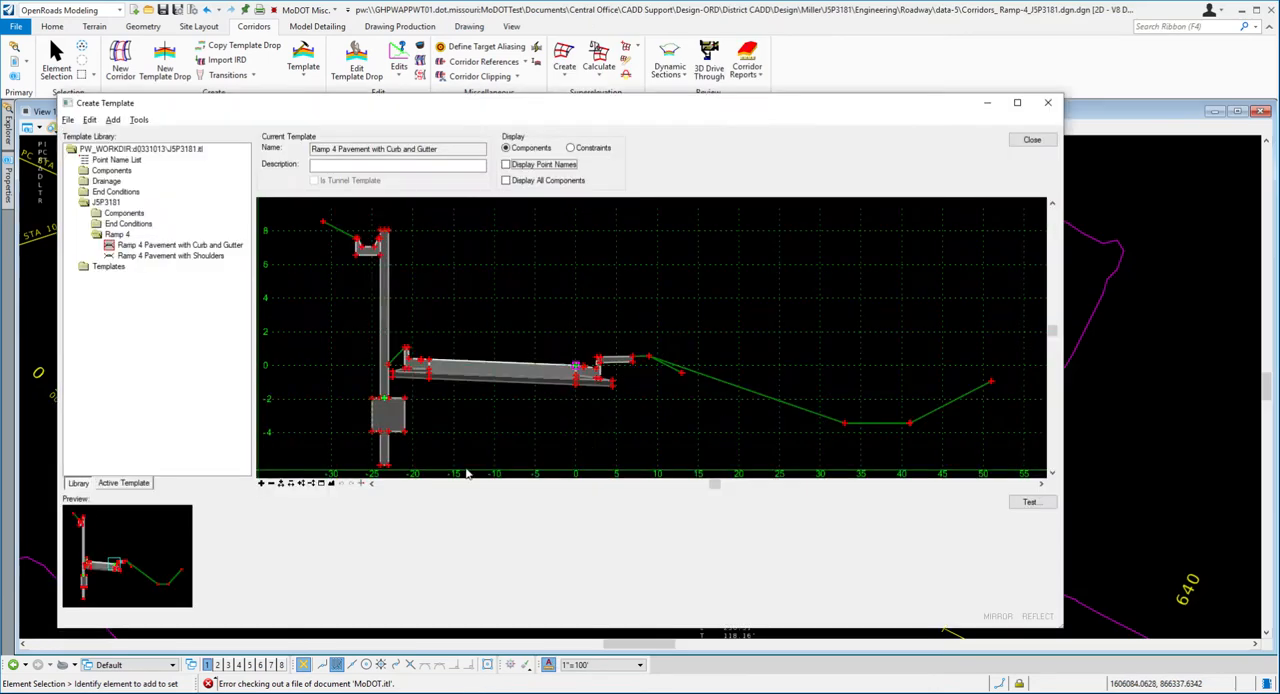
- Test the Curb and Gutter template's end conditions by drawing them against the active terrain model, and close the test window
{"action": "left_click_drag", "start_coordinate": [509, 108], "coordinate": [484, 87]}
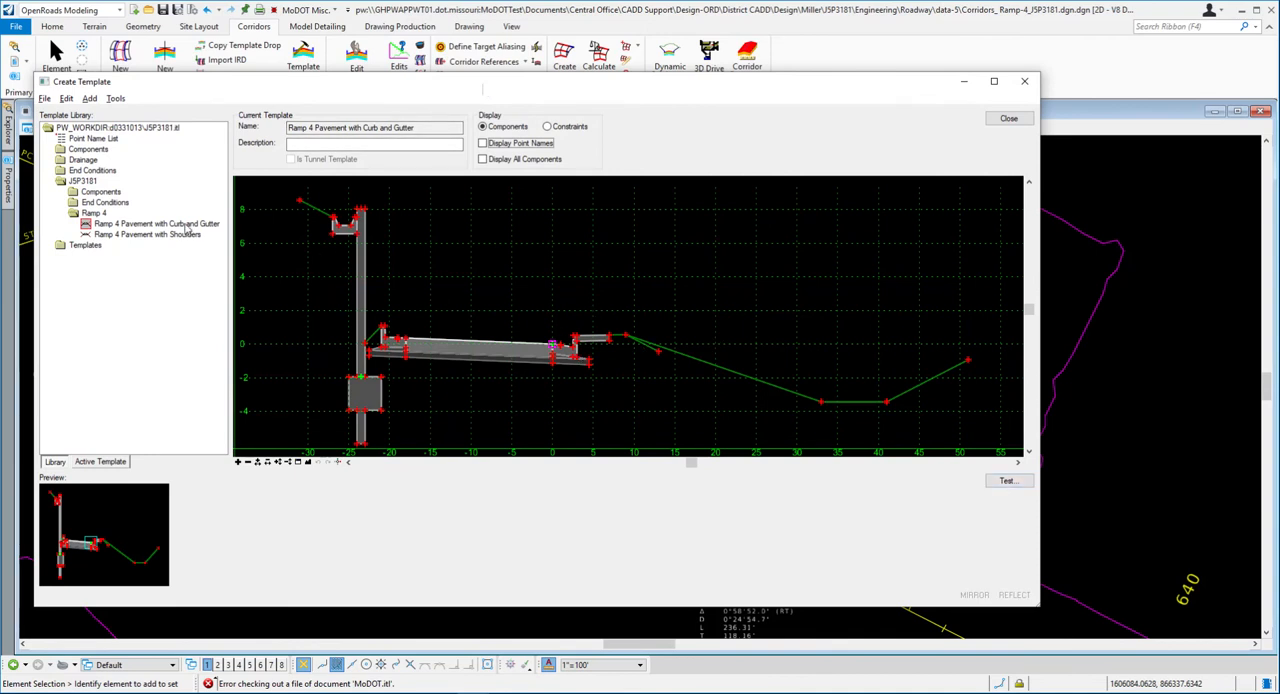
{"action": "left_click", "coordinate": [1007, 480]}
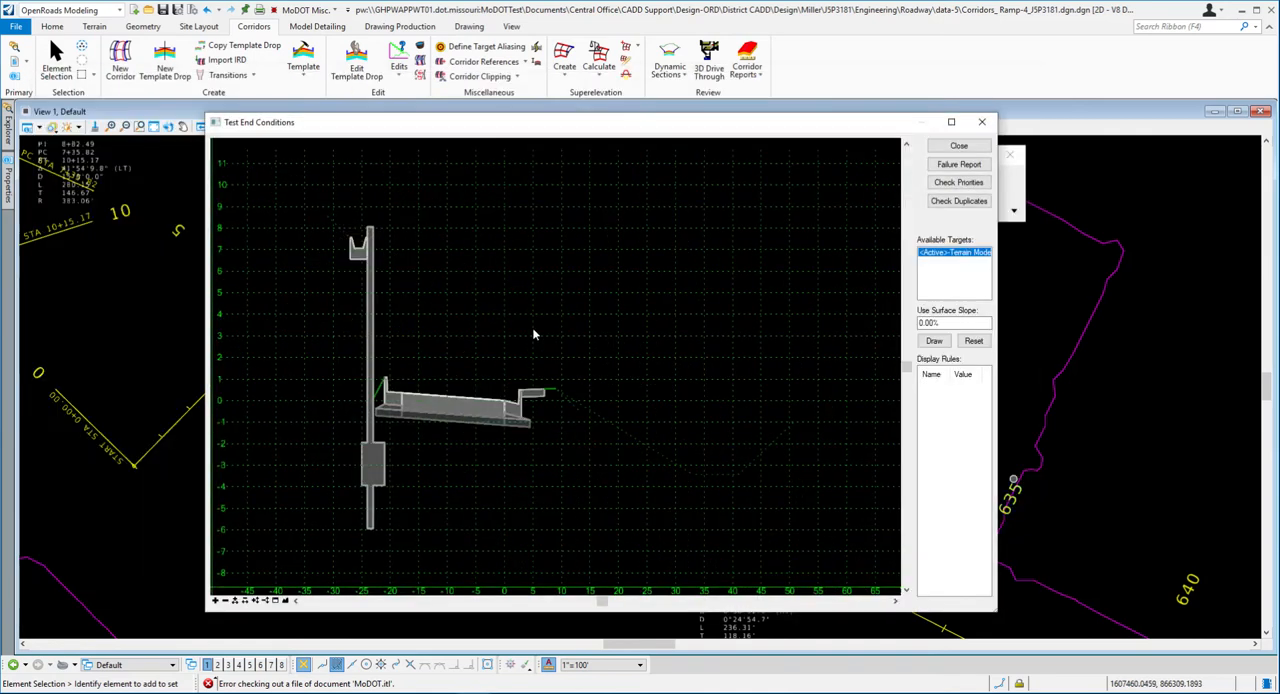
{"action": "scroll", "coordinate": [690, 360], "scroll_direction": "down", "scroll_amount": 3}
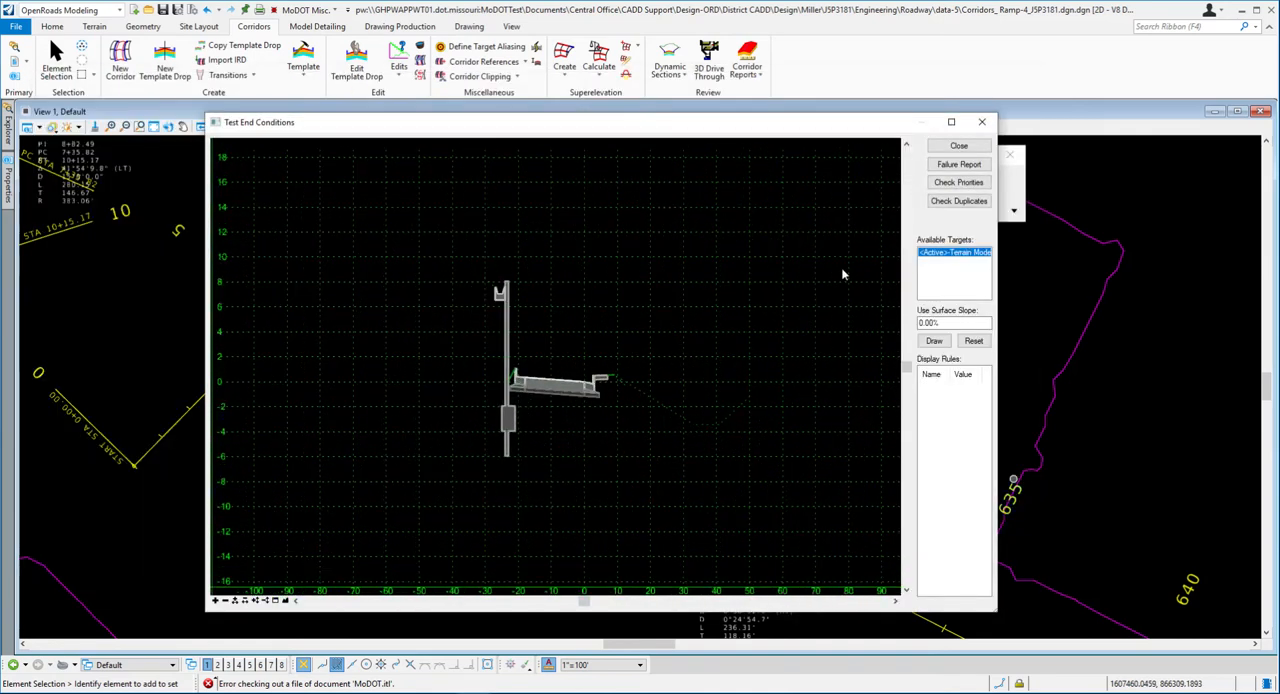
{"action": "left_click_drag", "start_coordinate": [625, 128], "coordinate": [602, 115]}
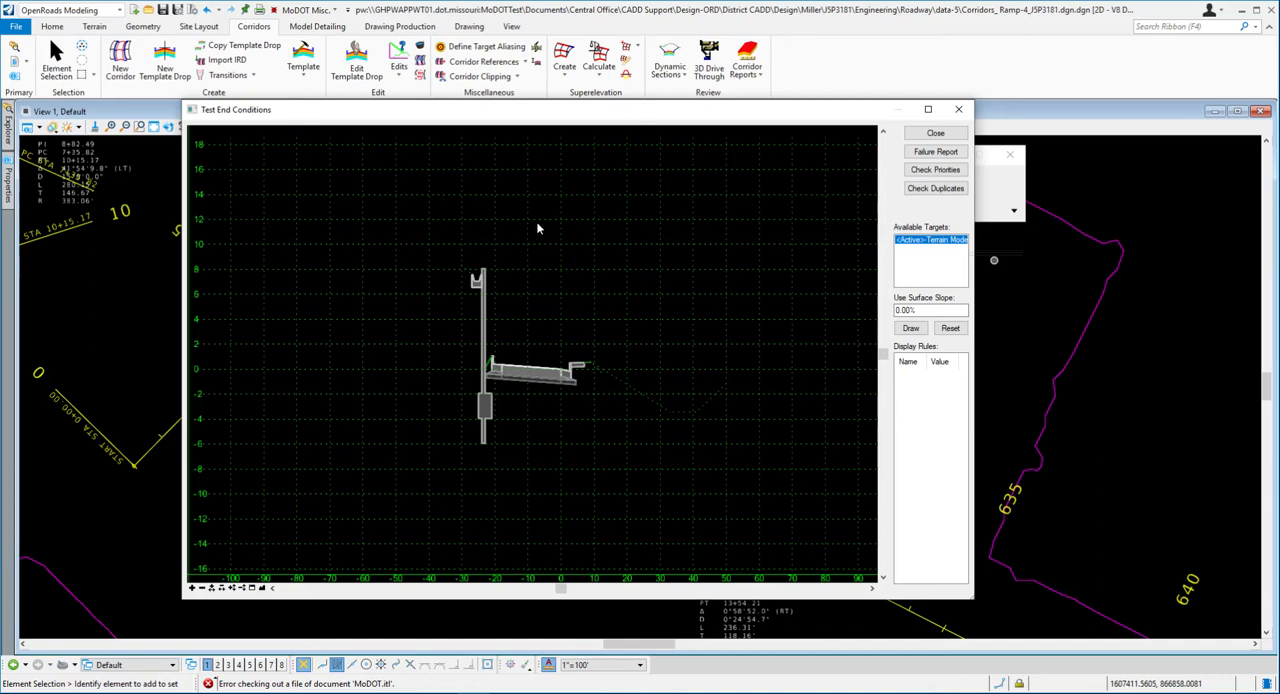
{"action": "left_click", "coordinate": [908, 311]}
{"action": "left_click", "coordinate": [915, 331]}
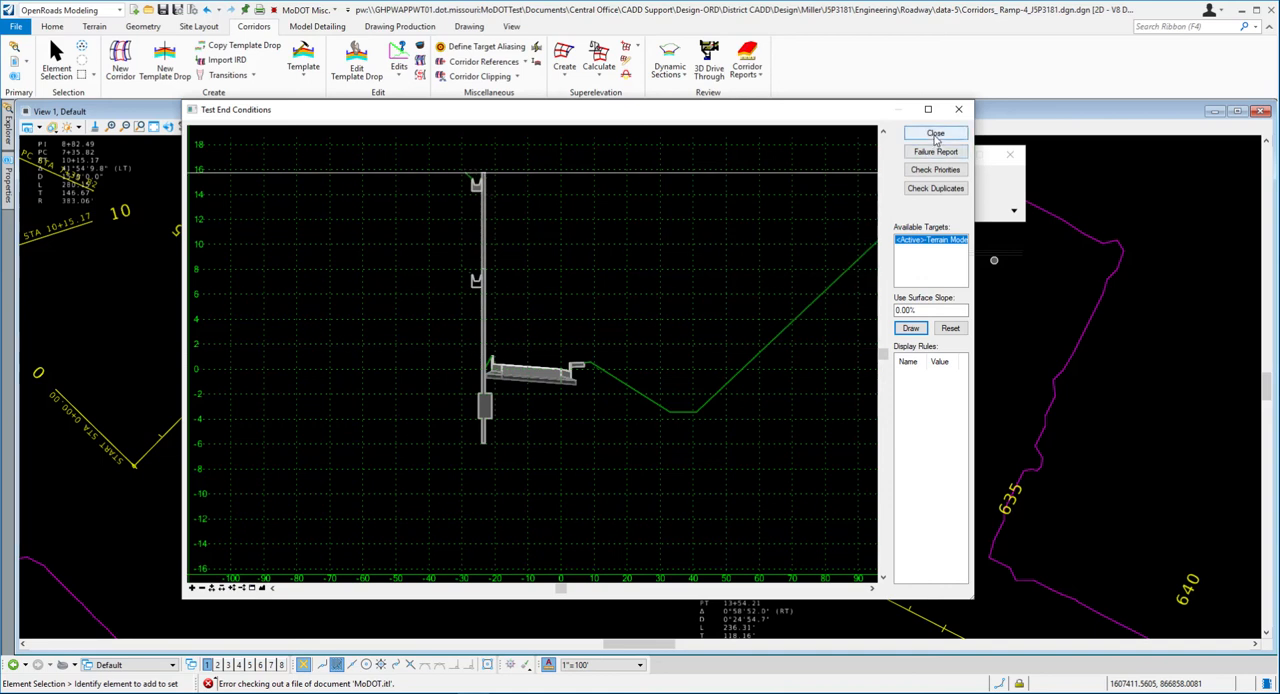
{"action": "left_click", "coordinate": [935, 134]}
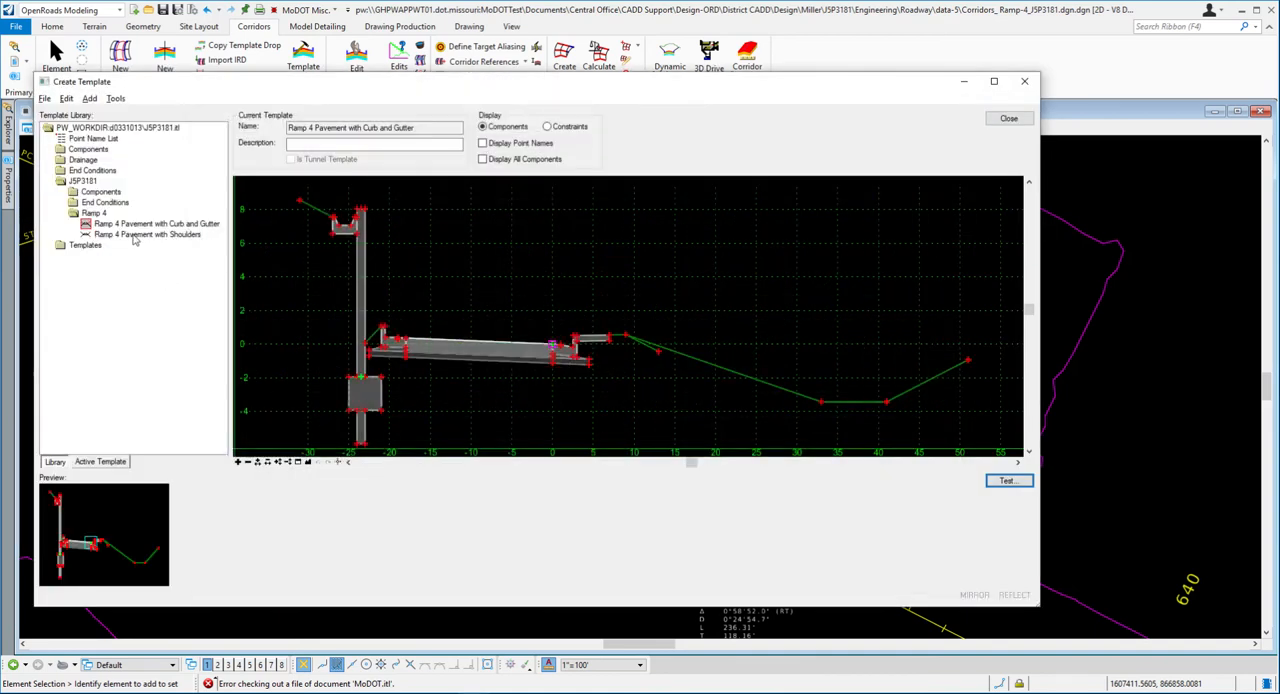
- Make Ramp 4 Pavement with Shoulders the current template, test its end conditions against the active terrain model and close the test window
{"action": "left_click", "coordinate": [134, 236]}
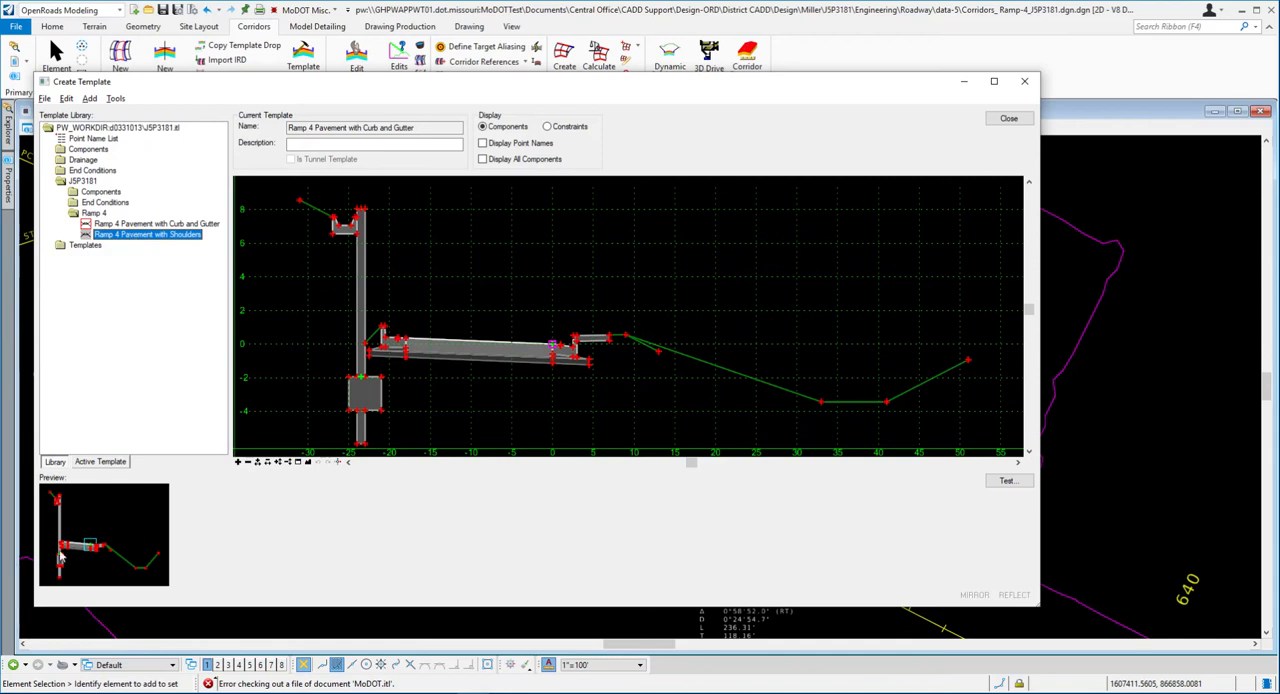
{"action": "double_click", "coordinate": [150, 238]}
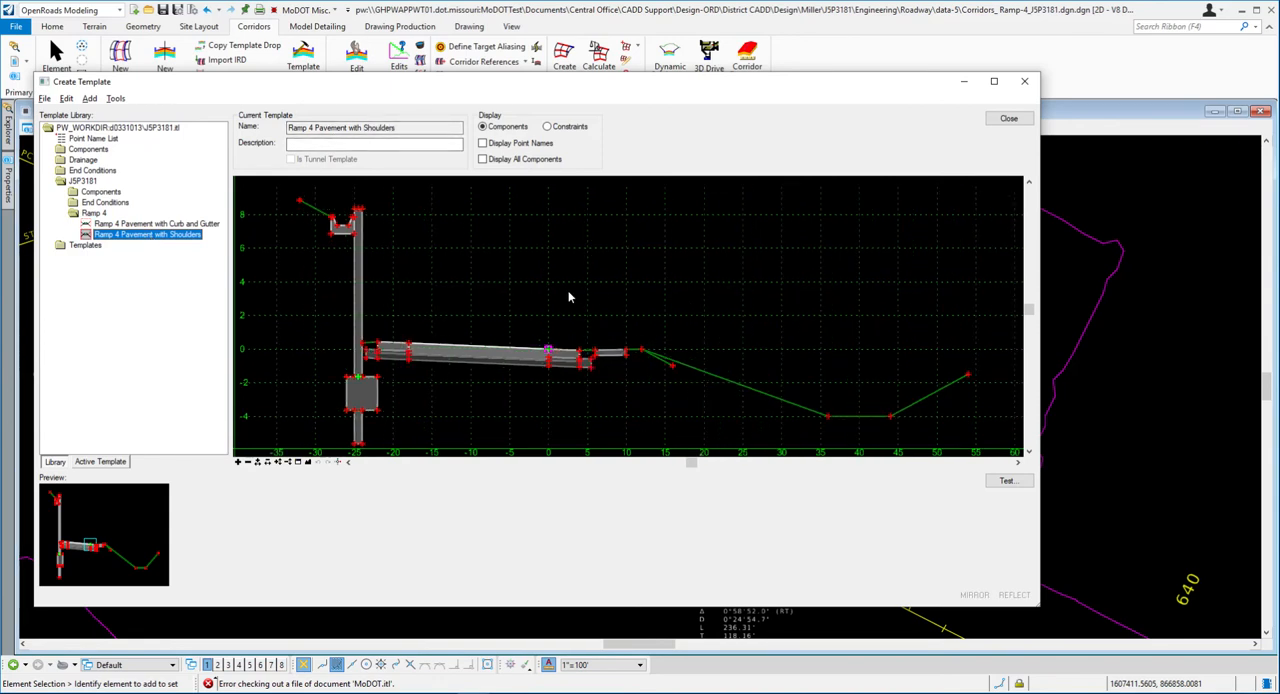
{"action": "mouse_move", "coordinate": [381, 342]}
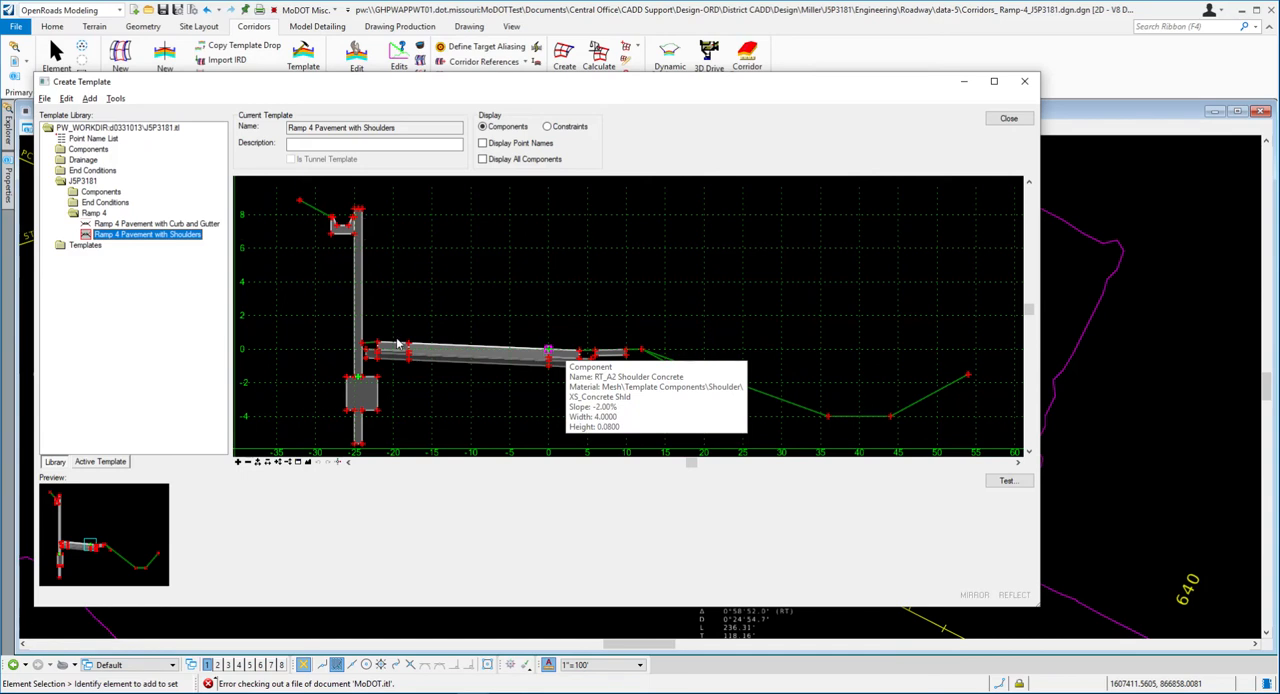
{"action": "left_click", "coordinate": [1006, 480]}
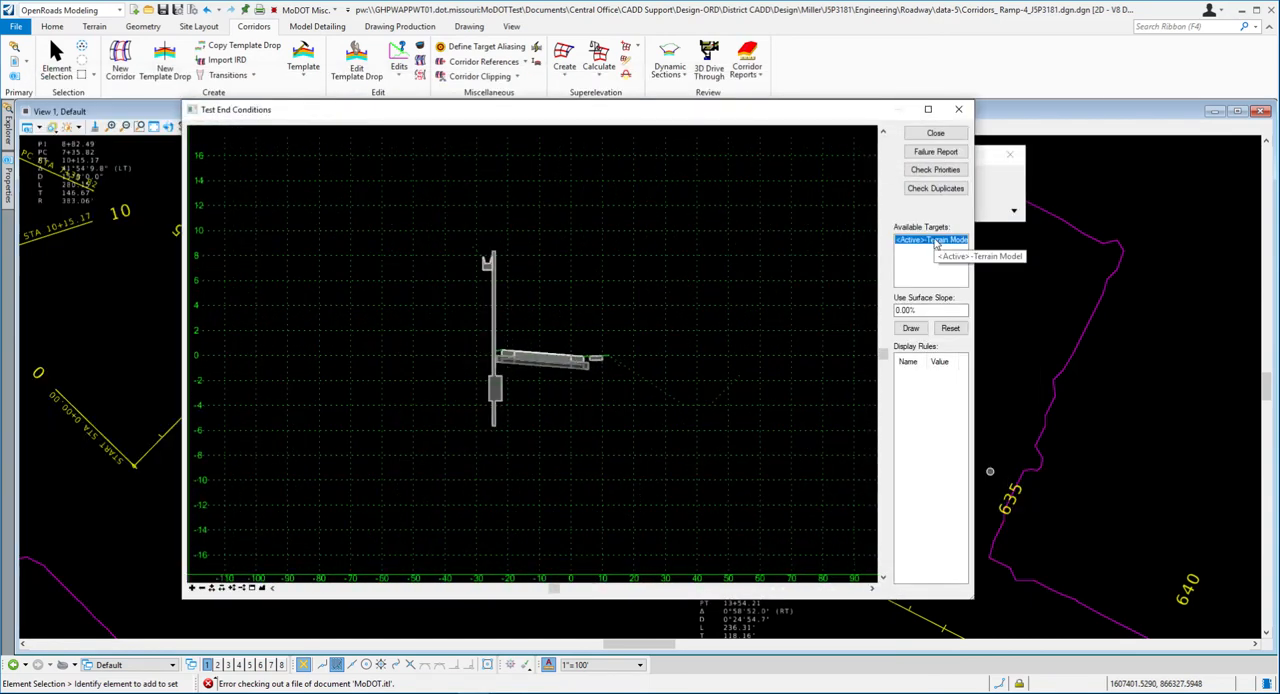
{"action": "left_click", "coordinate": [910, 329]}
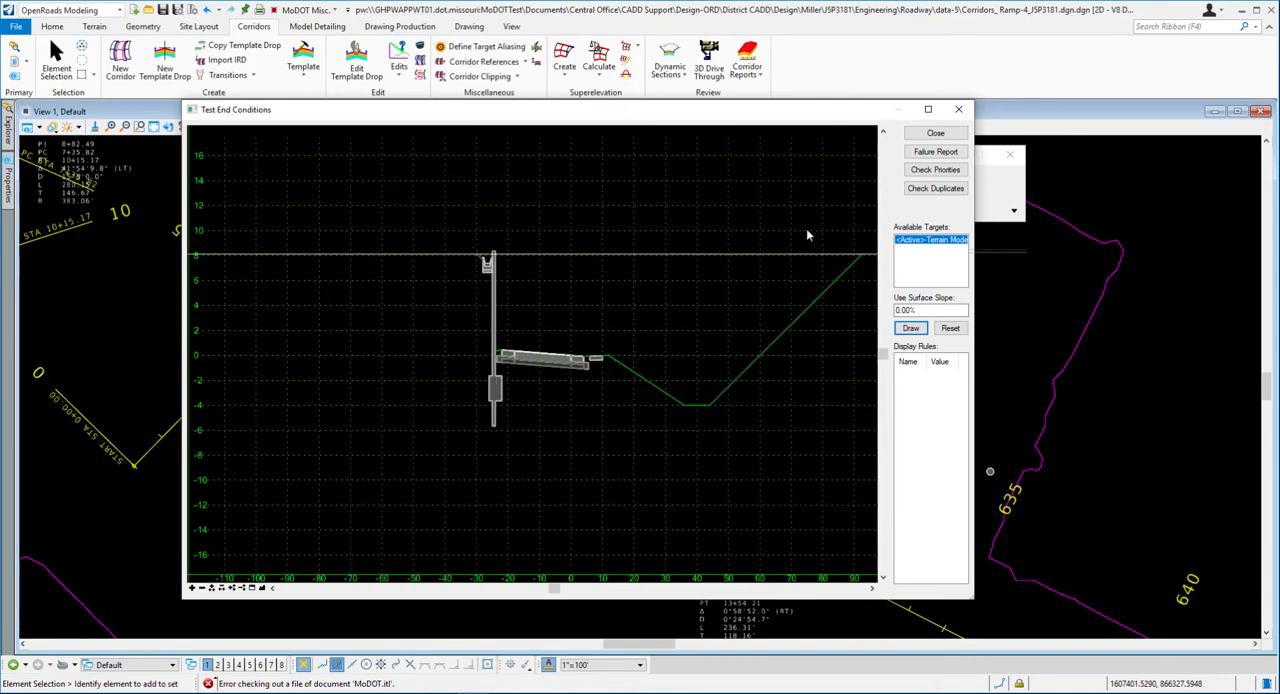
{"action": "left_click", "coordinate": [935, 132]}
- Finish the template review and close the Create Template dialog to return to the plan view
{"action": "left_click_drag", "start_coordinate": [511, 84], "coordinate": [551, 91]}
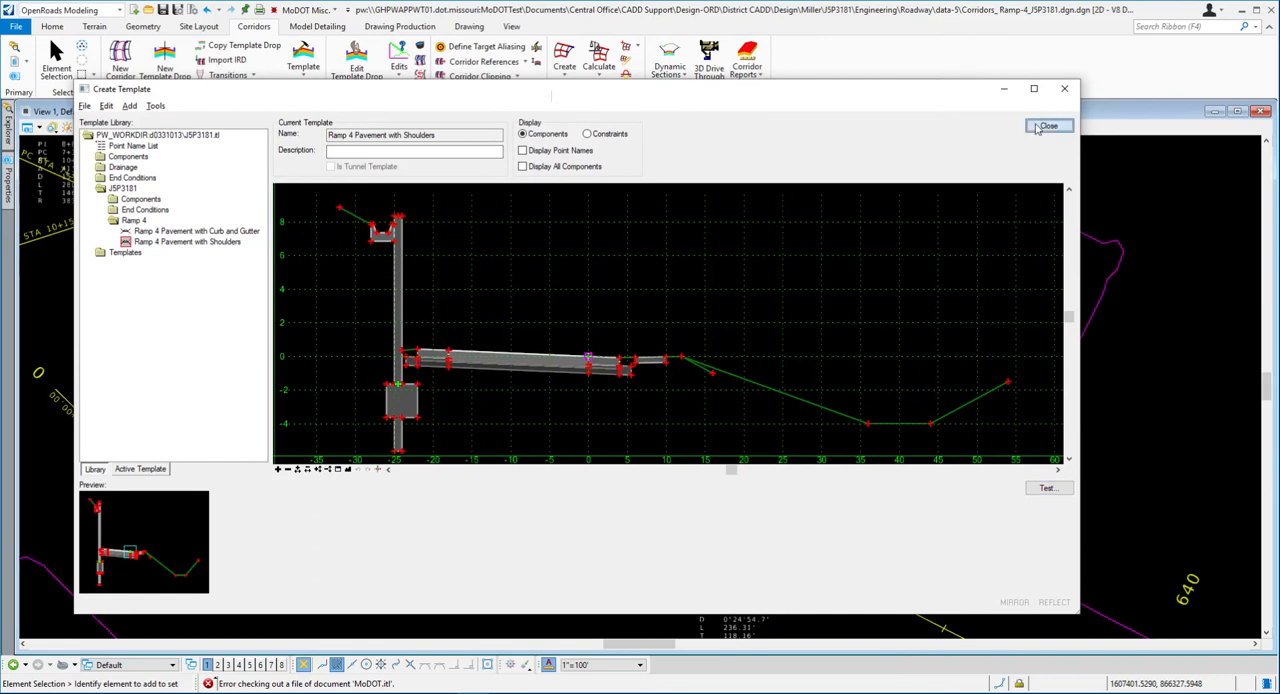
{"action": "left_click", "coordinate": [1044, 126]}
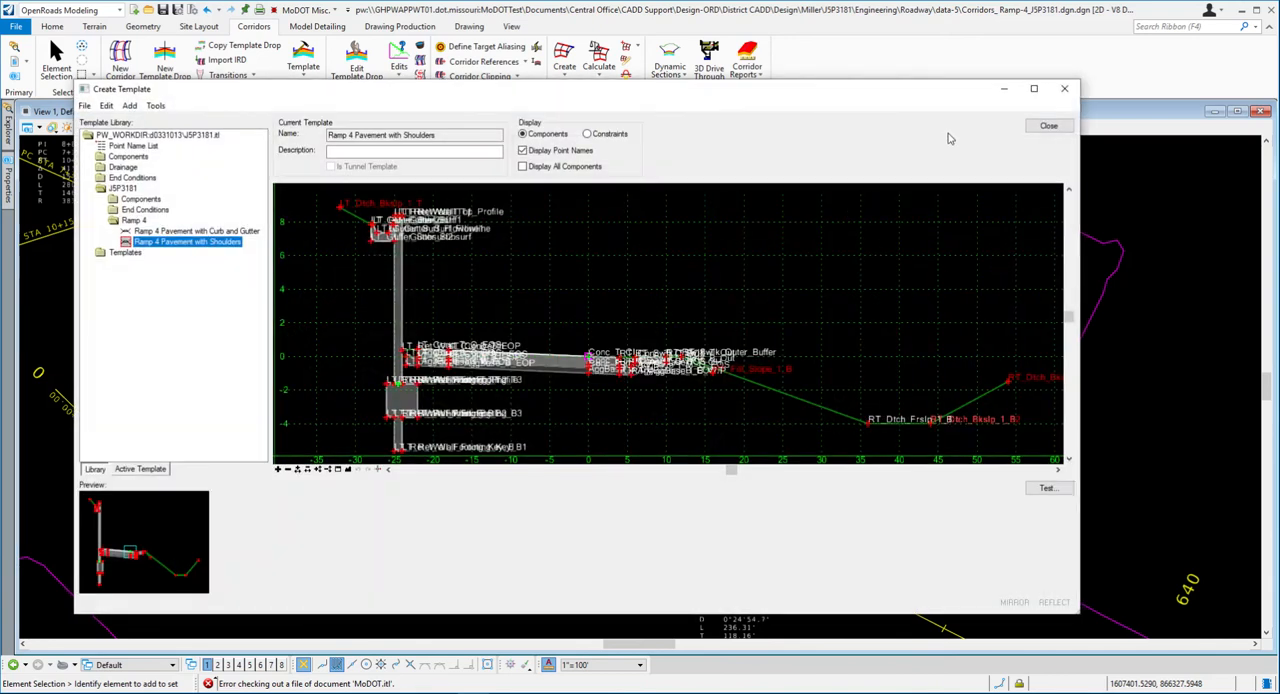
{"action": "left_click", "coordinate": [1040, 127]}
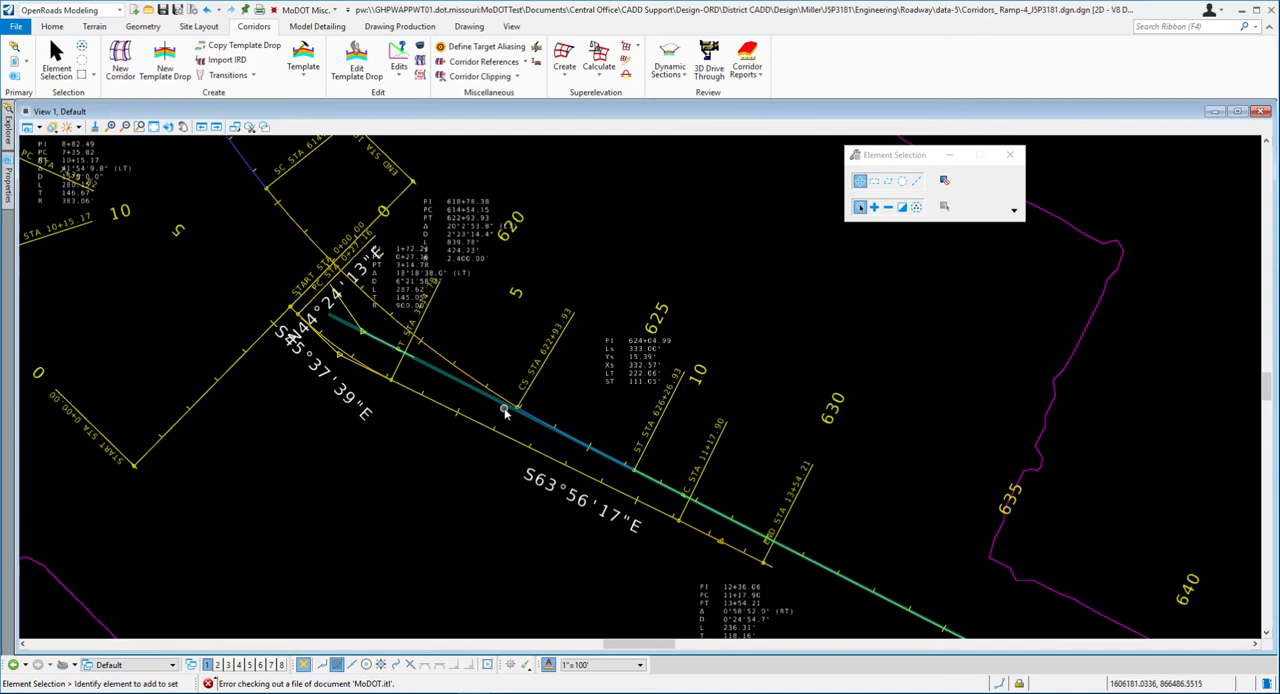
- Switch to Word to read steps 13 and 14 on setting up the corridor, and return to OpenRoads Designer
{"action": "key", "text": "alt+Tab"}
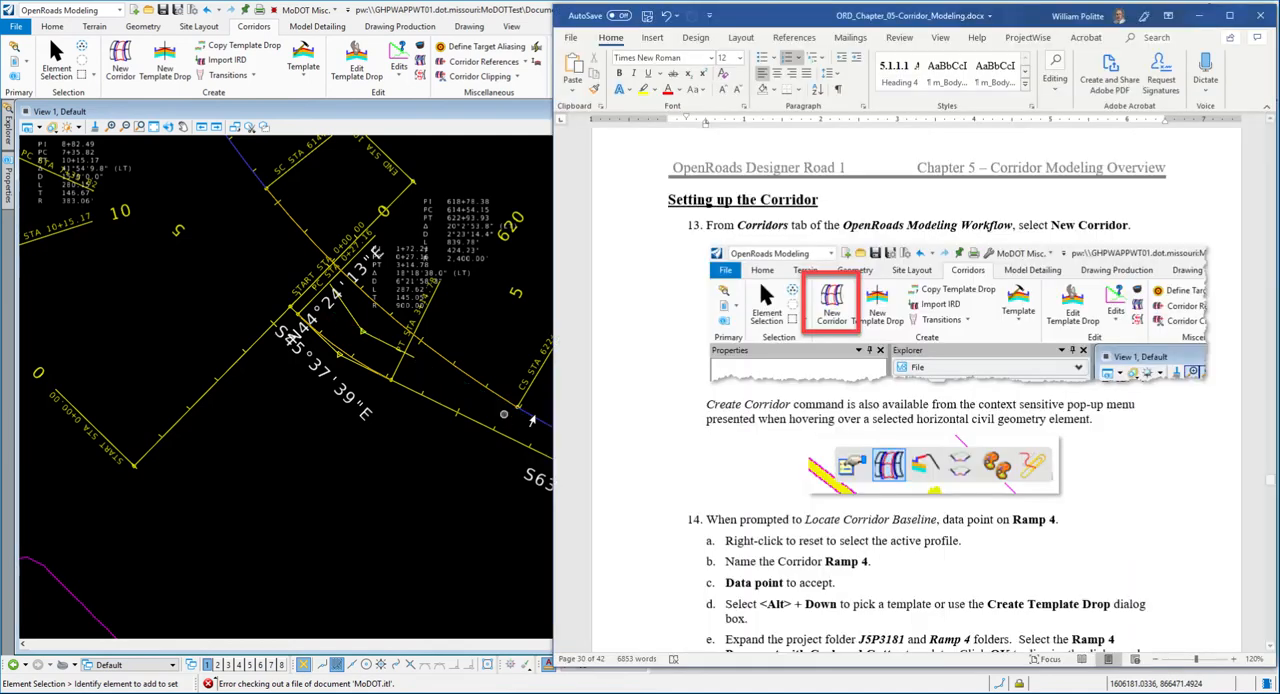
{"action": "left_click_drag", "start_coordinate": [768, 21], "coordinate": [767, 22]}
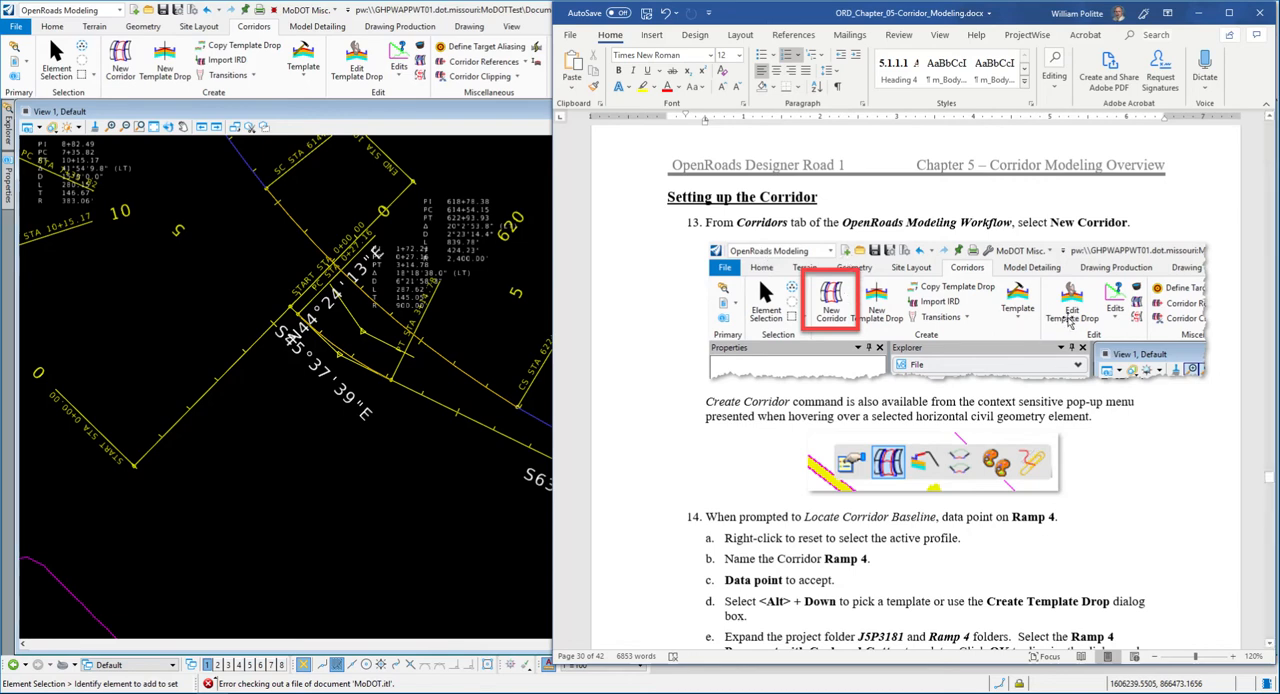
{"action": "scroll", "coordinate": [1124, 378], "scroll_direction": "down", "scroll_amount": 2}
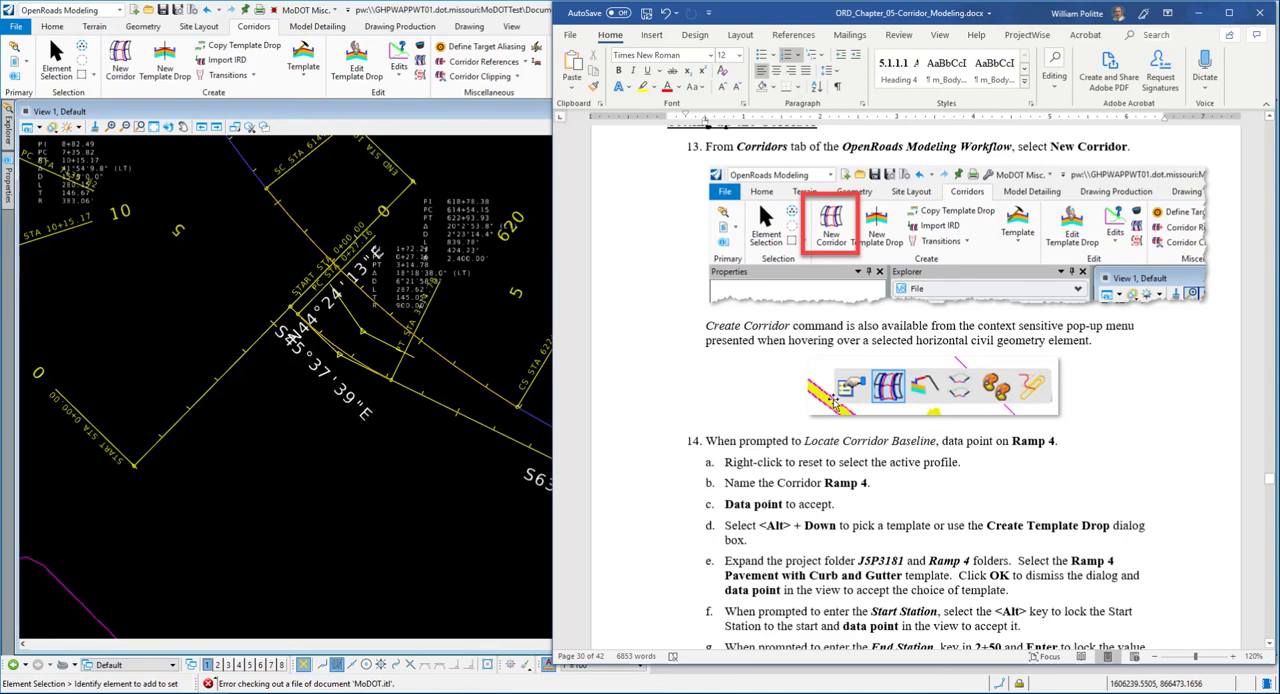
{"action": "scroll", "coordinate": [833, 400], "scroll_direction": "down", "scroll_amount": 2}
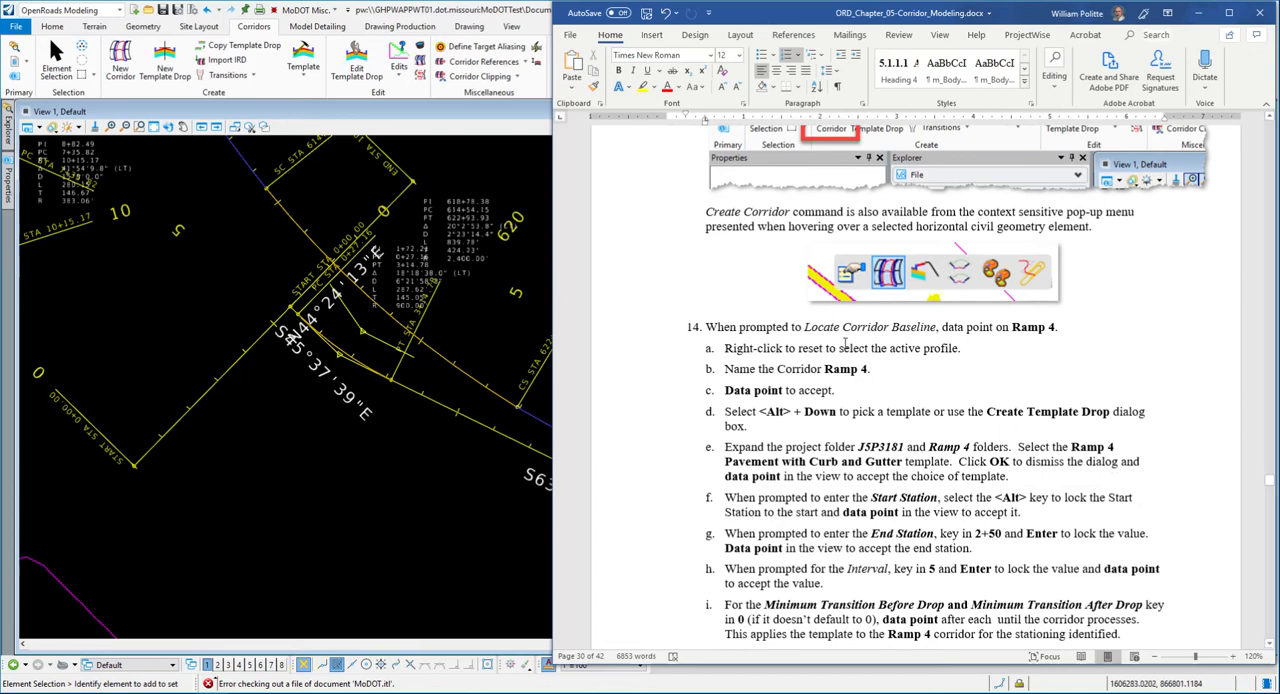
{"action": "left_click", "coordinate": [510, 243]}
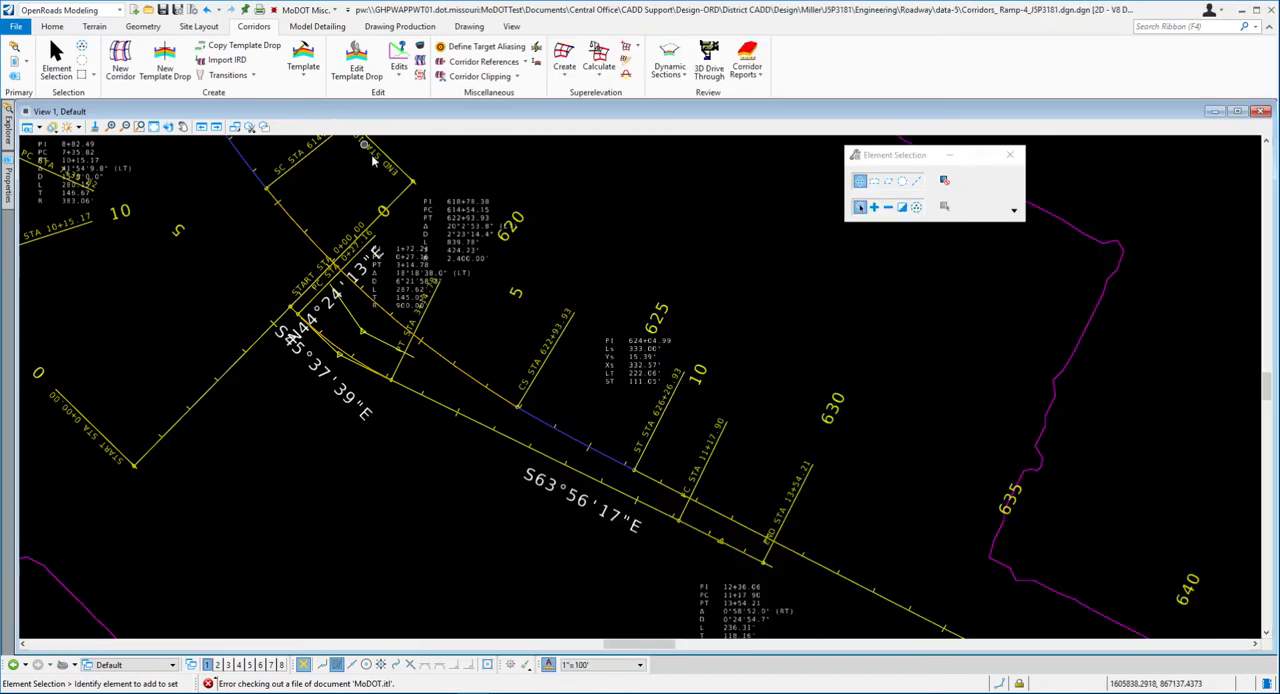
- Create a corridor named Ramp 4 along the Ramp 4 baseline using its active profile and the 0-Preliminary x5 feature definition
{"action": "left_click", "coordinate": [446, 411]}
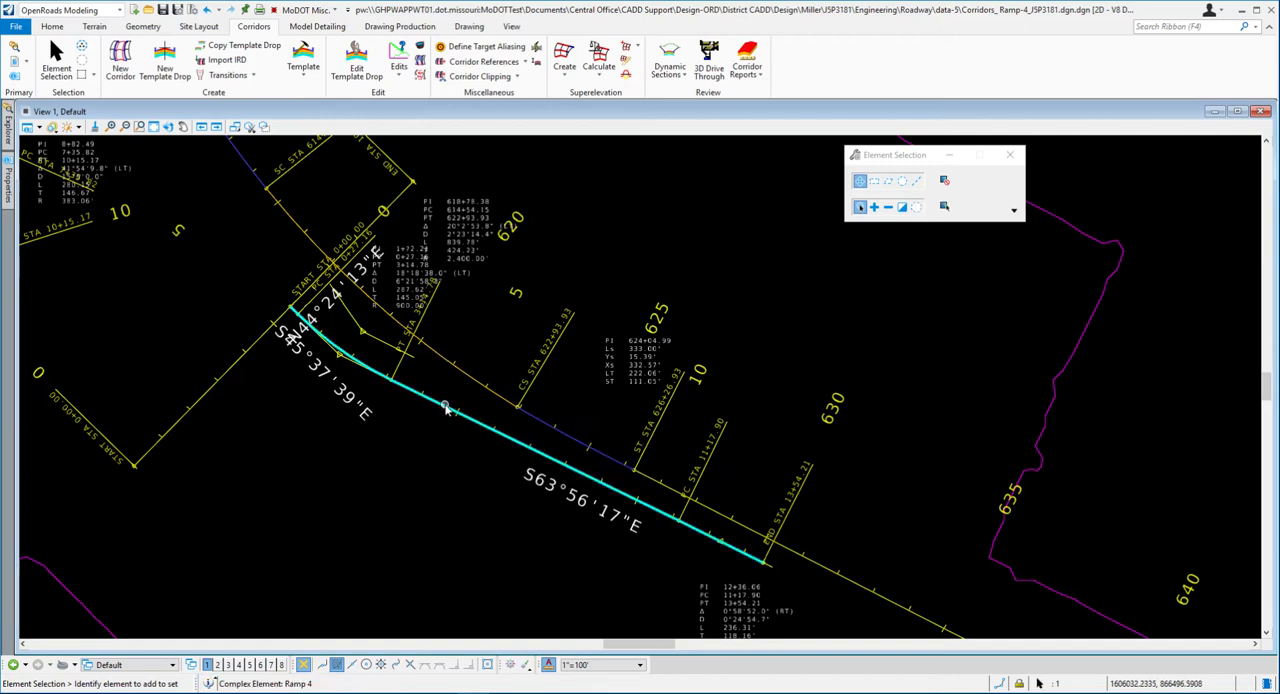
{"action": "mouse_move", "coordinate": [450, 408]}
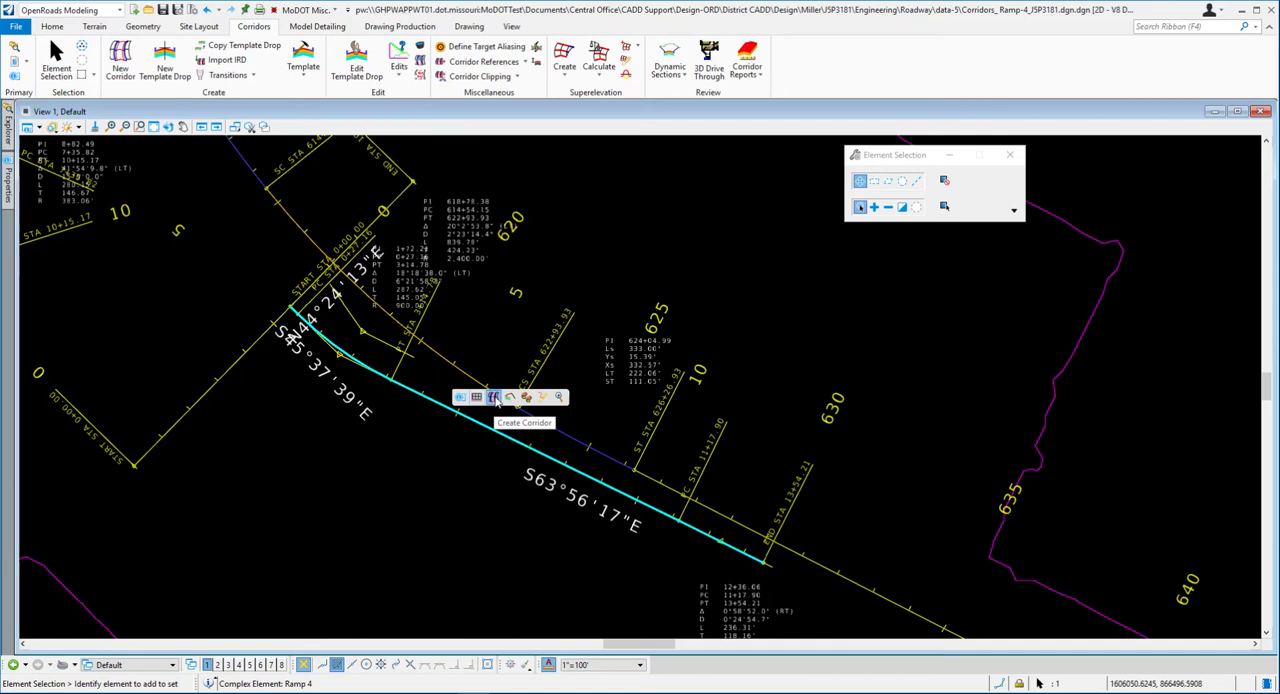
{"action": "left_click", "coordinate": [494, 397]}
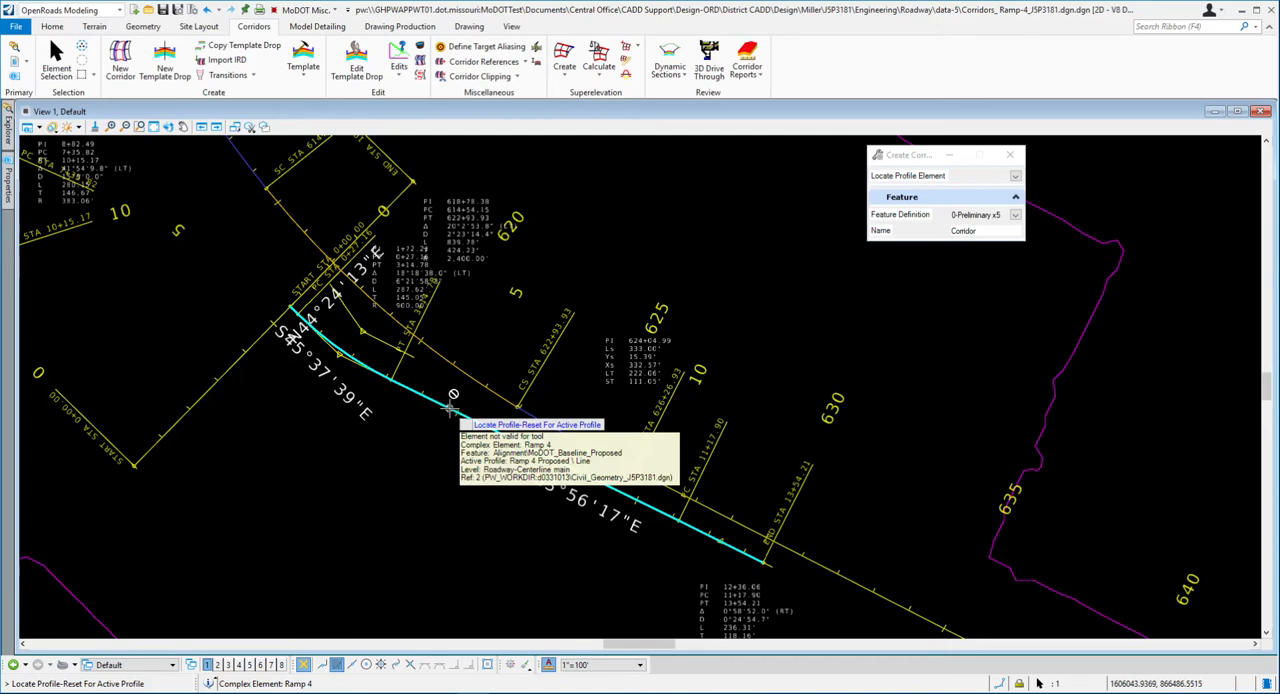
{"action": "right_click", "coordinate": [494, 330]}
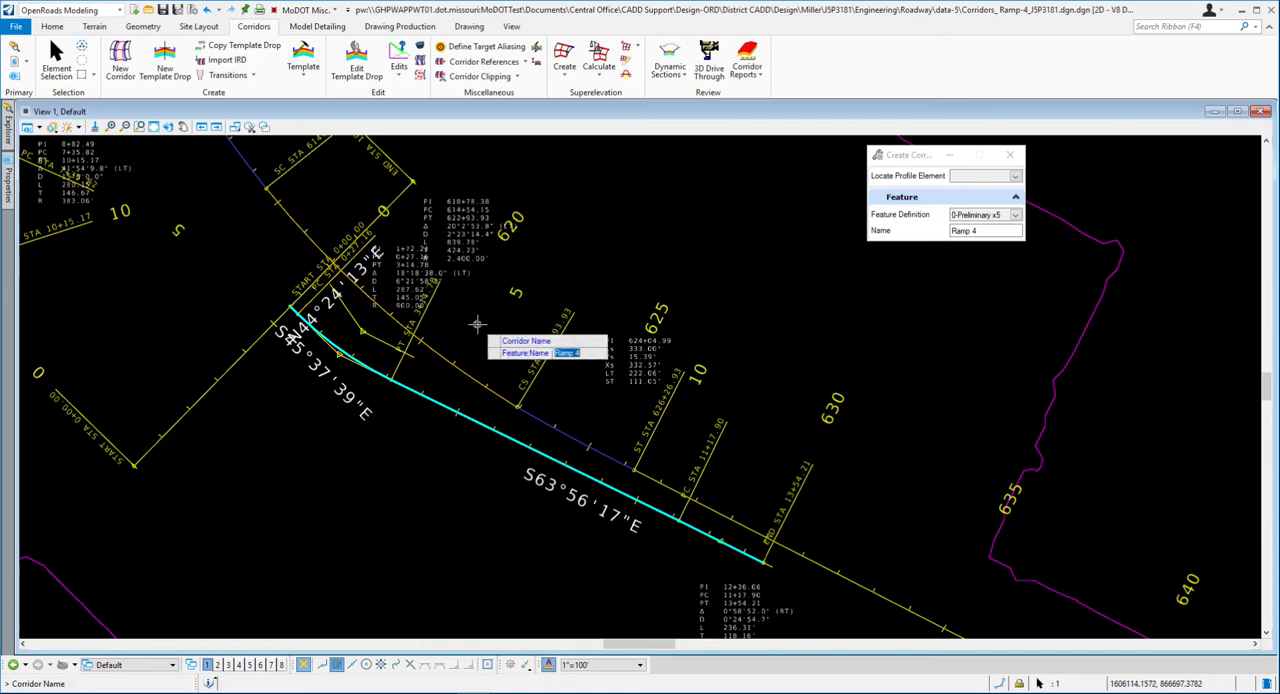
{"action": "left_click", "coordinate": [476, 323]}
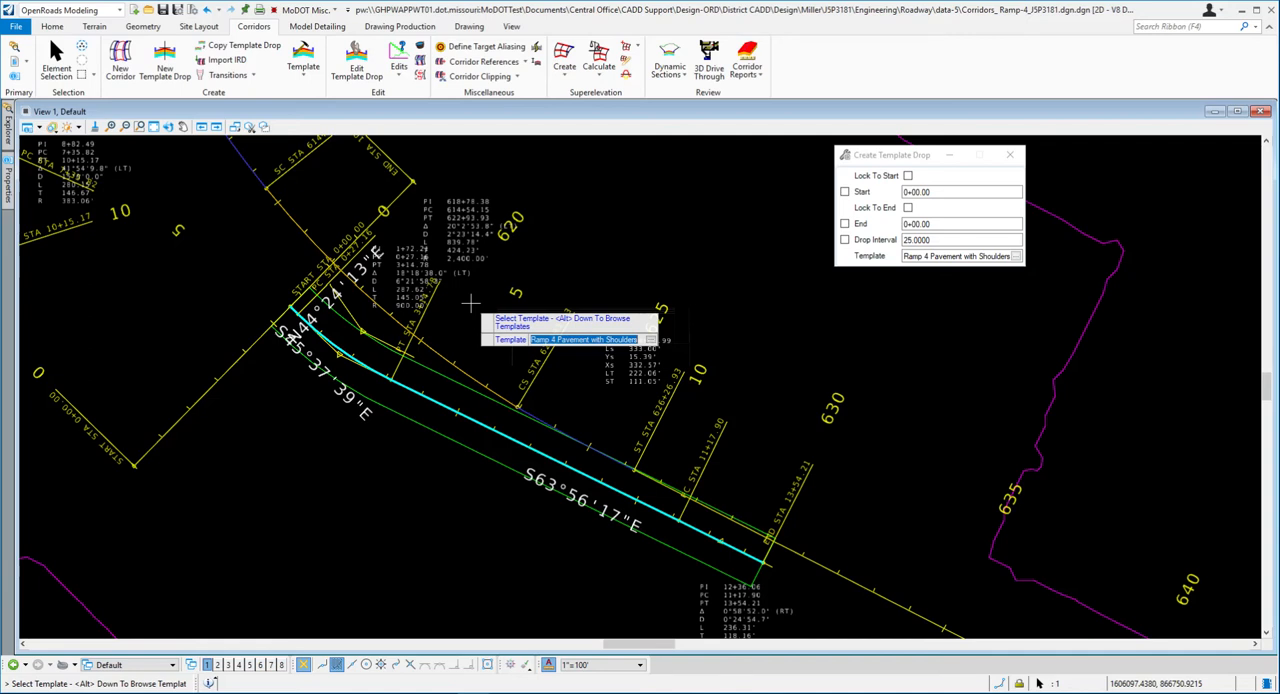
- Reread step 14 in Word for the template, station, interval and transition settings, and return to the template drop in OpenRoads Designer
{"action": "key", "text": "alt+Tab"}
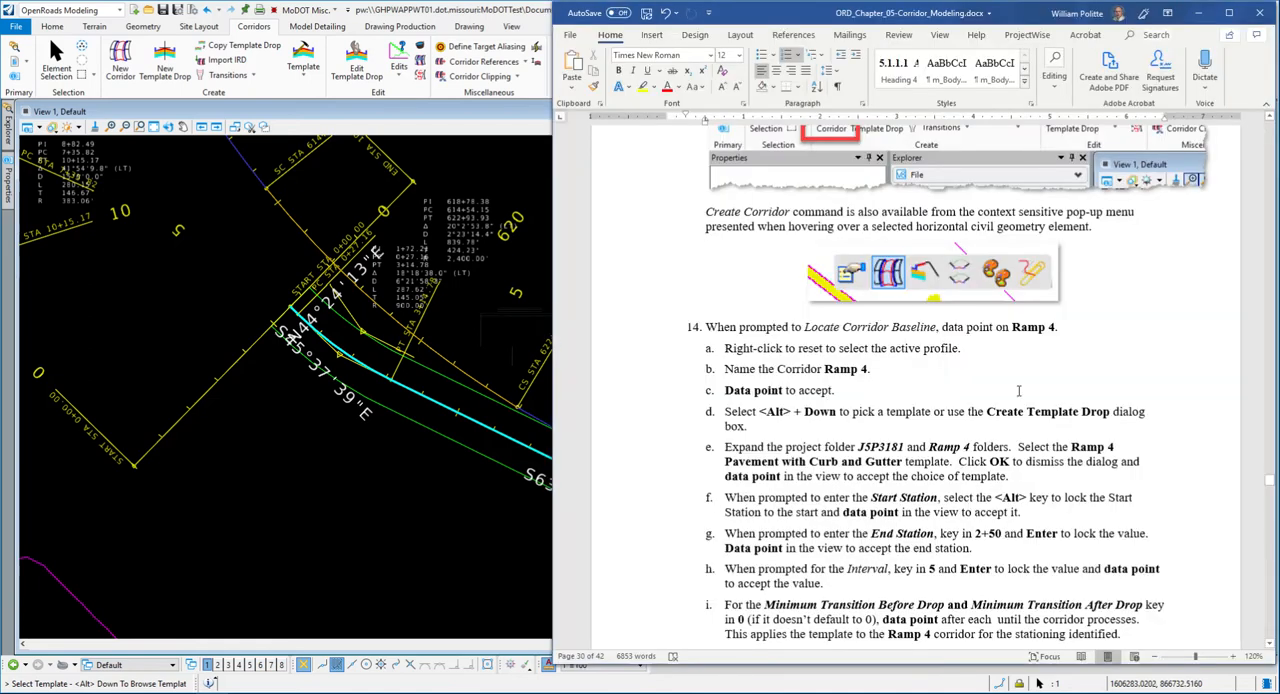
{"action": "scroll", "coordinate": [1015, 418], "scroll_direction": "down", "scroll_amount": 2}
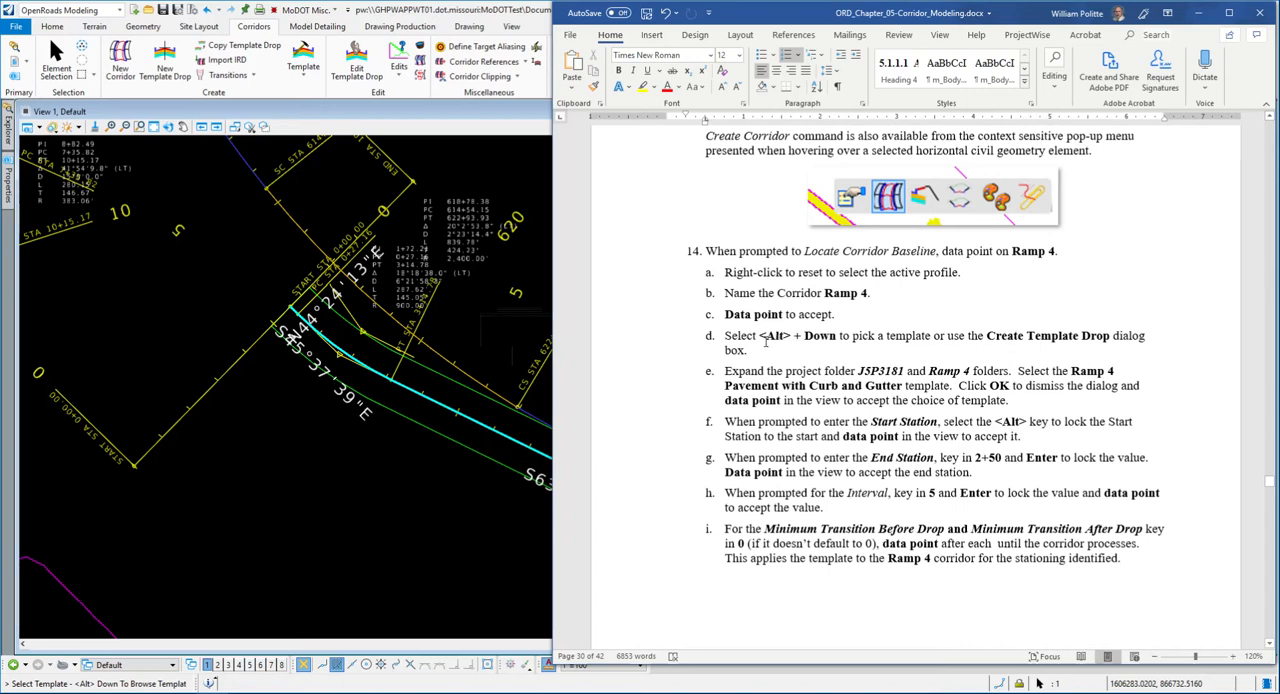
{"action": "scroll", "coordinate": [714, 307], "scroll_direction": "down", "scroll_amount": 2}
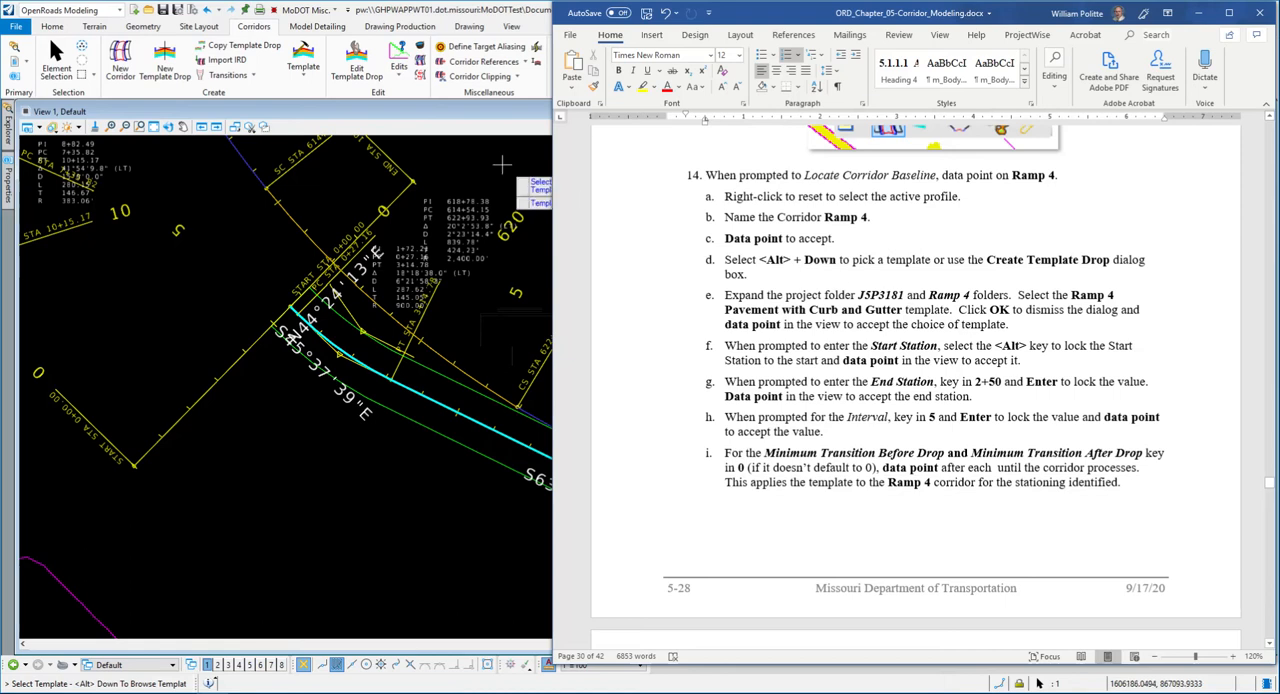
{"action": "left_click", "coordinate": [432, 118]}
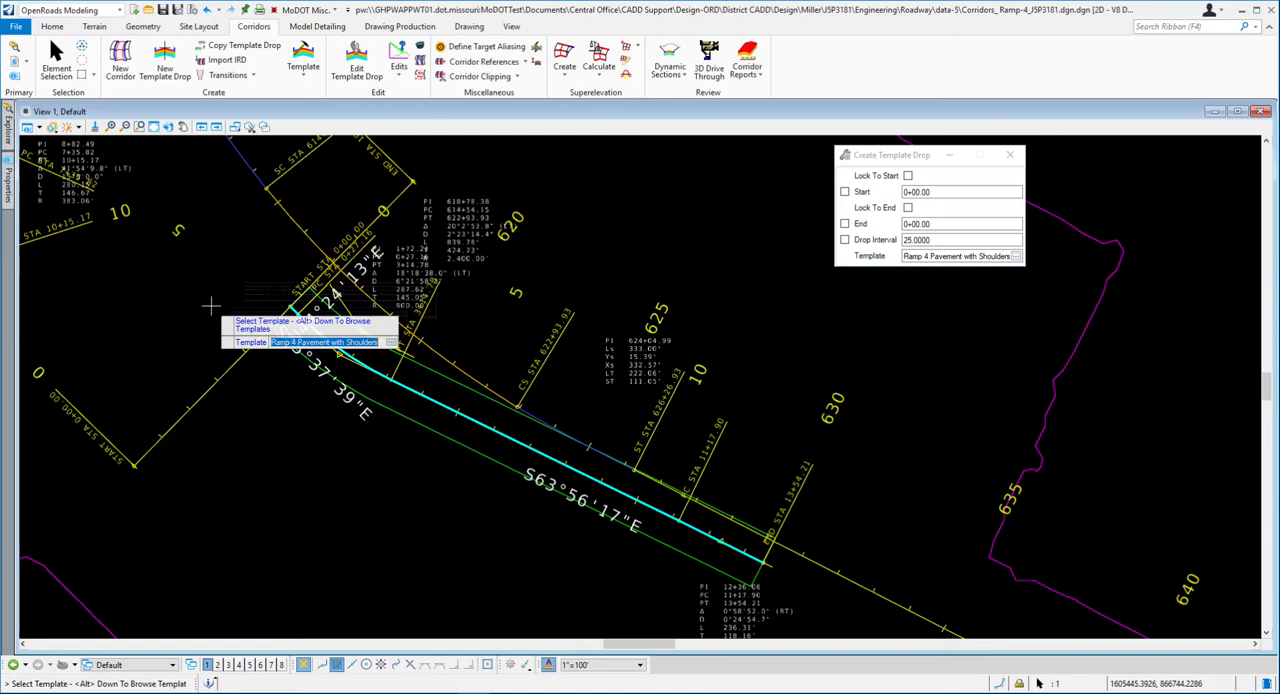
- Pick the Ramp 4 Pavement with Curb and Gutter template from the J5P3181 project's Ramp 4 folder and accept it for the drop
{"action": "key", "text": "alt+Down"}
{"action": "left_click_drag", "start_coordinate": [517, 215], "coordinate": [336, 190]}
{"action": "left_click", "coordinate": [207, 205]}
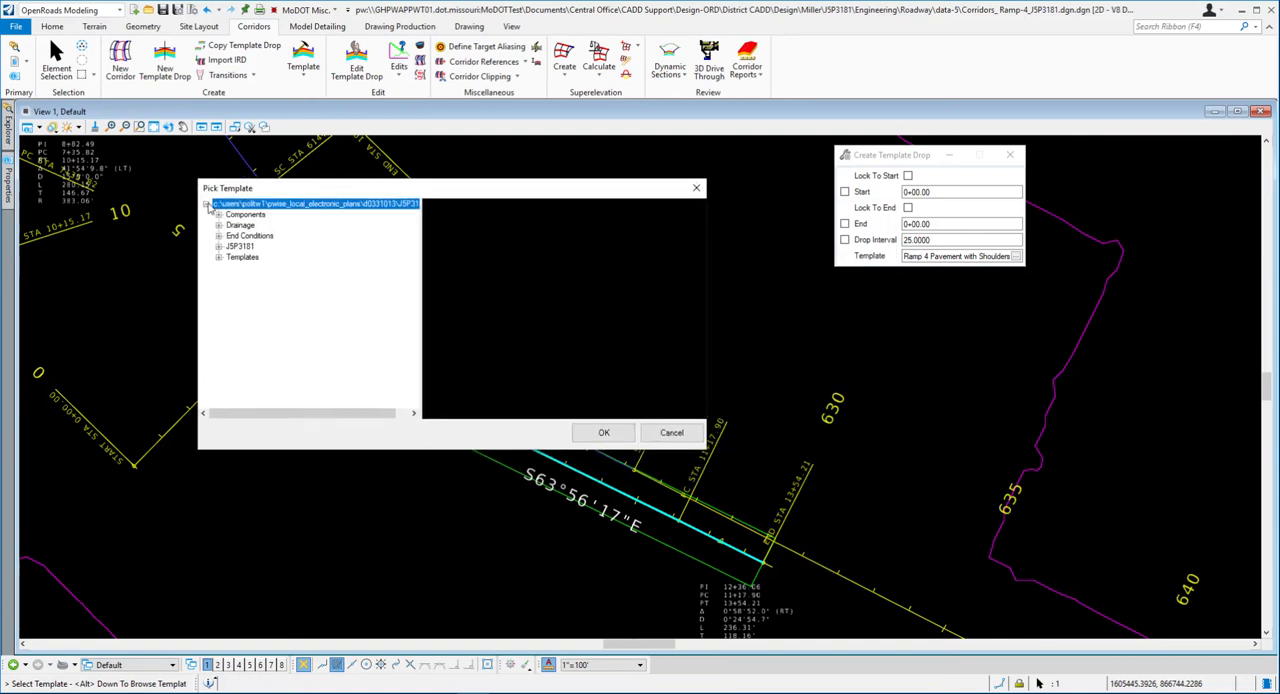
{"action": "left_click", "coordinate": [218, 246]}
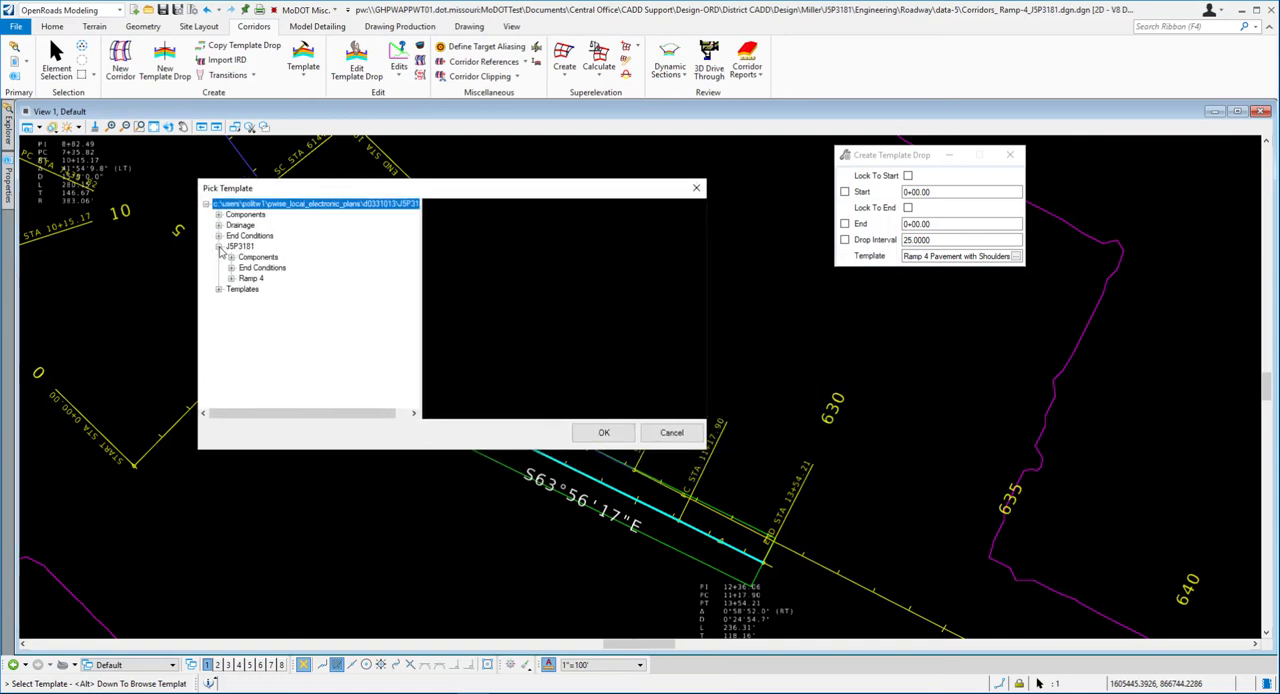
{"action": "left_click", "coordinate": [231, 279]}
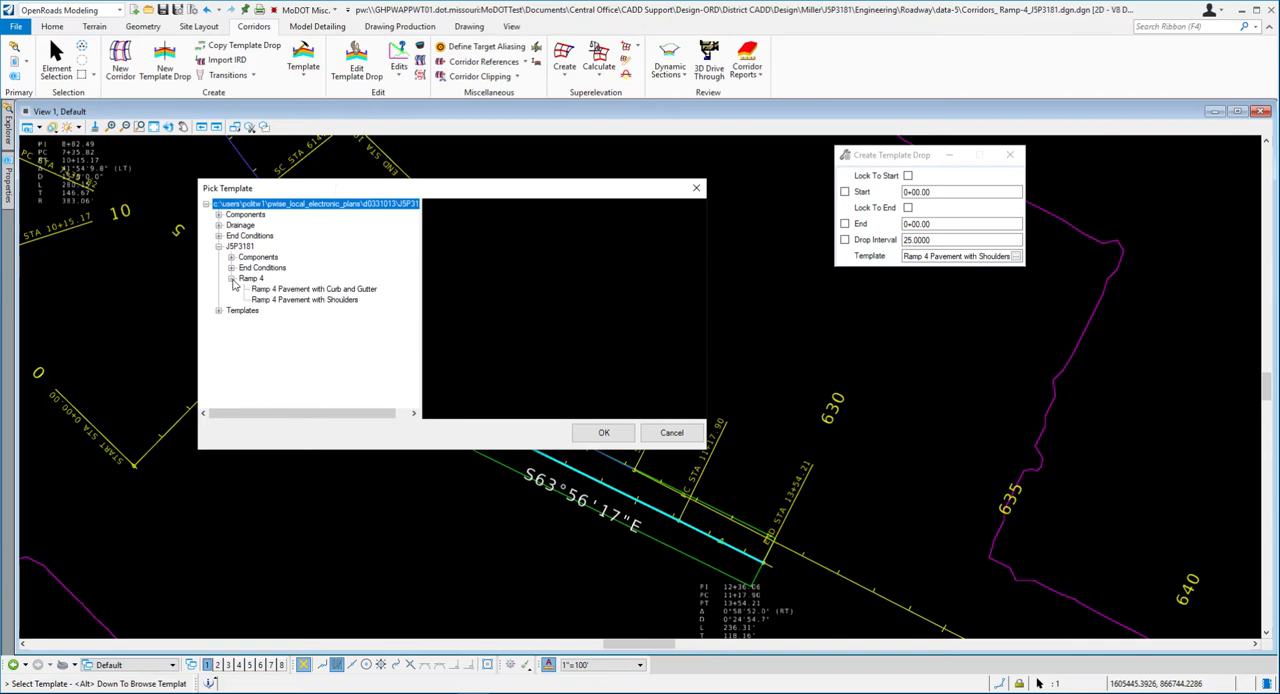
{"action": "left_click", "coordinate": [300, 289]}
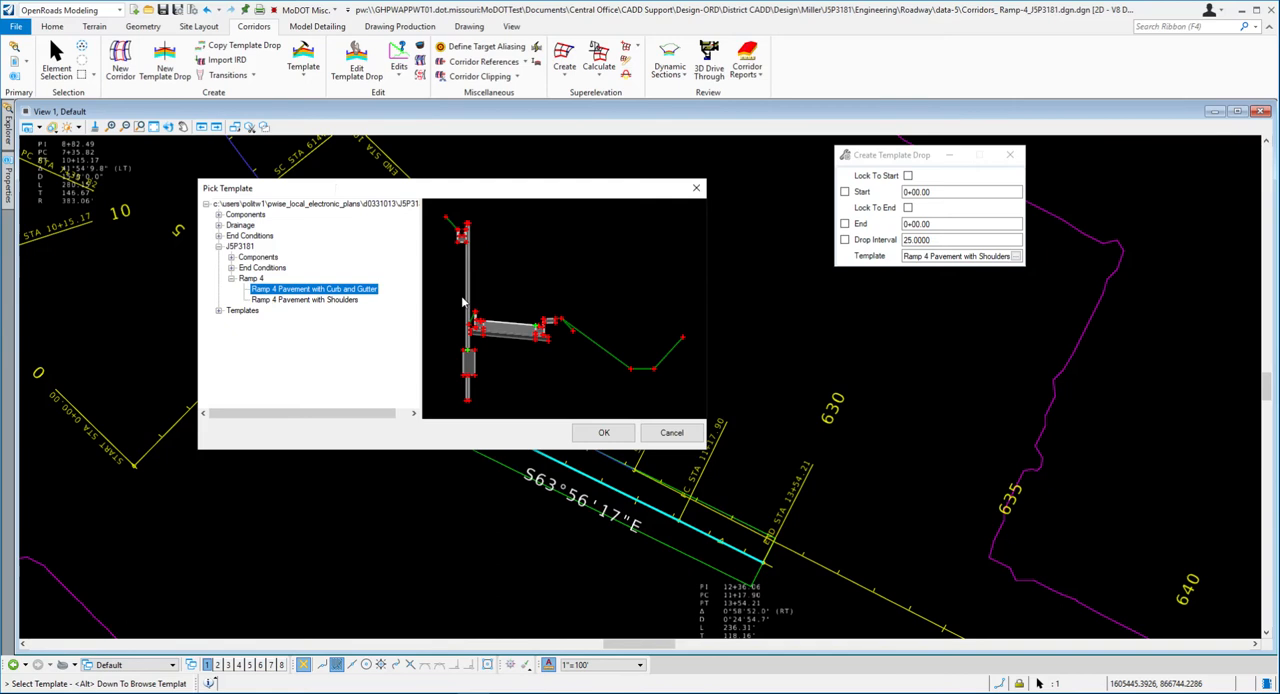
{"action": "left_click", "coordinate": [603, 434]}
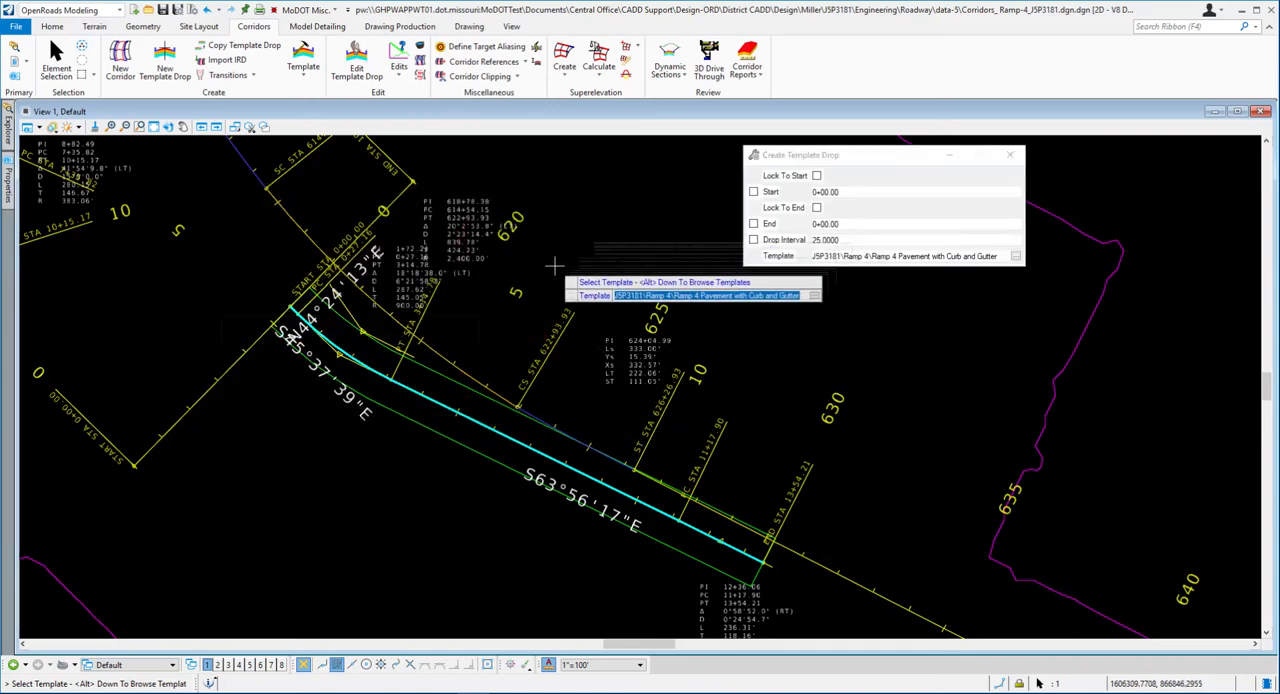
{"action": "left_click", "coordinate": [187, 290]}
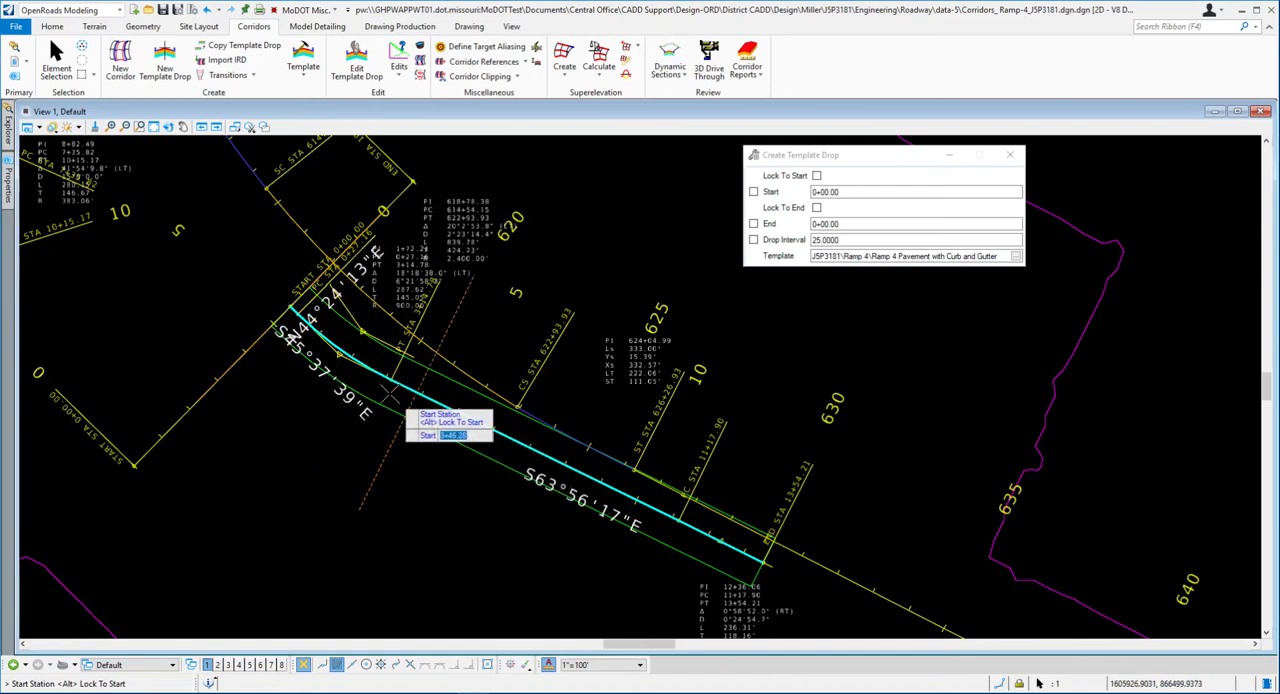
- Accept start station 0+00.00, recheck step 14 in Word, and back in OpenRoads Designer unlock the end and set the end station to 2+50
{"action": "left_click", "coordinate": [218, 270]}
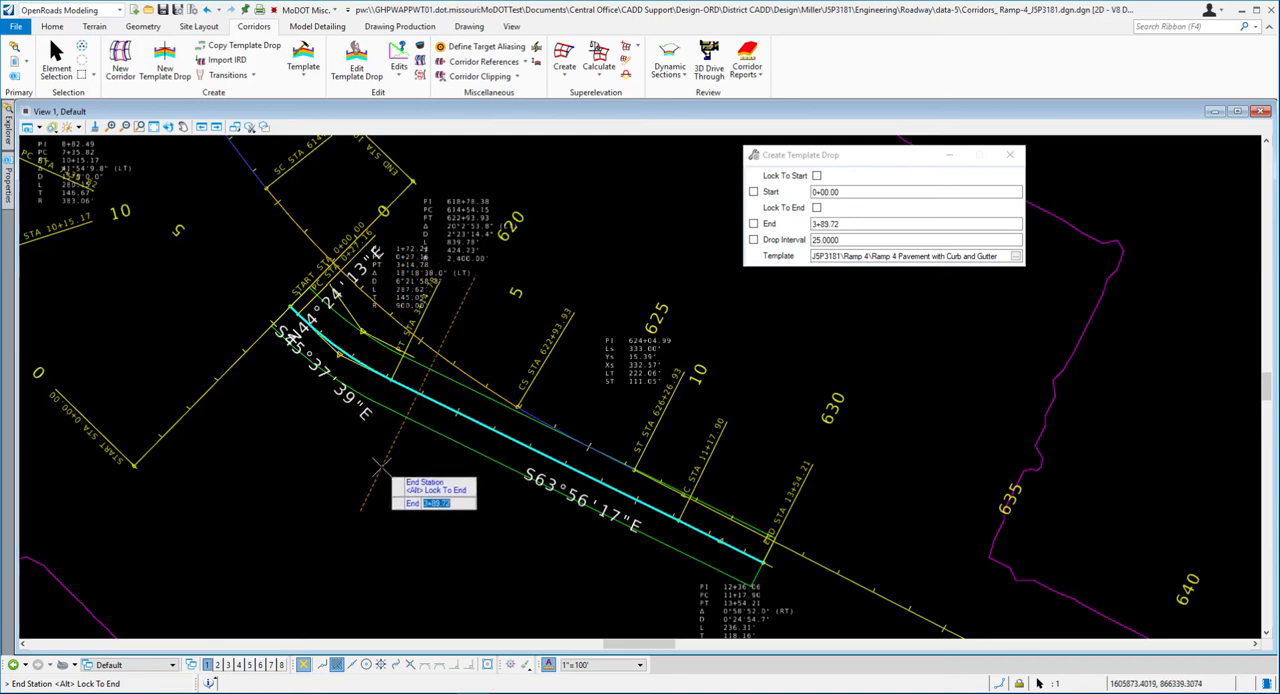
{"action": "key", "text": "alt+Tab"}
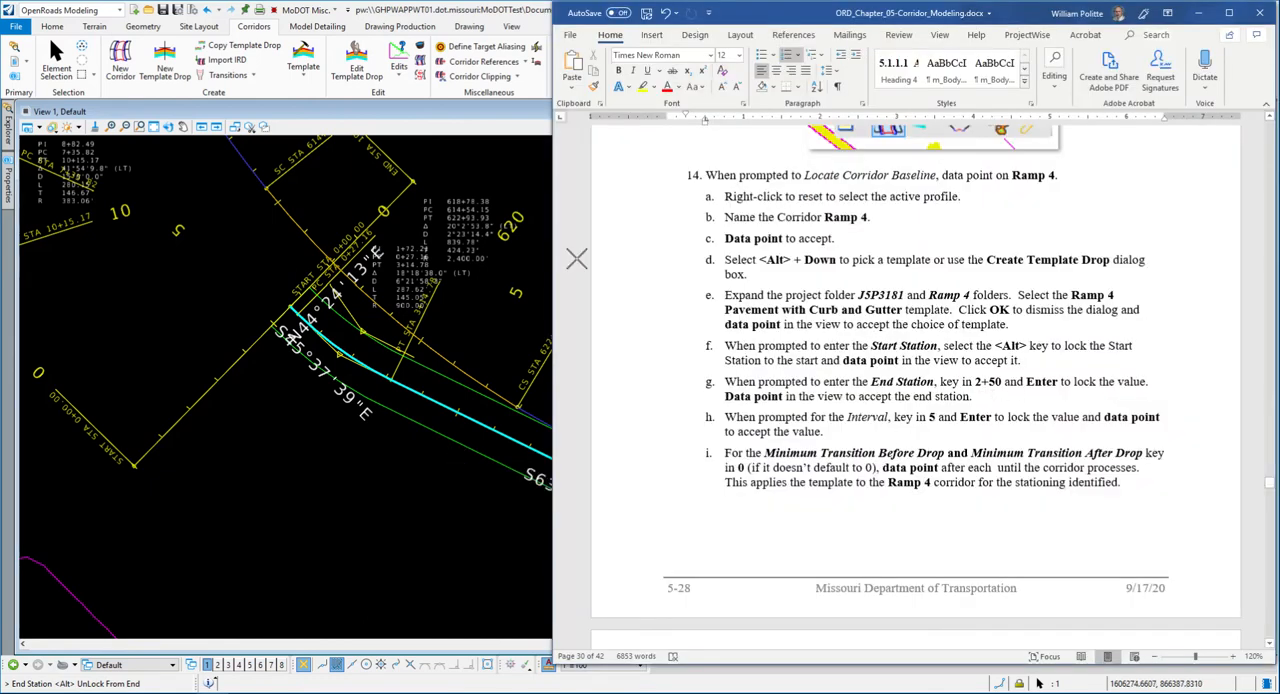
{"action": "left_click", "coordinate": [408, 114]}
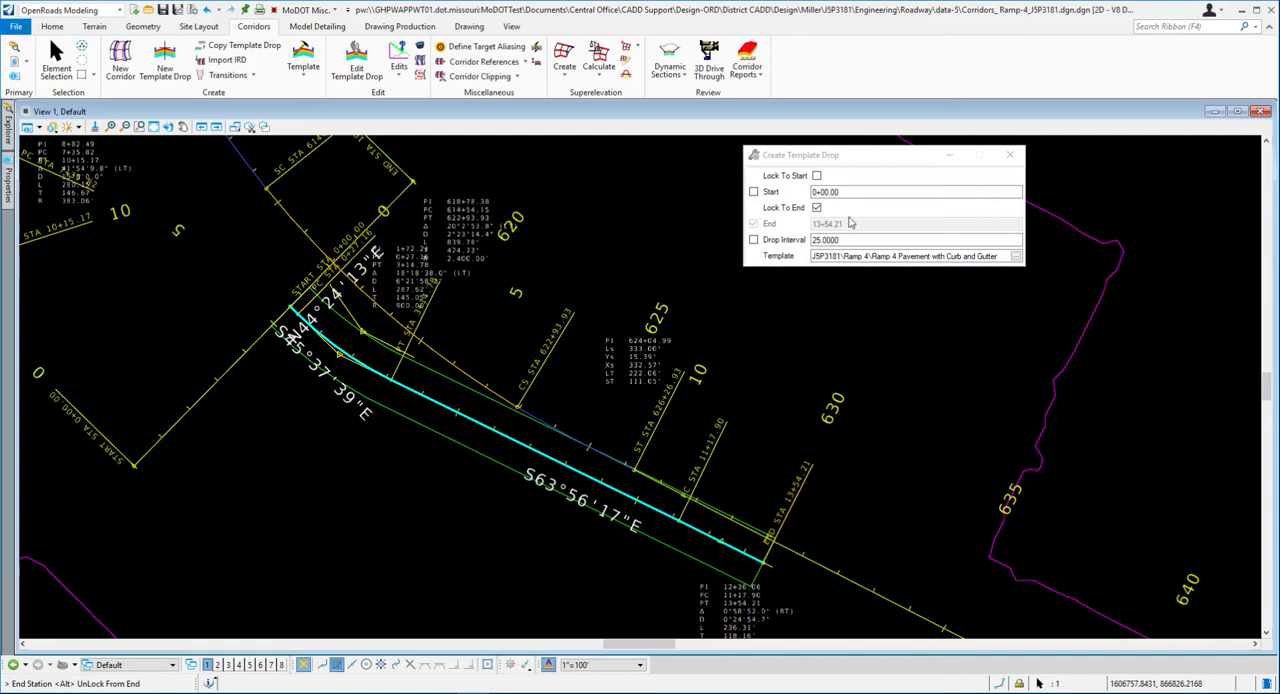
{"action": "left_click", "coordinate": [816, 207]}
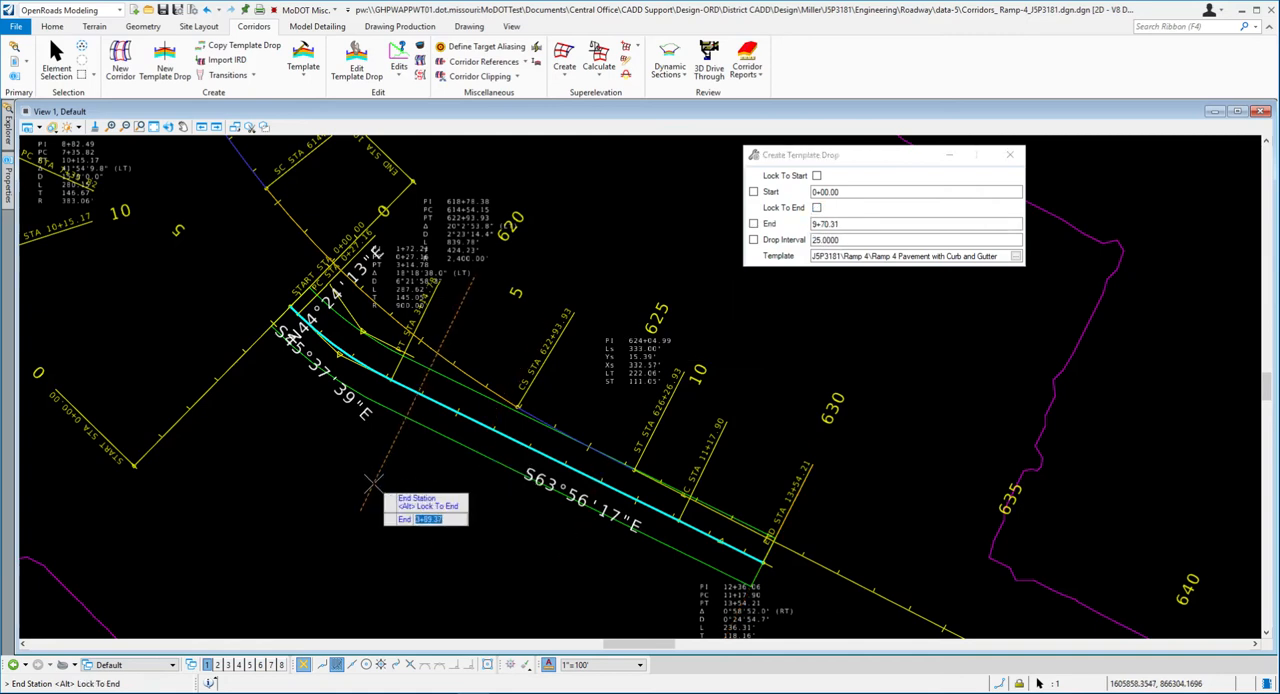
{"action": "type", "text": "2+"}
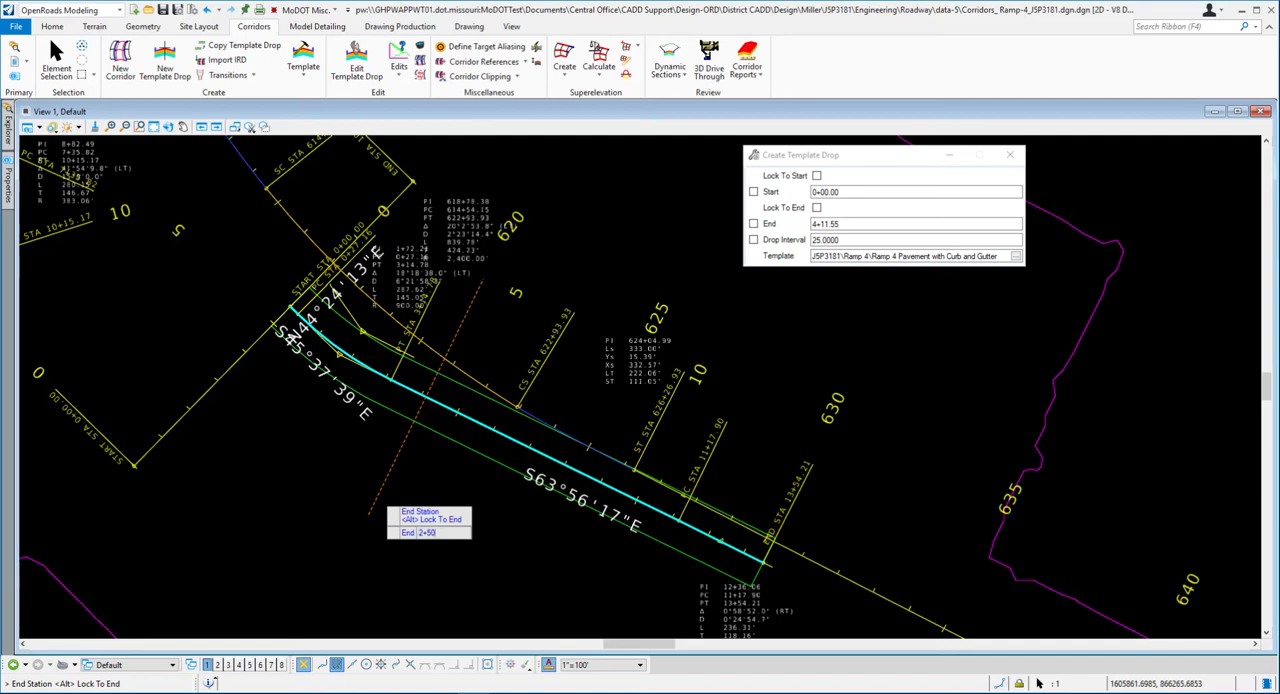
{"action": "type", "text": "50"}
{"action": "key", "text": "Return"}
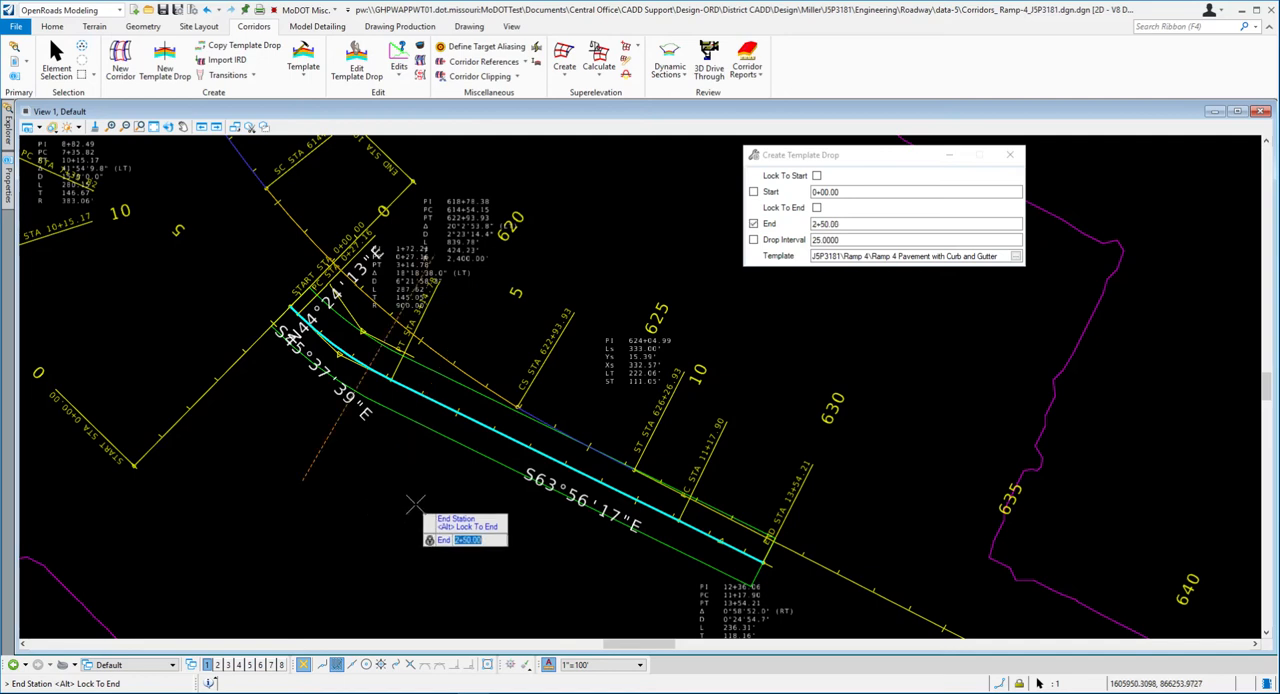
{"action": "left_click", "coordinate": [295, 448]}
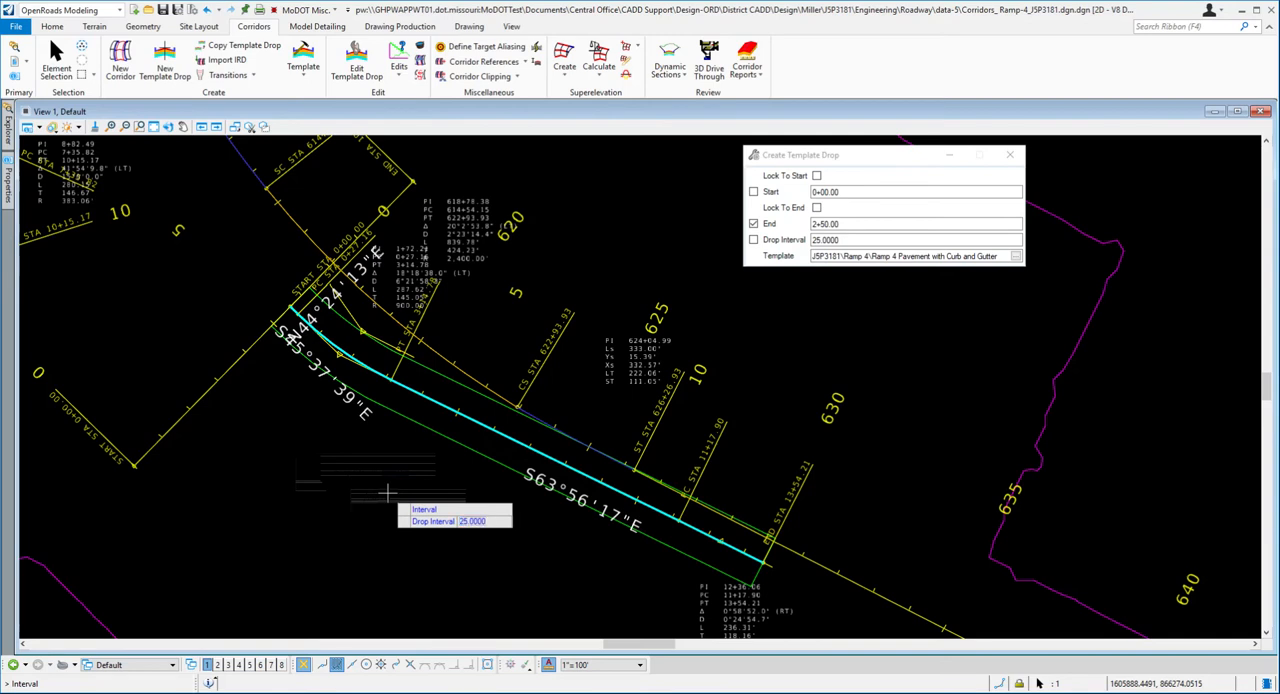
- Check the interval and transition settings in Word, return to OpenRoads Designer, set the drop interval to 5 and accept the template drop
{"action": "key", "text": "alt+Tab"}
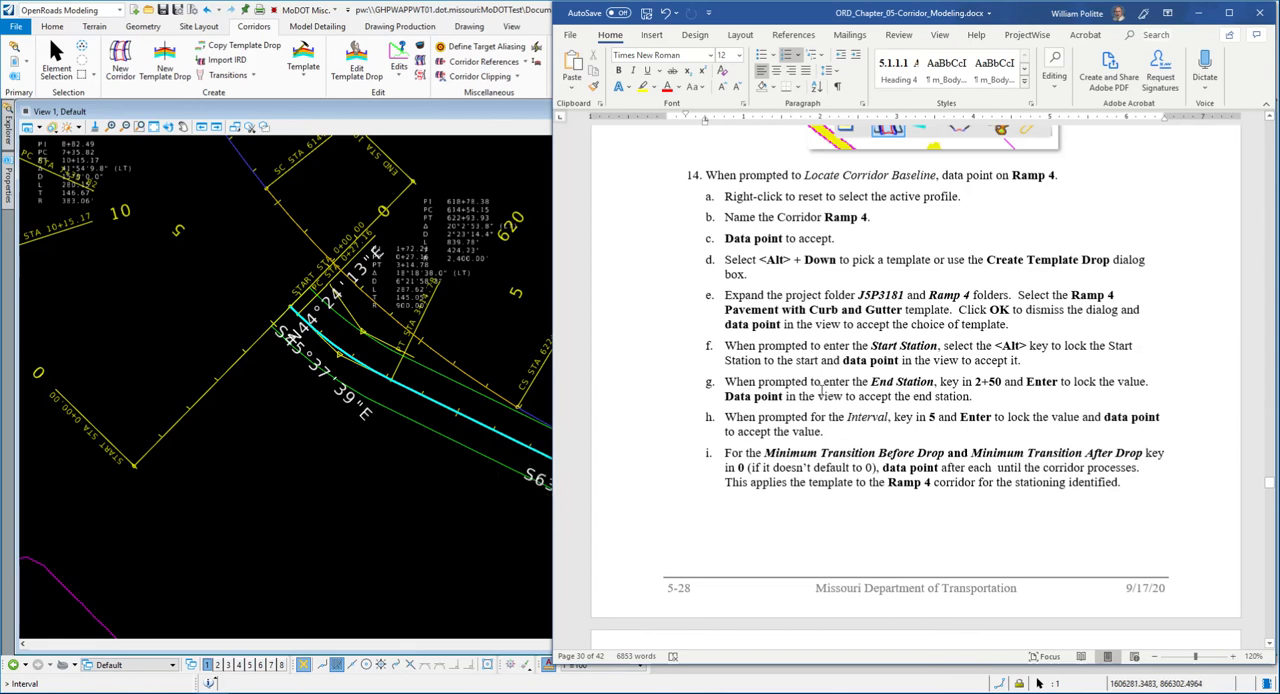
{"action": "scroll", "coordinate": [781, 416], "scroll_direction": "down", "scroll_amount": 2}
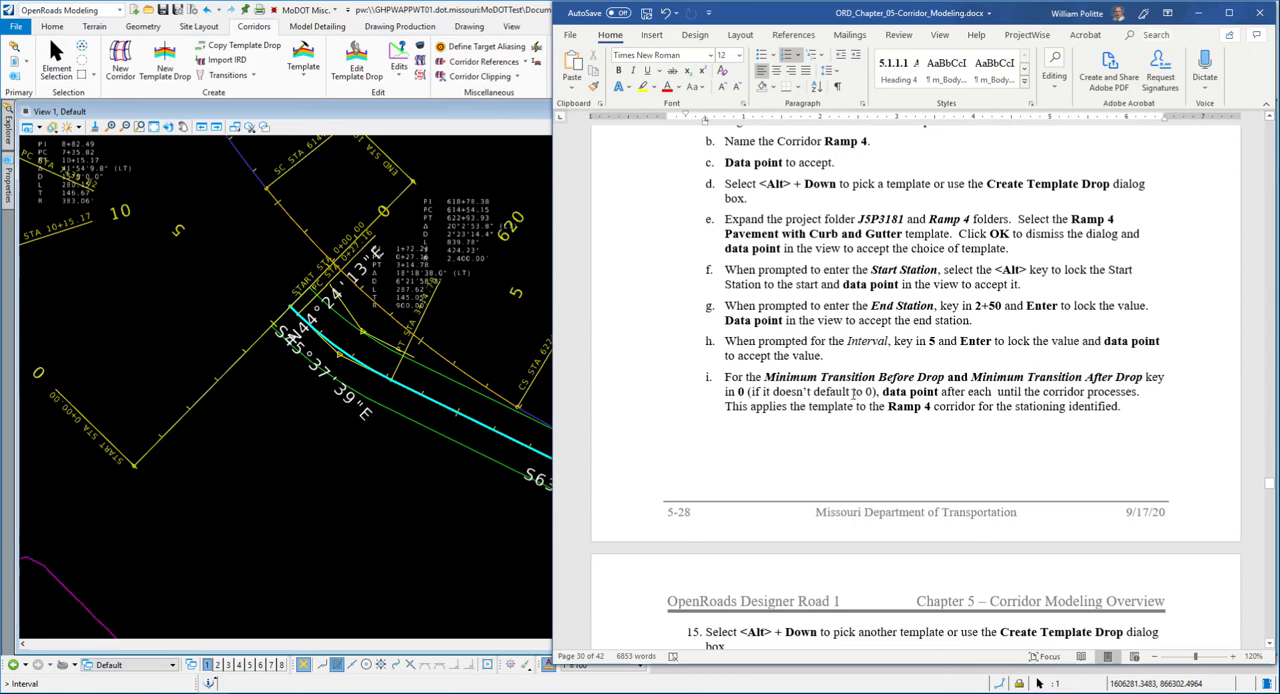
{"action": "left_click", "coordinate": [495, 18]}
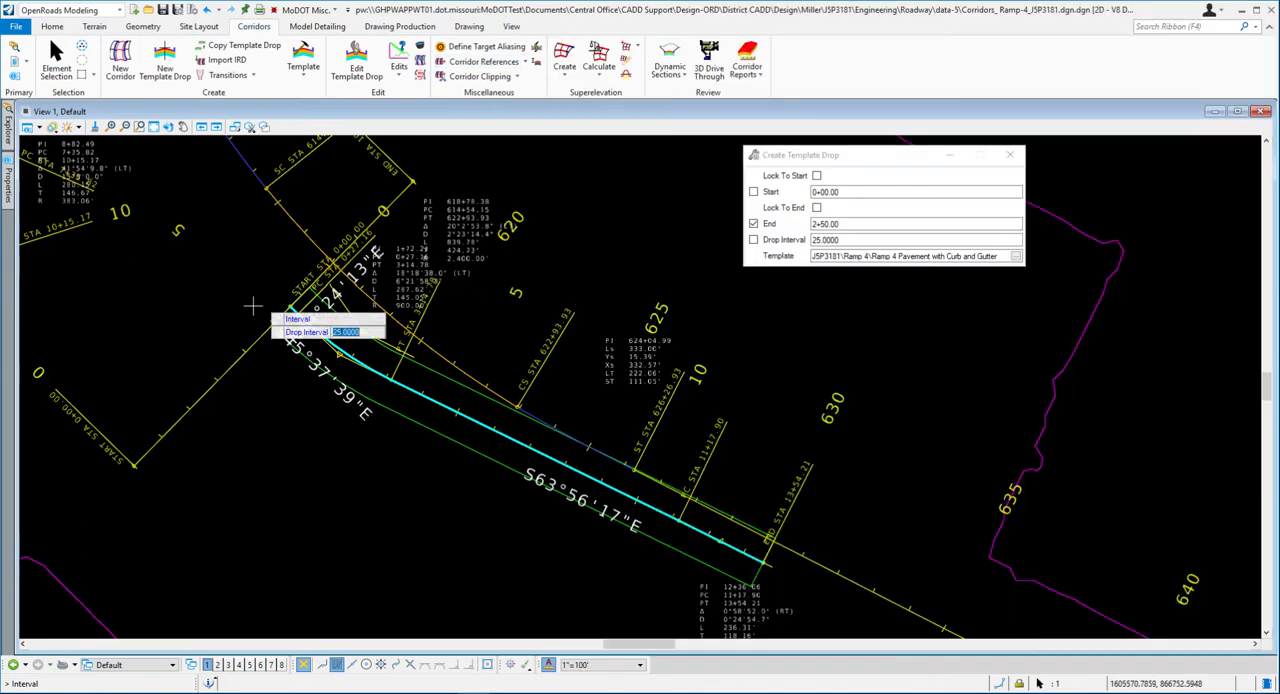
{"action": "type", "text": "5"}
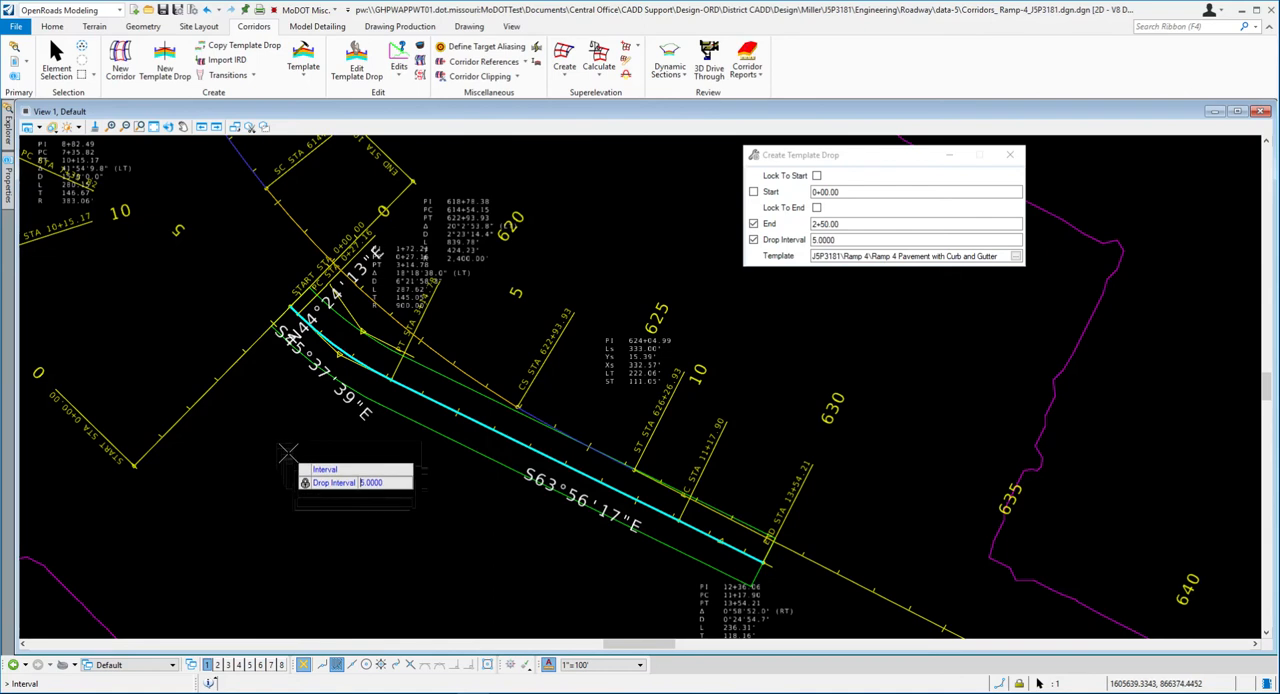
{"action": "left_click", "coordinate": [284, 453]}
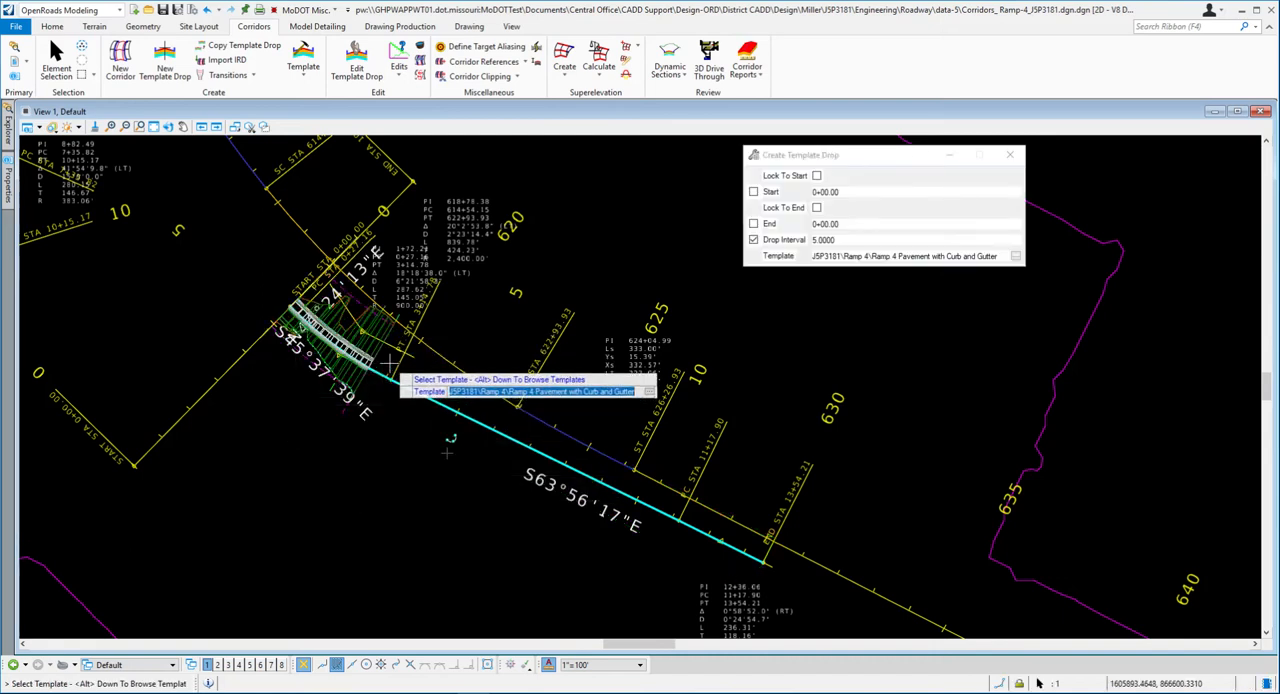
- Examine the processed template drop at the start of the Ramp 4 corridor in plan view, and end the template drop command
{"action": "scroll", "coordinate": [390, 368], "scroll_direction": "up", "scroll_amount": 3}
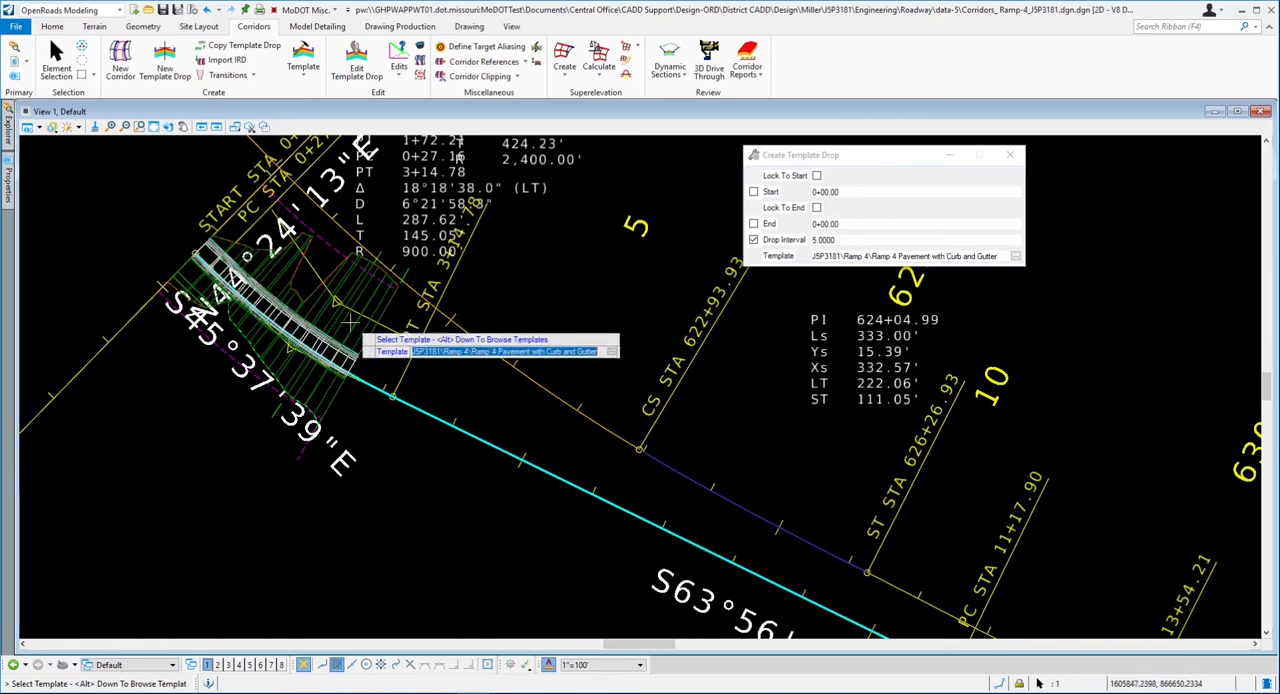
{"action": "scroll", "coordinate": [338, 384], "scroll_direction": "up", "scroll_amount": 1}
{"action": "scroll", "coordinate": [342, 398], "scroll_direction": "down", "scroll_amount": 1}
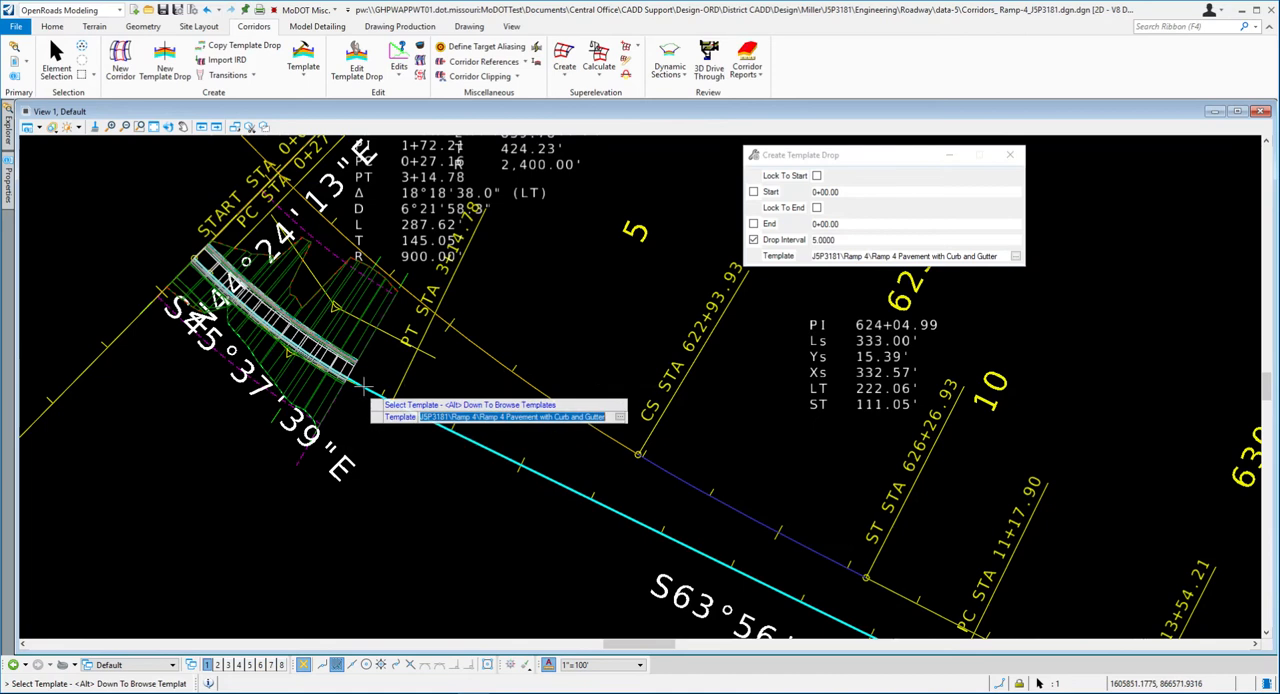
{"action": "scroll", "coordinate": [326, 348], "scroll_direction": "up", "scroll_amount": 1}
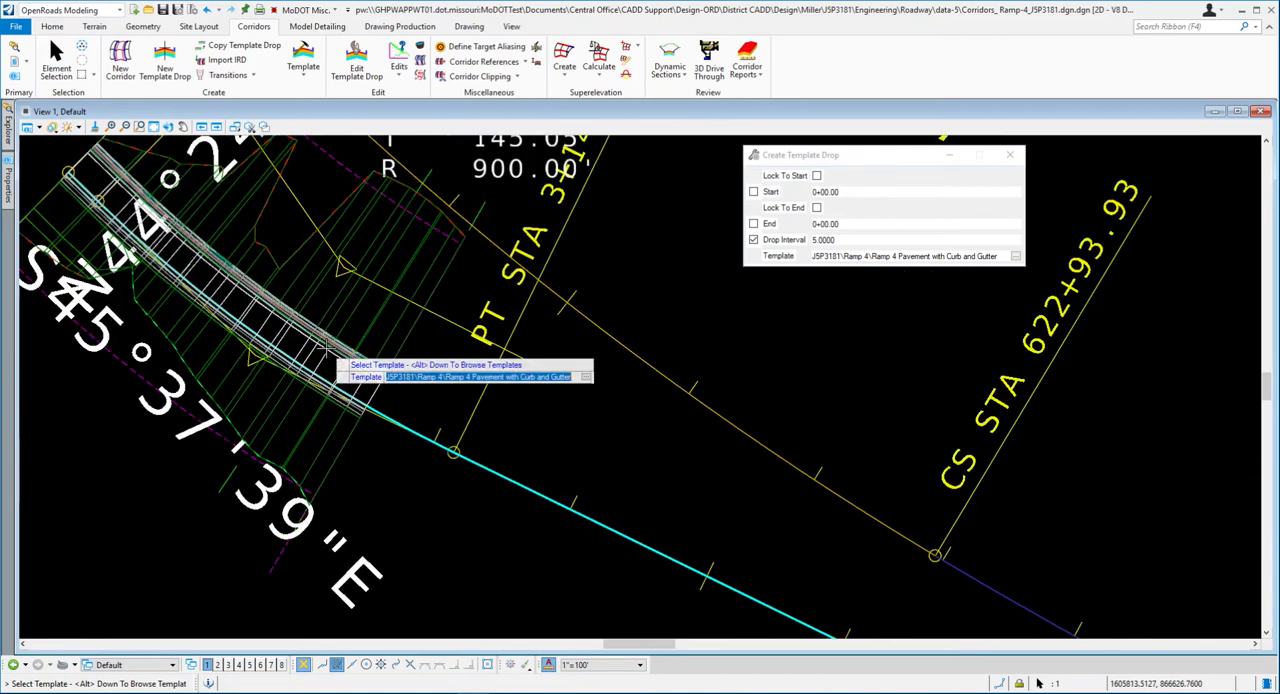
{"action": "scroll", "coordinate": [325, 347], "scroll_direction": "up", "scroll_amount": 1}
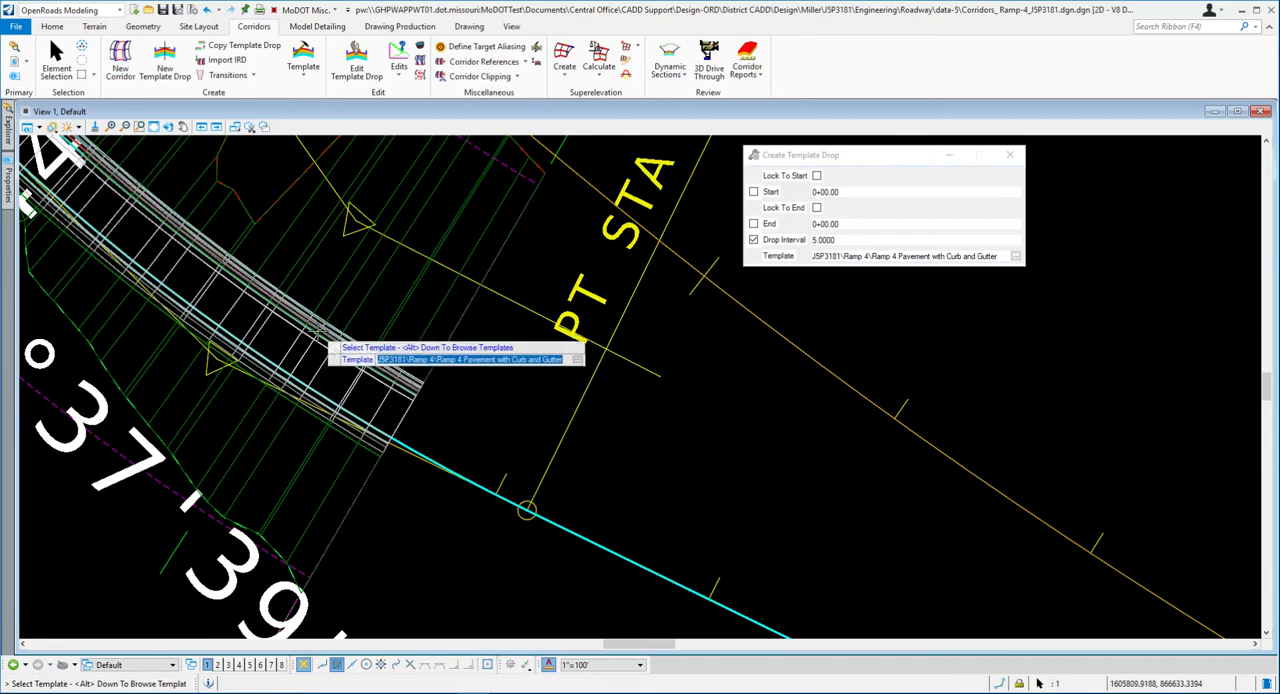
{"action": "scroll", "coordinate": [337, 324], "scroll_direction": "down", "scroll_amount": 2}
{"action": "scroll", "coordinate": [308, 390], "scroll_direction": "down", "scroll_amount": 1}
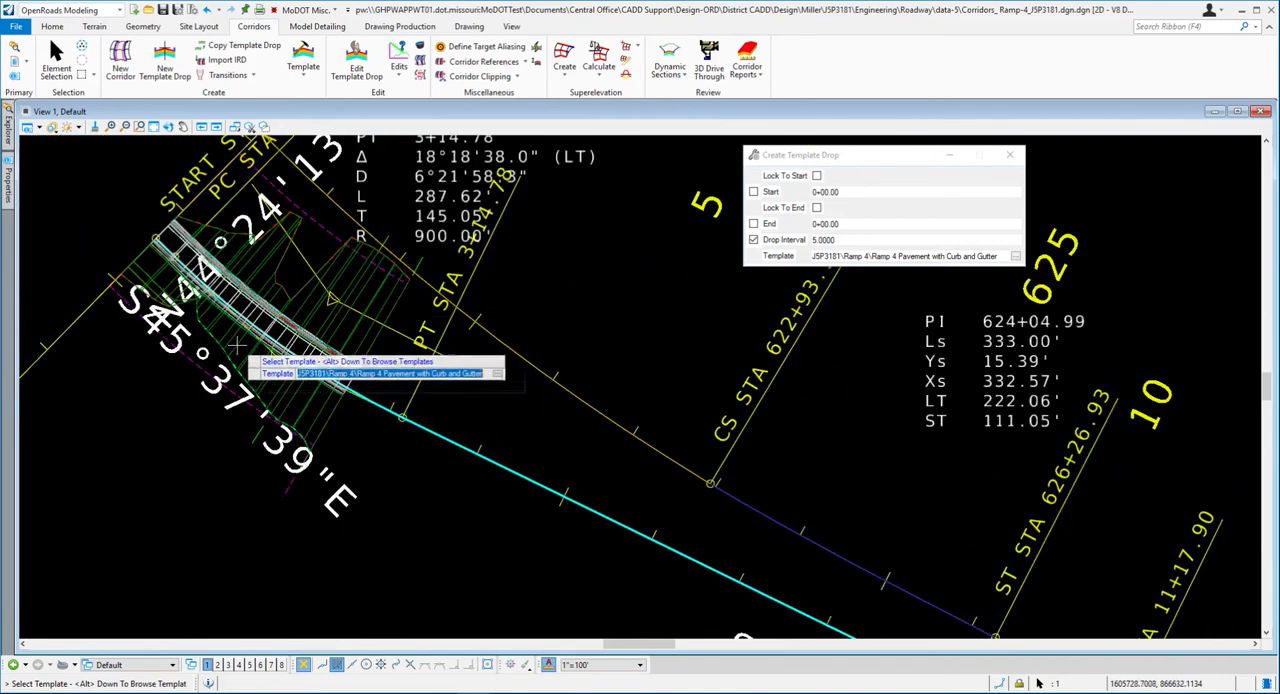
{"action": "scroll", "coordinate": [376, 355], "scroll_direction": "down", "scroll_amount": 3}
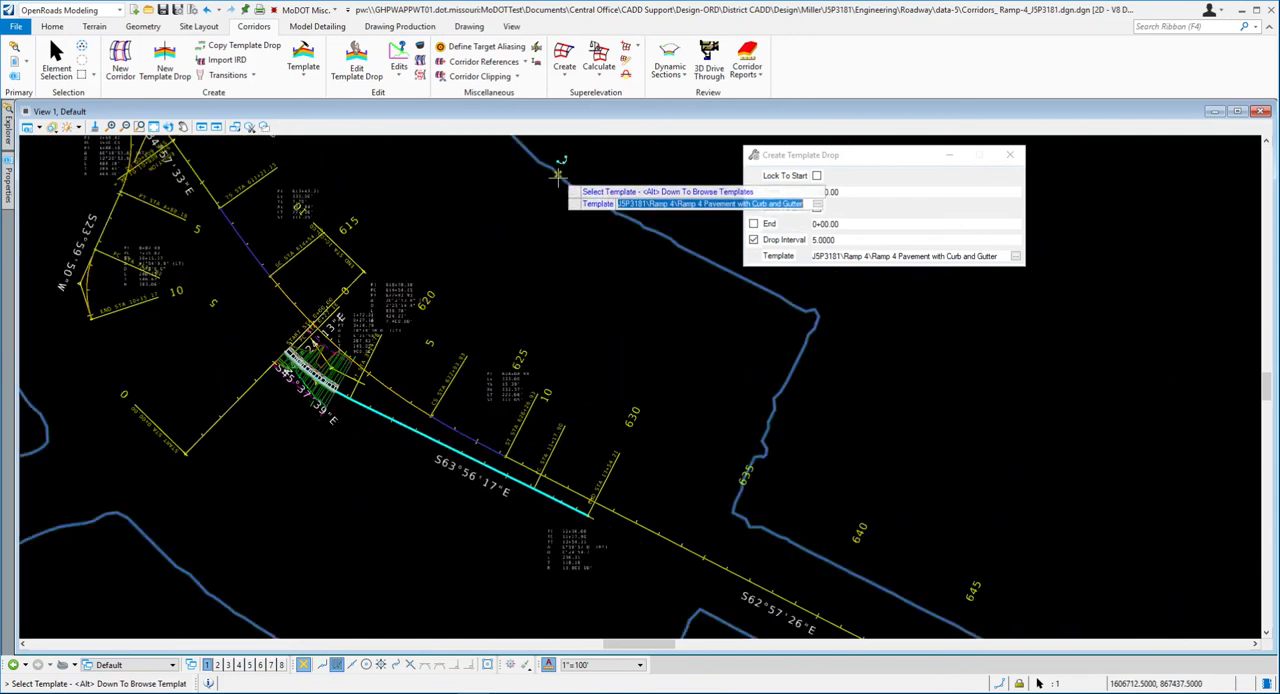
{"action": "scroll", "coordinate": [341, 383], "scroll_direction": "up", "scroll_amount": 3}
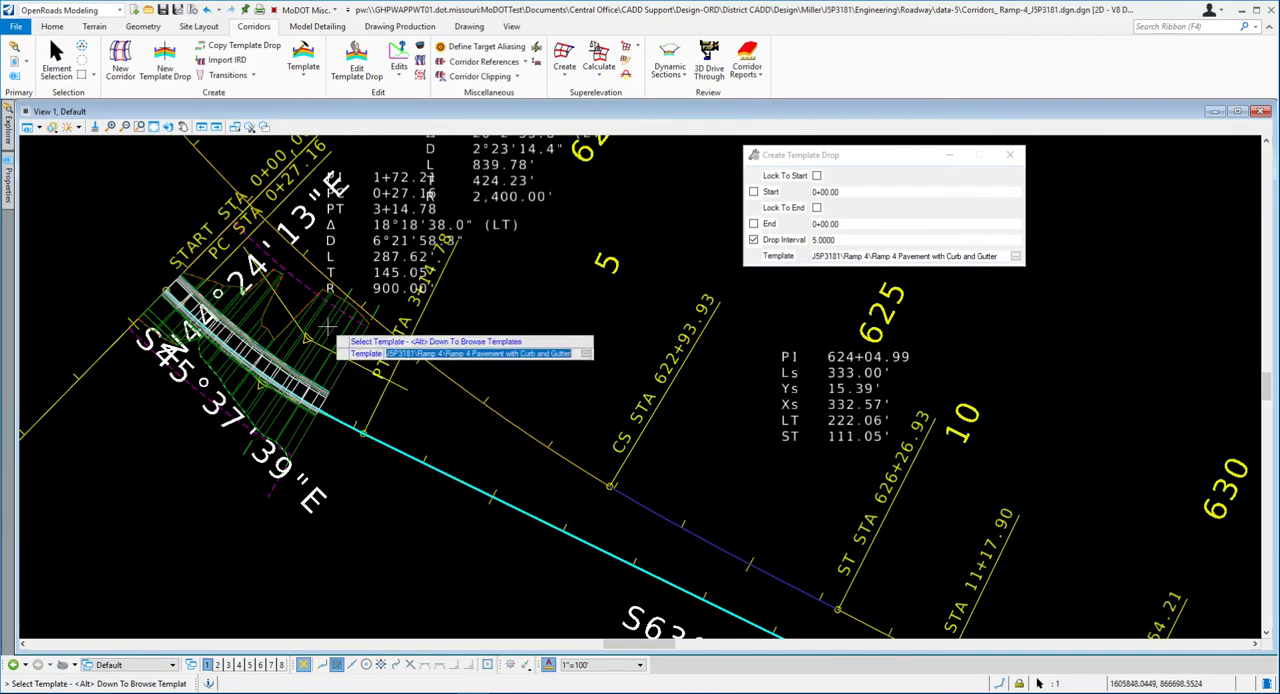
{"action": "scroll", "coordinate": [274, 351], "scroll_direction": "down", "scroll_amount": 3}
{"action": "scroll", "coordinate": [278, 374], "scroll_direction": "up", "scroll_amount": 3}
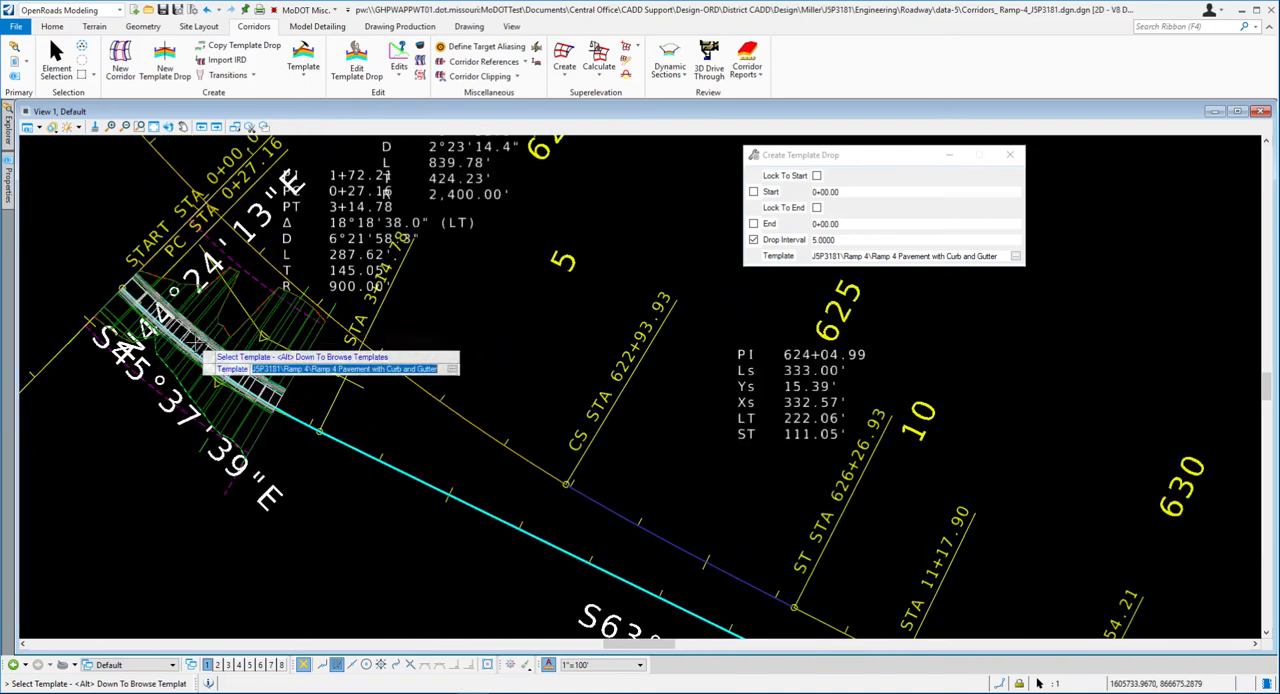
{"action": "scroll", "coordinate": [150, 325], "scroll_direction": "down", "scroll_amount": 1}
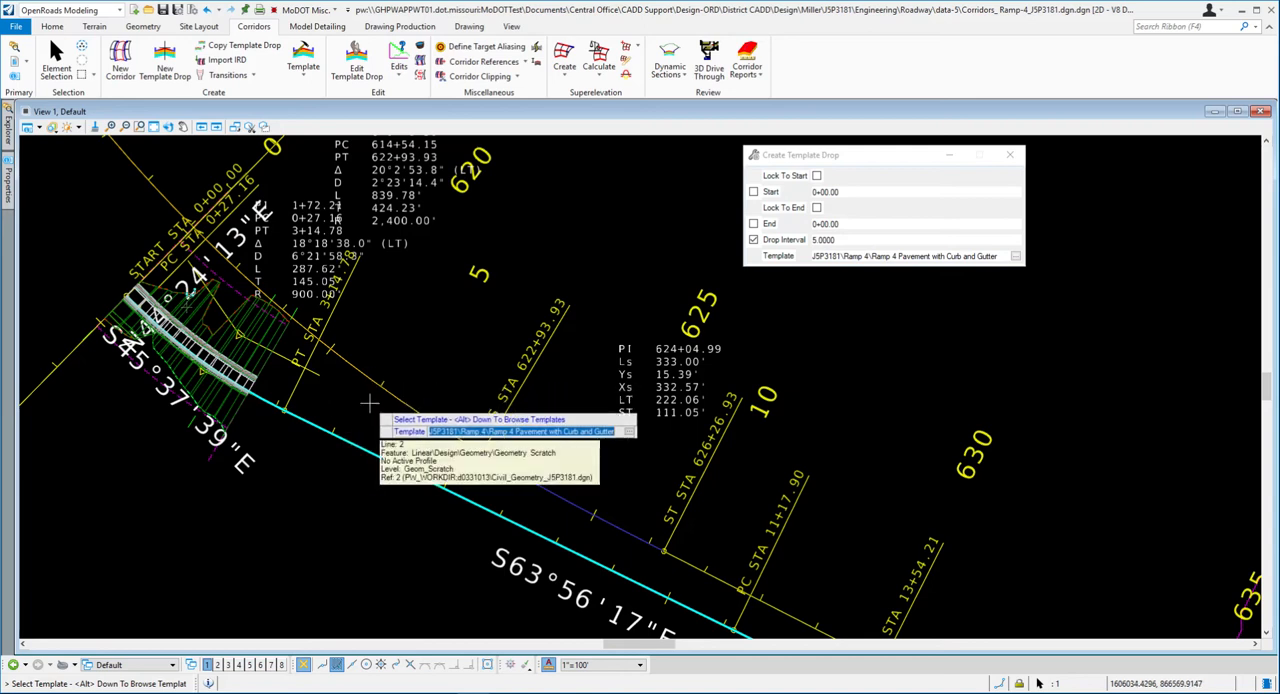
{"action": "key", "text": "Escape"}
{"action": "key", "text": "Escape"}
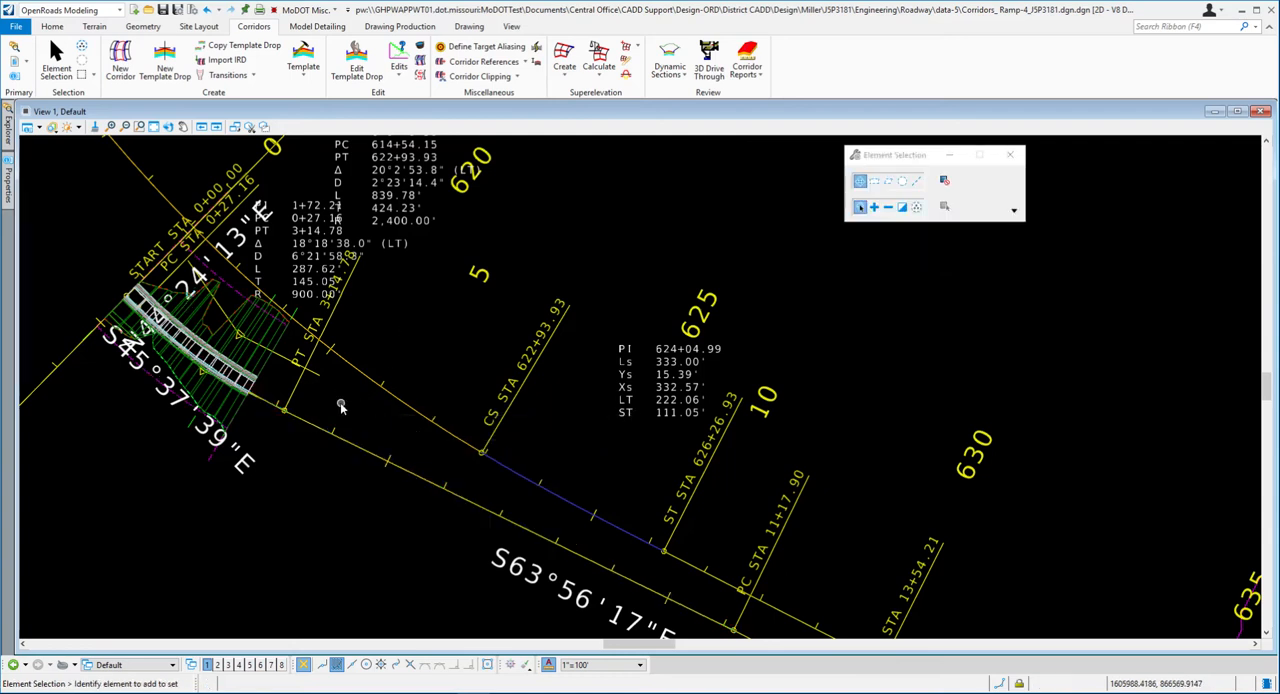
- Select the Ramp 4 corridor in plan view and start creating another template drop on it
{"action": "scroll", "coordinate": [268, 331], "scroll_direction": "up", "scroll_amount": 3}
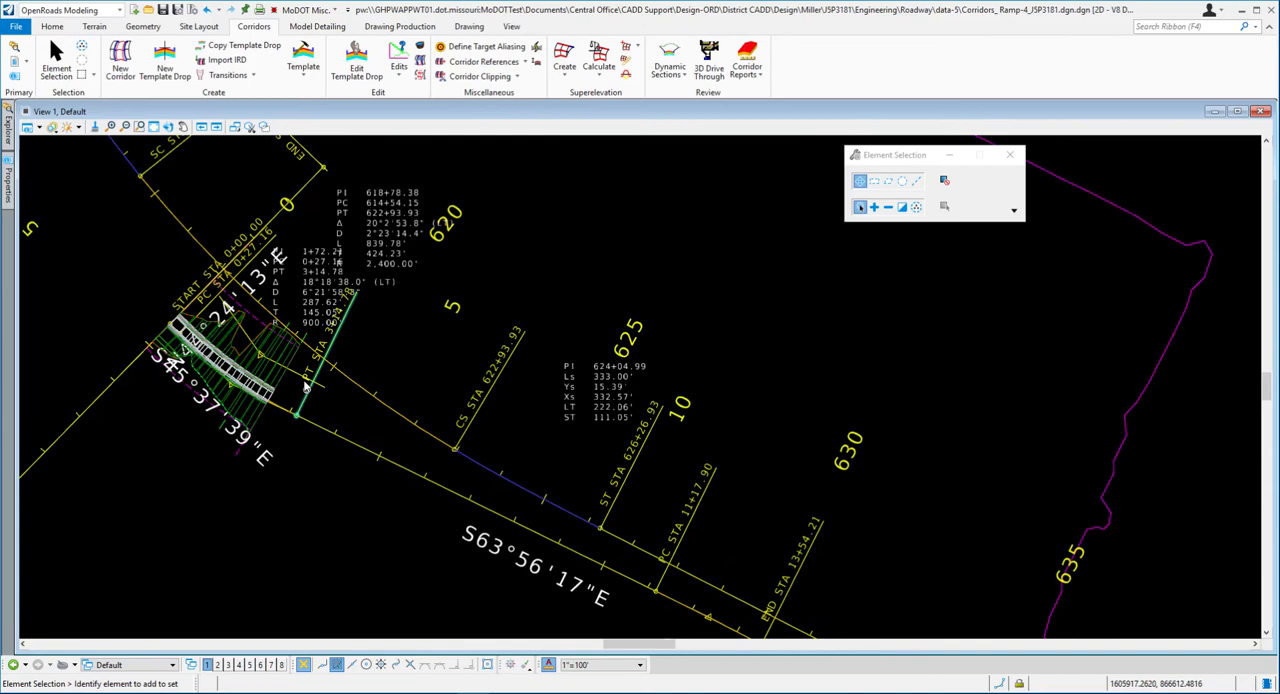
{"action": "scroll", "coordinate": [320, 298], "scroll_direction": "down", "scroll_amount": 1}
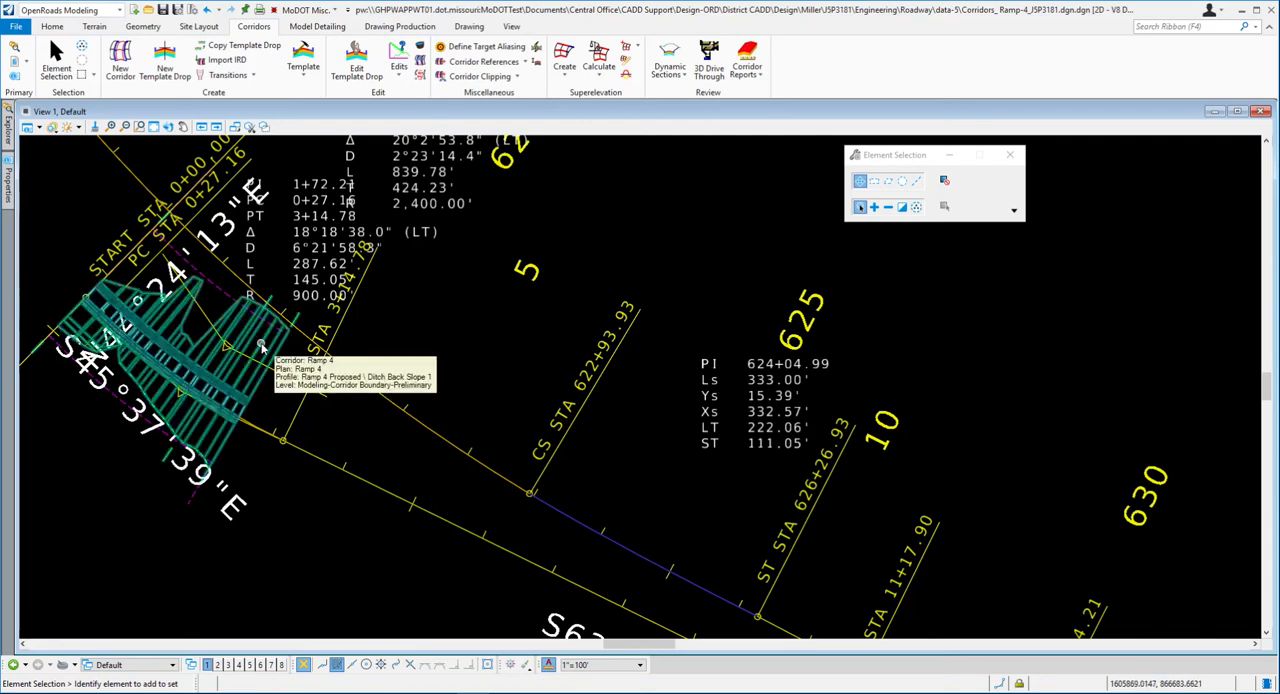
{"action": "left_click", "coordinate": [262, 346]}
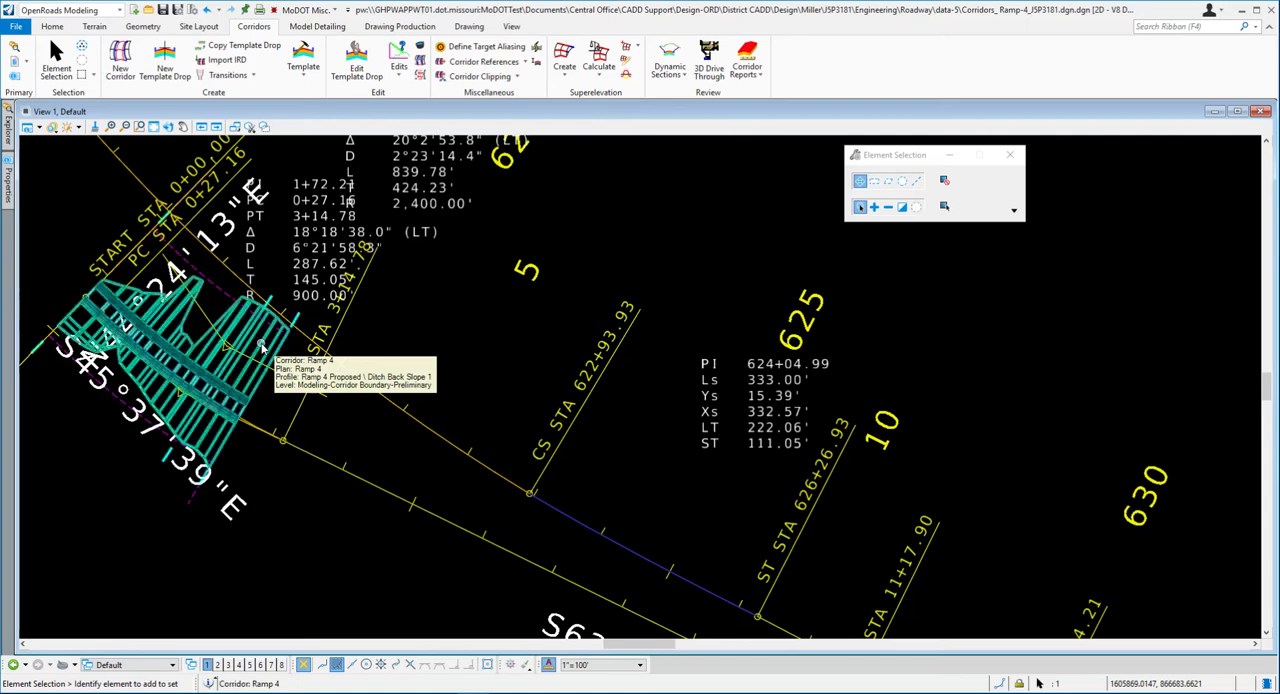
{"action": "mouse_move", "coordinate": [265, 341]}
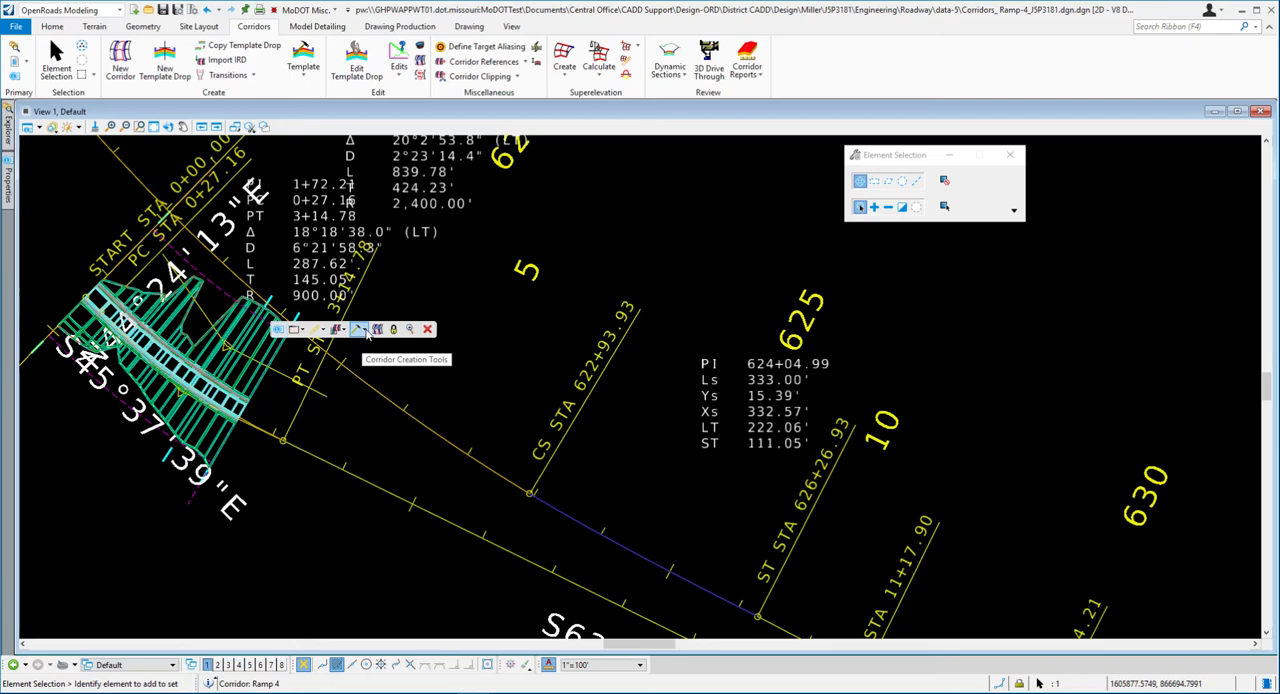
{"action": "left_click", "coordinate": [366, 333]}
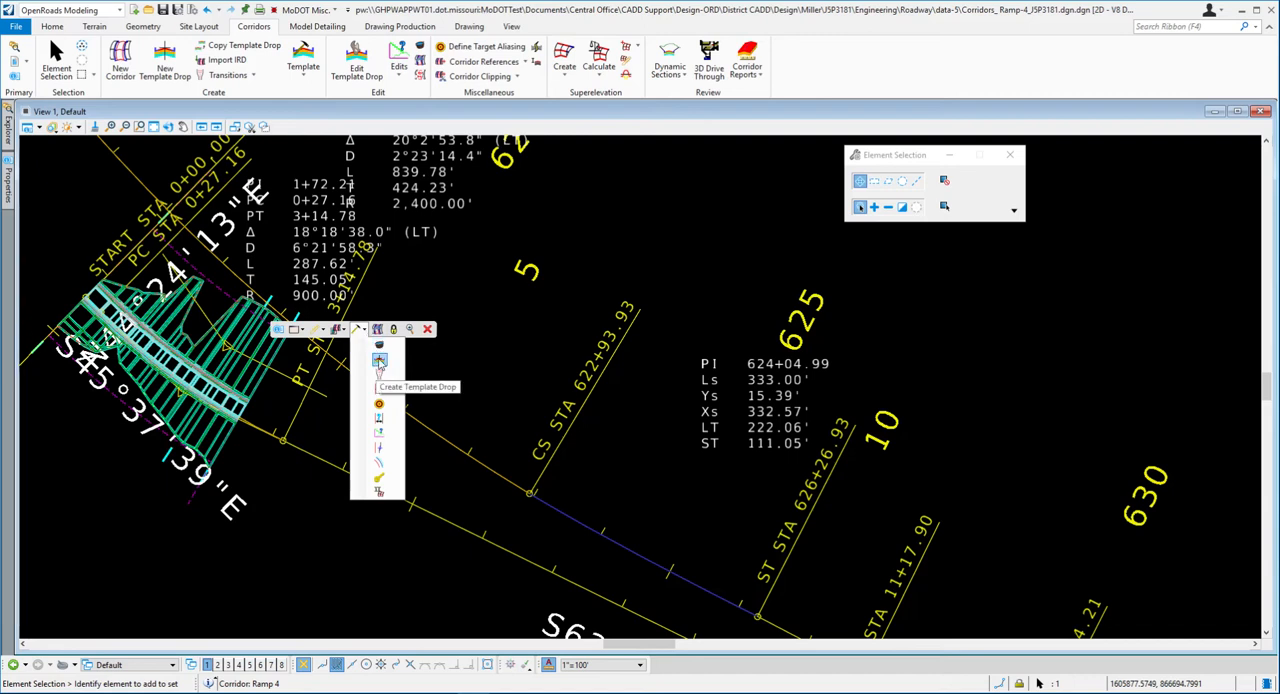
{"action": "left_click", "coordinate": [379, 362]}
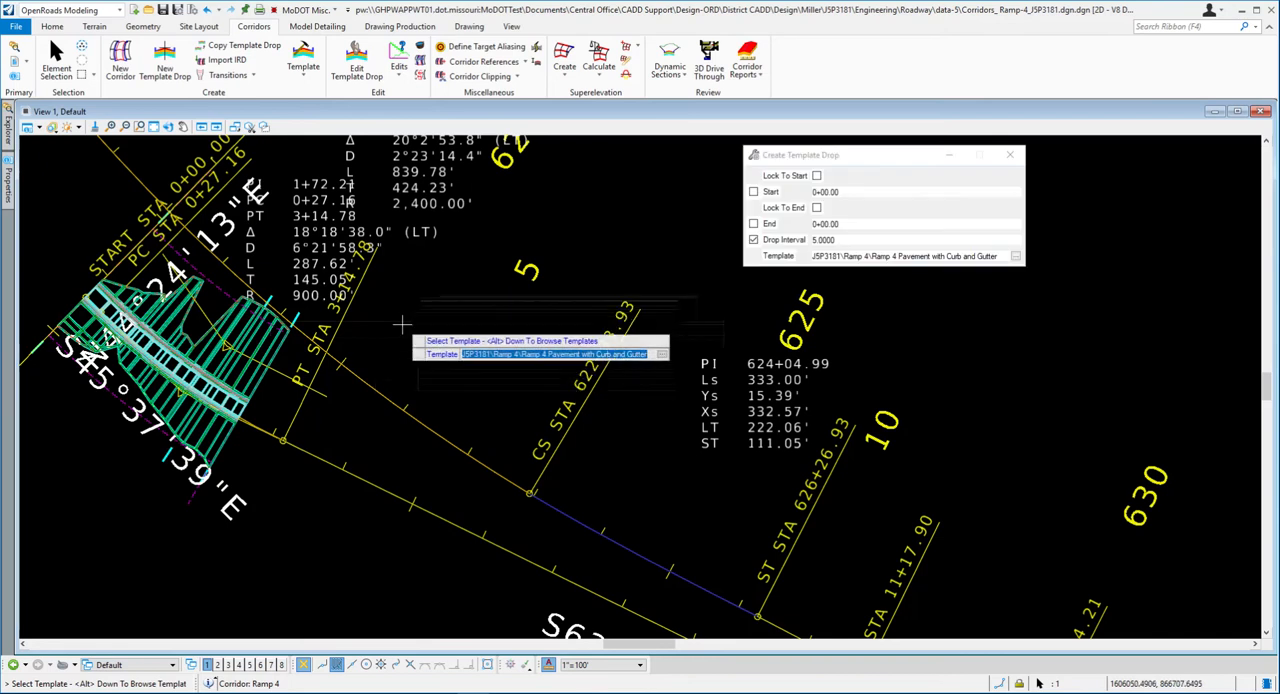
{"action": "scroll", "coordinate": [300, 440], "scroll_direction": "down", "scroll_amount": 1}
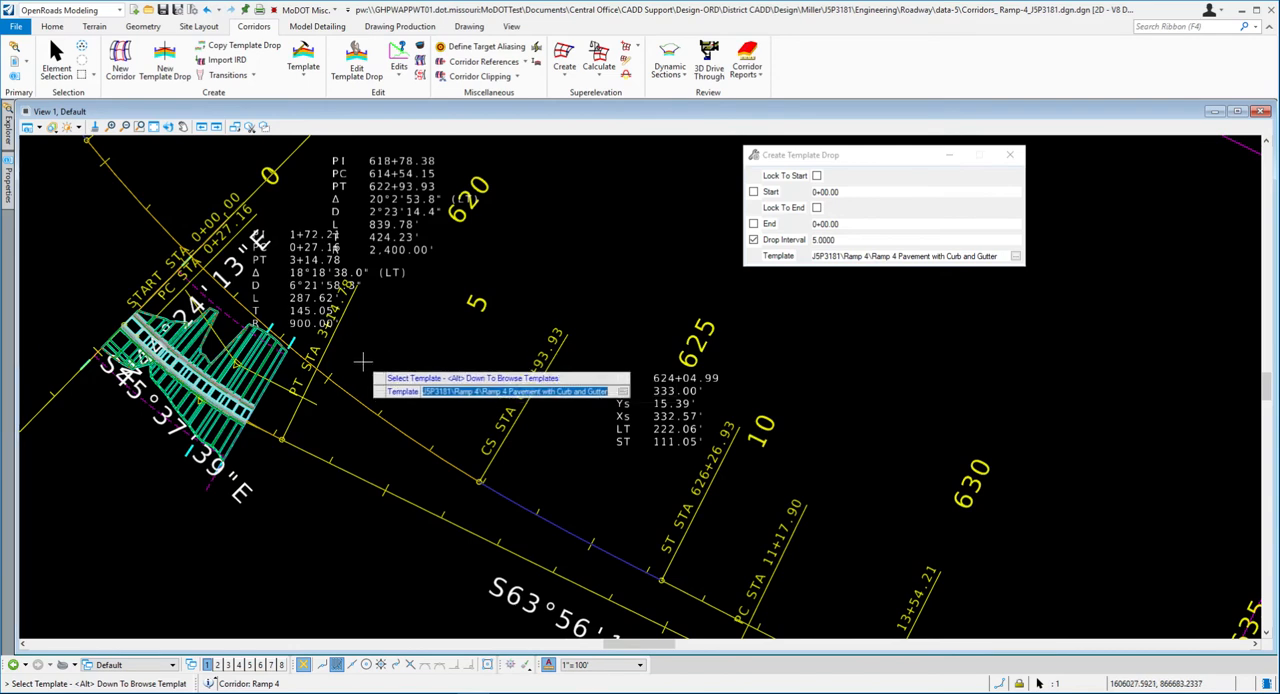
- Switch to Word and read exercise step 15 for the second template drop's template, stations, interval and transition settings
{"action": "key", "text": "alt+Tab"}
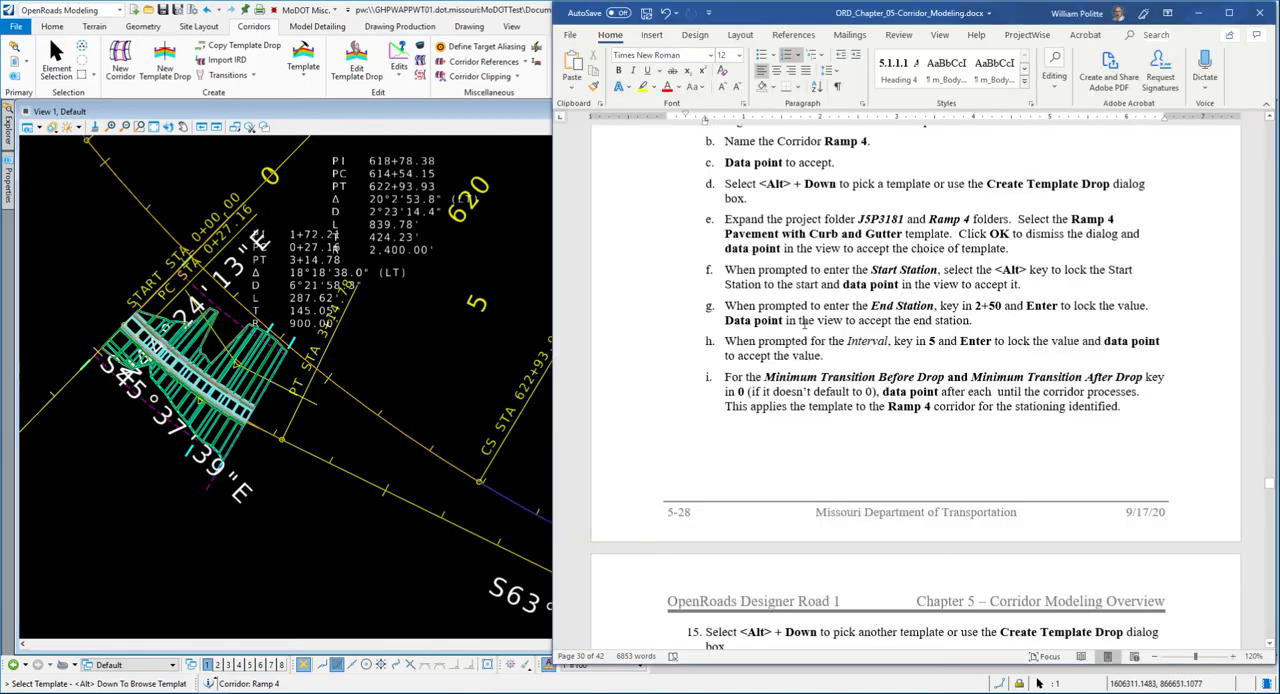
{"action": "scroll", "coordinate": [803, 322], "scroll_direction": "down", "scroll_amount": 5}
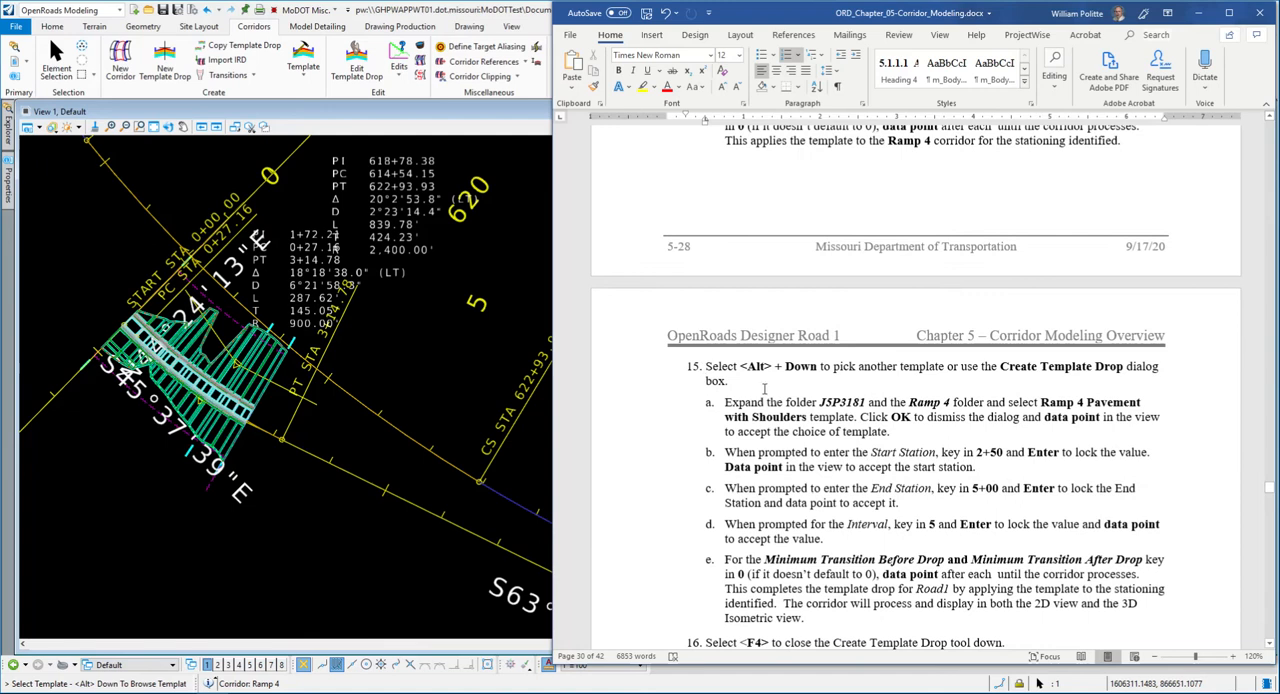
{"action": "scroll", "coordinate": [764, 388], "scroll_direction": "down", "scroll_amount": 3}
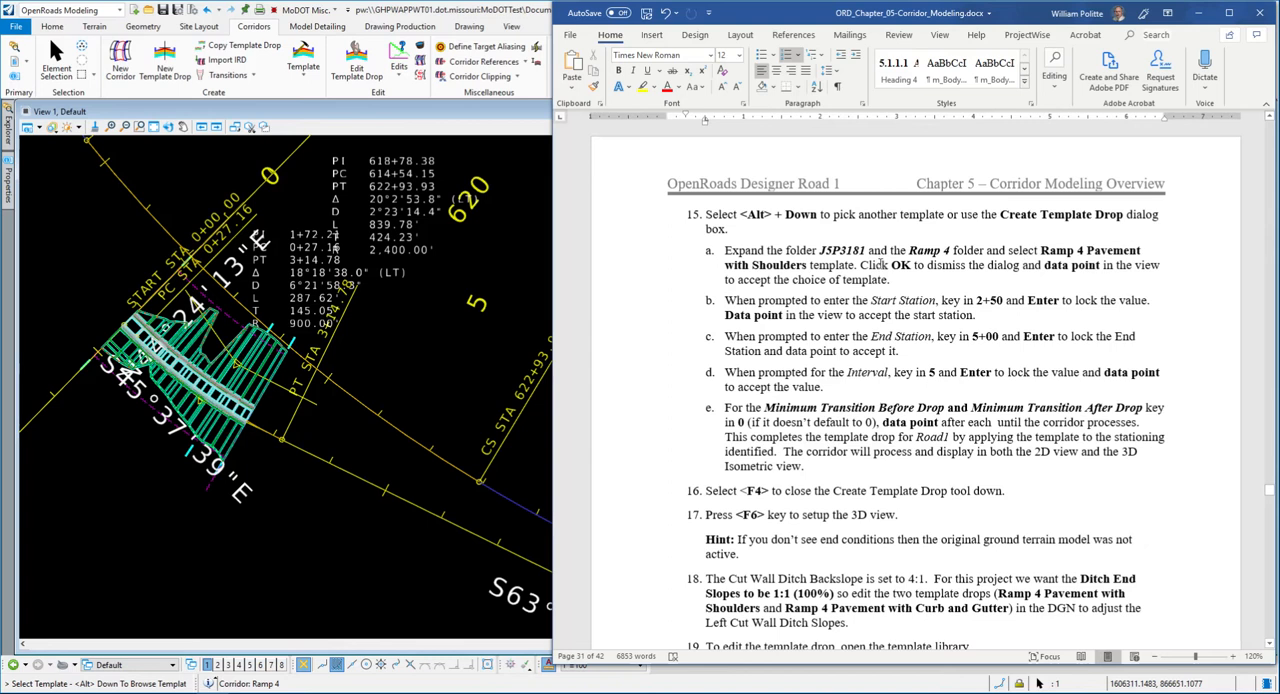
{"action": "scroll", "coordinate": [960, 260], "scroll_direction": "down", "scroll_amount": 2}
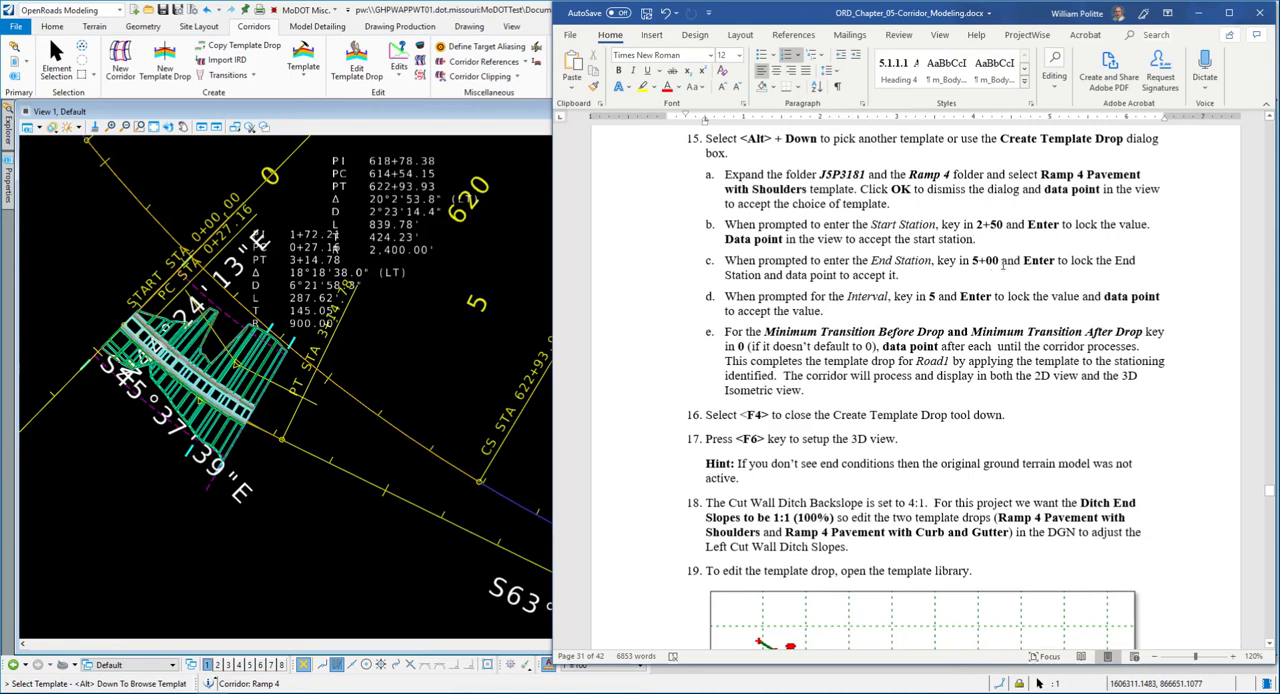
{"action": "scroll", "coordinate": [900, 280], "scroll_direction": "down", "scroll_amount": 1}
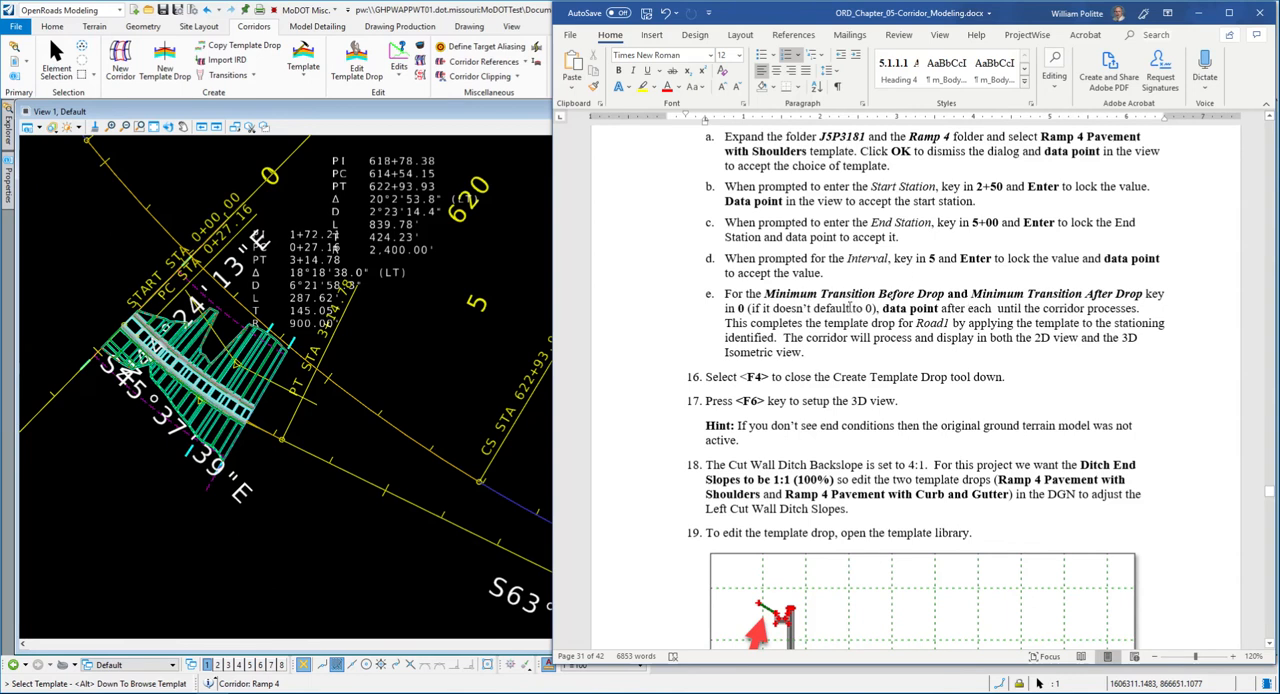
{"action": "scroll", "coordinate": [848, 309], "scroll_direction": "up", "scroll_amount": 1}
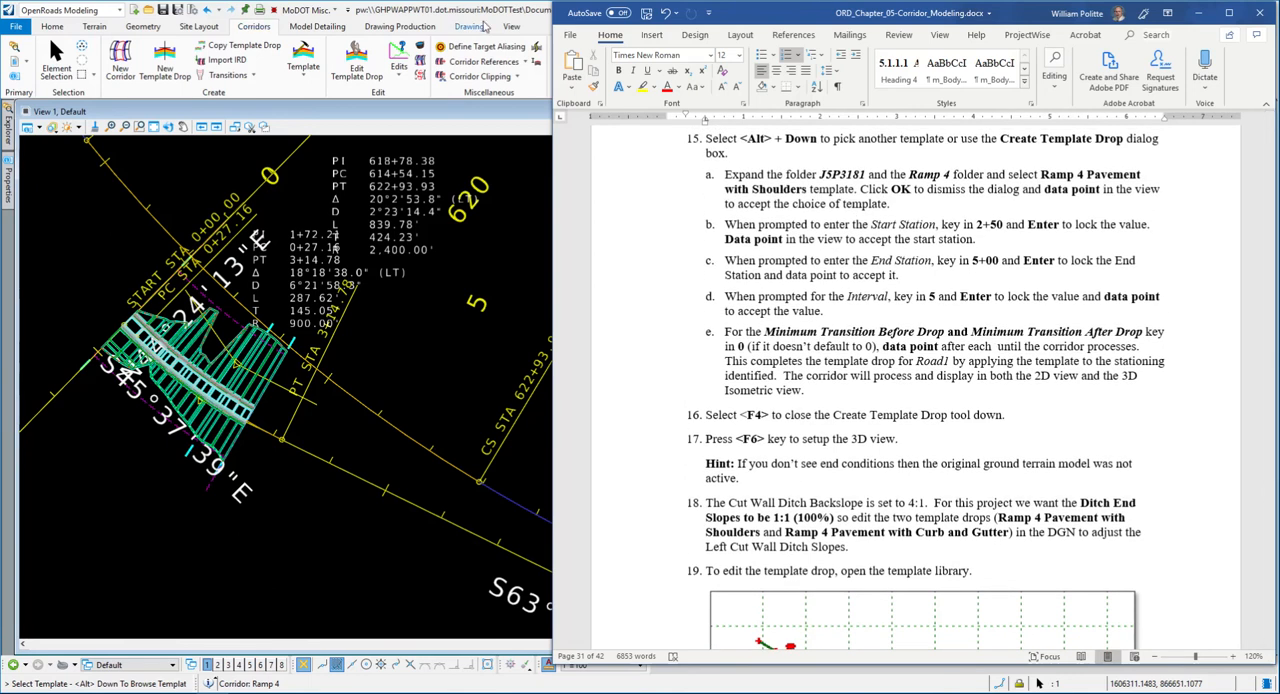
- Return to OpenRoads Designer, pick the Ramp 4 Pavement with Shoulders template from the J5P3181 project's Ramp 4 folder and accept it
{"action": "double_click", "coordinate": [481, 17]}
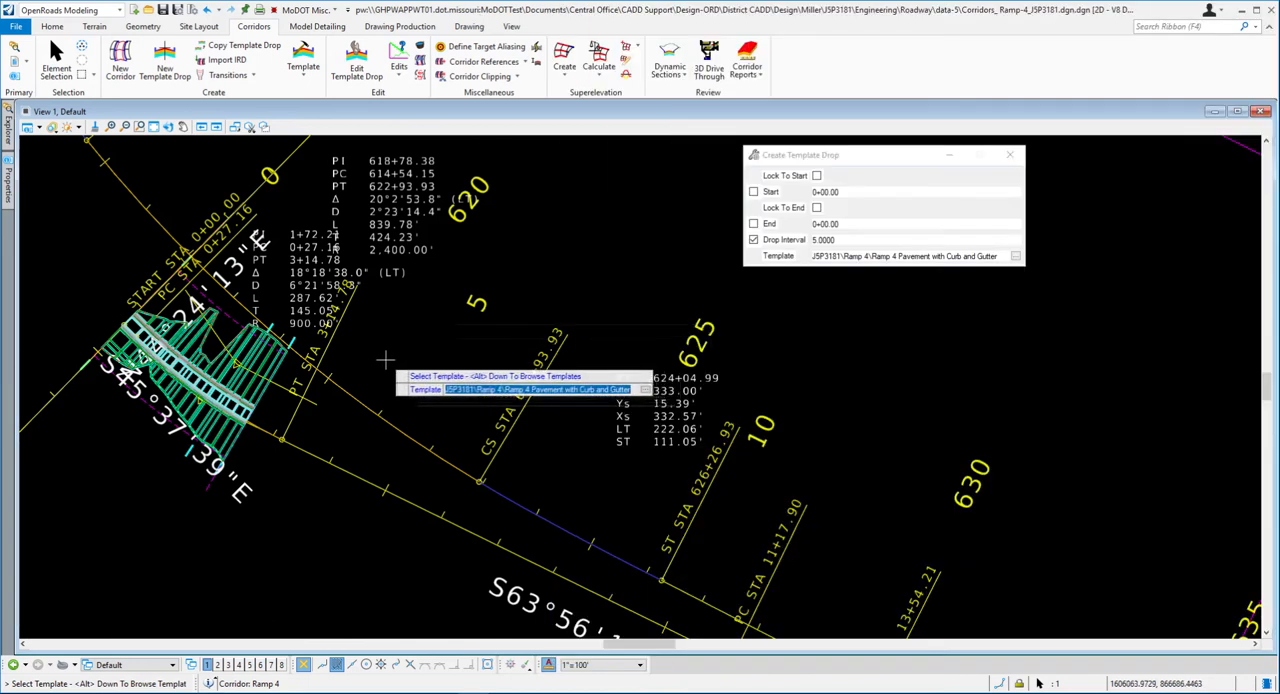
{"action": "key", "text": "alt+Down"}
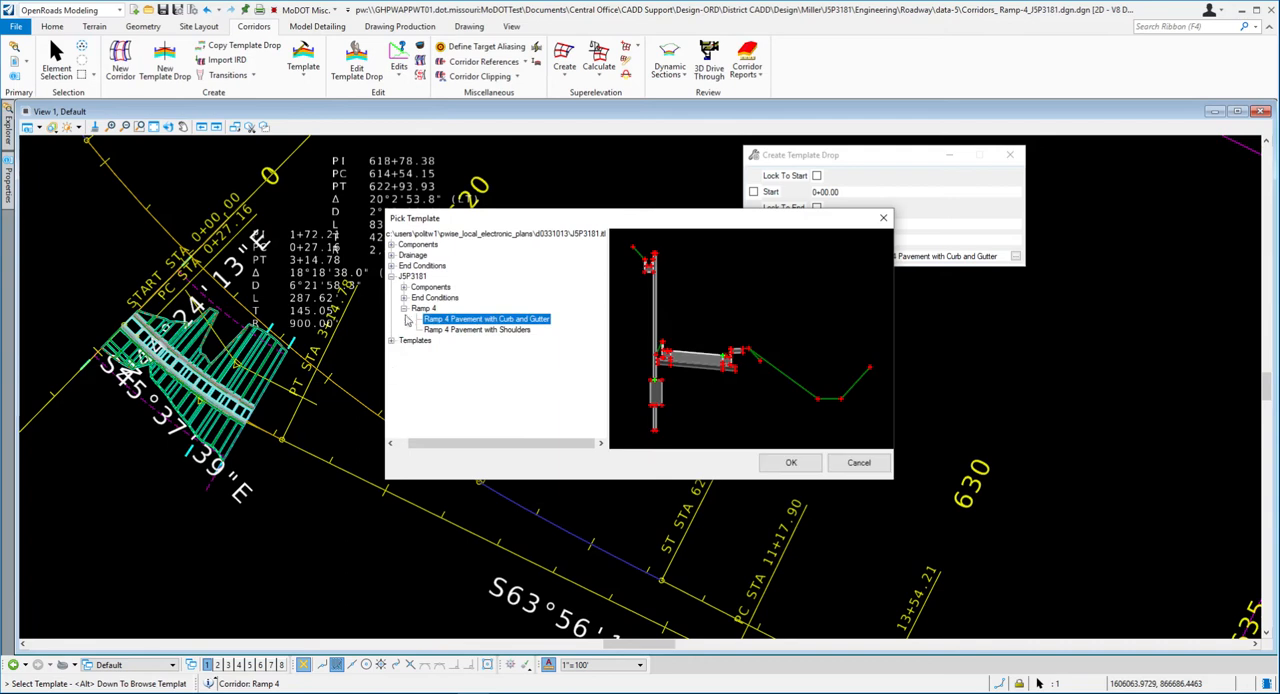
{"action": "left_click", "coordinate": [486, 330]}
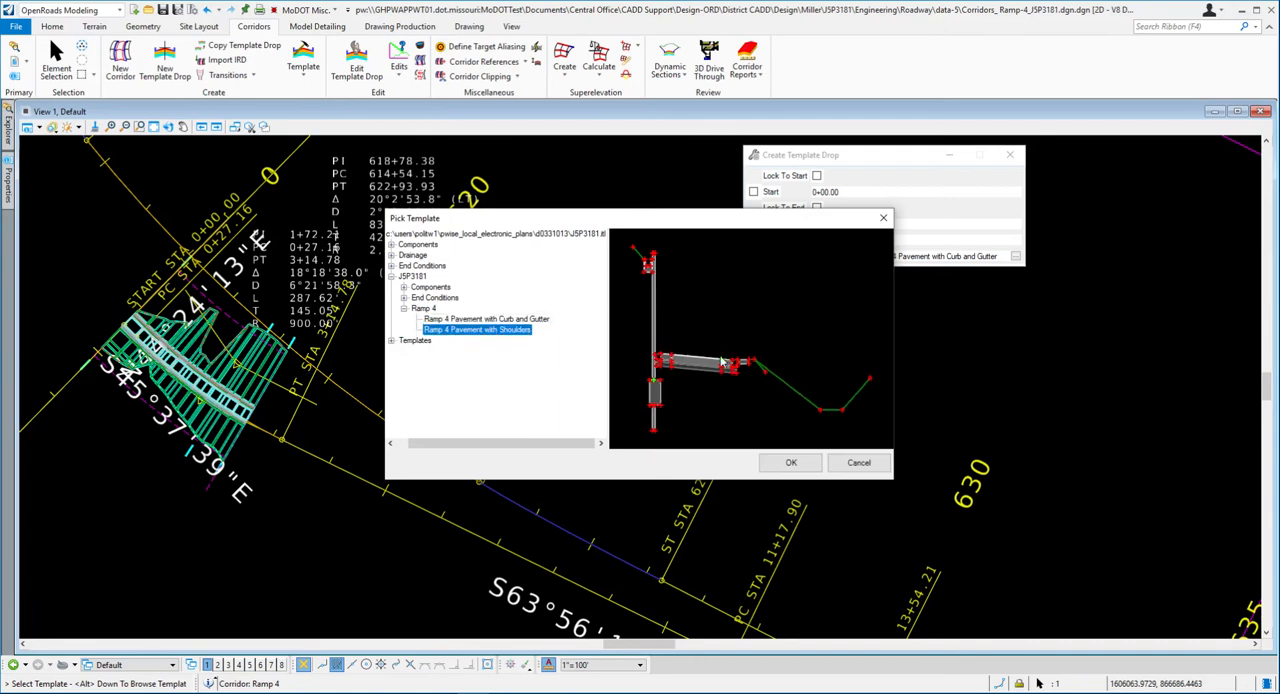
{"action": "left_click", "coordinate": [771, 462]}
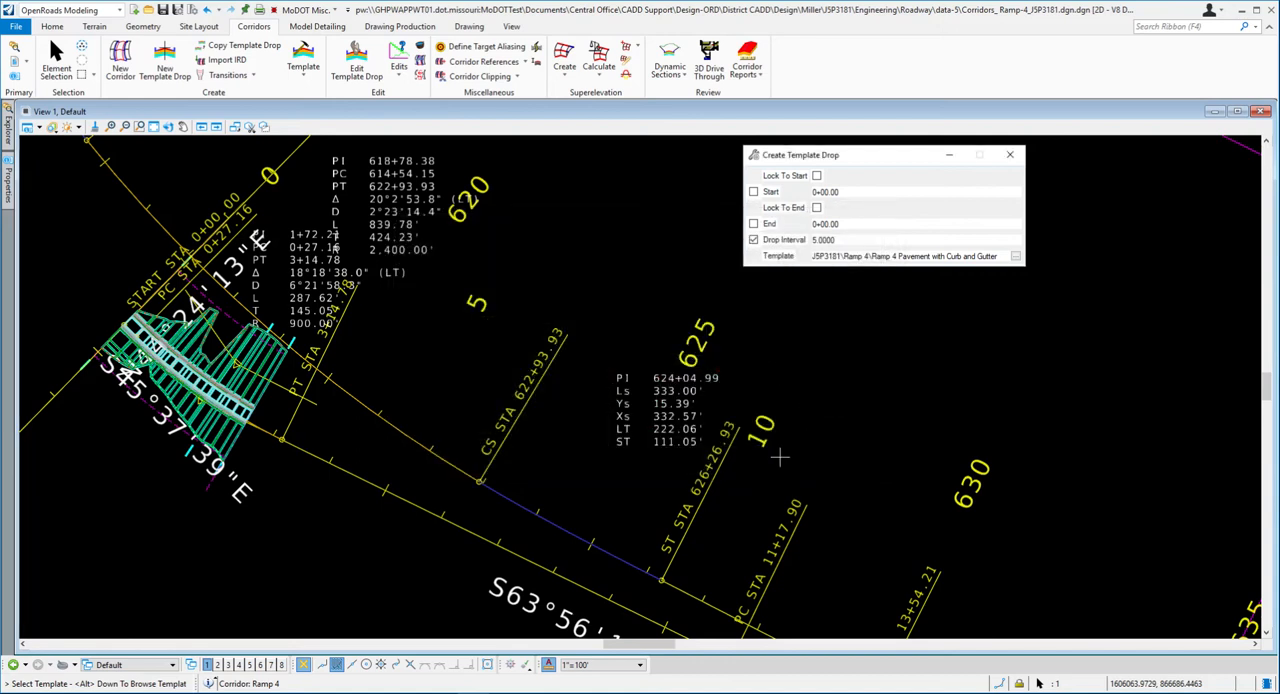
{"action": "left_click", "coordinate": [406, 342]}
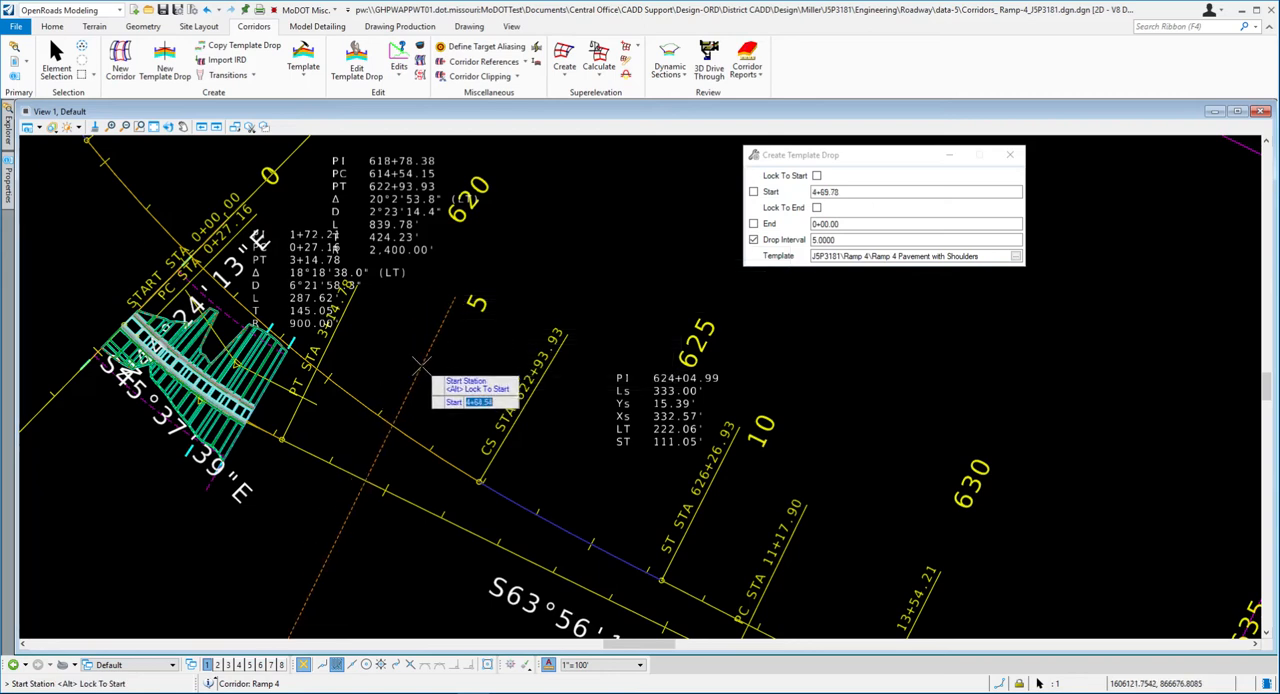
- Lock the second template drop's start station at 2+50 and accept it
{"action": "type", "text": "2450"}
{"action": "key", "text": "Return"}
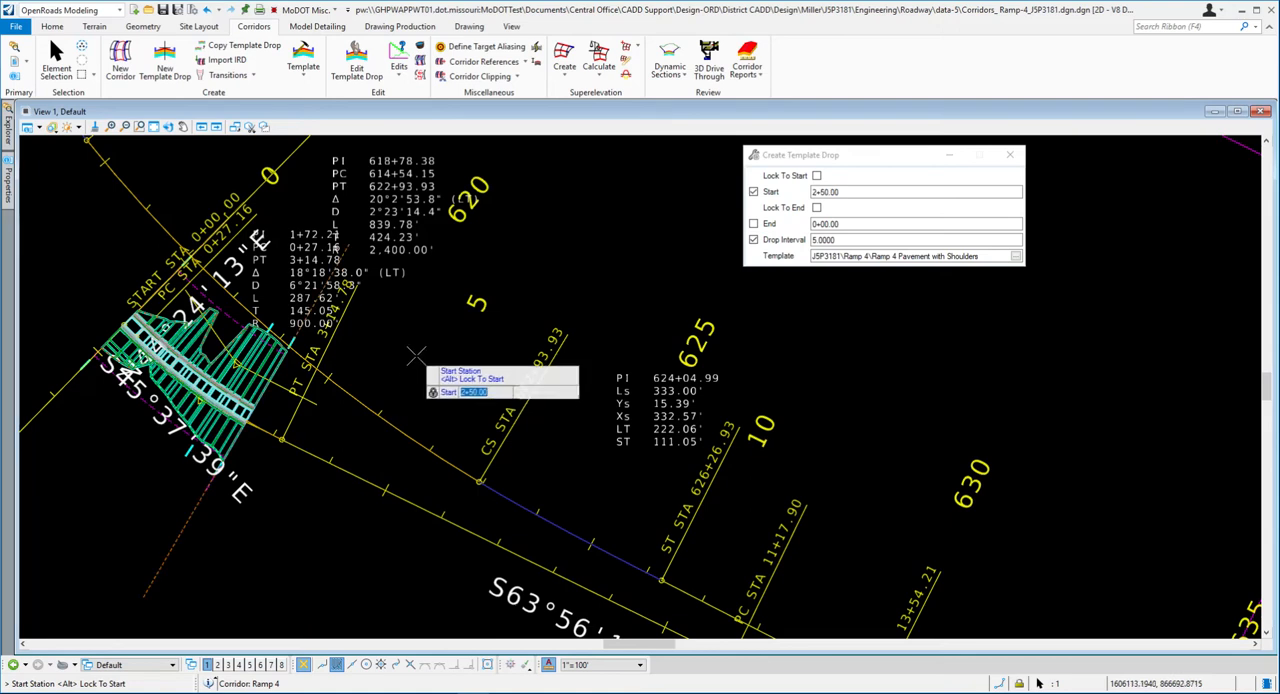
{"action": "left_click", "coordinate": [421, 381]}
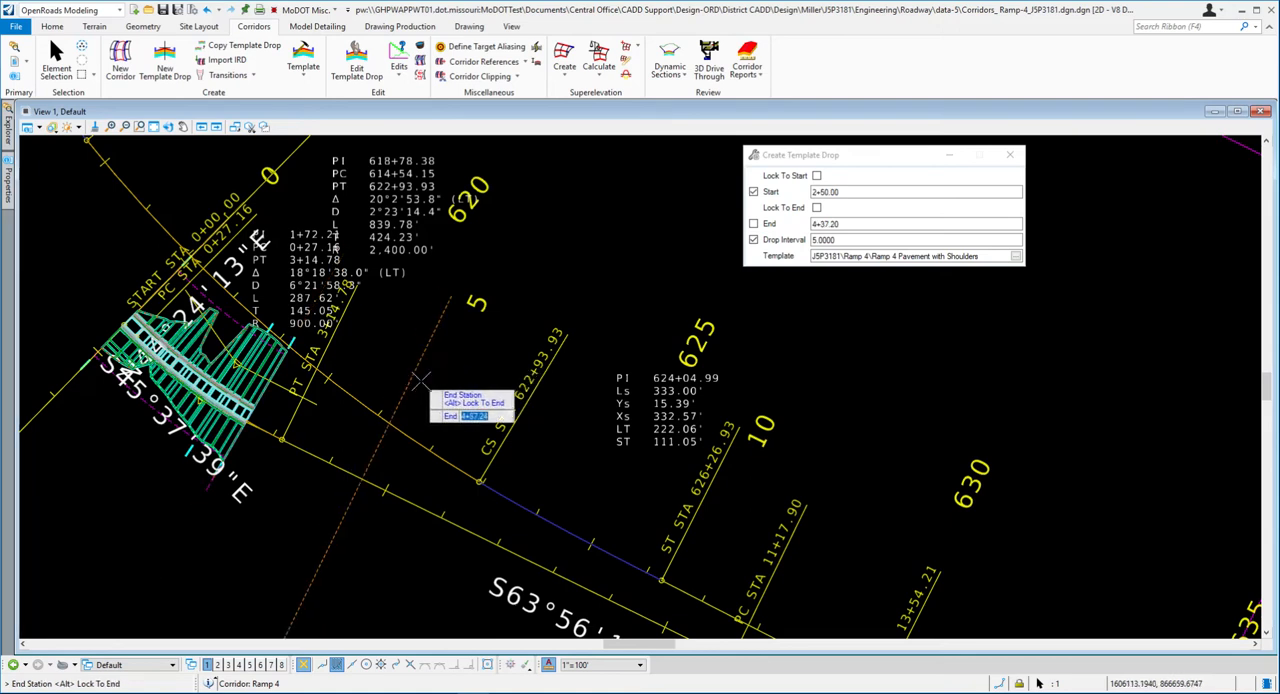
- Lock the end station at 5+00, accept the drop interval of 5 to process the drop, and end the command
{"action": "type", "text": "5+00"}
{"action": "key", "text": "Return"}
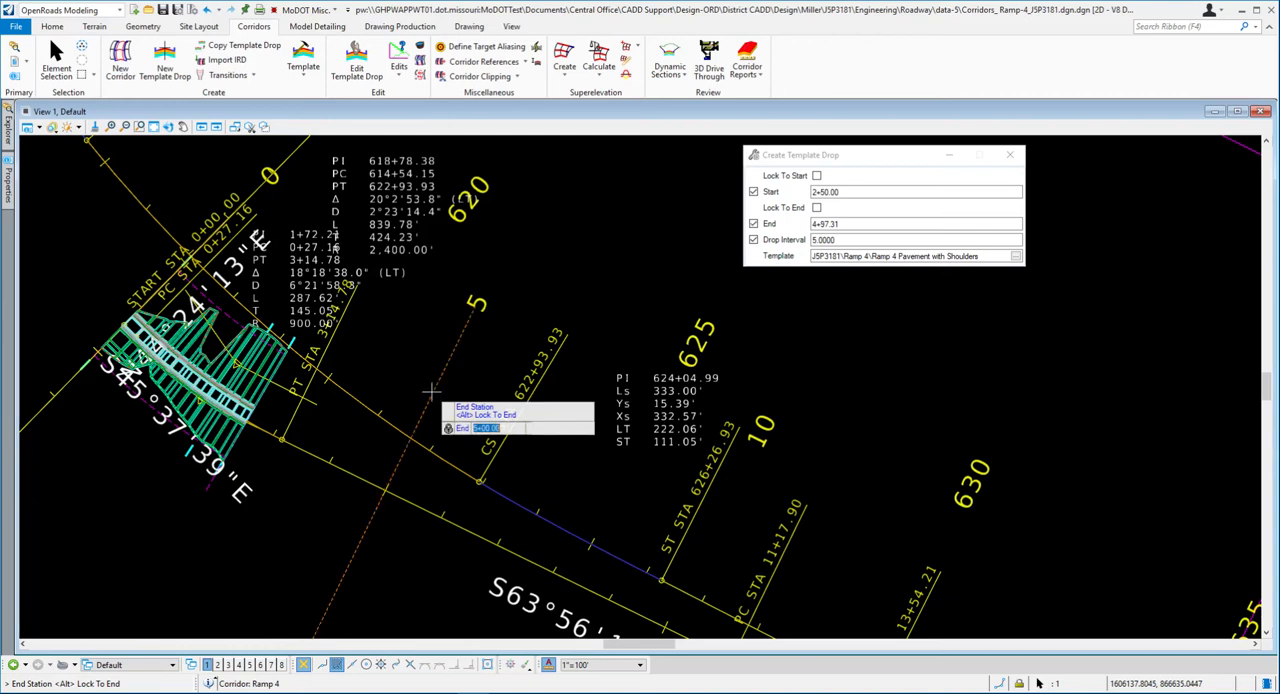
{"action": "left_click", "coordinate": [399, 345]}
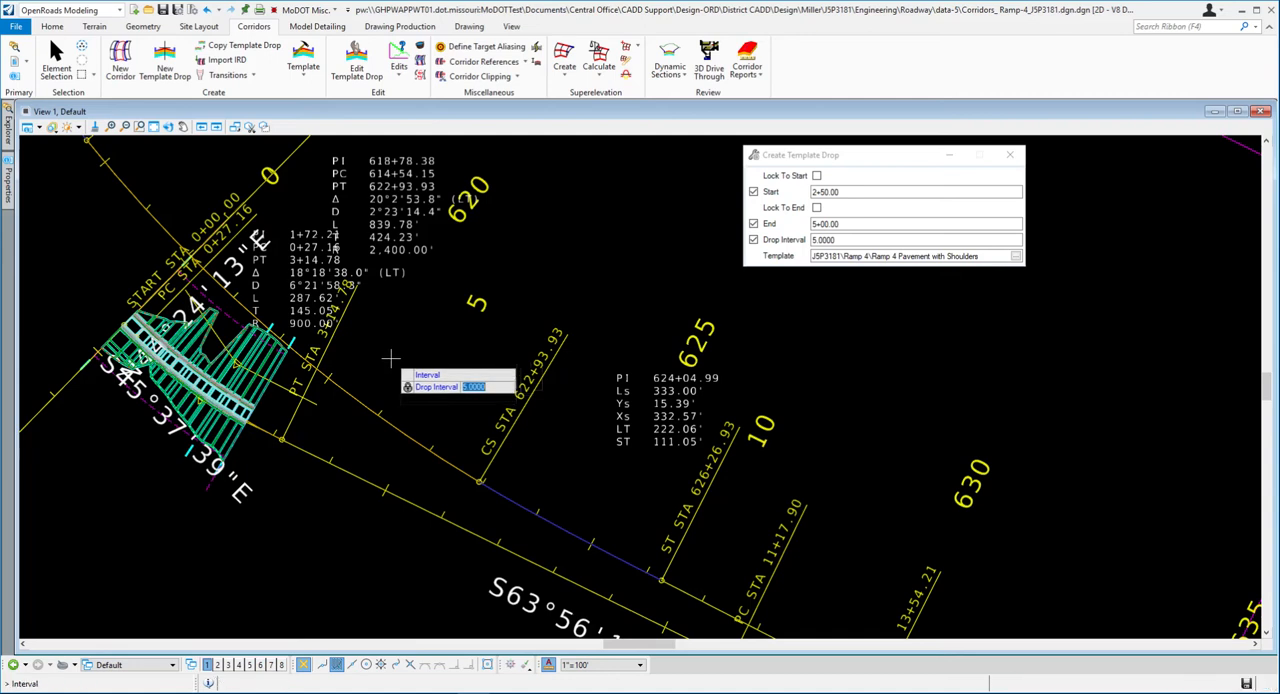
{"action": "left_click", "coordinate": [390, 357]}
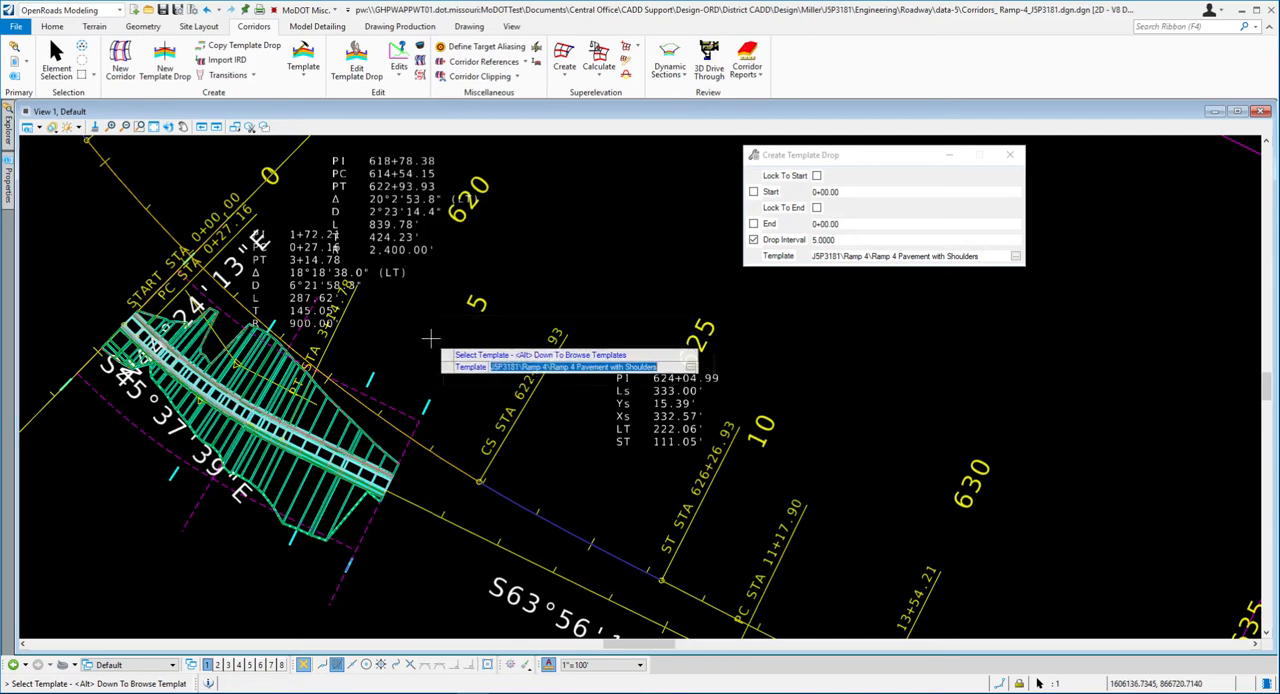
{"action": "key", "text": "Escape"}
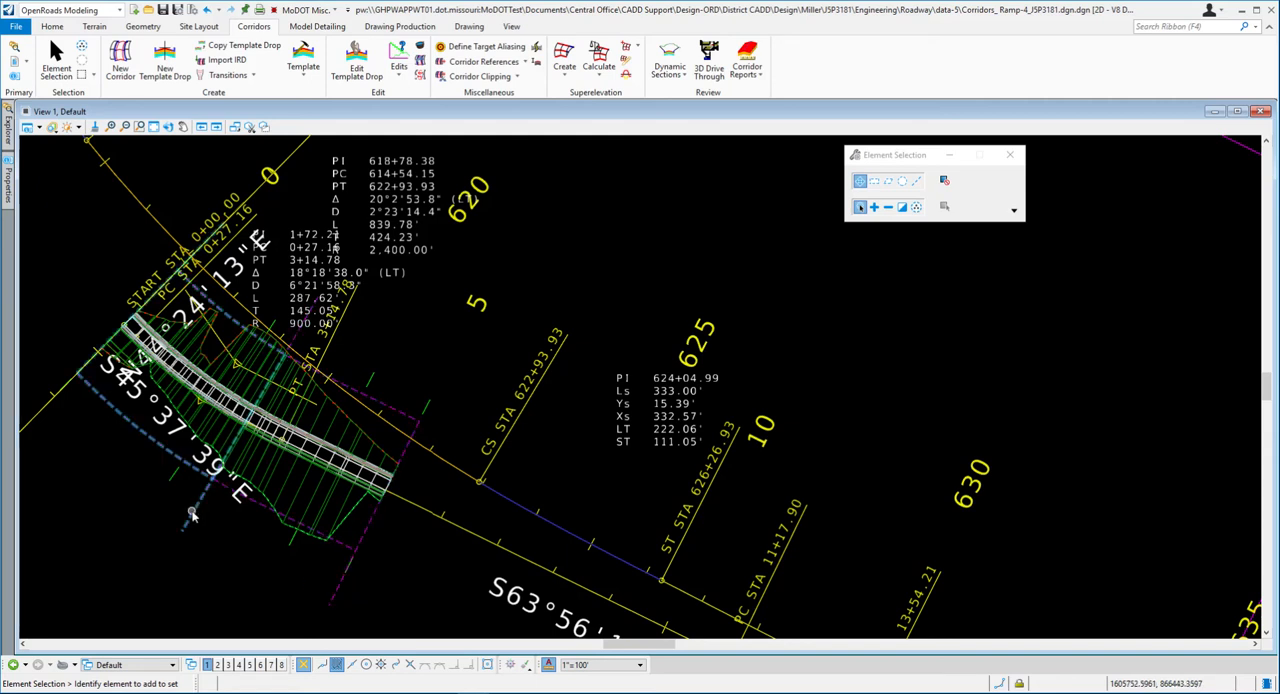
- Open the curb-and-gutter template drop for editing from its range outline, view its template, and cancel without changes
{"action": "left_click", "coordinate": [196, 402]}
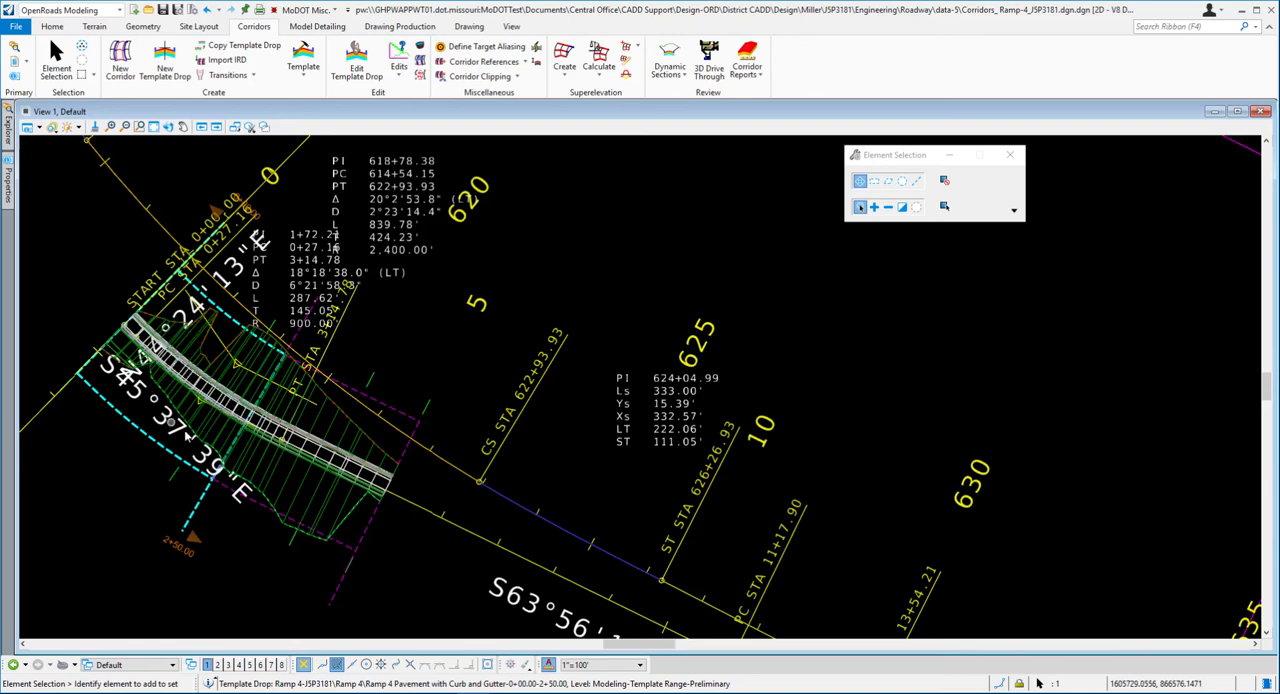
{"action": "mouse_move", "coordinate": [196, 514]}
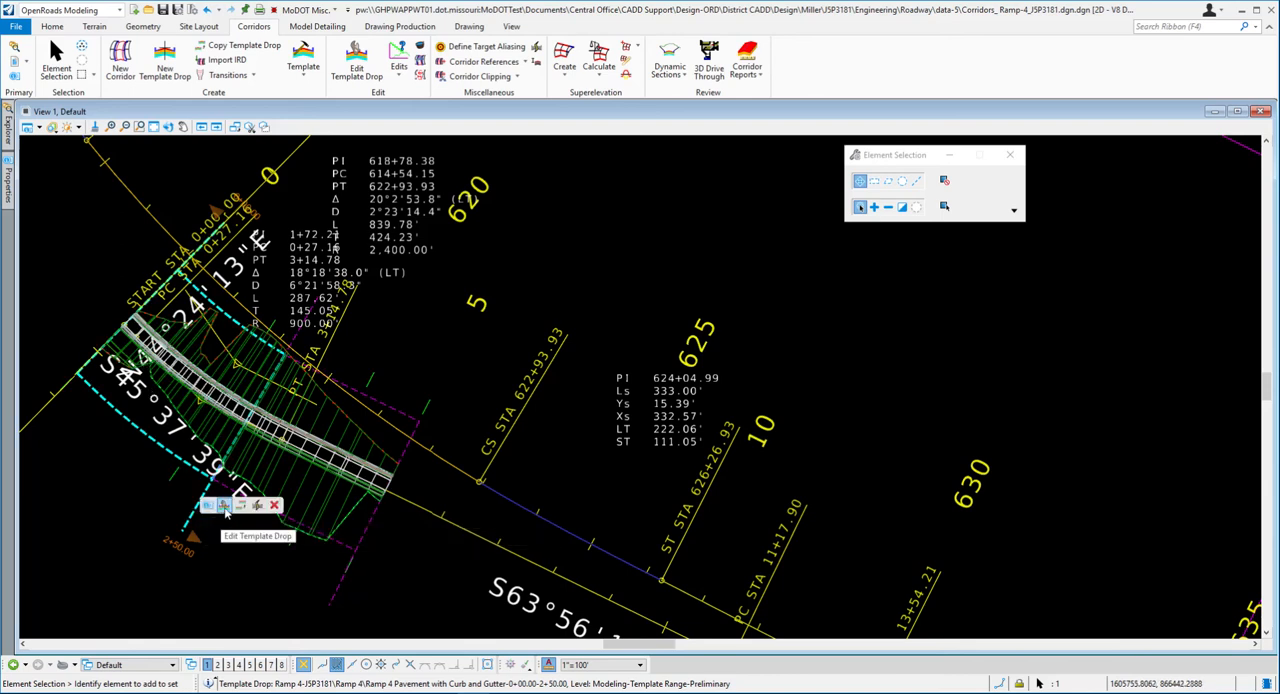
{"action": "left_click", "coordinate": [224, 506]}
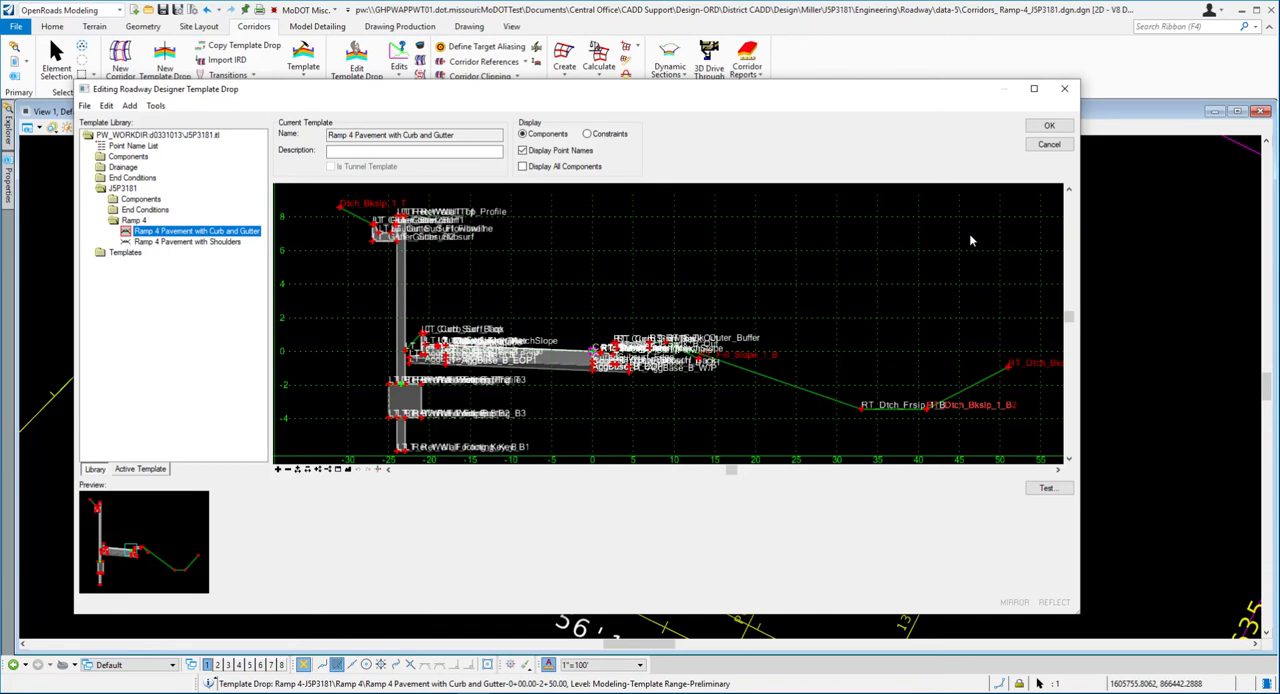
{"action": "left_click", "coordinate": [1049, 144]}
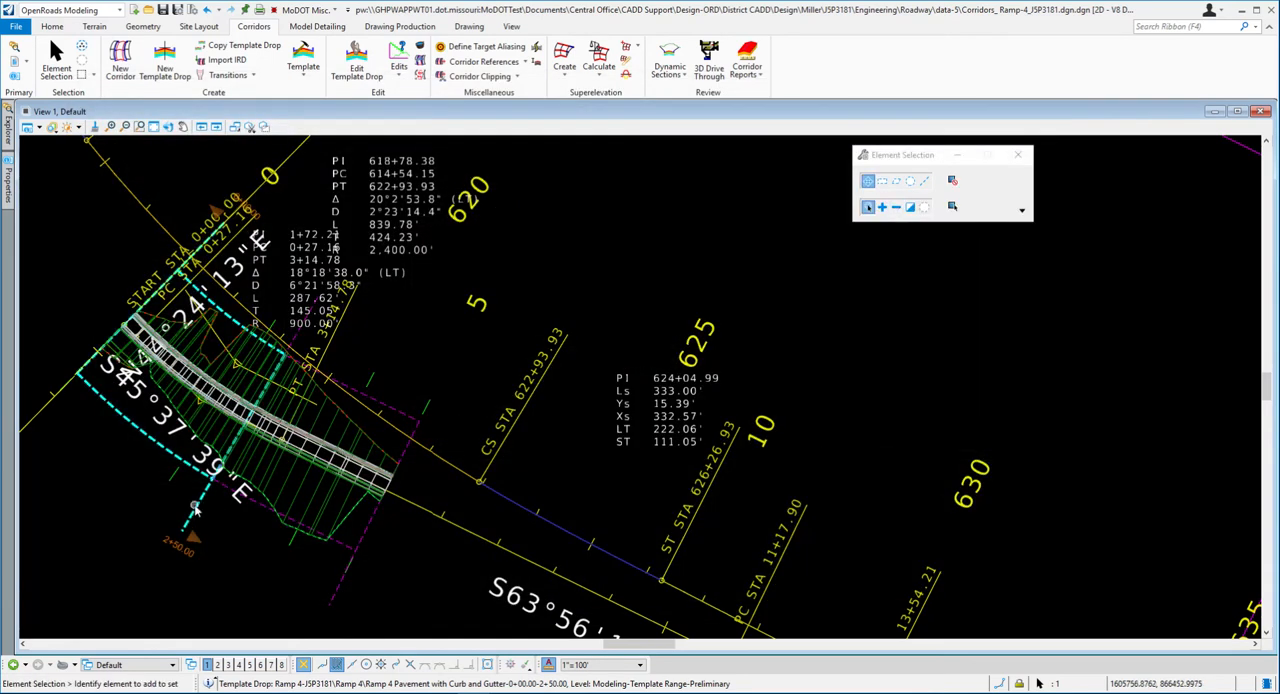
- Select the whole Ramp 4 corridor by one of its corridor handles beside the second drop, and clear the selection
{"action": "mouse_move", "coordinate": [197, 508]}
{"action": "mouse_move", "coordinate": [210, 492]}
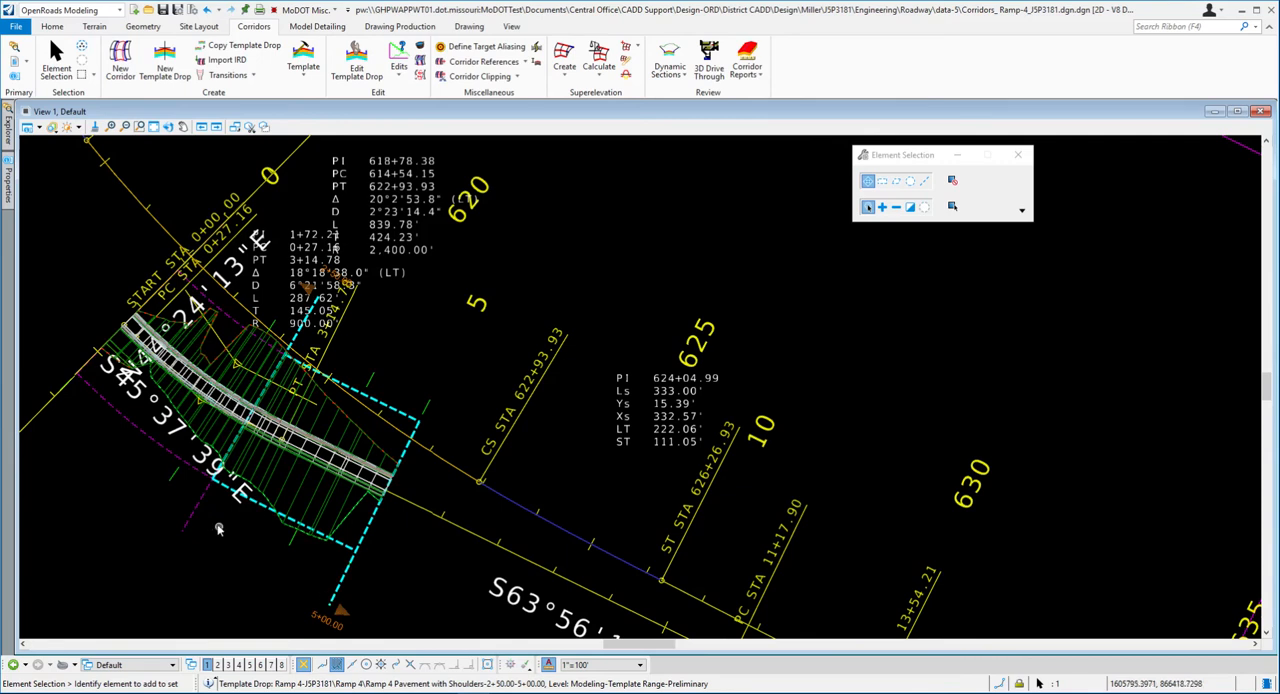
{"action": "left_click", "coordinate": [290, 545]}
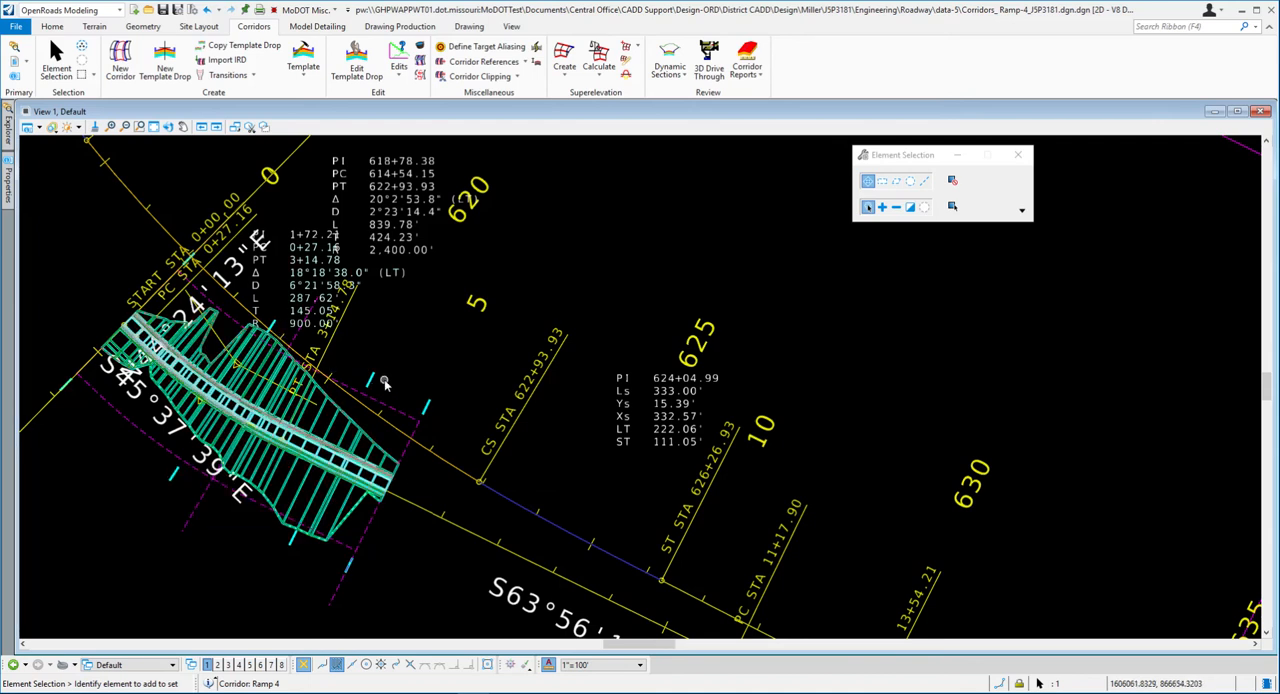
{"action": "left_click", "coordinate": [445, 363]}
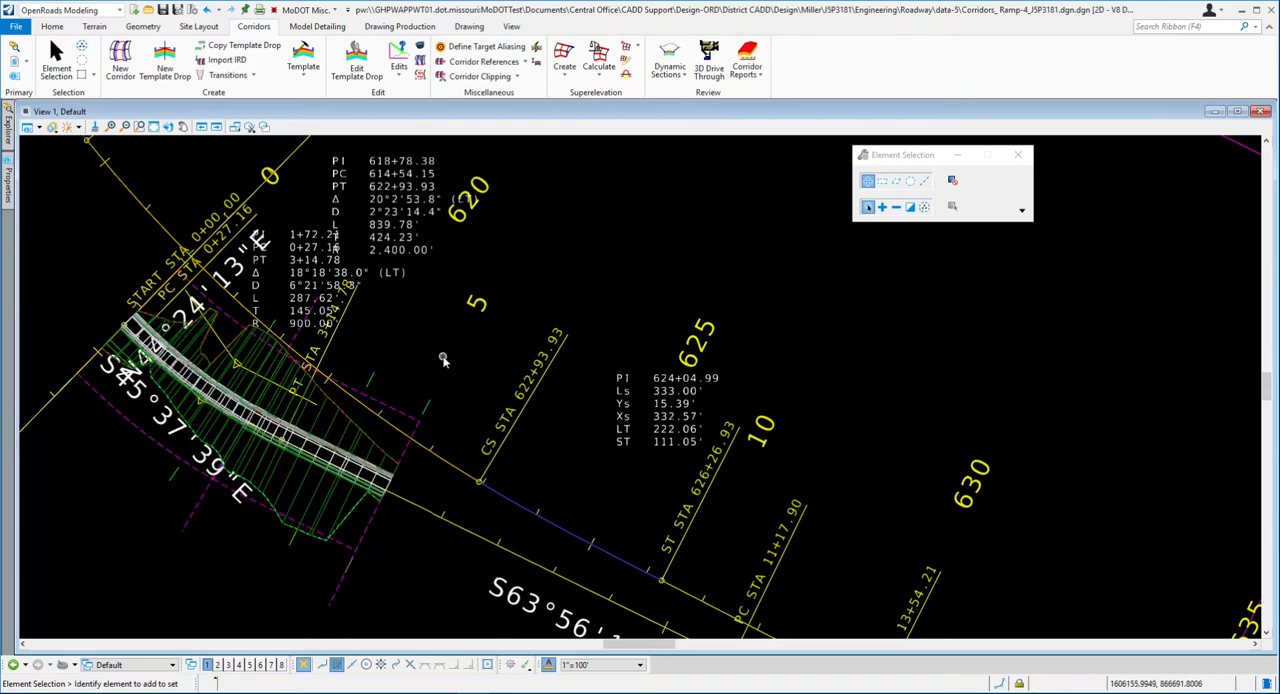
- Switch to Word and read exercise steps 16 to 19 on the 3D view setup and the ditch slope edits
{"action": "key", "text": "alt+Tab"}
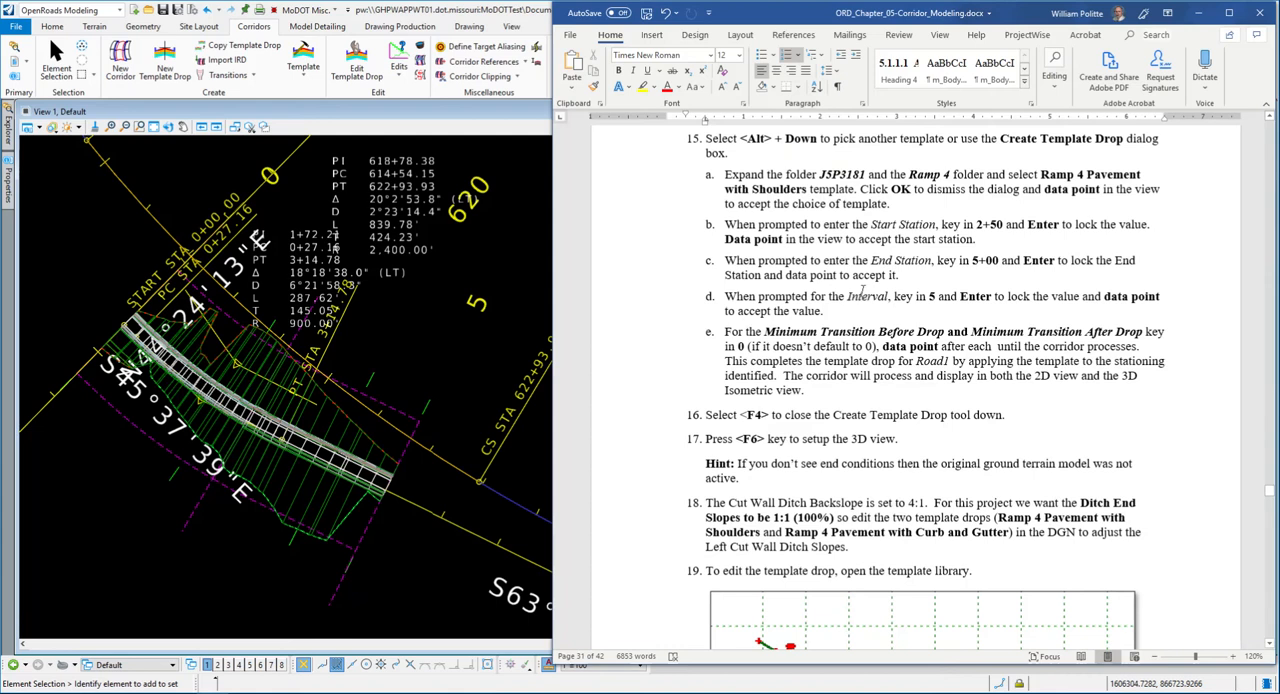
{"action": "scroll", "coordinate": [862, 296], "scroll_direction": "down", "scroll_amount": 1}
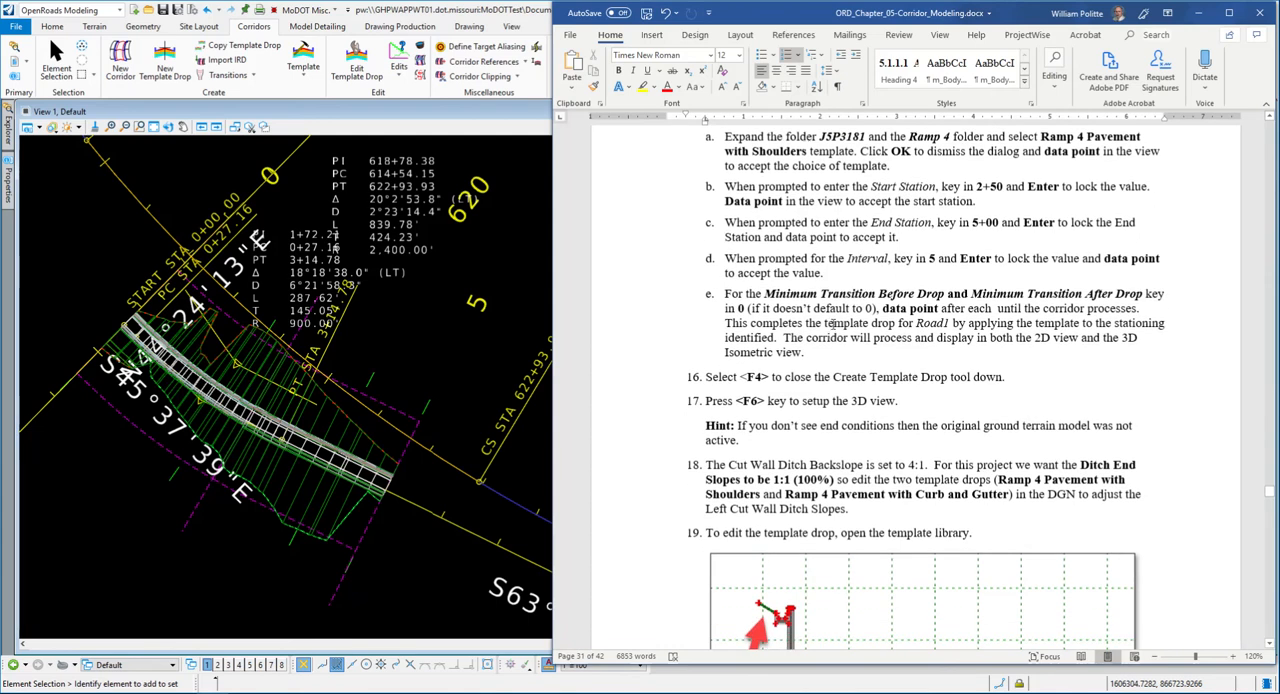
{"action": "scroll", "coordinate": [818, 316], "scroll_direction": "down", "scroll_amount": 2}
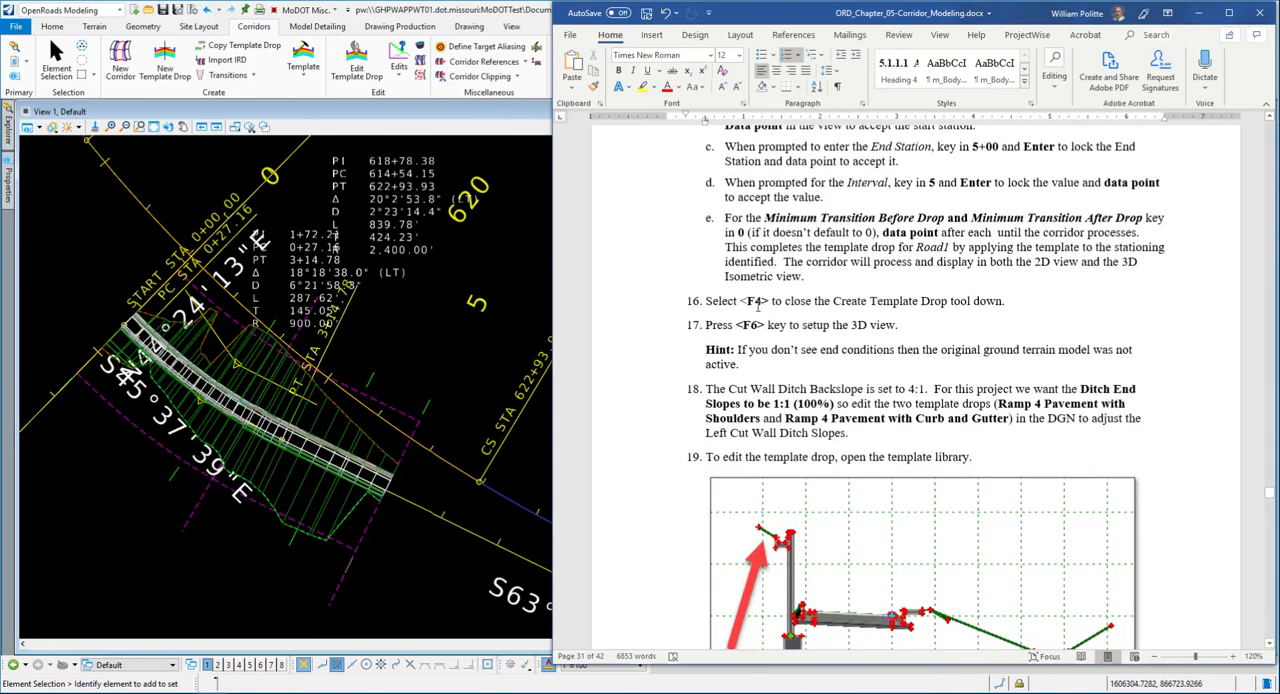
{"action": "scroll", "coordinate": [886, 314], "scroll_direction": "down", "scroll_amount": 2}
{"action": "scroll", "coordinate": [794, 280], "scroll_direction": "down", "scroll_amount": 2}
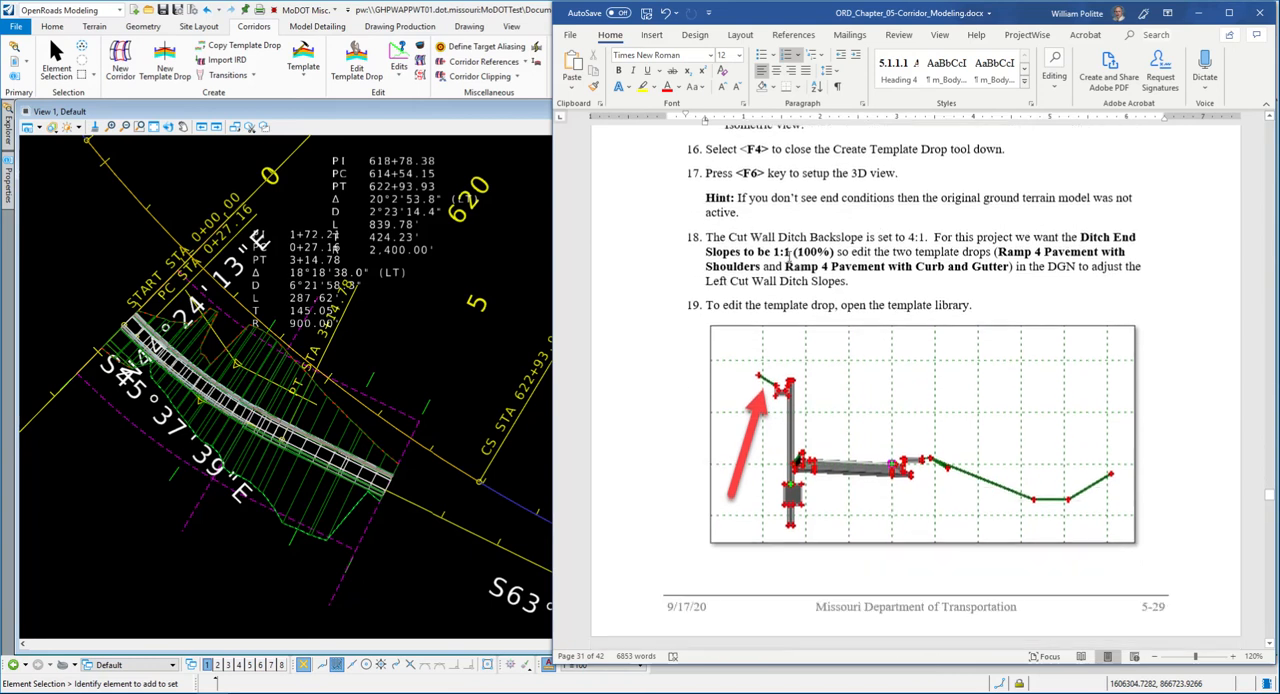
- Switch to OpenRoads Designer, select the Ramp 4 corridor by its handle, and process the corridor
{"action": "scroll", "coordinate": [794, 205], "scroll_direction": "up", "scroll_amount": 1}
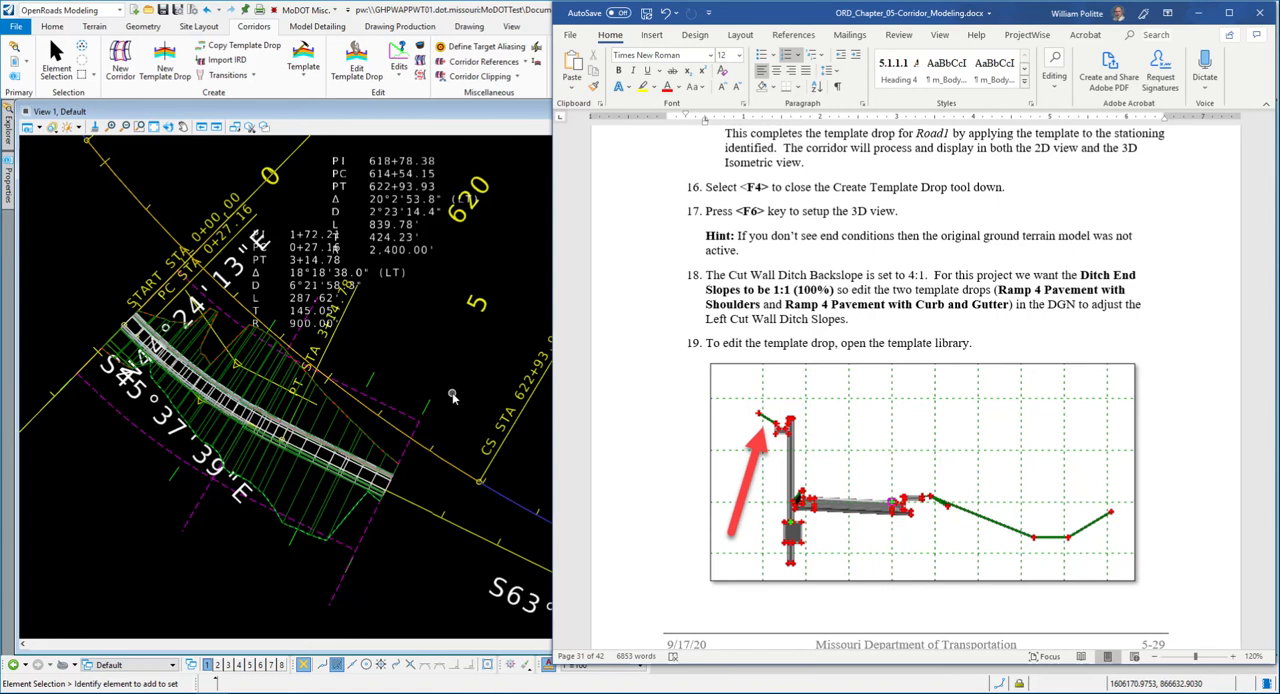
{"action": "scroll", "coordinate": [453, 397], "scroll_direction": "down", "scroll_amount": 5}
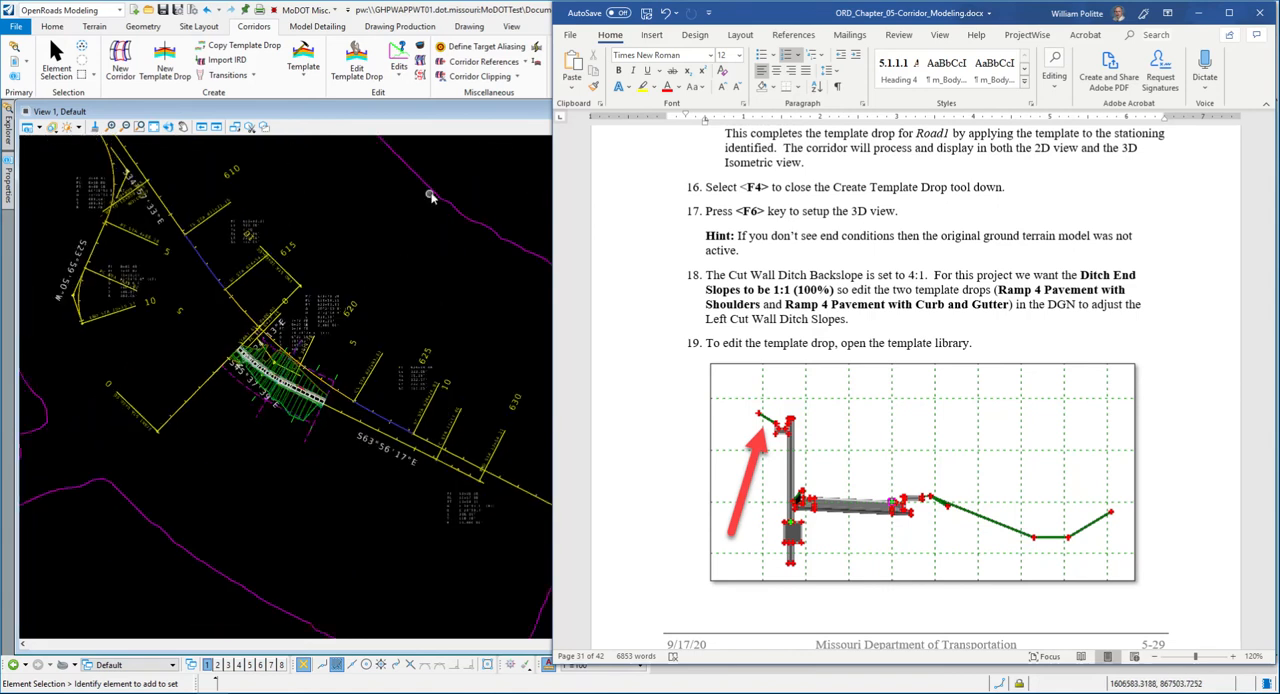
{"action": "scroll", "coordinate": [353, 320], "scroll_direction": "up", "scroll_amount": 6}
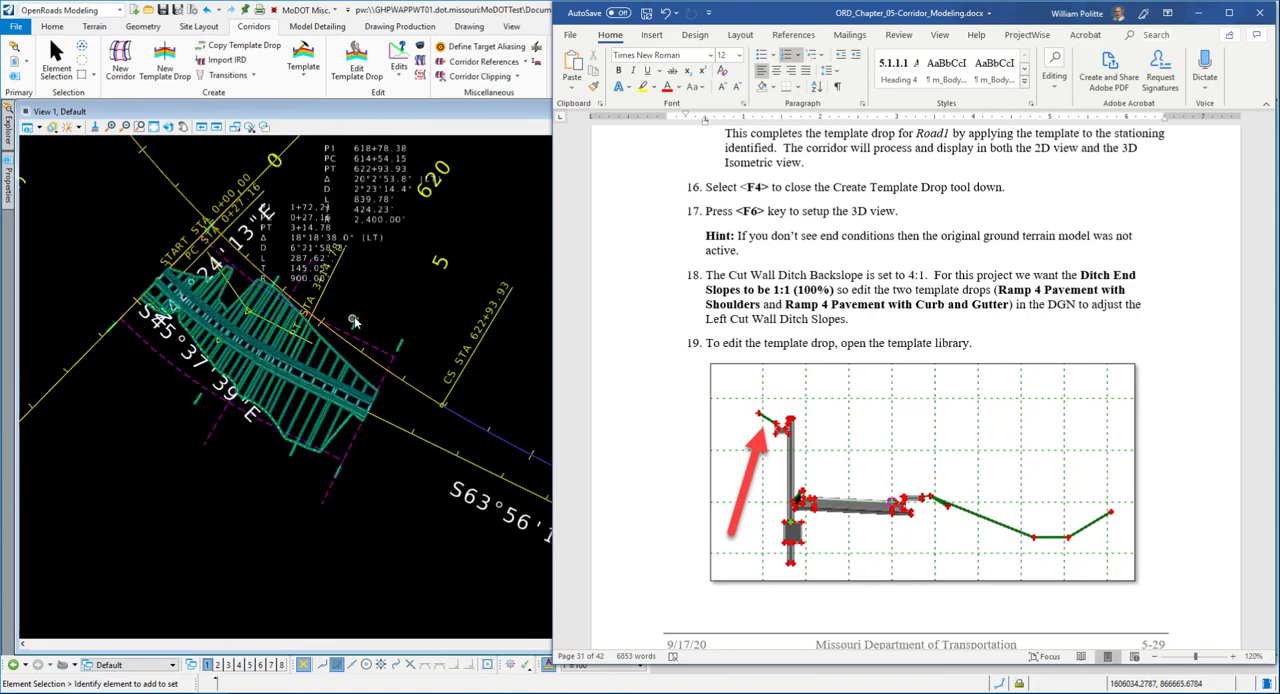
{"action": "left_click", "coordinate": [353, 320]}
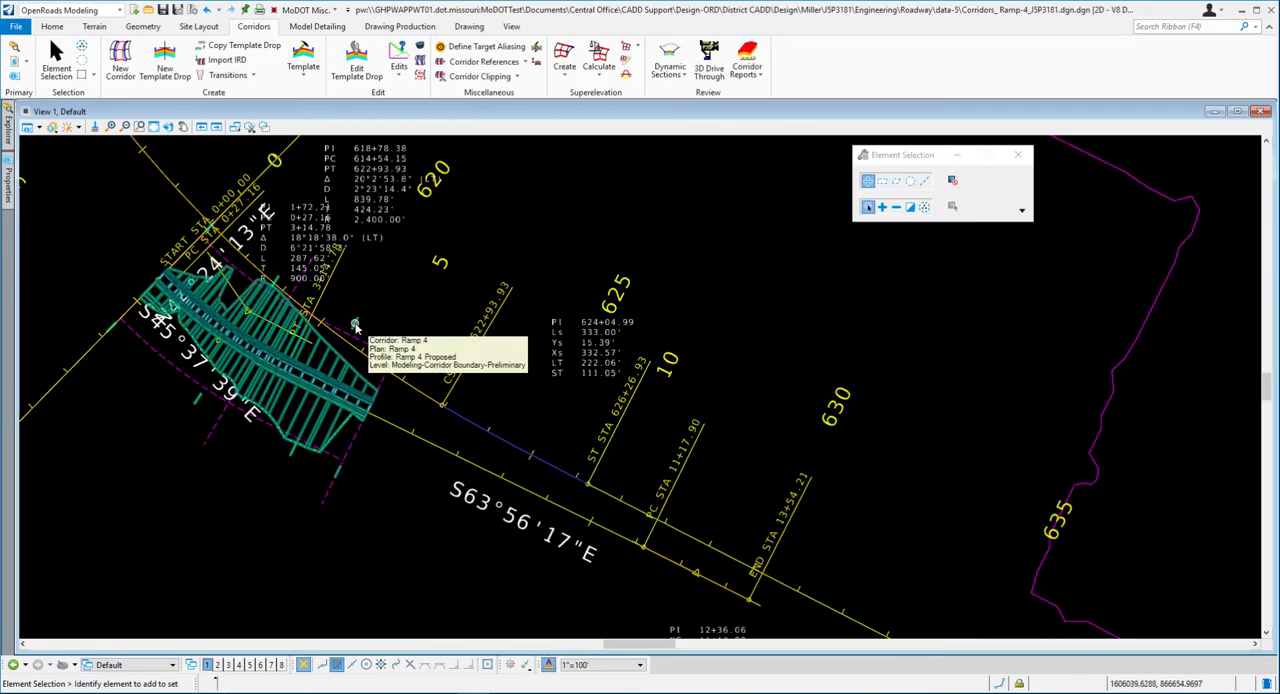
{"action": "scroll", "coordinate": [355, 325], "scroll_direction": "up", "scroll_amount": 2}
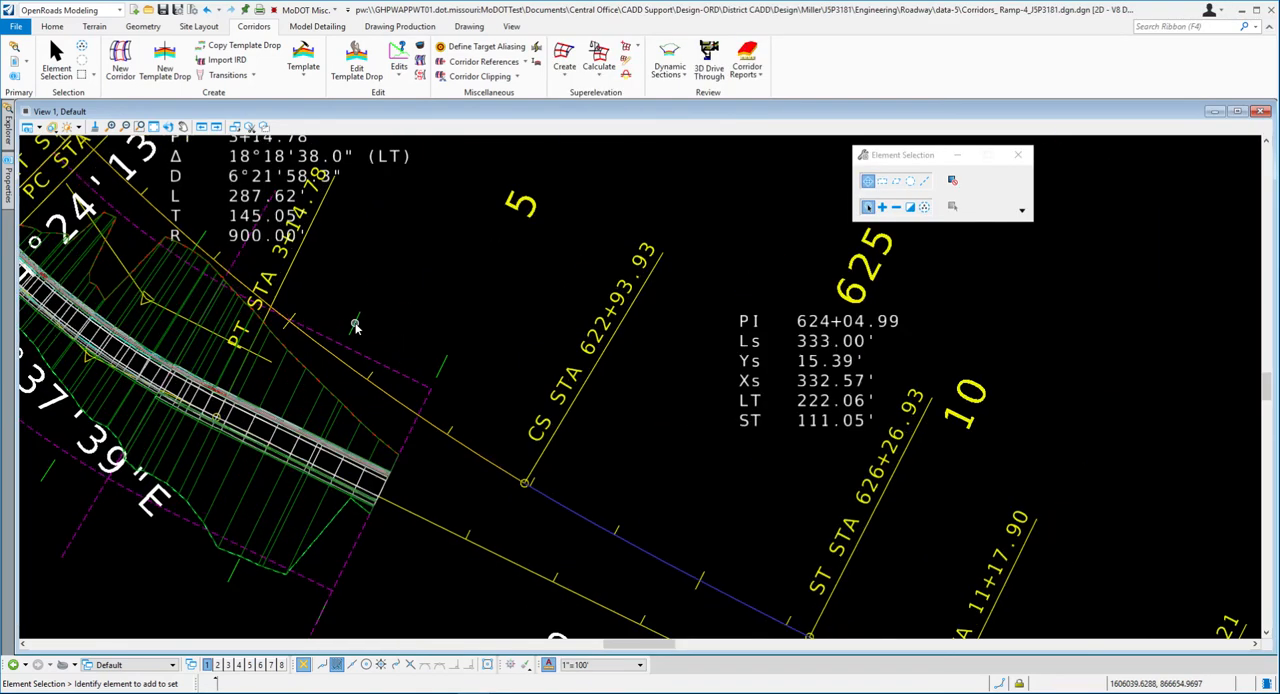
{"action": "left_click", "coordinate": [278, 388]}
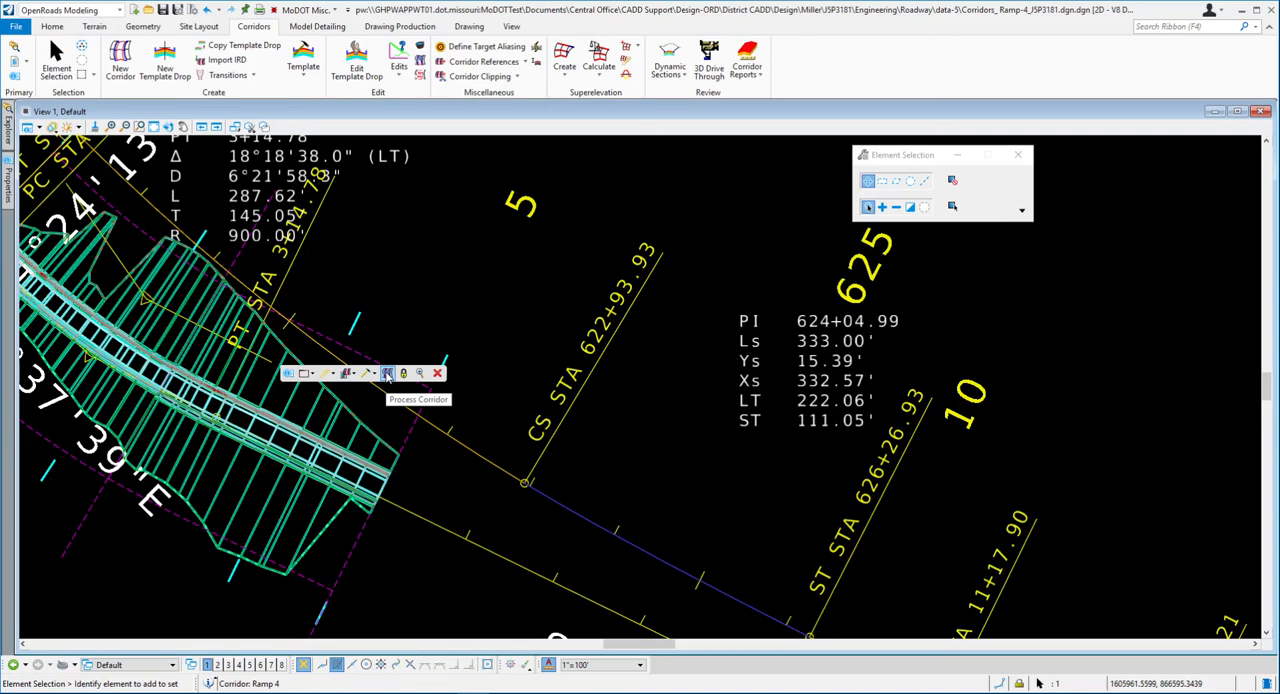
{"action": "left_click", "coordinate": [387, 374]}
- Clear the J5P3181 existing terrain as the active terrain model, picking it by its boundary
{"action": "scroll", "coordinate": [420, 345], "scroll_direction": "down", "scroll_amount": 4}
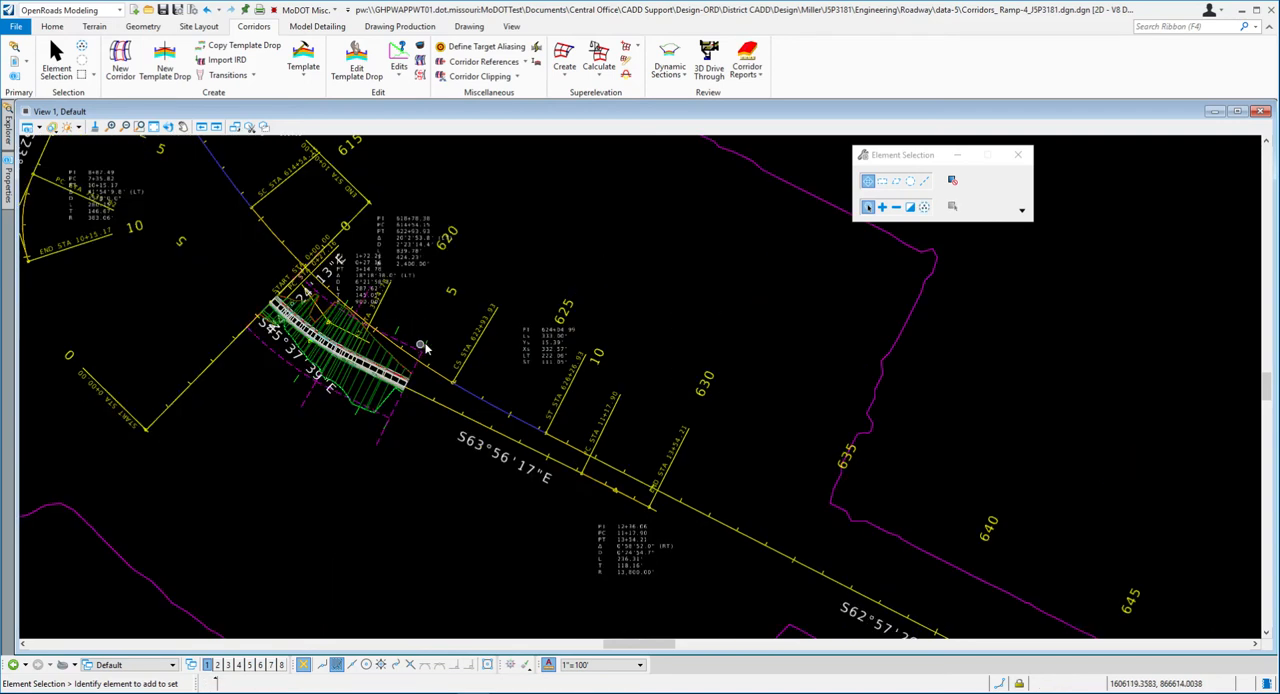
{"action": "left_click", "coordinate": [755, 165]}
{"action": "left_click", "coordinate": [785, 163]}
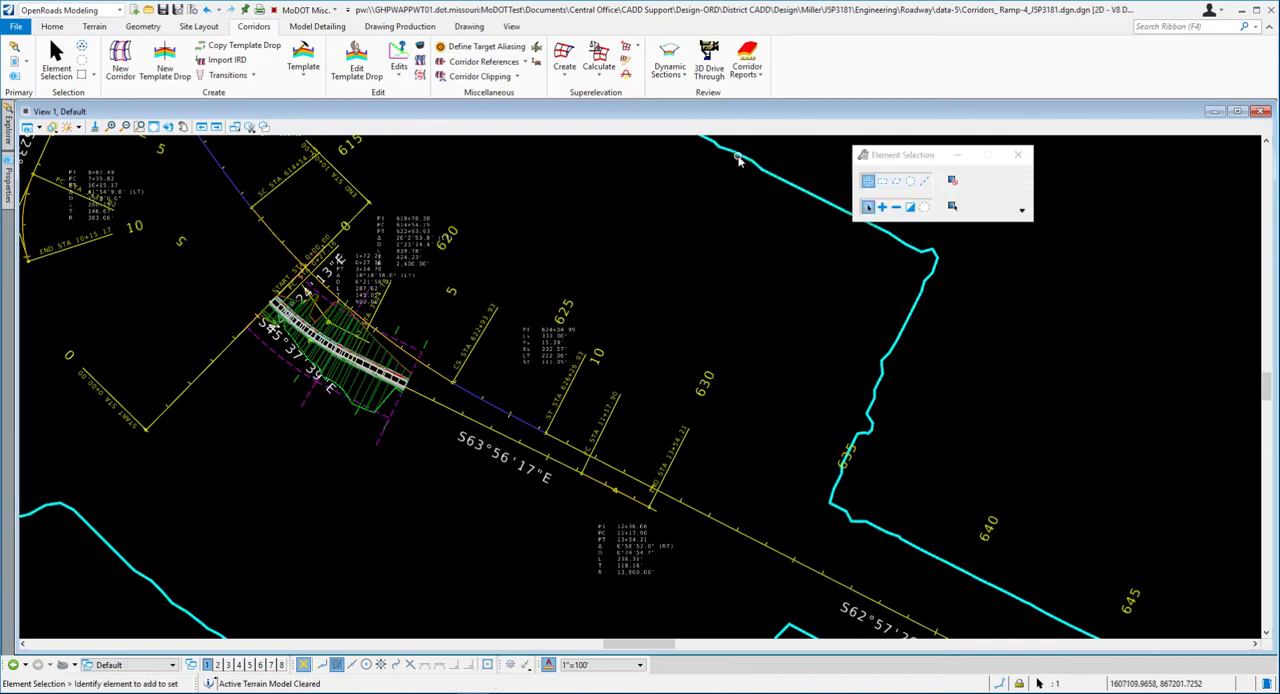
- Reprocess the Ramp 4 corridor with no active terrain model and inspect its slopes in plan
{"action": "scroll", "coordinate": [420, 365], "scroll_direction": "up", "scroll_amount": 2}
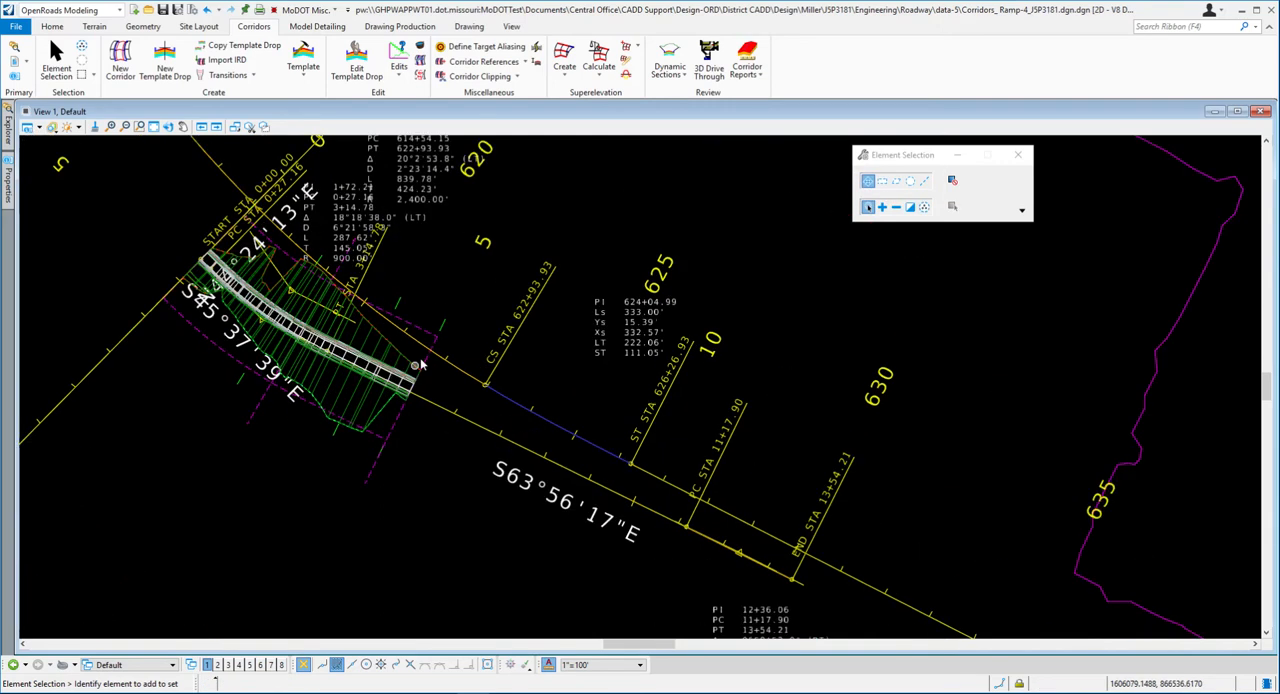
{"action": "left_click", "coordinate": [399, 303]}
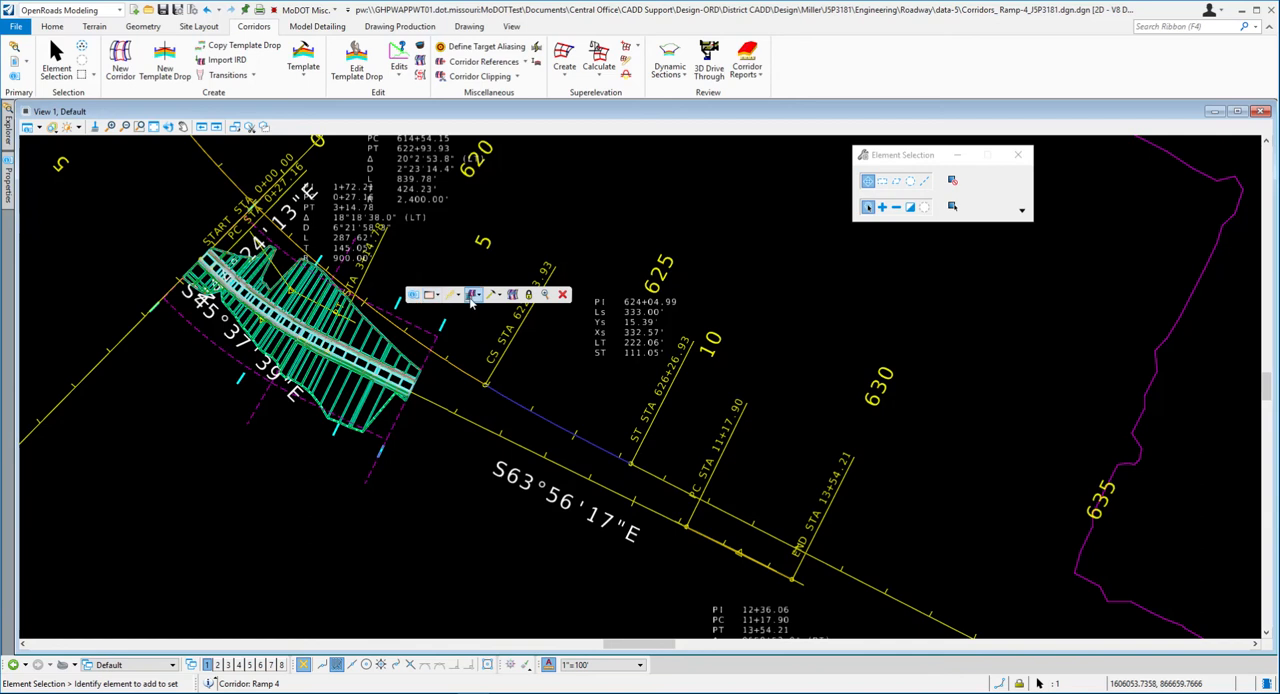
{"action": "left_click", "coordinate": [513, 294]}
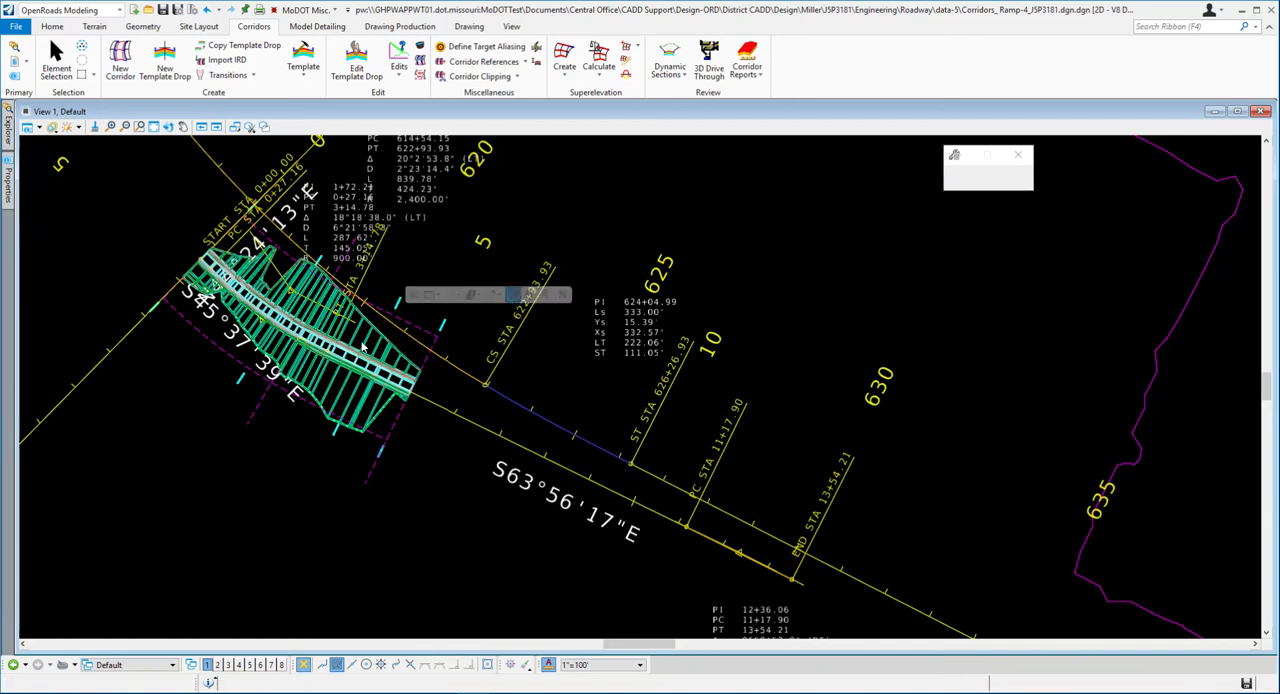
{"action": "scroll", "coordinate": [218, 263], "scroll_direction": "up", "scroll_amount": 3}
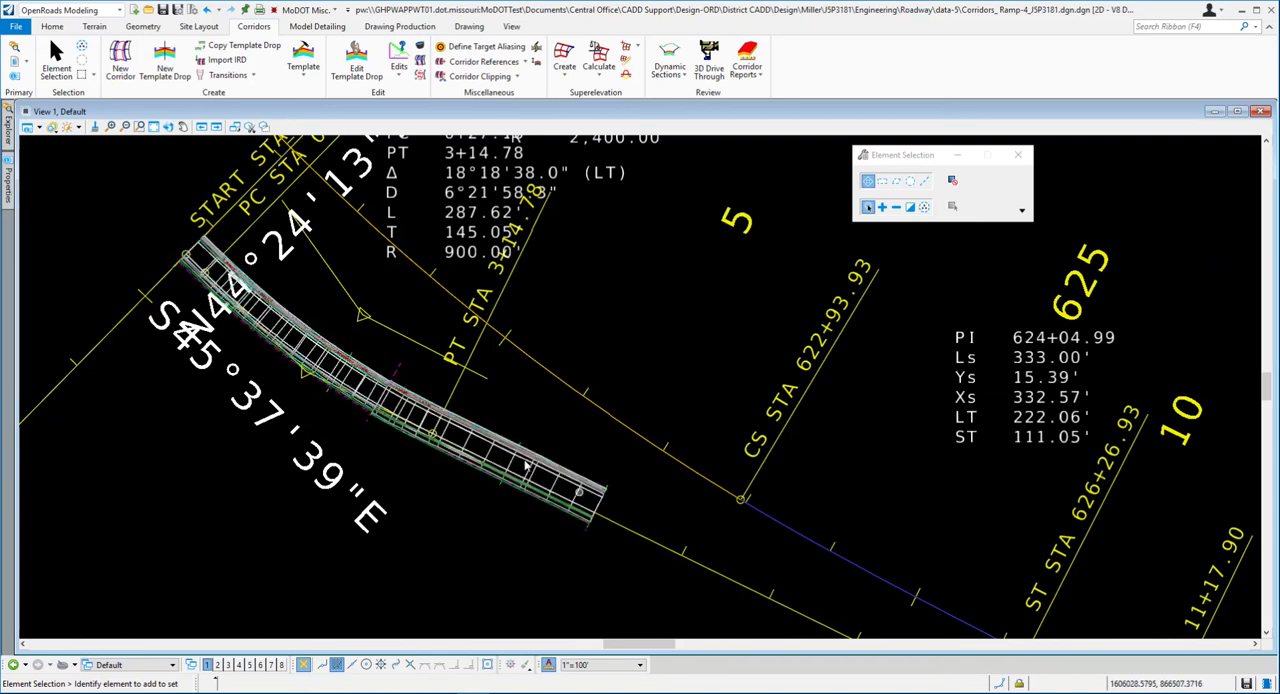
- Set the J5P3181 existing terrain as the active terrain model, picking it by its boundary
{"action": "scroll", "coordinate": [325, 346], "scroll_direction": "down", "scroll_amount": 5}
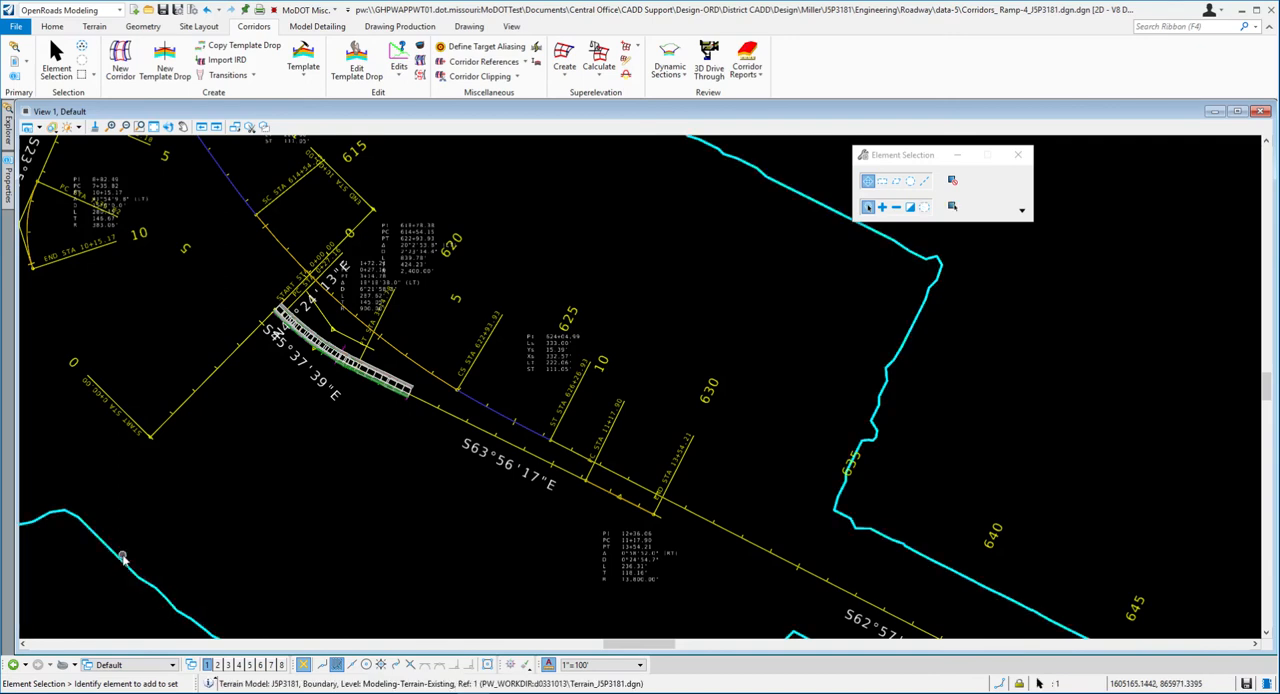
{"action": "mouse_move", "coordinate": [125, 560]}
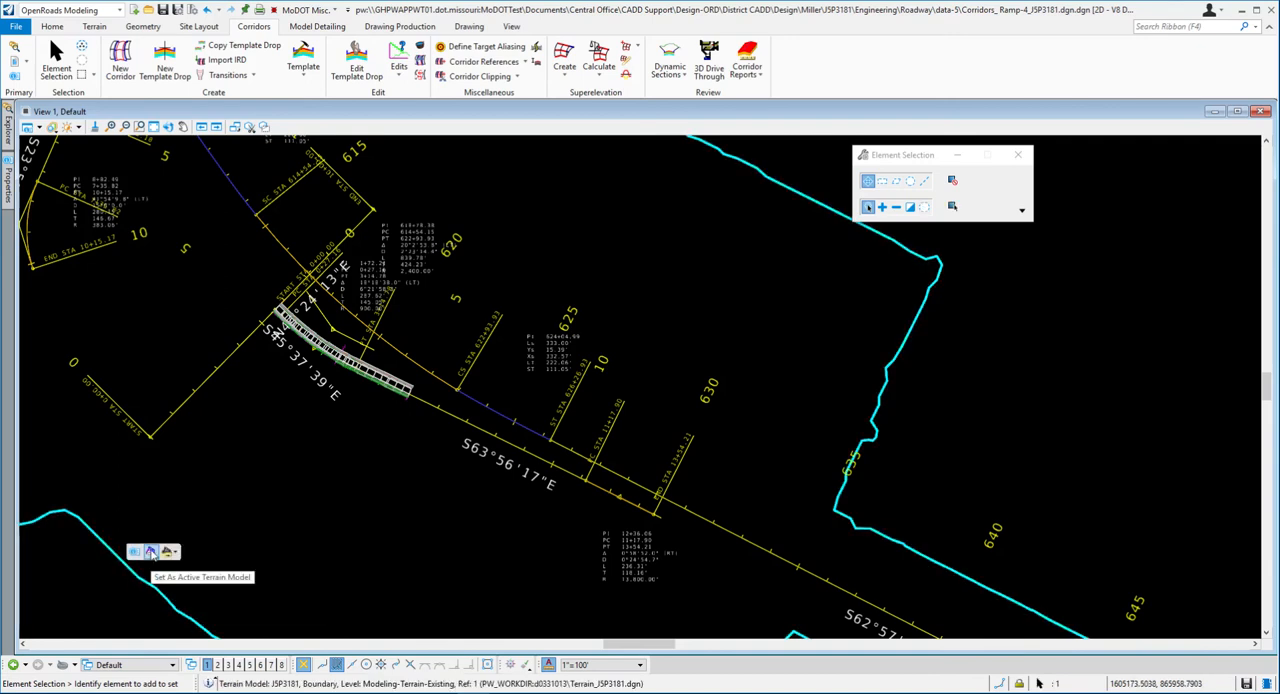
{"action": "left_click", "coordinate": [150, 552]}
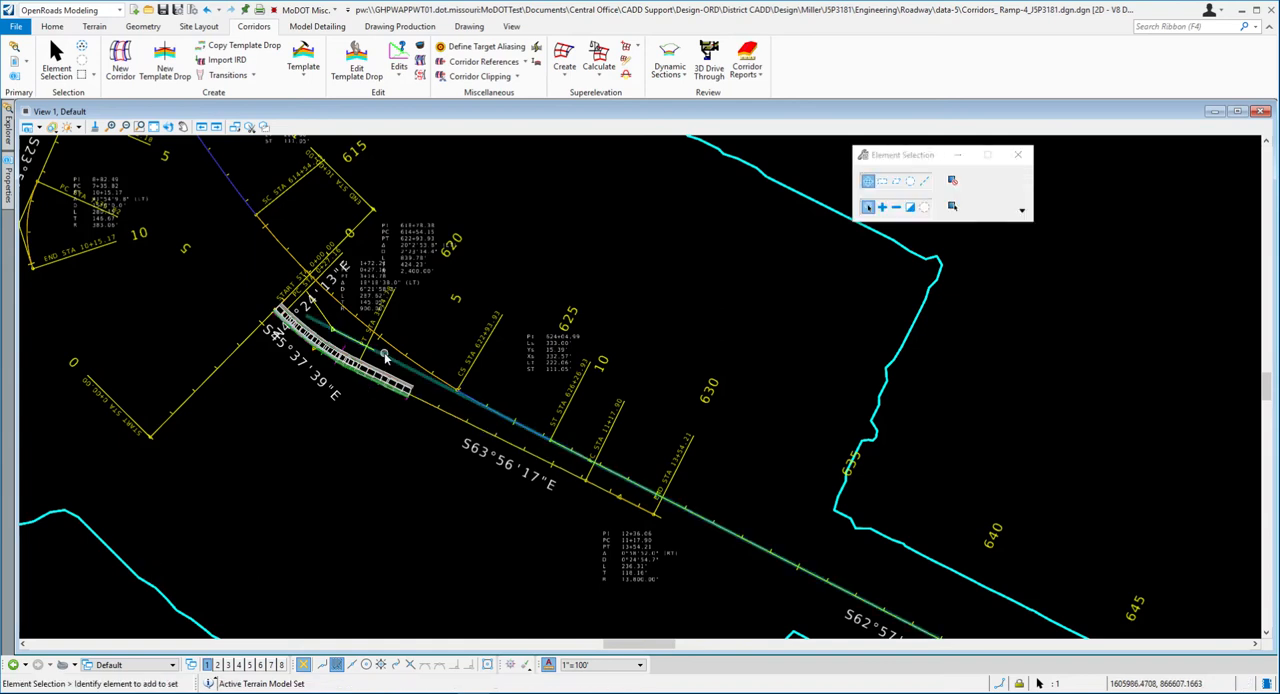
- Process the Ramp 4 corridor against the active terrain to regenerate its end conditions, and clear the selection
{"action": "scroll", "coordinate": [377, 362], "scroll_direction": "up", "scroll_amount": 3}
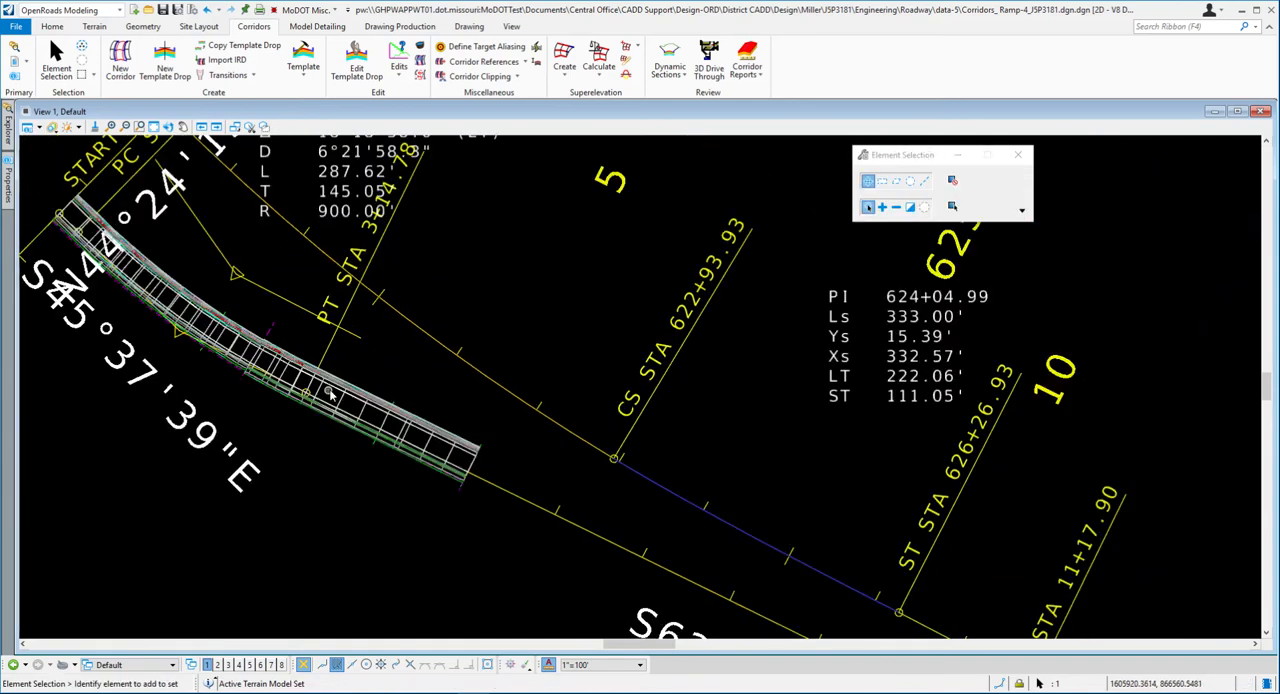
{"action": "scroll", "coordinate": [228, 313], "scroll_direction": "up", "scroll_amount": 4}
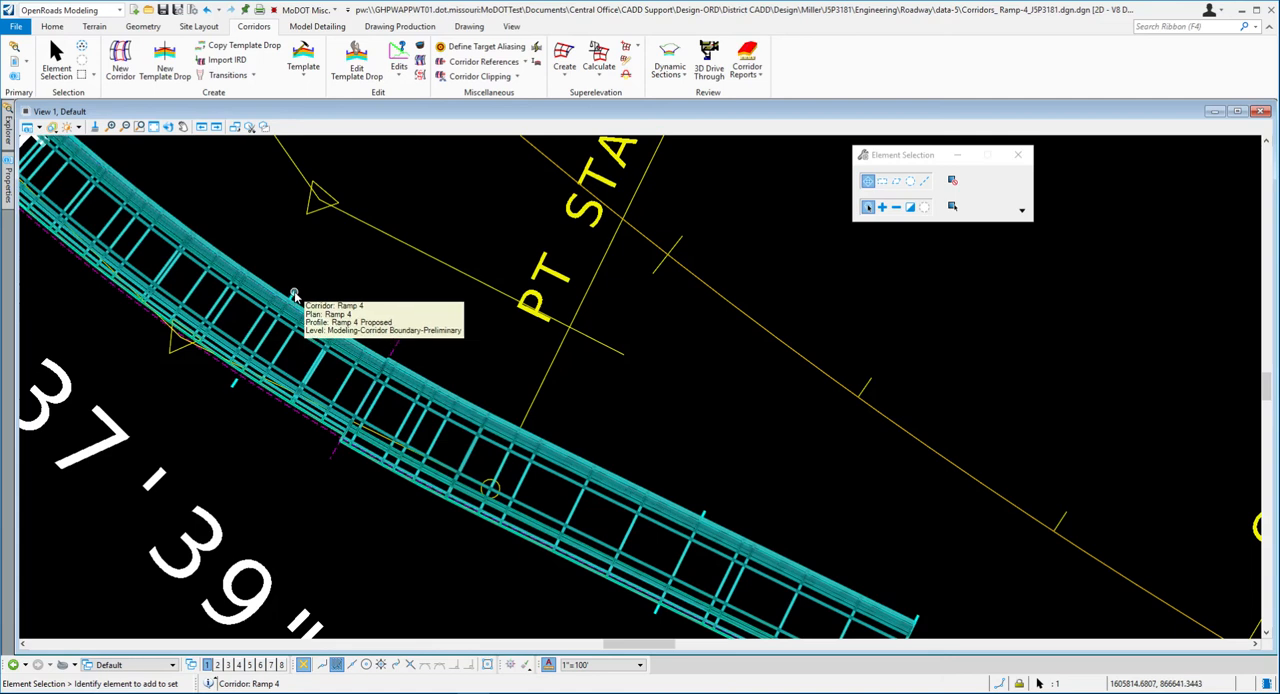
{"action": "mouse_move", "coordinate": [291, 300]}
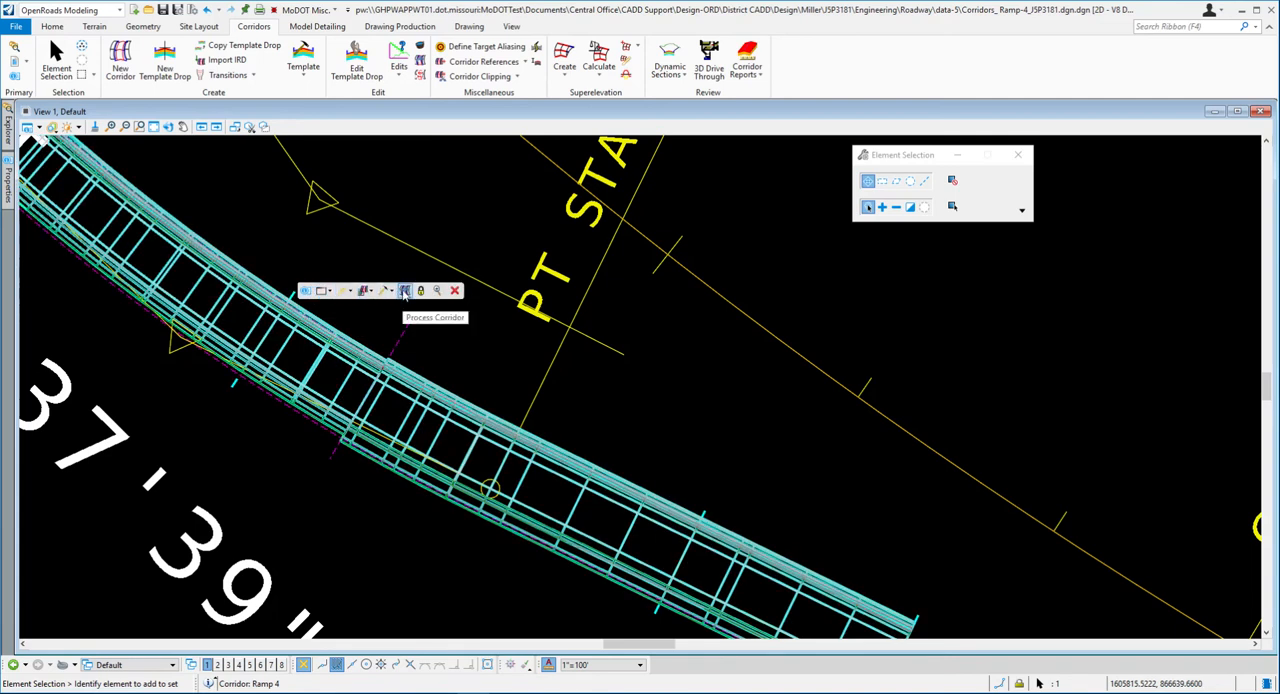
{"action": "left_click", "coordinate": [404, 291]}
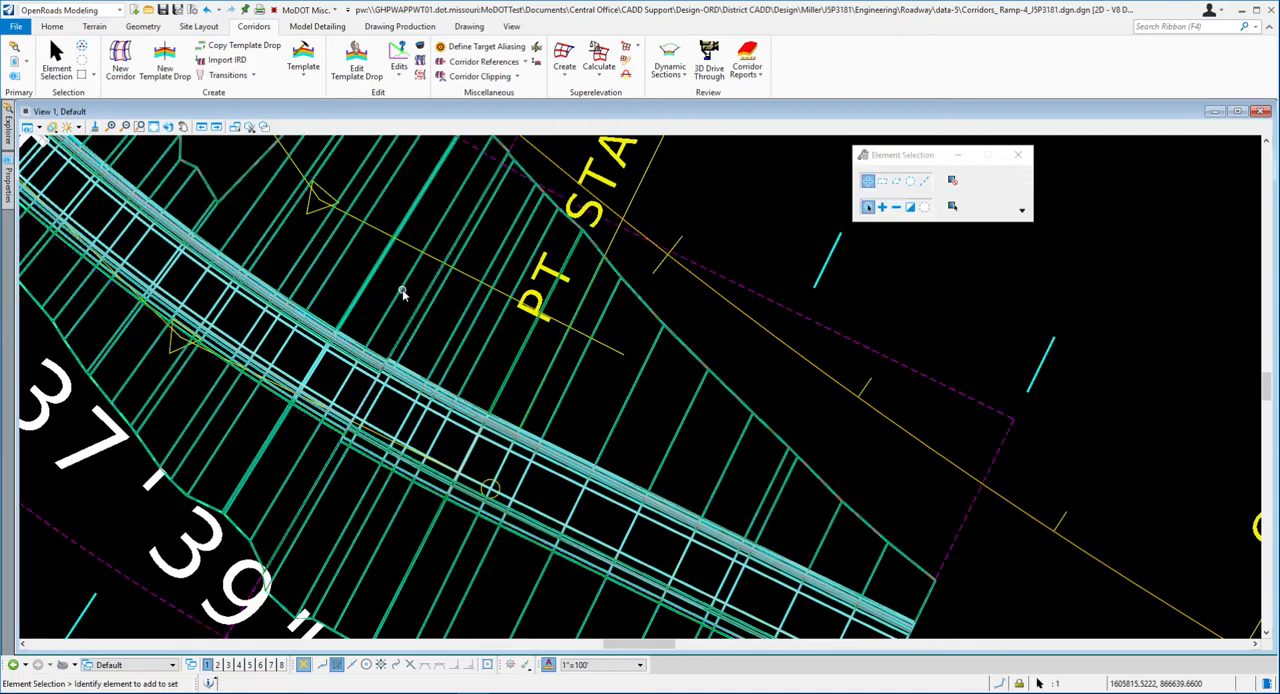
{"action": "scroll", "coordinate": [575, 380], "scroll_direction": "down", "scroll_amount": 2}
{"action": "scroll", "coordinate": [575, 380], "scroll_direction": "down", "scroll_amount": 1}
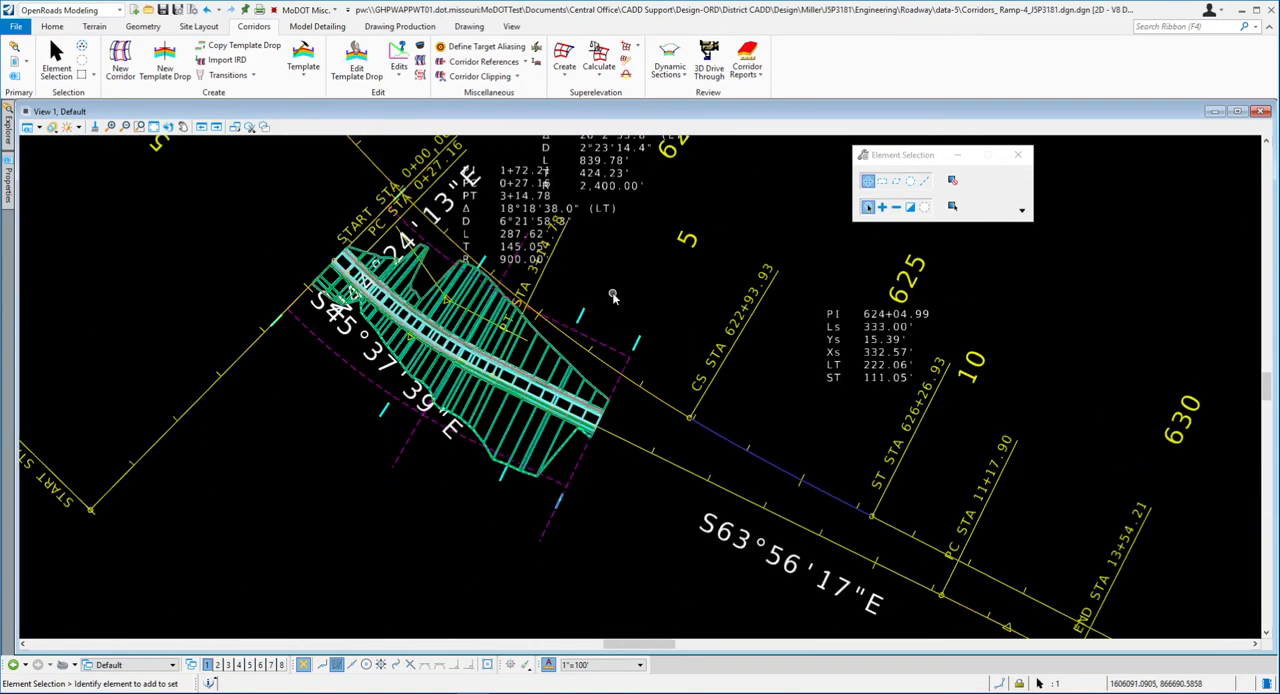
{"action": "scroll", "coordinate": [575, 380], "scroll_direction": "up", "scroll_amount": 2}
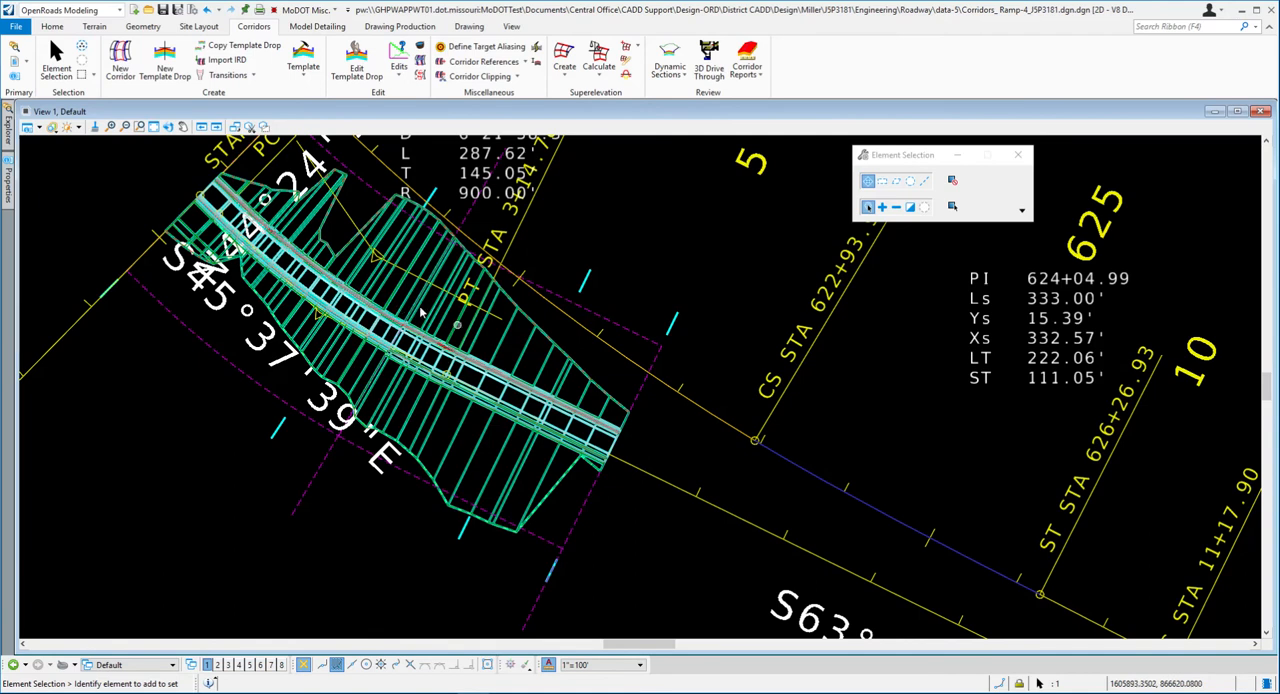
{"action": "scroll", "coordinate": [505, 343], "scroll_direction": "down", "scroll_amount": 2}
{"action": "scroll", "coordinate": [489, 340], "scroll_direction": "up", "scroll_amount": 1}
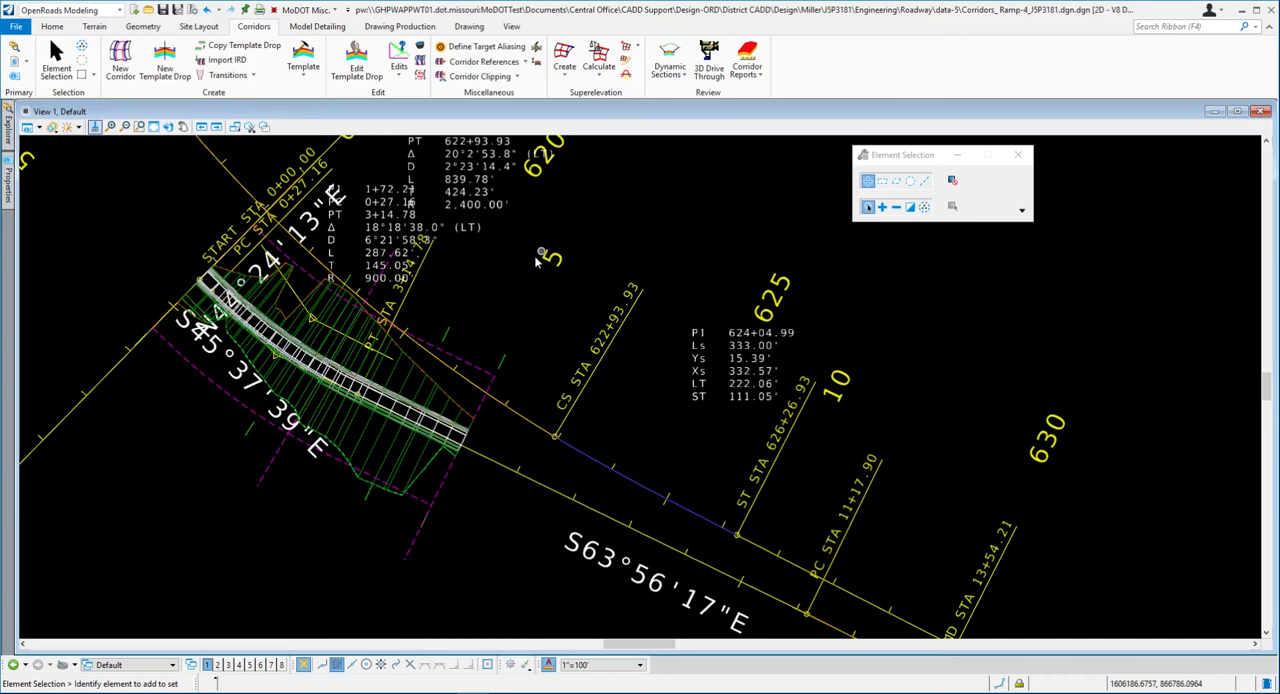
- Set up the Default-3D view beside the plan view and enlarge the Ramp 4 corridor in both views
{"action": "key", "text": "F2"}
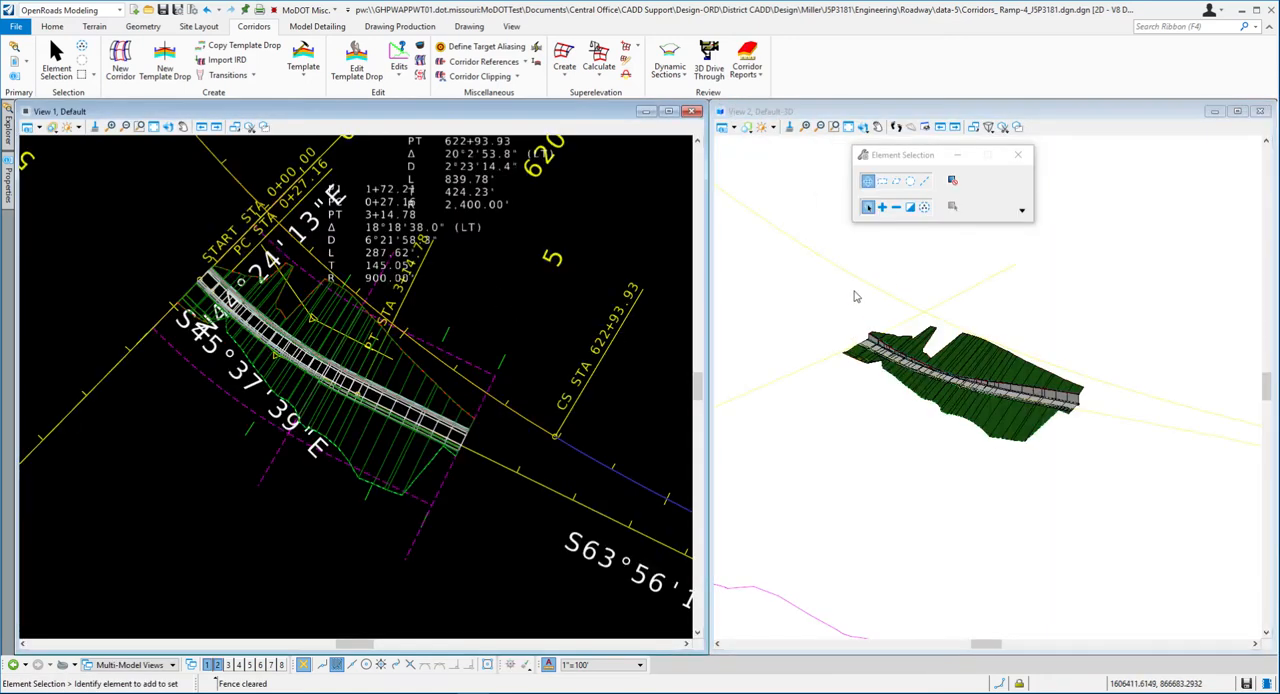
{"action": "scroll", "coordinate": [1073, 376], "scroll_direction": "up", "scroll_amount": 1}
{"action": "scroll", "coordinate": [1002, 372], "scroll_direction": "up", "scroll_amount": 1}
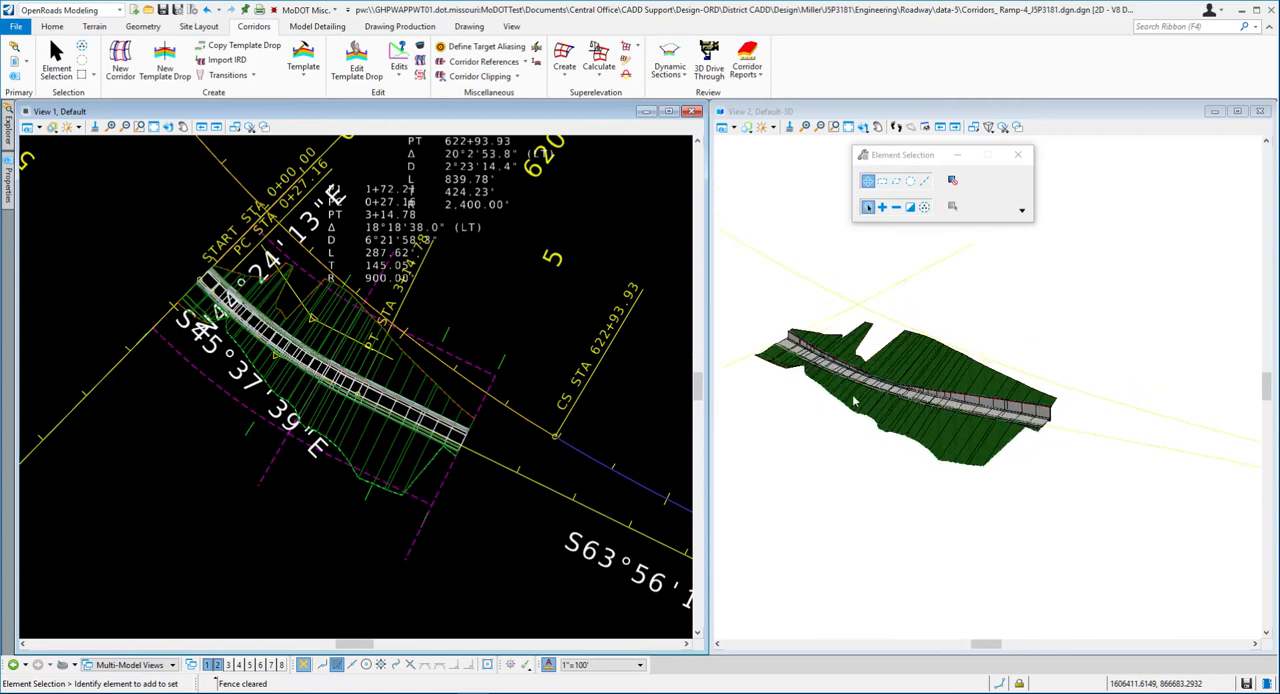
{"action": "scroll", "coordinate": [770, 376], "scroll_direction": "up", "scroll_amount": 1}
{"action": "scroll", "coordinate": [783, 362], "scroll_direction": "up", "scroll_amount": 1}
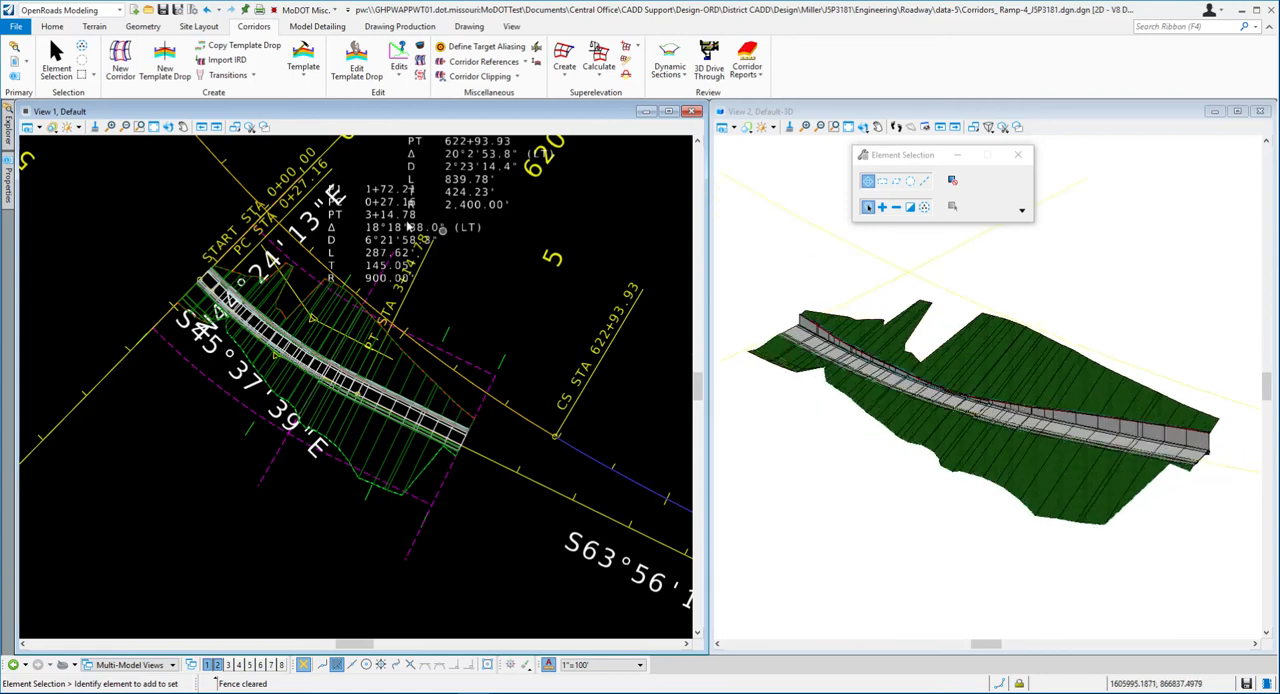
{"action": "scroll", "coordinate": [313, 352], "scroll_direction": "up", "scroll_amount": 2}
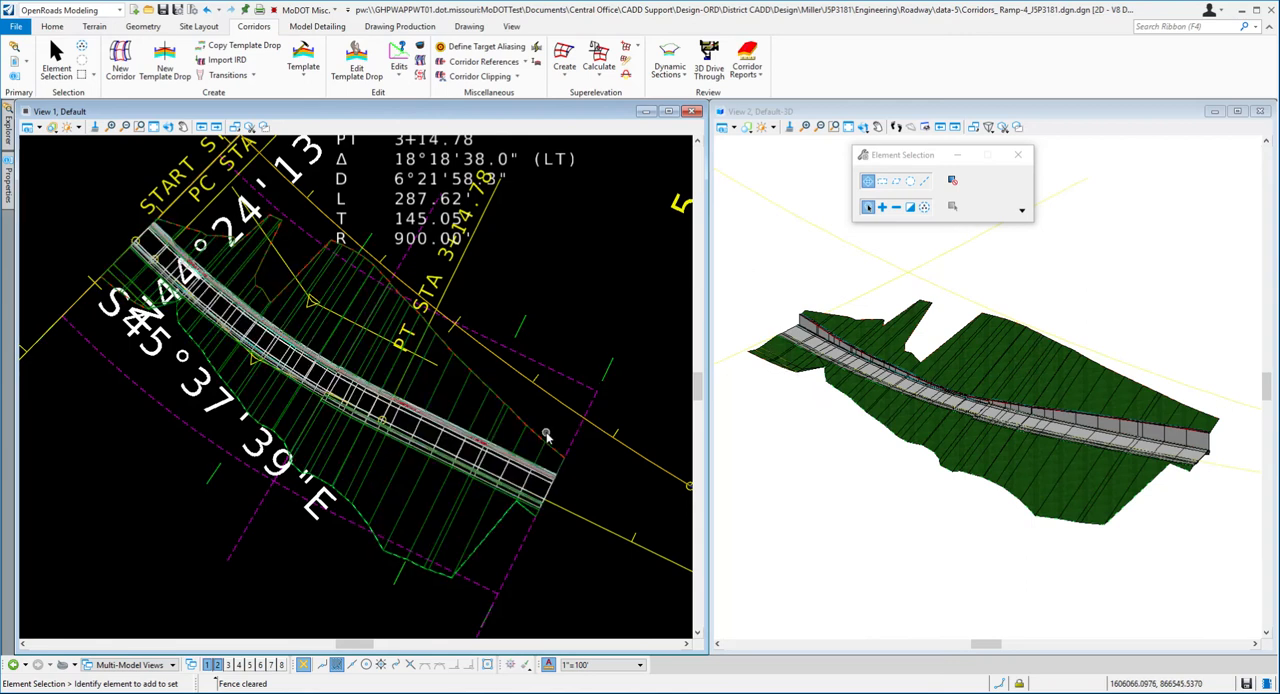
- Switch to Word and read exercise steps 18 to 21 on editing the ditch backslope point and synchronizing with the template library
{"action": "key", "text": "alt+Tab"}
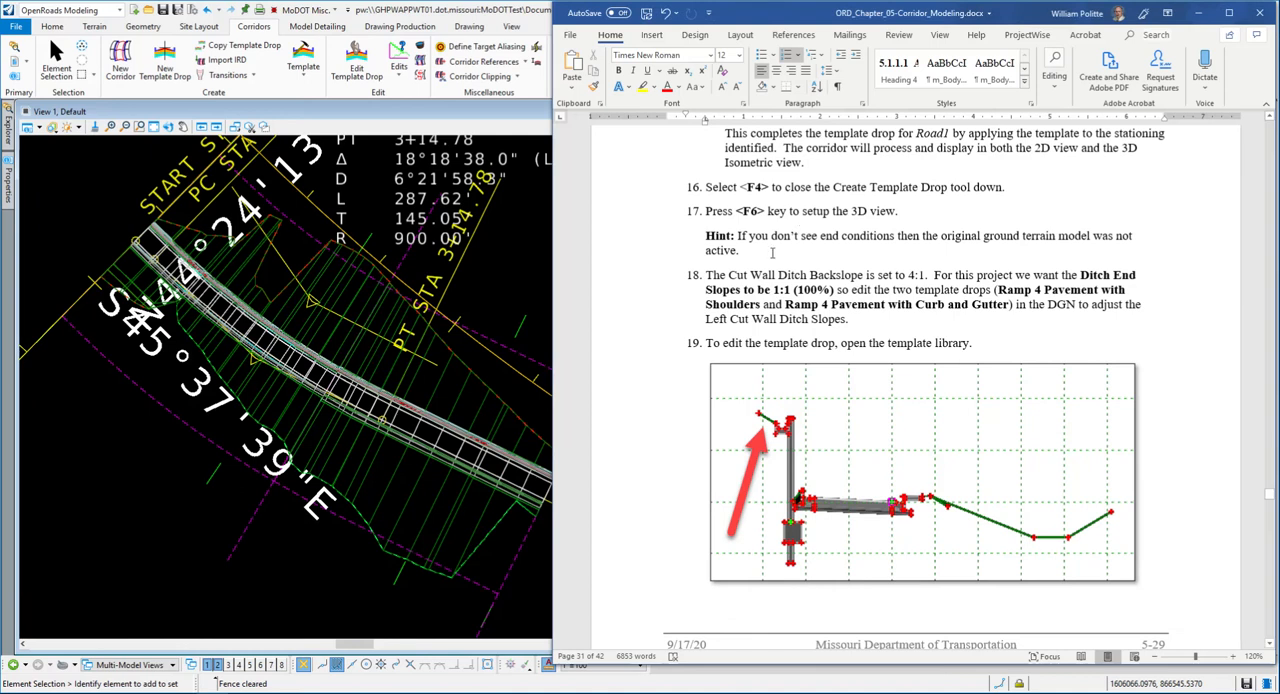
{"action": "scroll", "coordinate": [709, 313], "scroll_direction": "down", "scroll_amount": 2}
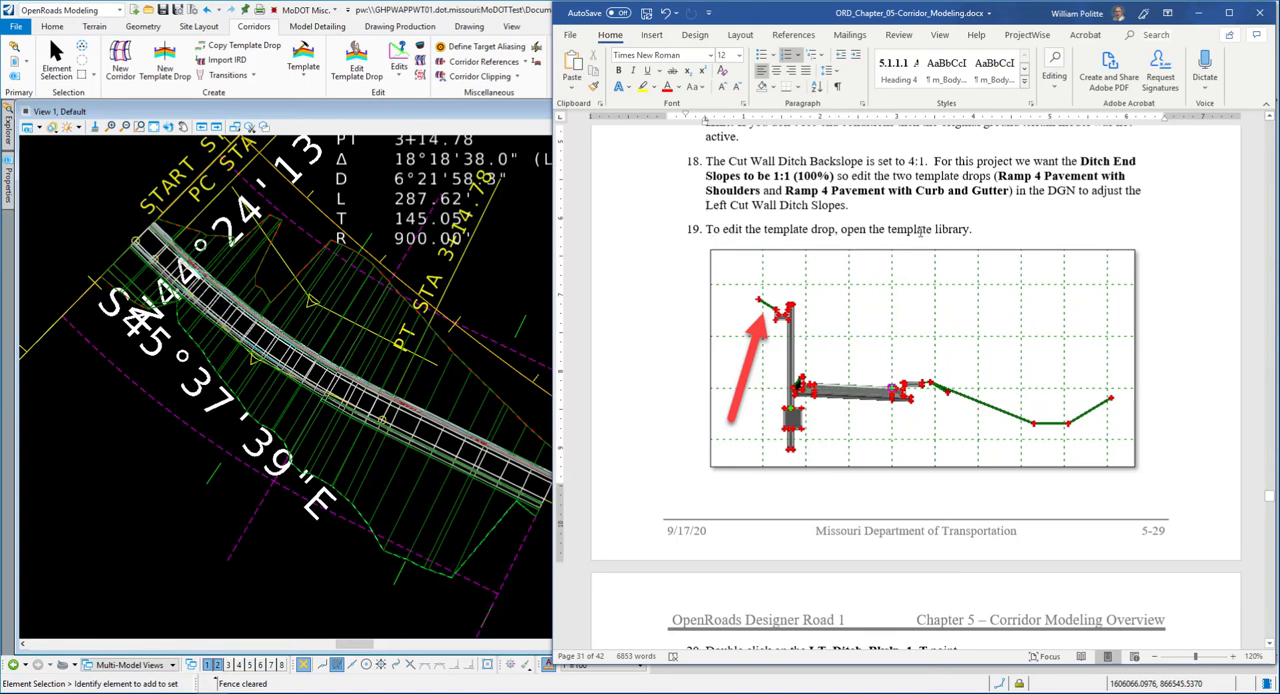
{"action": "scroll", "coordinate": [836, 229], "scroll_direction": "down", "scroll_amount": 1}
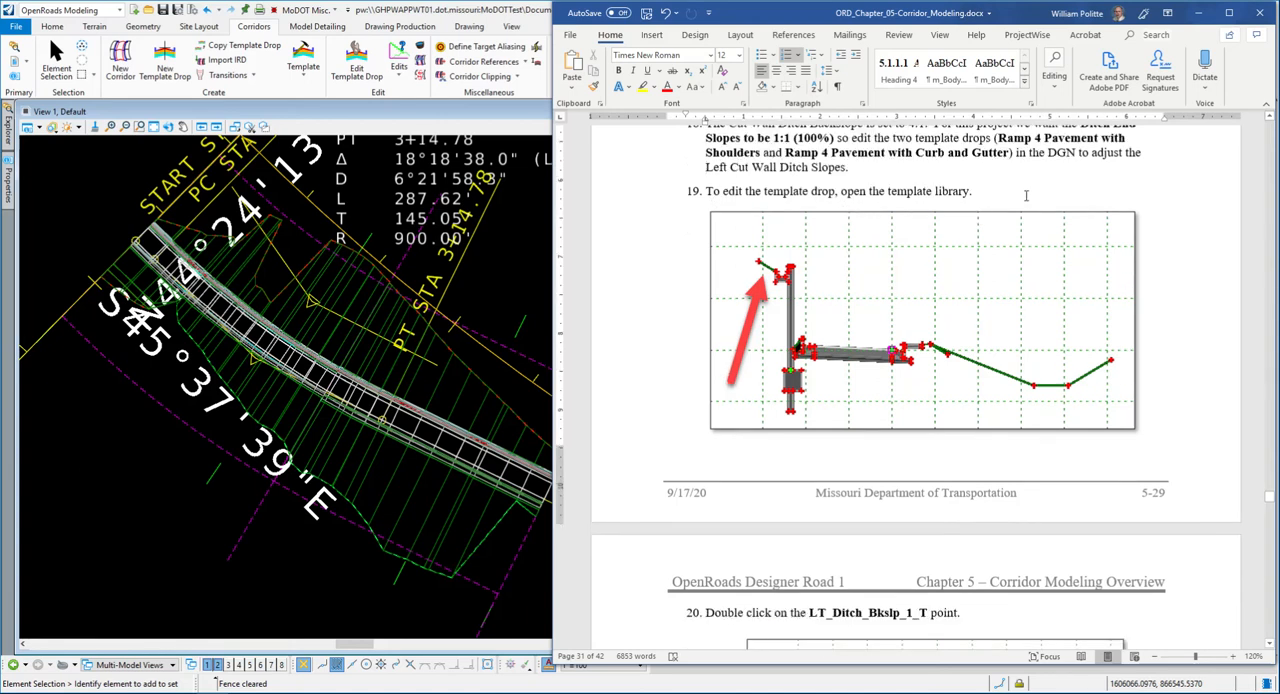
{"action": "scroll", "coordinate": [1025, 195], "scroll_direction": "down", "scroll_amount": 6}
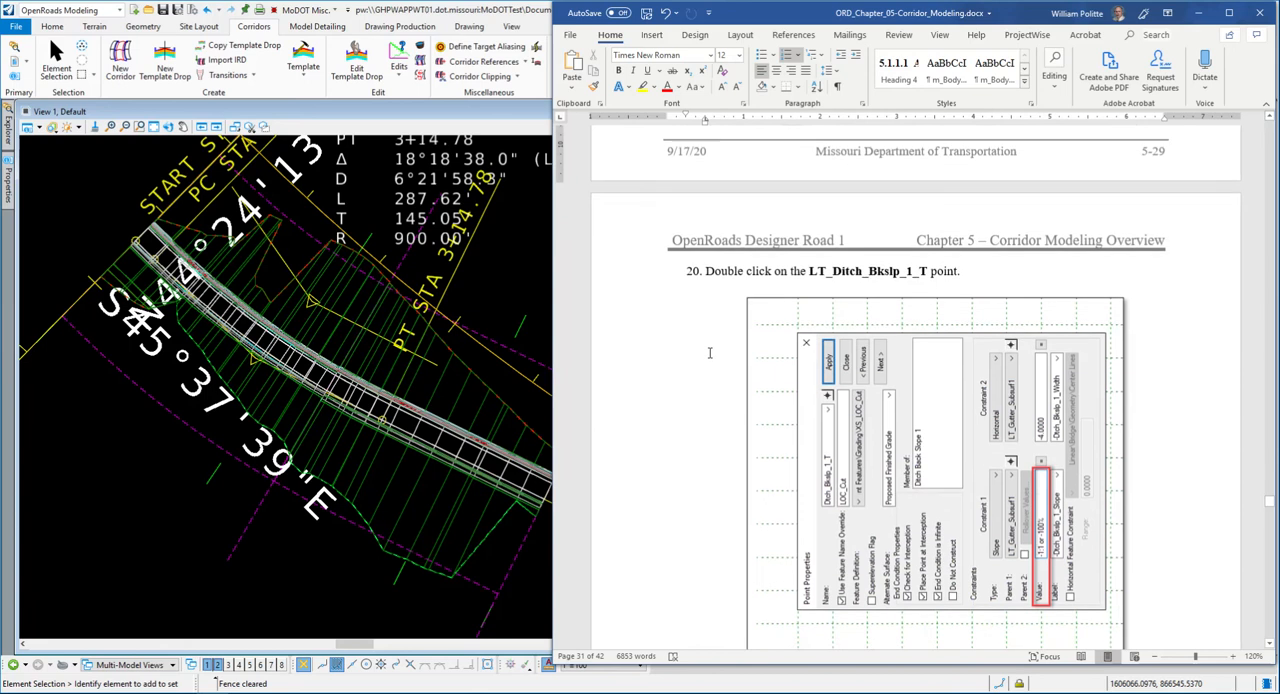
{"action": "scroll", "coordinate": [709, 353], "scroll_direction": "down", "scroll_amount": 7}
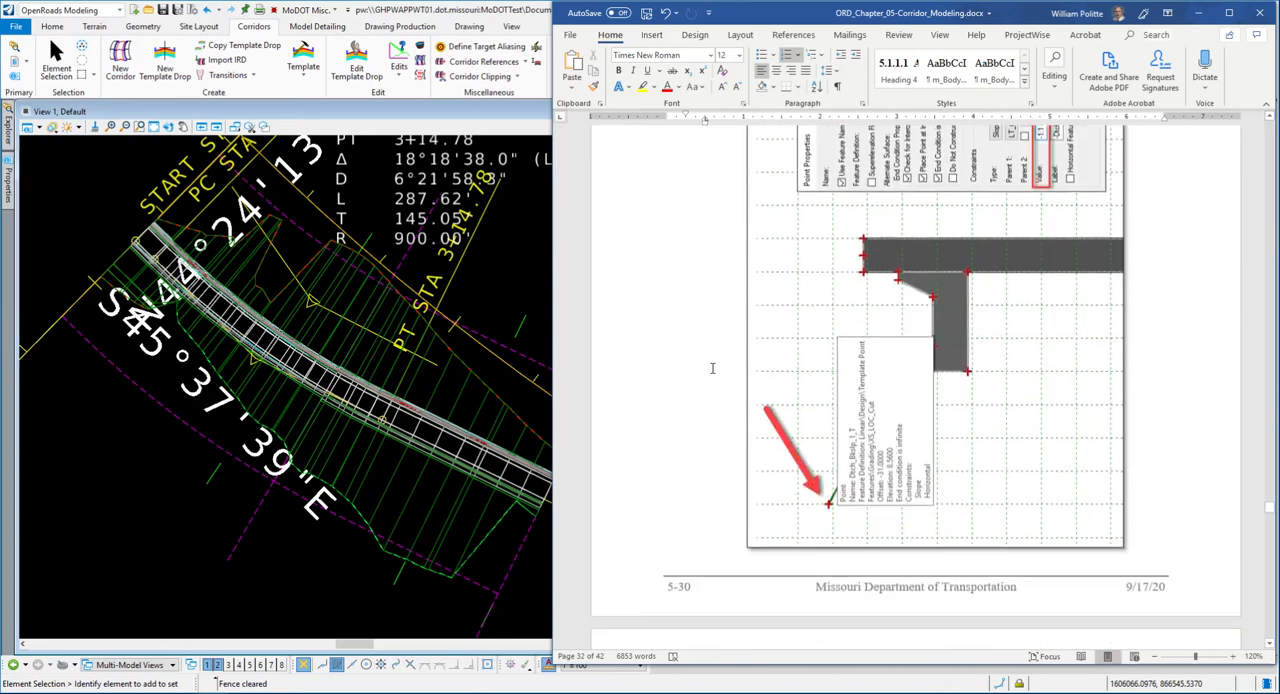
{"action": "scroll", "coordinate": [712, 368], "scroll_direction": "down", "scroll_amount": 4}
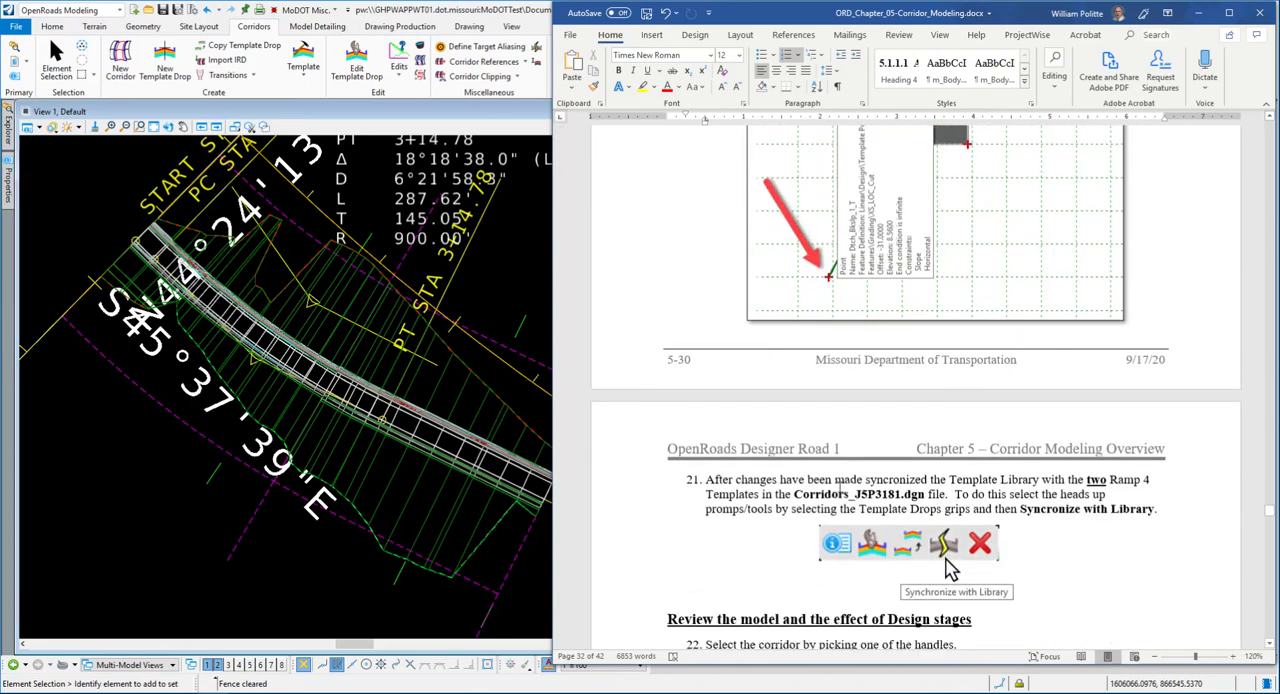
{"action": "scroll", "coordinate": [726, 427], "scroll_direction": "up", "scroll_amount": 14}
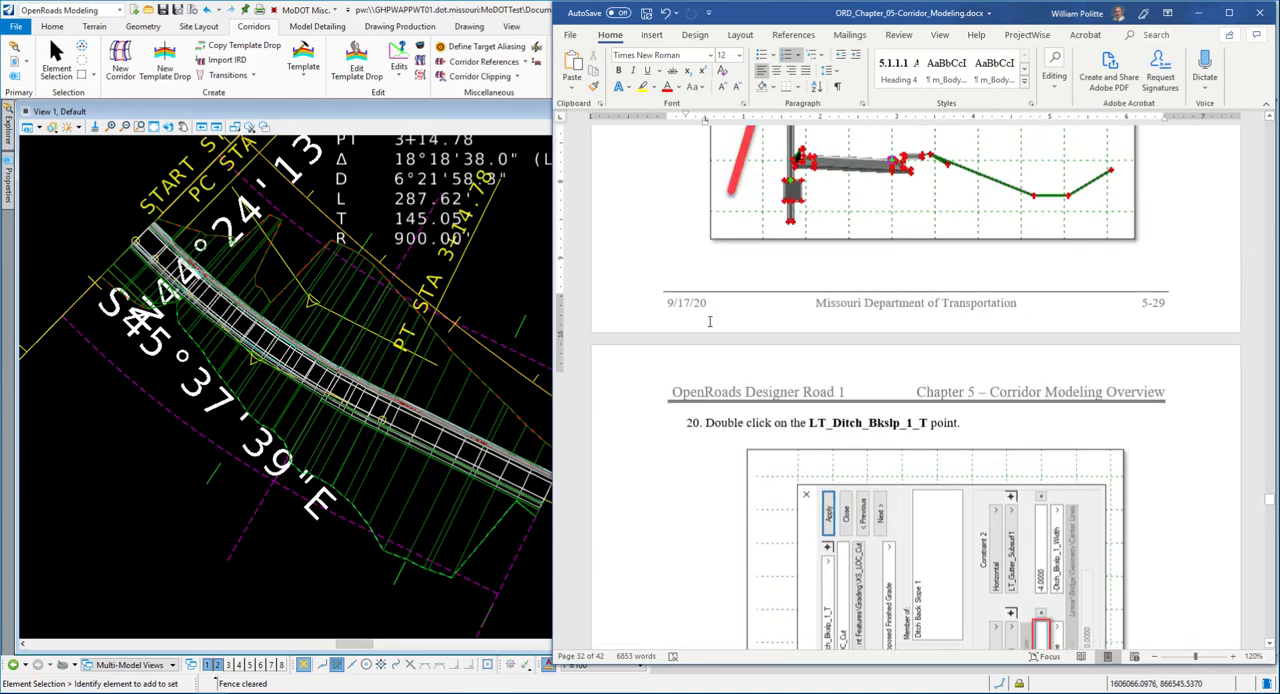
{"action": "scroll", "coordinate": [709, 324], "scroll_direction": "up", "scroll_amount": 3}
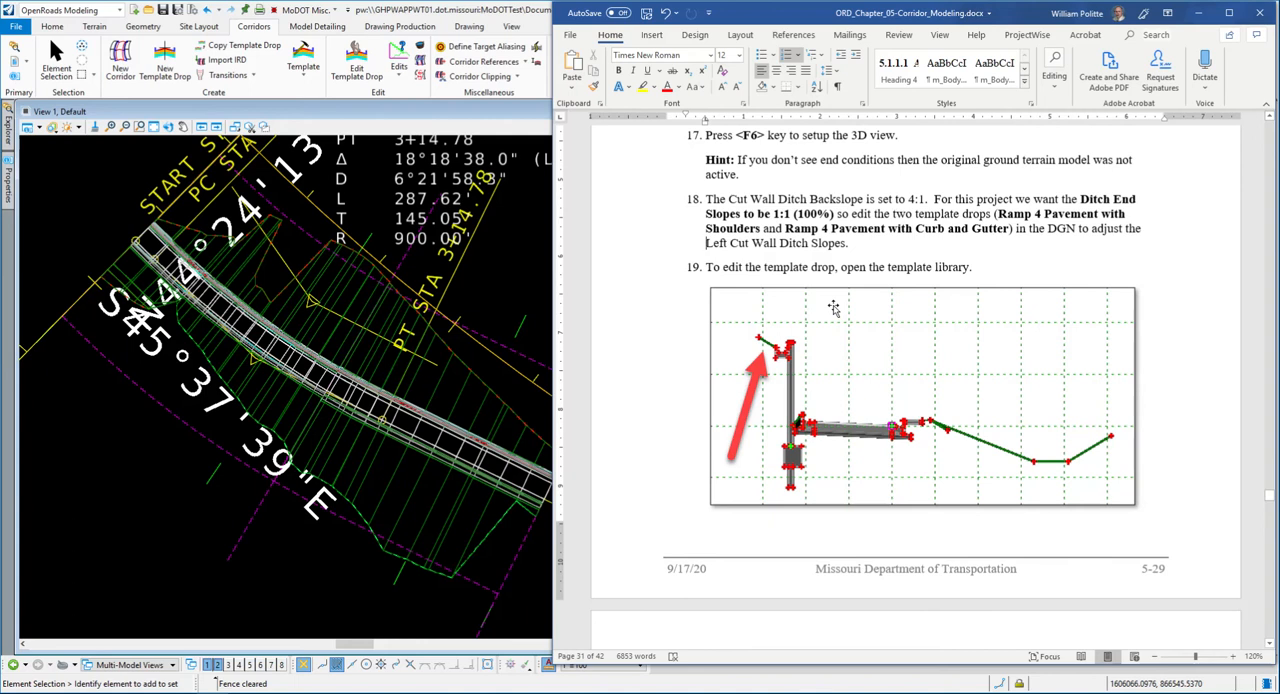
{"action": "scroll", "coordinate": [655, 250], "scroll_direction": "down", "scroll_amount": 2}
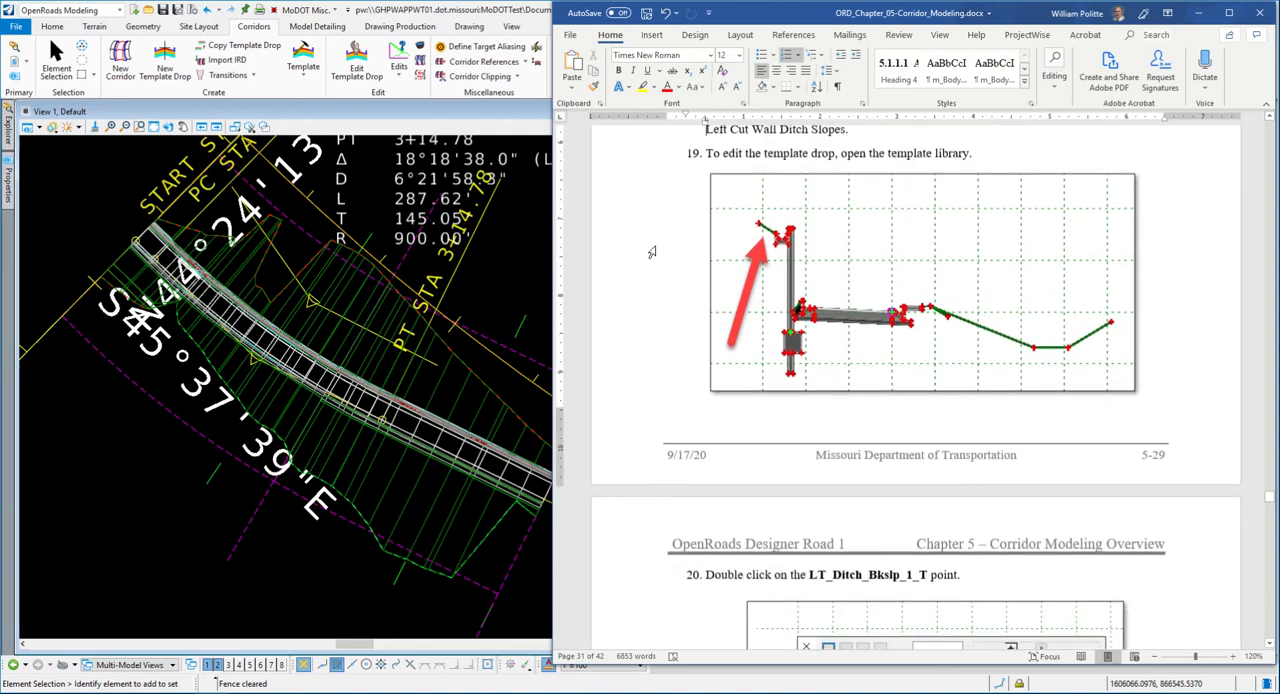
- Switch back to OpenRoads Designer, open the template library, and make Ramp 4 Pavement with Curb and Gutter the active template
{"action": "left_click", "coordinate": [137, 112]}
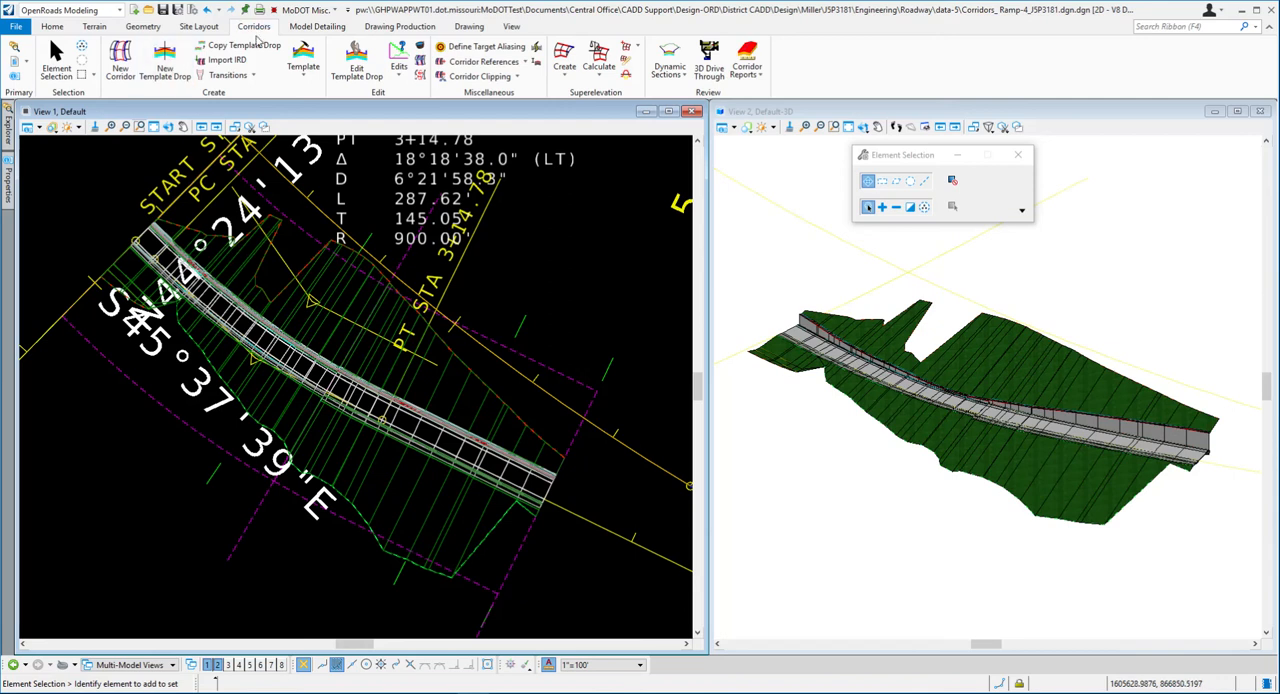
{"action": "left_click", "coordinate": [304, 52]}
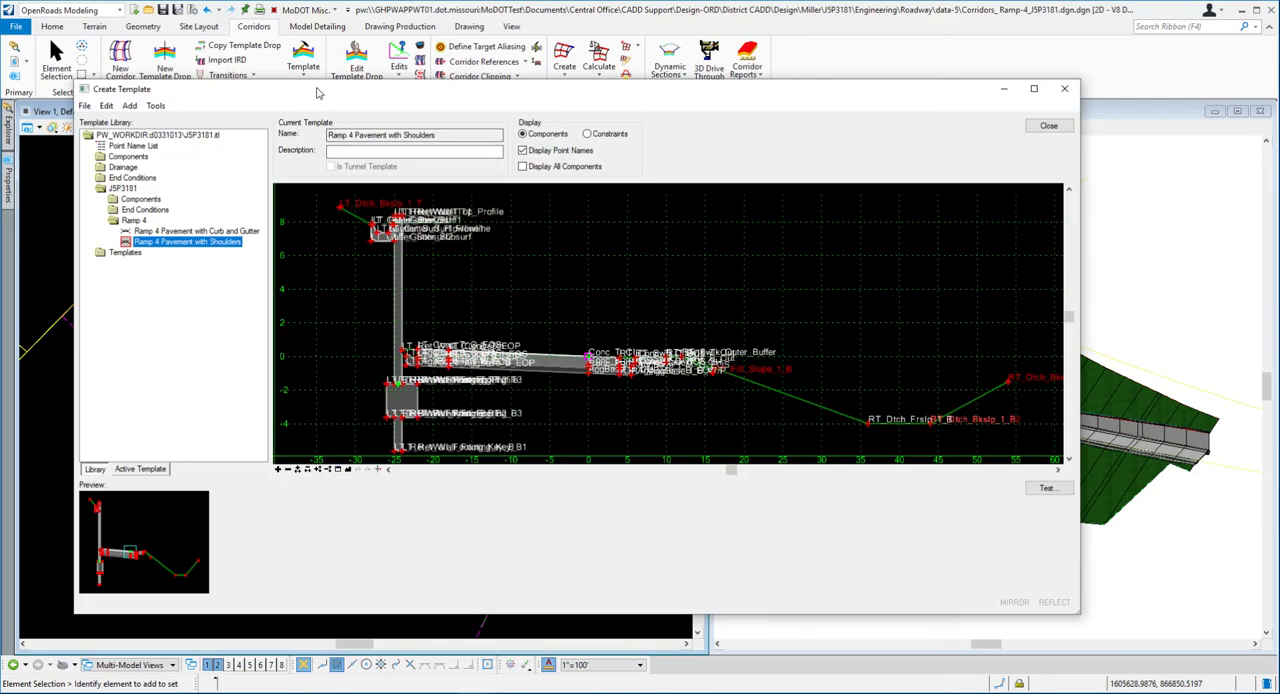
{"action": "mouse_move", "coordinate": [315, 88]}
{"action": "left_mouse_down"}
{"action": "mouse_move", "coordinate": [326, 94]}
{"action": "mouse_move", "coordinate": [295, 96]}
{"action": "left_mouse_up"}
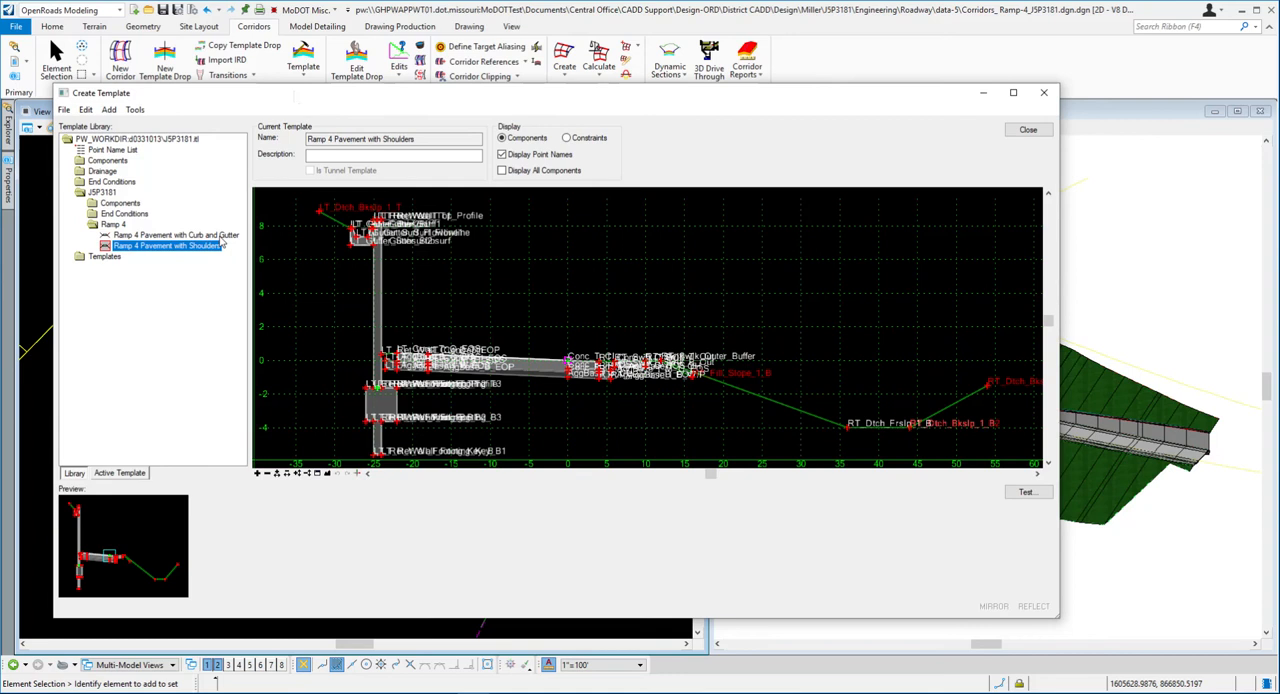
{"action": "left_click", "coordinate": [190, 236]}
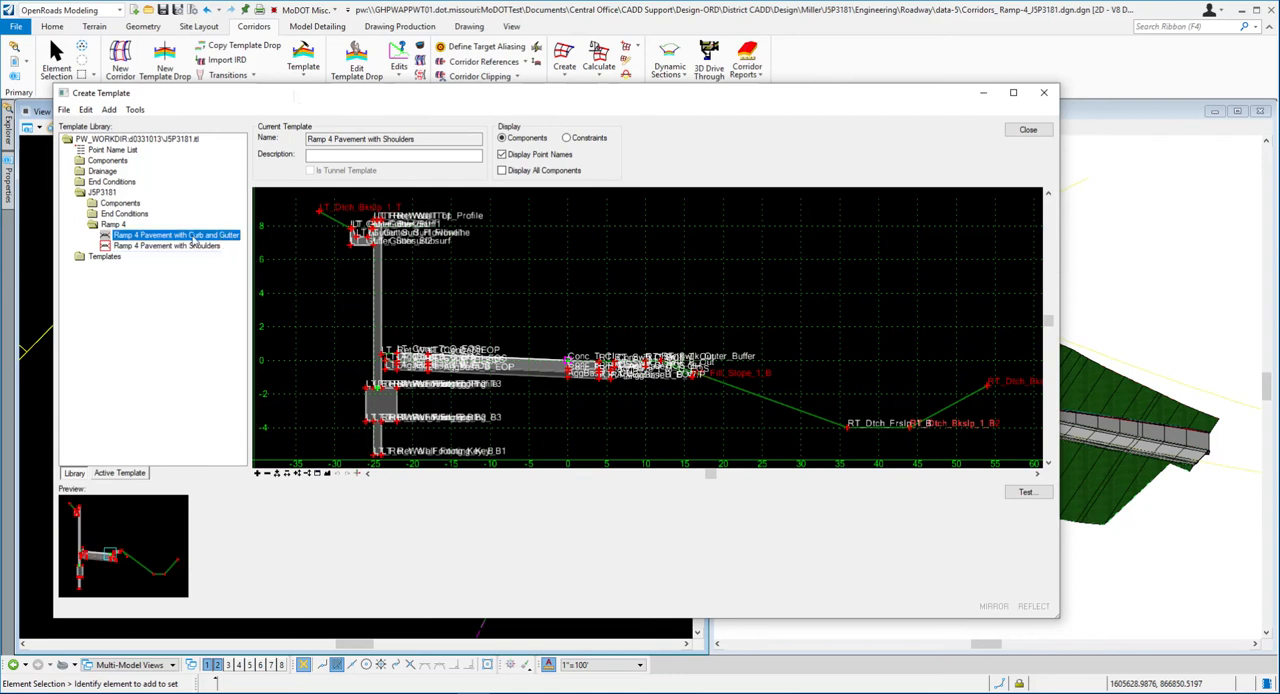
{"action": "scroll", "coordinate": [342, 206], "scroll_direction": "up", "scroll_amount": 1}
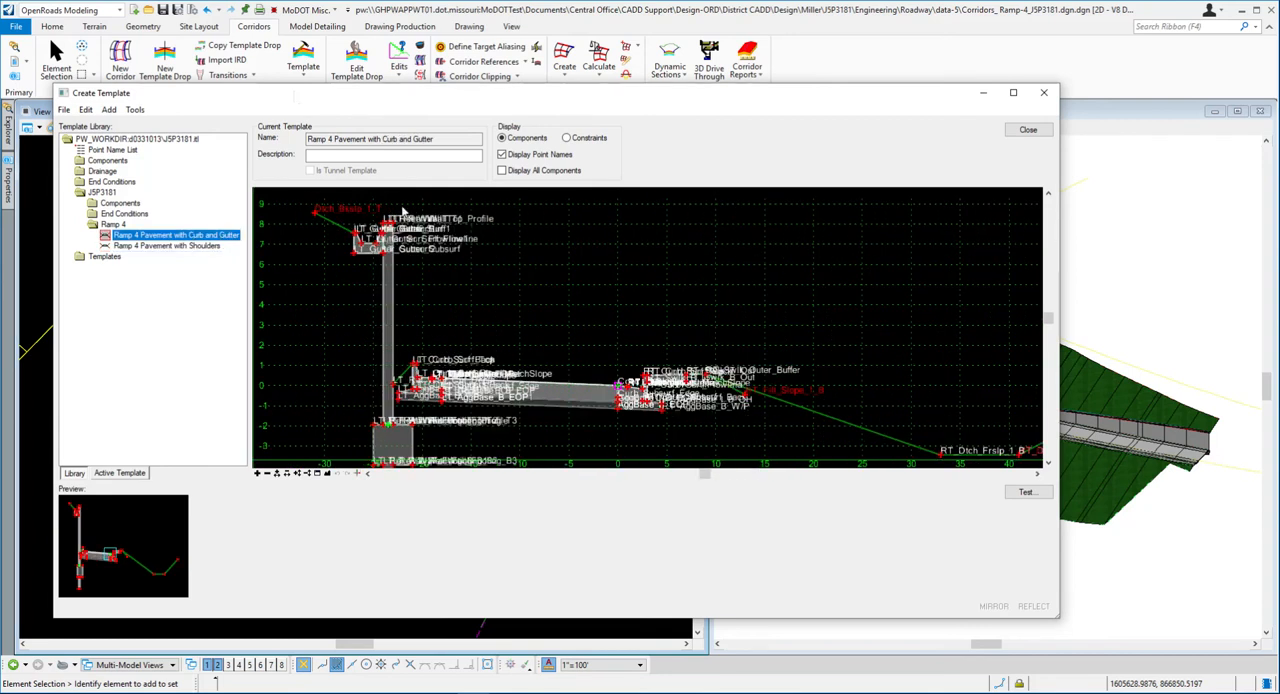
{"action": "left_click_drag", "start_coordinate": [428, 95], "coordinate": [397, 79]}
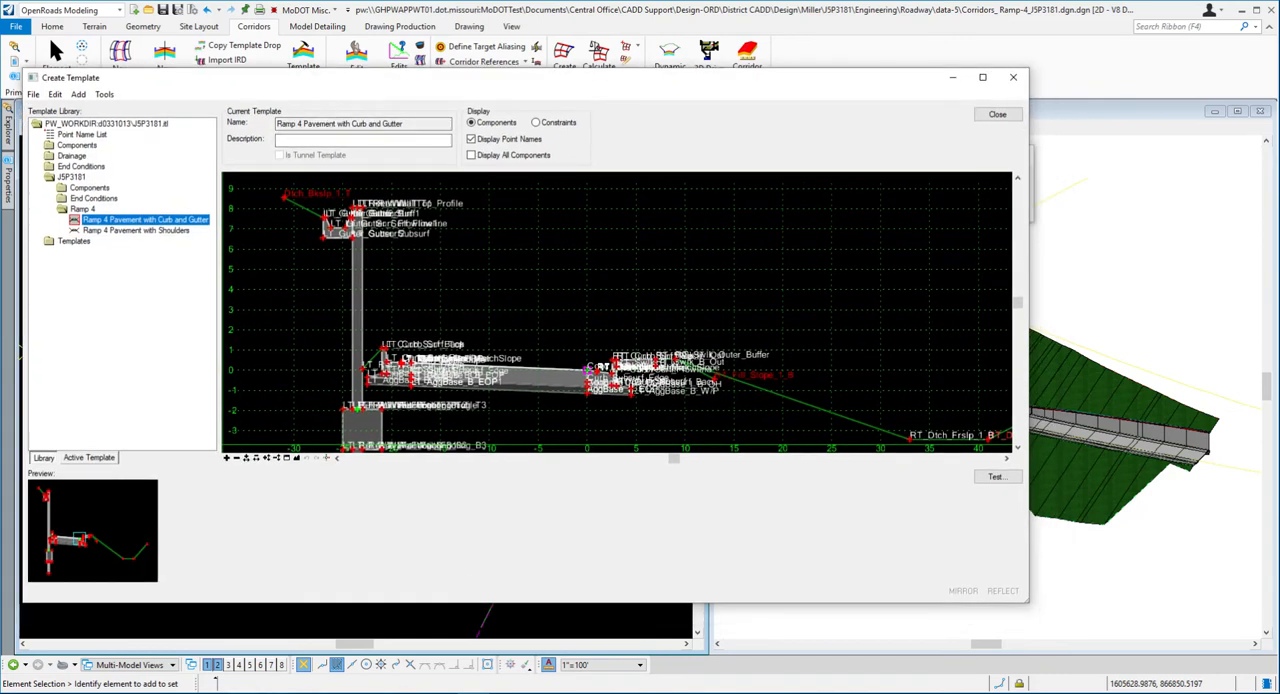
- Switch to Word and read exercise step 20 on the slope constraint value for the left ditch backslope point
{"action": "left_click", "coordinate": [430, 692]}
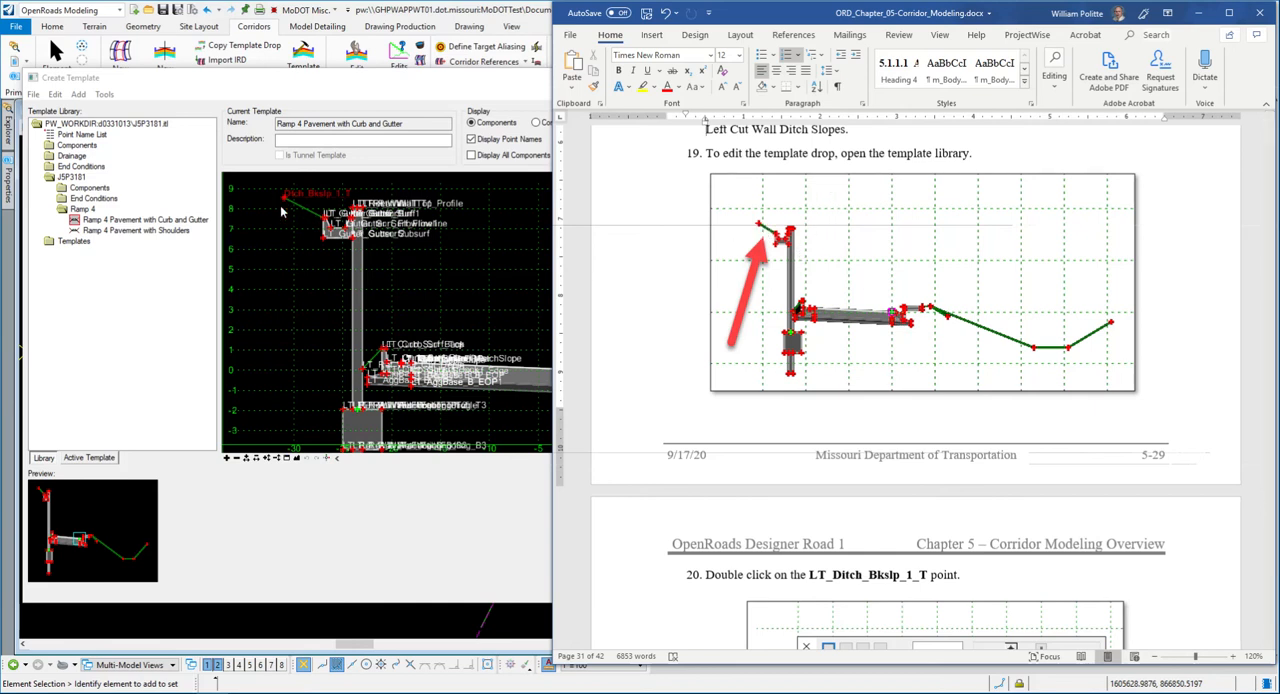
{"action": "scroll", "coordinate": [852, 237], "scroll_direction": "down", "scroll_amount": 6}
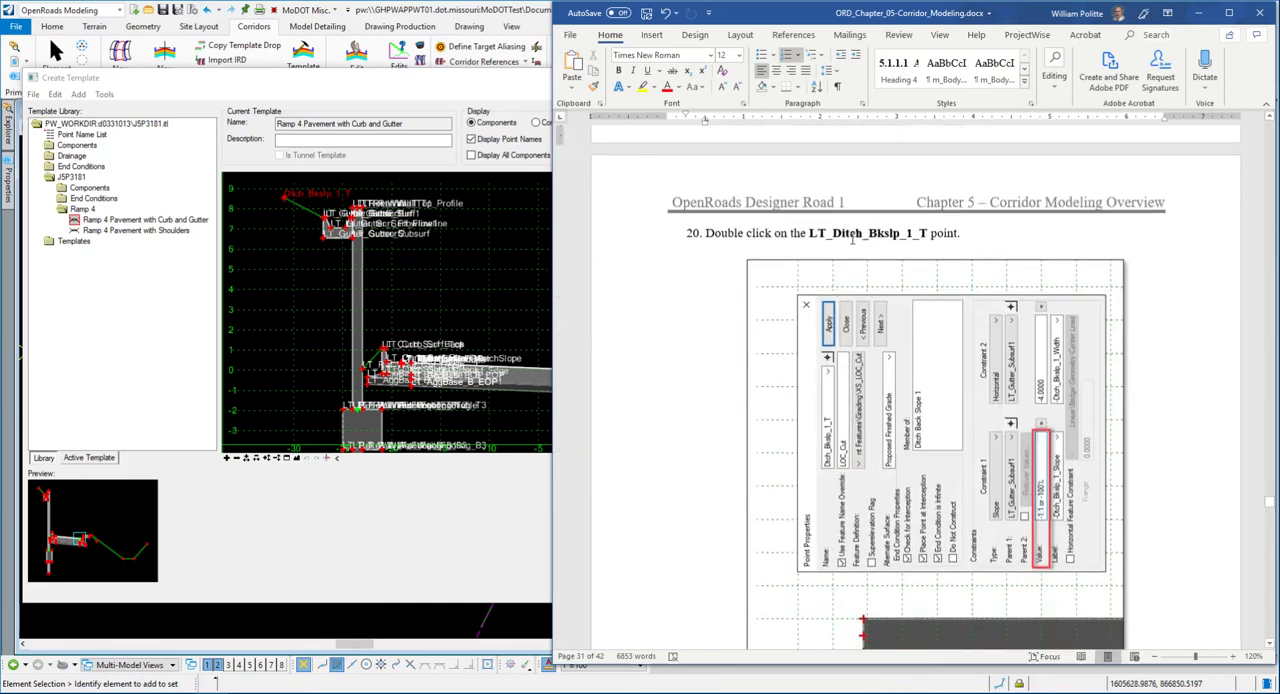
{"action": "scroll", "coordinate": [891, 240], "scroll_direction": "down", "scroll_amount": 4}
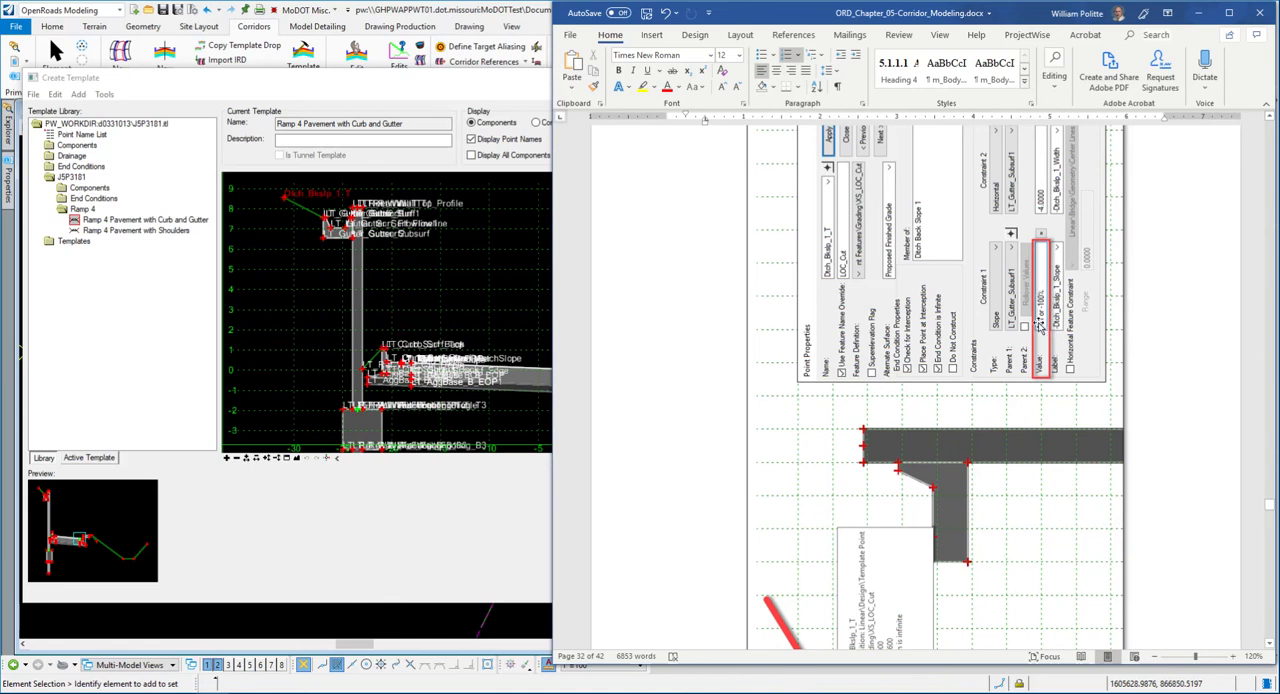
- Switch back to OpenRoads Designer and set the slope constraint of the Dtch_Bkslp_1_T point to -1:1 in the curb and gutter template
{"action": "left_click", "coordinate": [358, 83]}
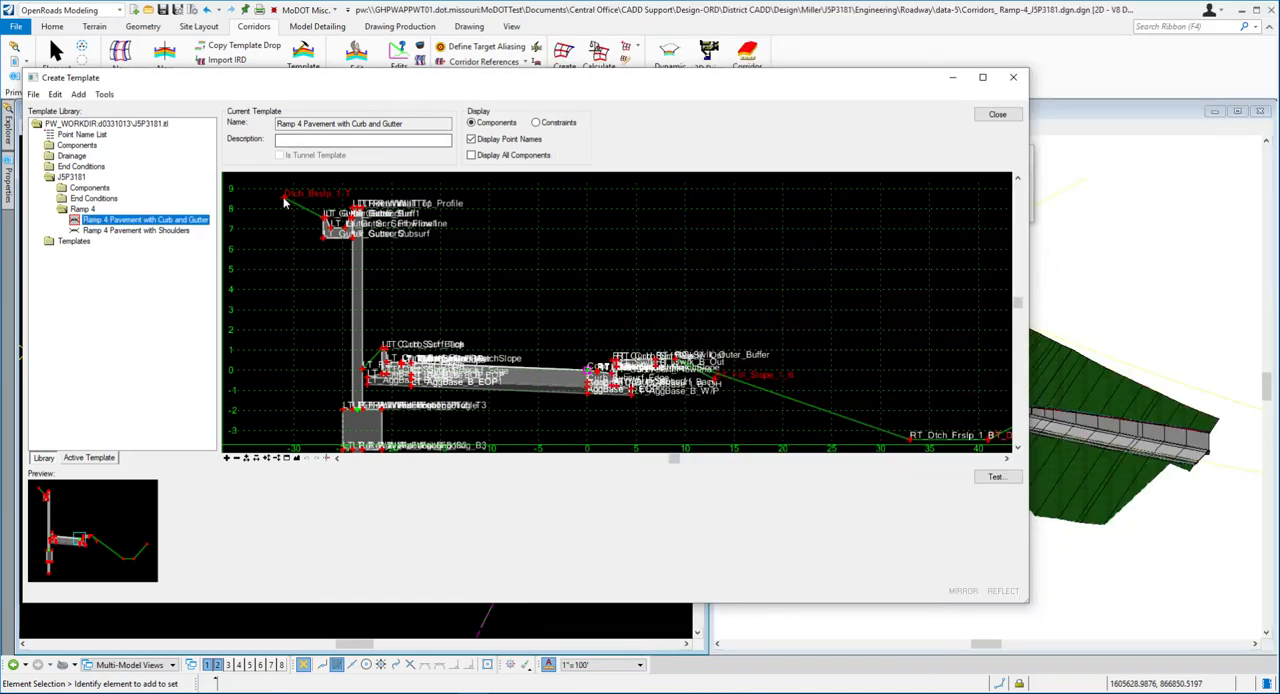
{"action": "mouse_move", "coordinate": [284, 202]}
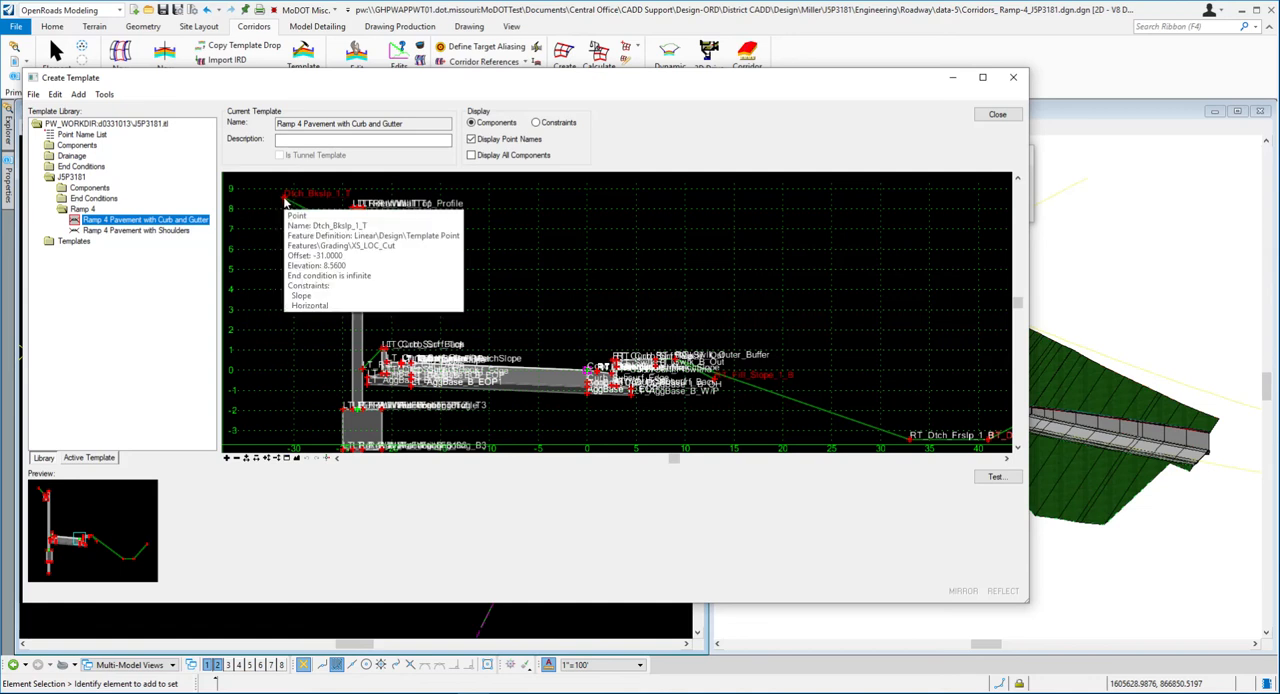
{"action": "double_click", "coordinate": [284, 201]}
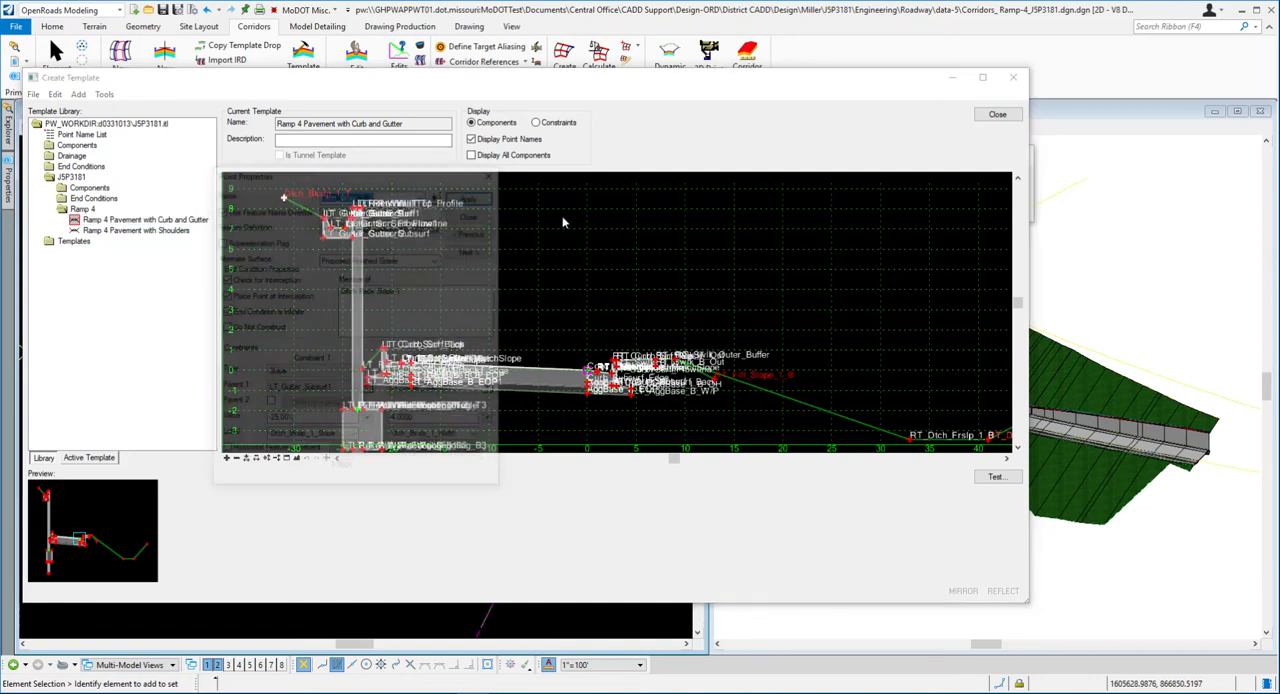
{"action": "left_click_drag", "start_coordinate": [322, 181], "coordinate": [531, 135]}
{"action": "left_click", "coordinate": [479, 374]}
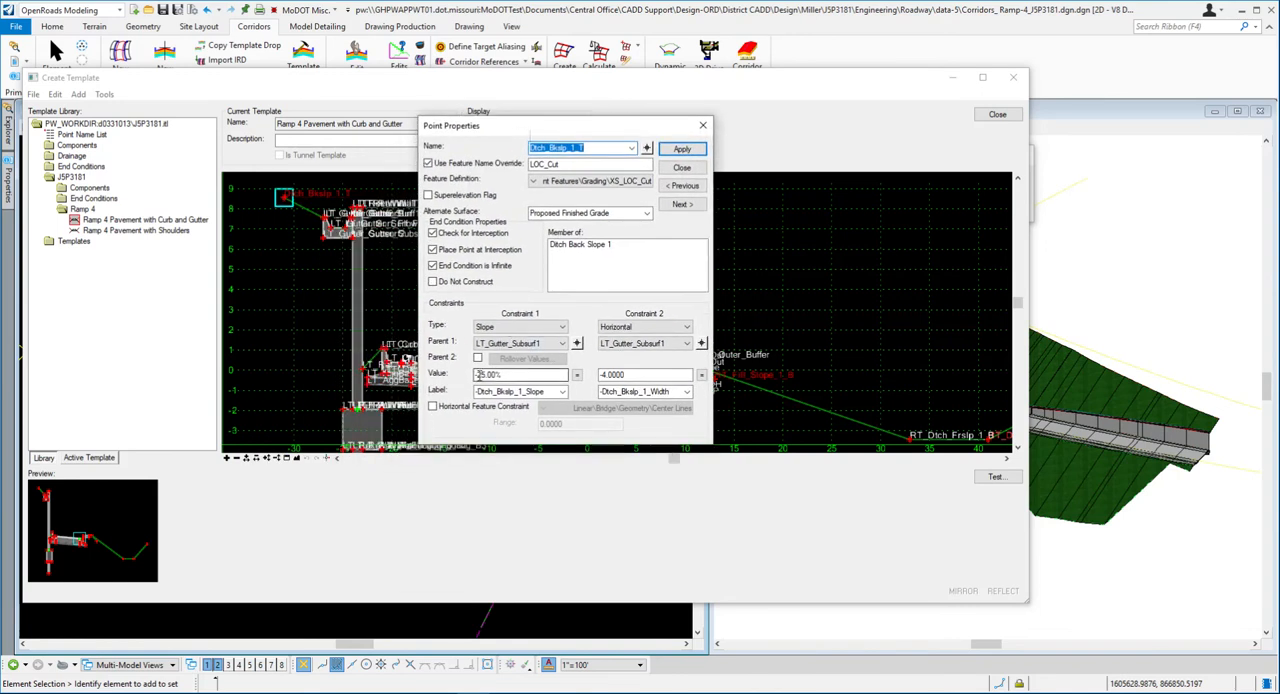
{"action": "left_click_drag", "start_coordinate": [479, 374], "coordinate": [497, 374]}
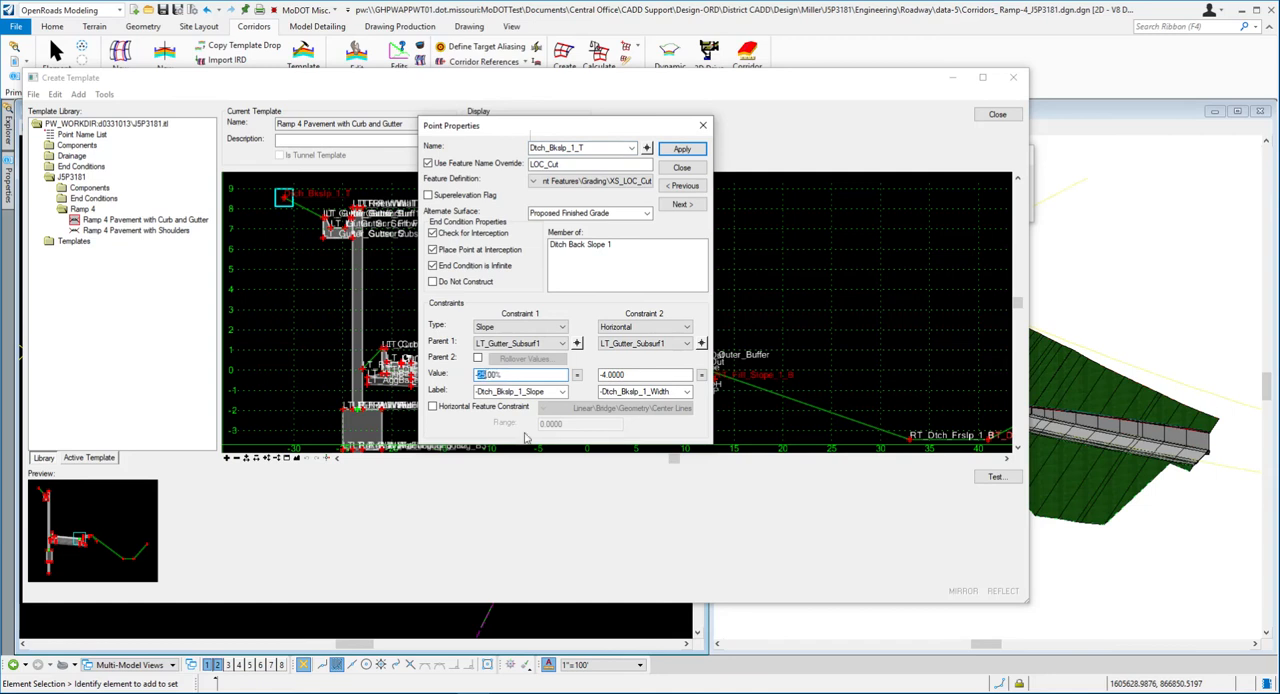
{"action": "type", "text": "-100"}
{"action": "left_click", "coordinate": [680, 149]}
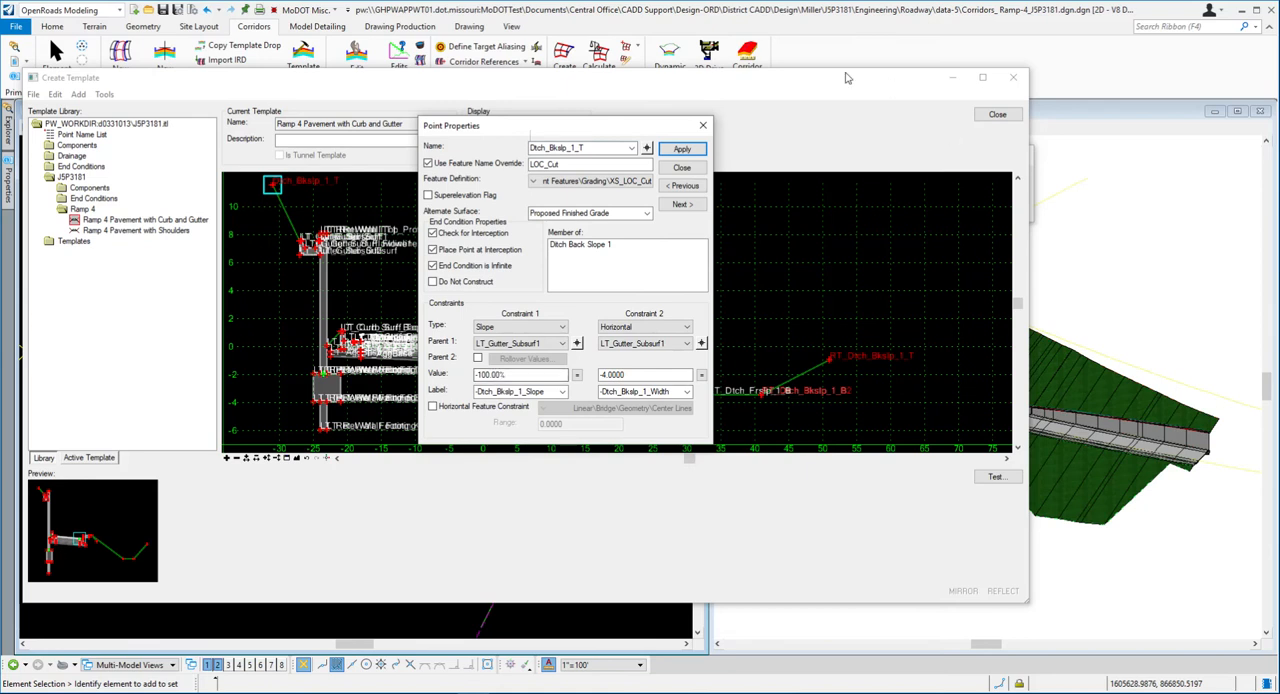
- Switch to Word and recheck the slope value for the left backslope point and the synchronization instructions in step 21
{"action": "key", "text": "alt+Tab"}
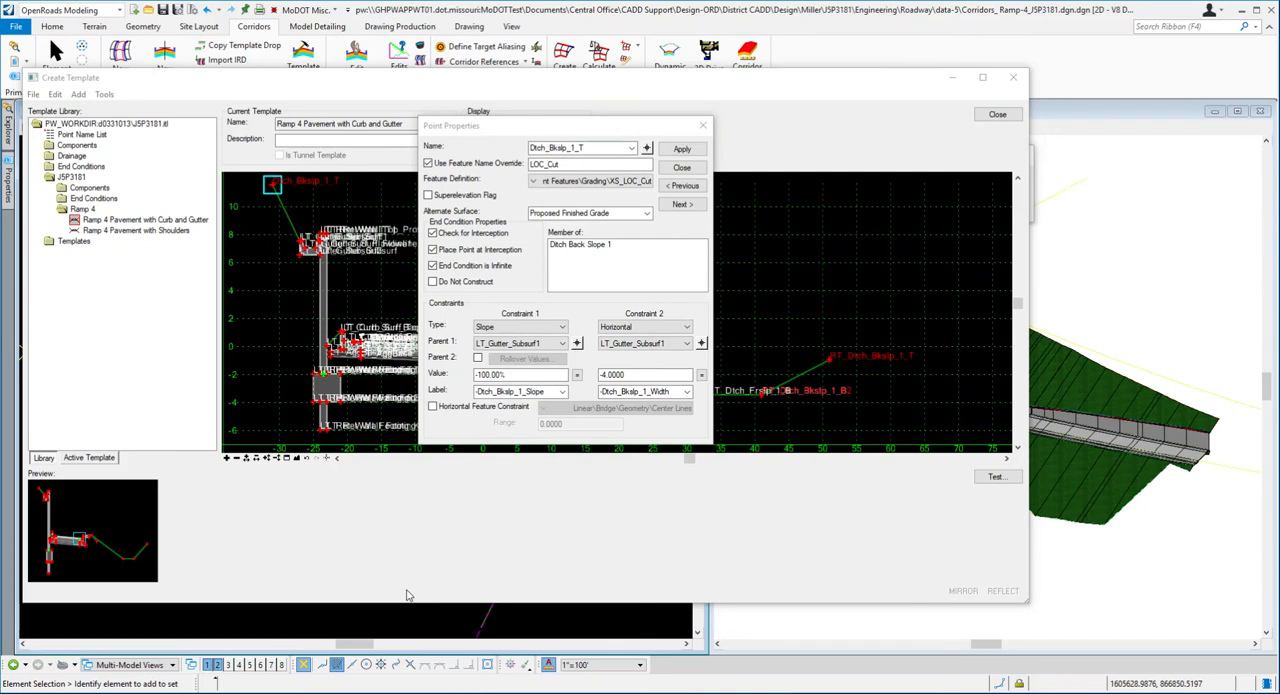
{"action": "scroll", "coordinate": [822, 564], "scroll_direction": "down", "scroll_amount": 3}
{"action": "scroll", "coordinate": [822, 483], "scroll_direction": "down", "scroll_amount": 5}
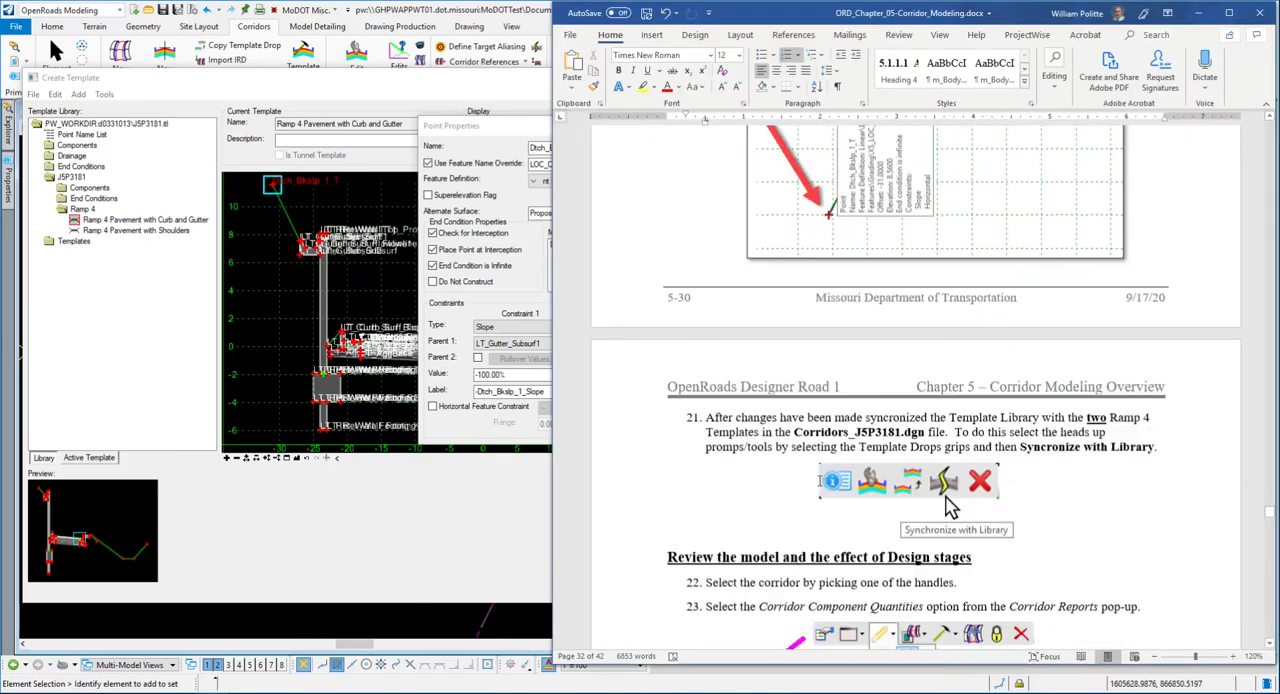
{"action": "scroll", "coordinate": [800, 475], "scroll_direction": "up", "scroll_amount": 5}
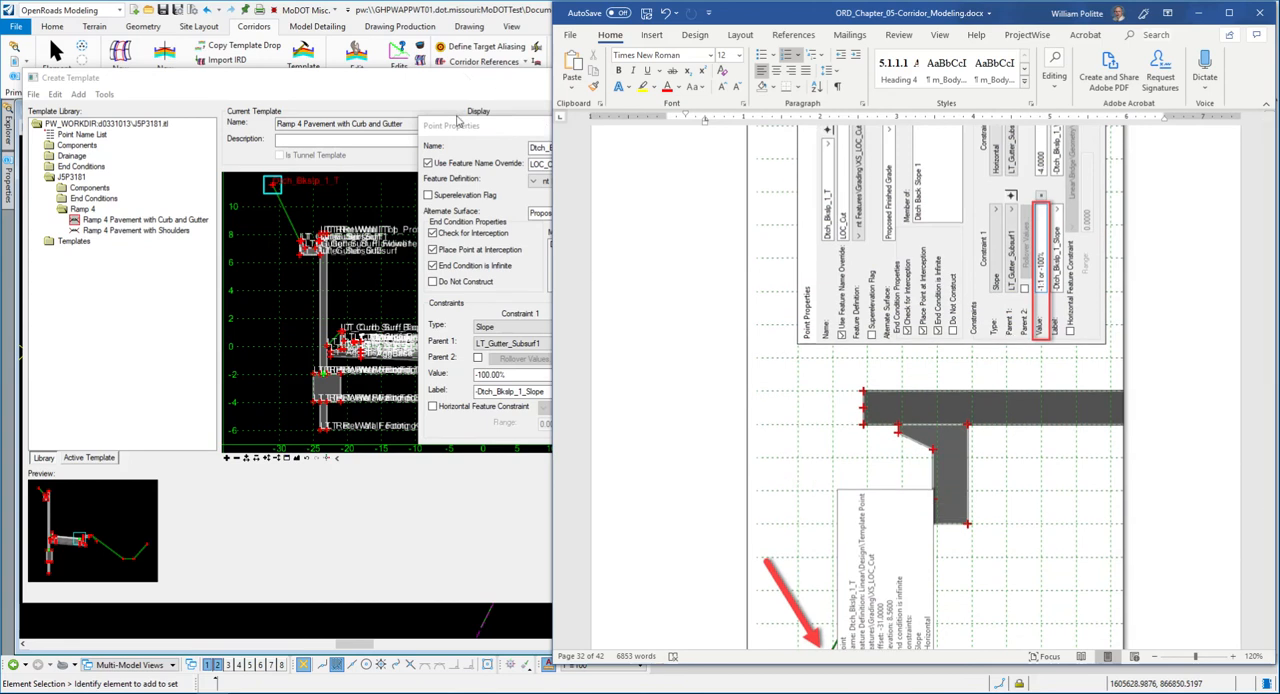
- Switch back to OpenRoads Designer, re-enter -1:1 as the Dtch_Bkslp_1_T slope value, apply it and close the point properties
{"action": "left_click", "coordinate": [465, 126]}
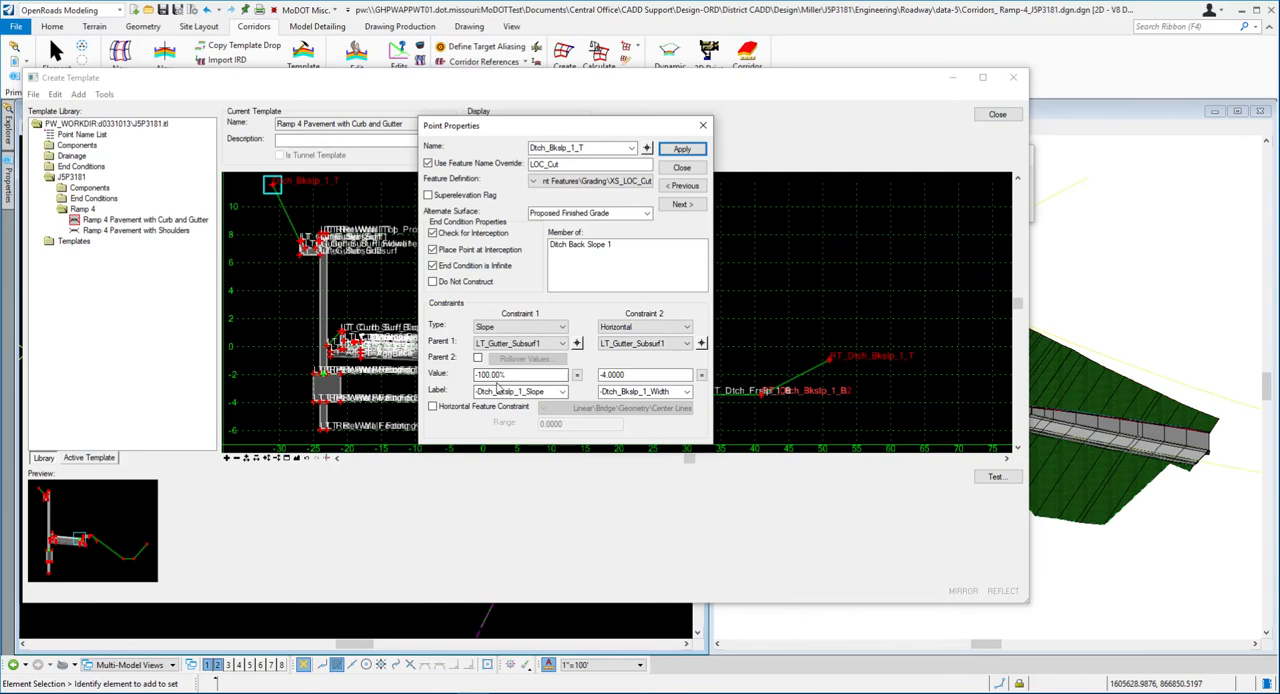
{"action": "left_click_drag", "start_coordinate": [505, 374], "coordinate": [480, 374]}
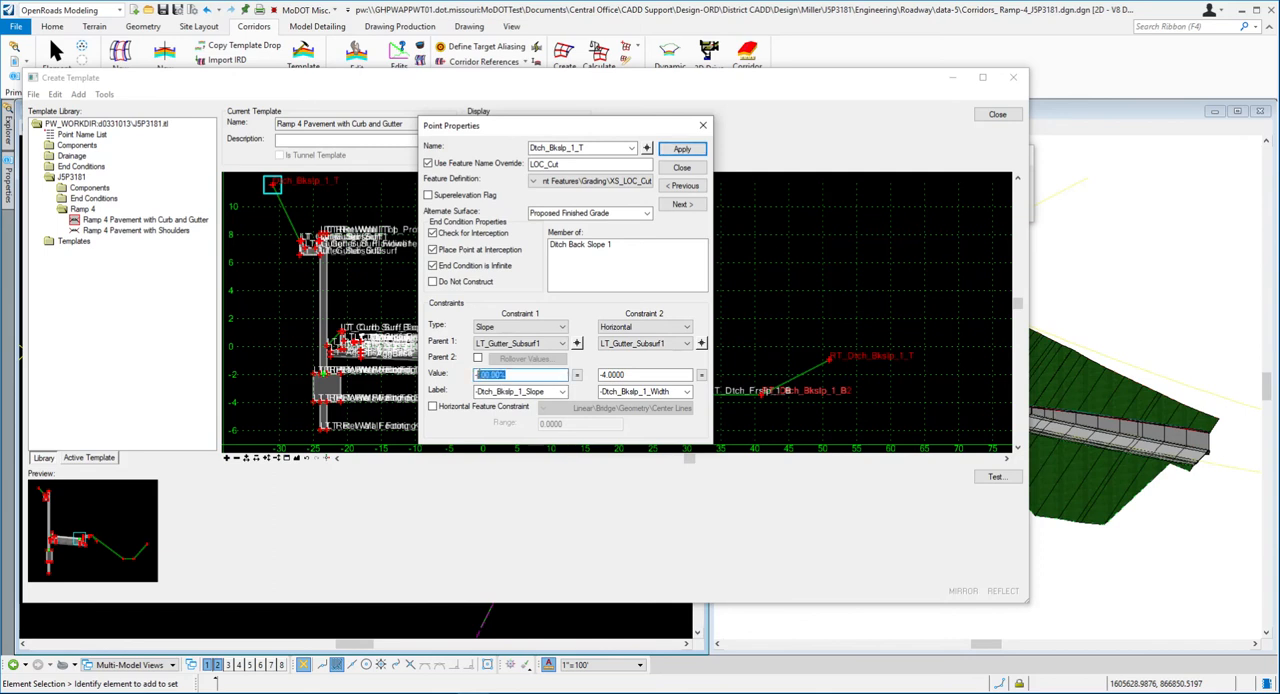
{"action": "type", "text": "-1:1"}
{"action": "key", "text": "Return"}
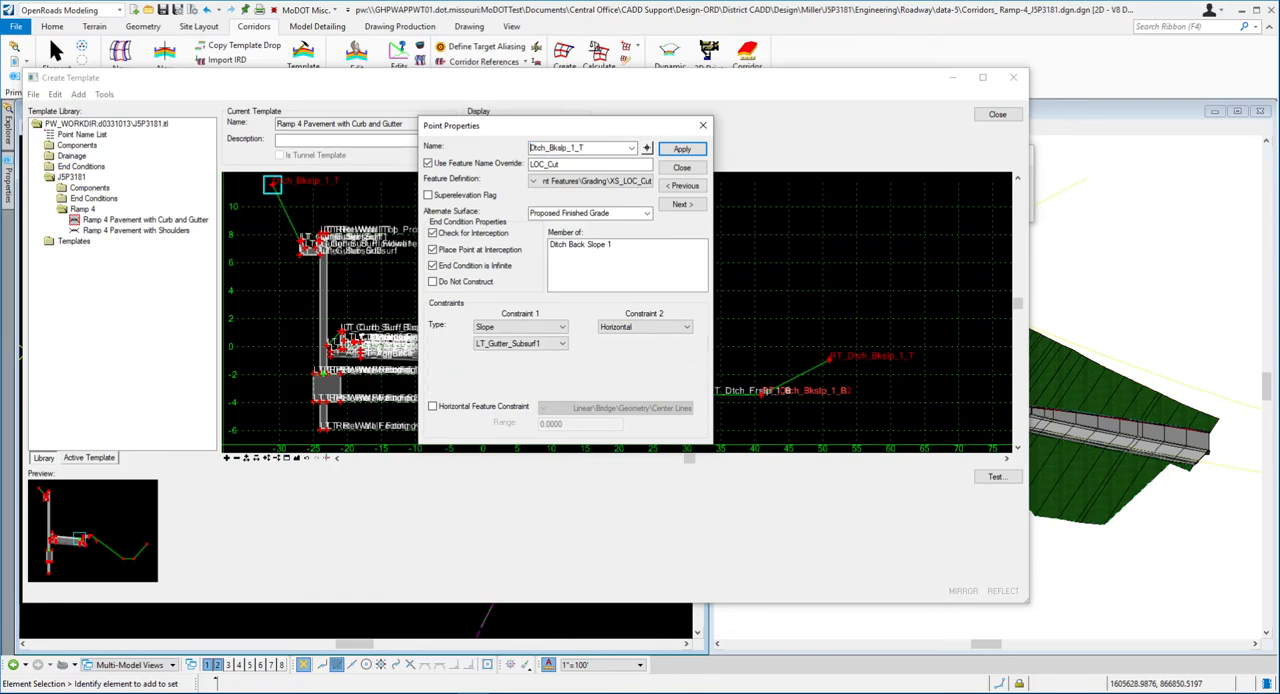
{"action": "scroll", "coordinate": [337, 269], "scroll_direction": "down", "scroll_amount": 2}
{"action": "scroll", "coordinate": [302, 202], "scroll_direction": "up", "scroll_amount": 2}
{"action": "left_click", "coordinate": [678, 154]}
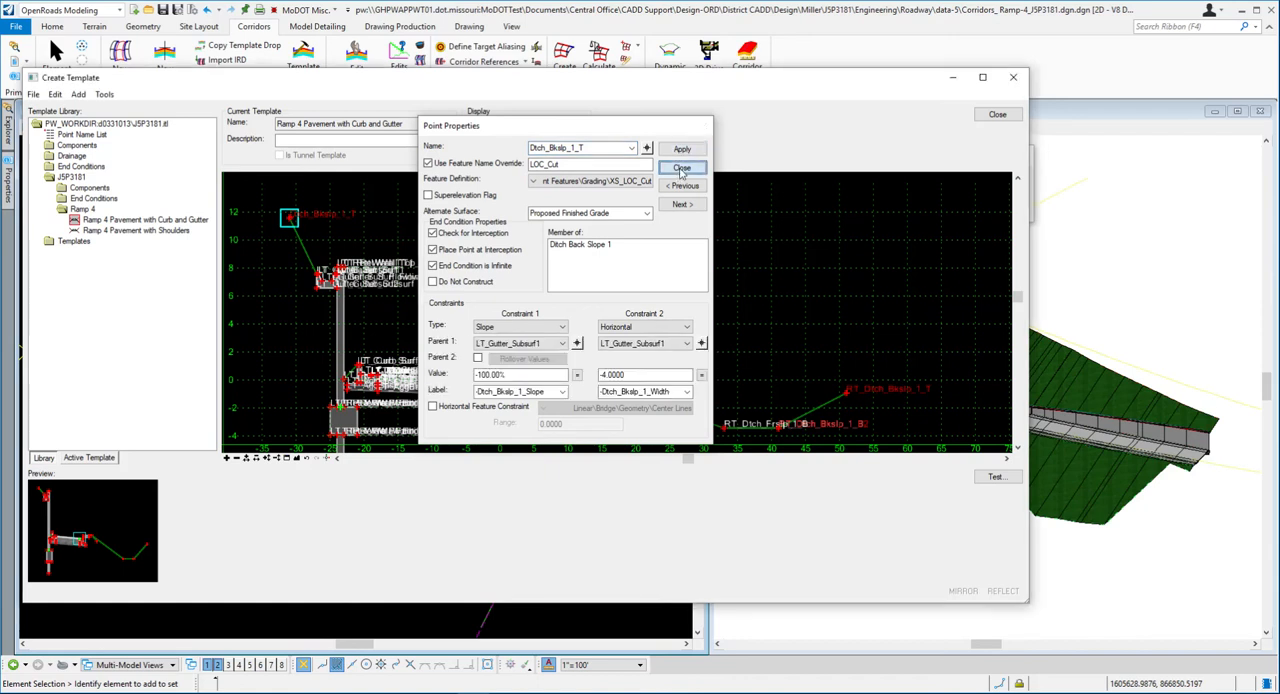
{"action": "left_click", "coordinate": [681, 167]}
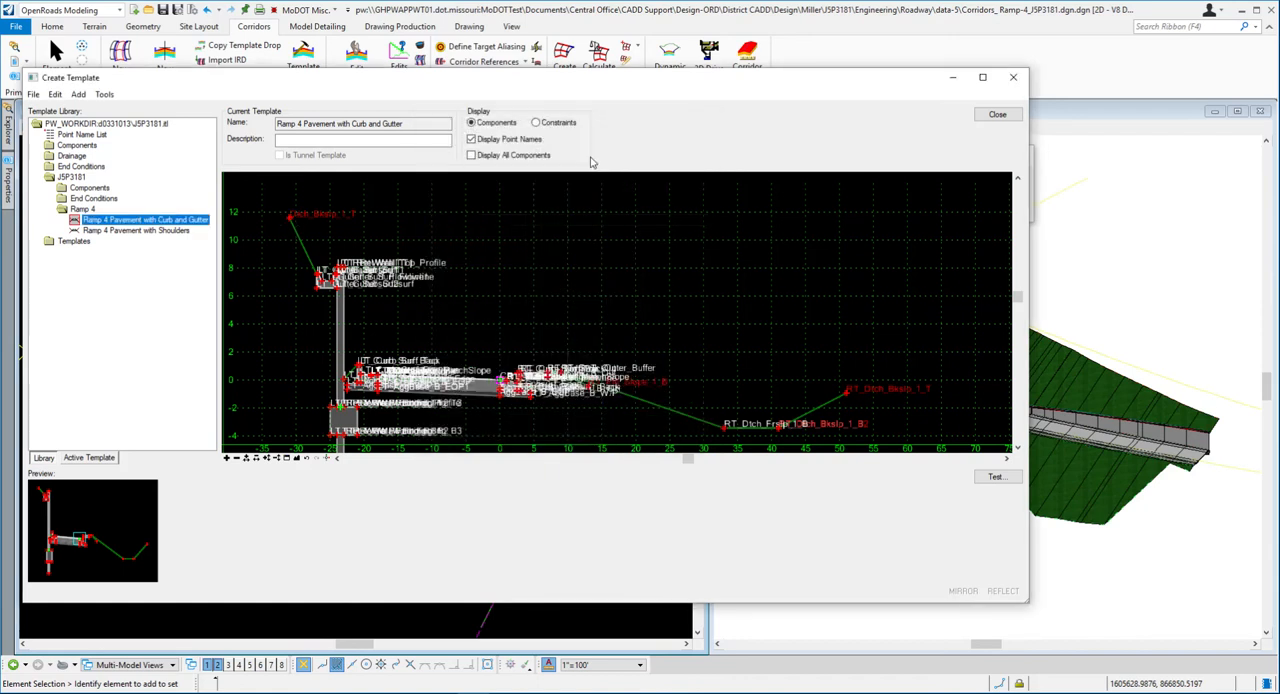
- Make Ramp 4 Pavement with Shoulders the active template and set the slope constraint of its LT_Dtch_Bkslp_1_T point to -1:1
{"action": "double_click", "coordinate": [152, 232]}
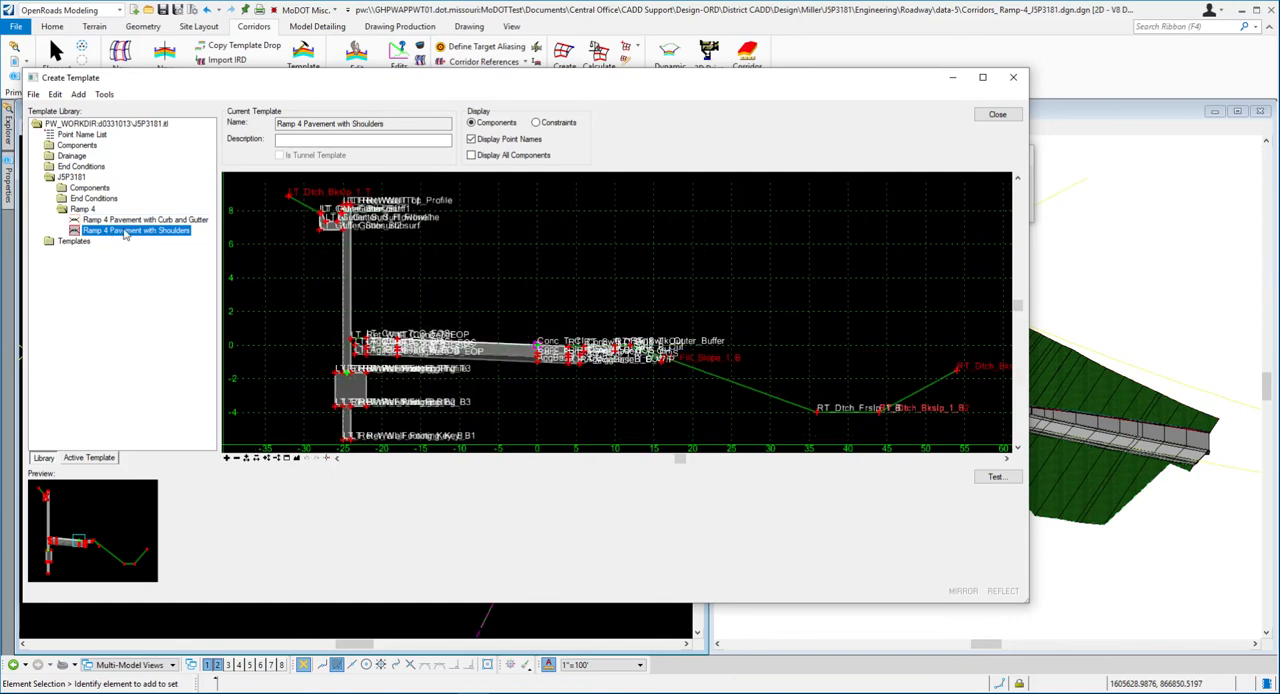
{"action": "mouse_move", "coordinate": [290, 203]}
{"action": "double_click", "coordinate": [289, 197]}
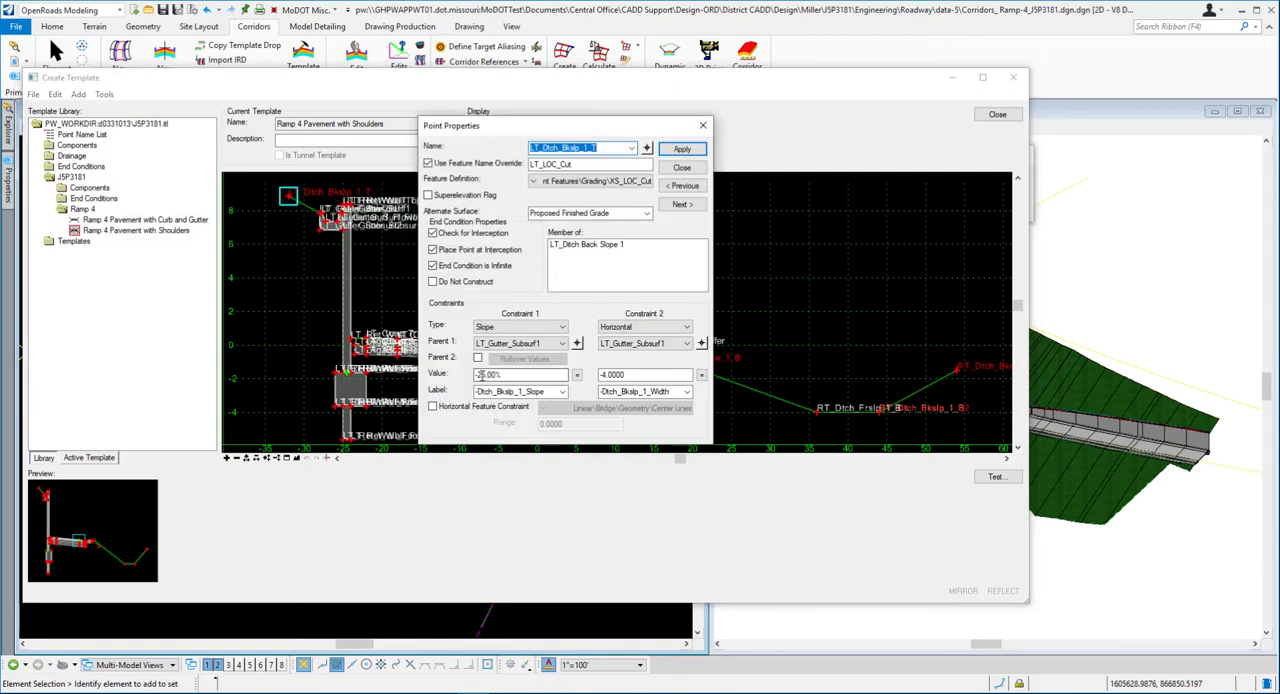
{"action": "left_click_drag", "start_coordinate": [505, 374], "coordinate": [483, 374]}
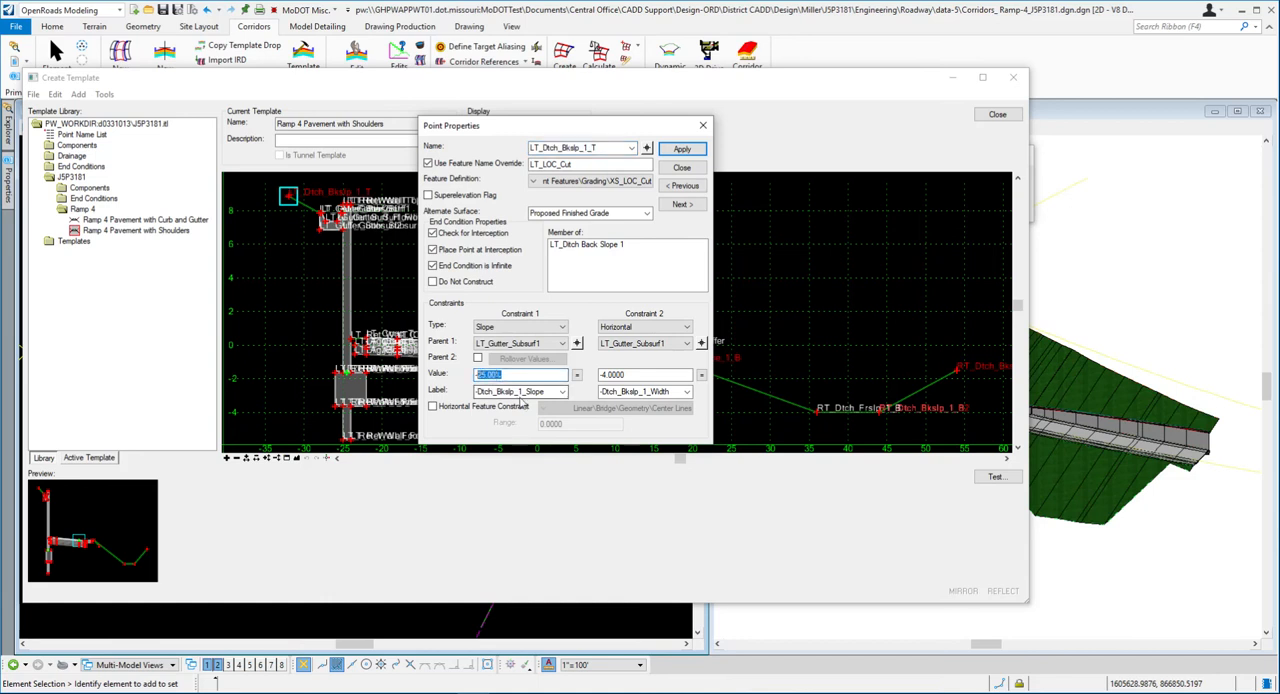
{"action": "type", "text": "-1:1"}
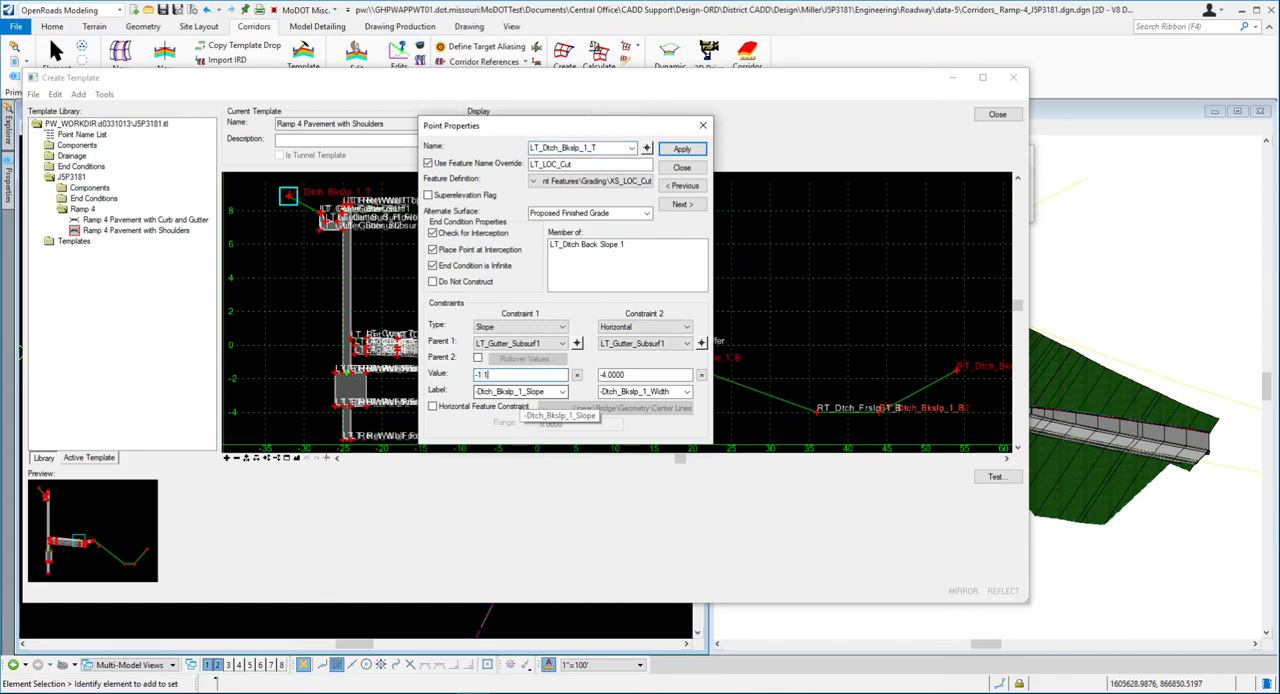
{"action": "key", "text": "Return"}
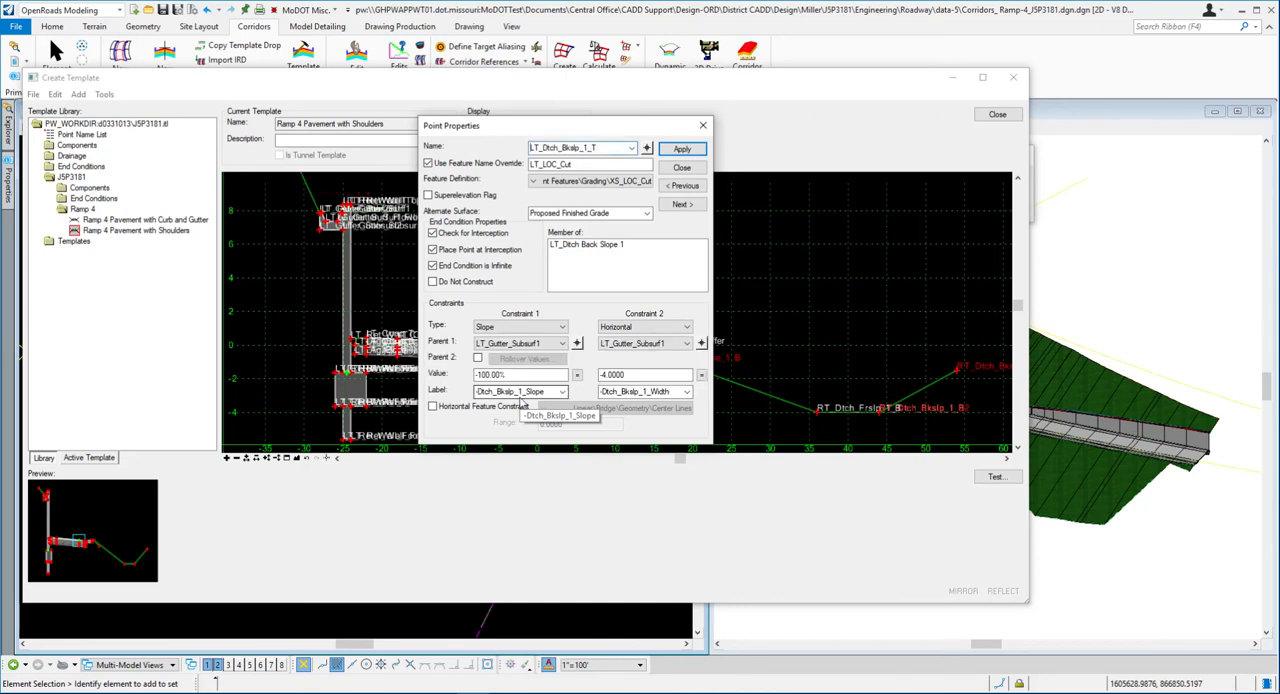
{"action": "scroll", "coordinate": [330, 335], "scroll_direction": "down", "scroll_amount": 3}
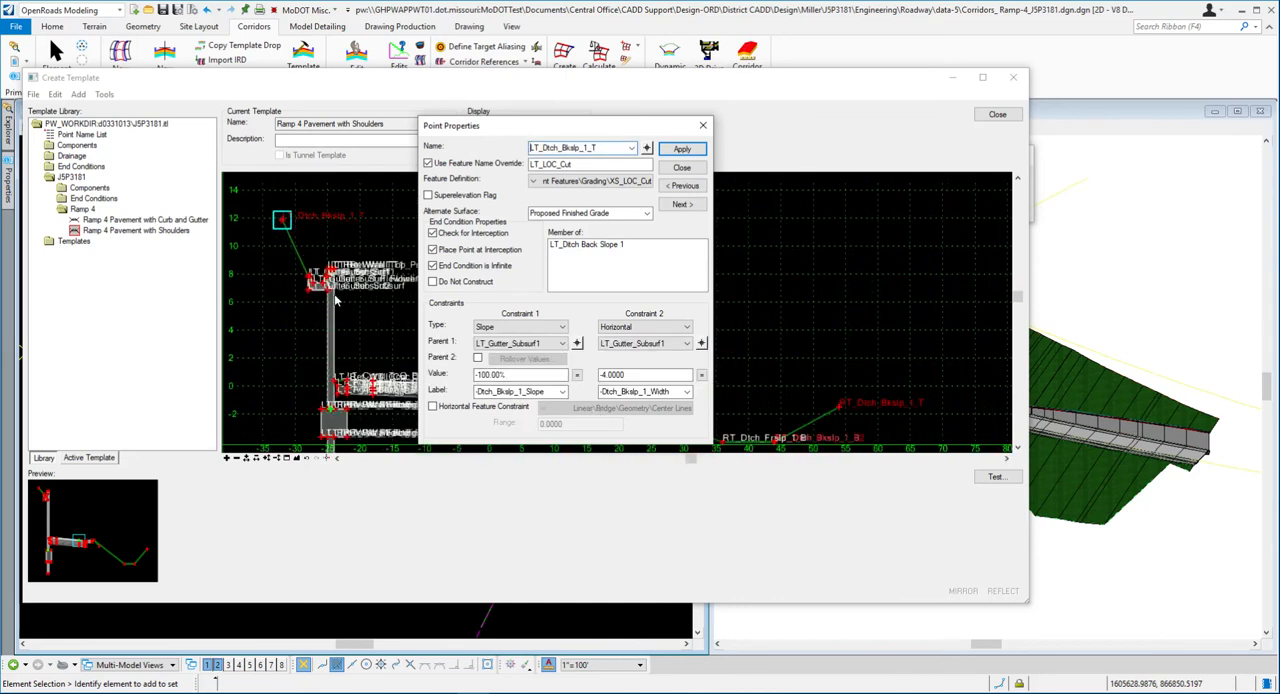
{"action": "left_click", "coordinate": [678, 150]}
{"action": "left_click", "coordinate": [681, 167]}
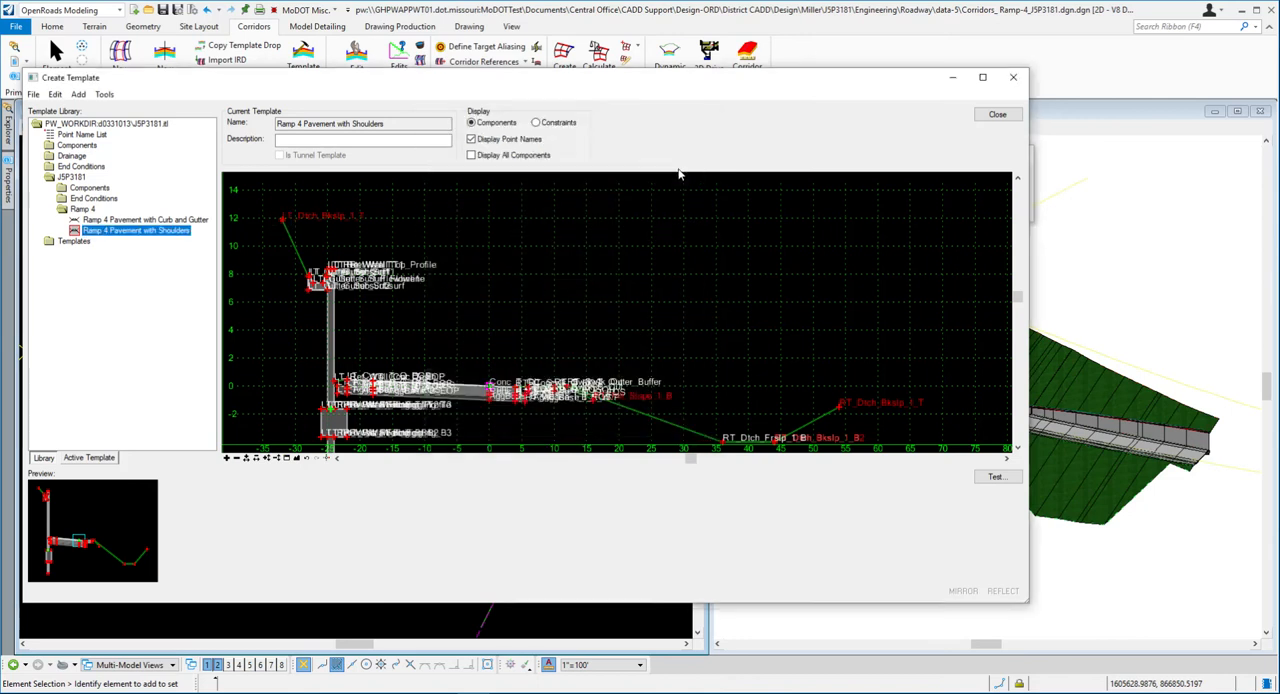
- Close the template editor and save the changes to the J5P3181 template library
{"action": "left_click", "coordinate": [997, 114]}
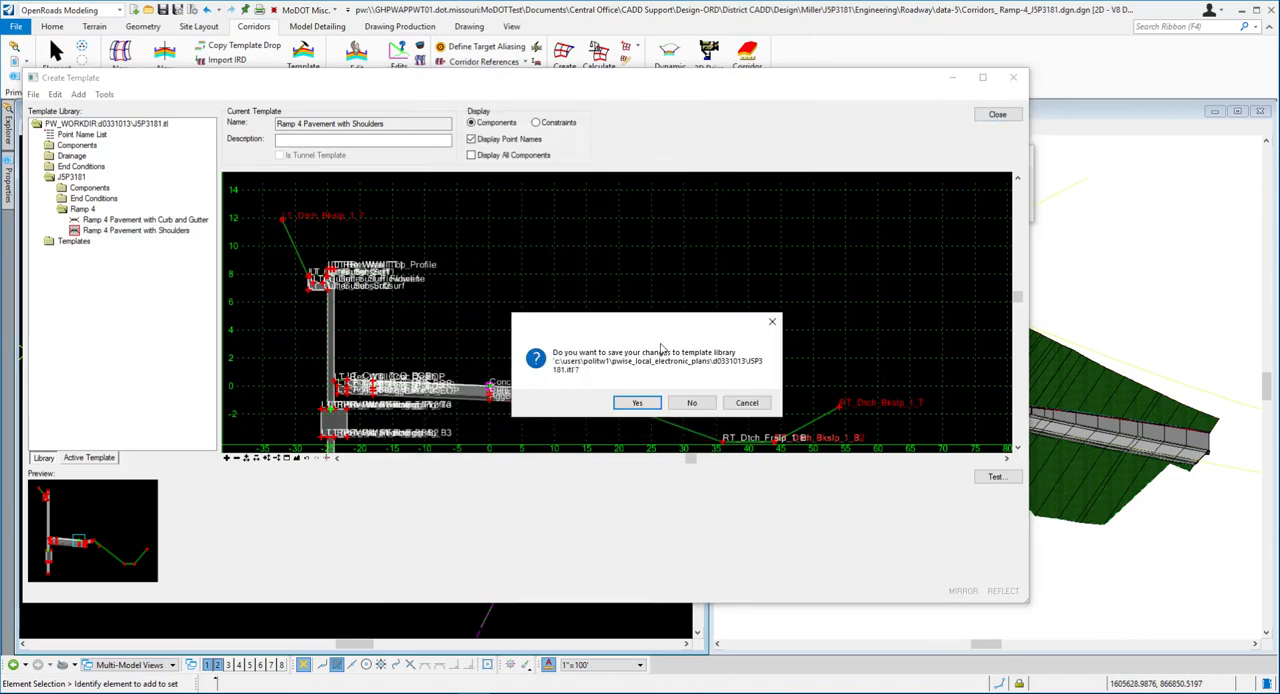
{"action": "left_click", "coordinate": [637, 404]}
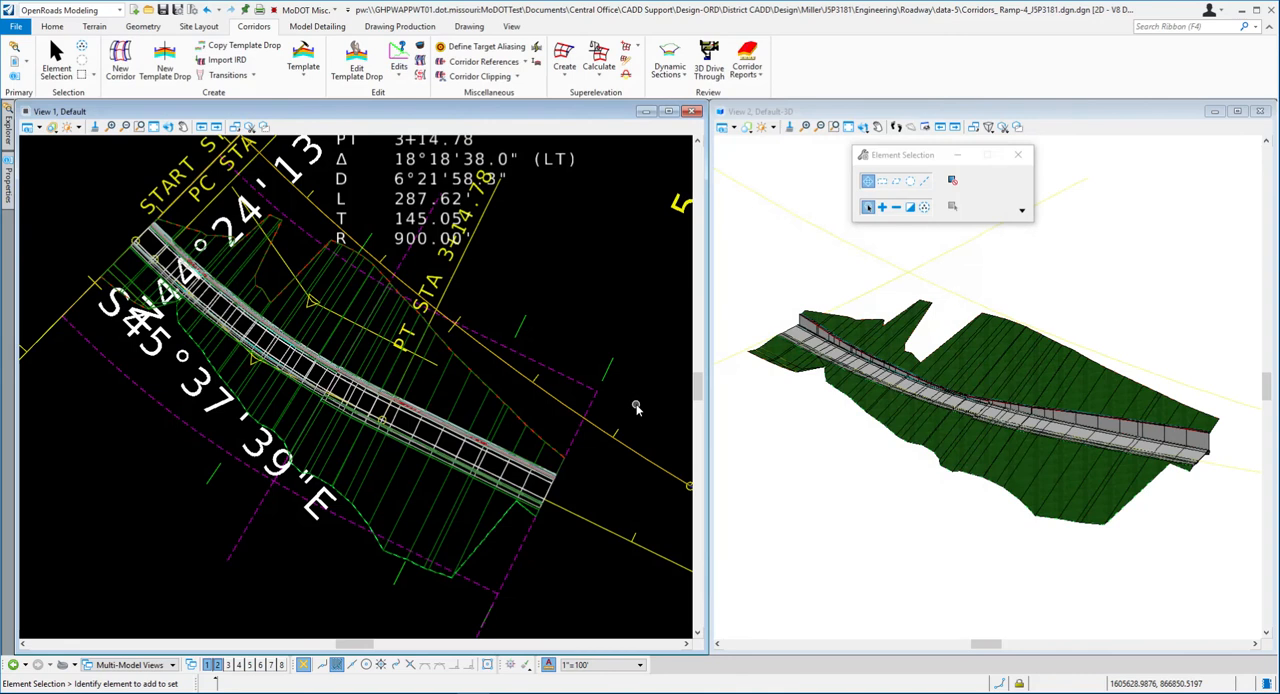
{"action": "scroll", "coordinate": [300, 300], "scroll_direction": "down", "scroll_amount": 2}
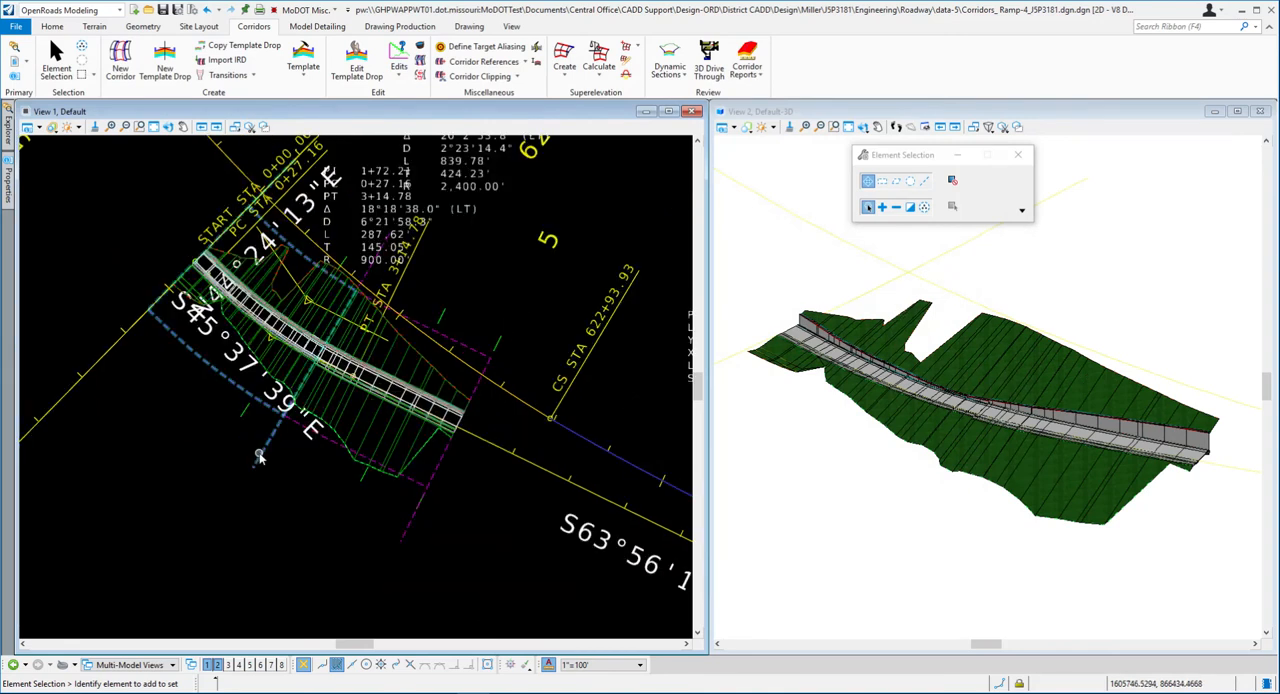
- Switch to Word and read exercise step 21 on synchronizing the two Ramp 4 template drops with the library
{"action": "left_click", "coordinate": [200, 692]}
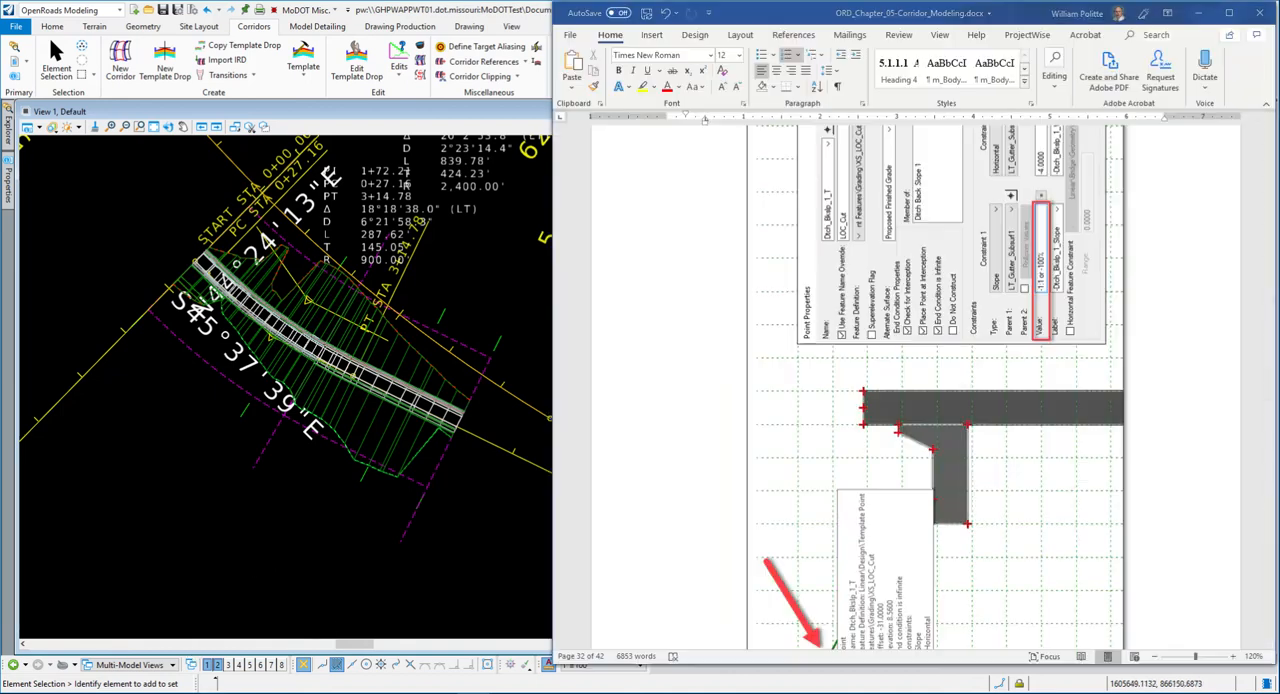
{"action": "scroll", "coordinate": [950, 378], "scroll_direction": "down", "scroll_amount": 10}
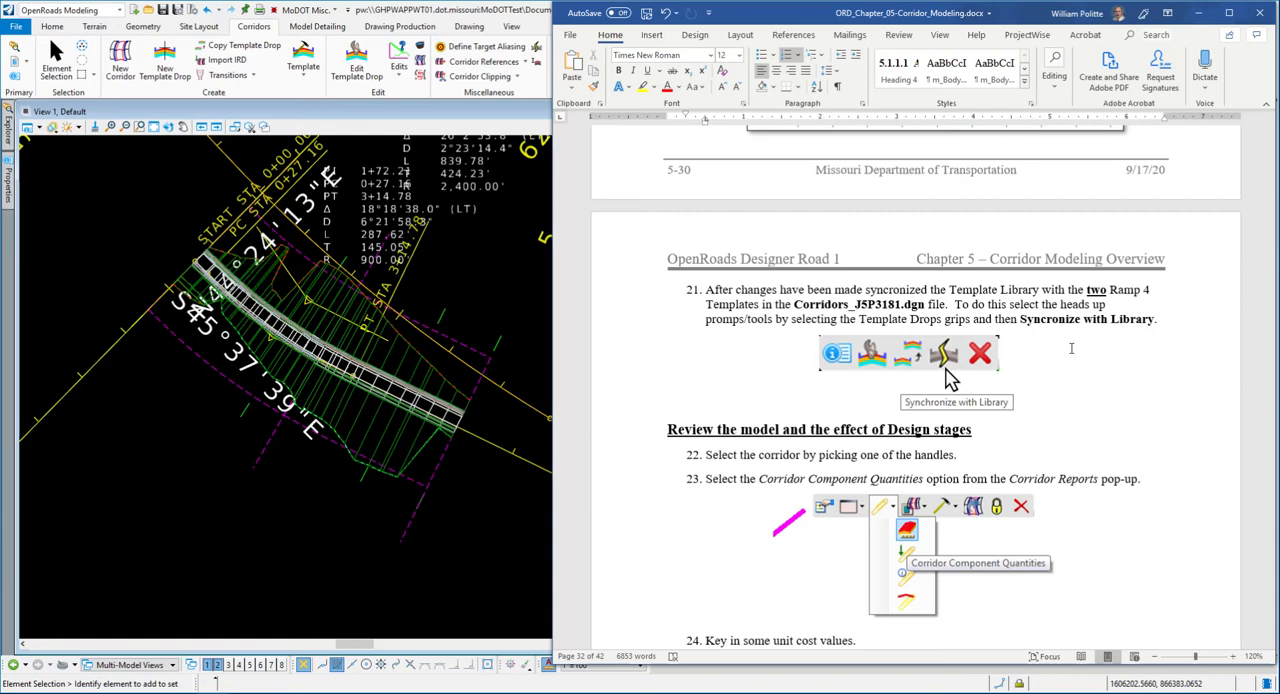
{"action": "scroll", "coordinate": [1071, 348], "scroll_direction": "down", "scroll_amount": 3}
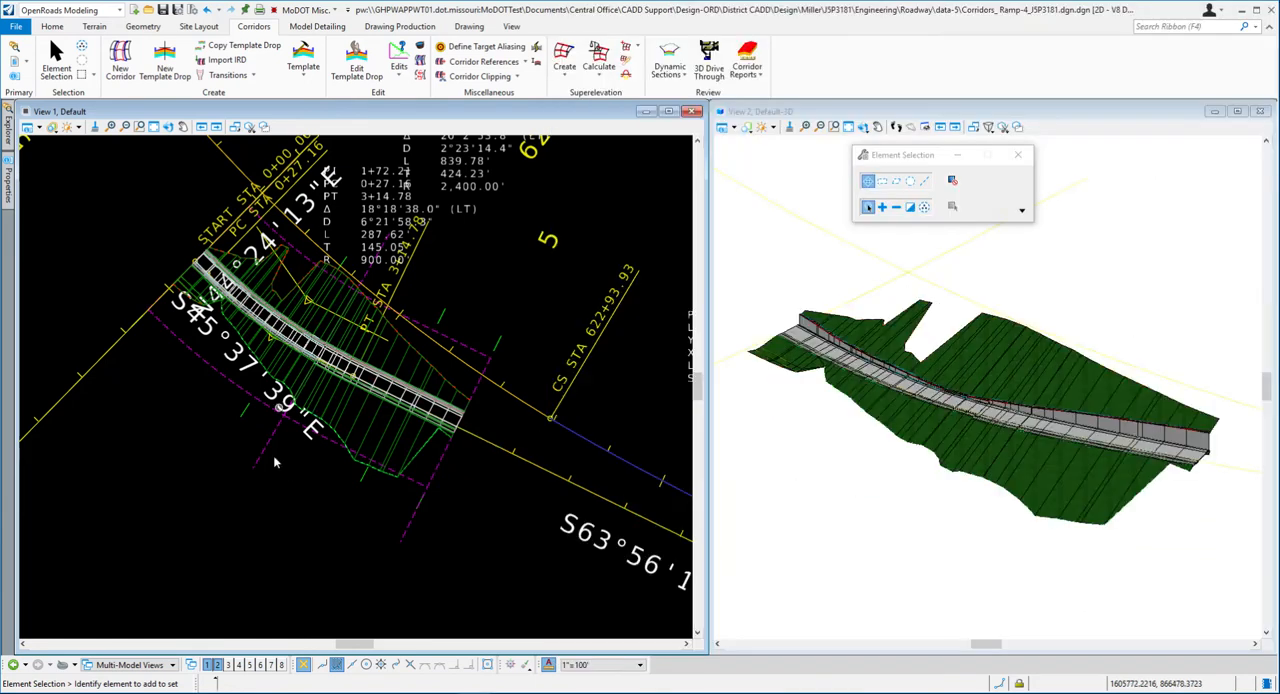
- Switch back to OpenRoads Designer and synchronize the Ramp 4 Pavement with Curb and Gutter template drop with the library
{"action": "mouse_move", "coordinate": [263, 452]}
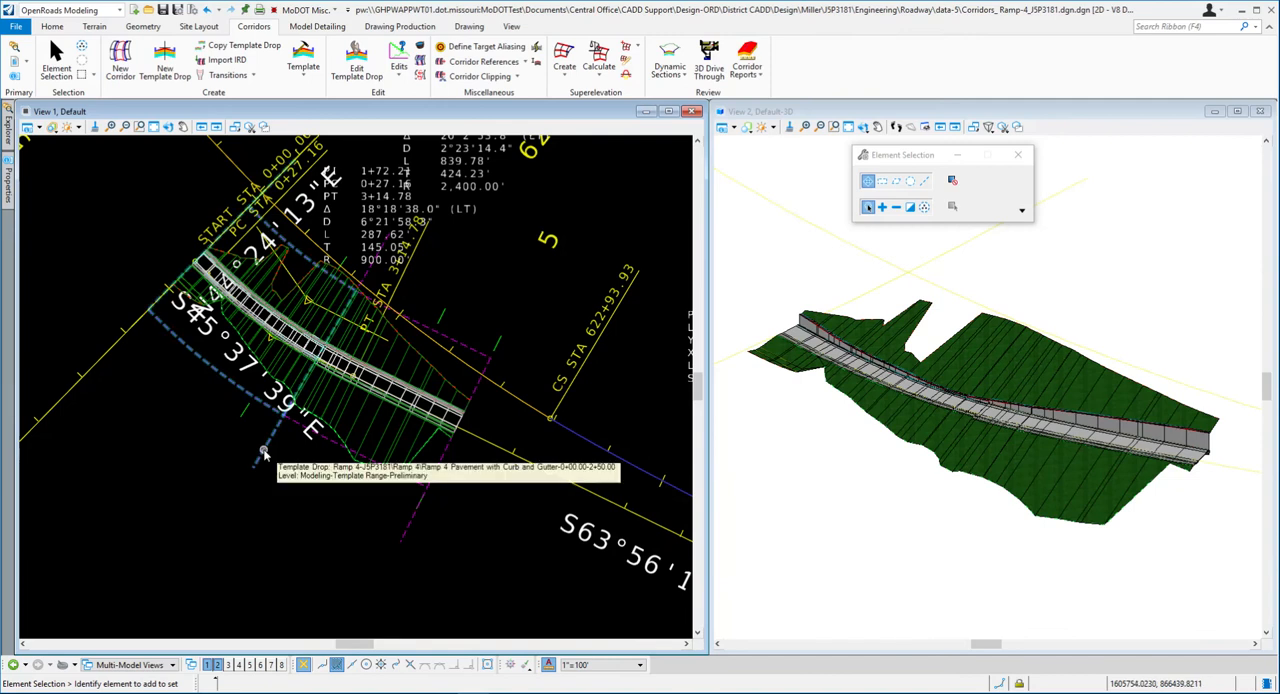
{"action": "left_click", "coordinate": [264, 450]}
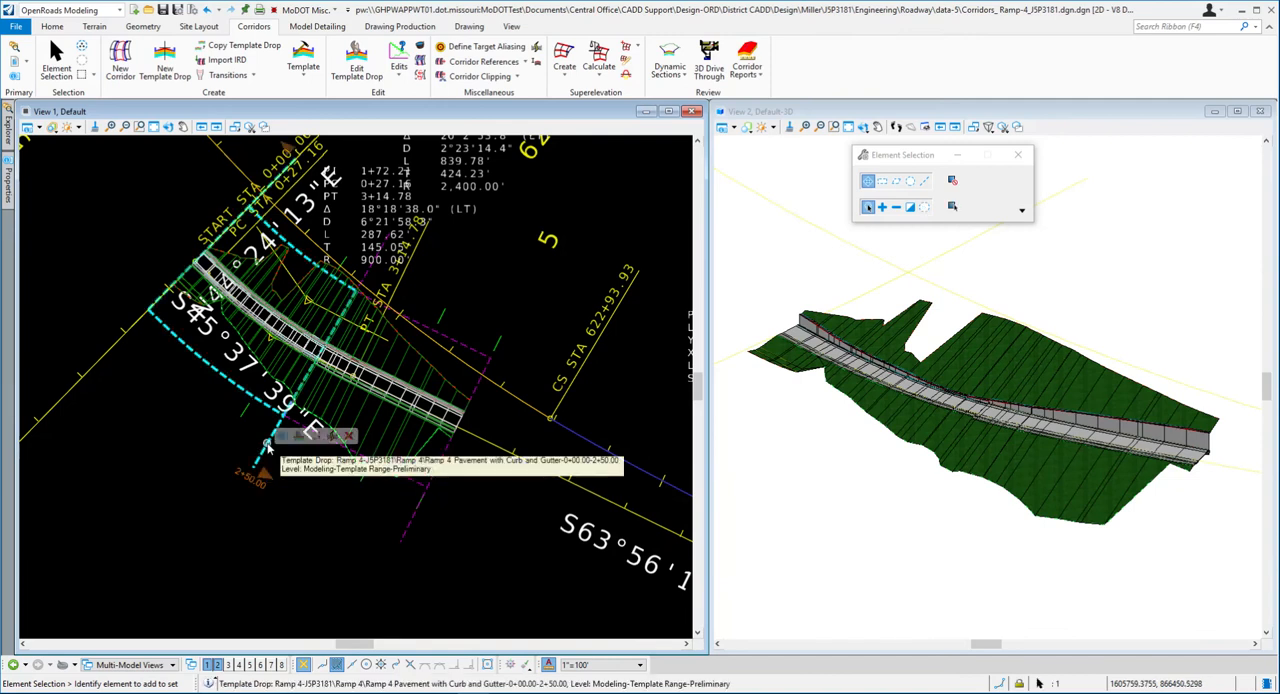
{"action": "left_click", "coordinate": [333, 437]}
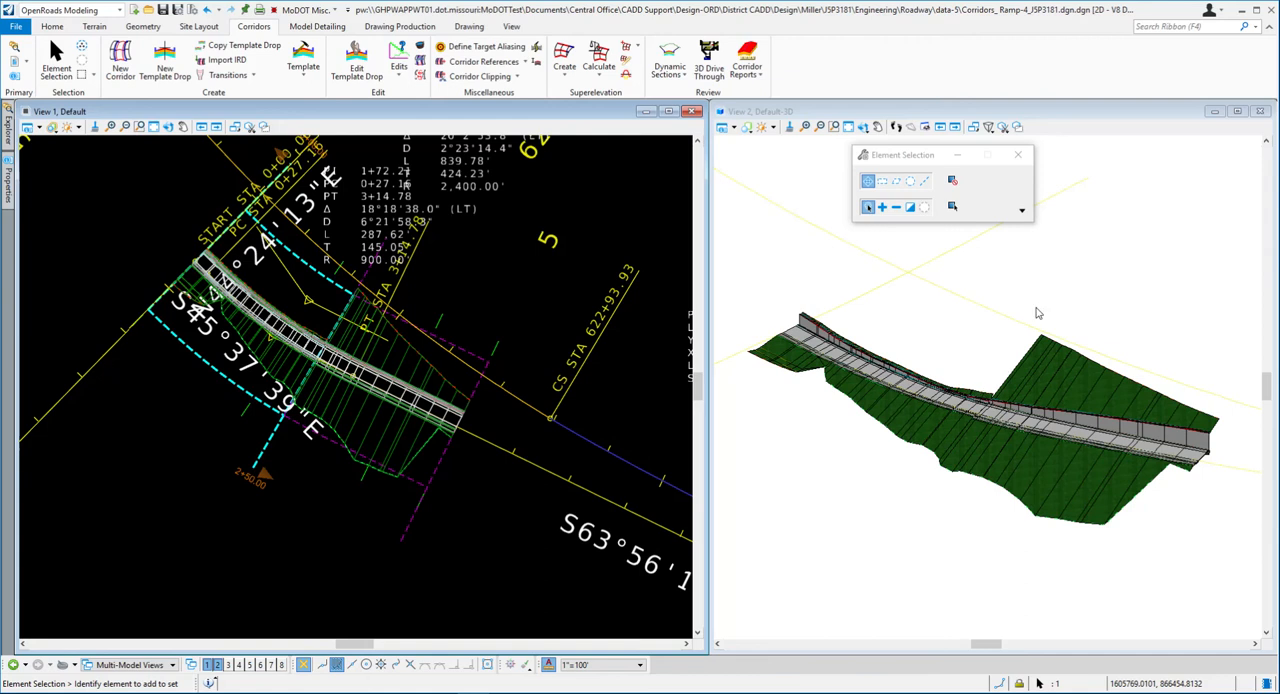
- Synchronize the Ramp 4 Pavement with Shoulders template drop, stations 2+50 to 5+00, with the library
{"action": "left_click", "coordinate": [409, 528]}
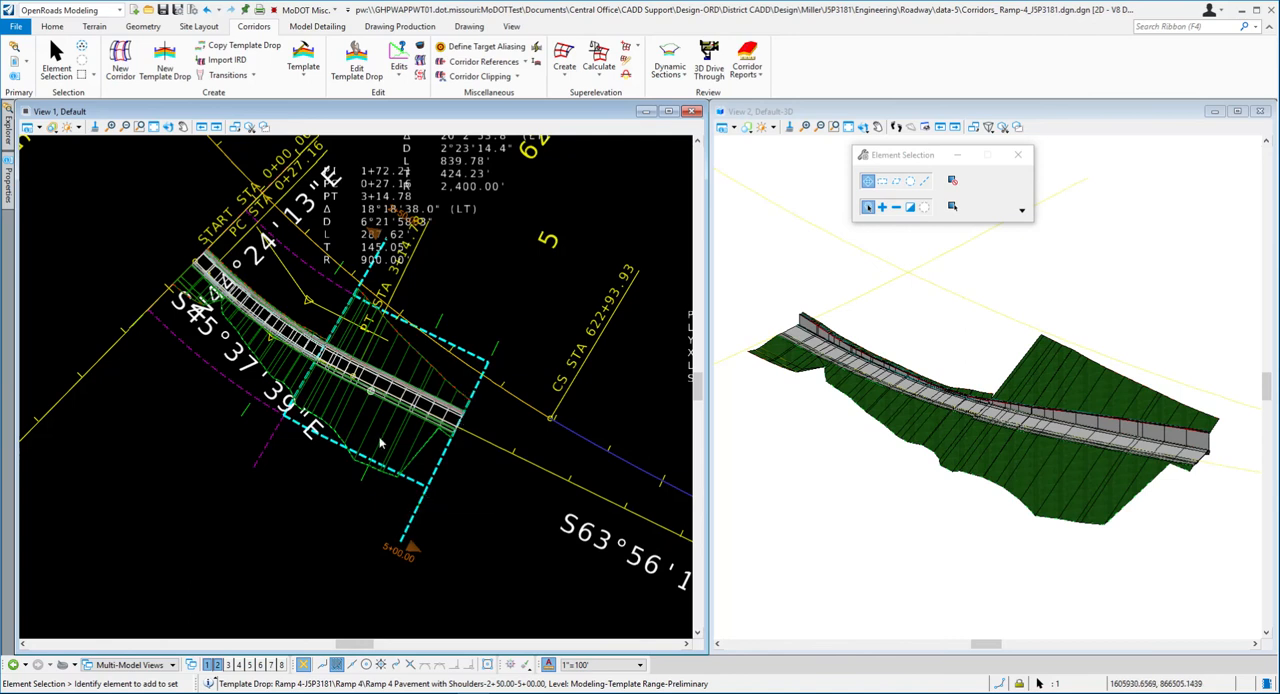
{"action": "mouse_move", "coordinate": [425, 506]}
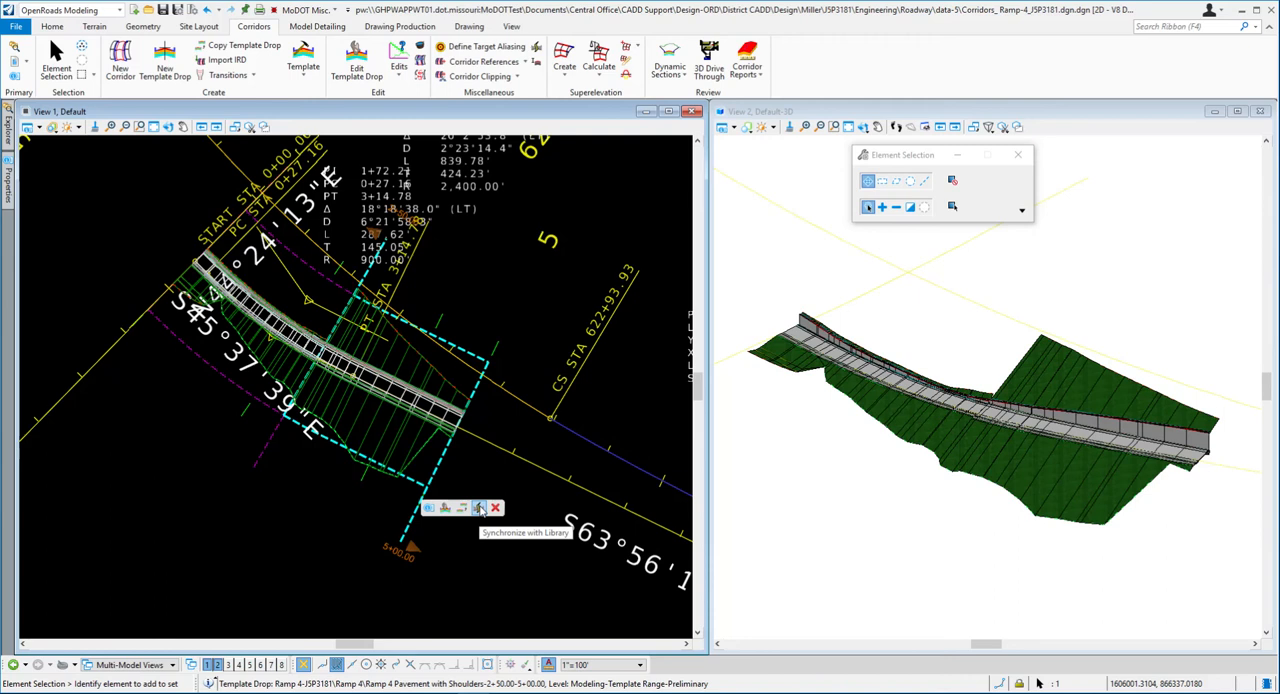
{"action": "left_click", "coordinate": [479, 508]}
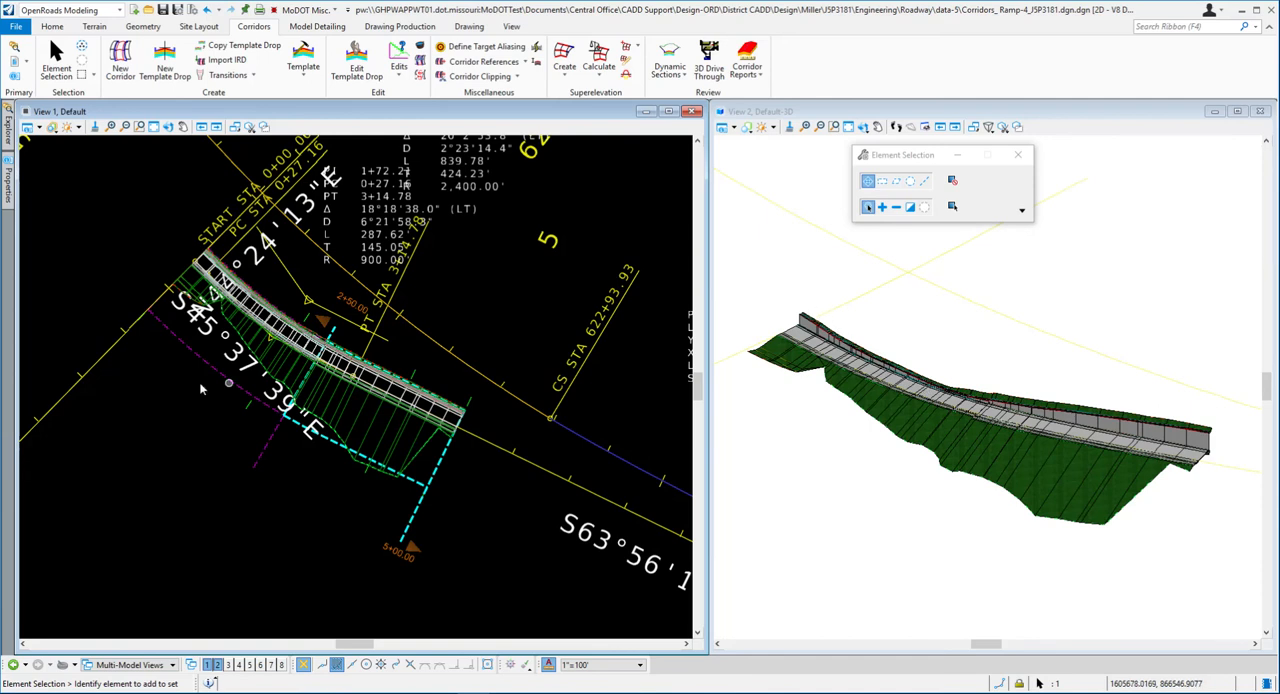
- Switch to Word and read exercise steps 22 and 23 on selecting the corridor and opening its component quantities
{"action": "scroll", "coordinate": [190, 380], "scroll_direction": "up", "scroll_amount": 2}
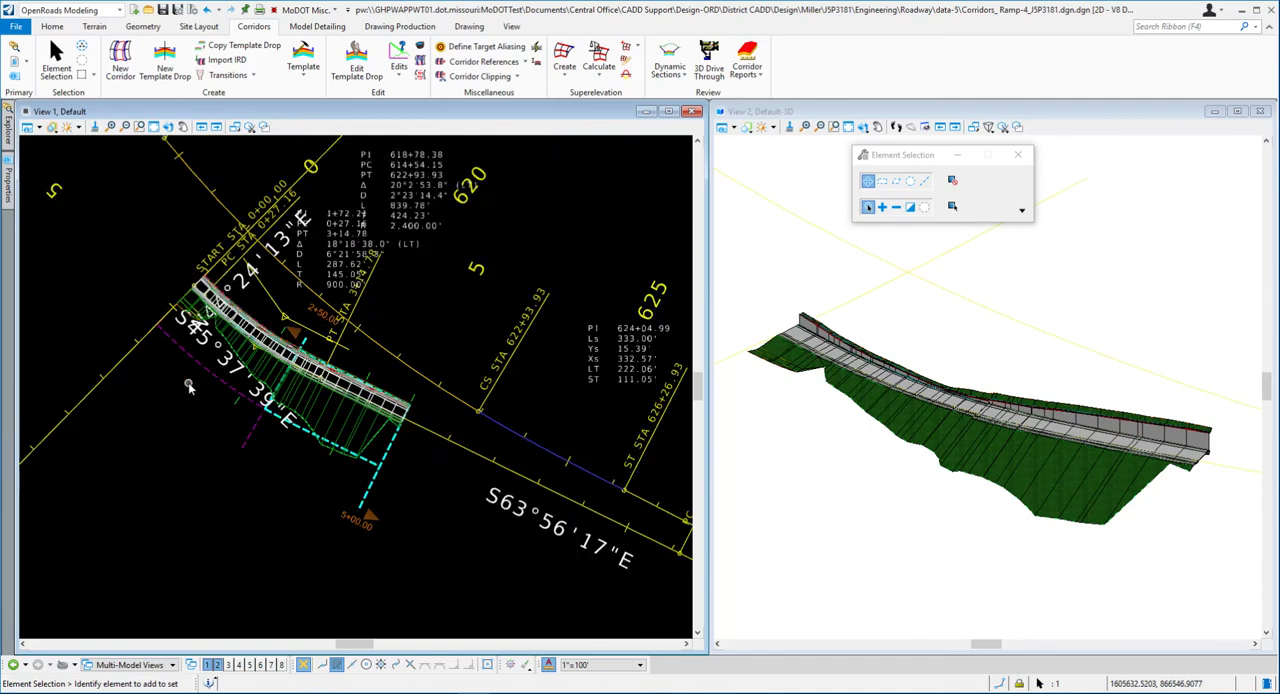
{"action": "left_click", "coordinate": [320, 370]}
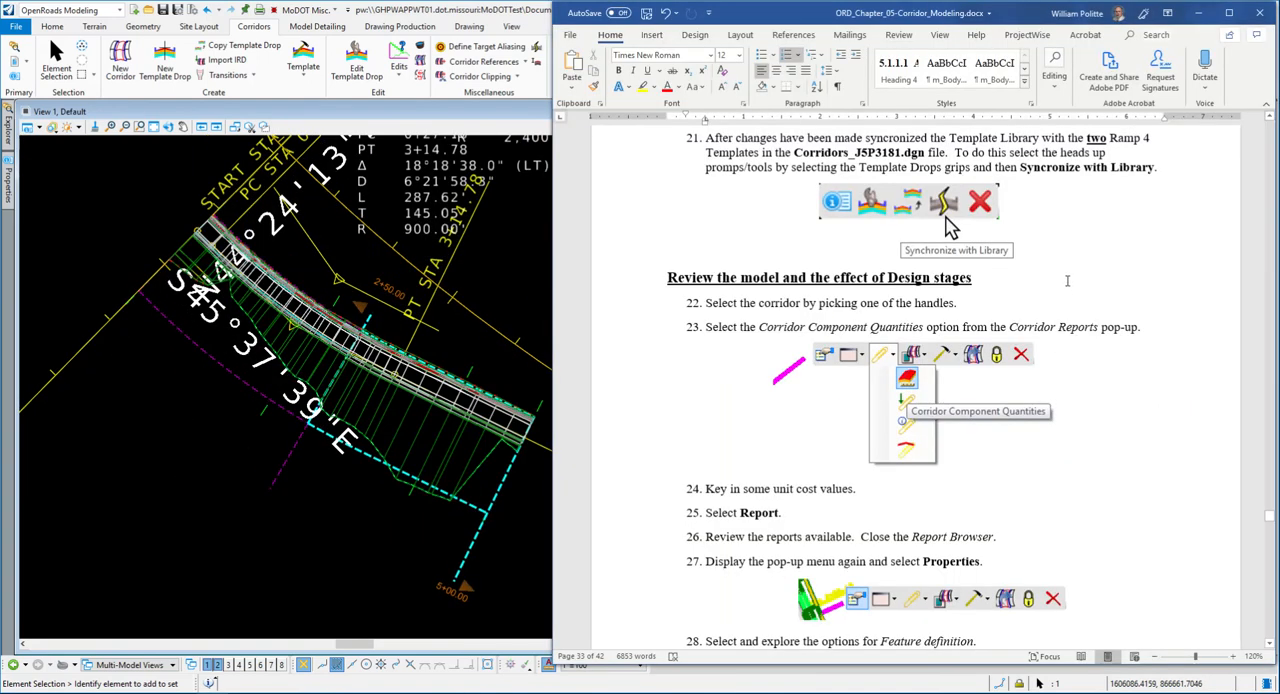
{"action": "scroll", "coordinate": [1060, 280], "scroll_direction": "down", "scroll_amount": 1}
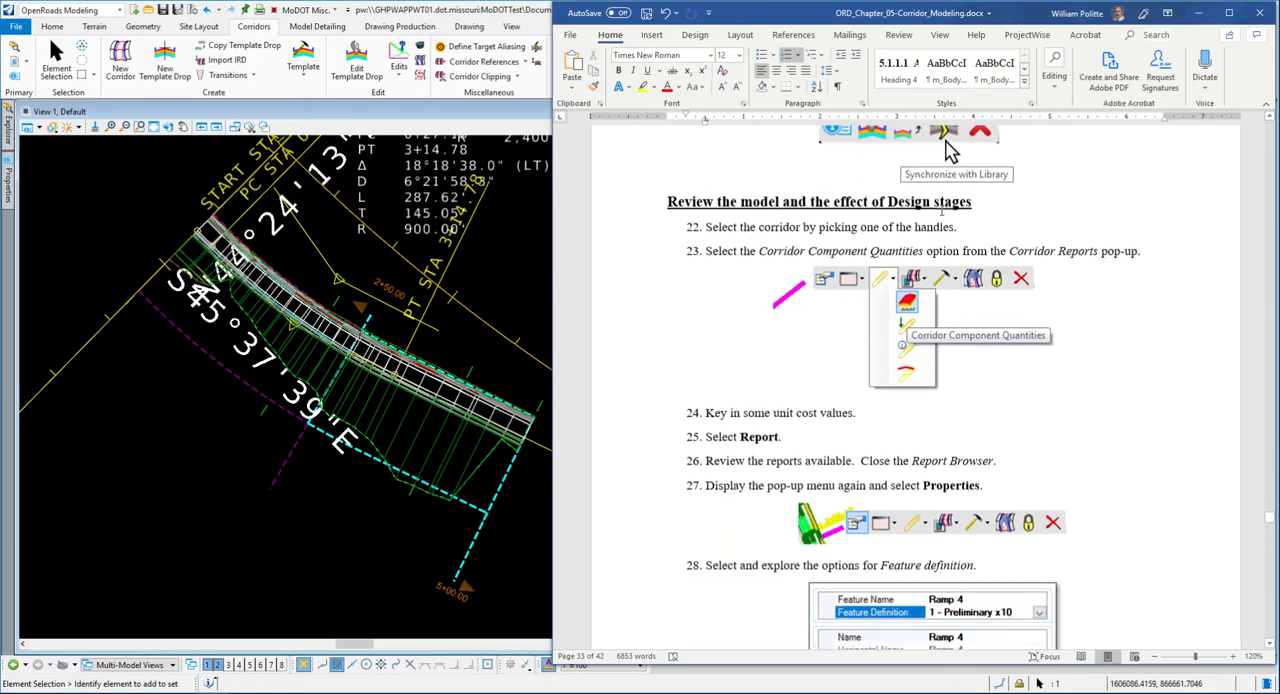
{"action": "scroll", "coordinate": [722, 240], "scroll_direction": "down", "scroll_amount": 1}
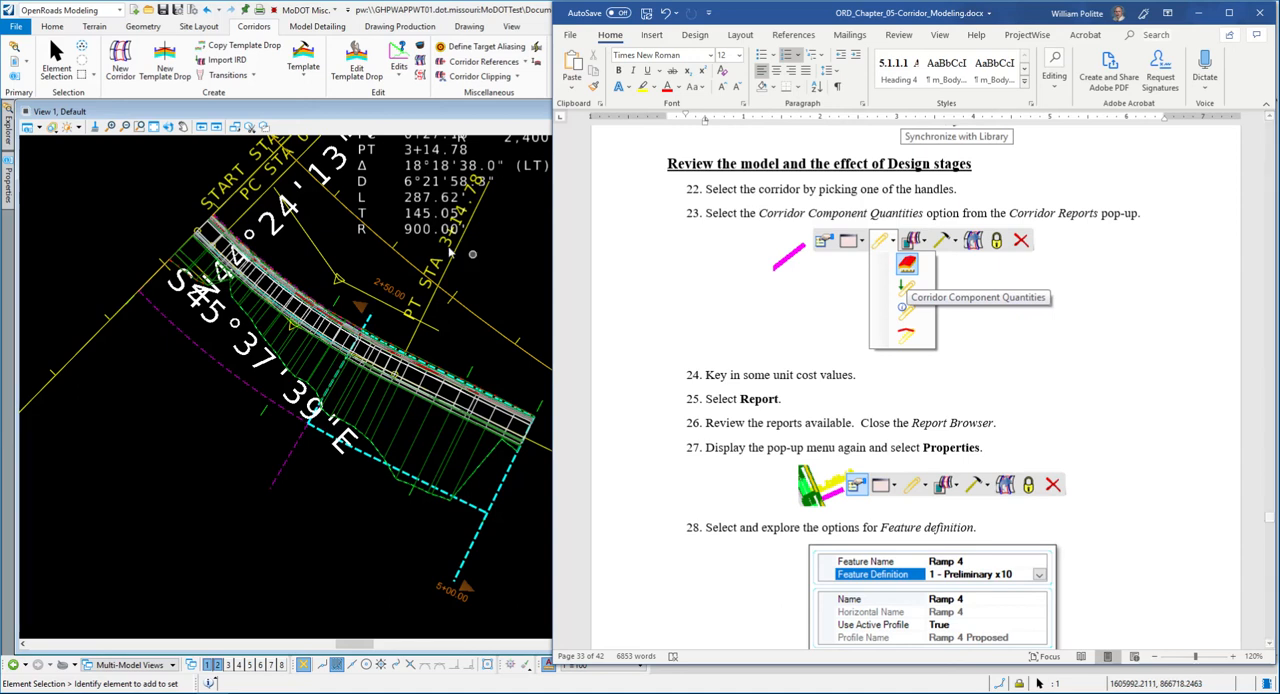
- Switch back to OpenRoads Designer, select the Ramp 4 corridor and open its Corridor Component Quantities
{"action": "left_click", "coordinate": [188, 392]}
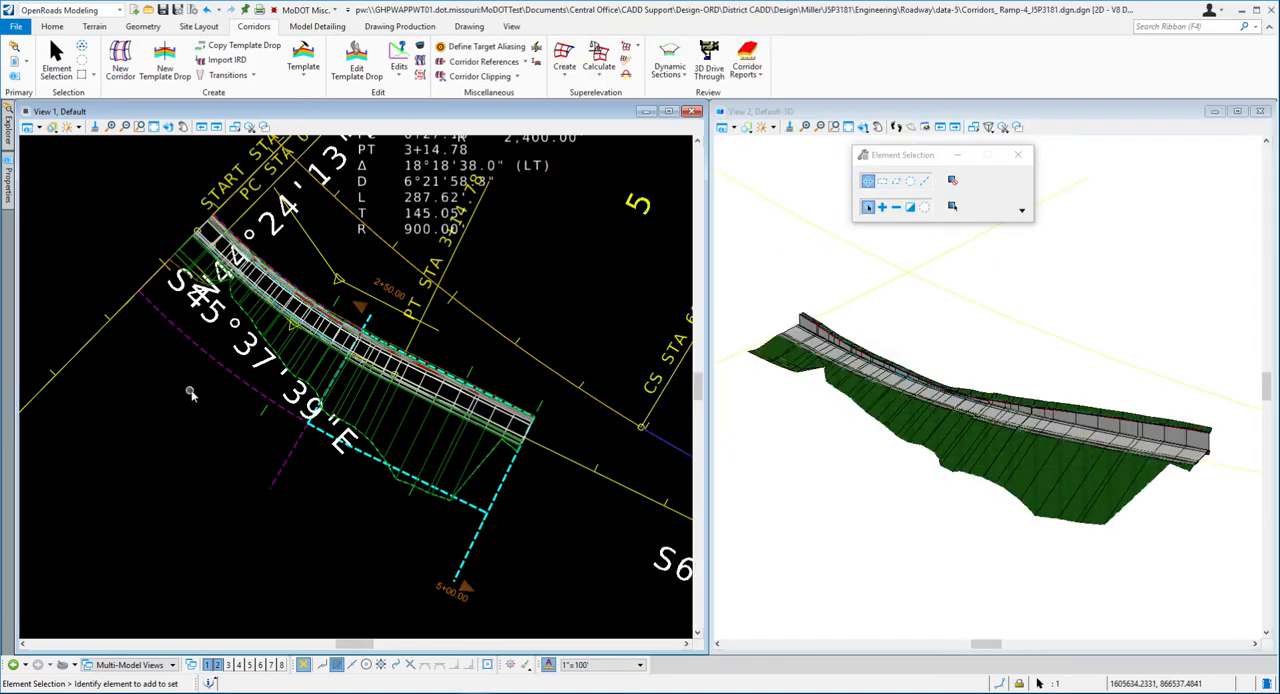
{"action": "left_click", "coordinate": [469, 373]}
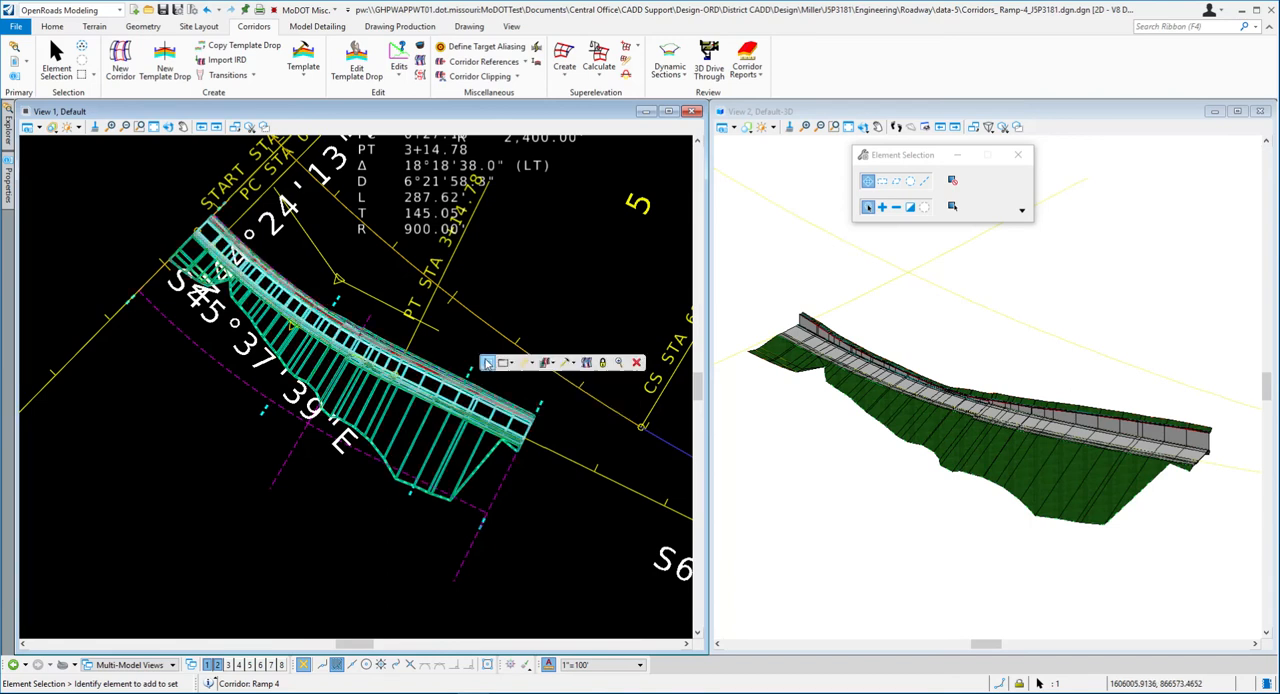
{"action": "left_click", "coordinate": [533, 365]}
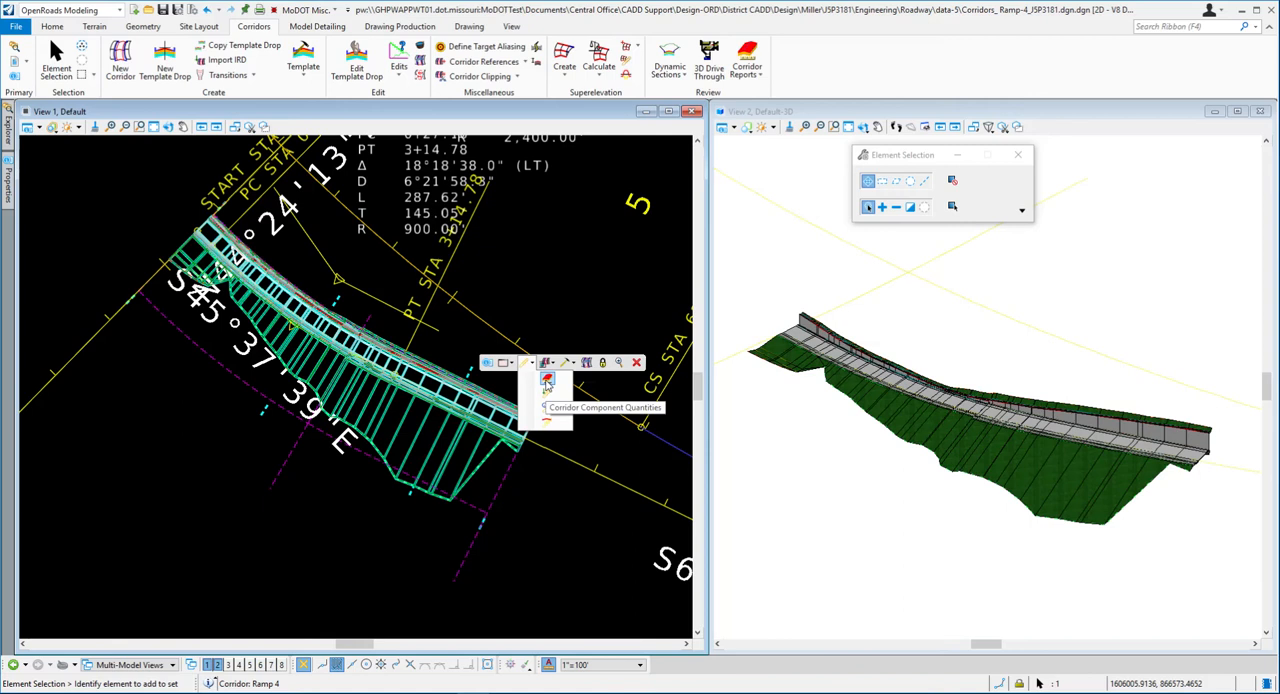
{"action": "left_click", "coordinate": [547, 385]}
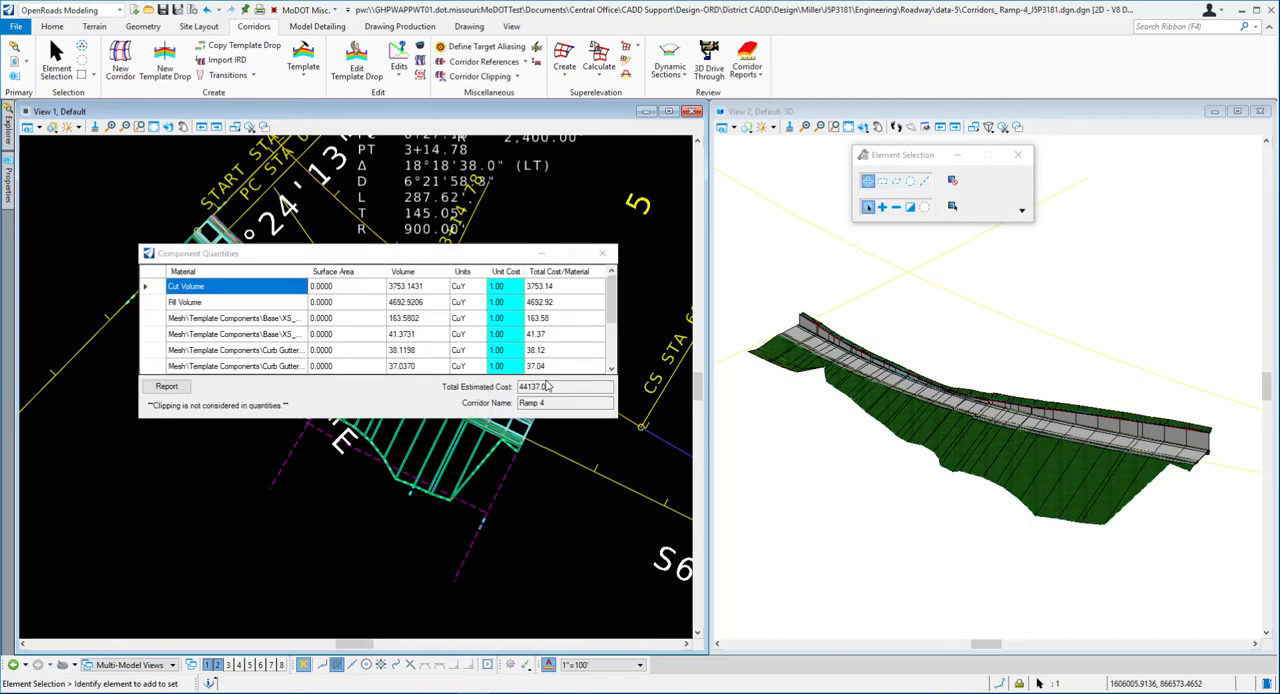
- Enlarge and reposition the Component Quantities window to review the cut, fill and template component quantities
{"action": "left_click_drag", "start_coordinate": [295, 252], "coordinate": [490, 169]}
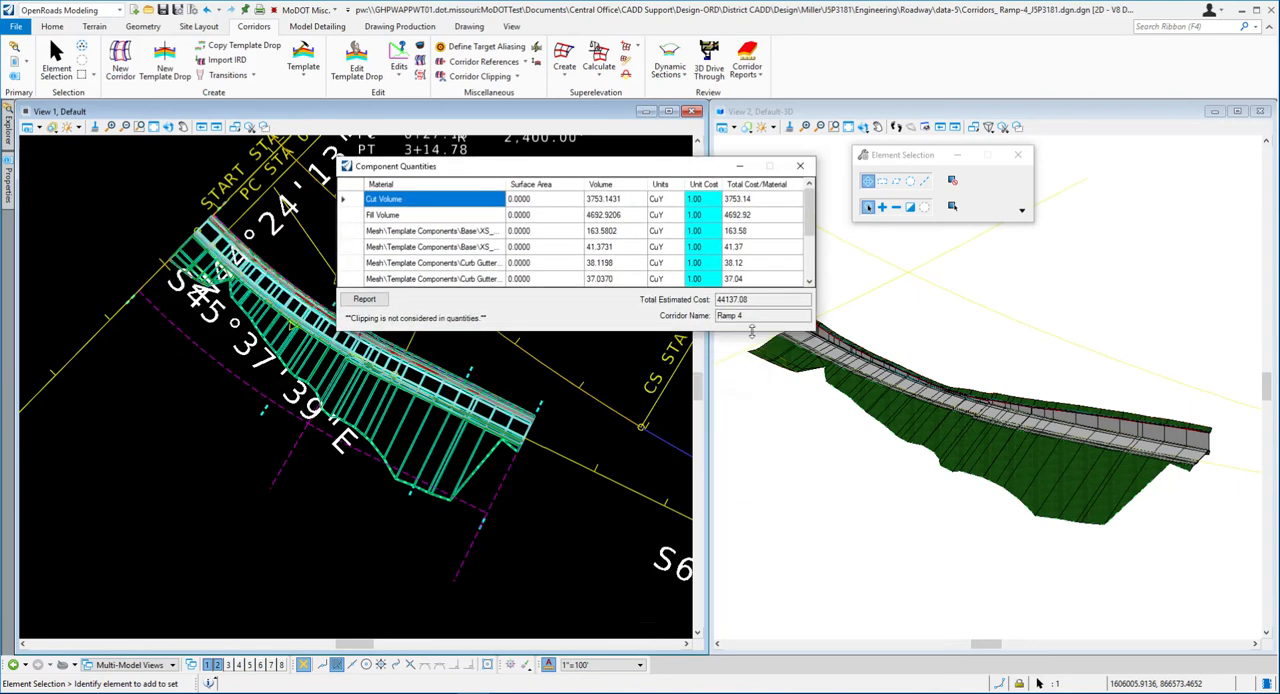
{"action": "left_click_drag", "start_coordinate": [815, 332], "coordinate": [968, 487]}
{"action": "left_click_drag", "start_coordinate": [527, 167], "coordinate": [697, 190]}
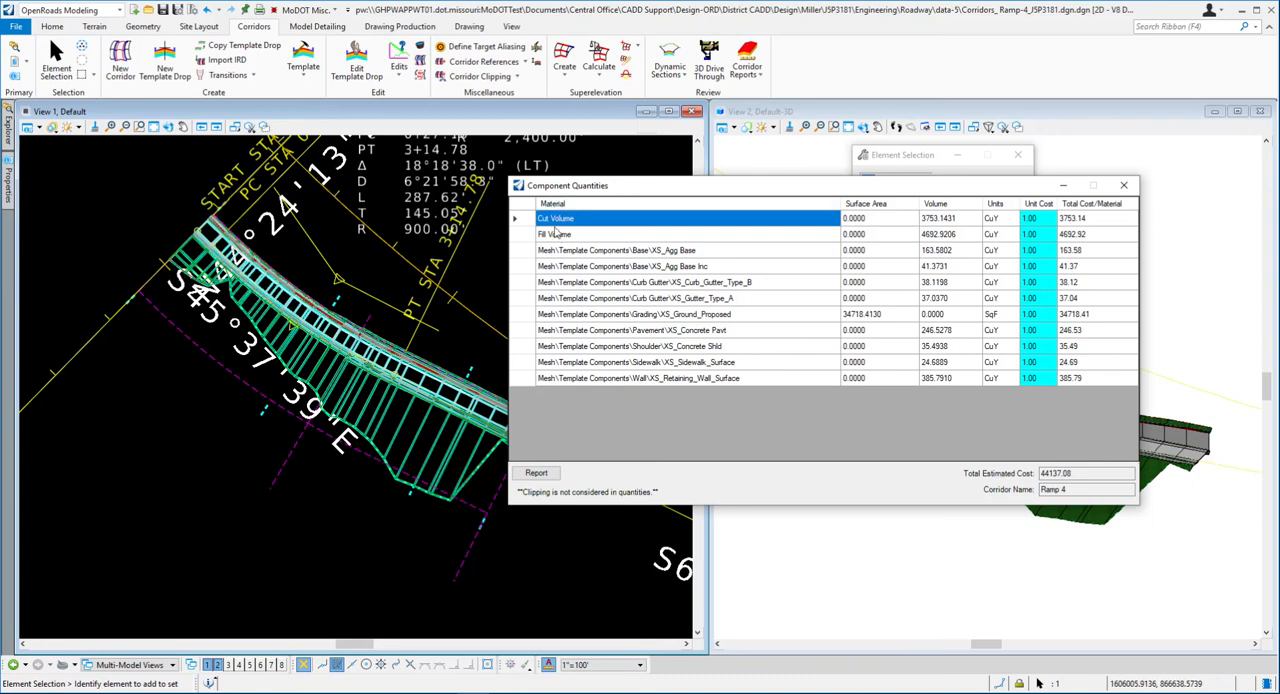
{"action": "left_click", "coordinate": [648, 240]}
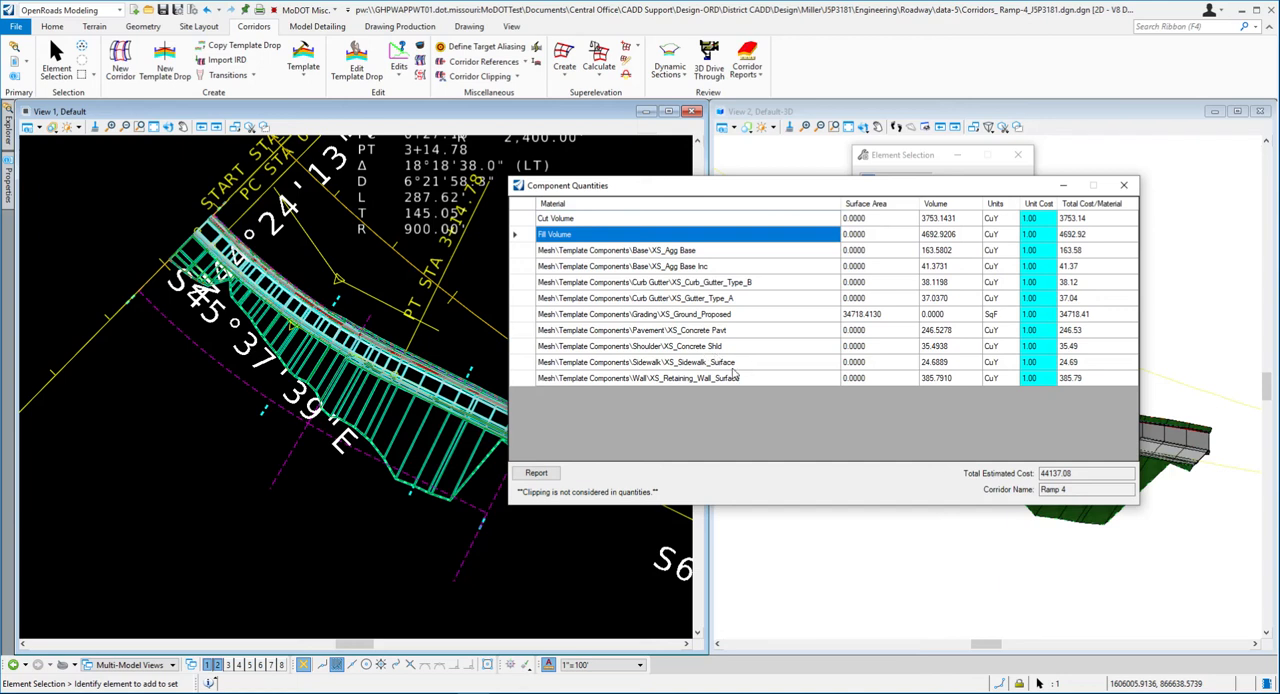
{"action": "left_click_drag", "start_coordinate": [878, 193], "coordinate": [556, 202]}
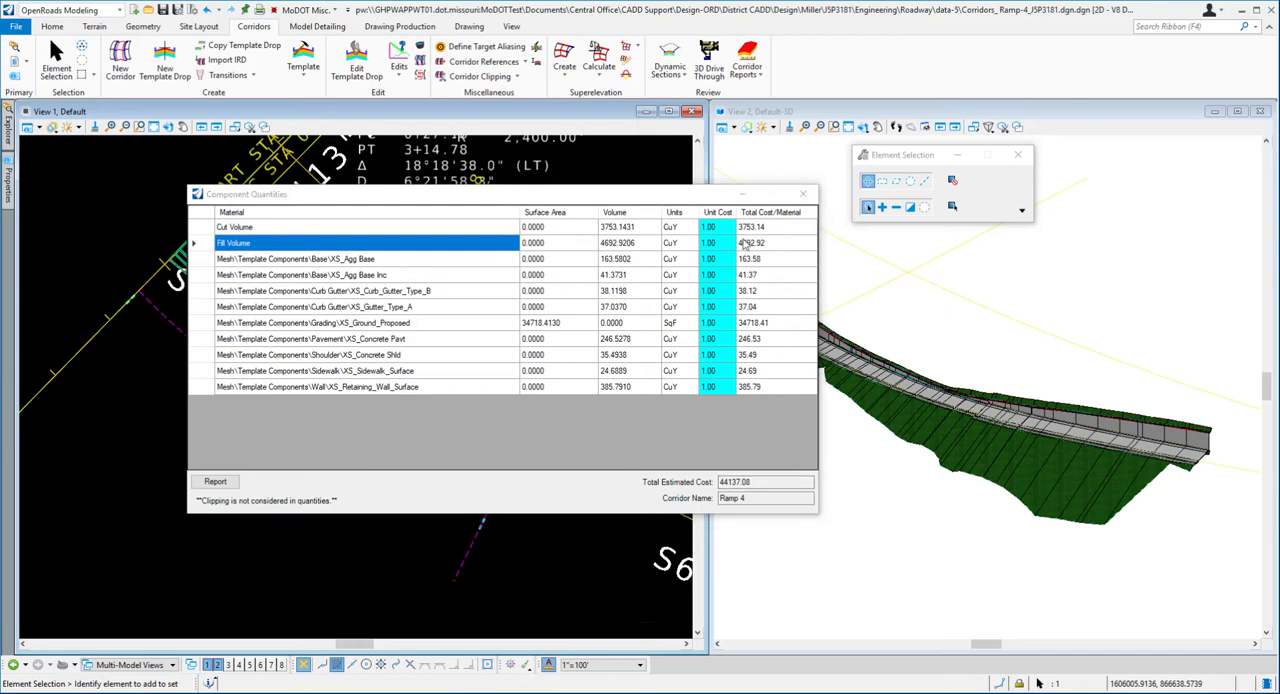
- Switch to Word and read exercise steps 24 to 26 on entering unit costs and reviewing the reports
{"action": "key", "text": "alt+Tab"}
{"action": "scroll", "coordinate": [755, 337], "scroll_direction": "down", "scroll_amount": 2}
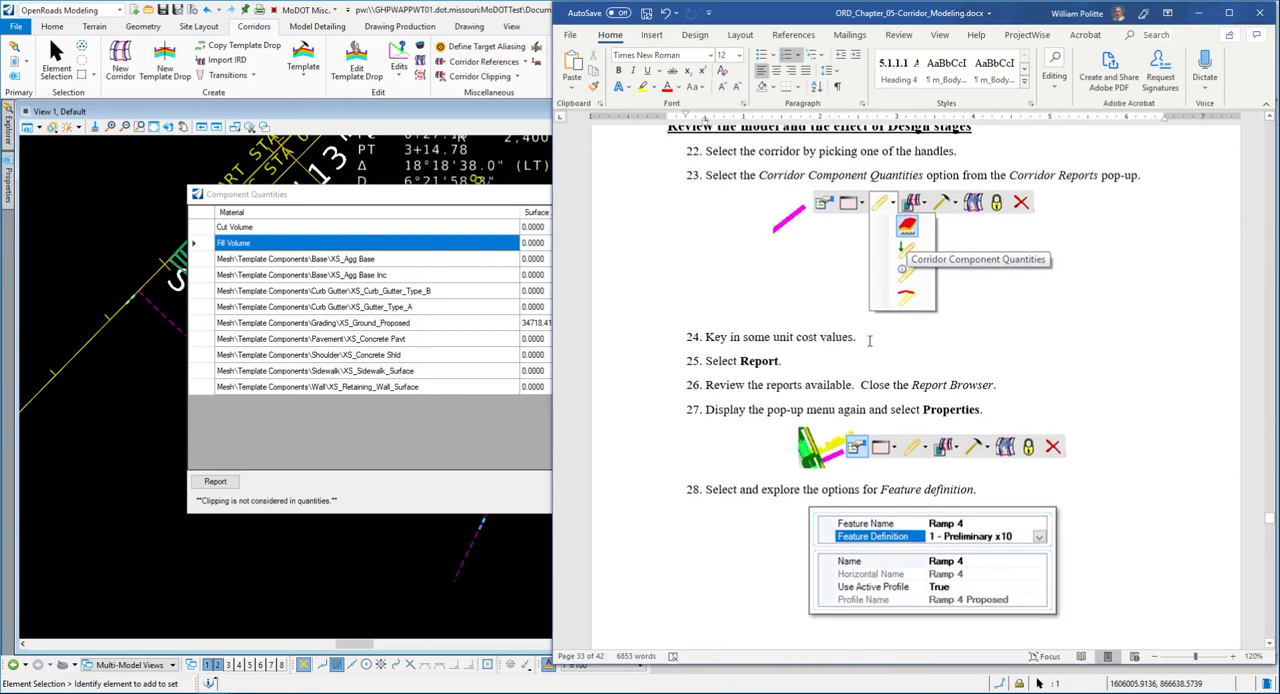
{"action": "scroll", "coordinate": [881, 341], "scroll_direction": "down", "scroll_amount": 1}
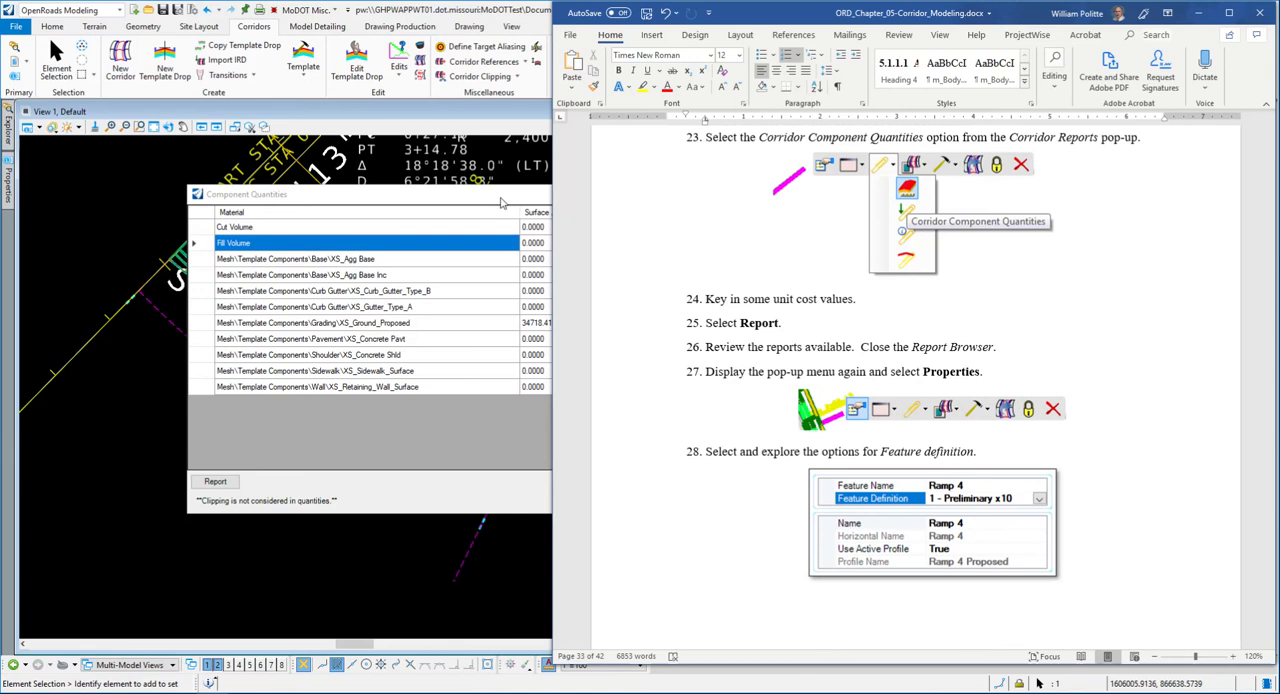
- Switch back to OpenRoads Designer and set the unit costs to 2 for XS_Concrete Pavt, 1.5 for XS_Concrete Shld and 0.75 for XS_Sidewalk_Surface
{"action": "left_click", "coordinate": [505, 203]}
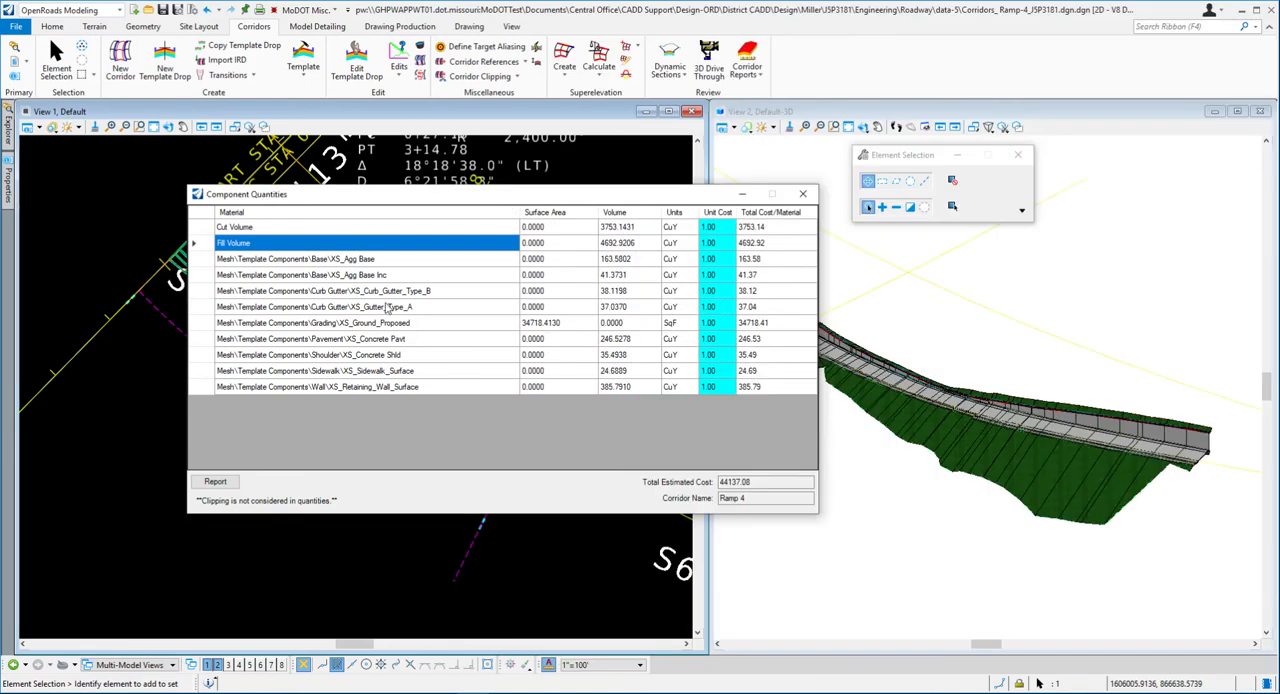
{"action": "left_click", "coordinate": [729, 341]}
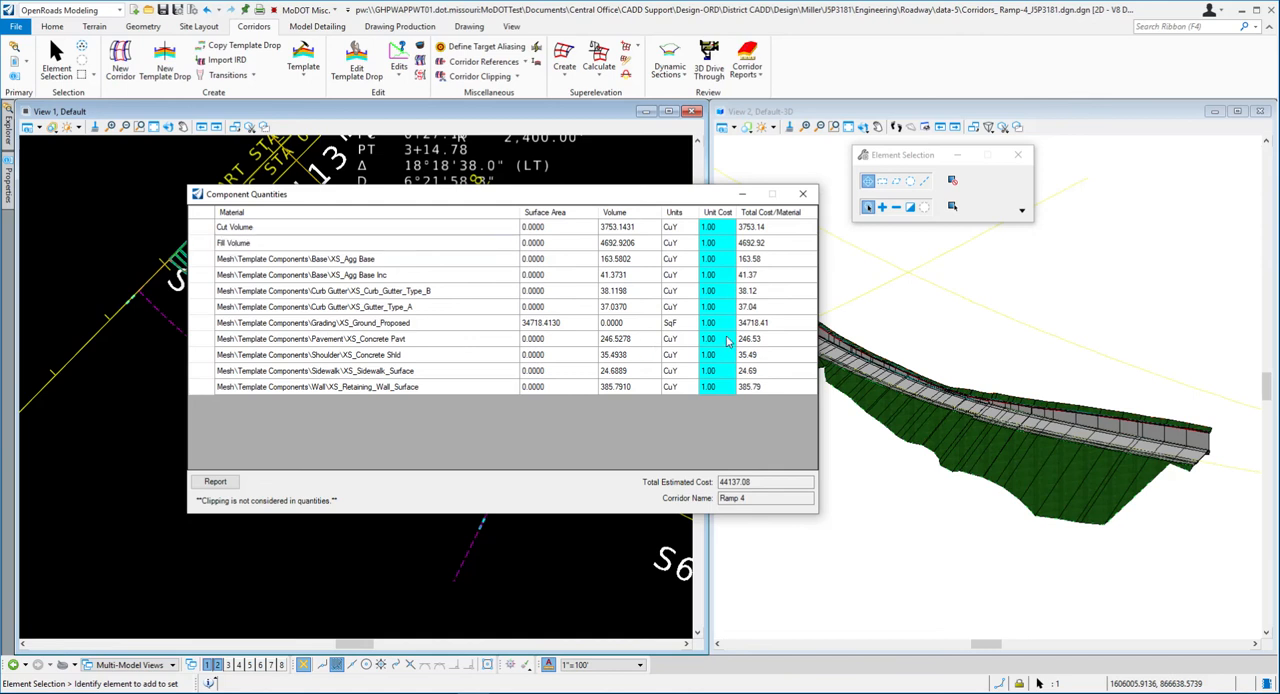
{"action": "type", "text": "2"}
{"action": "key", "text": "Return"}
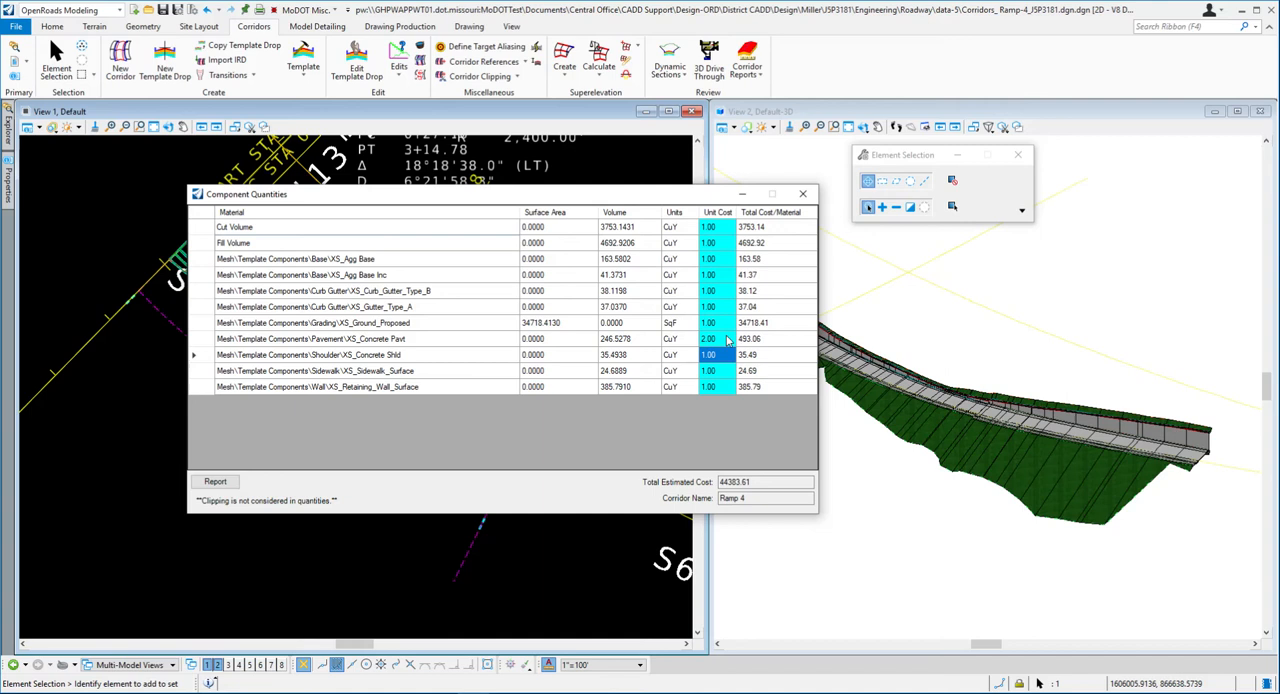
{"action": "type", "text": "1.5"}
{"action": "key", "text": "Return"}
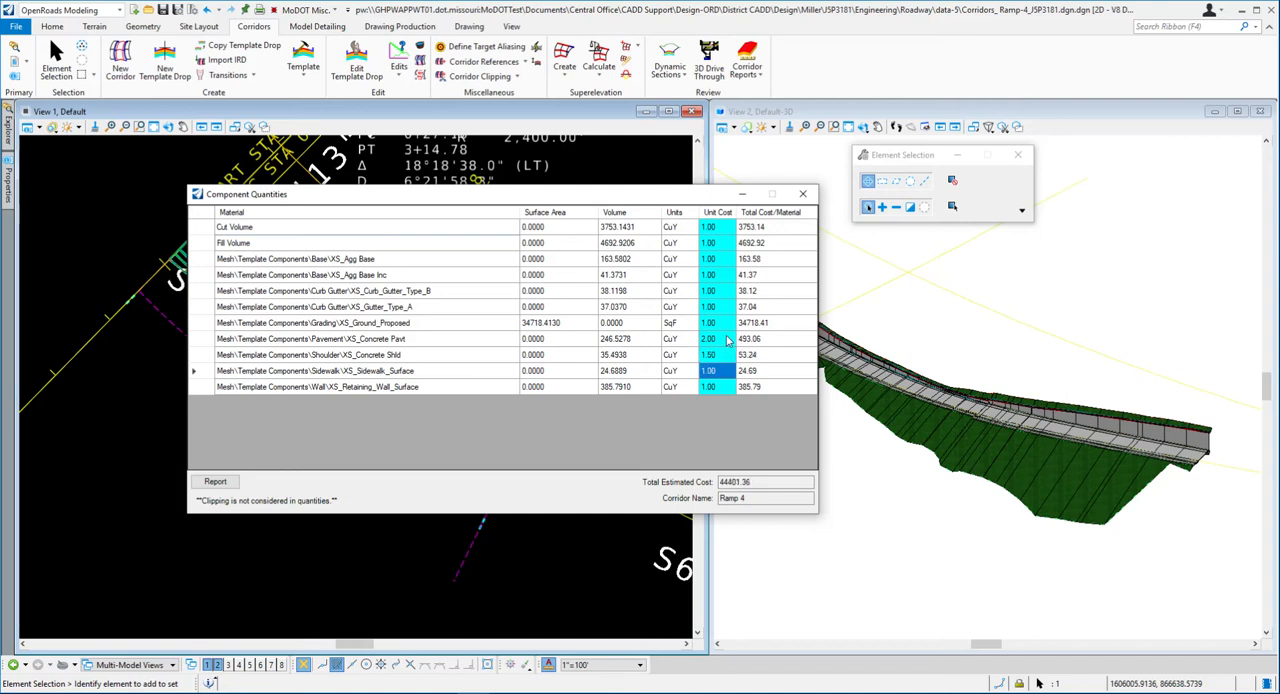
{"action": "type", "text": "1"}
{"action": "key", "text": "Return"}
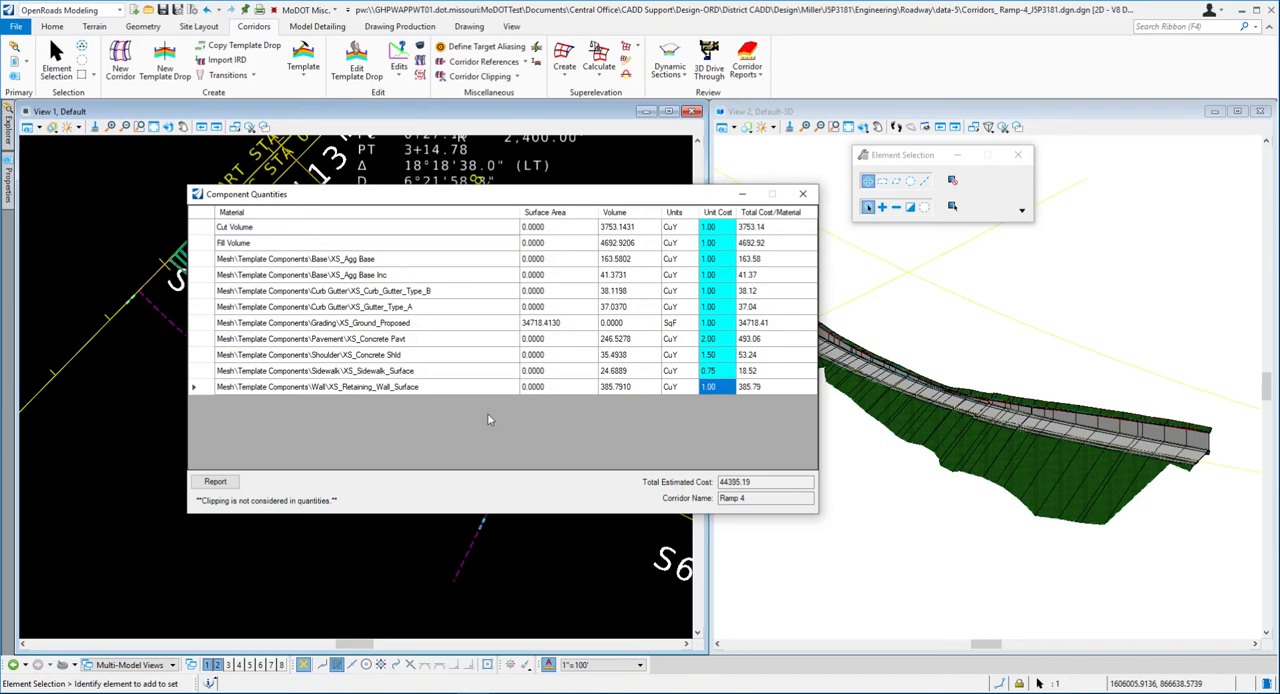
- Generate the component quantities report and enlarge the report browser so the full report width fits
{"action": "left_click", "coordinate": [224, 486]}
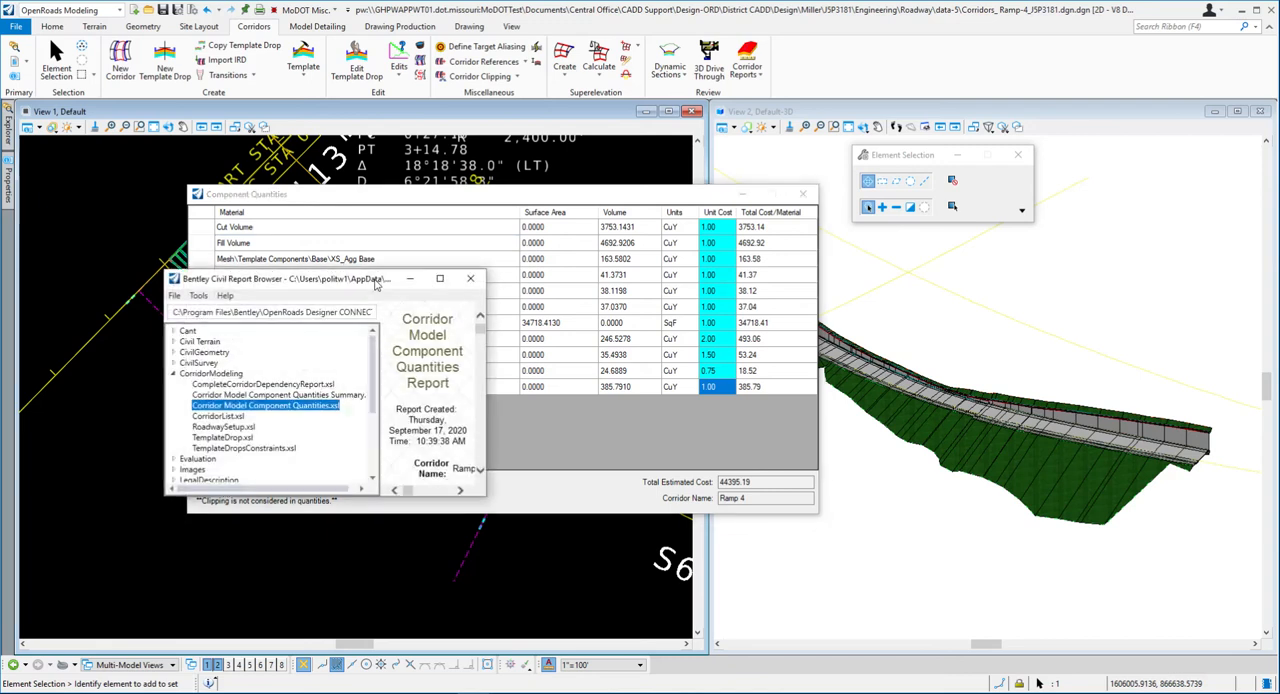
{"action": "left_click_drag", "start_coordinate": [292, 283], "coordinate": [286, 96]}
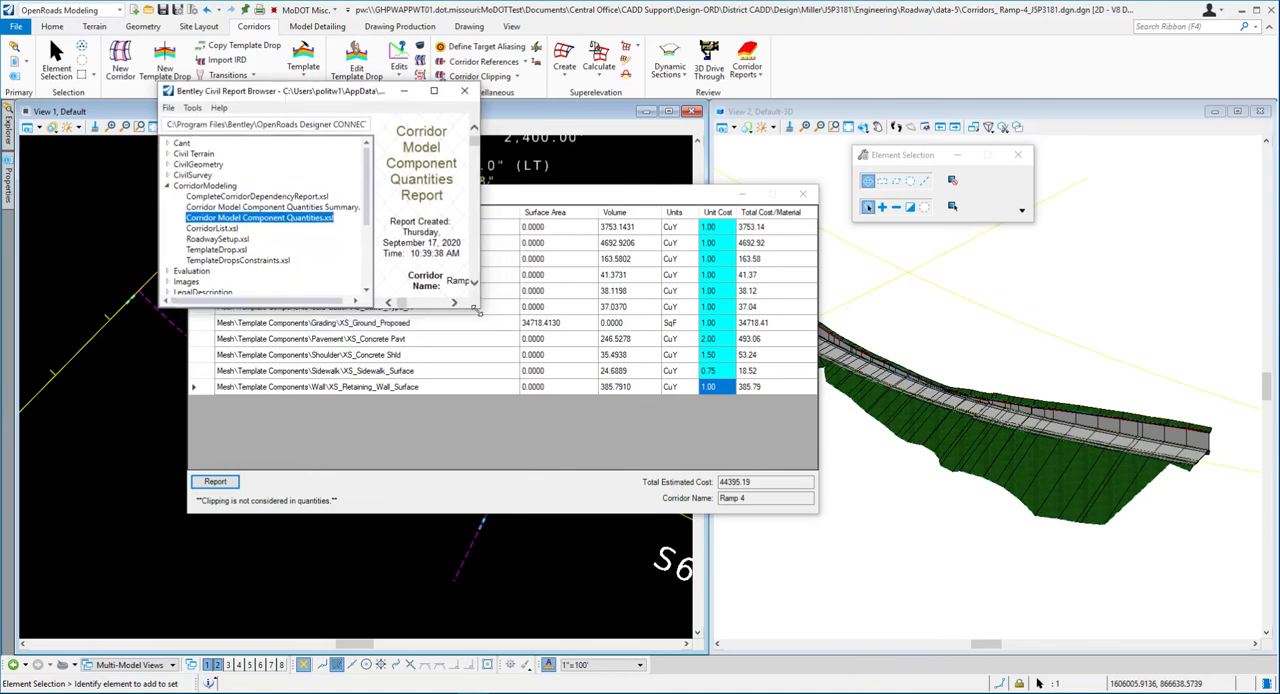
{"action": "left_click_drag", "start_coordinate": [477, 311], "coordinate": [1127, 630]}
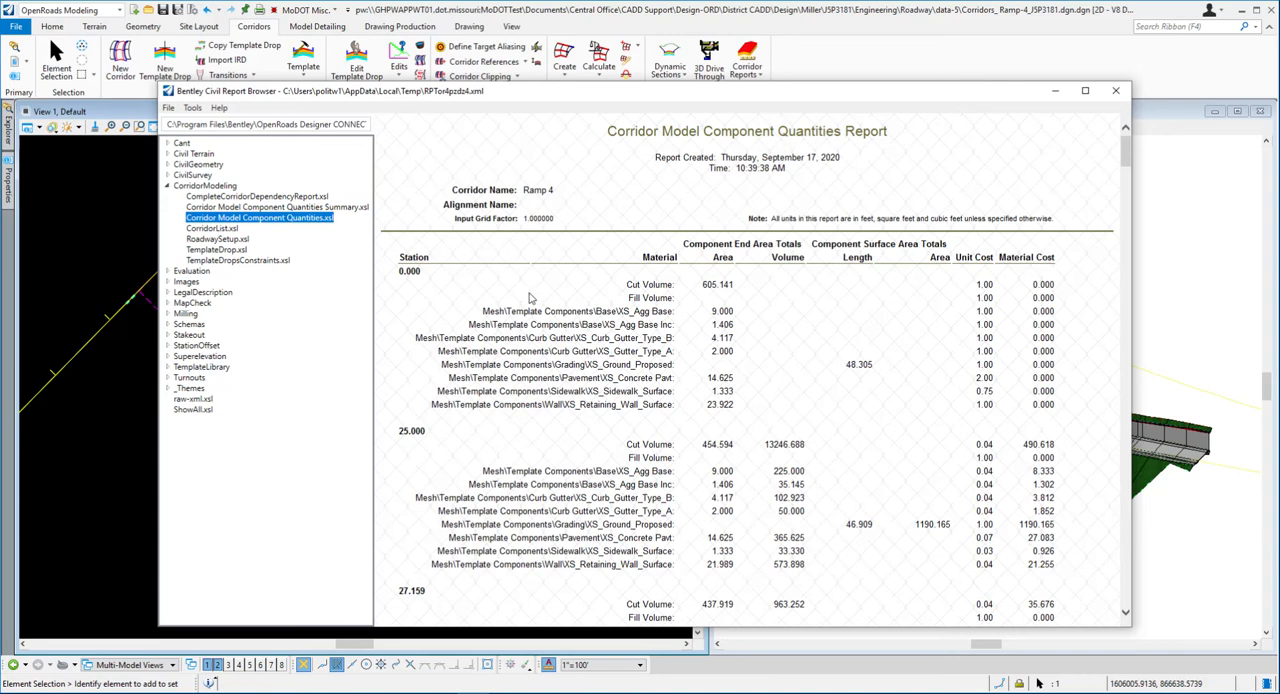
- Examine the station-by-station areas, volumes and material costs in the Corridor Model Component Quantities report
{"action": "scroll", "coordinate": [548, 313], "scroll_direction": "down", "scroll_amount": 3}
{"action": "scroll", "coordinate": [484, 307], "scroll_direction": "down", "scroll_amount": 3}
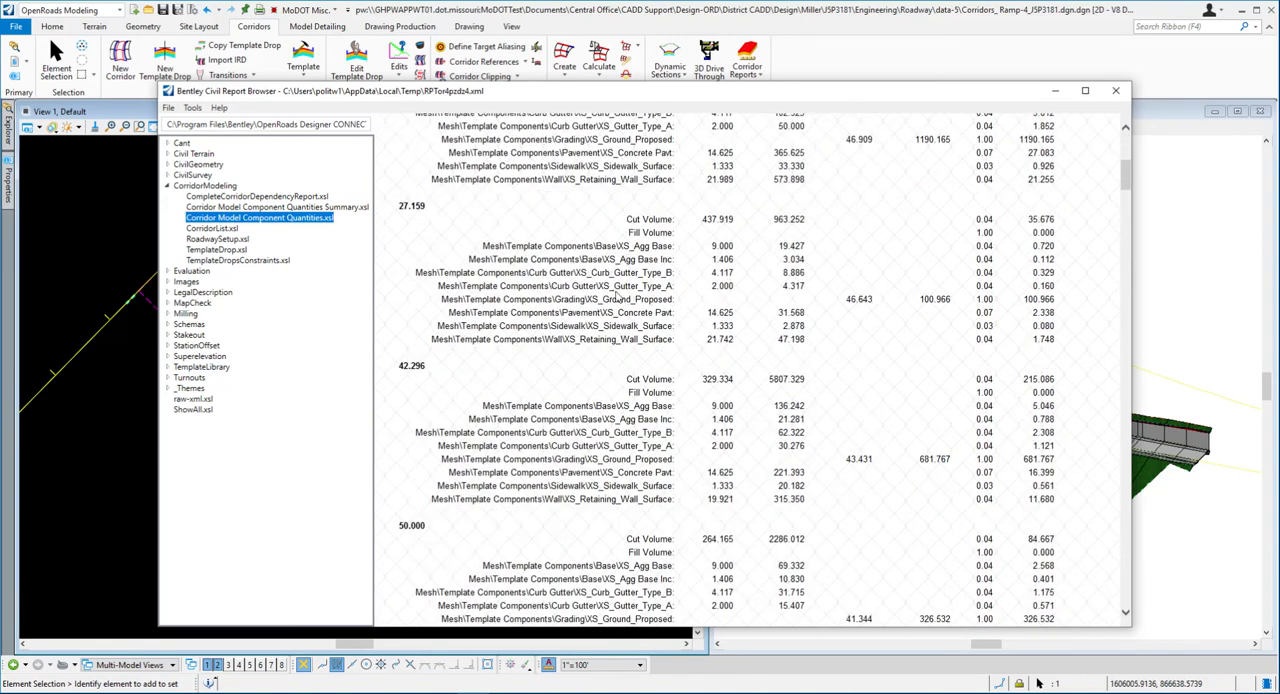
{"action": "scroll", "coordinate": [618, 289], "scroll_direction": "down", "scroll_amount": 5}
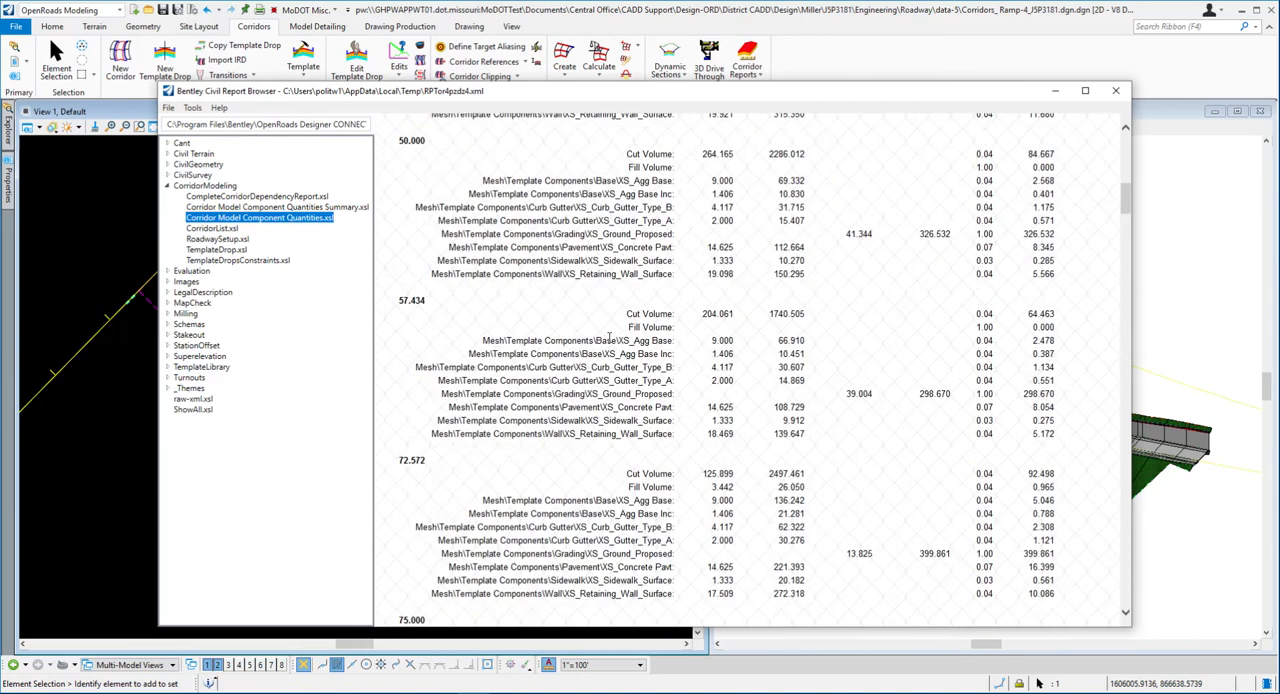
{"action": "scroll", "coordinate": [538, 340], "scroll_direction": "up", "scroll_amount": 4}
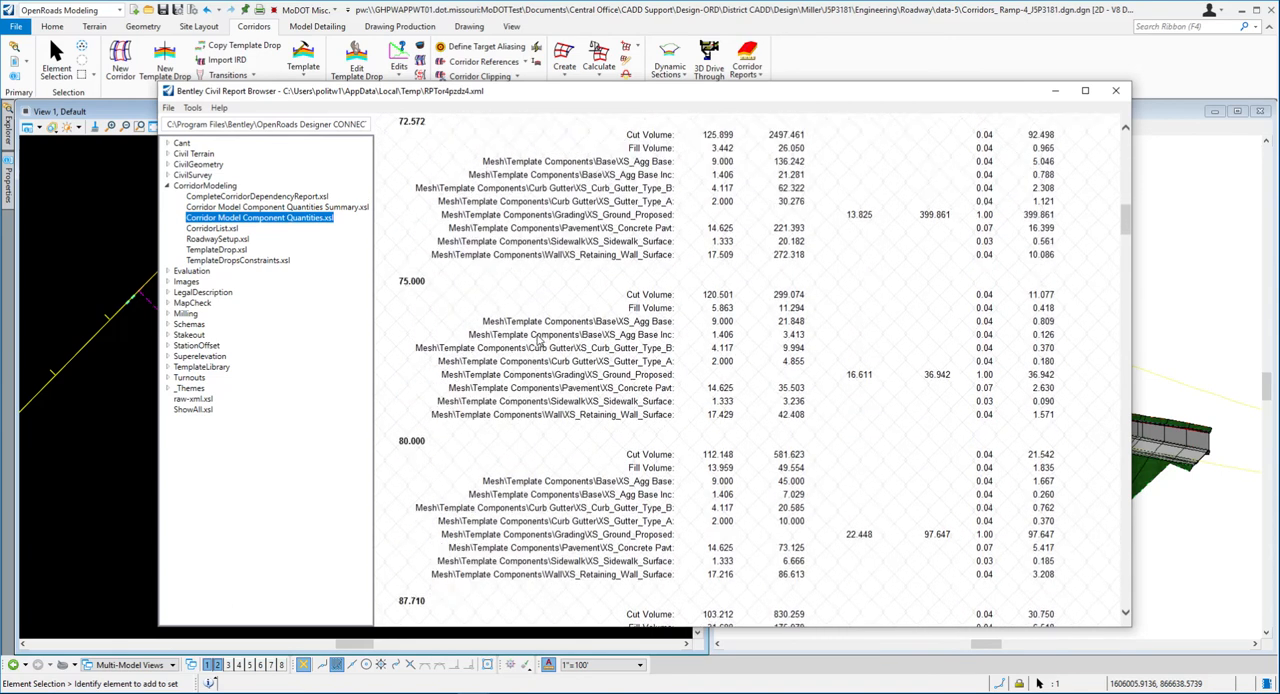
{"action": "scroll", "coordinate": [538, 340], "scroll_direction": "up", "scroll_amount": 4}
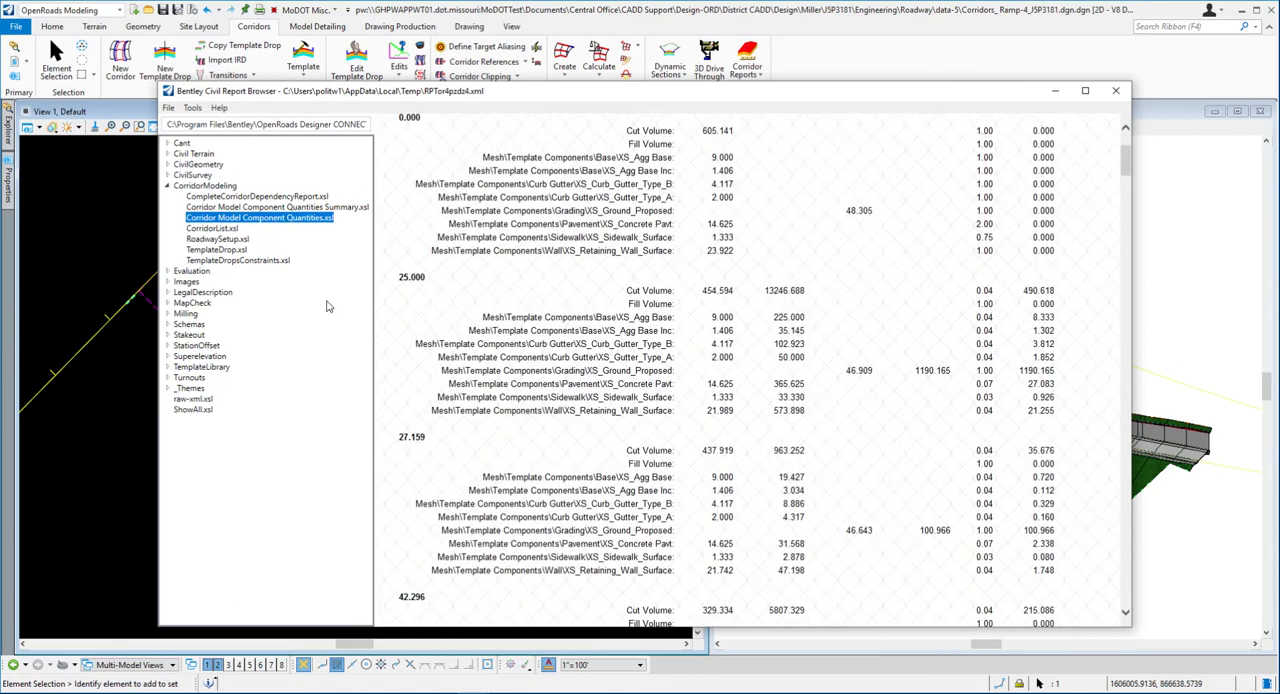
- Review the TemplateDrop, CompleteCorridorDependencyReport and Component Quantities Summary reports, and return to the Corridor Model Component Quantities report
{"action": "left_click", "coordinate": [214, 249]}
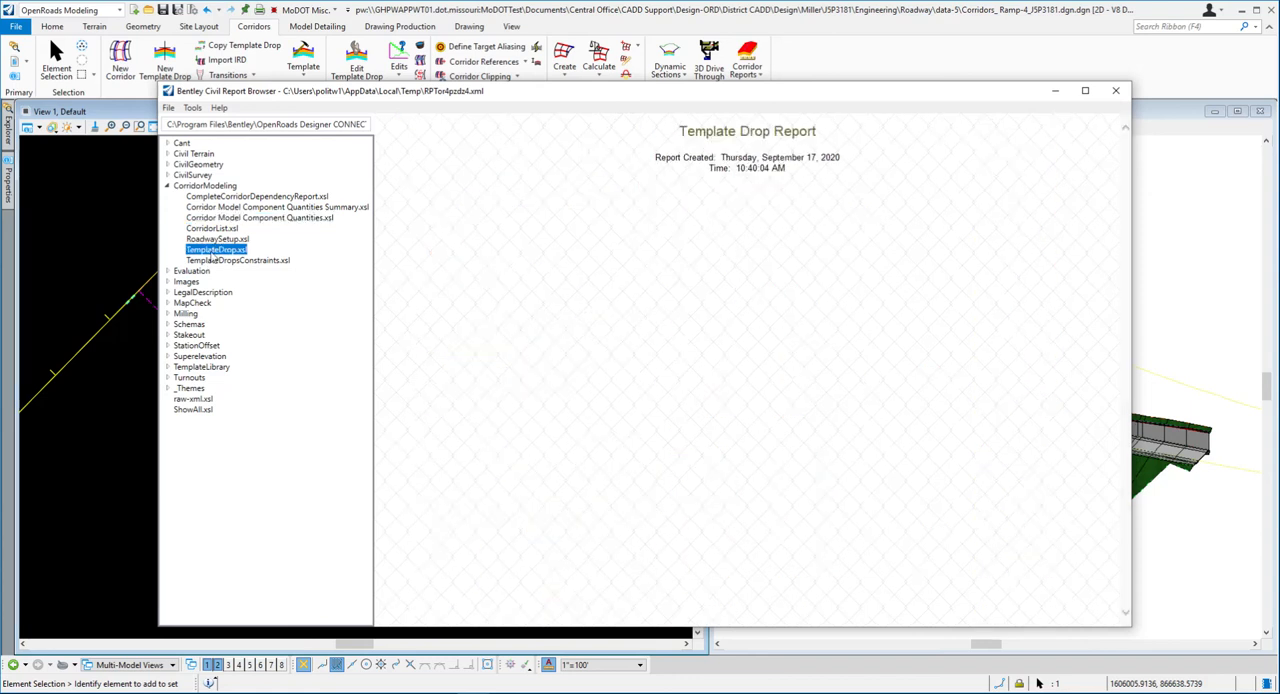
{"action": "left_click", "coordinate": [217, 198]}
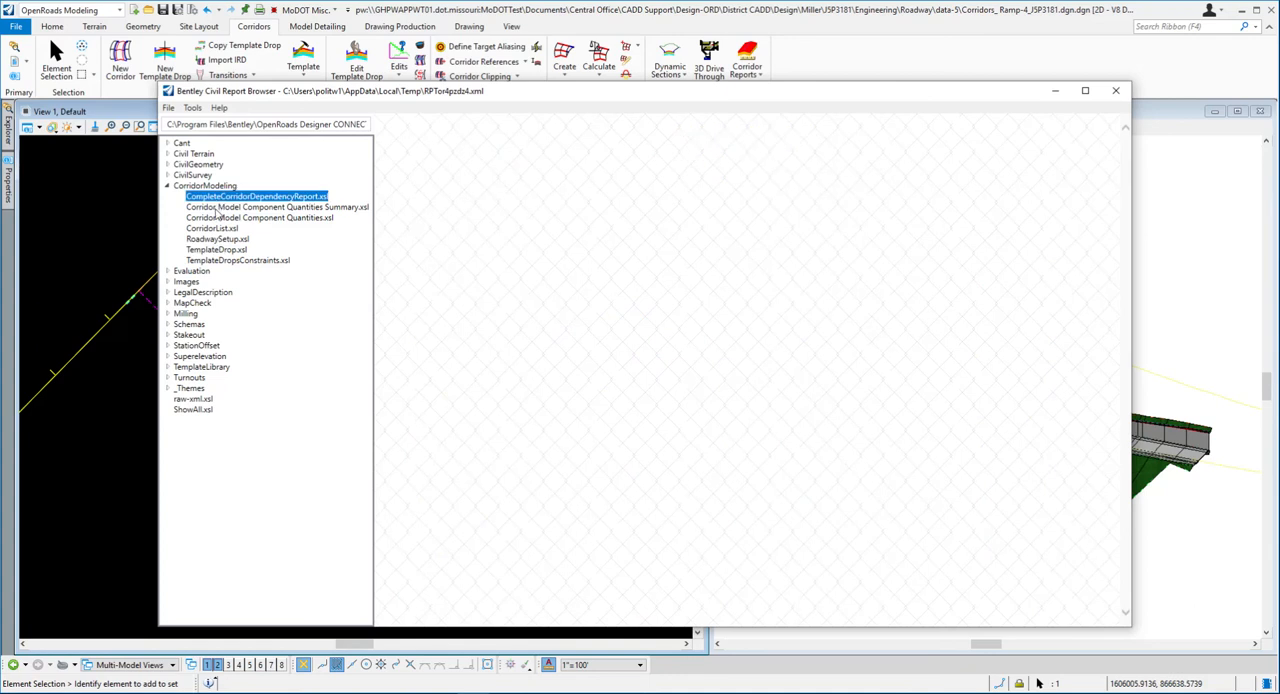
{"action": "left_click", "coordinate": [216, 208]}
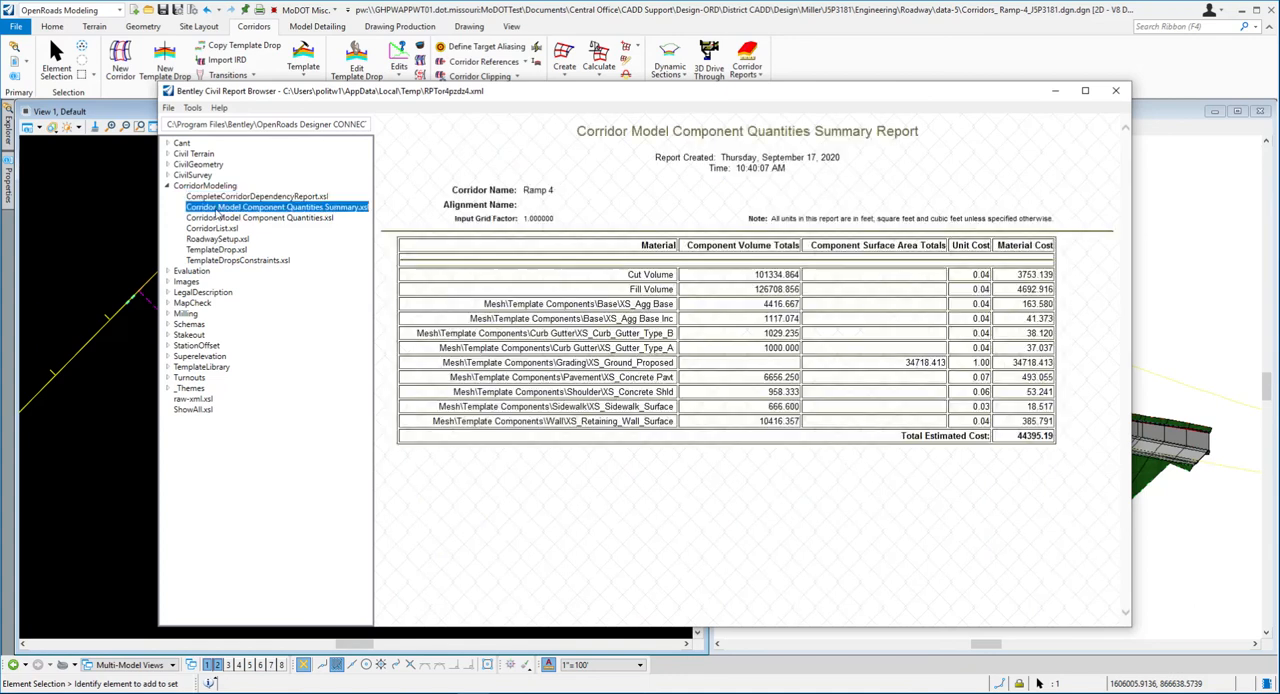
{"action": "left_click", "coordinate": [293, 220]}
{"action": "scroll", "coordinate": [463, 378], "scroll_direction": "down", "scroll_amount": 7}
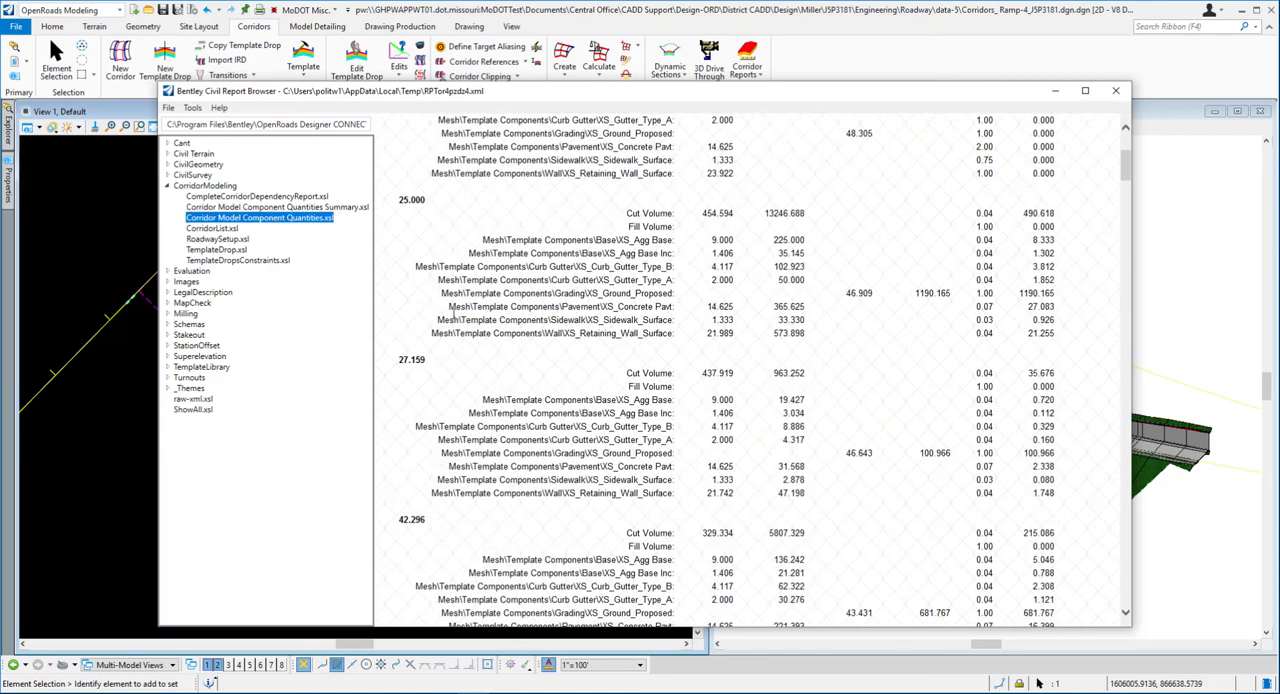
{"action": "scroll", "coordinate": [463, 378], "scroll_direction": "up", "scroll_amount": 8}
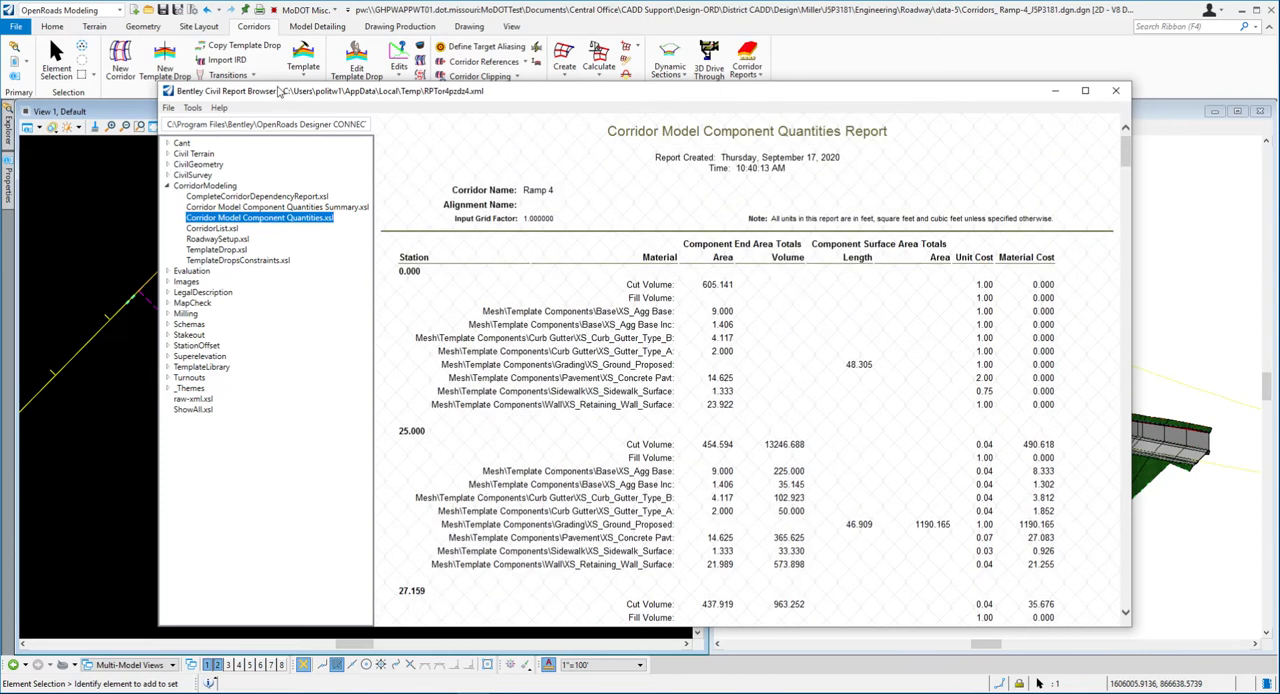
- Move the report browser aside, read exercise steps 25 to 28 in Word, and switch back to the report browser
{"action": "left_click_drag", "start_coordinate": [477, 96], "coordinate": [406, 95]}
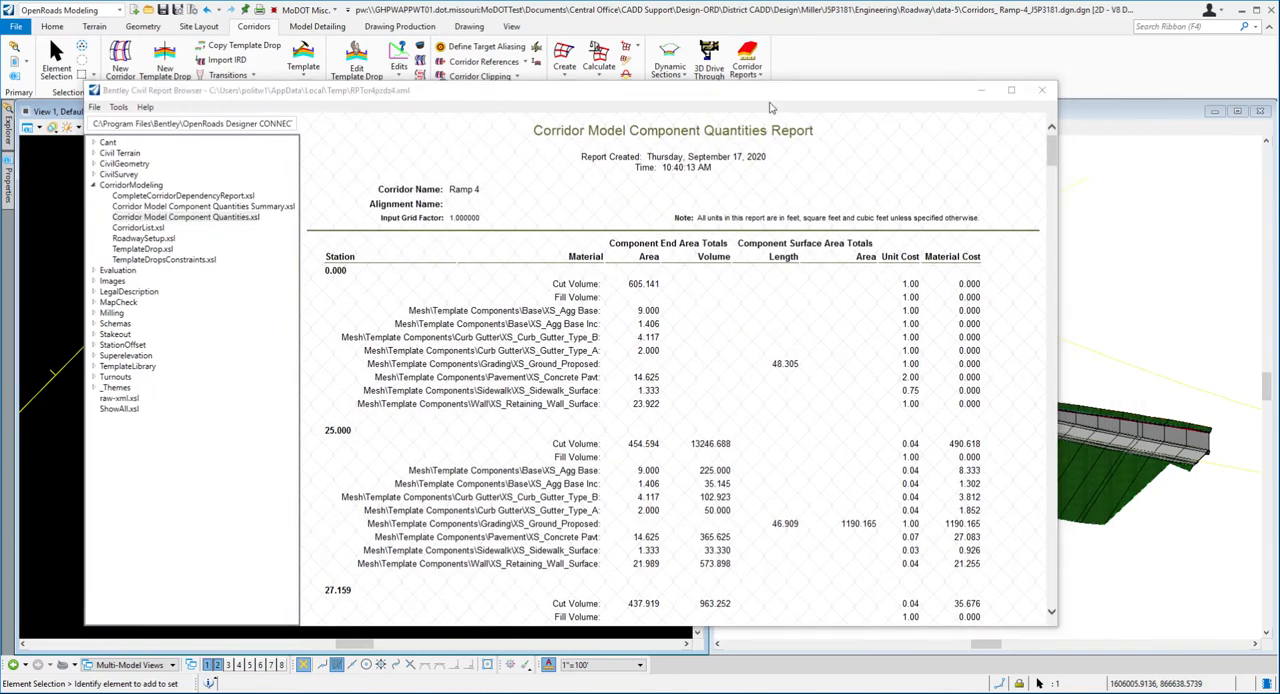
{"action": "left_click", "coordinate": [1108, 315]}
{"action": "key", "text": "alt+Tab"}
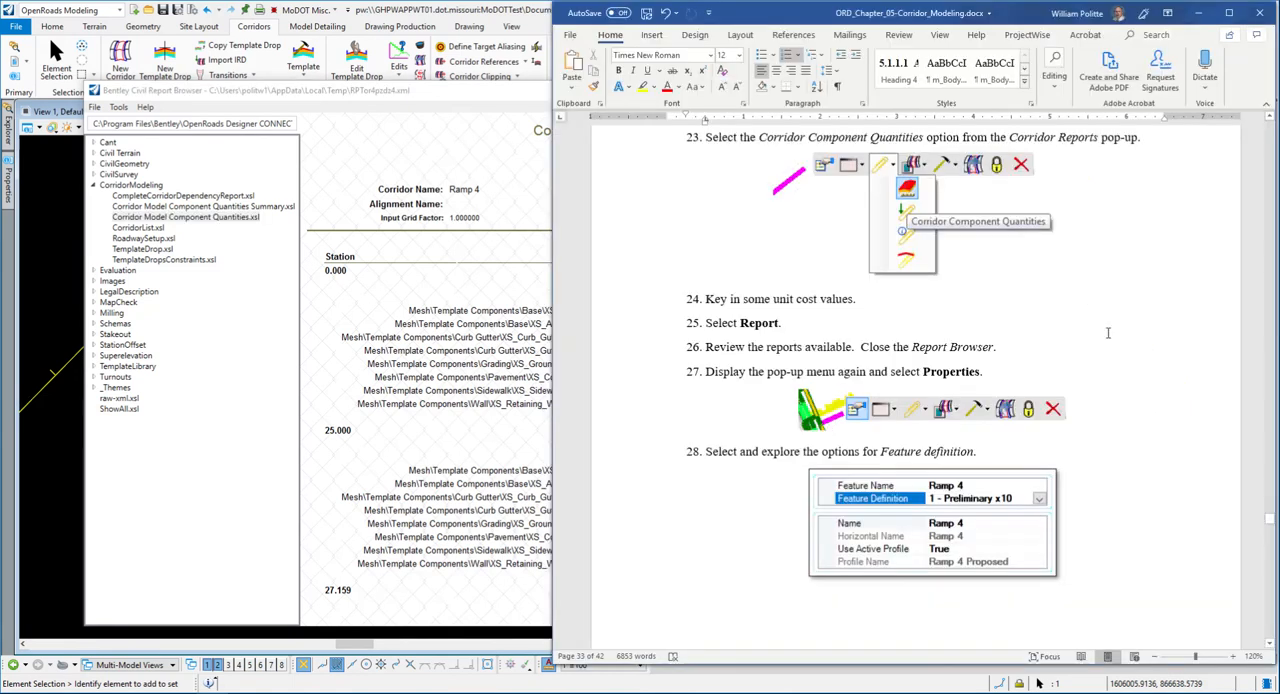
{"action": "left_click", "coordinate": [833, 322]}
{"action": "scroll", "coordinate": [900, 322], "scroll_direction": "down", "scroll_amount": 1}
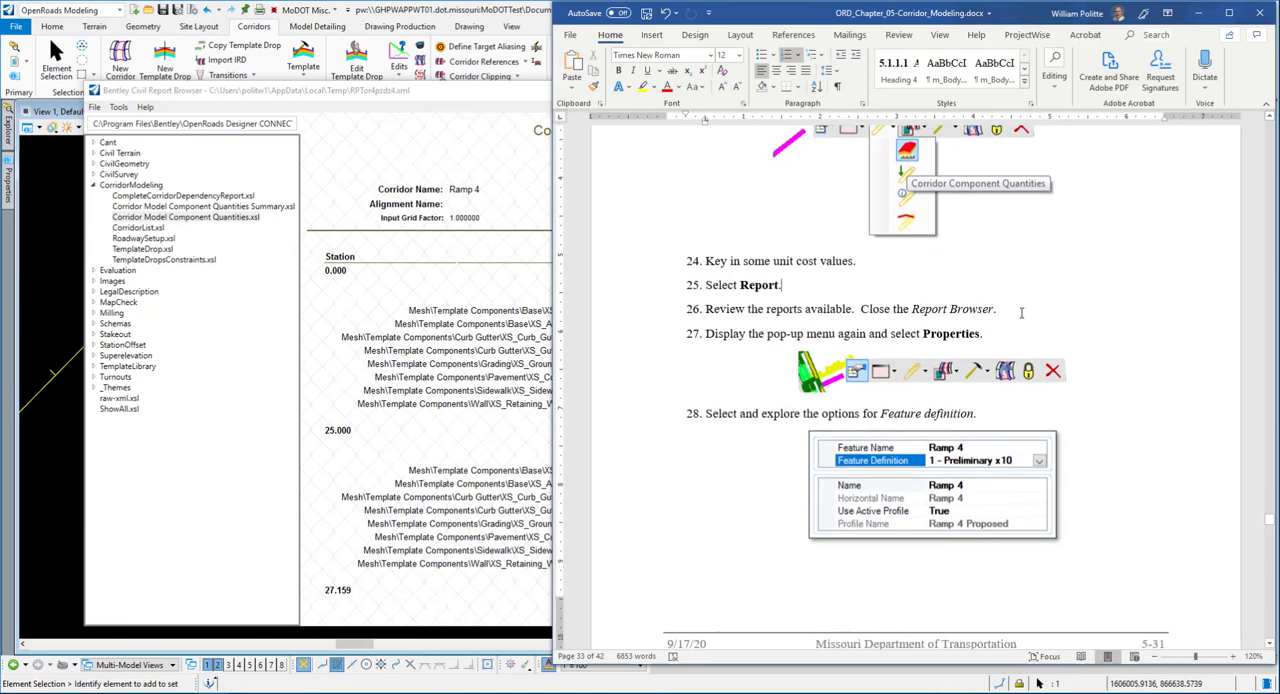
{"action": "left_click", "coordinate": [420, 93]}
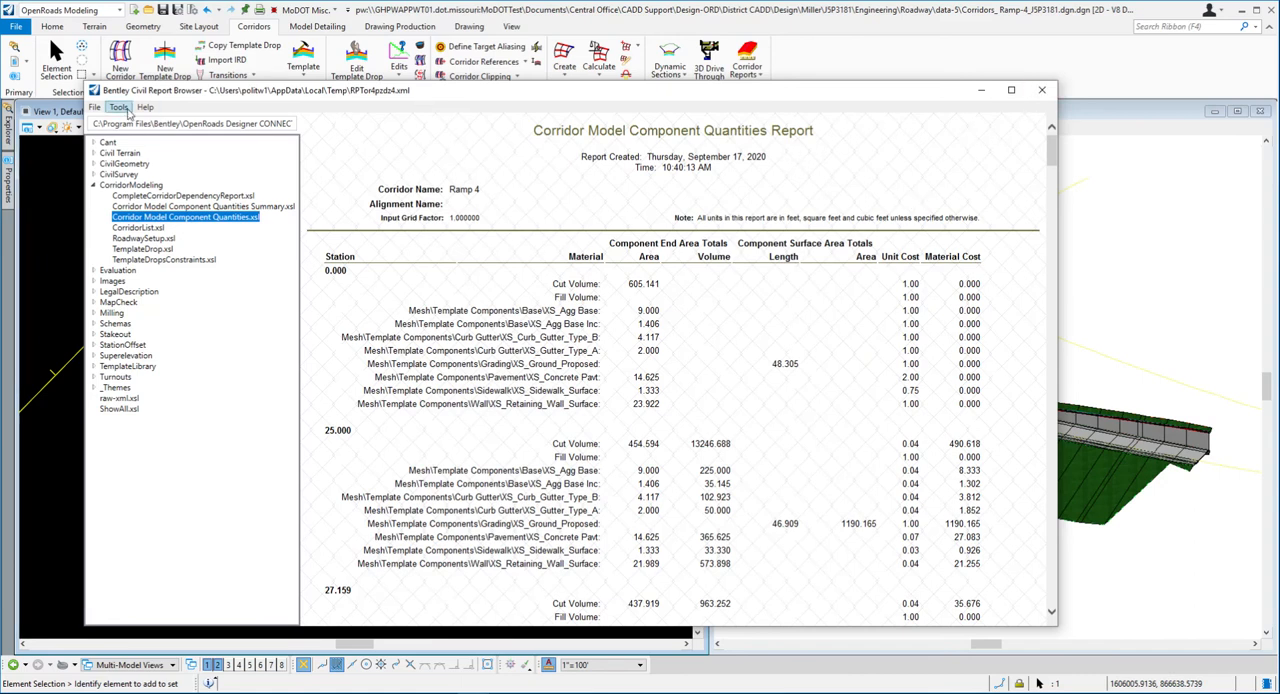
- Open the report's format options and set the Station format to ss+ss.ss
{"action": "left_click", "coordinate": [126, 111]}
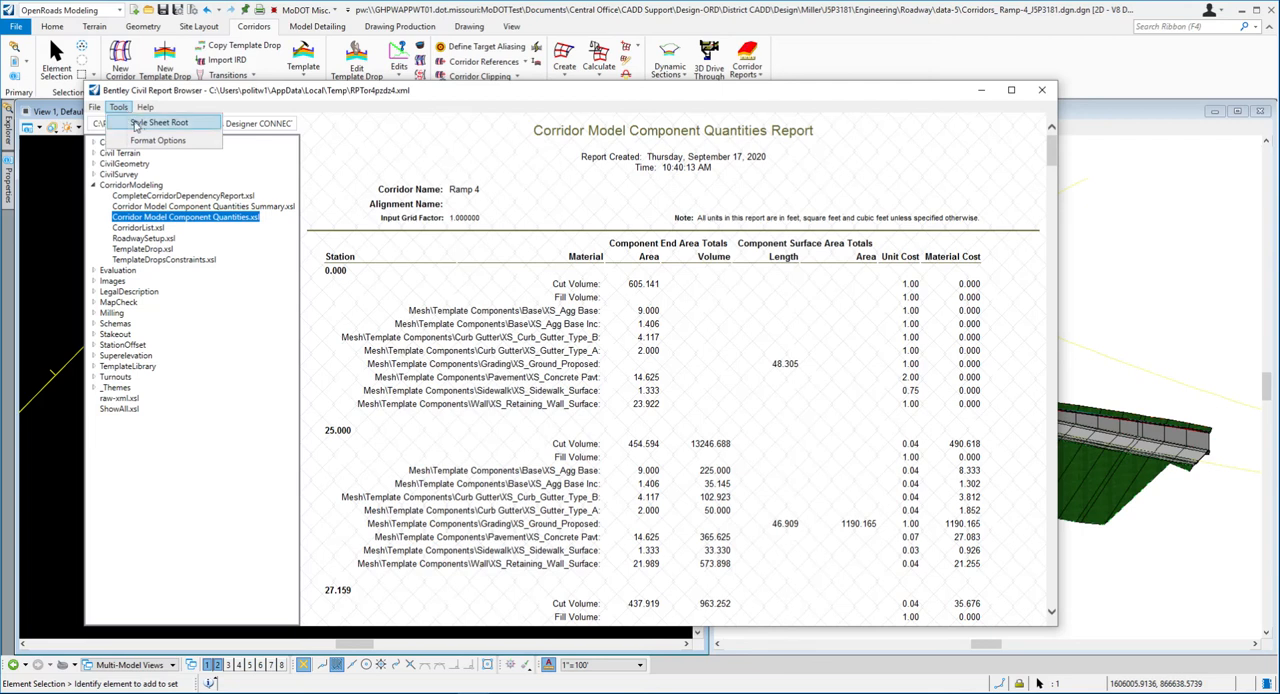
{"action": "left_click", "coordinate": [152, 142]}
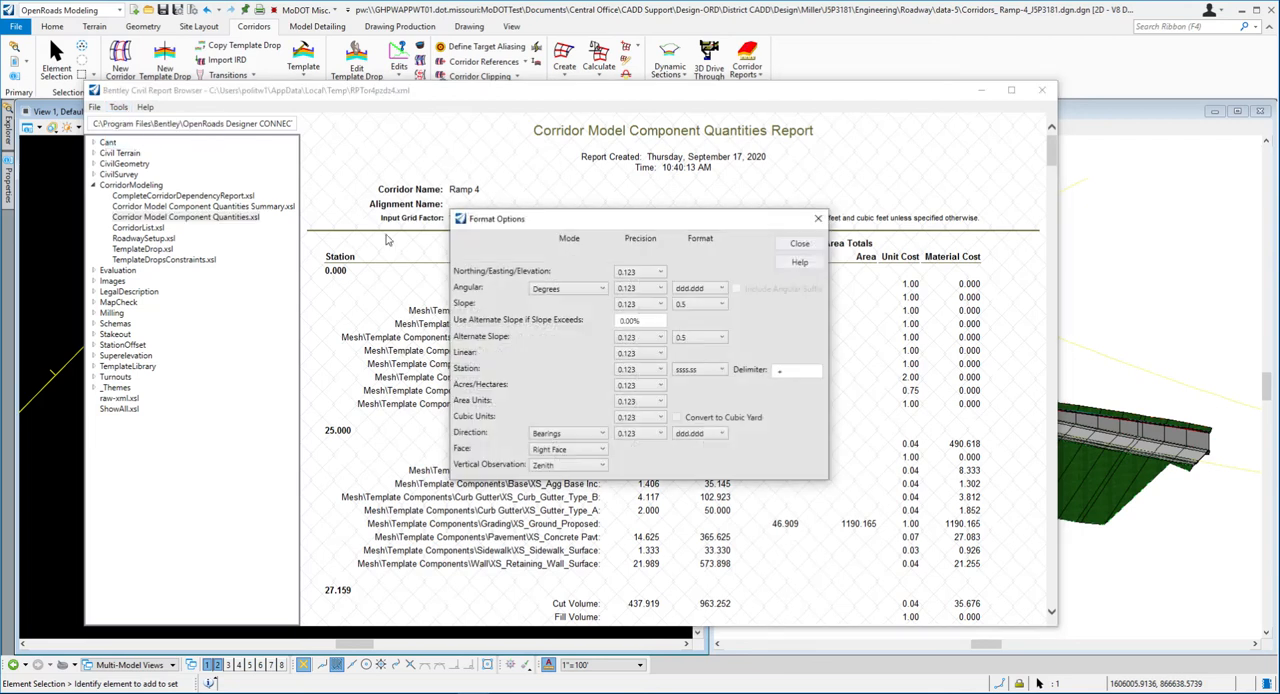
{"action": "left_click_drag", "start_coordinate": [520, 218], "coordinate": [657, 177]}
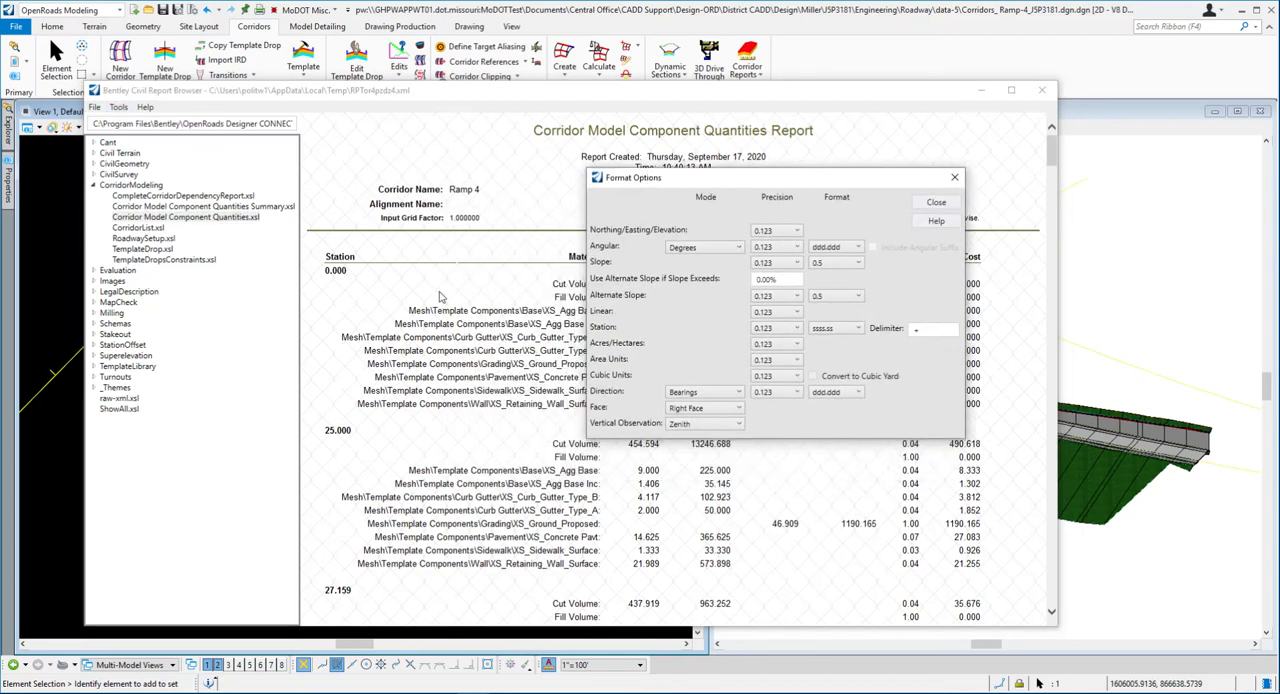
{"action": "left_click", "coordinate": [858, 330]}
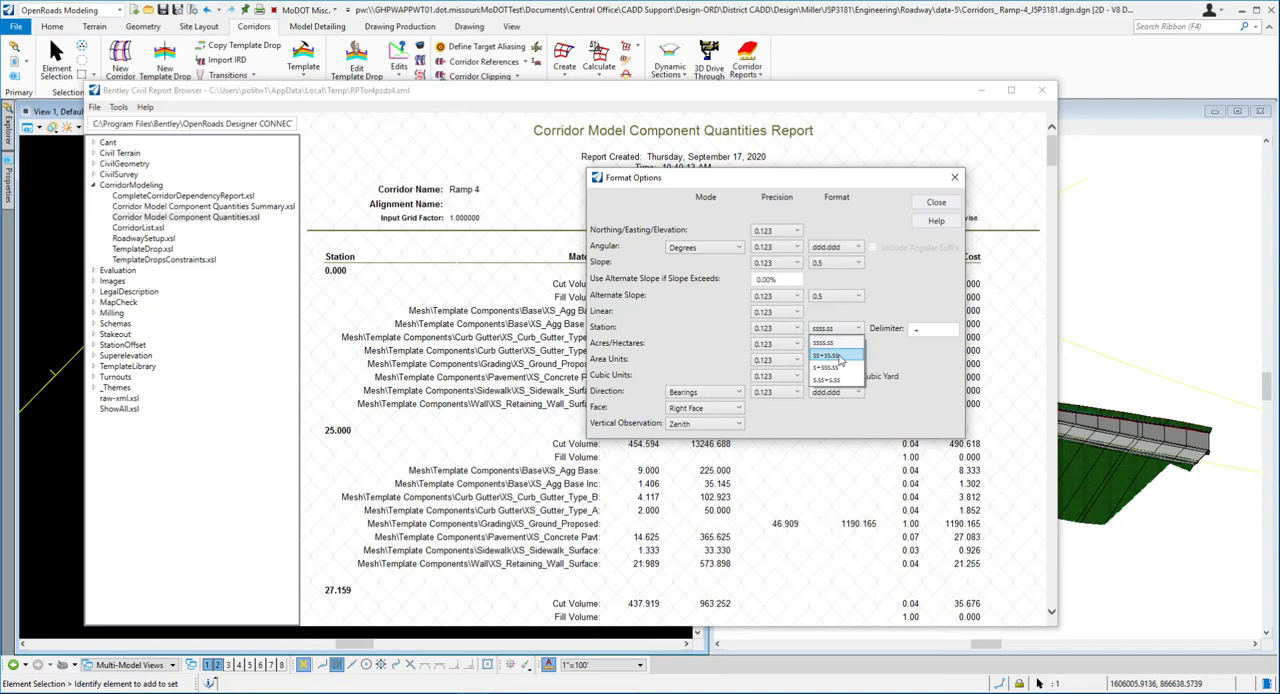
{"action": "left_click", "coordinate": [830, 356]}
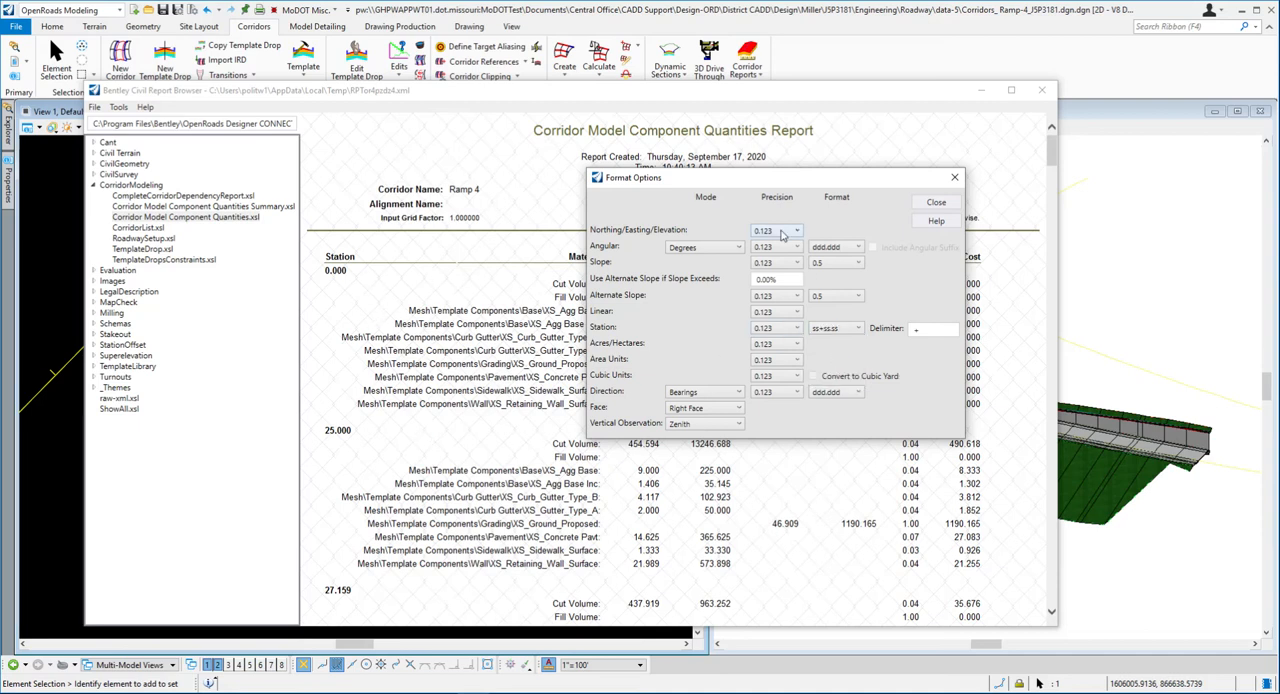
- Set the Angular and Direction formats to ddd^mm'ss.s" and close the format options to apply them to the report
{"action": "left_click_drag", "start_coordinate": [728, 174], "coordinate": [607, 140]}
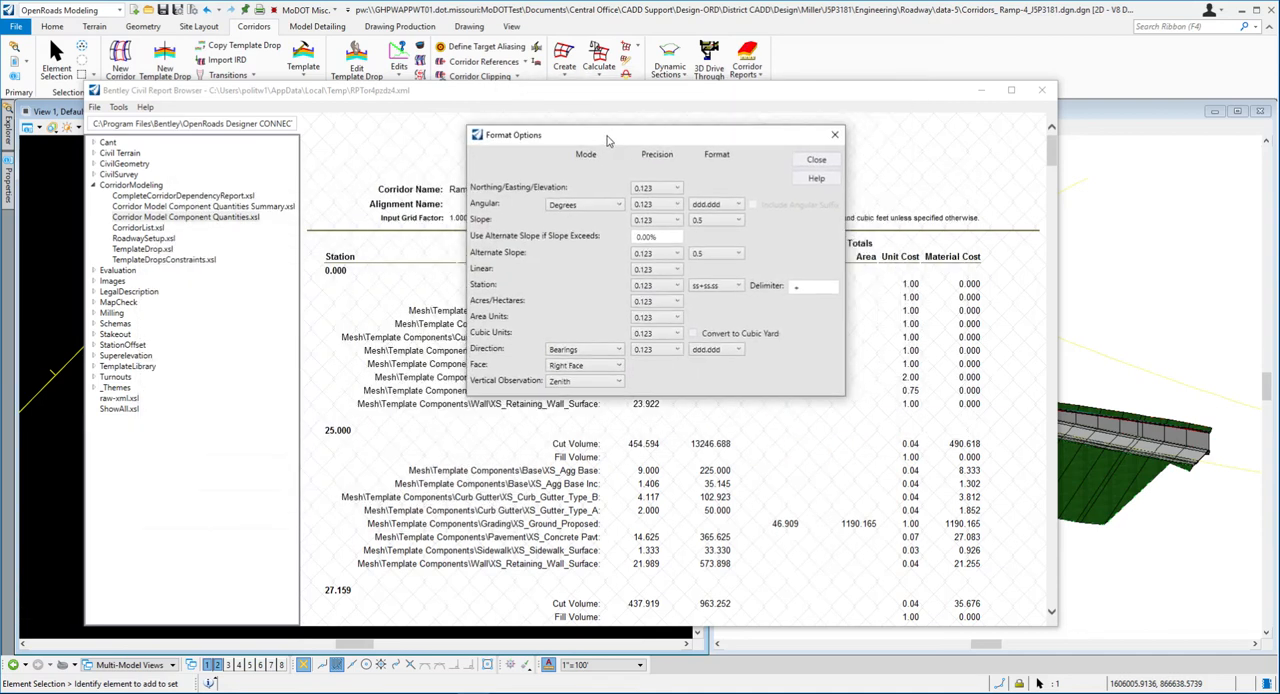
{"action": "left_click", "coordinate": [738, 204]}
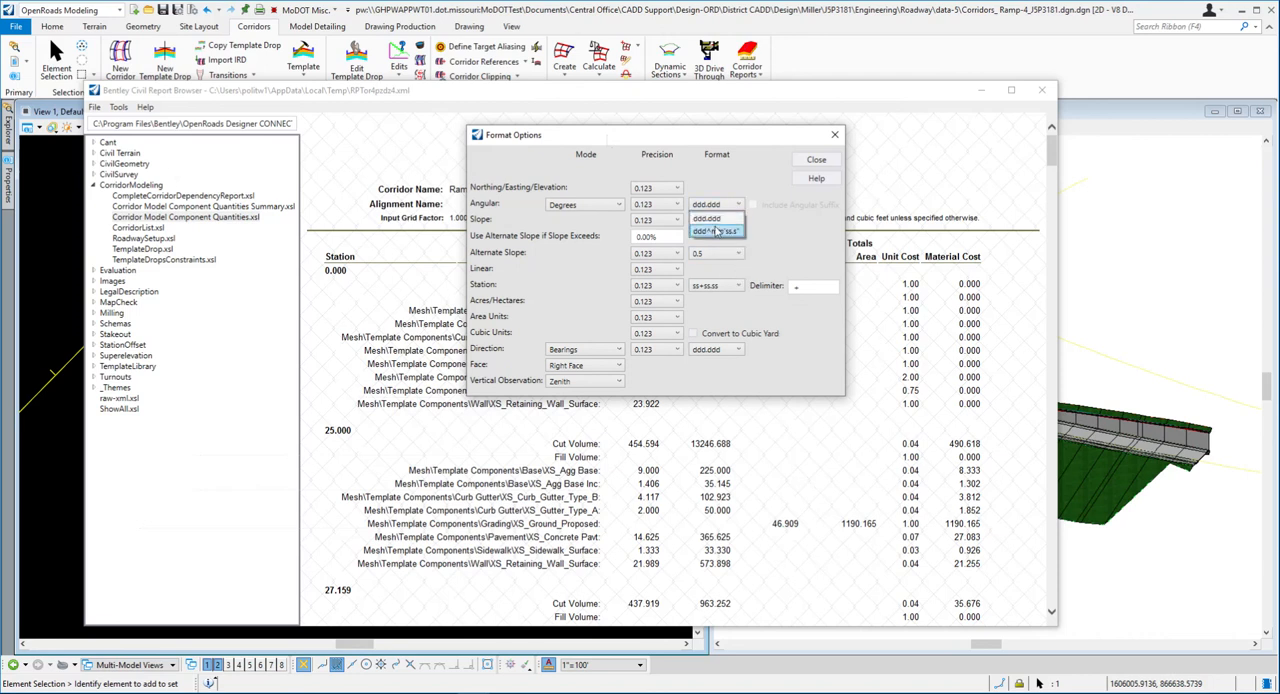
{"action": "left_click", "coordinate": [738, 232]}
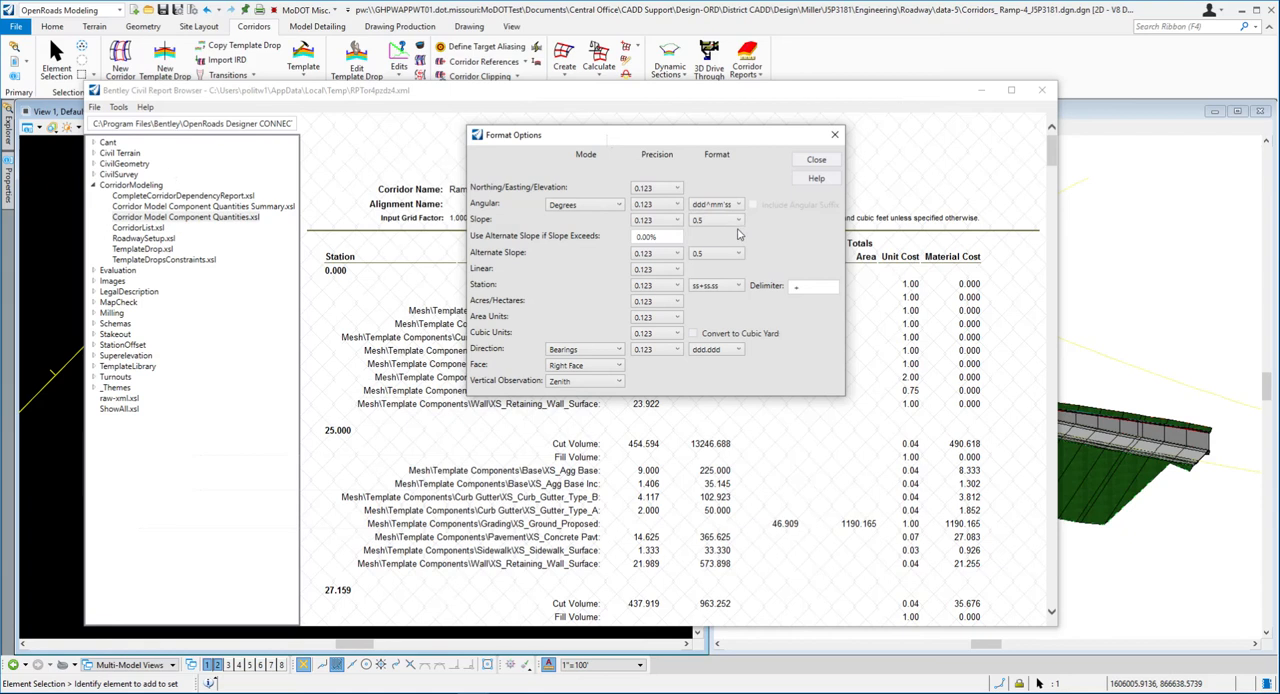
{"action": "left_click", "coordinate": [730, 350]}
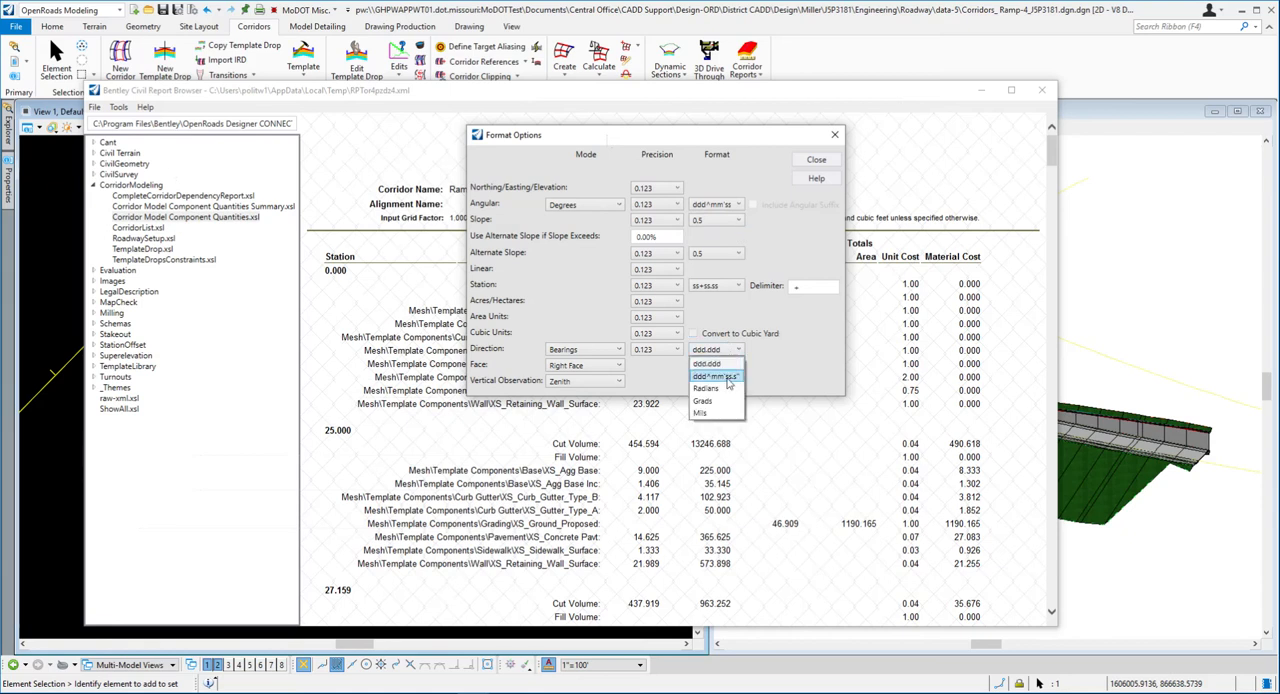
{"action": "left_click", "coordinate": [729, 377]}
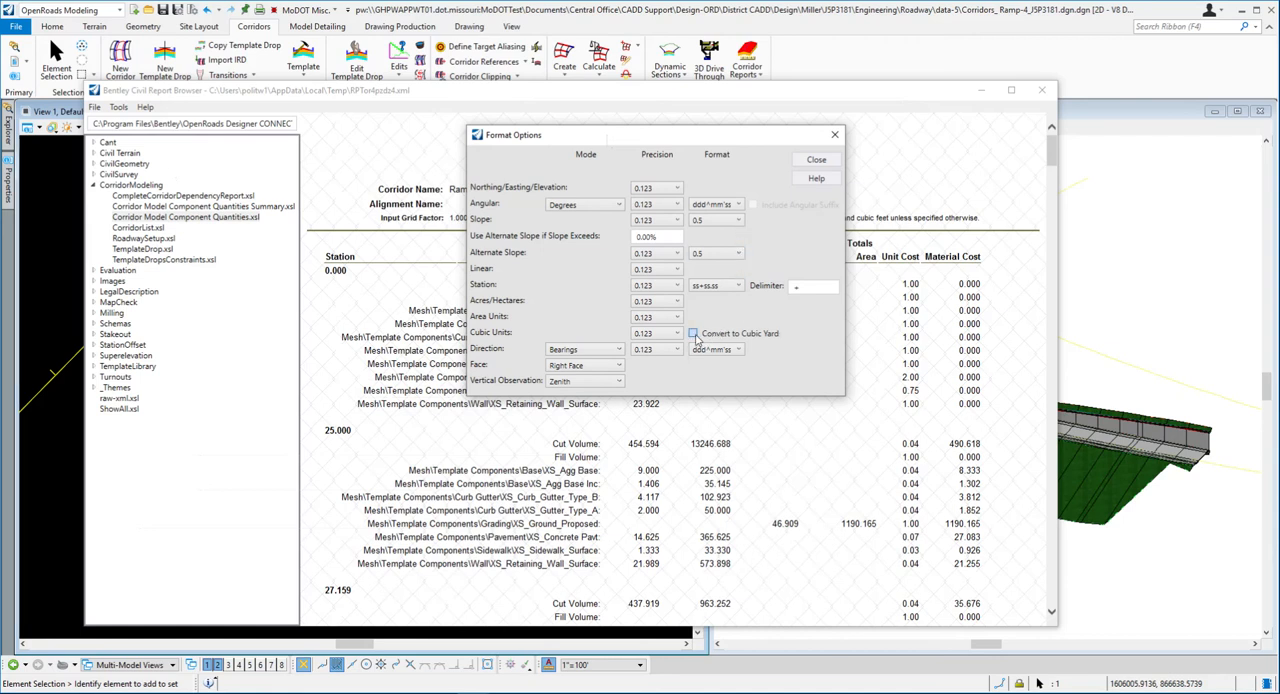
{"action": "mouse_move", "coordinate": [709, 142]}
{"action": "left_mouse_down"}
{"action": "mouse_move", "coordinate": [867, 145]}
{"action": "mouse_move", "coordinate": [720, 147]}
{"action": "left_mouse_up"}
{"action": "left_click", "coordinate": [826, 161]}
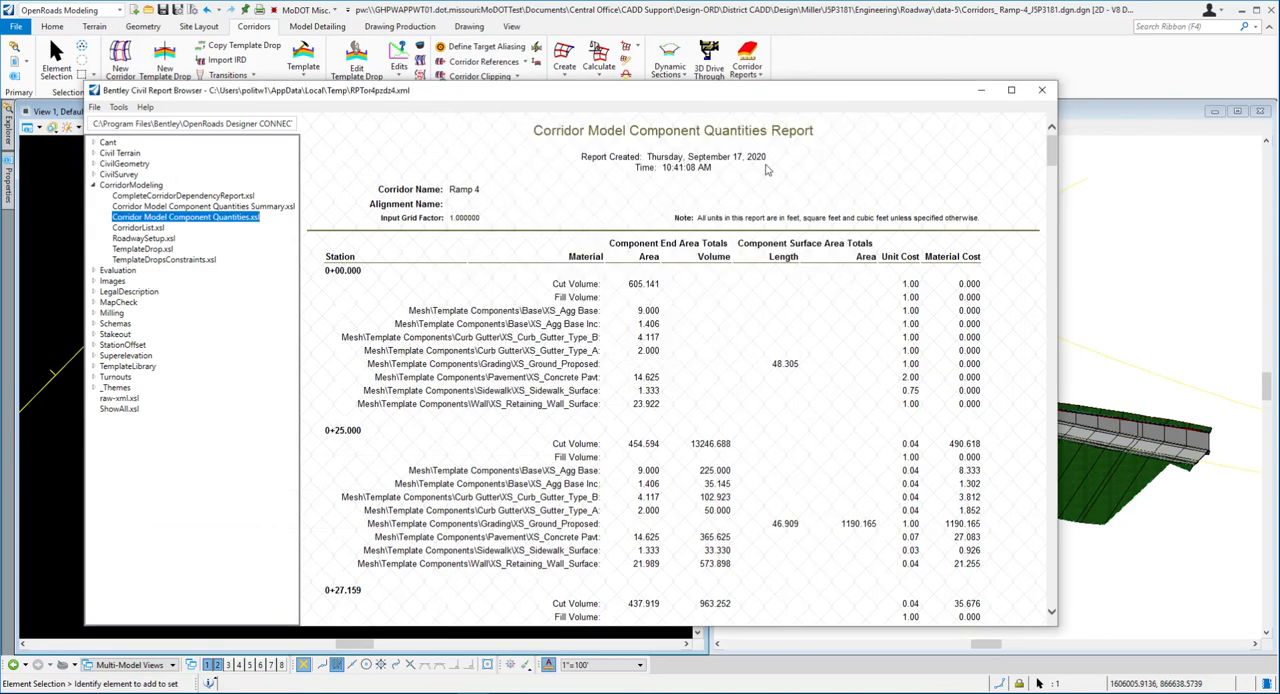
- Review the reformatted stations in the Component Quantities report, and close the report browser and the Component Quantities window
{"action": "scroll", "coordinate": [352, 484], "scroll_direction": "down", "scroll_amount": 3}
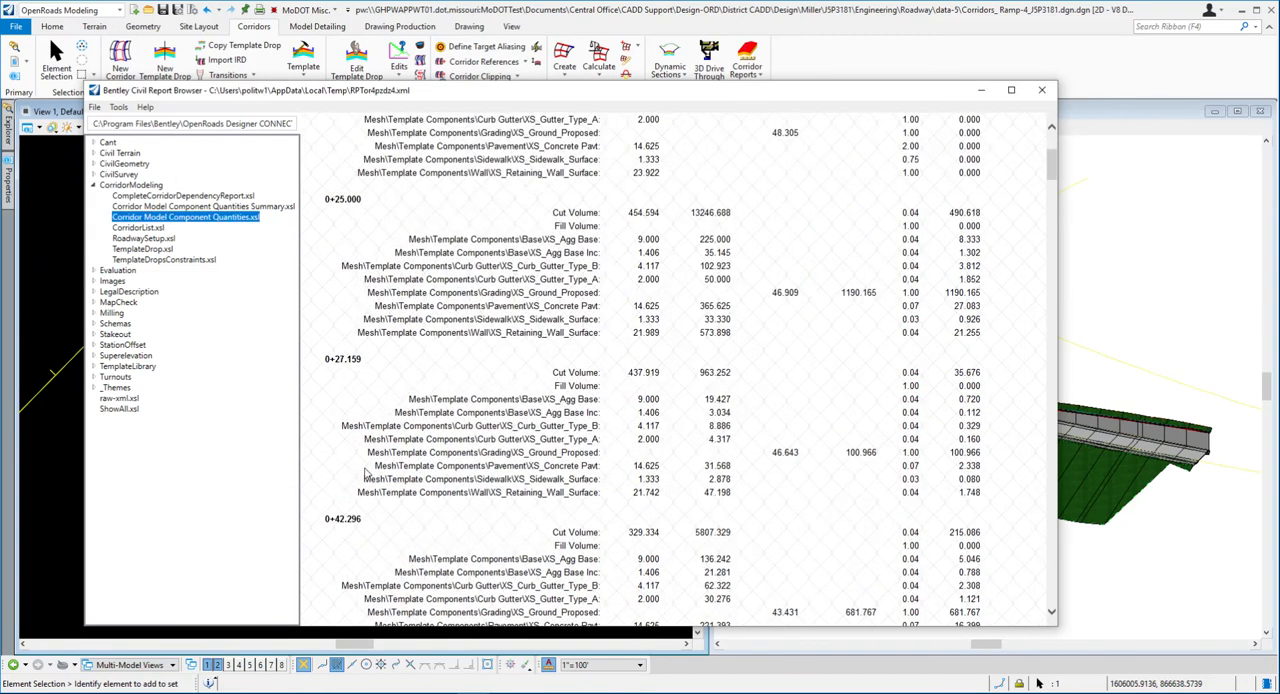
{"action": "scroll", "coordinate": [377, 468], "scroll_direction": "down", "scroll_amount": 1}
{"action": "scroll", "coordinate": [558, 385], "scroll_direction": "up", "scroll_amount": 4}
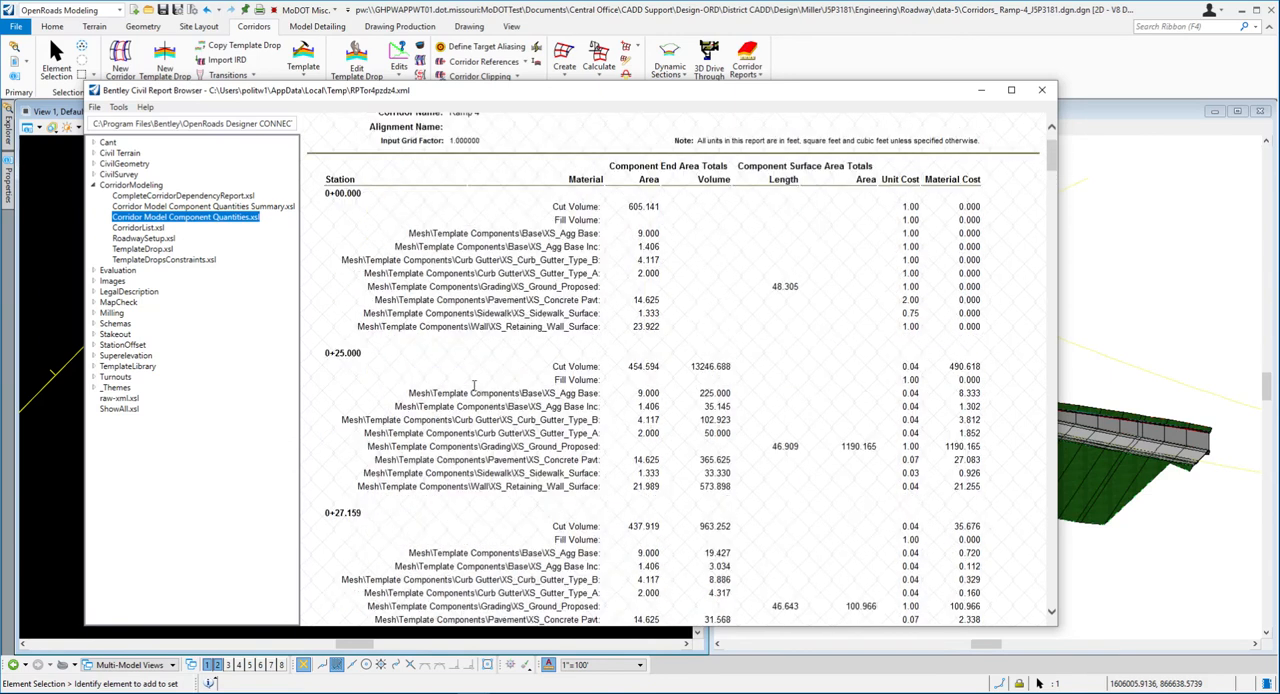
{"action": "scroll", "coordinate": [413, 332], "scroll_direction": "down", "scroll_amount": 2}
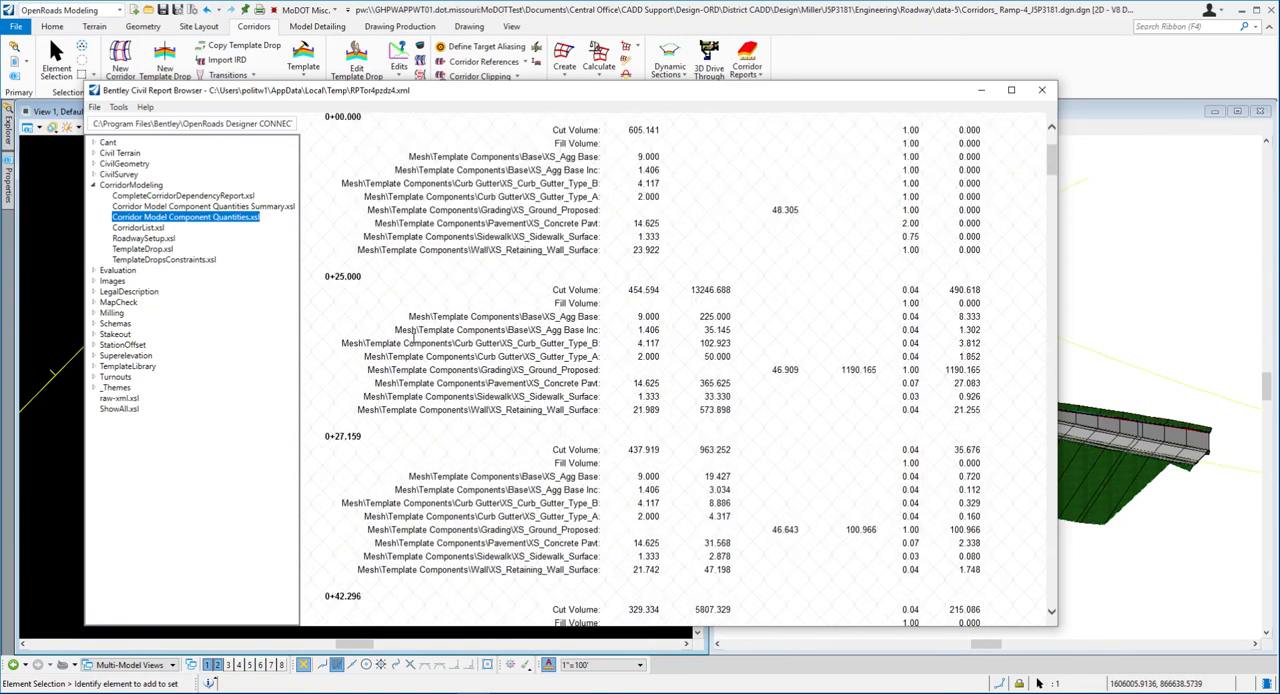
{"action": "scroll", "coordinate": [413, 337], "scroll_direction": "up", "scroll_amount": 2}
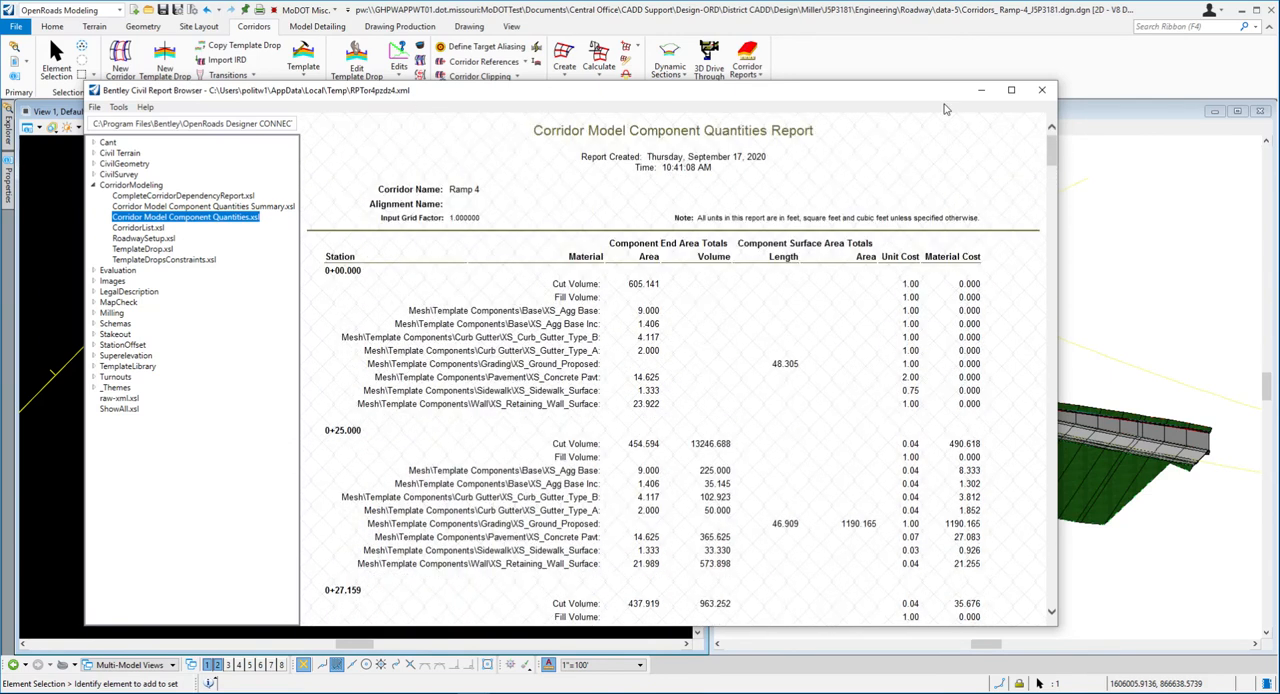
{"action": "left_click", "coordinate": [118, 106]}
{"action": "left_click", "coordinate": [268, 104]}
{"action": "left_click", "coordinate": [1043, 92]}
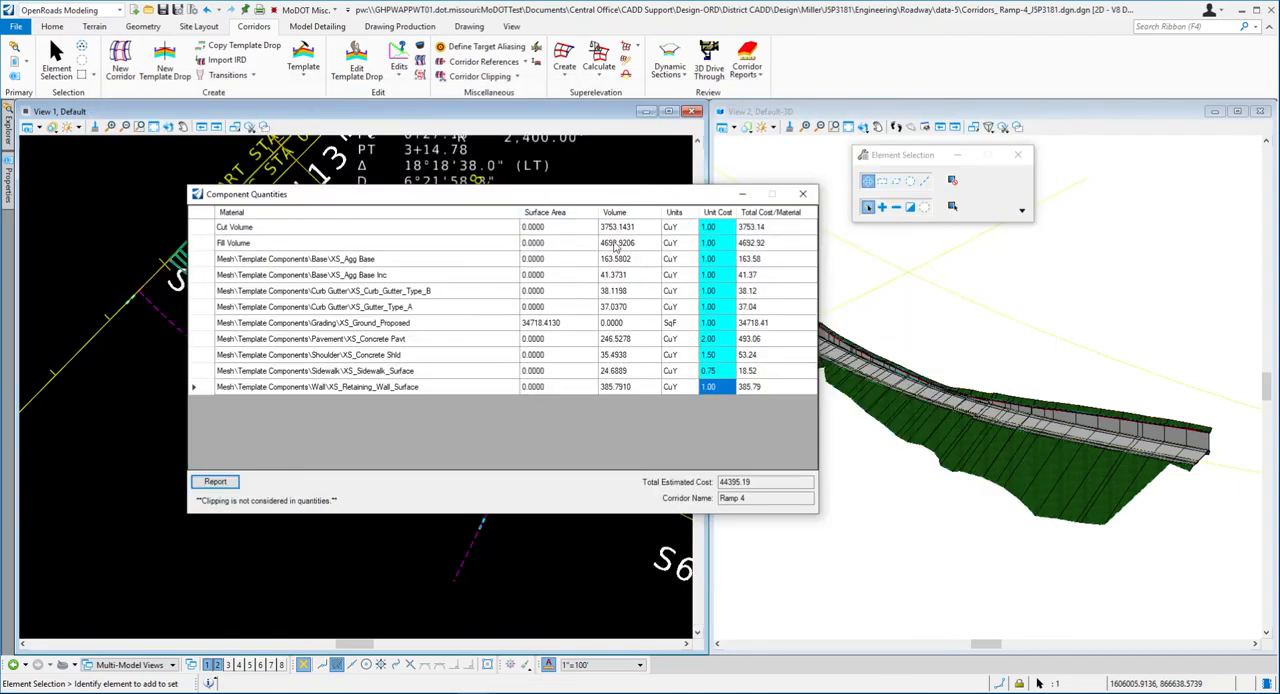
{"action": "left_click", "coordinate": [803, 194]}
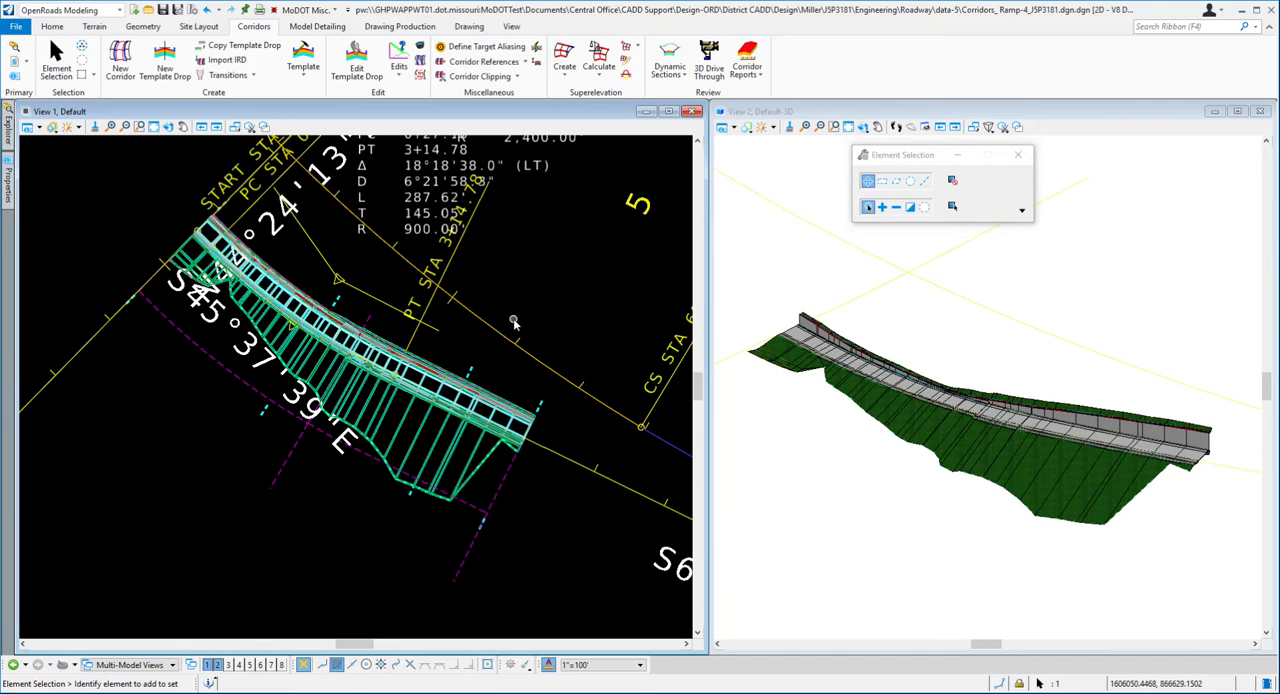
- Read exercise steps 27 and 28 about corridor properties and feature definition in Word, and return to OpenRoads Designer
{"action": "key", "text": "alt+Tab"}
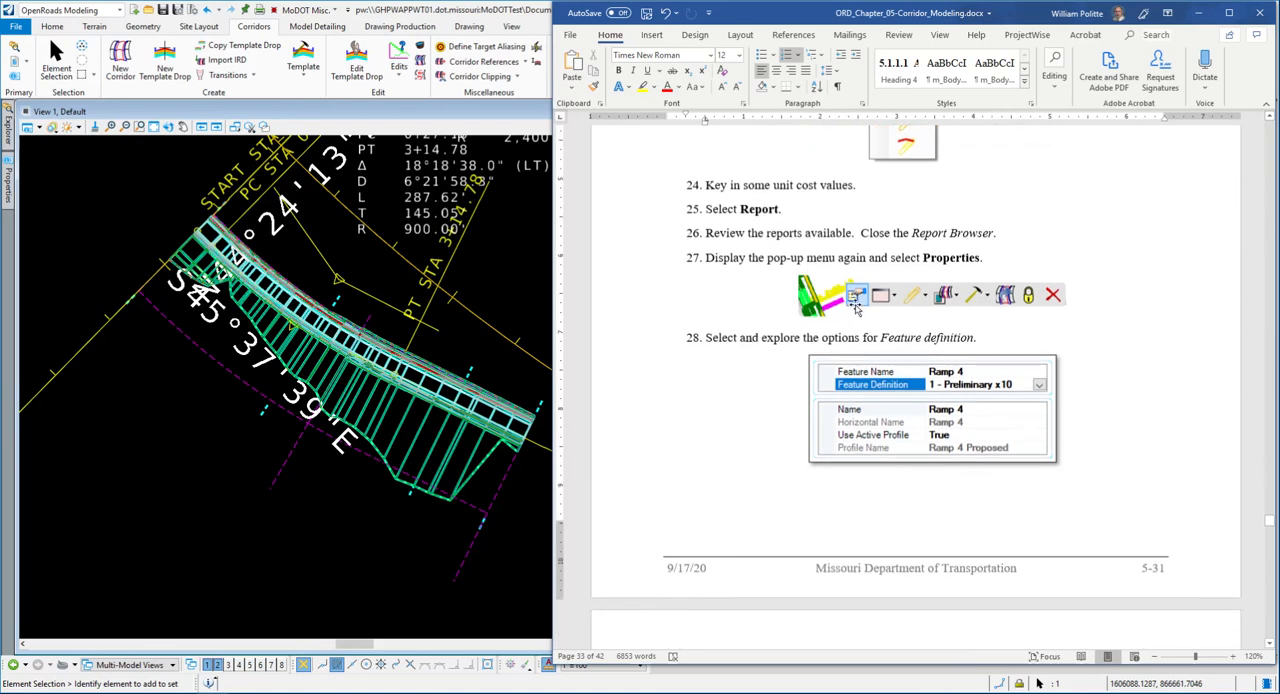
{"action": "scroll", "coordinate": [731, 352], "scroll_direction": "down", "scroll_amount": 1}
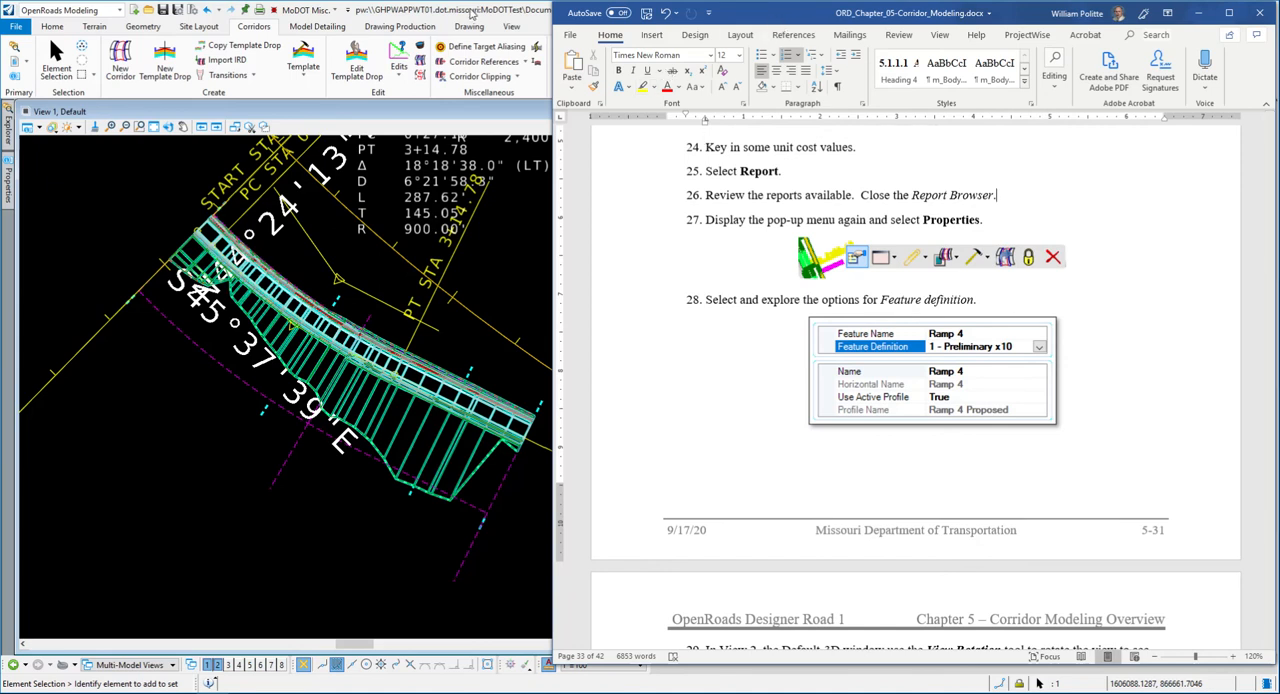
{"action": "left_click", "coordinate": [451, 15]}
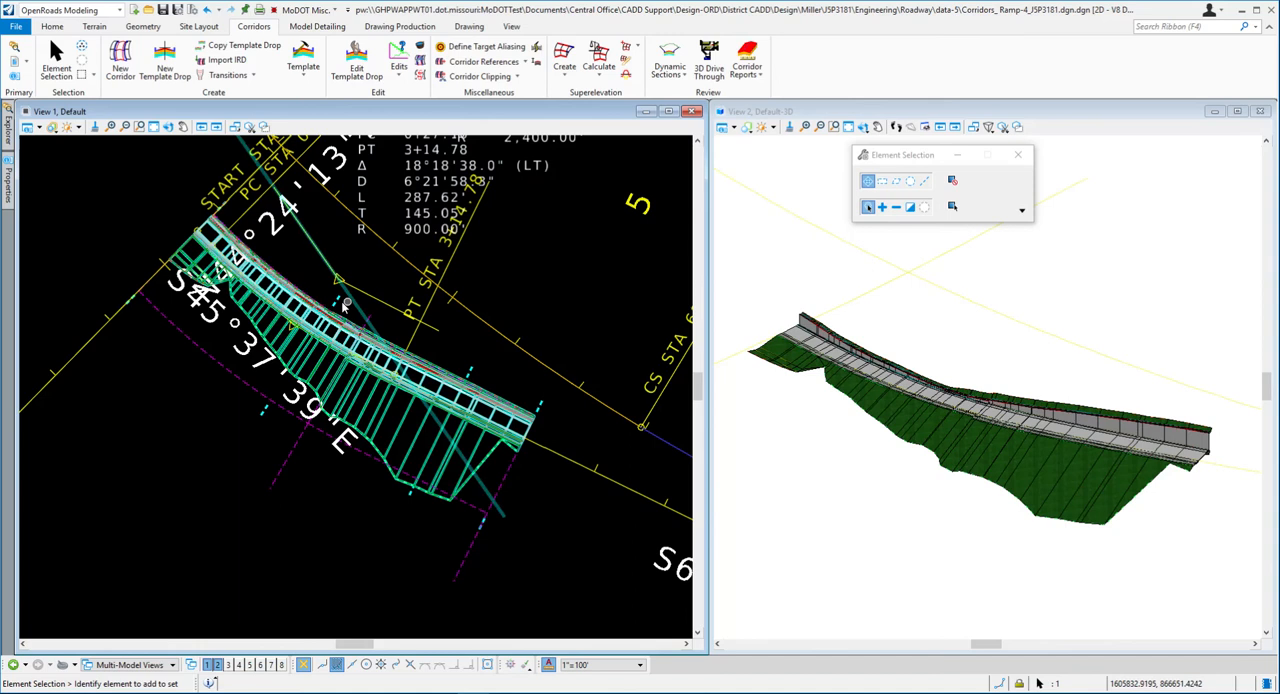
- Set the Ramp 4 corridor's feature definition to 1-Final x1 in its properties
{"action": "mouse_move", "coordinate": [335, 302]}
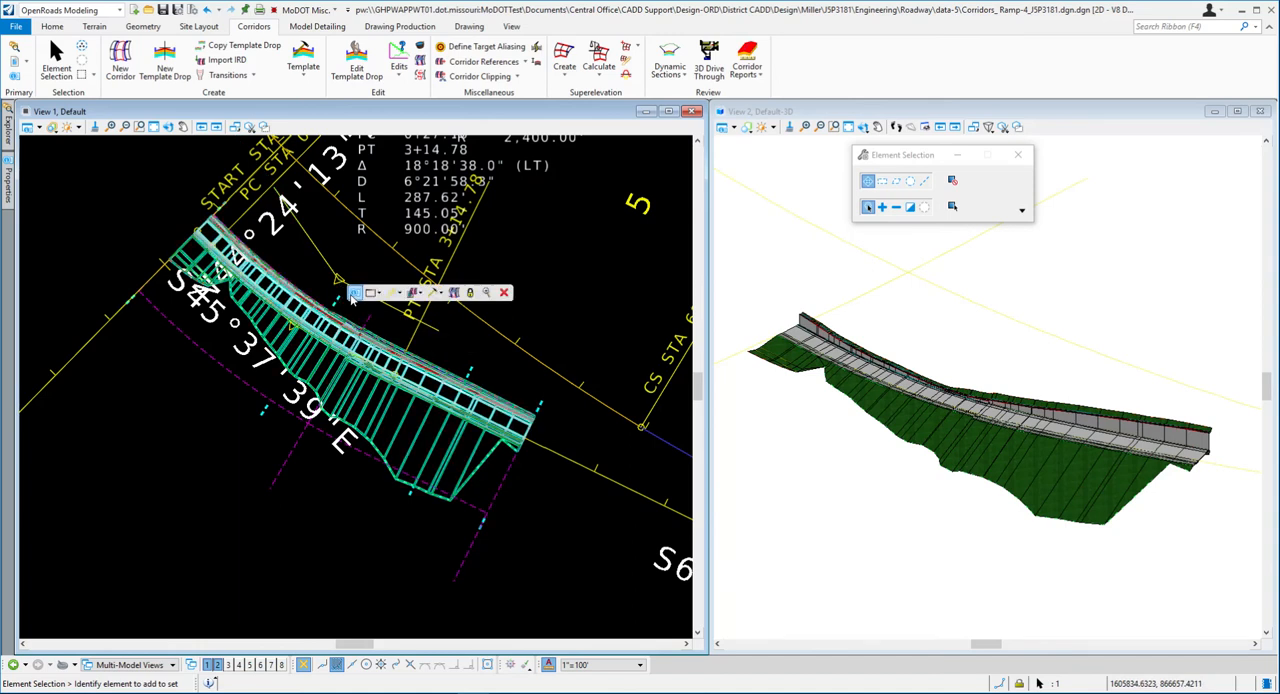
{"action": "left_click", "coordinate": [355, 297]}
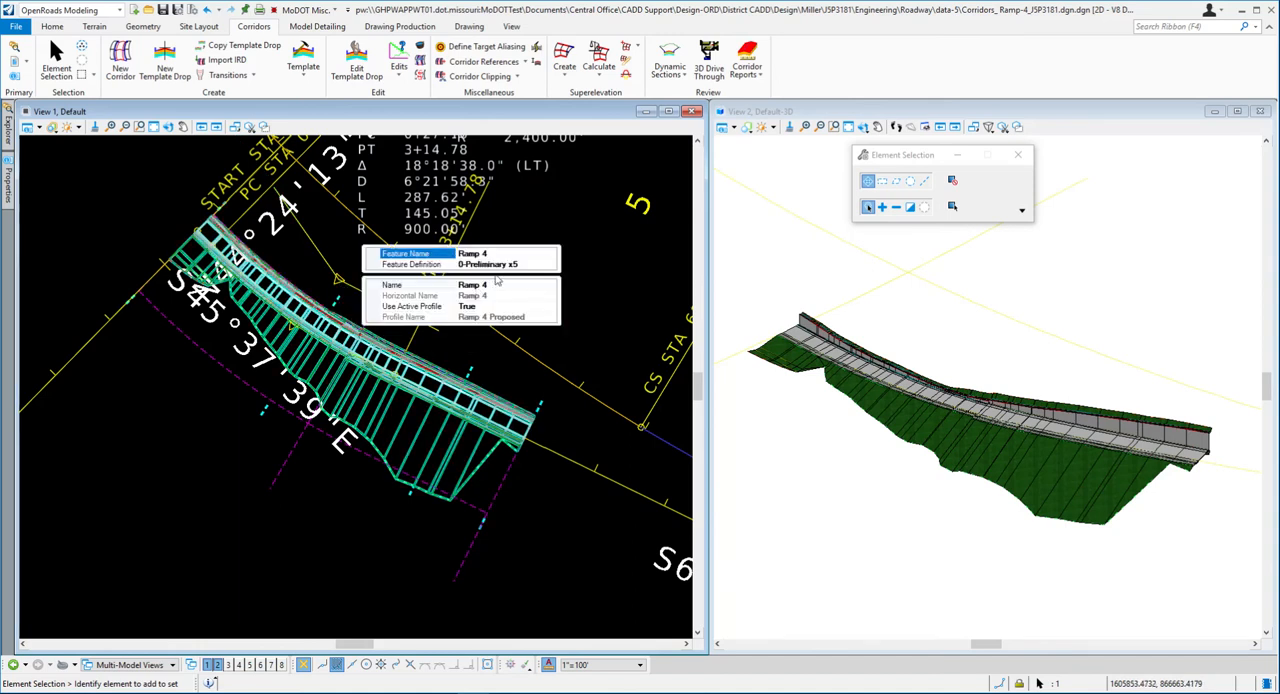
{"action": "left_click", "coordinate": [524, 264]}
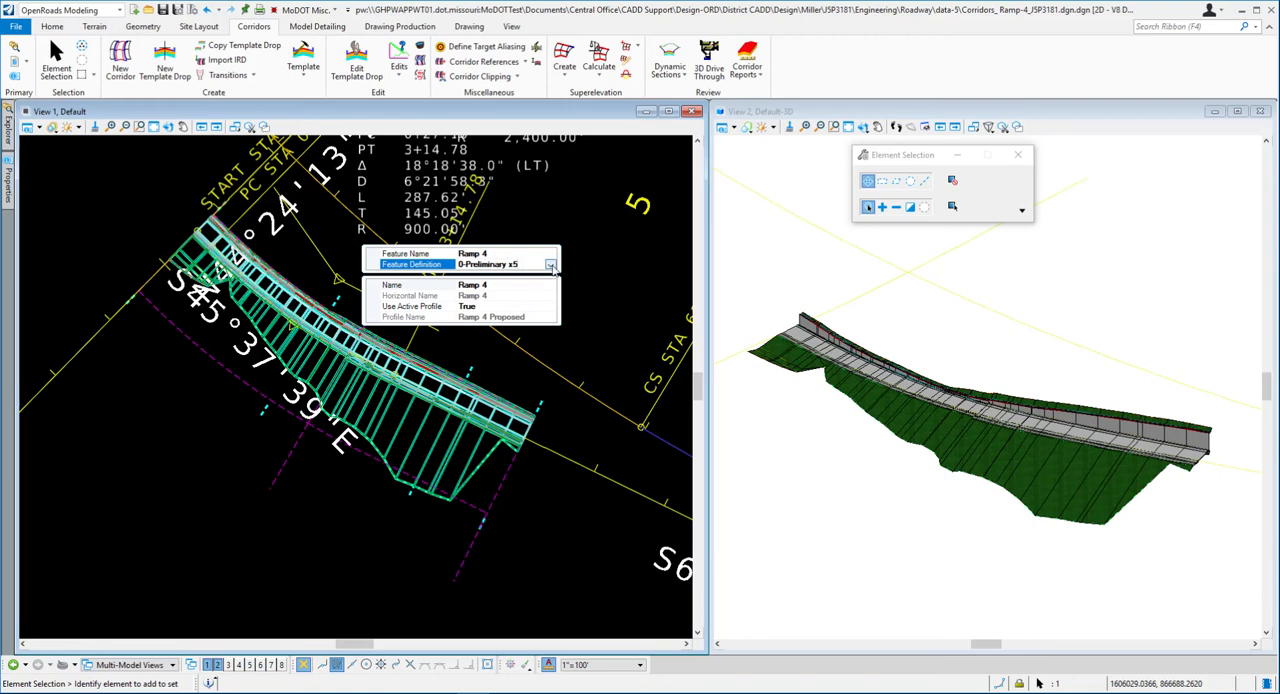
{"action": "left_click", "coordinate": [550, 265]}
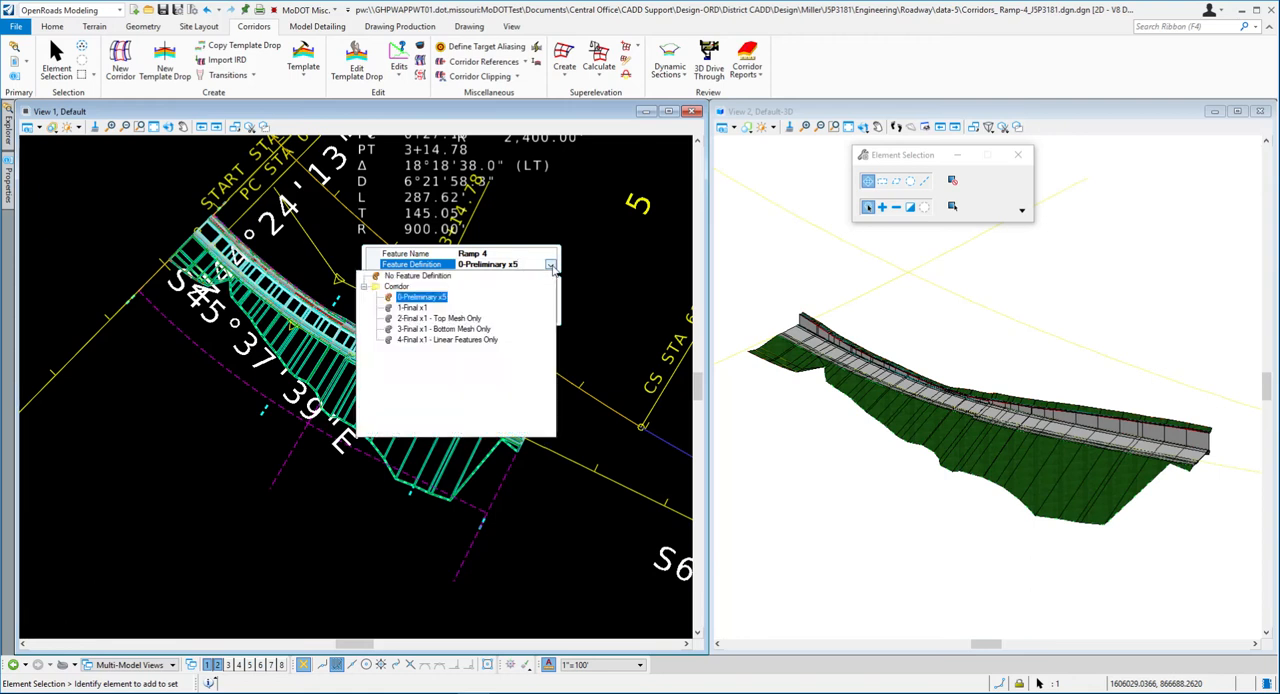
{"action": "left_click", "coordinate": [411, 312]}
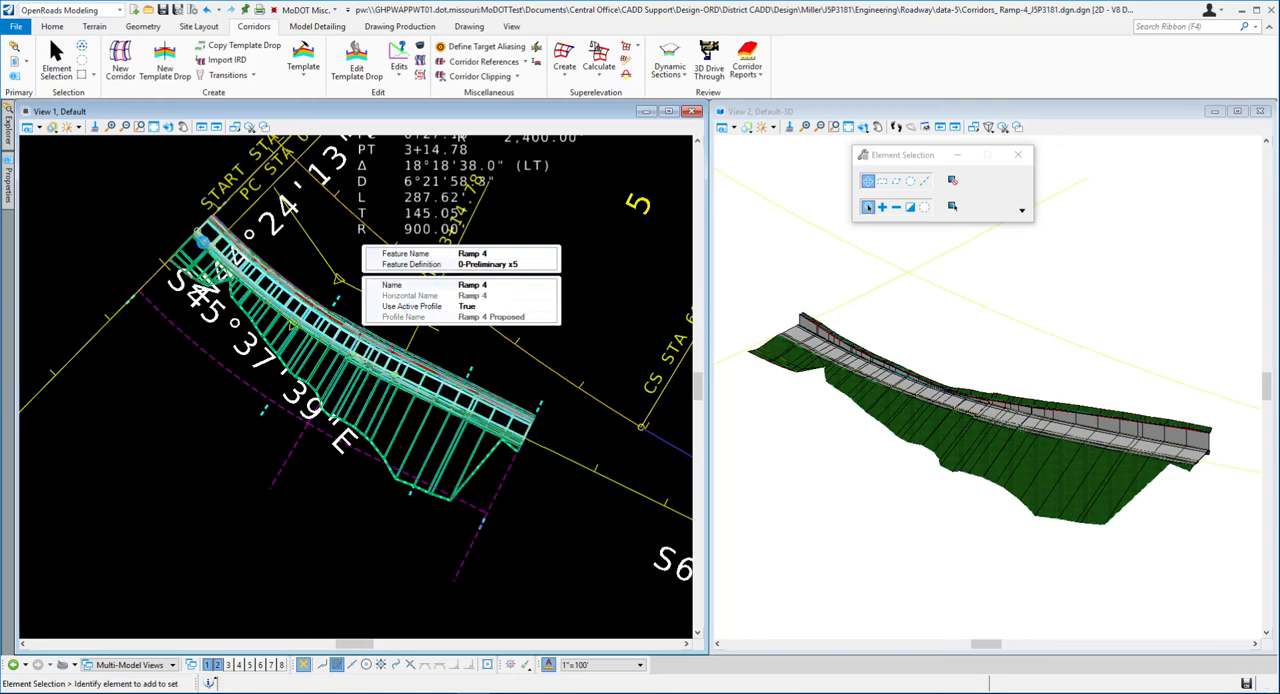
- Check the corridor's properties and examine the template drop spacing of the ramp model up close in the 3D view
{"action": "left_click", "coordinate": [342, 302]}
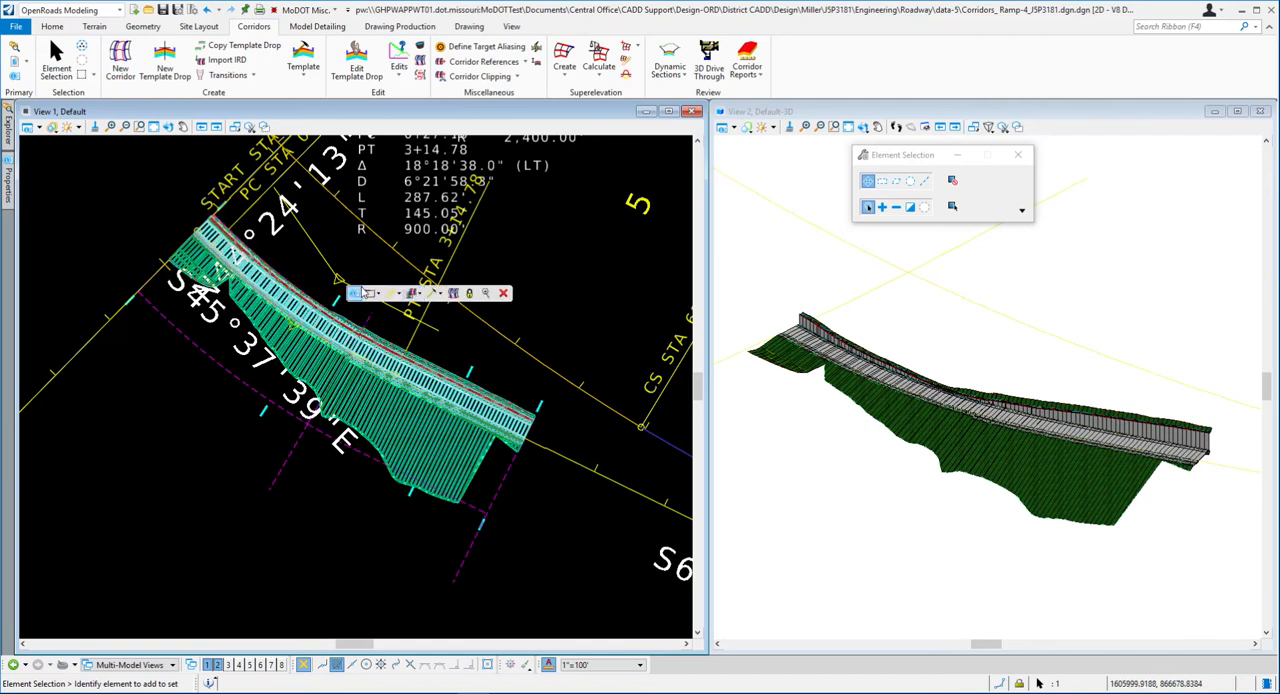
{"action": "mouse_move", "coordinate": [480, 290]}
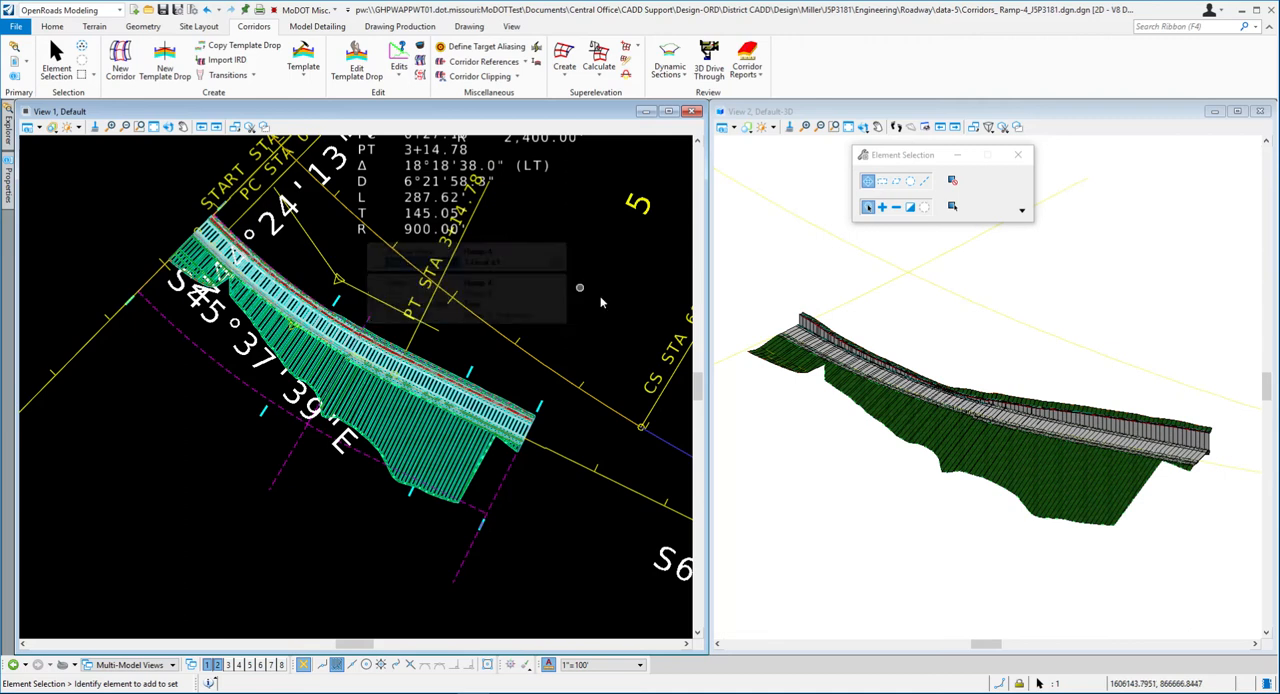
{"action": "scroll", "coordinate": [937, 428], "scroll_direction": "up", "scroll_amount": 2}
{"action": "scroll", "coordinate": [937, 421], "scroll_direction": "up", "scroll_amount": 2}
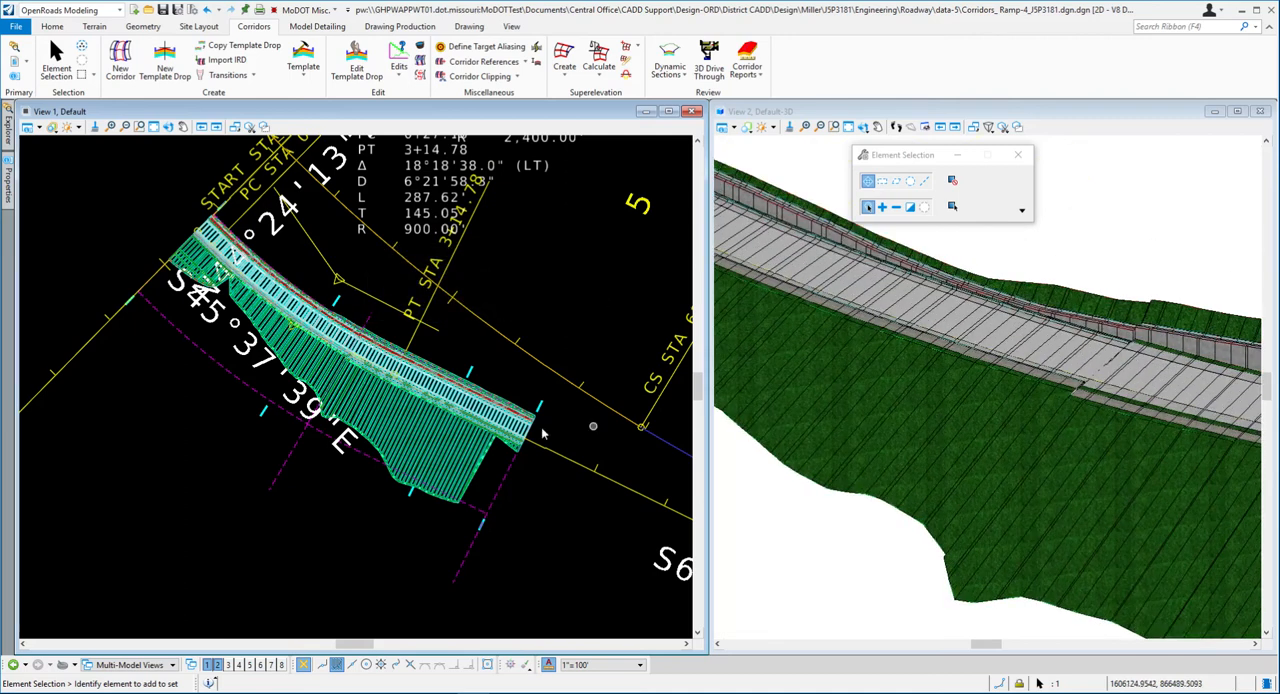
{"action": "scroll", "coordinate": [854, 395], "scroll_direction": "up", "scroll_amount": 4}
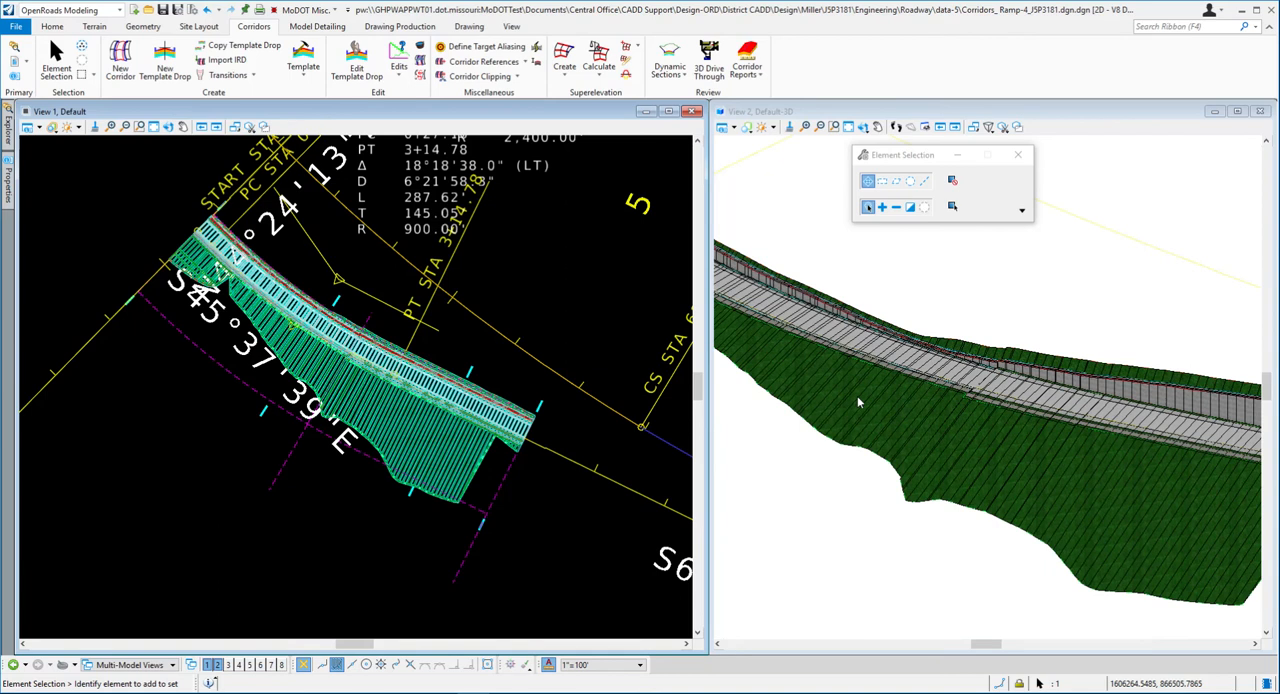
{"action": "scroll", "coordinate": [876, 390], "scroll_direction": "down", "scroll_amount": 4}
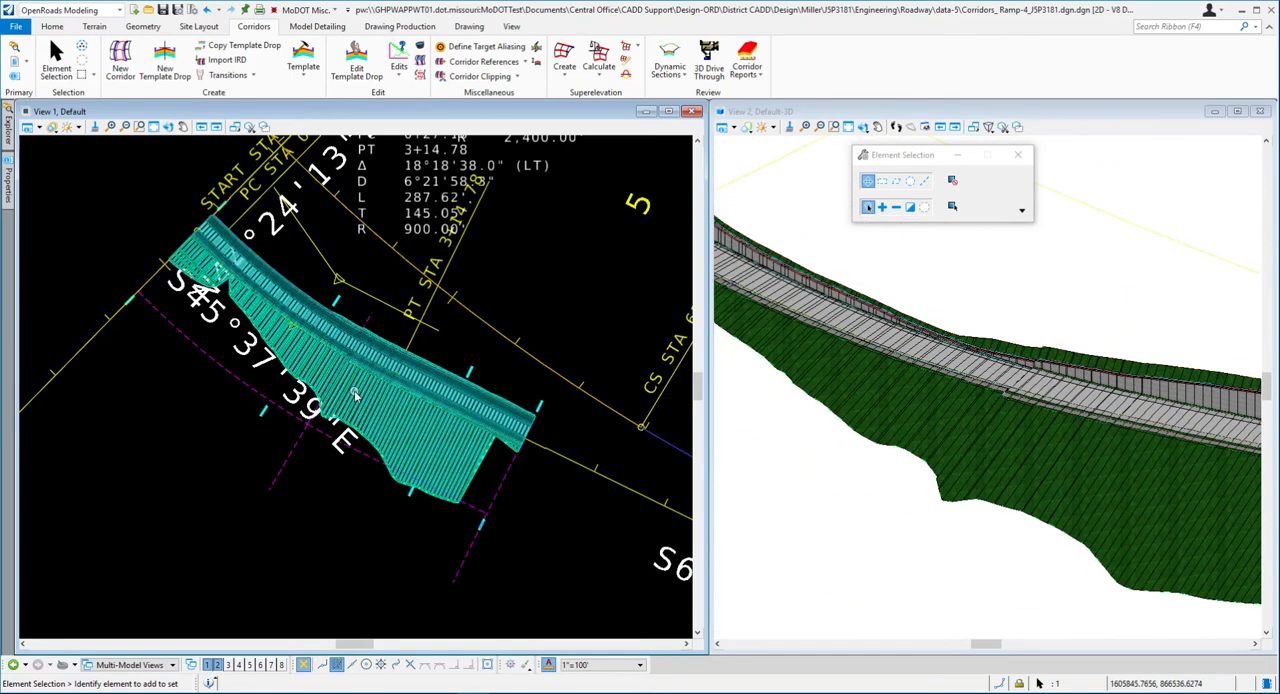
- Set the Ramp 4 corridor's feature definition back to 0-Preliminary x5
{"action": "mouse_move", "coordinate": [355, 393]}
{"action": "left_click", "coordinate": [349, 297]}
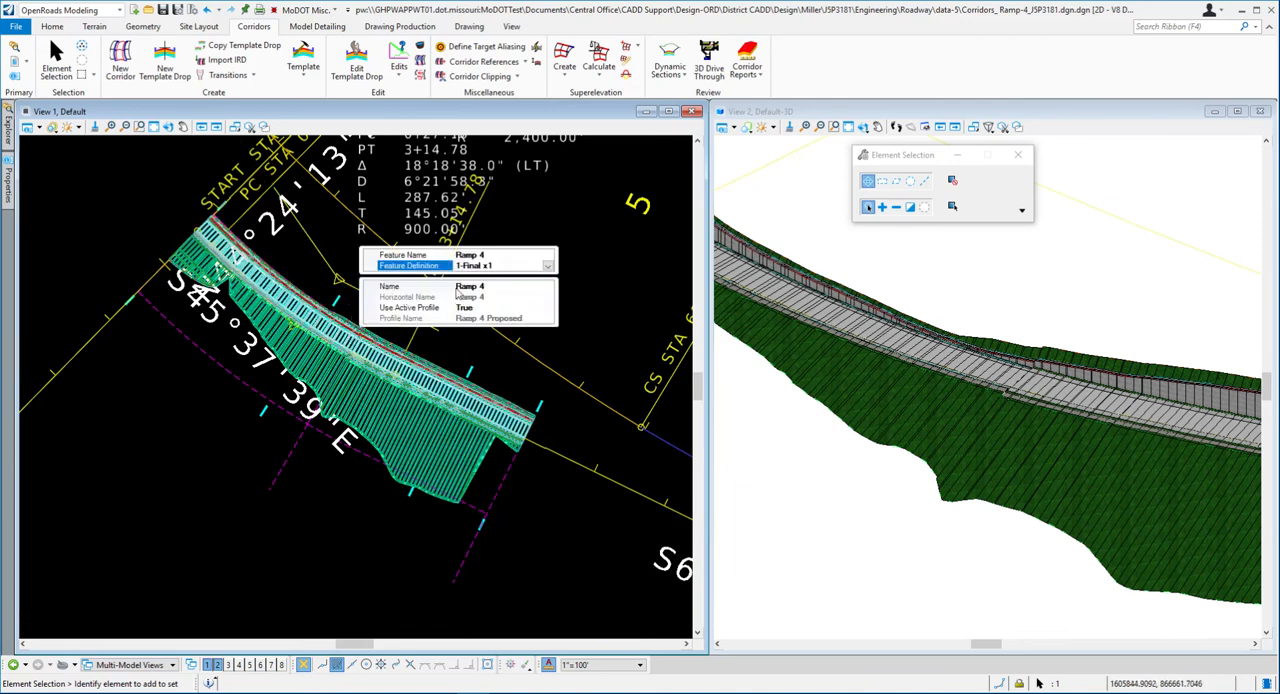
{"action": "left_click", "coordinate": [548, 266]}
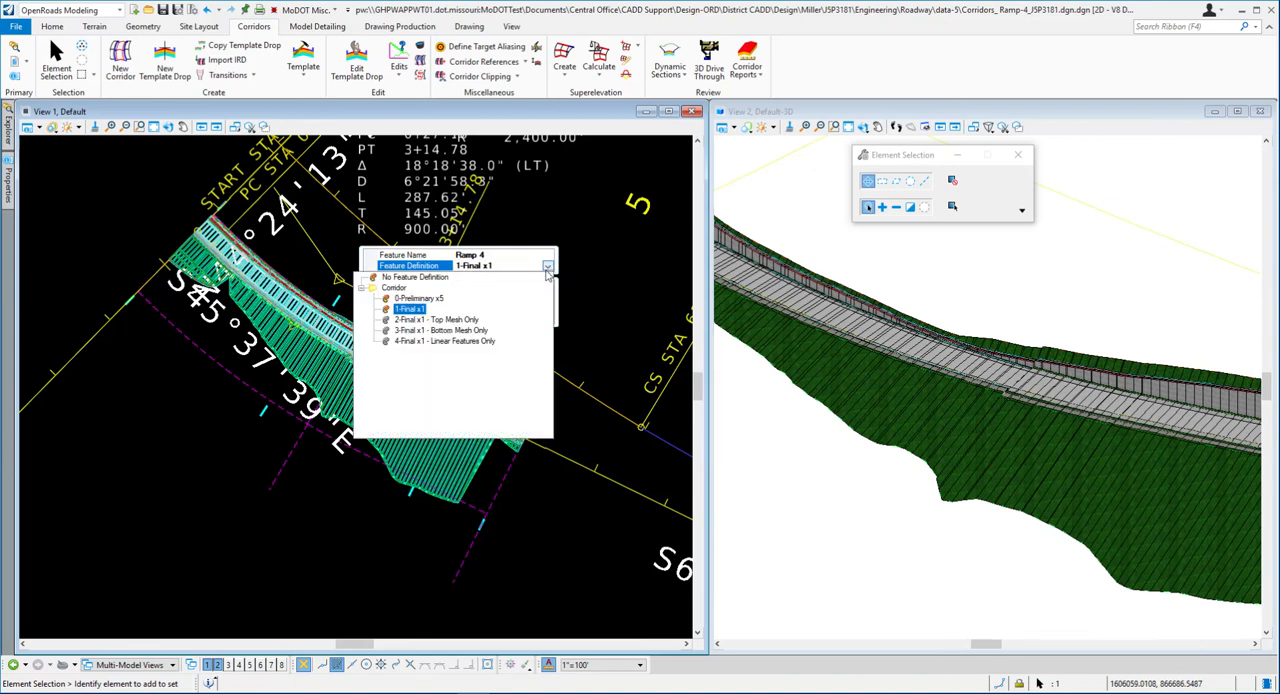
{"action": "left_click", "coordinate": [441, 307]}
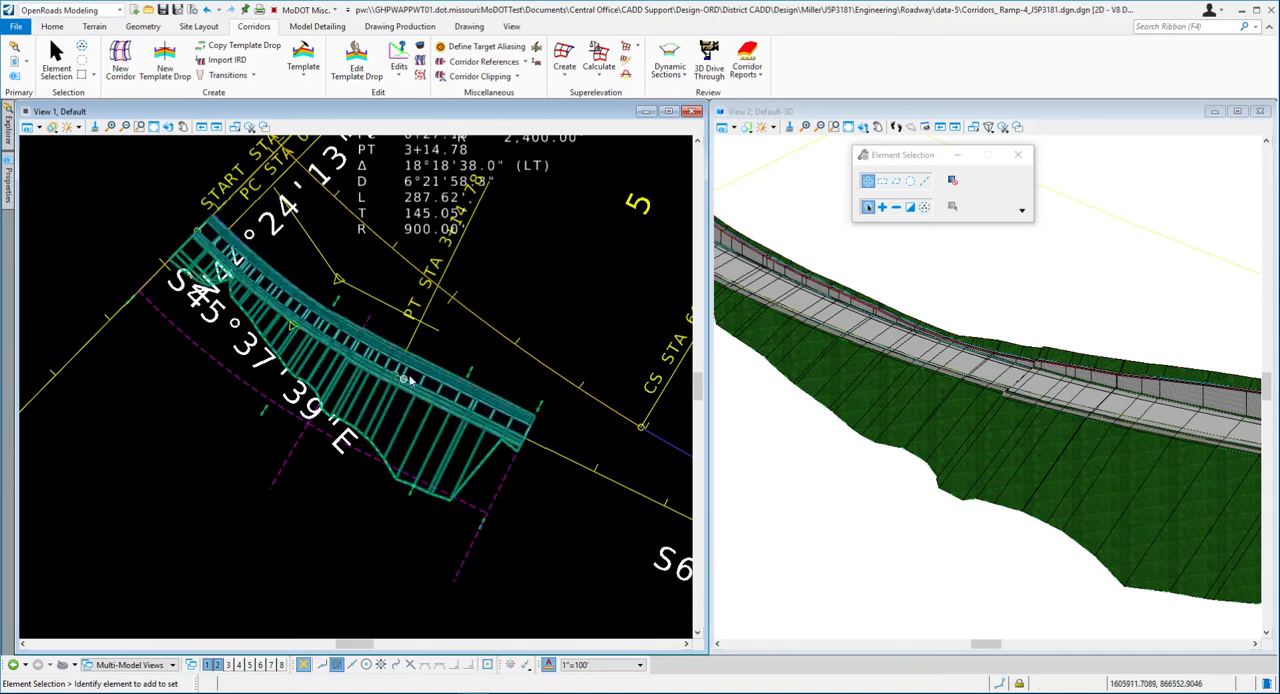
- Set the Ramp 4 corridor's feature definition to 1-Final x1 in its properties
{"action": "left_click", "coordinate": [457, 338]}
{"action": "left_click", "coordinate": [471, 380]}
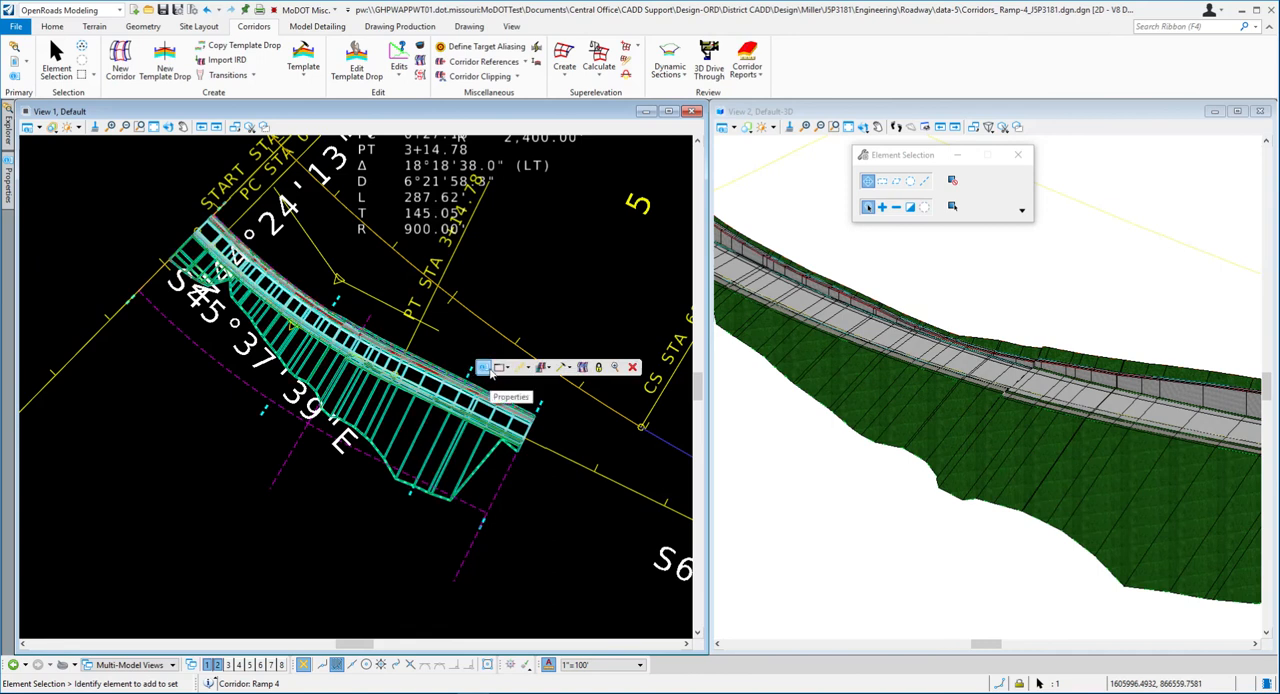
{"action": "mouse_move", "coordinate": [490, 372]}
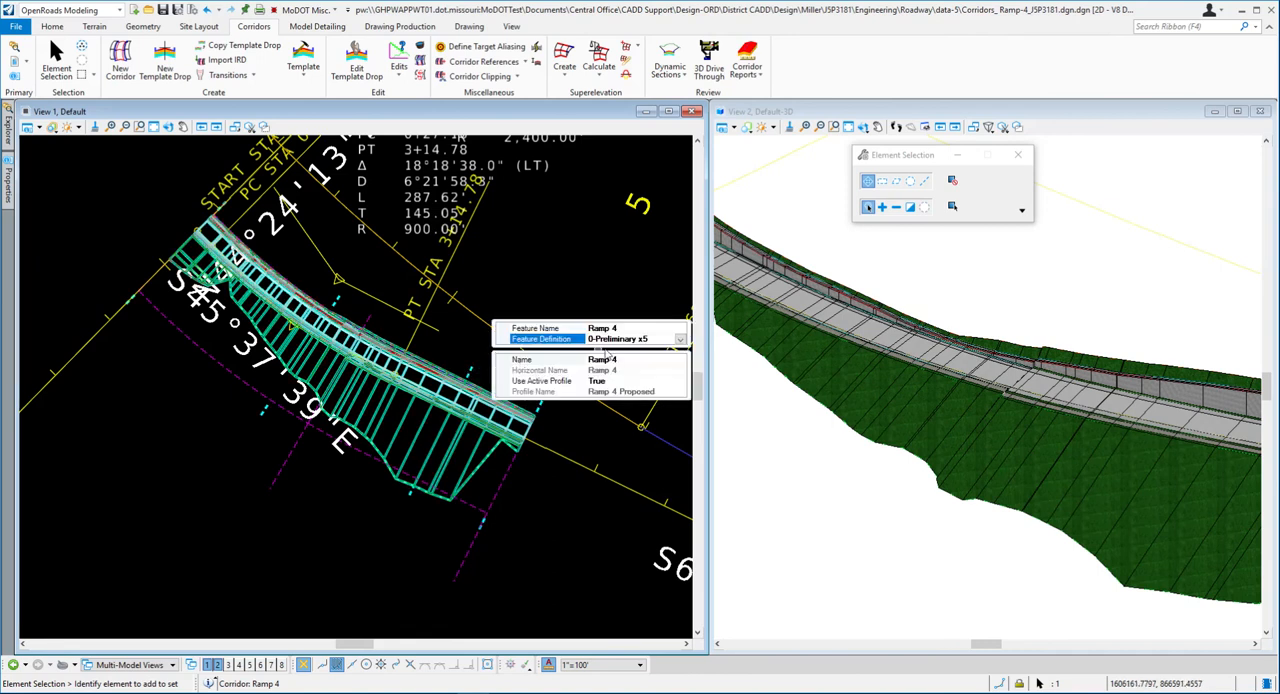
{"action": "left_click", "coordinate": [680, 340]}
{"action": "left_click", "coordinate": [505, 384]}
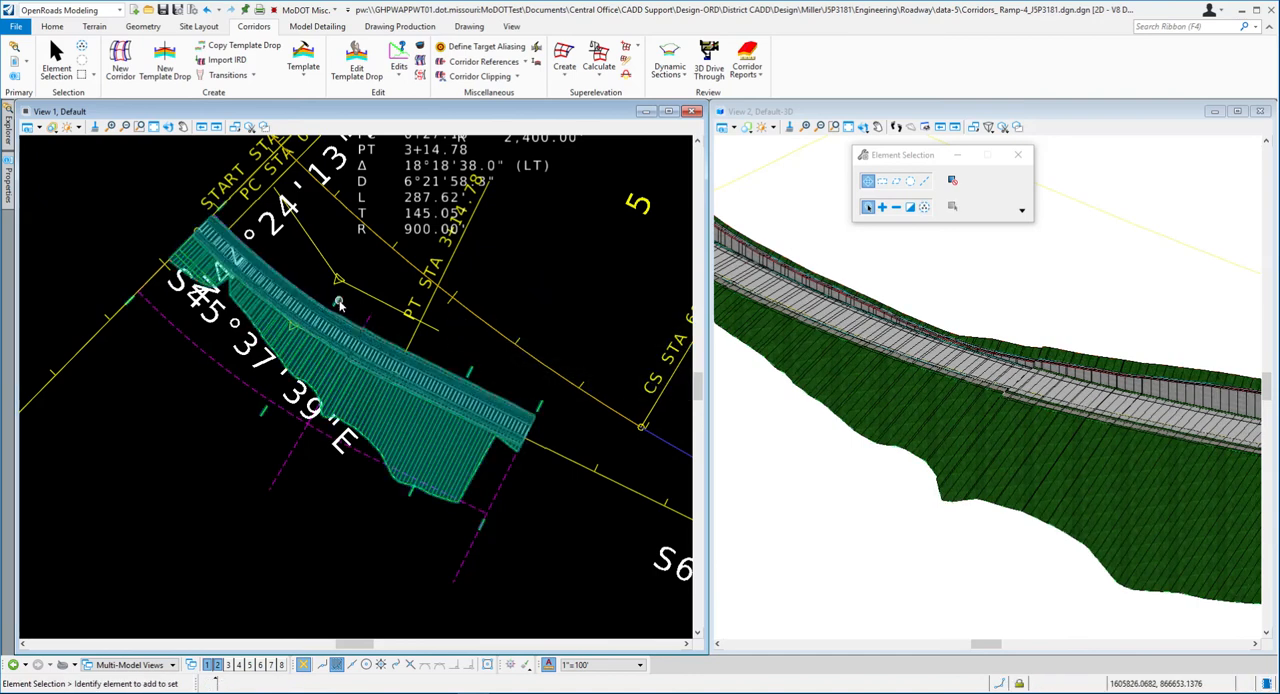
- Return the Ramp 4 corridor's feature definition to 0-Preliminary x5 in its properties
{"action": "left_click", "coordinate": [473, 372]}
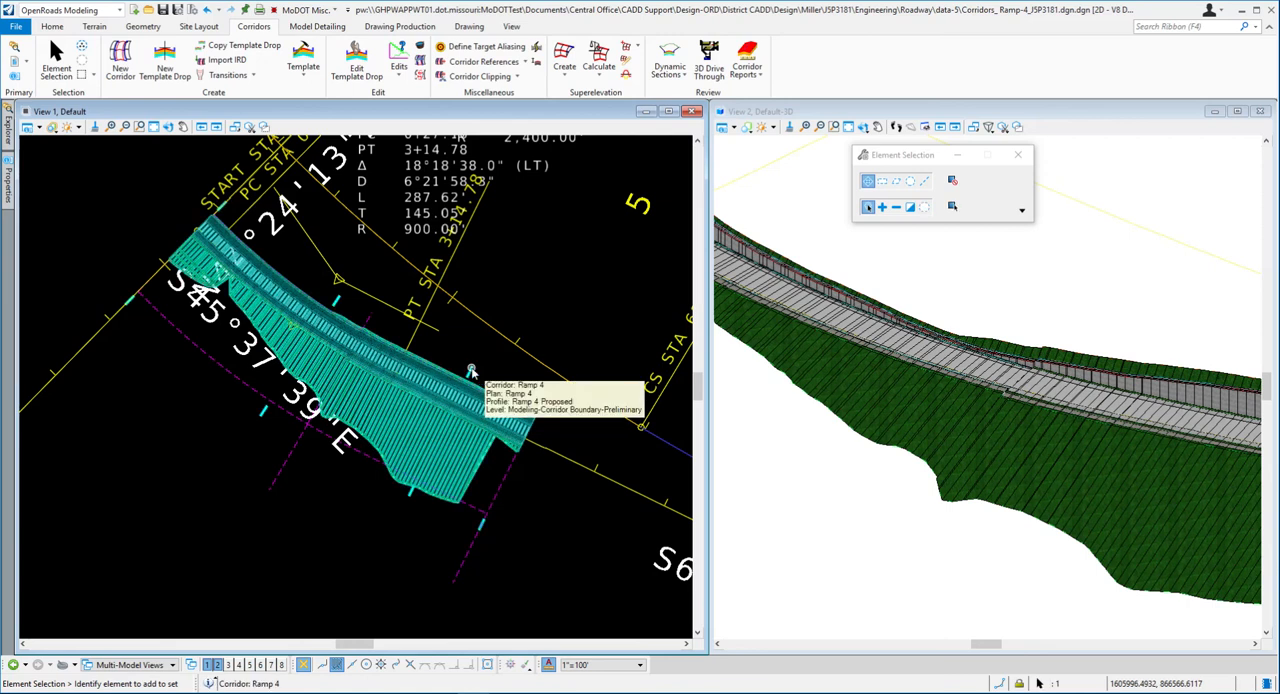
{"action": "left_click", "coordinate": [487, 370]}
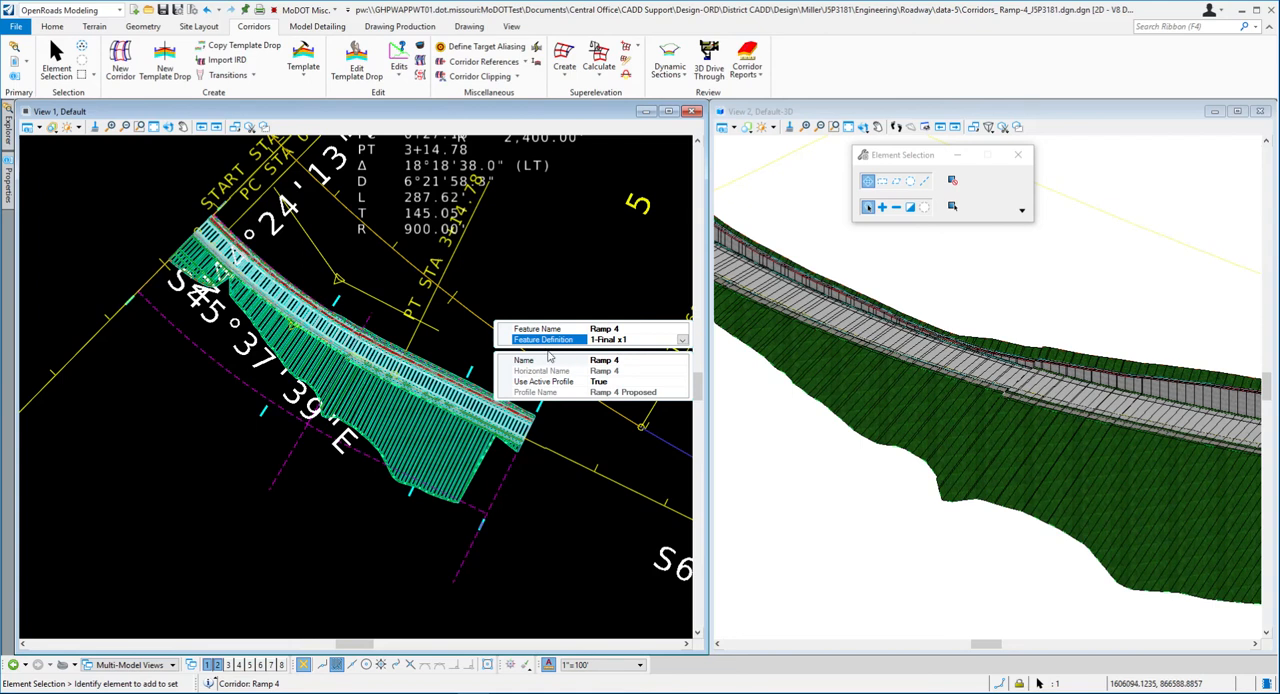
{"action": "left_click", "coordinate": [682, 340]}
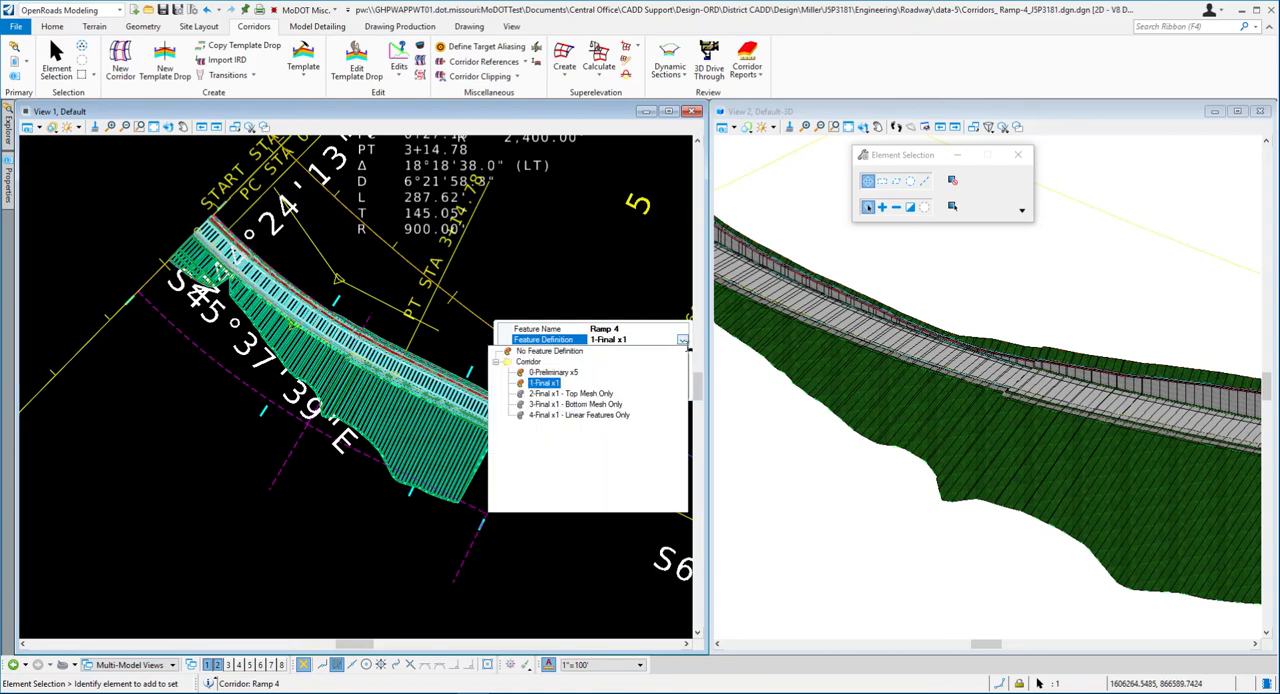
{"action": "left_click", "coordinate": [553, 372]}
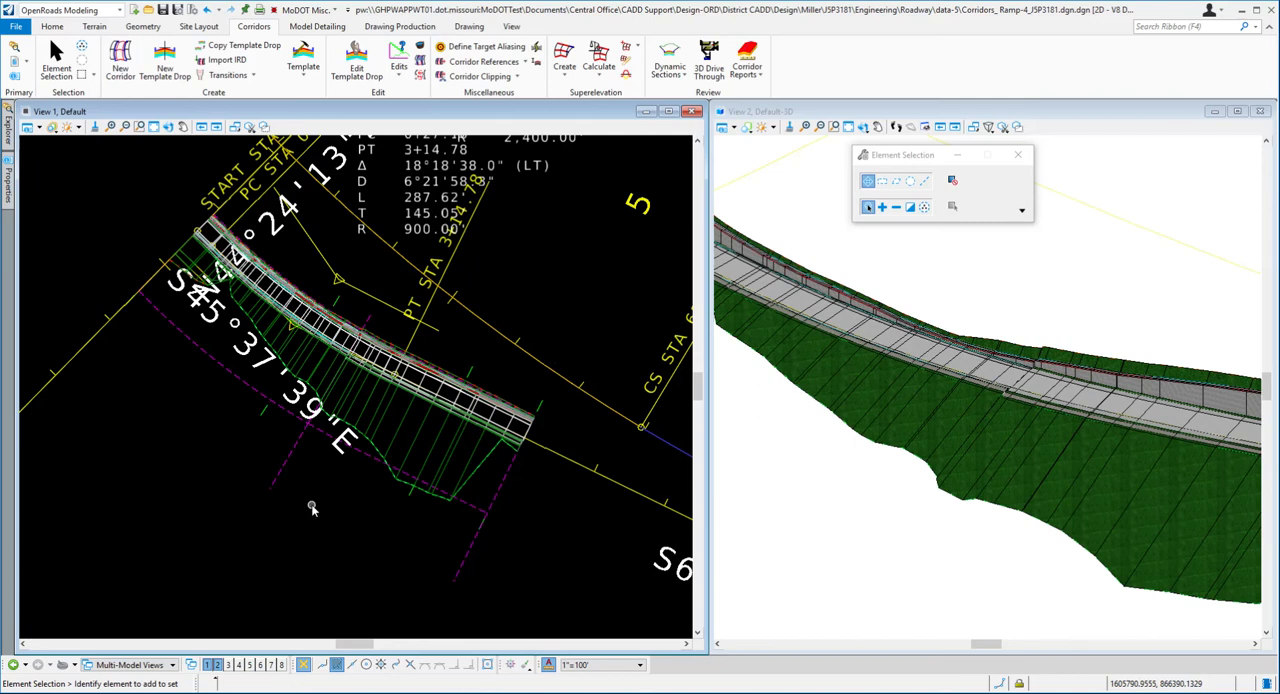
- Read exercise step 29 about rotating the Default-3D view in the Word document, and return to OpenRoads Designer
{"action": "key", "text": "alt+Tab"}
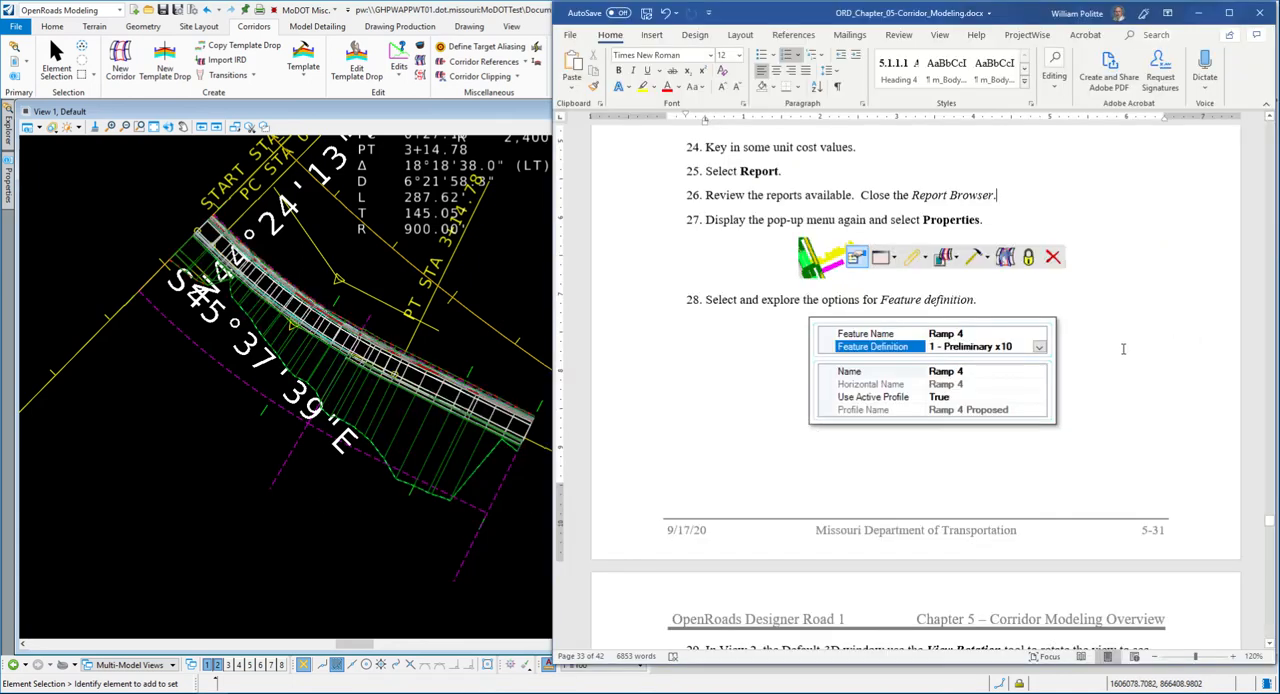
{"action": "scroll", "coordinate": [1123, 349], "scroll_direction": "down", "scroll_amount": 8}
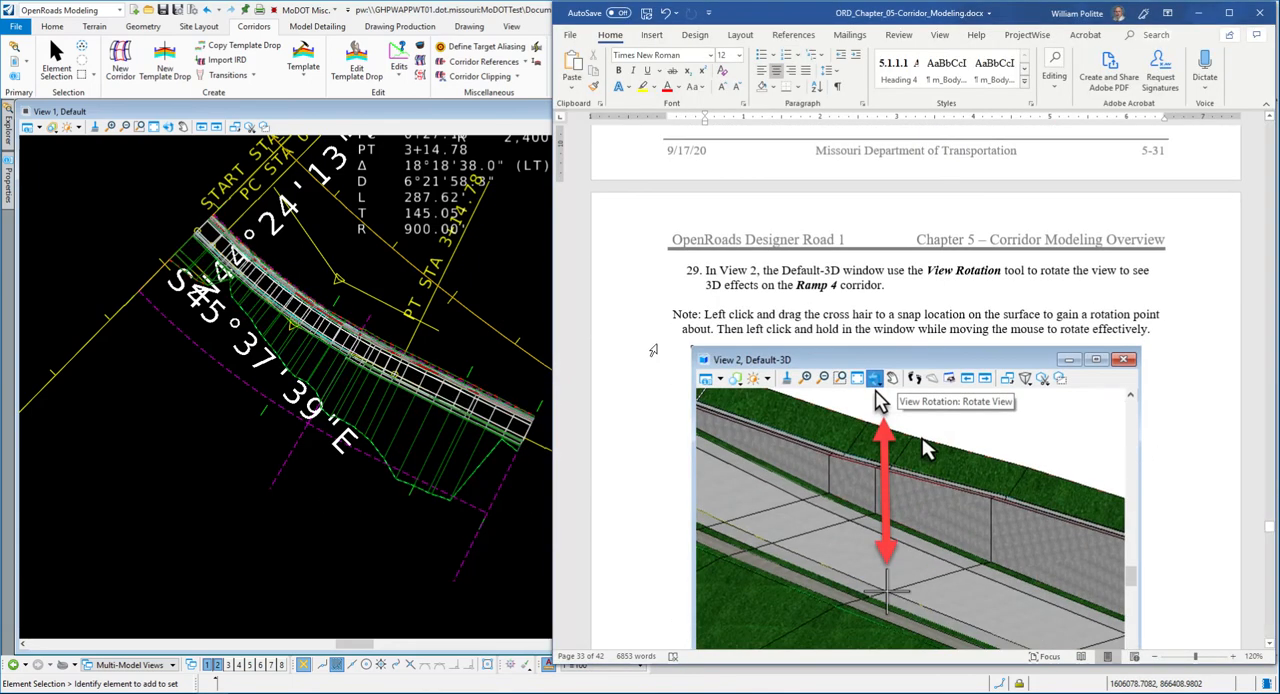
{"action": "scroll", "coordinate": [653, 350], "scroll_direction": "down", "scroll_amount": 2}
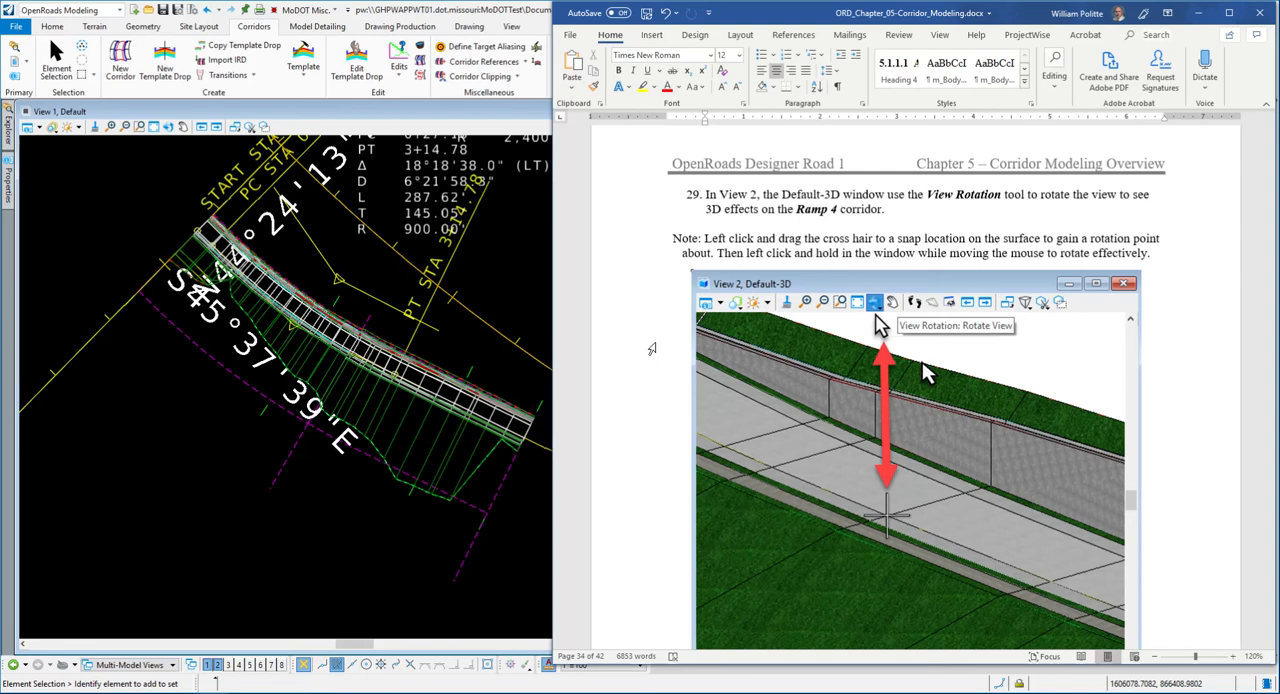
{"action": "left_click", "coordinate": [489, 278]}
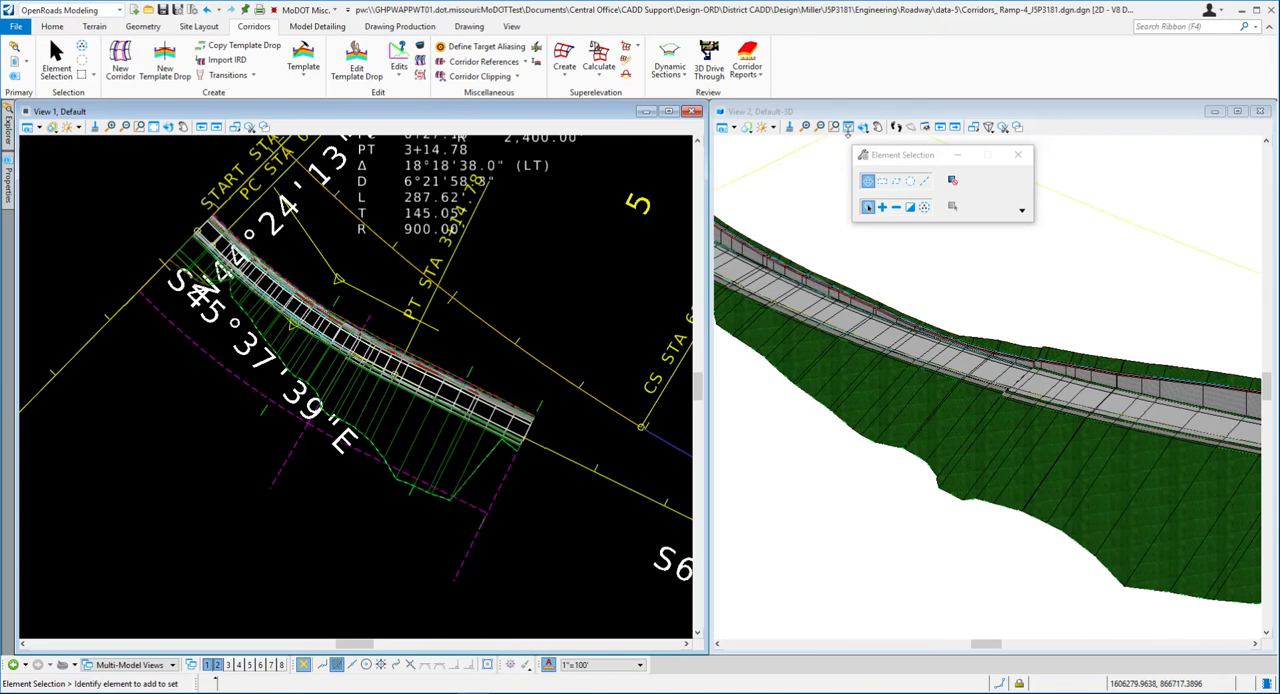
- Start Rotate View in the Default-3D view with the Dynamic method, keeping the tool settings dialog clear of the model
{"action": "left_click", "coordinate": [849, 126]}
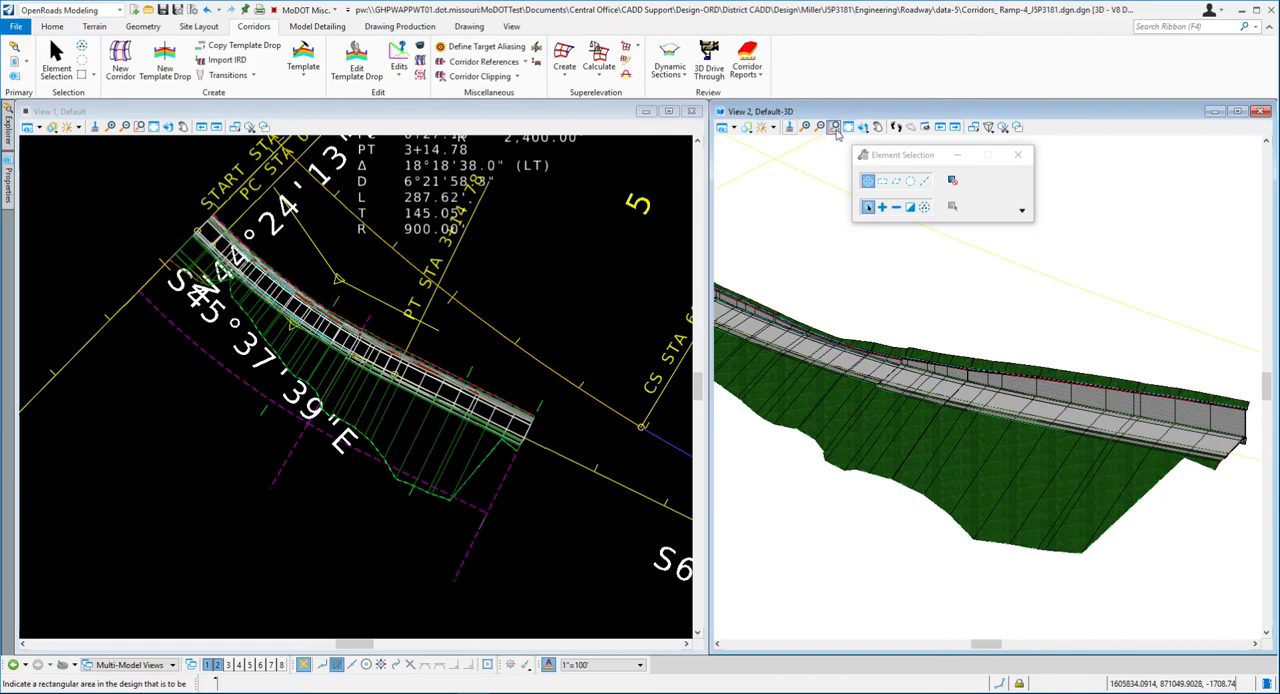
{"action": "left_click_drag", "start_coordinate": [879, 156], "coordinate": [1079, 157]}
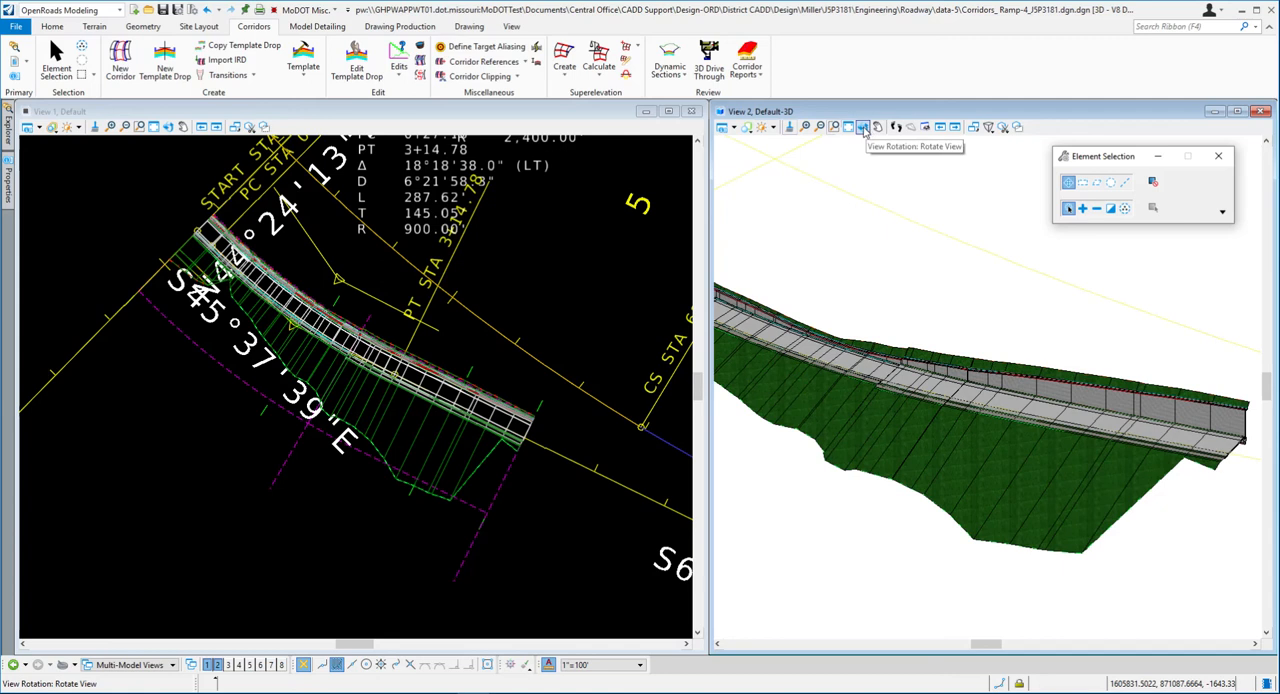
{"action": "left_click", "coordinate": [863, 128]}
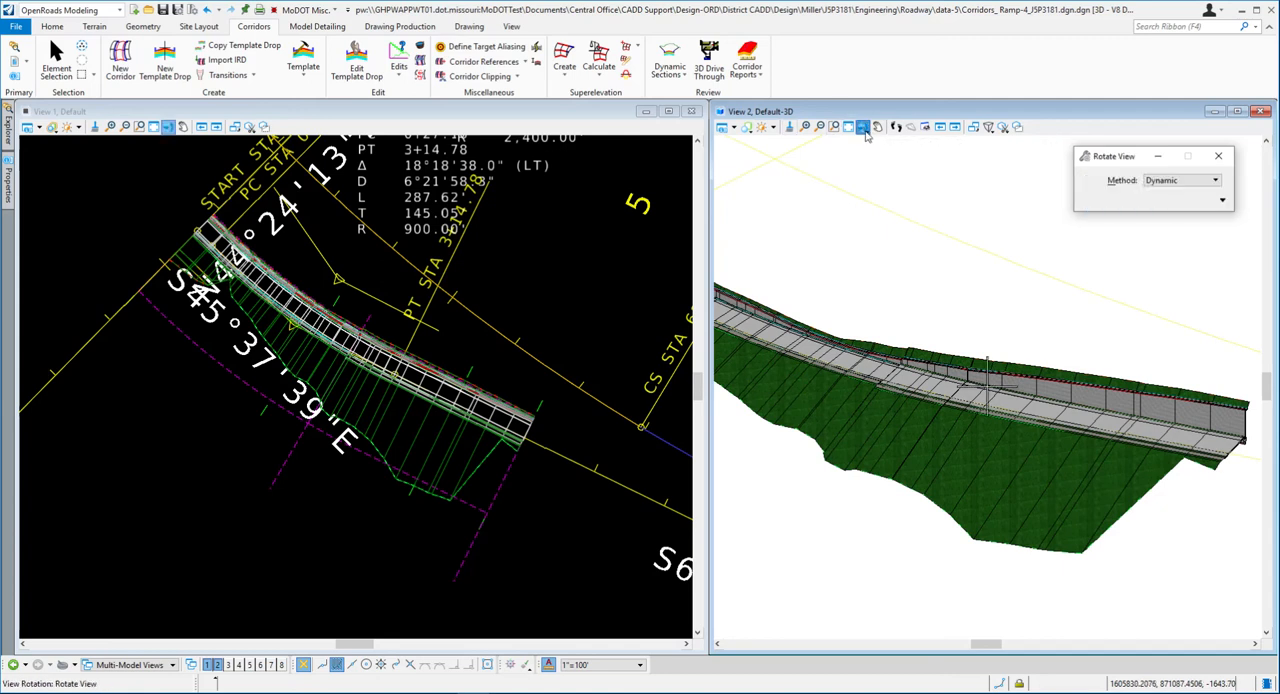
{"action": "left_click_drag", "start_coordinate": [1133, 163], "coordinate": [1115, 177]}
{"action": "left_click", "coordinate": [1116, 179]}
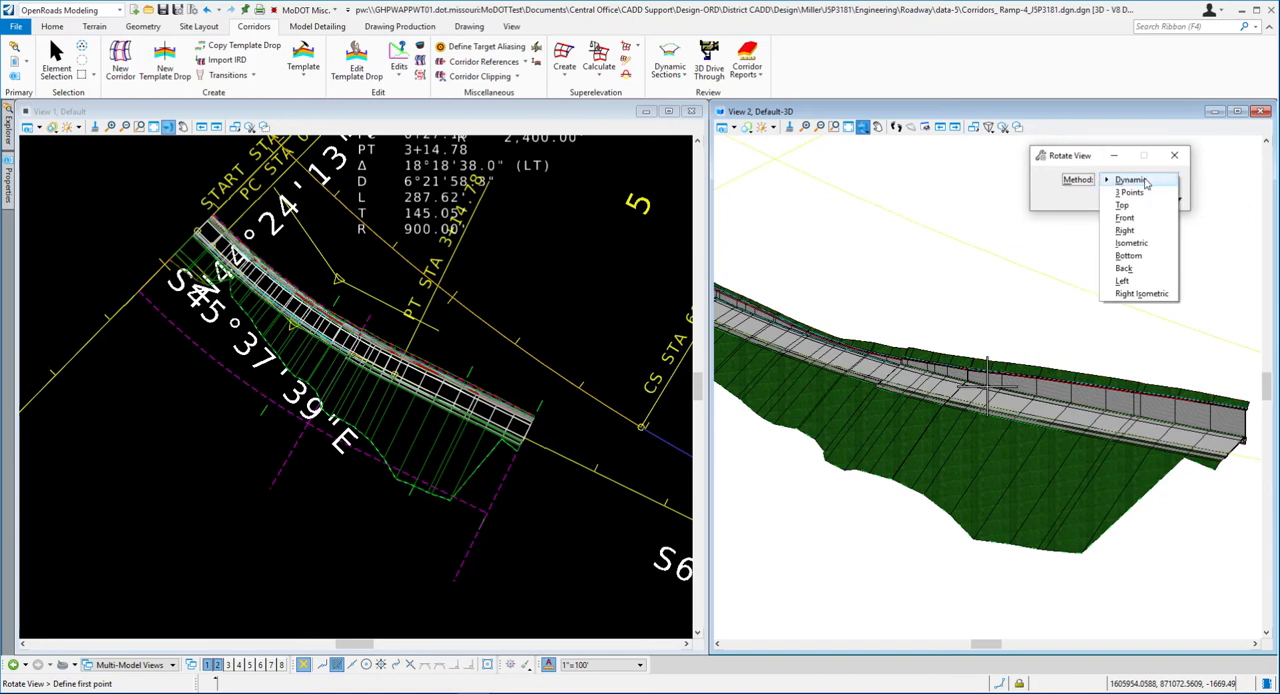
{"action": "left_click", "coordinate": [1146, 181]}
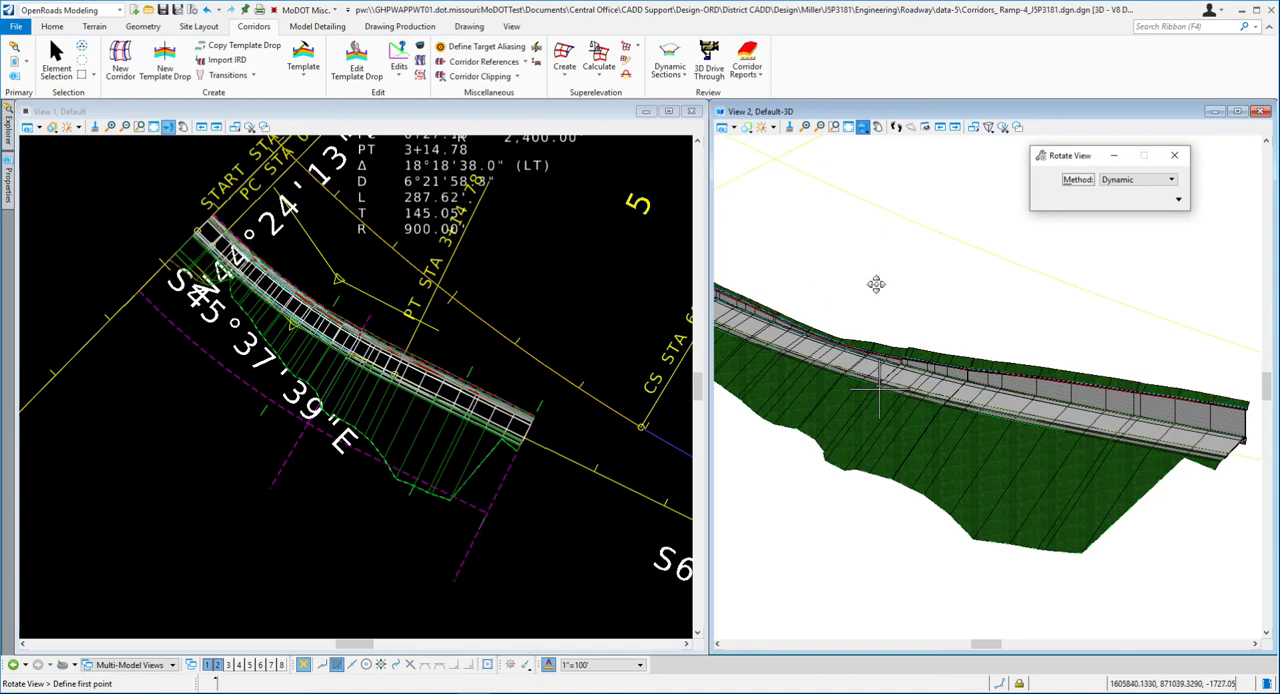
- Rotate the 3D view about a pivot at the ramp's mid-length and examine the pavement, wall and side slope up close
{"action": "left_click", "coordinate": [819, 287]}
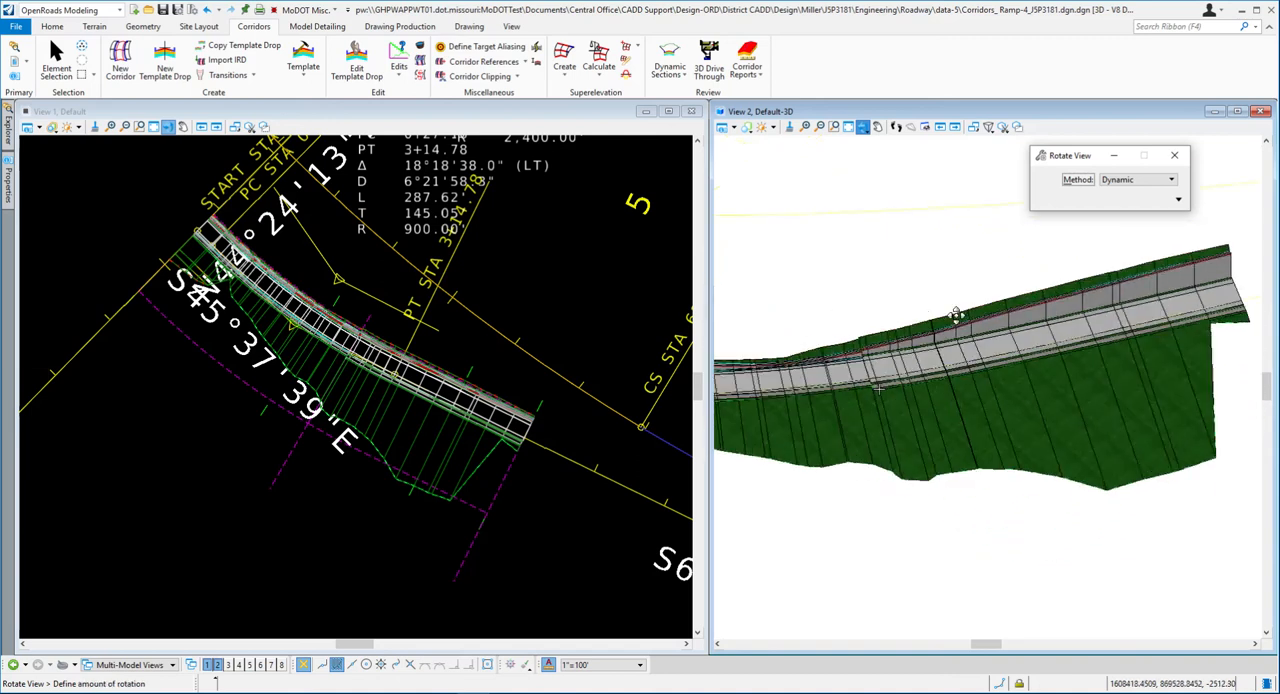
{"action": "left_click", "coordinate": [1091, 272]}
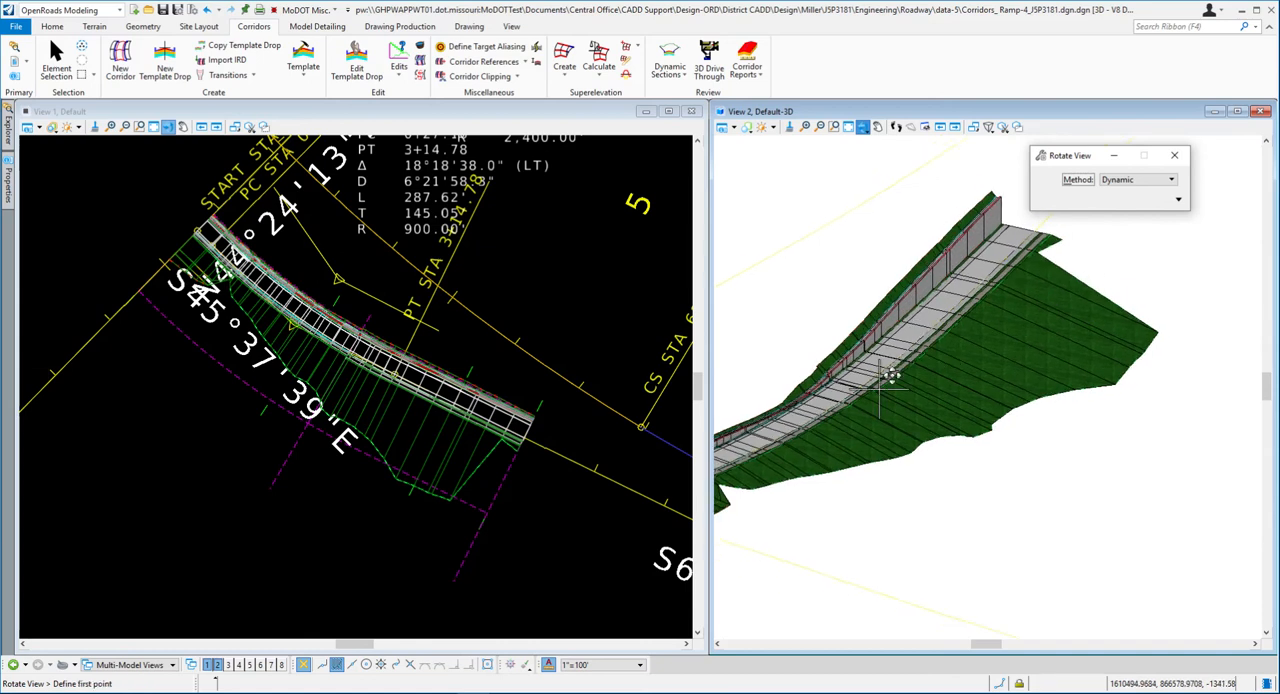
{"action": "scroll", "coordinate": [889, 376], "scroll_direction": "up", "scroll_amount": 2}
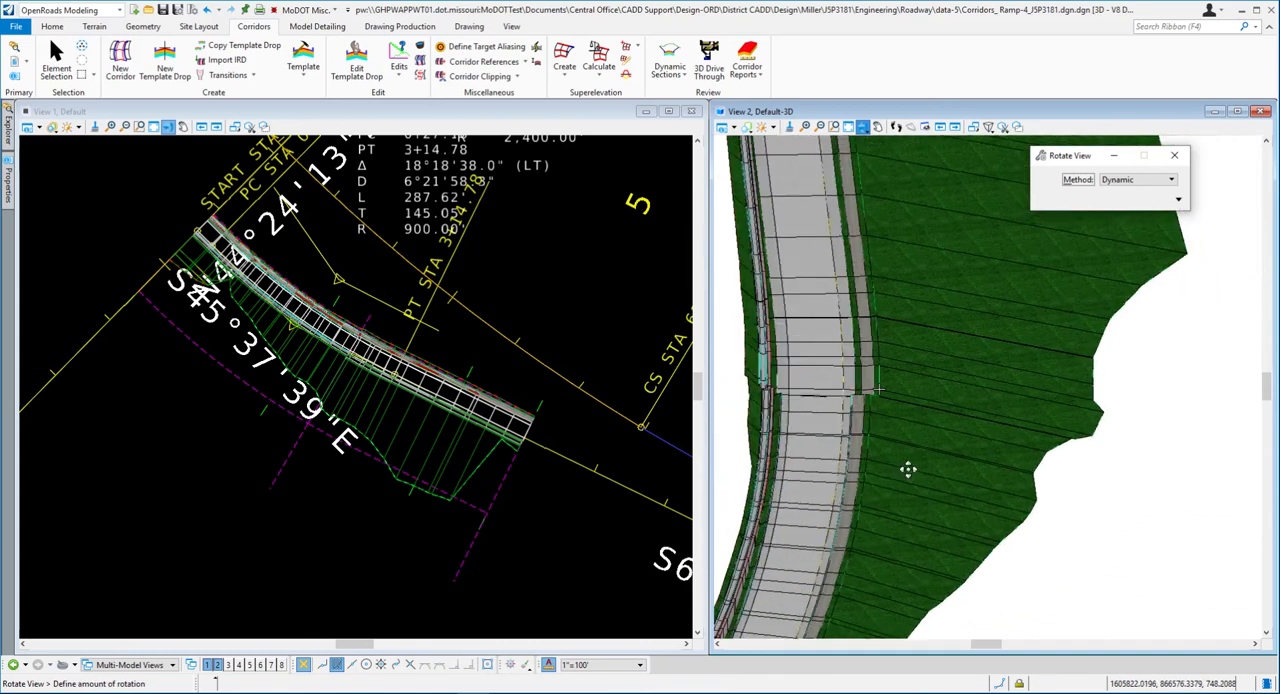
{"action": "left_click", "coordinate": [828, 430]}
{"action": "left_click", "coordinate": [976, 430]}
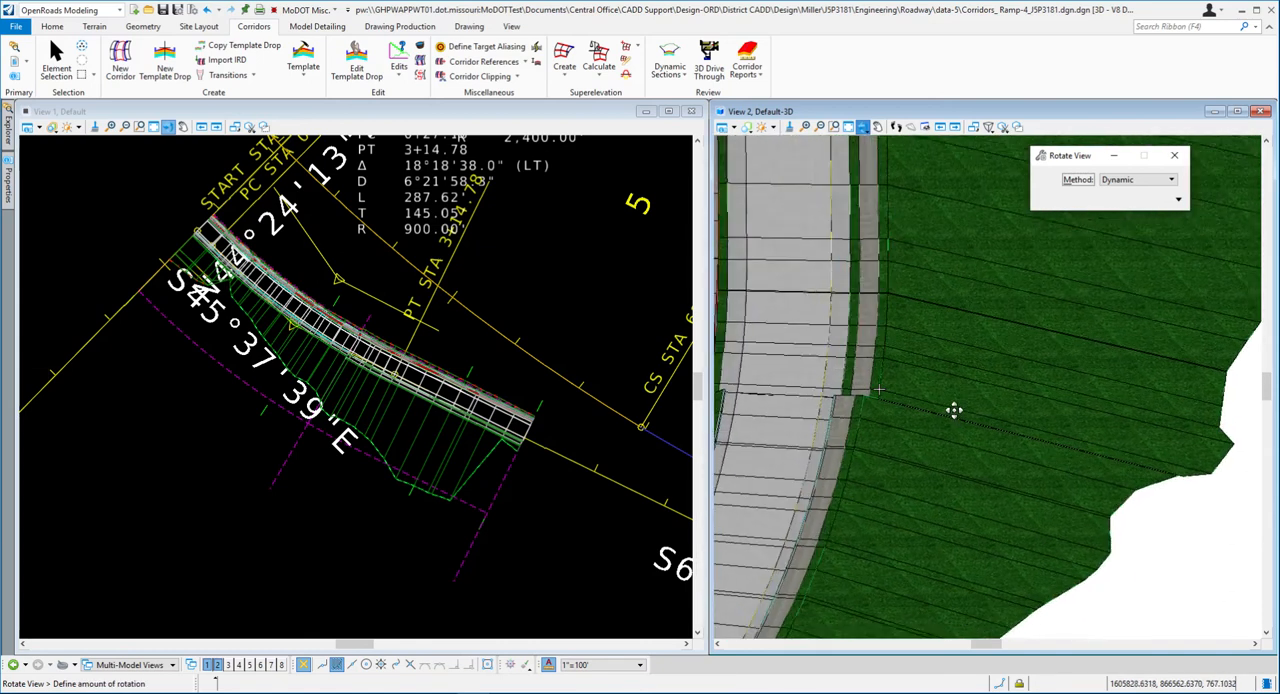
{"action": "left_click_drag", "start_coordinate": [866, 459], "coordinate": [762, 438]}
{"action": "left_click_drag", "start_coordinate": [1041, 408], "coordinate": [965, 377]}
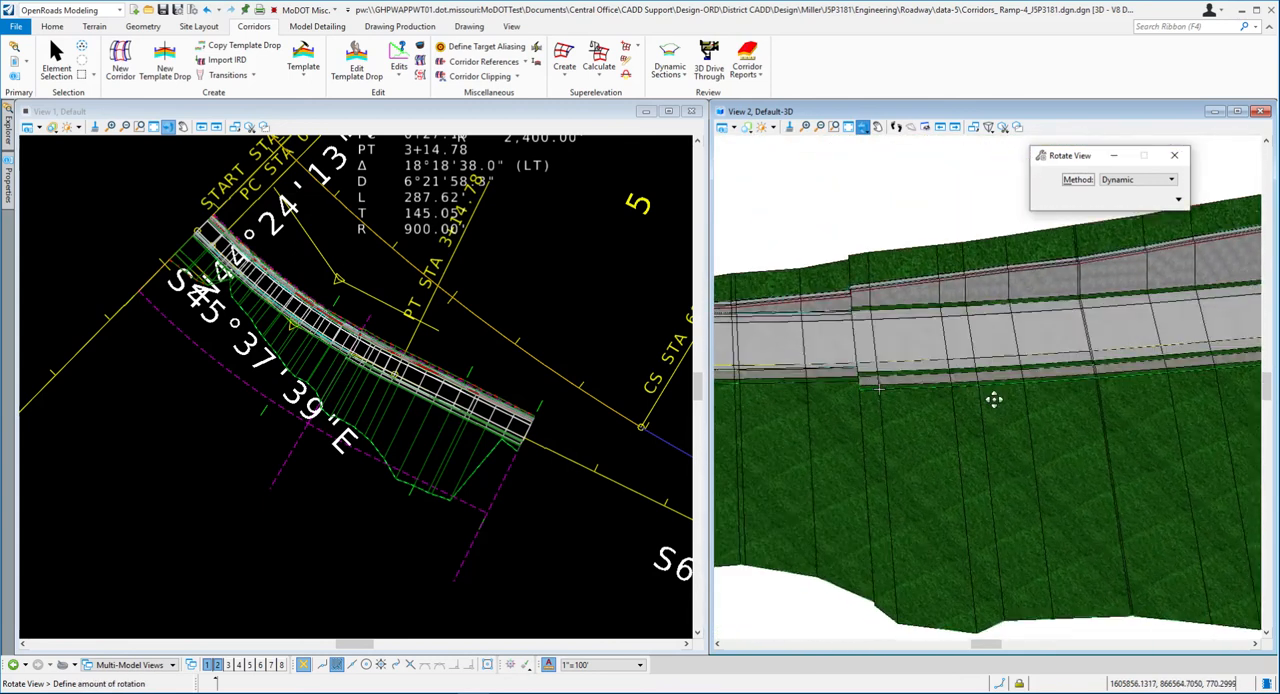
{"action": "left_click", "coordinate": [1086, 372]}
- Place the rotation pivot at the start of the Ramp 4 model and examine that end from several angles
{"action": "scroll", "coordinate": [1081, 372], "scroll_direction": "down", "scroll_amount": 4}
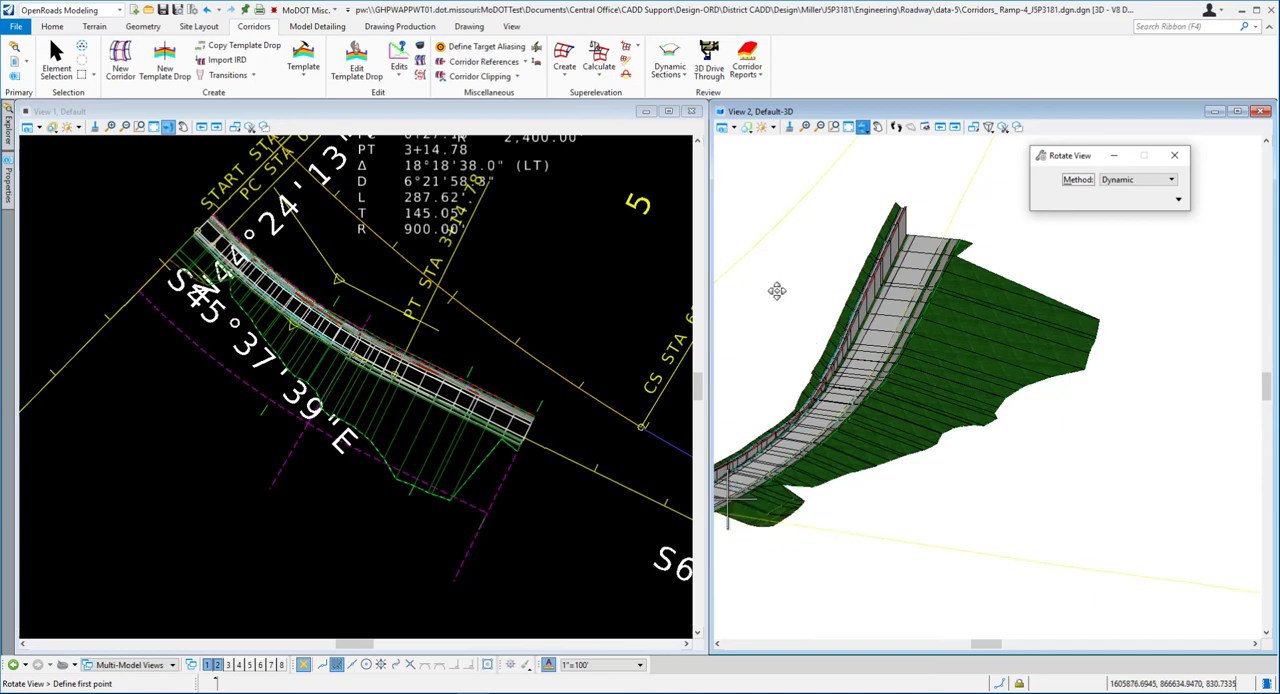
{"action": "left_click_drag", "start_coordinate": [765, 293], "coordinate": [922, 275]}
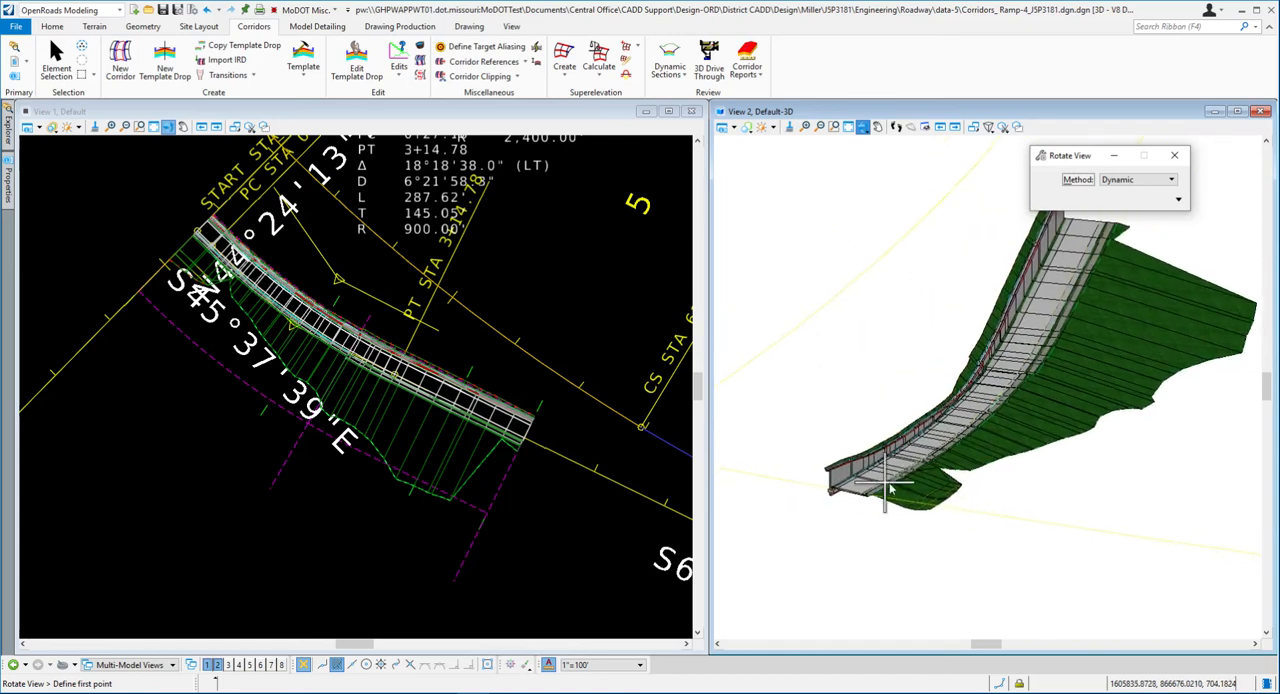
{"action": "left_click", "coordinate": [855, 402]}
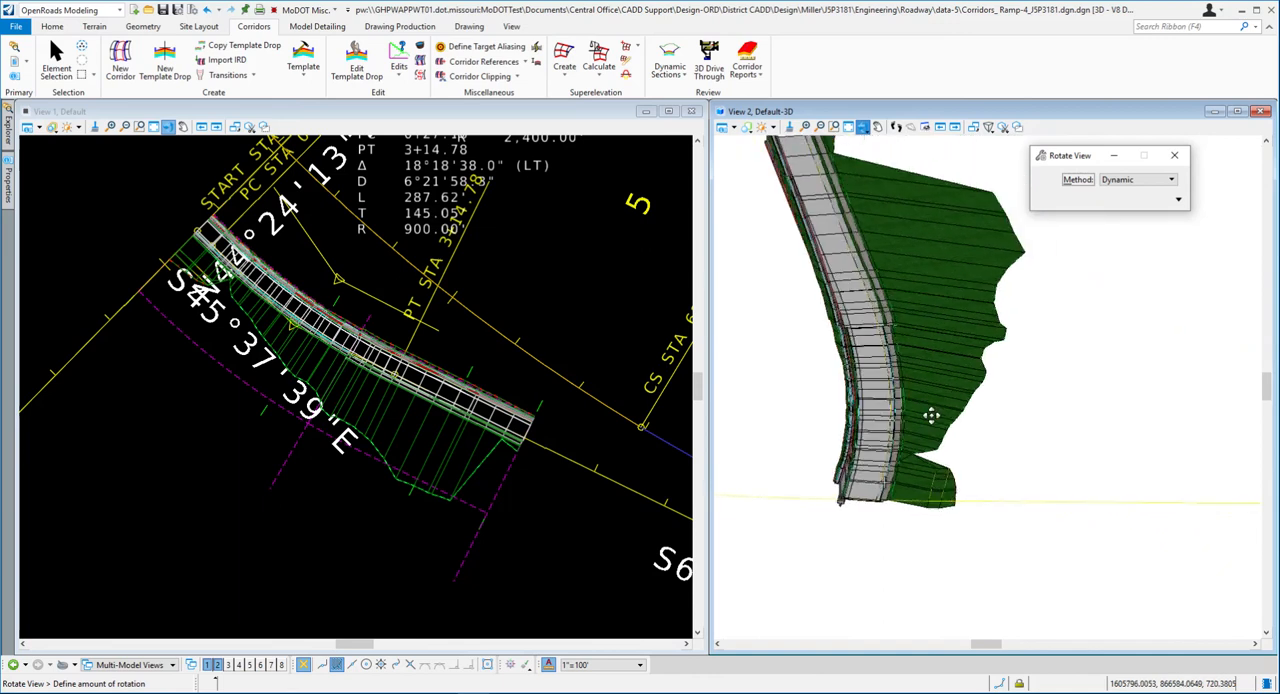
{"action": "left_click", "coordinate": [912, 476]}
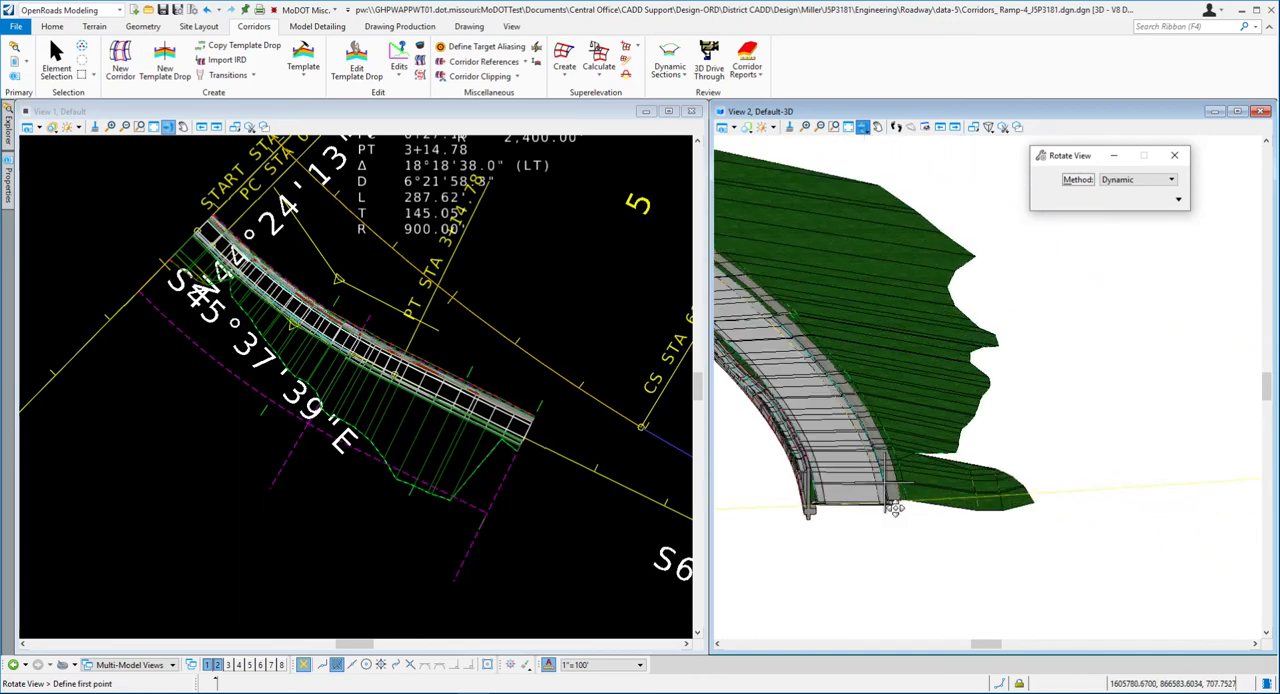
{"action": "left_click", "coordinate": [1023, 401]}
{"action": "left_click", "coordinate": [862, 454]}
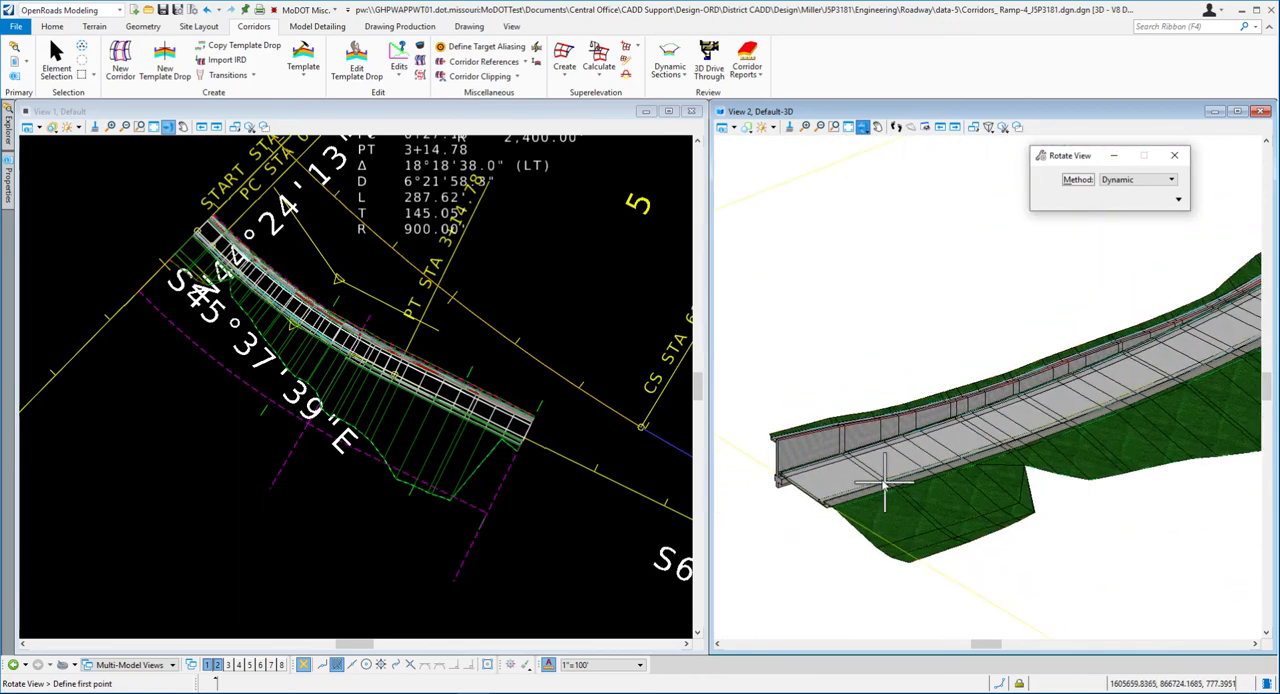
{"action": "left_click", "coordinate": [829, 346]}
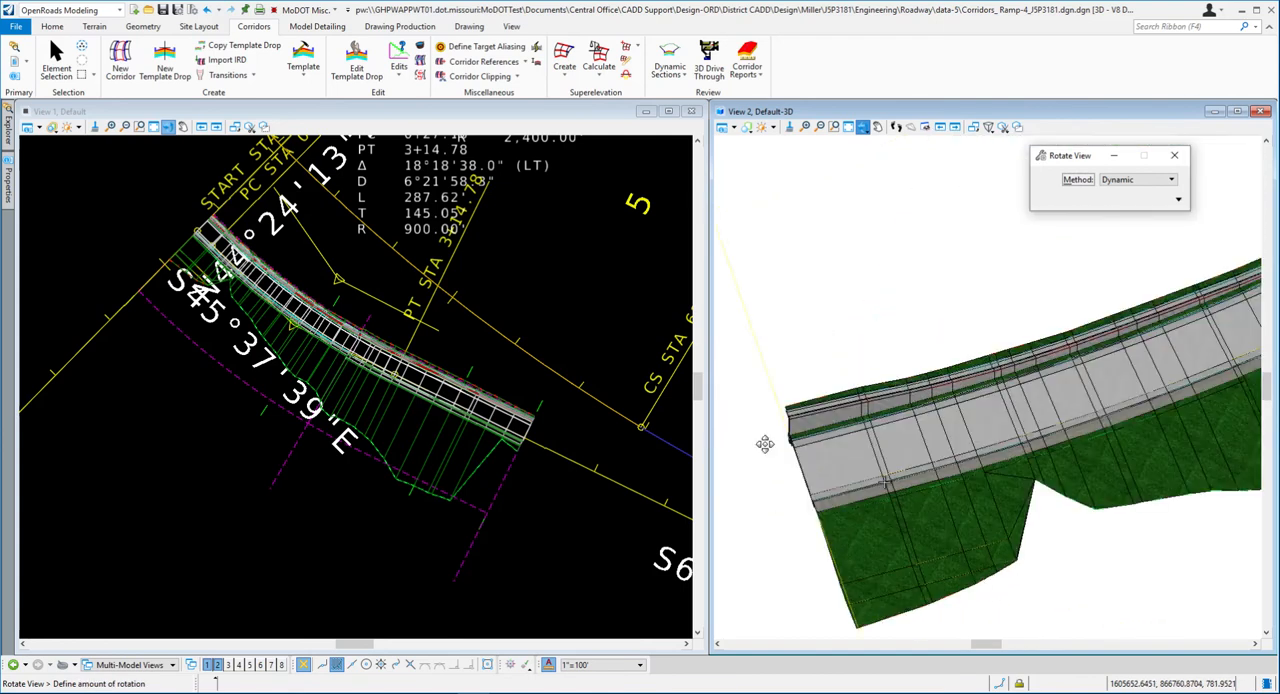
{"action": "left_click", "coordinate": [801, 434]}
{"action": "left_click", "coordinate": [840, 484]}
{"action": "left_click", "coordinate": [755, 460]}
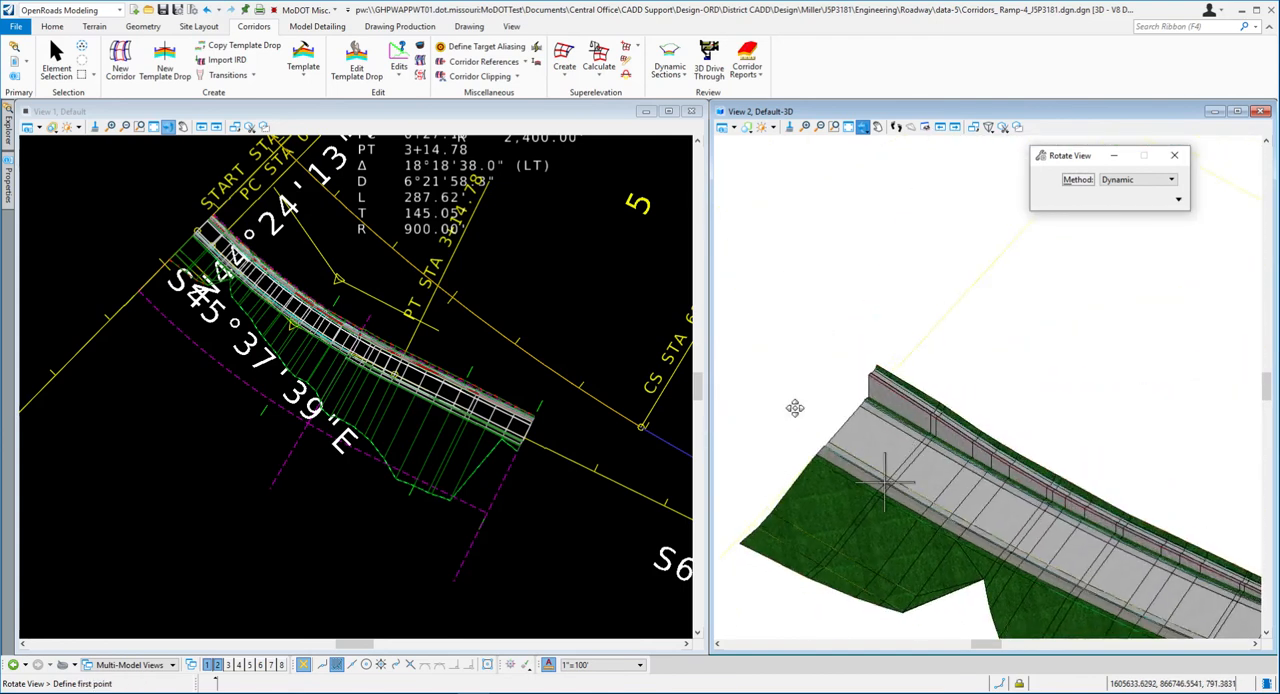
- Move the rotation pivot to the middle of the Ramp 4 model and examine the whole corridor from different angles
{"action": "scroll", "coordinate": [794, 358], "scroll_direction": "down", "scroll_amount": 4}
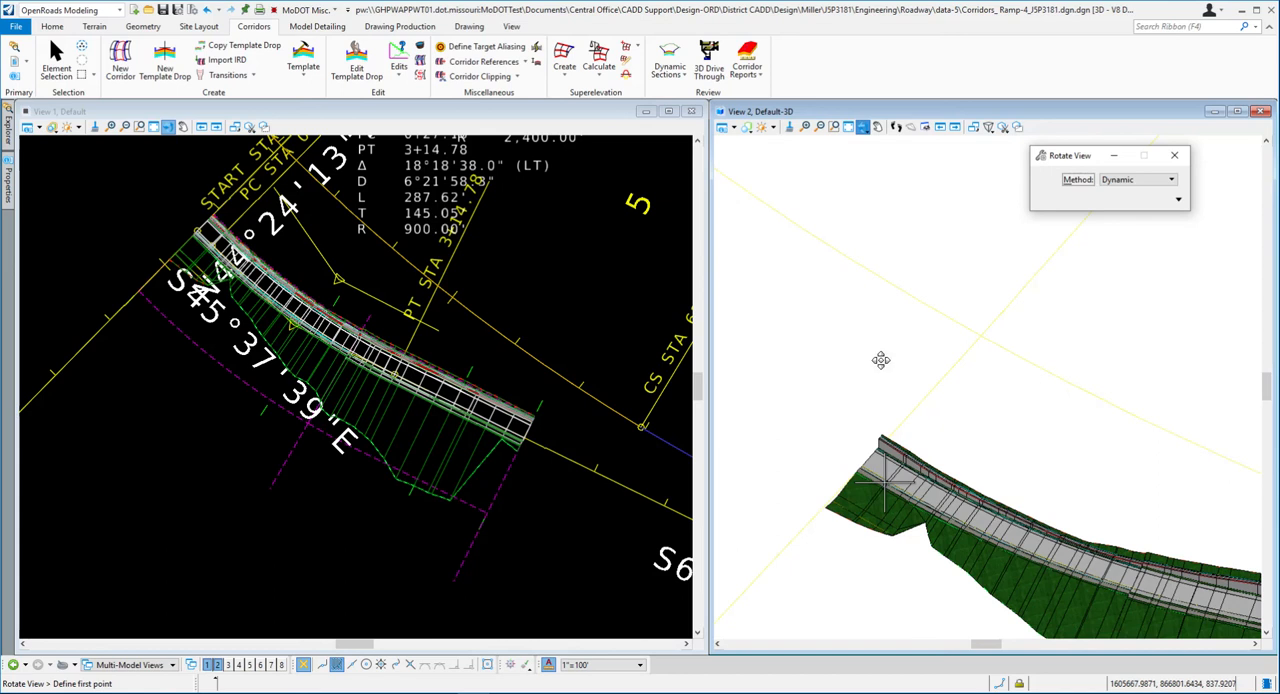
{"action": "left_click", "coordinate": [999, 414]}
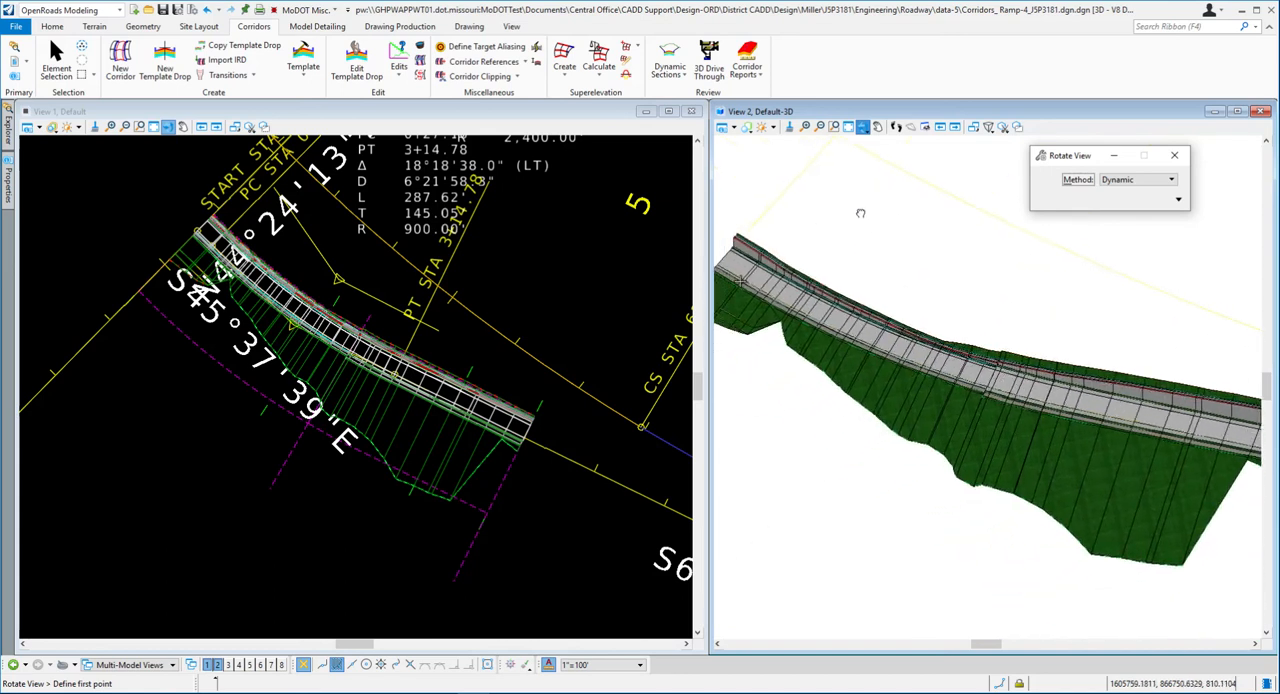
{"action": "left_click", "coordinate": [877, 229]}
{"action": "middle_click_drag", "start_coordinate": [878, 229], "coordinate": [881, 225]}
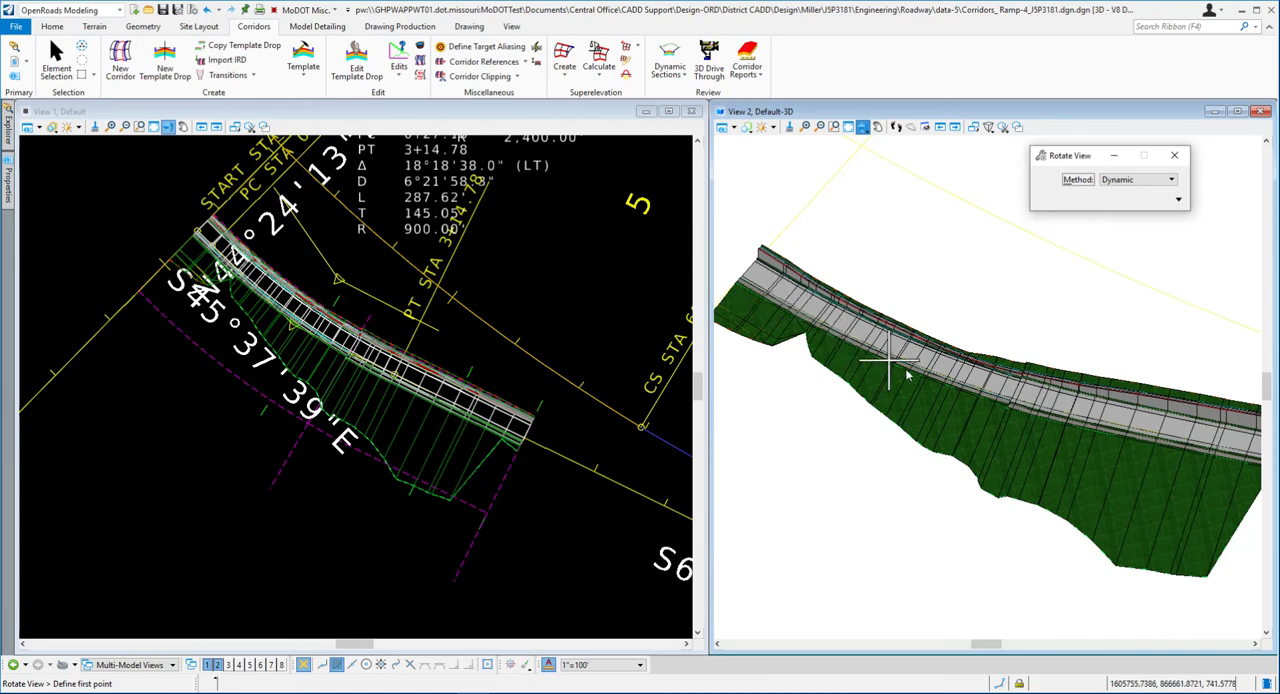
{"action": "left_click", "coordinate": [1016, 400]}
{"action": "left_click", "coordinate": [974, 337]}
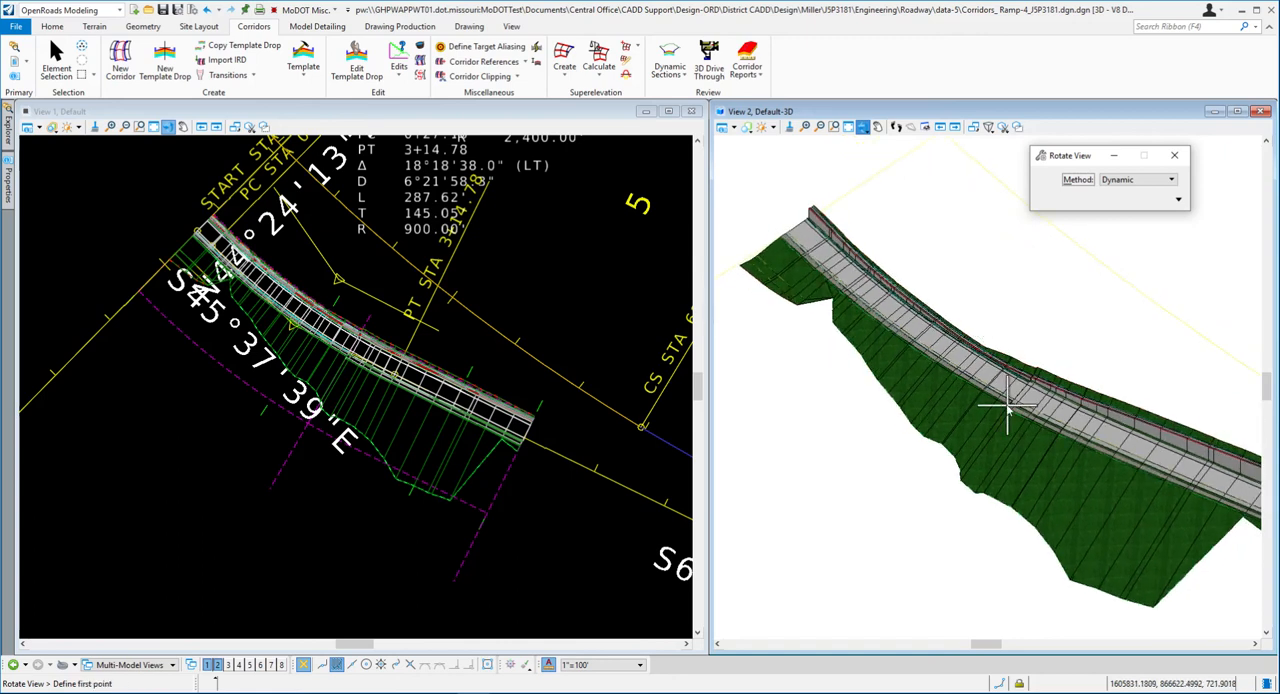
{"action": "left_click", "coordinate": [1003, 277]}
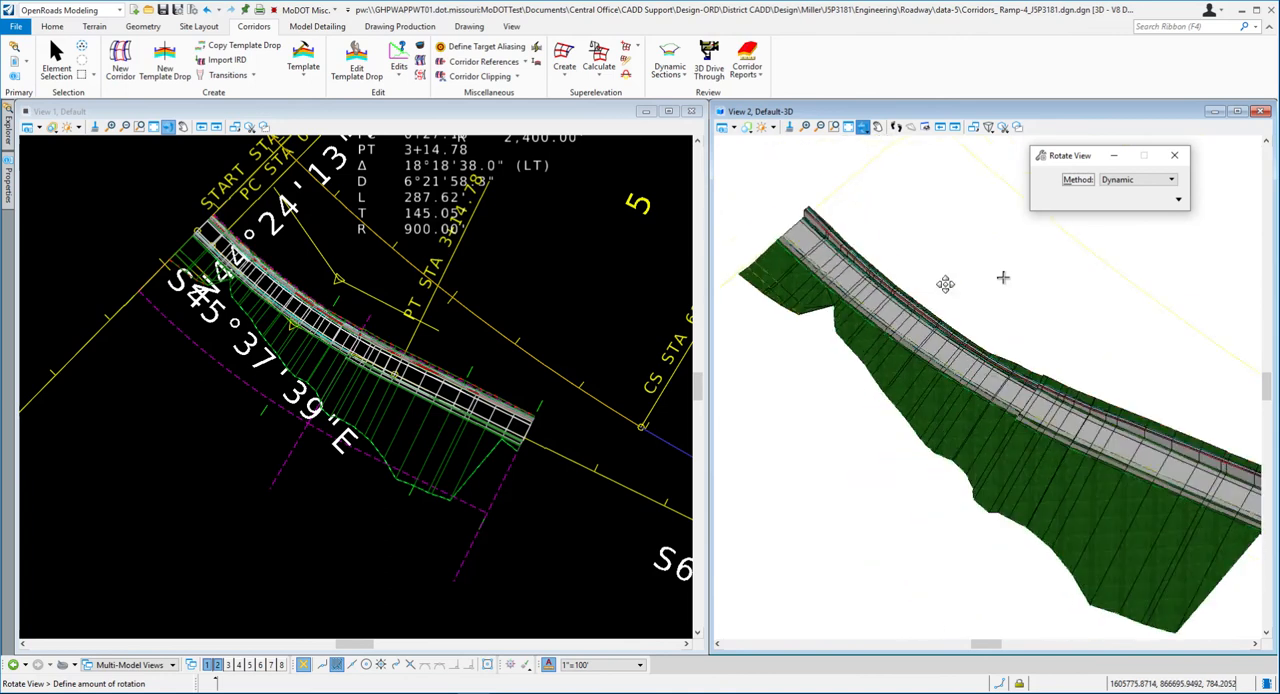
{"action": "left_click", "coordinate": [909, 234]}
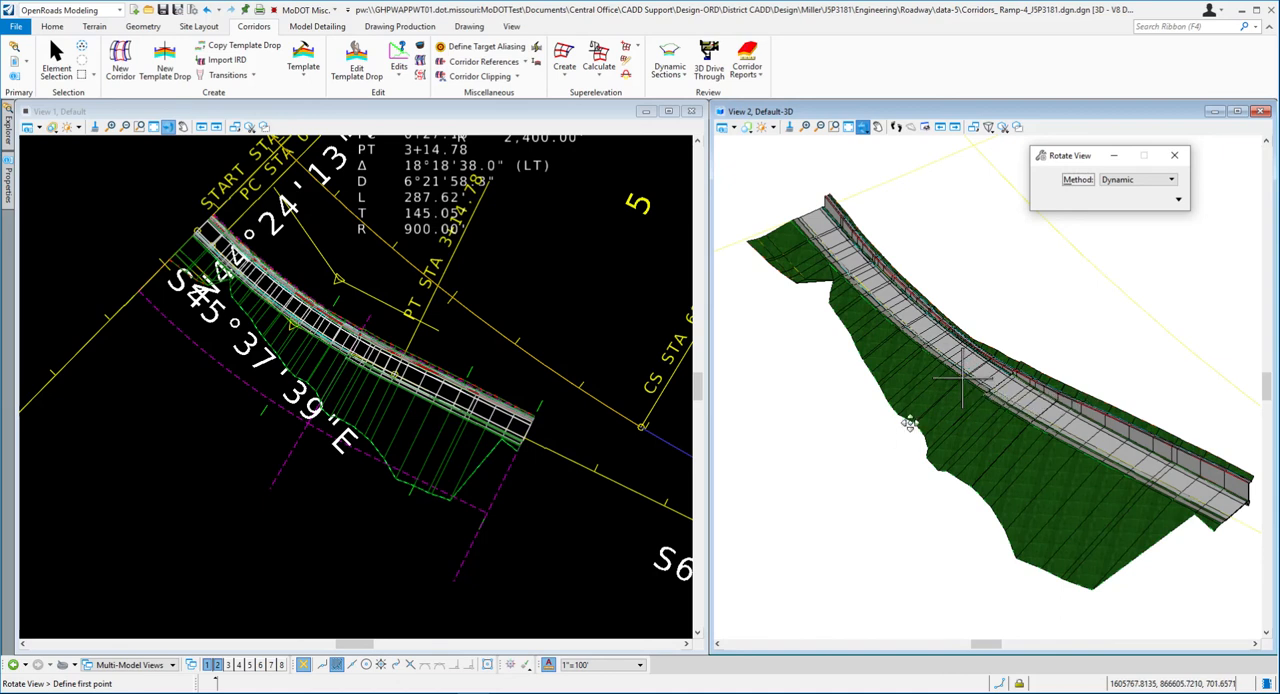
{"action": "left_click", "coordinate": [857, 440]}
{"action": "left_click", "coordinate": [935, 378]}
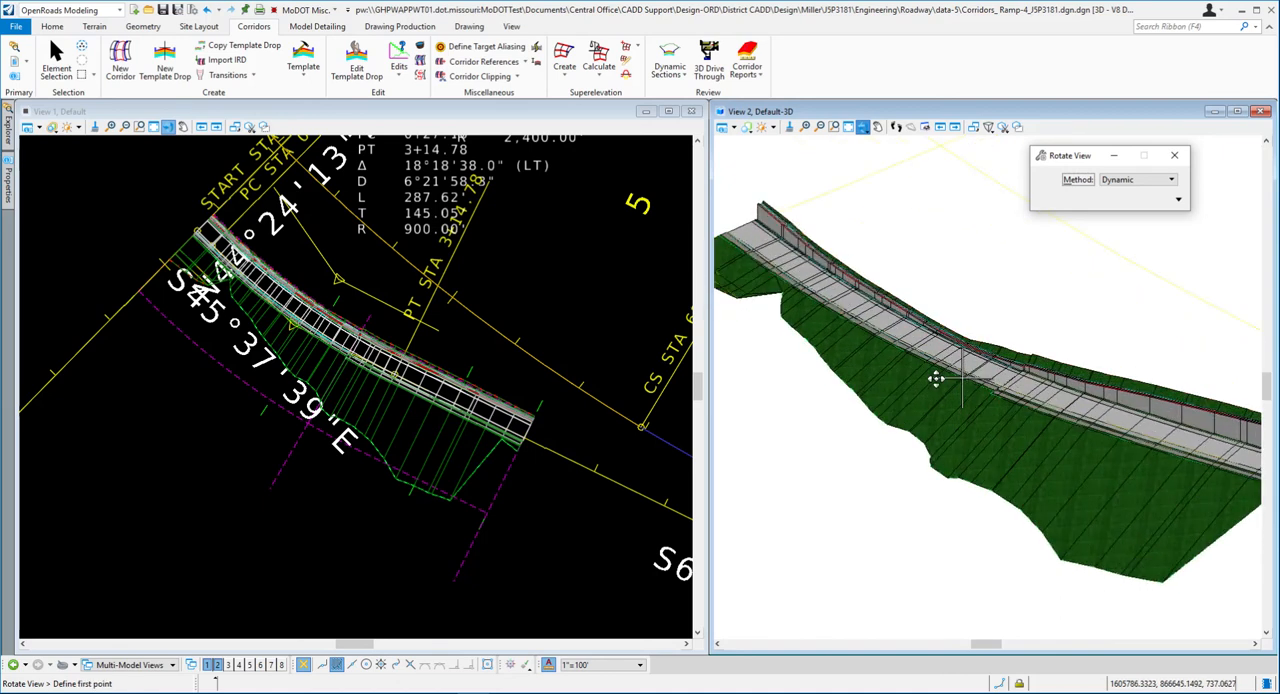
- Switch to the Word document ORD_Chapter_05-Corridor_Modeling.docx and read the Open Cross Section Model instructions, steps 30 to 32
{"action": "key", "text": "alt+Tab"}
{"action": "scroll", "coordinate": [868, 283], "scroll_direction": "down", "scroll_amount": 10}
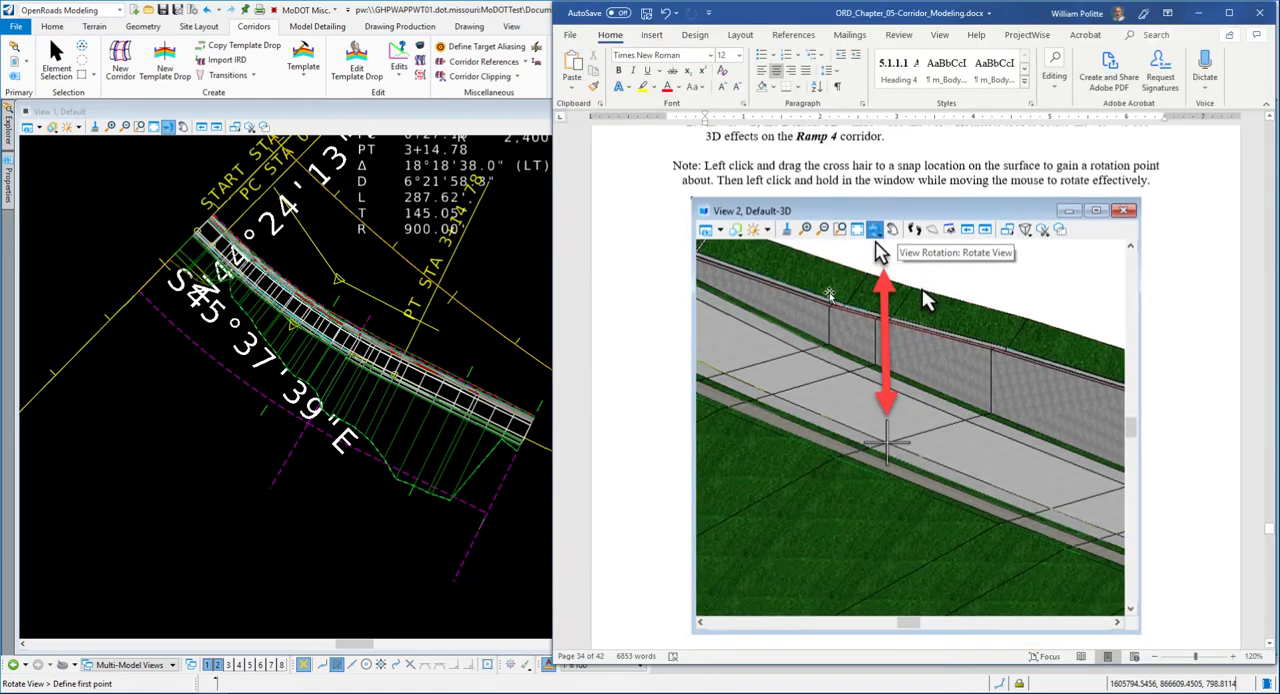
{"action": "scroll", "coordinate": [816, 344], "scroll_direction": "down", "scroll_amount": 2}
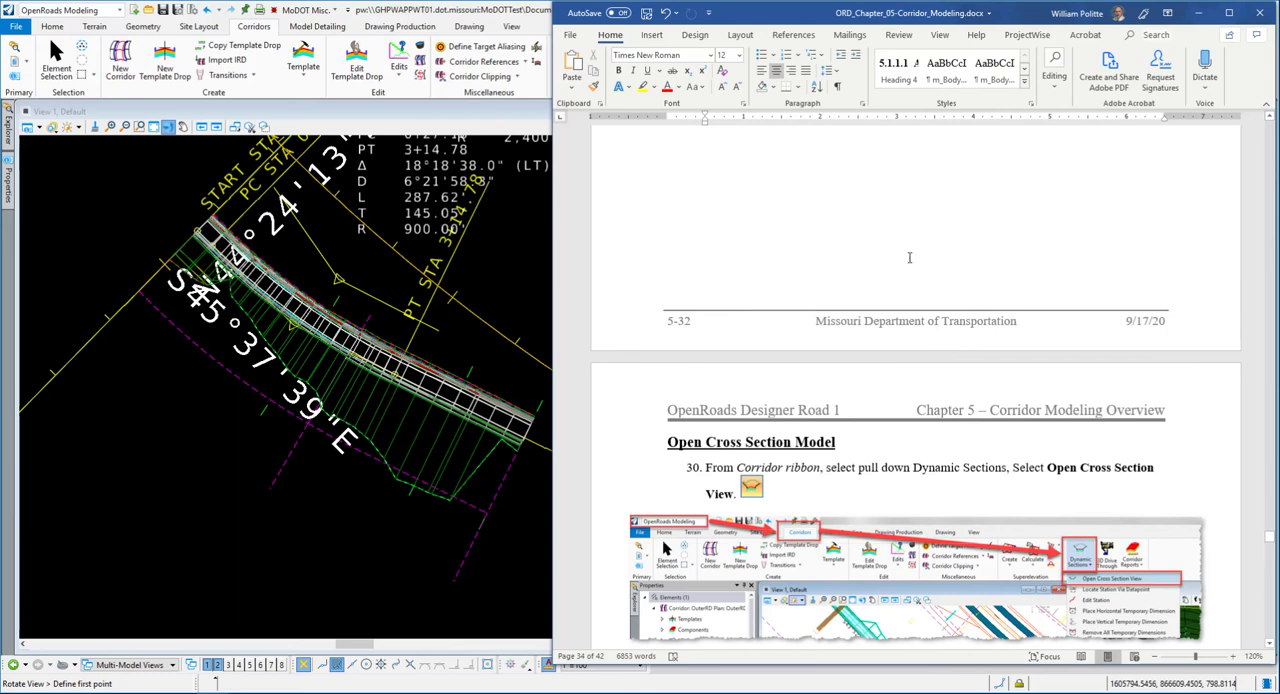
{"action": "scroll", "coordinate": [905, 270], "scroll_direction": "down", "scroll_amount": 3}
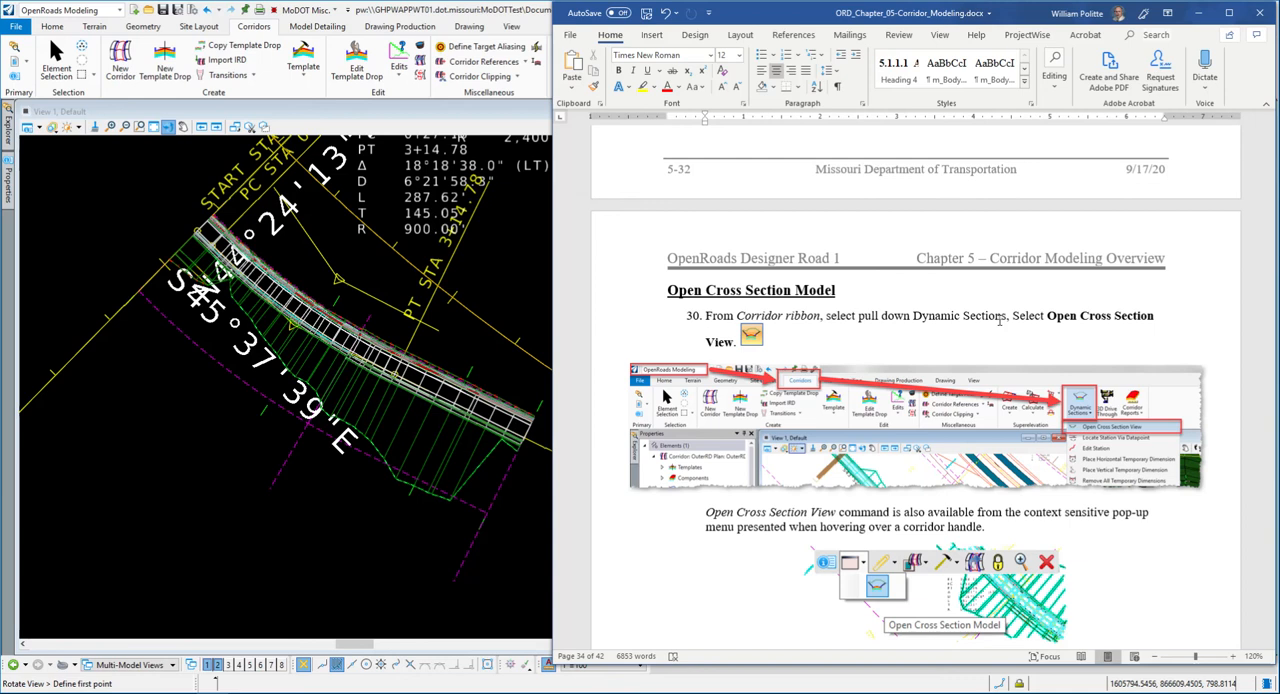
{"action": "scroll", "coordinate": [1001, 320], "scroll_direction": "down", "scroll_amount": 3}
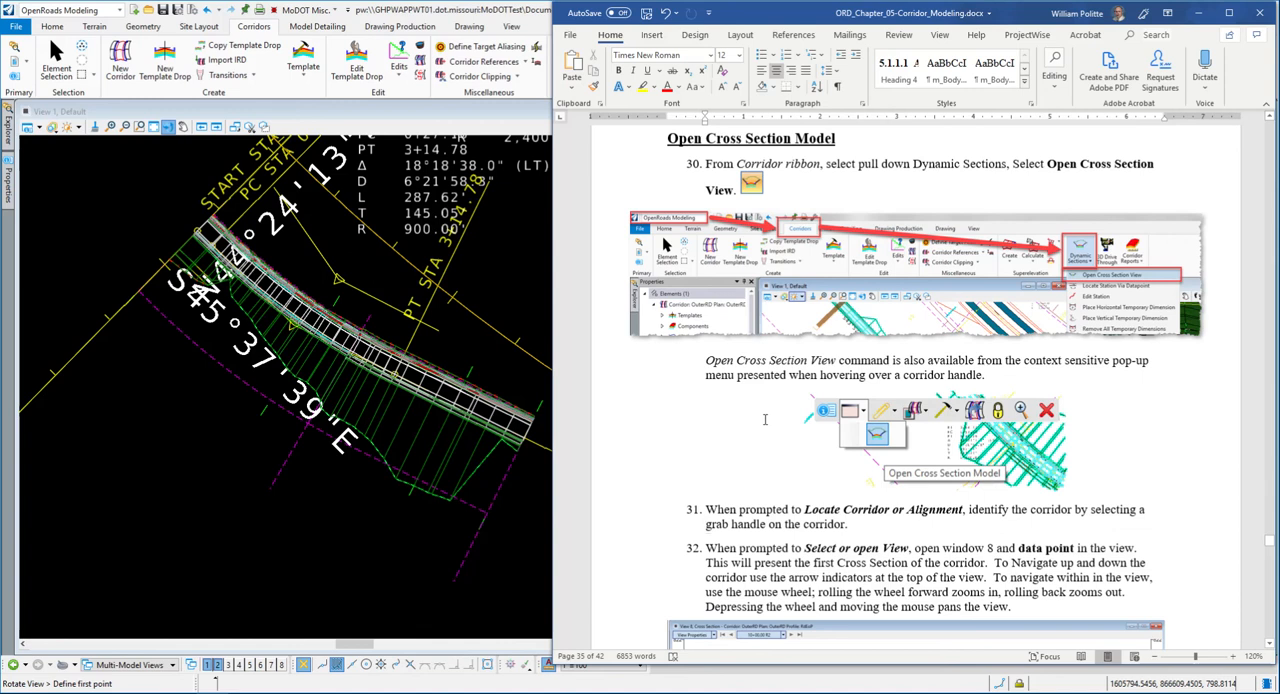
{"action": "scroll", "coordinate": [760, 418], "scroll_direction": "down", "scroll_amount": 5}
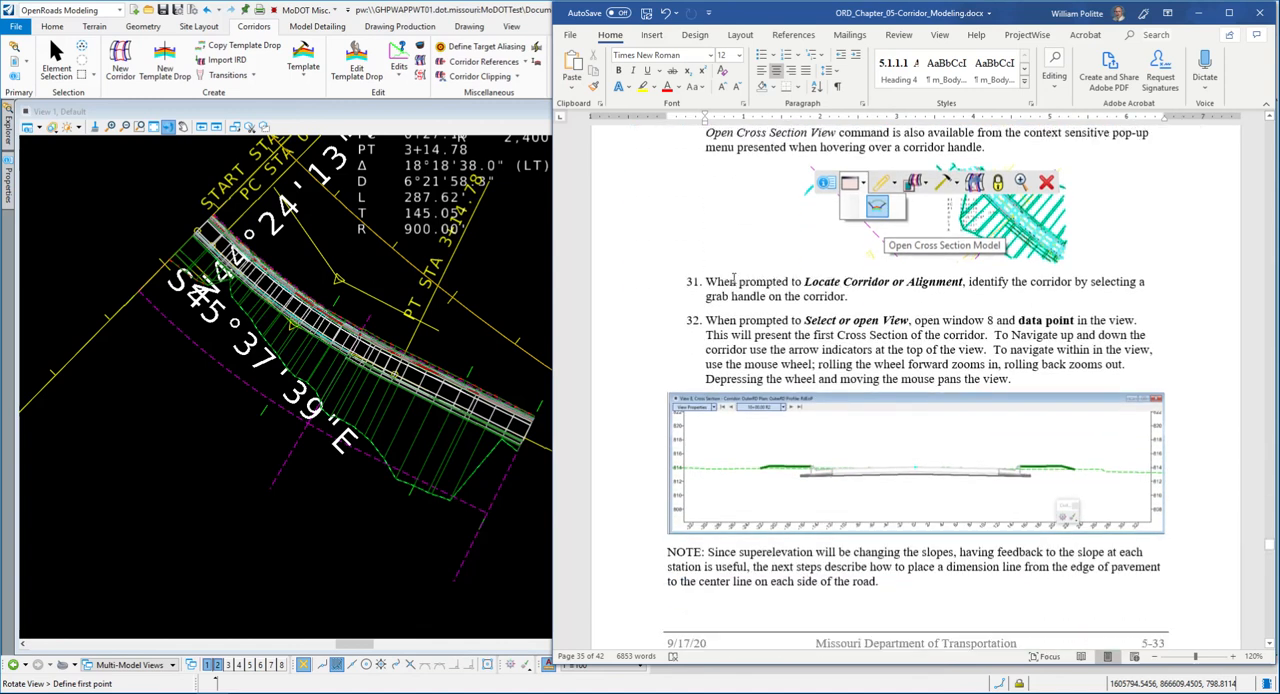
{"action": "scroll", "coordinate": [754, 245], "scroll_direction": "up", "scroll_amount": 4}
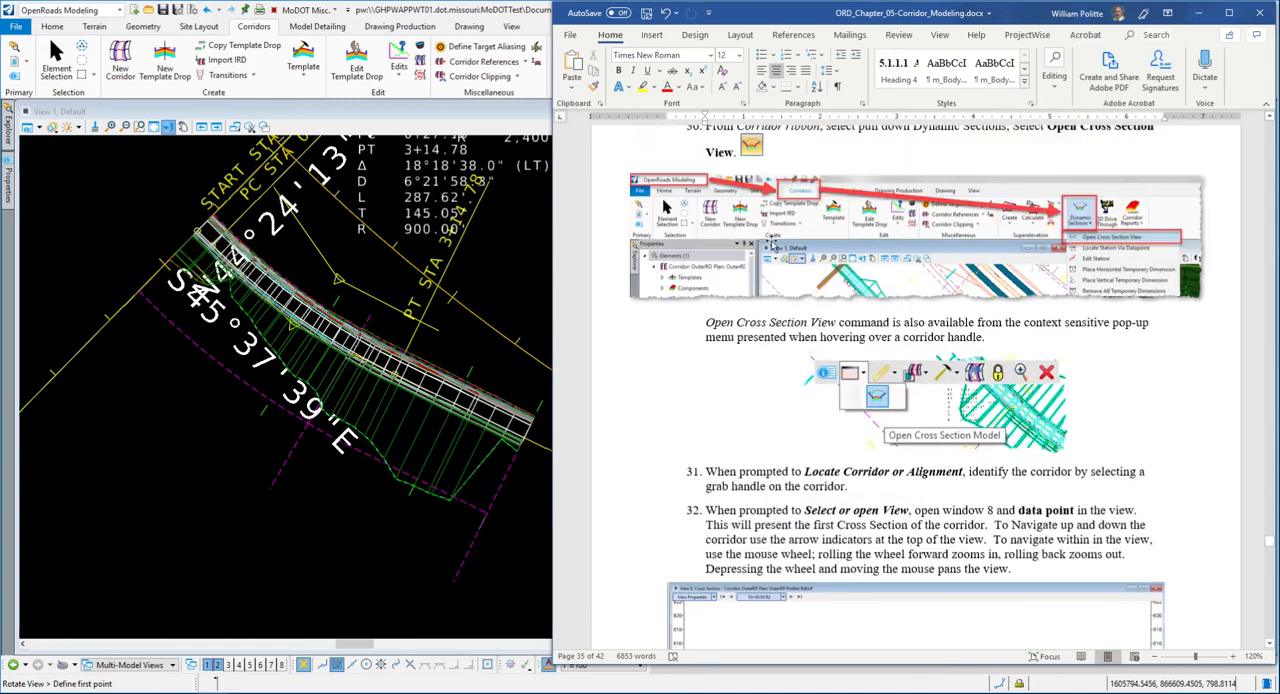
{"action": "scroll", "coordinate": [809, 336], "scroll_direction": "down", "scroll_amount": 3}
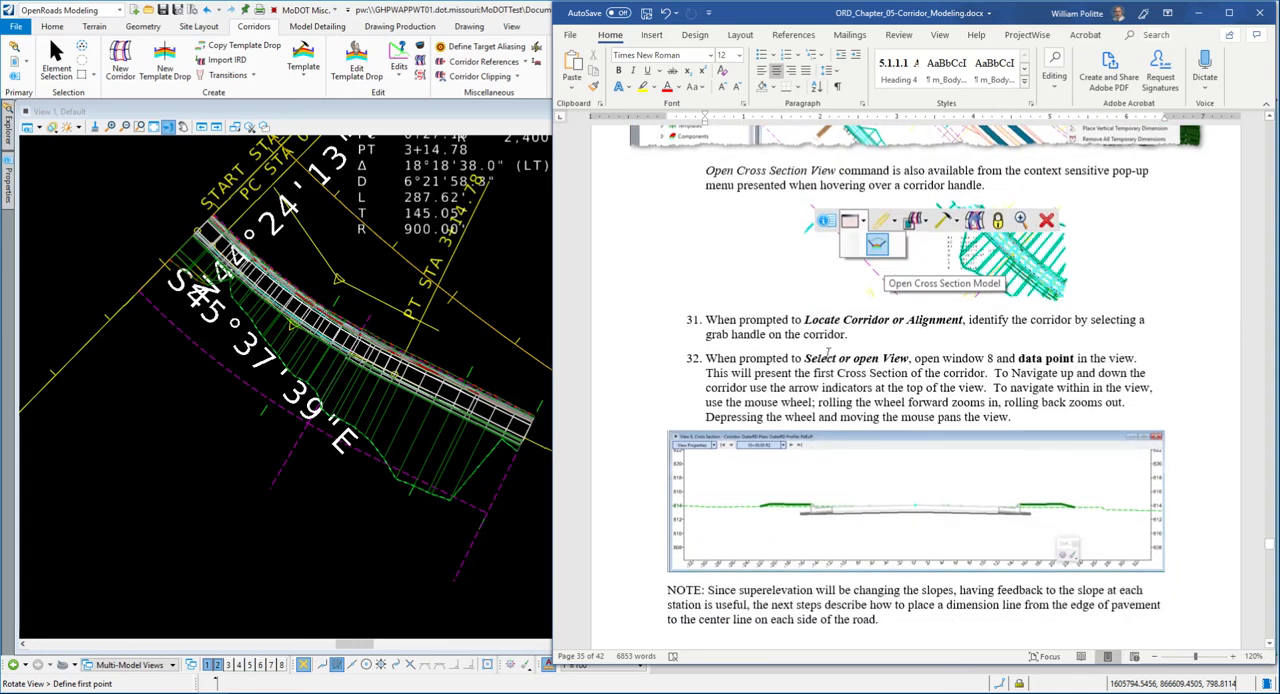
{"action": "scroll", "coordinate": [859, 342], "scroll_direction": "down", "scroll_amount": 2}
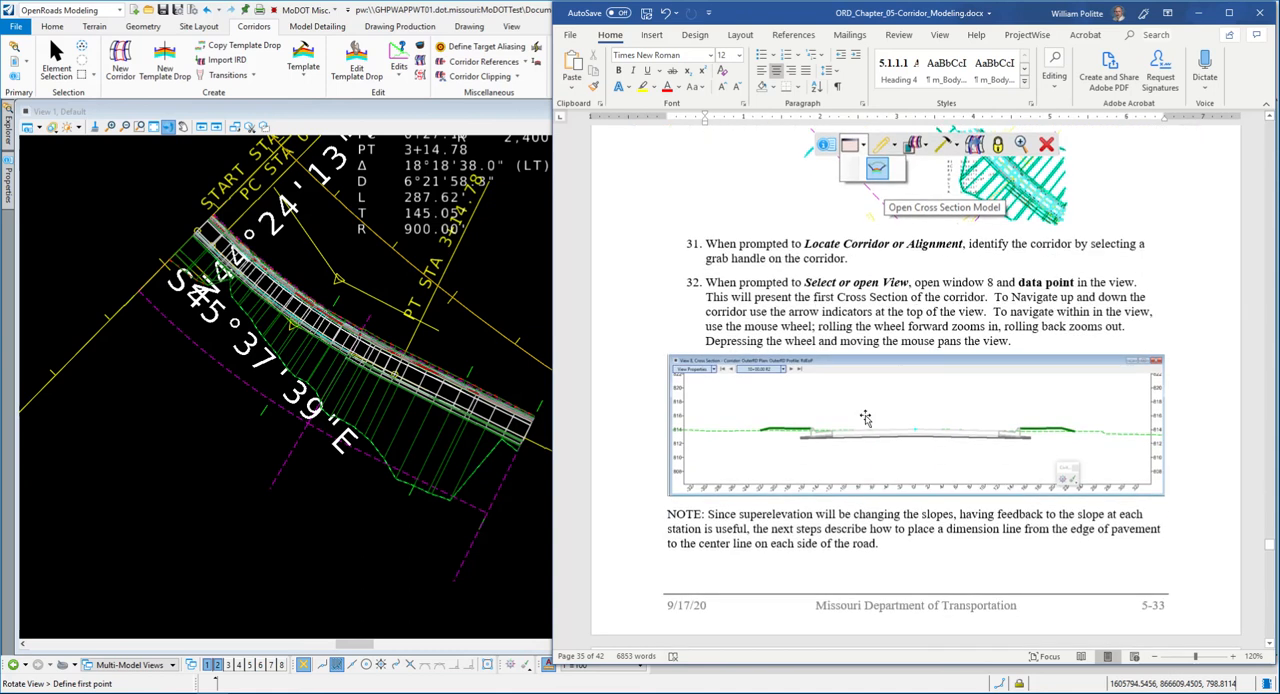
{"action": "scroll", "coordinate": [865, 418], "scroll_direction": "down", "scroll_amount": 2}
{"action": "scroll", "coordinate": [886, 371], "scroll_direction": "up", "scroll_amount": 3}
- Return to OpenRoads and open the Ramp 4 corridor's cross section model in View 8
{"action": "left_click", "coordinate": [463, 13]}
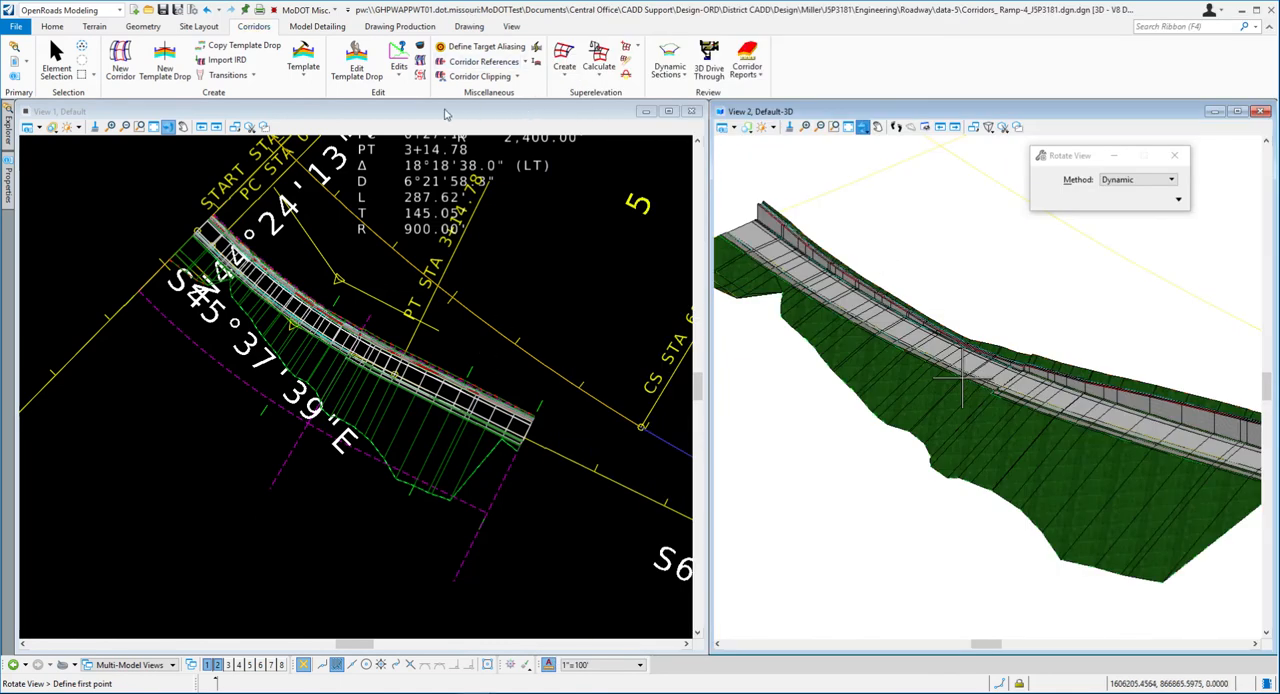
{"action": "left_click", "coordinate": [158, 272]}
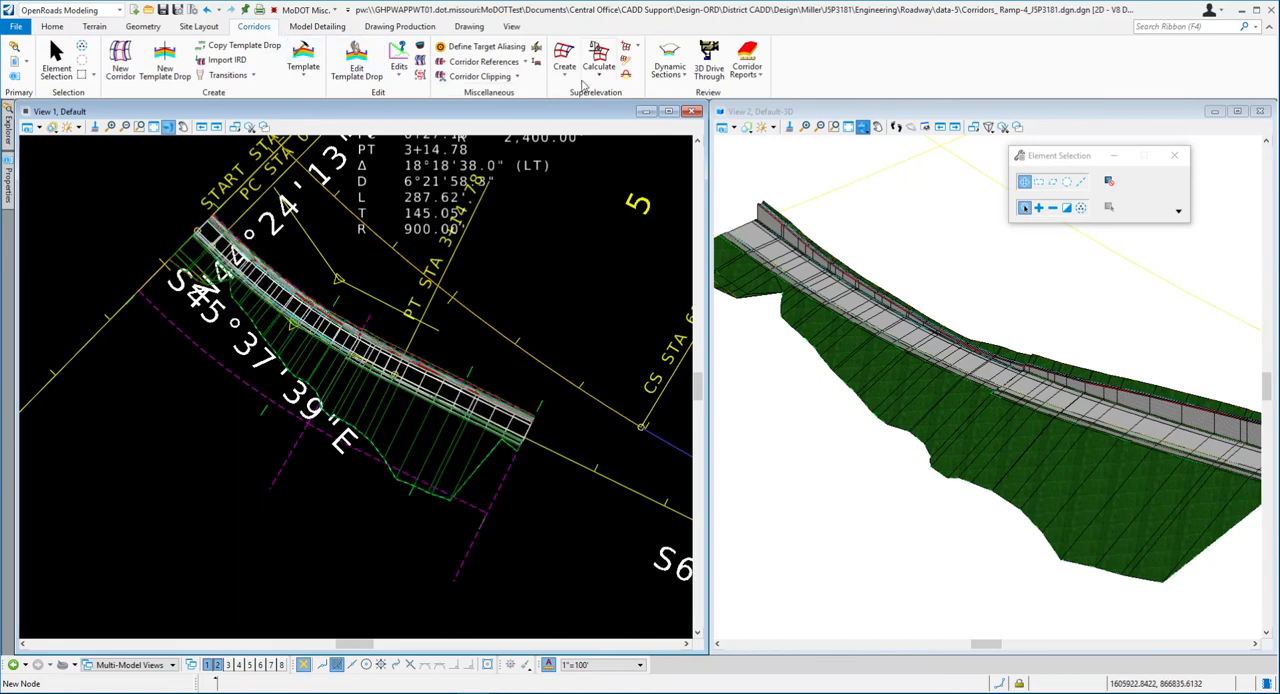
{"action": "left_click", "coordinate": [685, 74]}
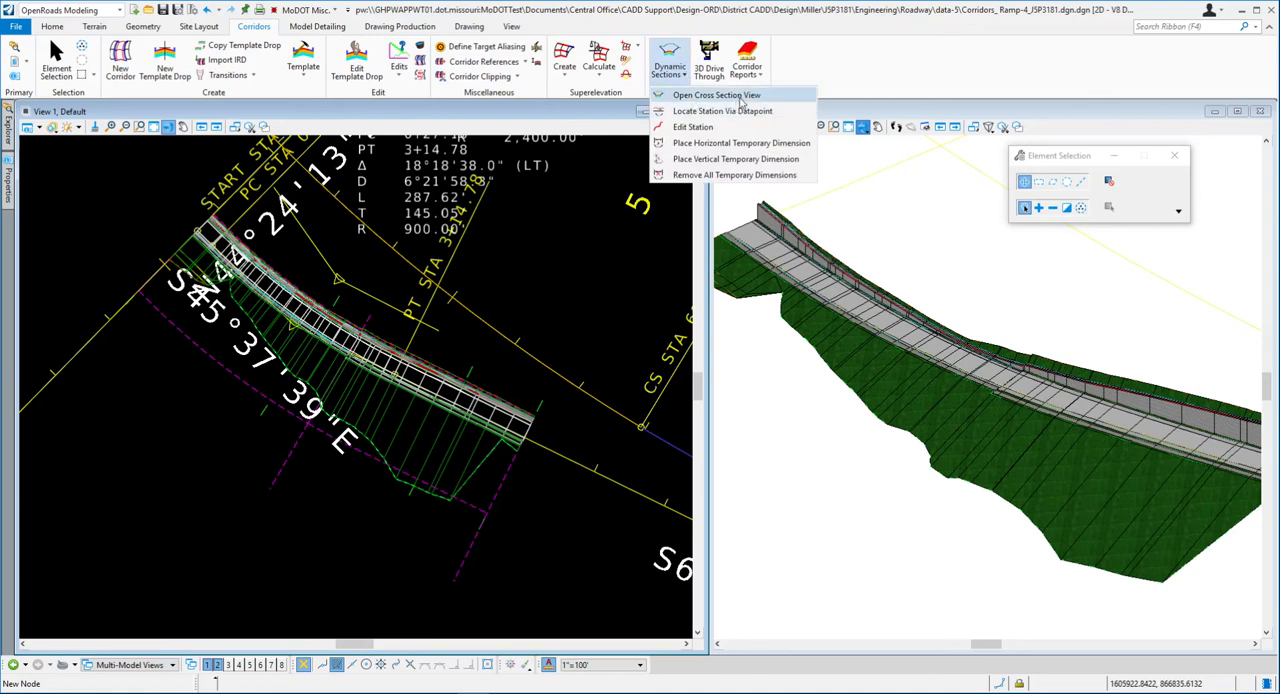
{"action": "left_click", "coordinate": [588, 237]}
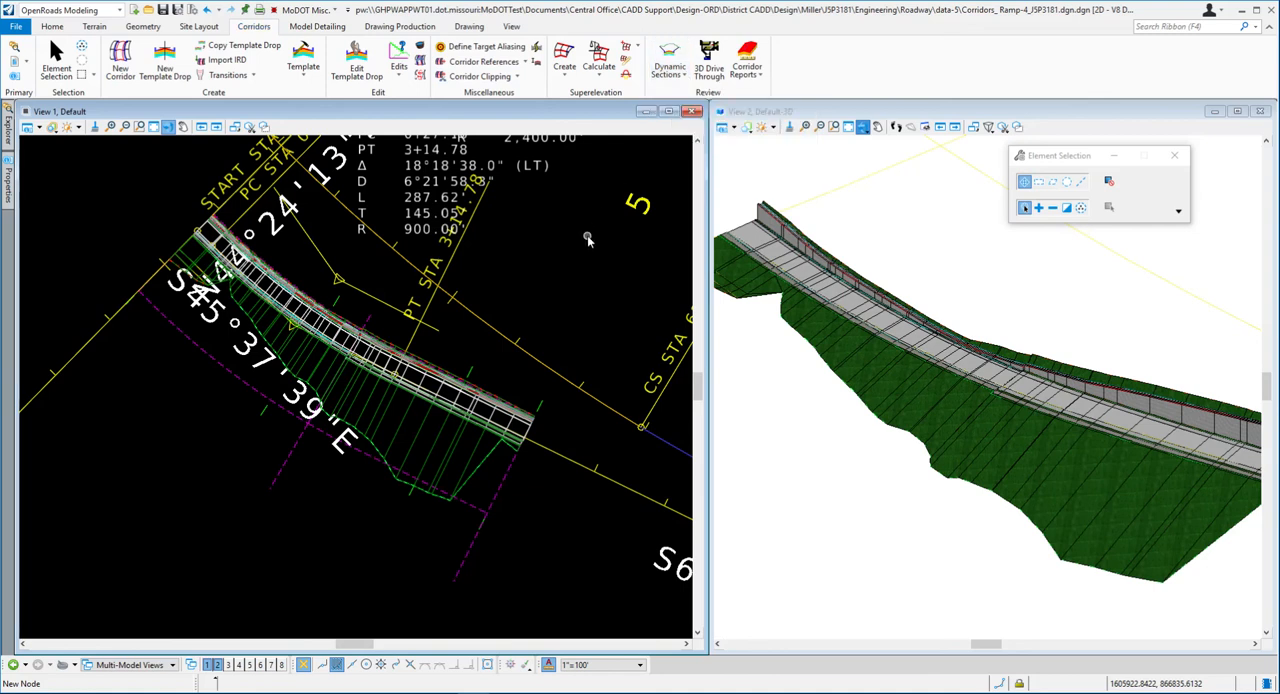
{"action": "left_click", "coordinate": [478, 371]}
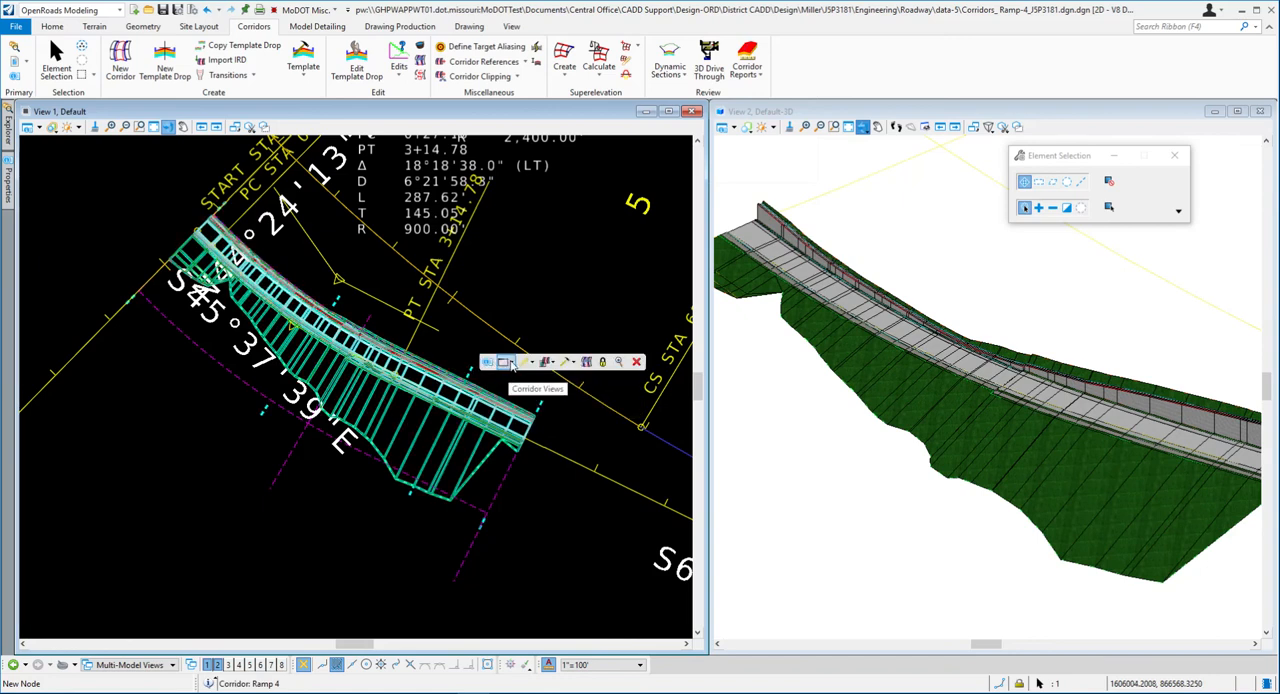
{"action": "left_click", "coordinate": [508, 363]}
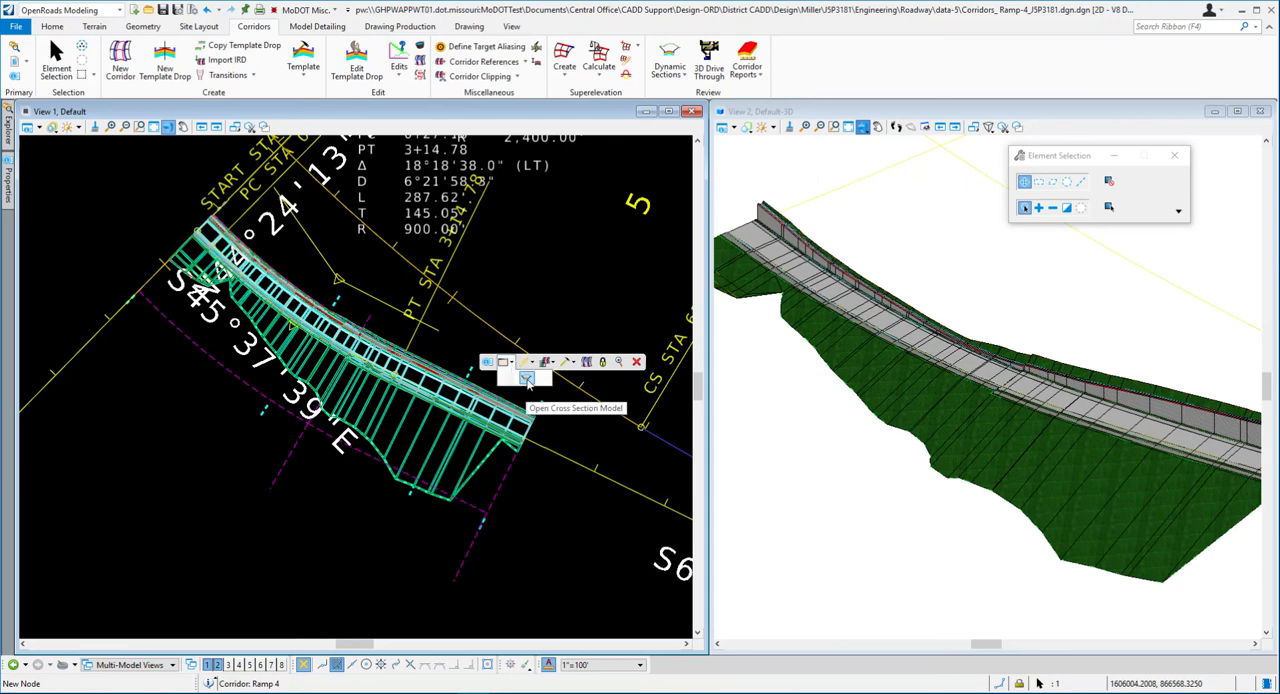
{"action": "left_click", "coordinate": [527, 381]}
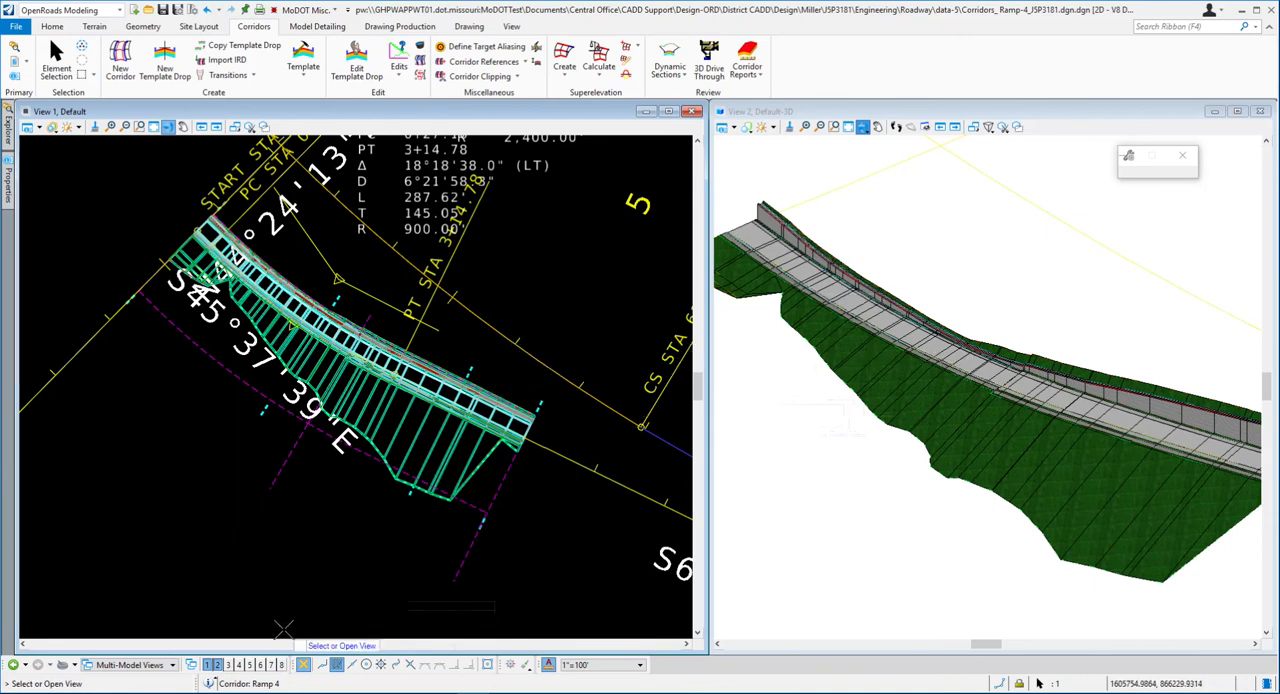
{"action": "left_click", "coordinate": [281, 664]}
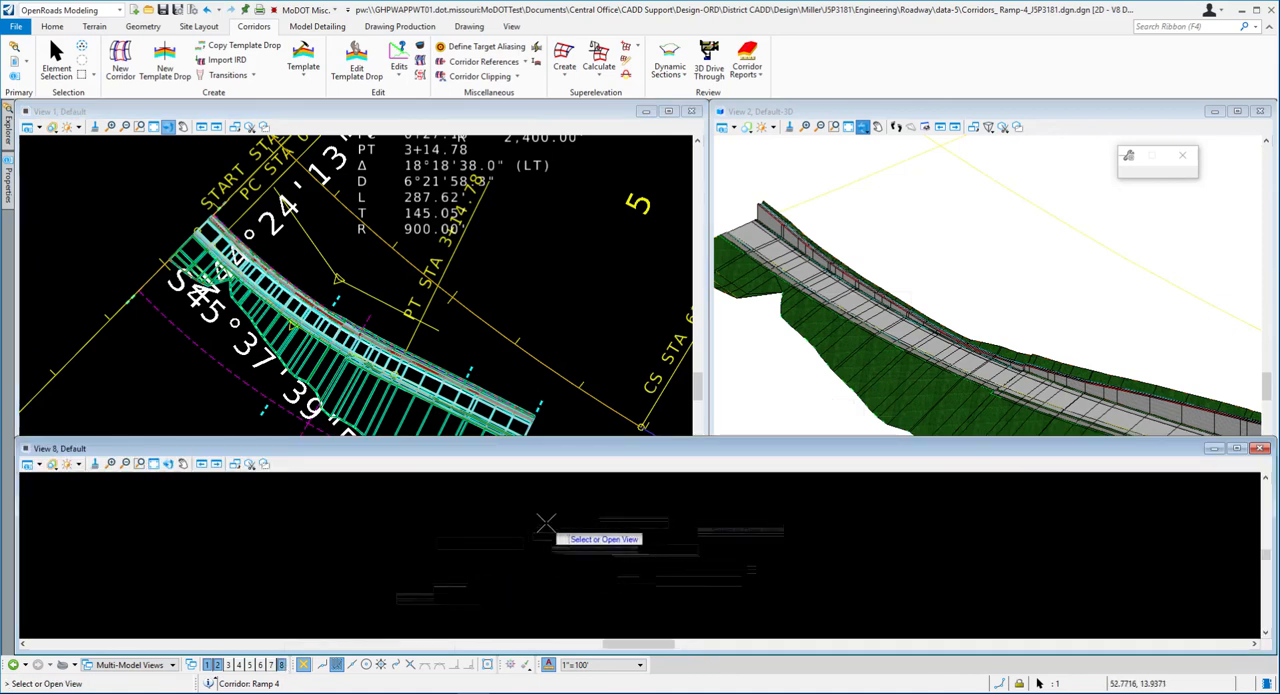
{"action": "left_click", "coordinate": [557, 539]}
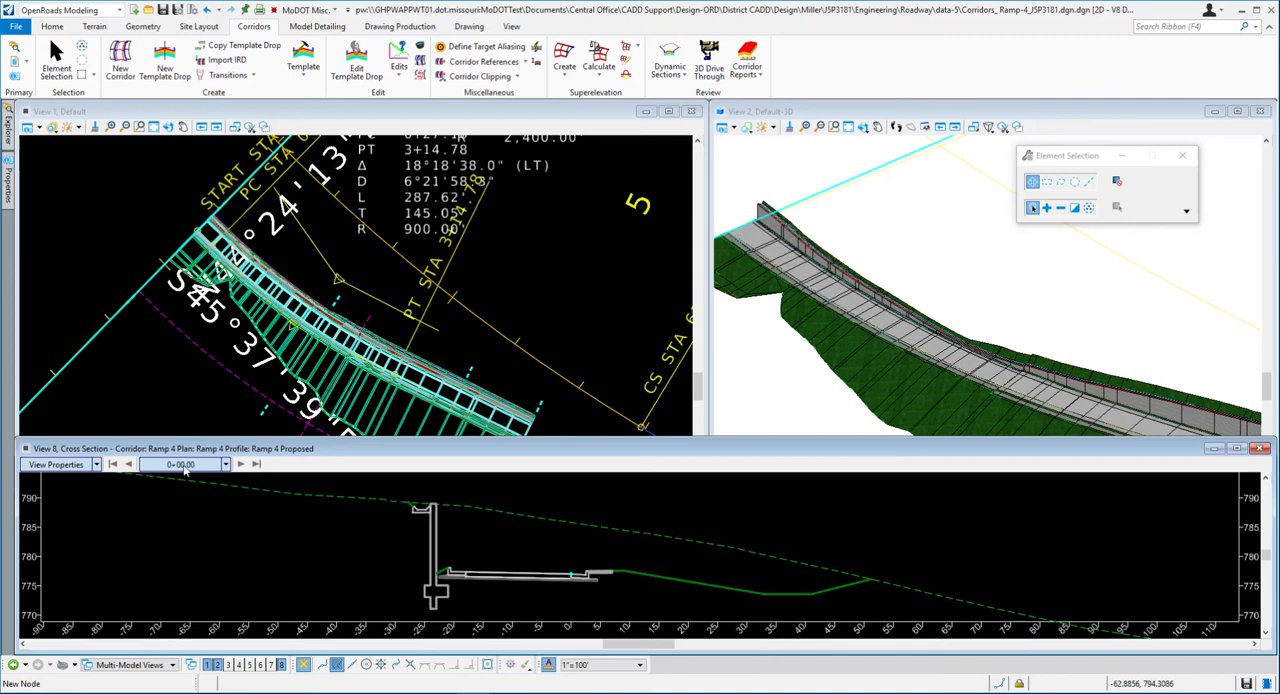
- Enlarge the View 8 window and examine the wall, ditch, pavement and existing terrain in the 0+00.00 cross section
{"action": "scroll", "coordinate": [619, 545], "scroll_direction": "down", "scroll_amount": 1}
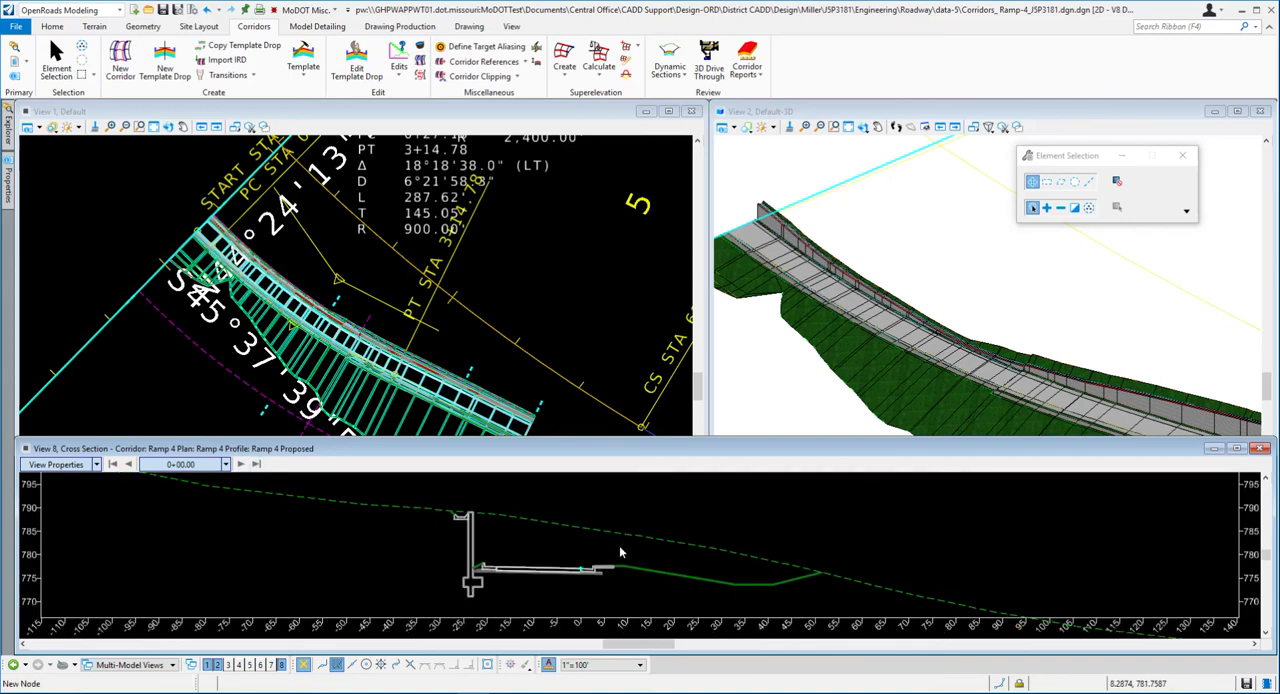
{"action": "left_click_drag", "start_coordinate": [336, 440], "coordinate": [338, 396]}
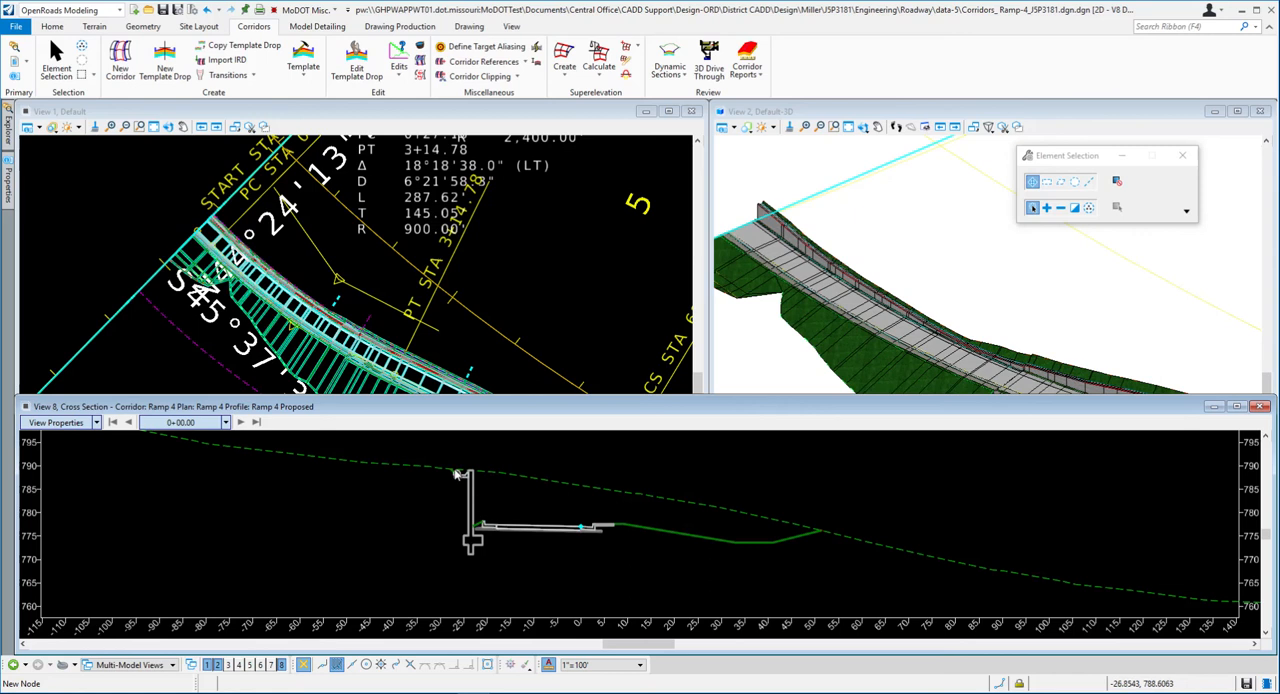
{"action": "scroll", "coordinate": [457, 472], "scroll_direction": "up", "scroll_amount": 2}
{"action": "scroll", "coordinate": [452, 480], "scroll_direction": "up", "scroll_amount": 2}
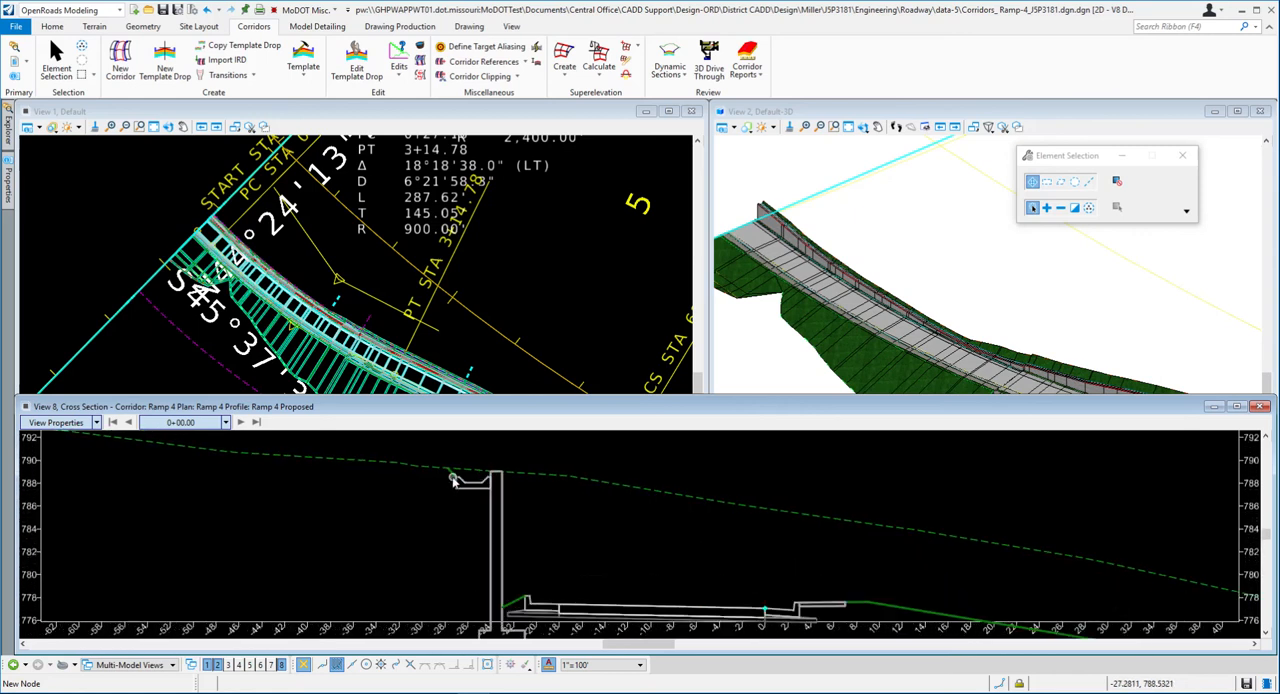
{"action": "scroll", "coordinate": [449, 478], "scroll_direction": "down", "scroll_amount": 1}
{"action": "scroll", "coordinate": [432, 480], "scroll_direction": "down", "scroll_amount": 1}
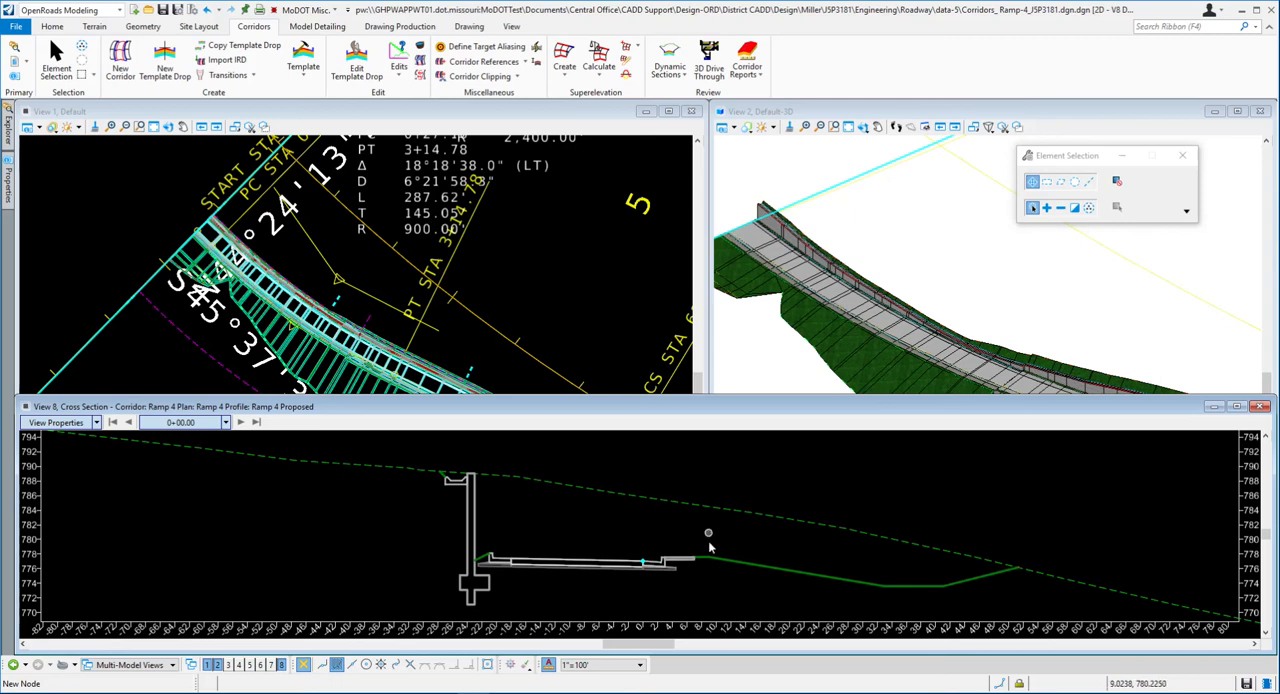
{"action": "mouse_move", "coordinate": [723, 508]}
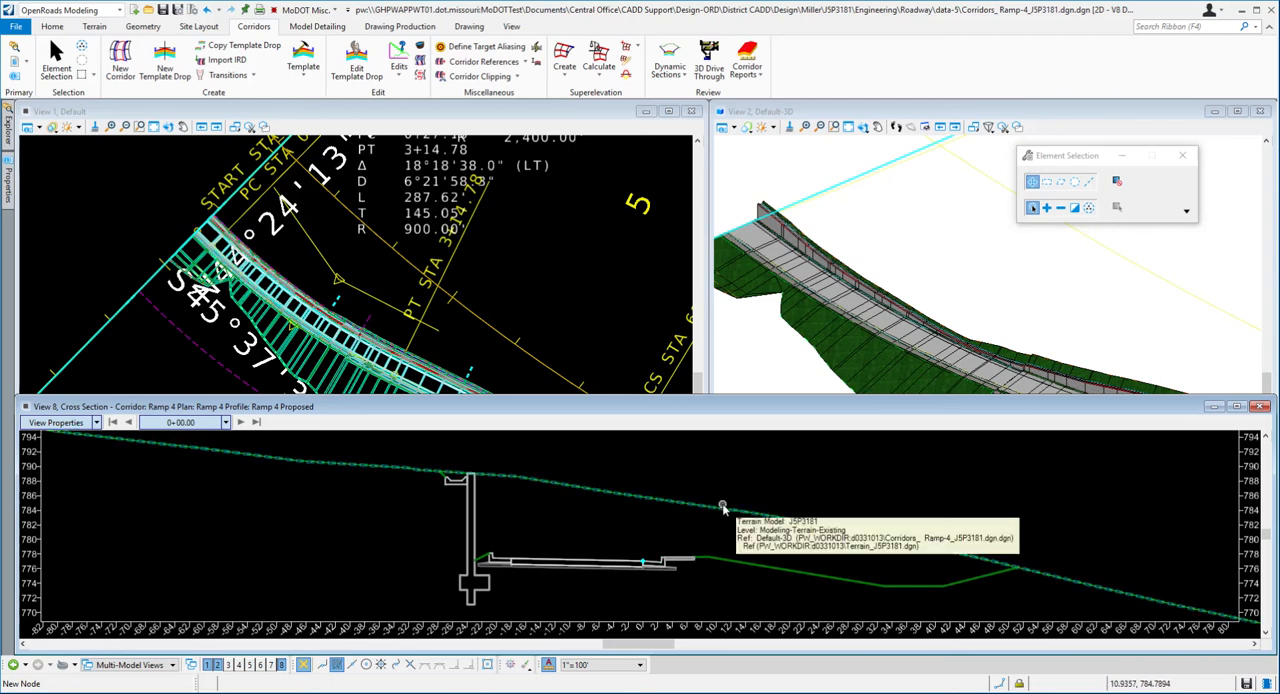
- Switch to the Word document and read the superelevation note and step 33 on placing temporary dimensions
{"action": "key", "text": "alt+Tab"}
{"action": "scroll", "coordinate": [913, 350], "scroll_direction": "down", "scroll_amount": 1}
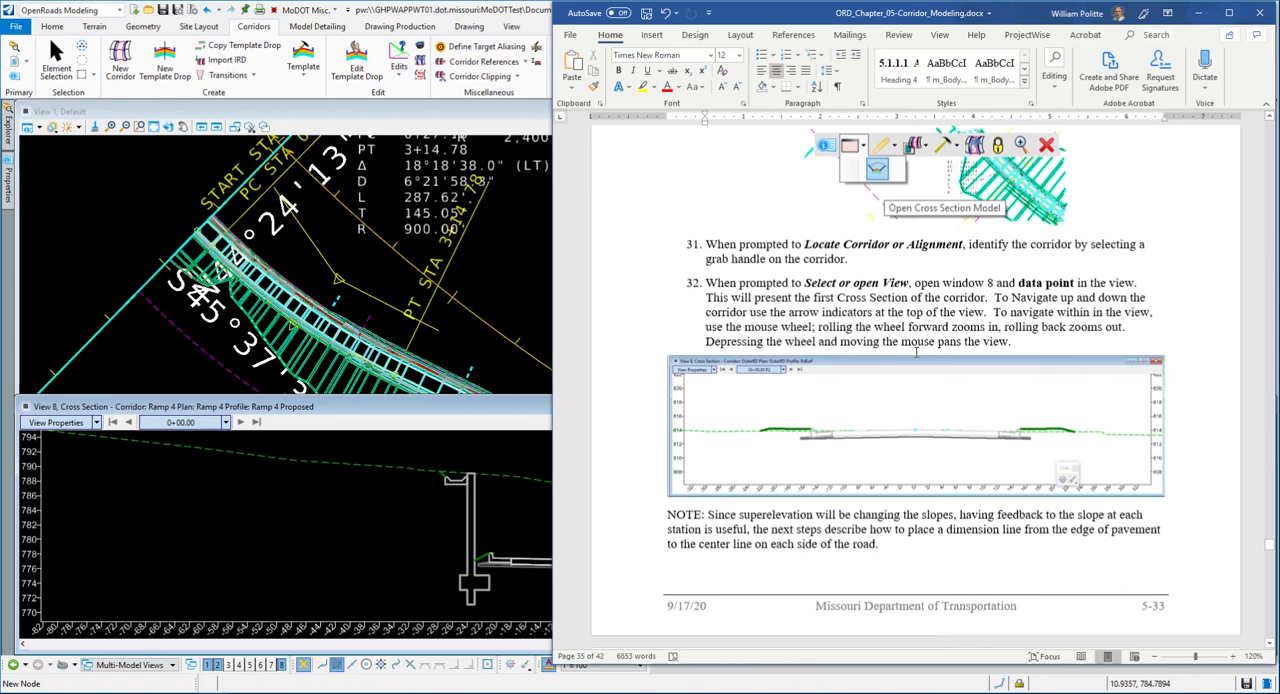
{"action": "scroll", "coordinate": [913, 390], "scroll_direction": "down", "scroll_amount": 1}
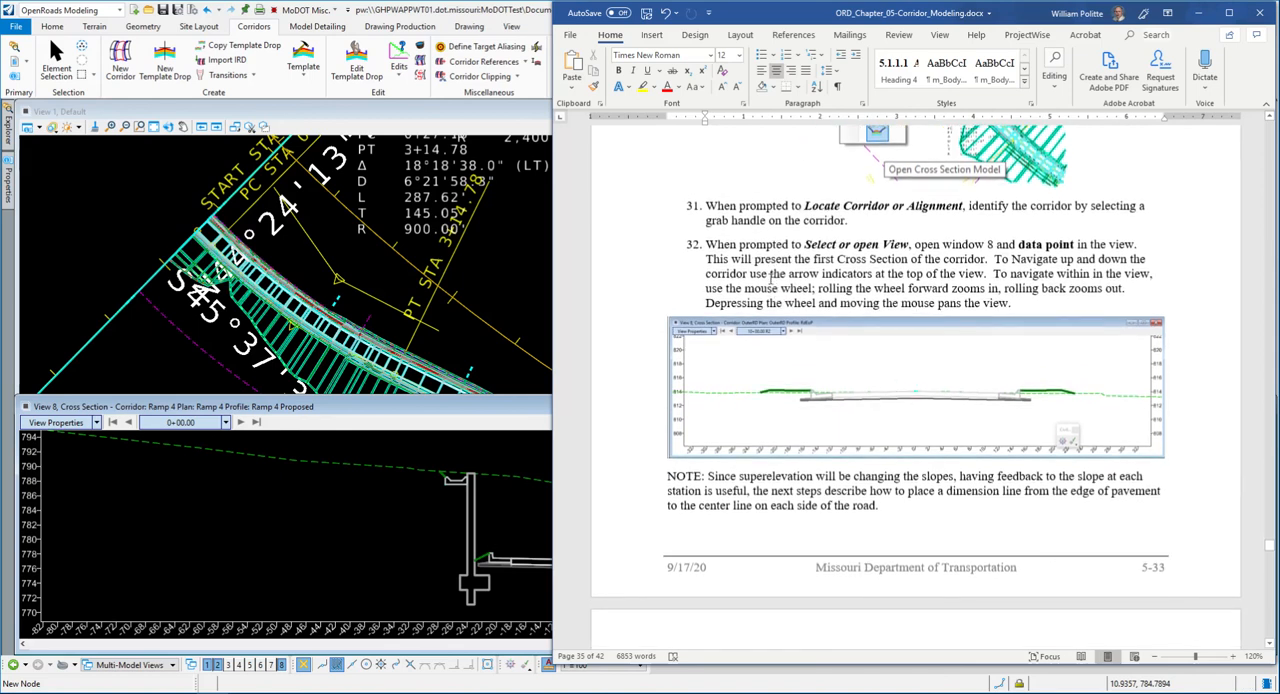
{"action": "scroll", "coordinate": [789, 343], "scroll_direction": "down", "scroll_amount": 1}
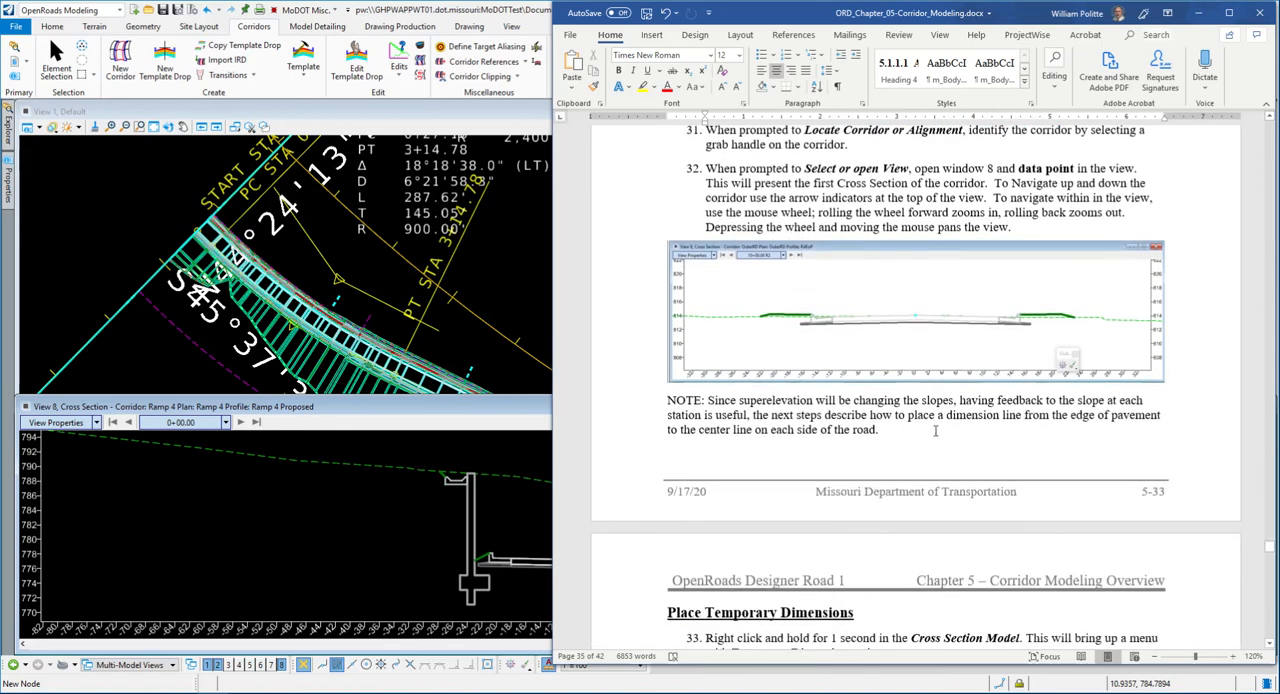
{"action": "scroll", "coordinate": [884, 420], "scroll_direction": "down", "scroll_amount": 1}
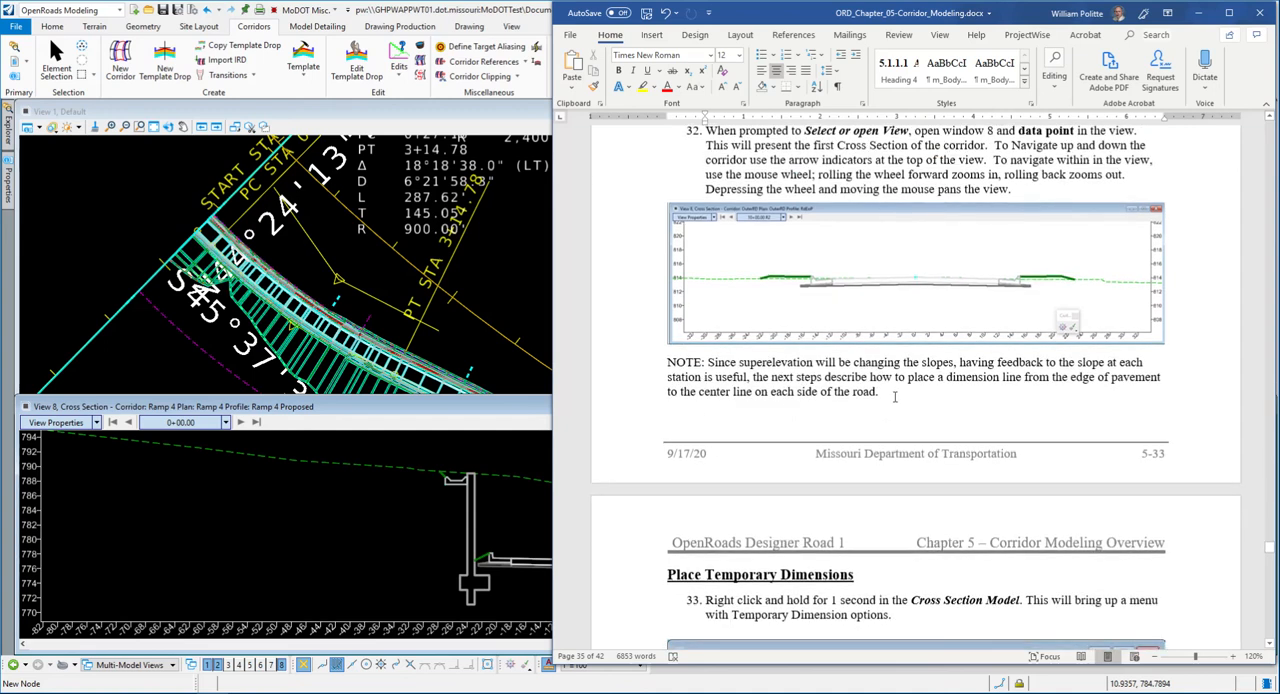
{"action": "scroll", "coordinate": [893, 370], "scroll_direction": "down", "scroll_amount": 2}
{"action": "scroll", "coordinate": [890, 338], "scroll_direction": "up", "scroll_amount": 3}
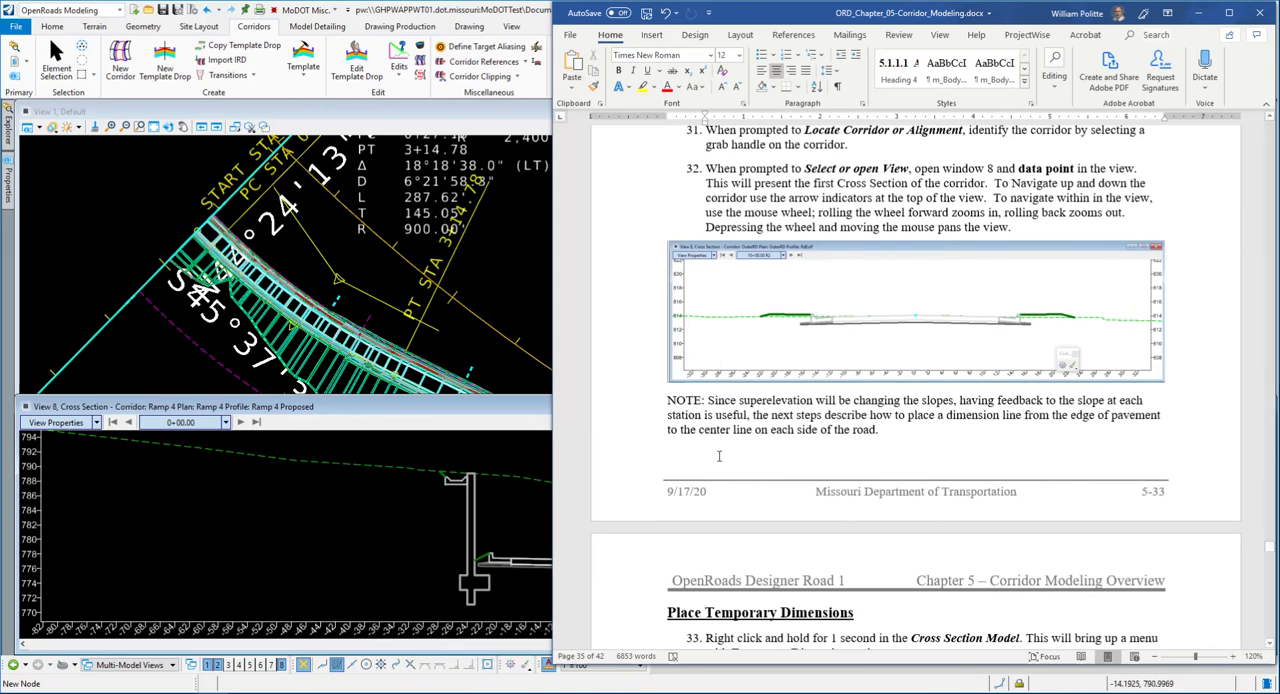
{"action": "scroll", "coordinate": [894, 432], "scroll_direction": "down", "scroll_amount": 1}
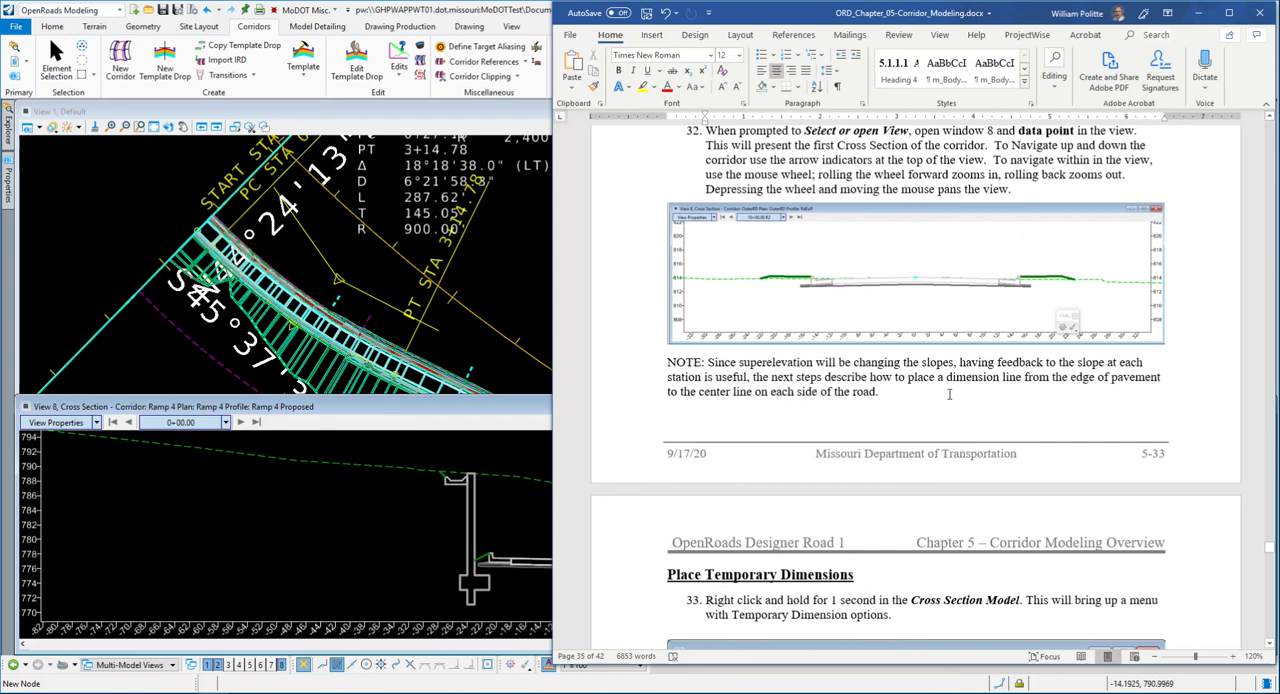
{"action": "scroll", "coordinate": [931, 390], "scroll_direction": "down", "scroll_amount": 8}
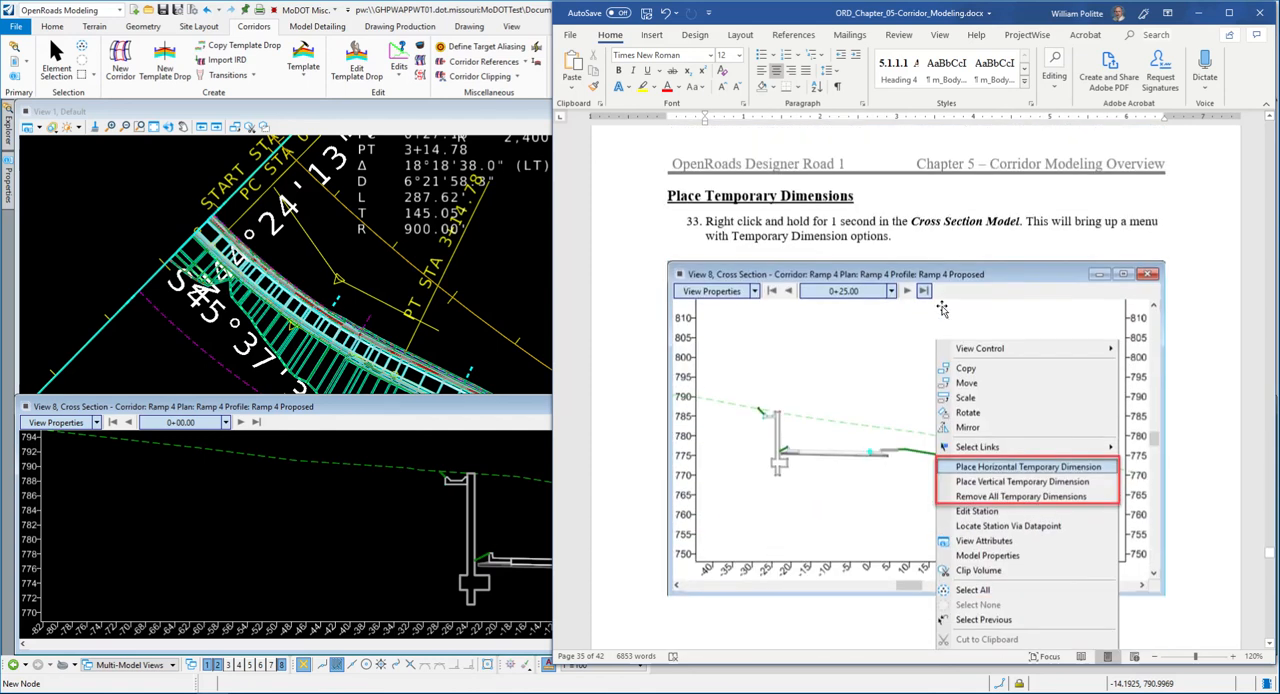
{"action": "scroll", "coordinate": [989, 284], "scroll_direction": "down", "scroll_amount": 1}
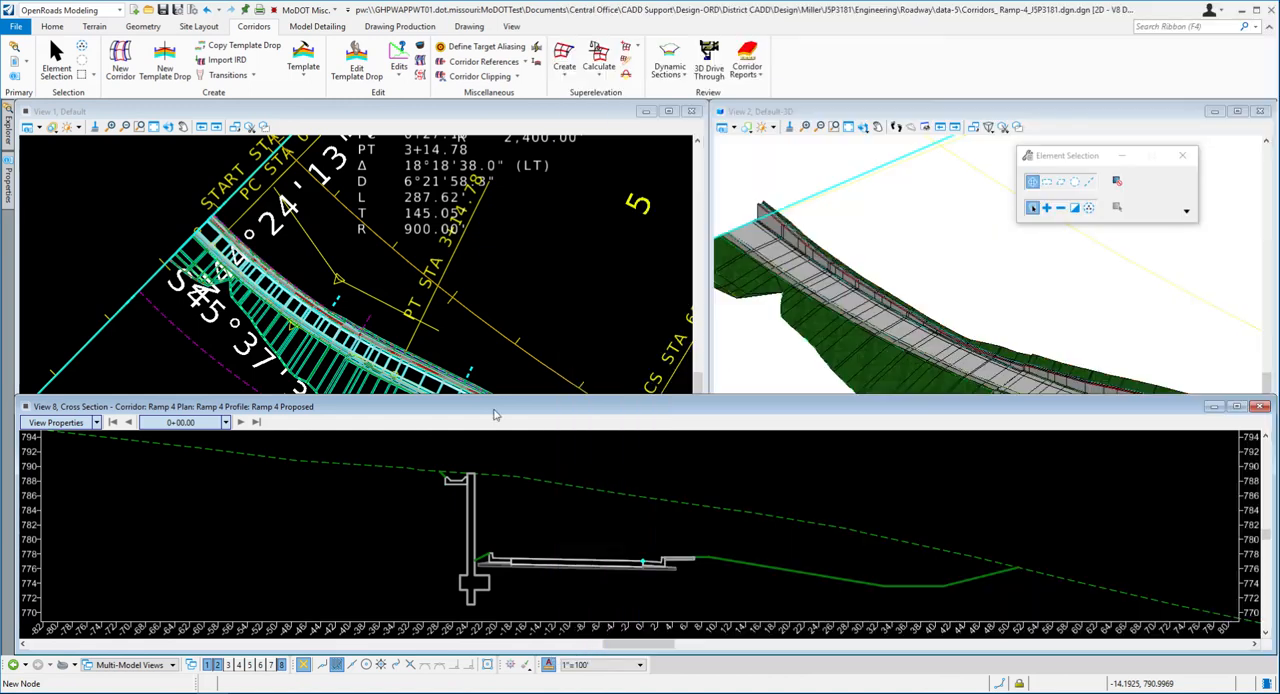
- Return to OpenRoads and advance the Ramp 4 cross section view station by station from 0+00.00 to 1+00.00
{"action": "left_click", "coordinate": [495, 414]}
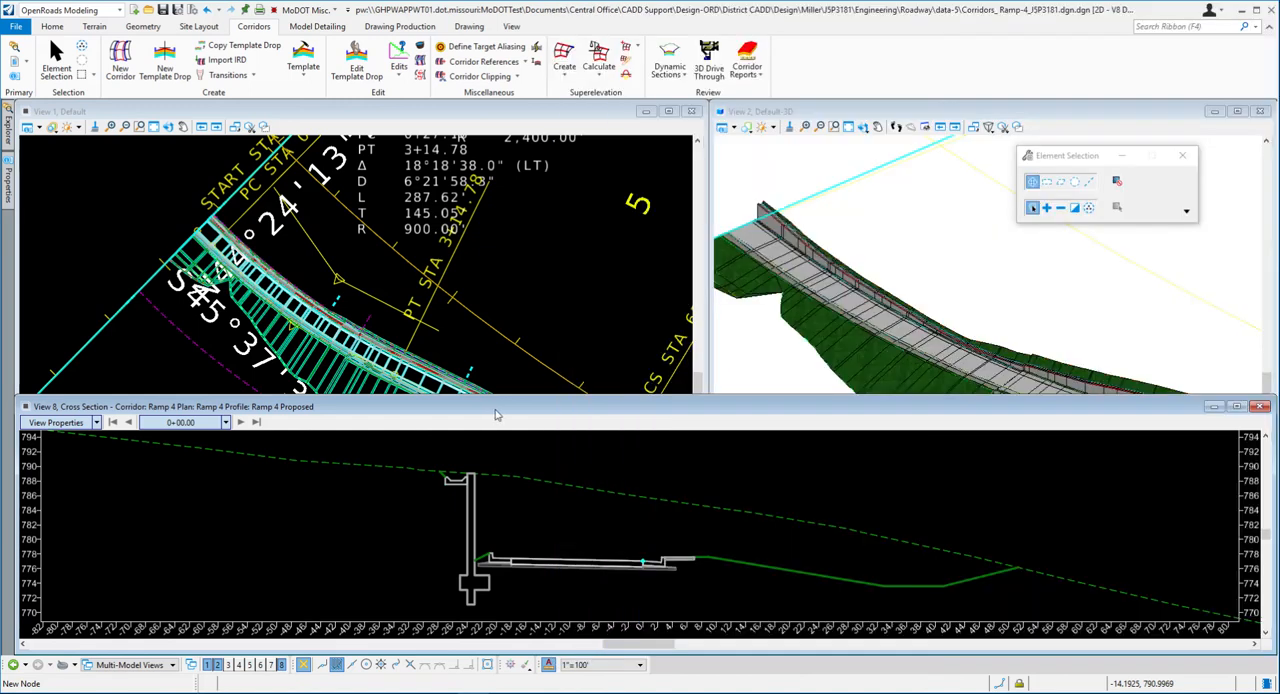
{"action": "left_click", "coordinate": [241, 424]}
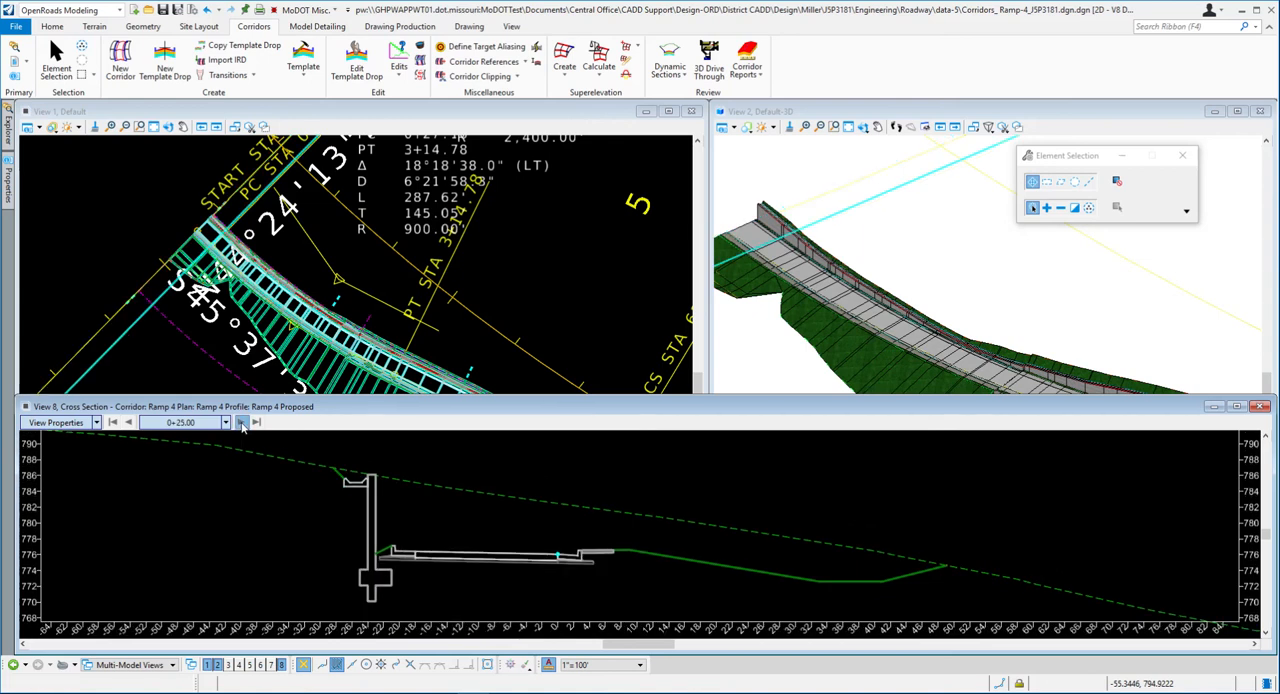
{"action": "left_click", "coordinate": [241, 424]}
{"action": "left_click", "coordinate": [241, 424]}
{"action": "left_click", "coordinate": [241, 424]}
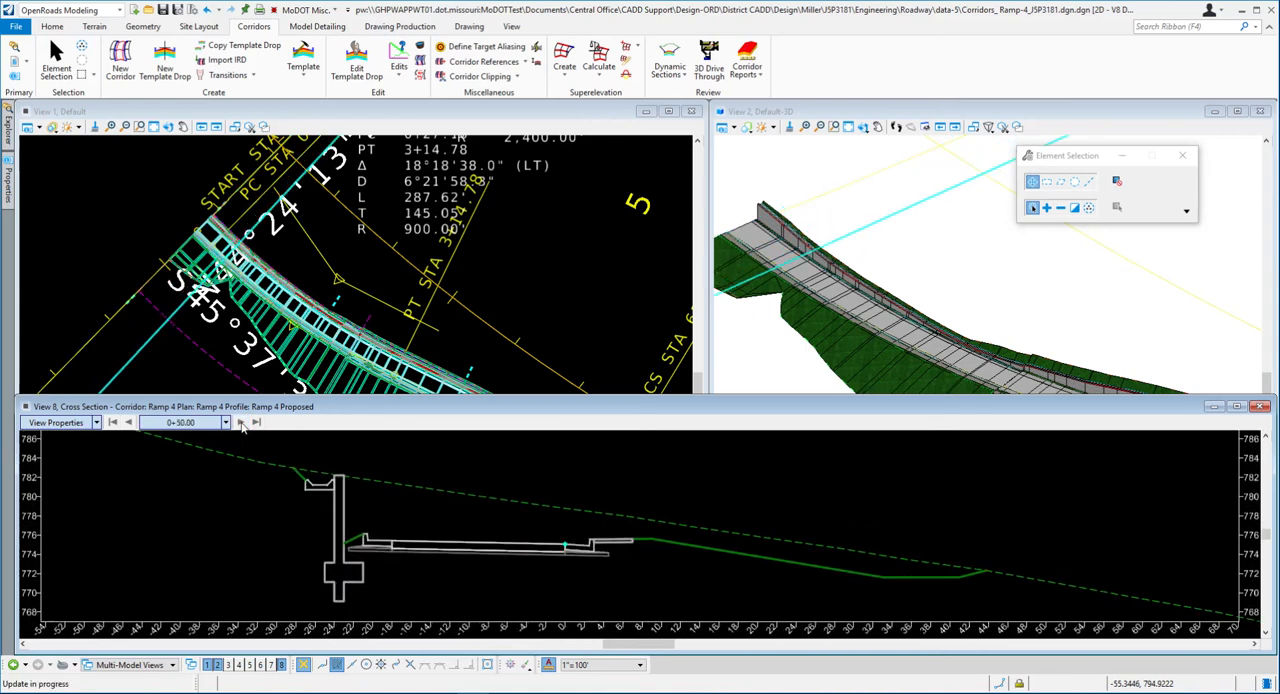
{"action": "left_click", "coordinate": [241, 424]}
{"action": "left_click", "coordinate": [241, 424]}
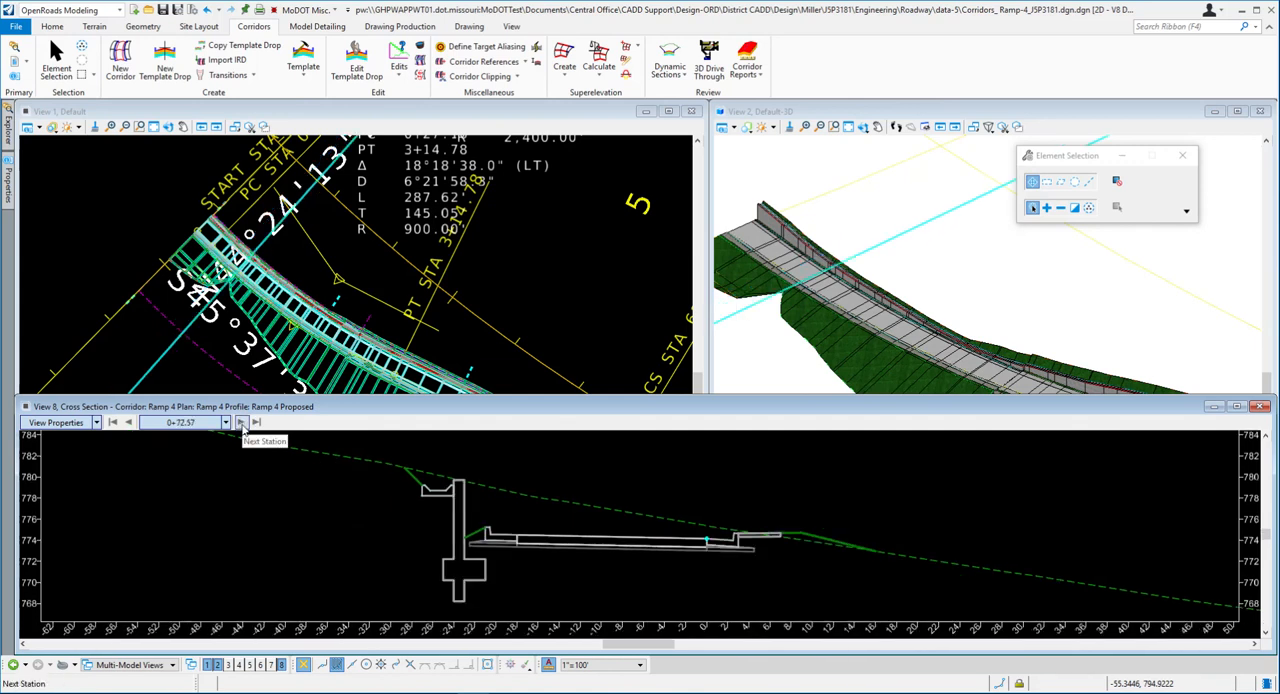
{"action": "left_click", "coordinate": [241, 424]}
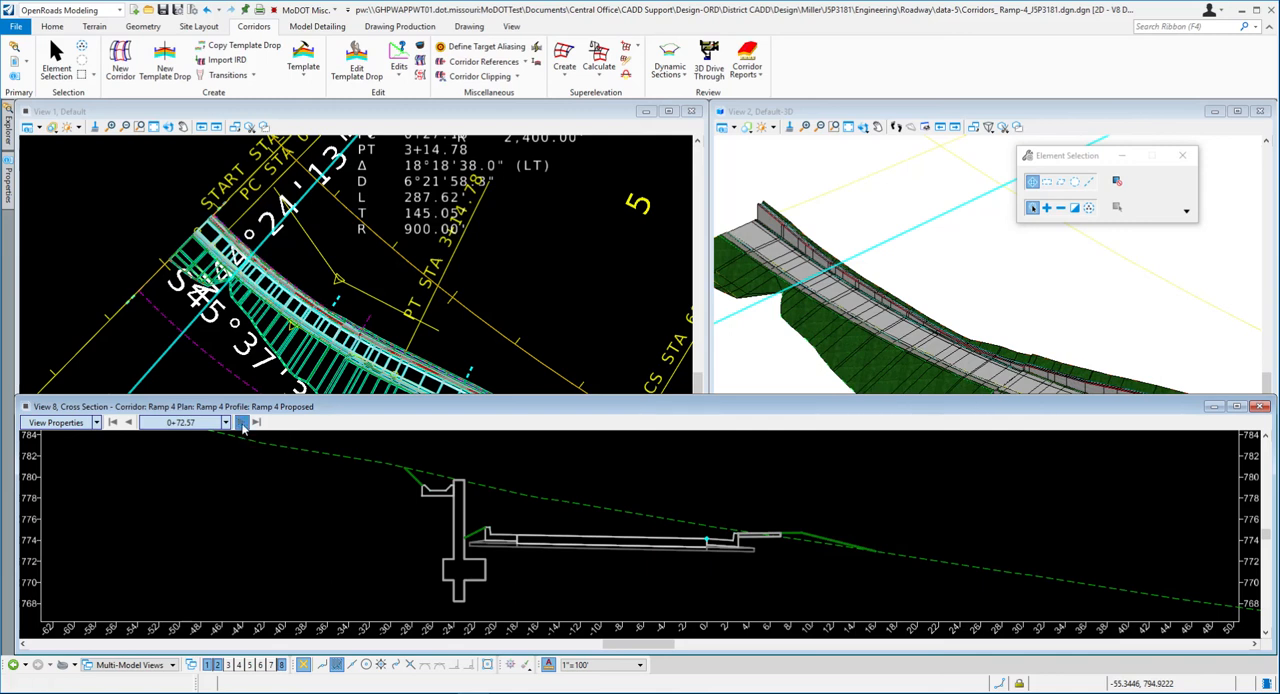
{"action": "left_click", "coordinate": [242, 425]}
{"action": "left_click", "coordinate": [241, 424]}
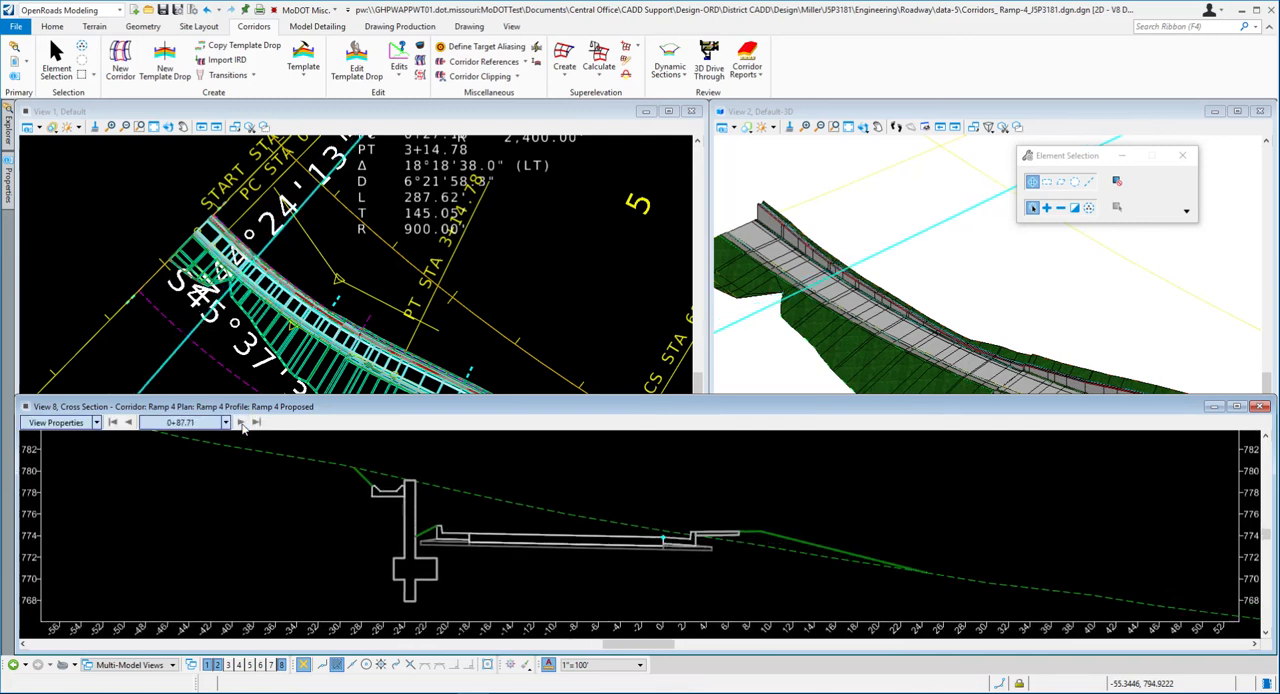
{"action": "left_click", "coordinate": [241, 424]}
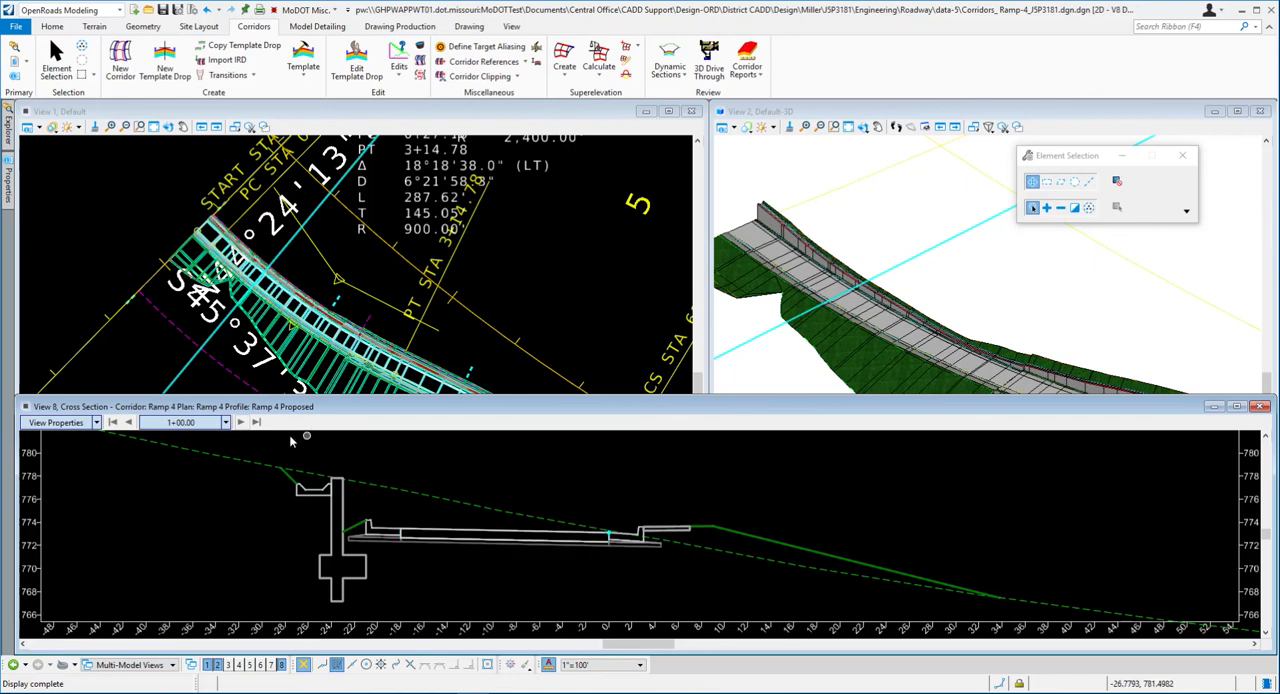
- Continue through the Ramp 4 cross sections to station 1+50.00, checking how the slopes and wall meet the terrain
{"action": "left_click", "coordinate": [241, 422]}
{"action": "left_click", "coordinate": [241, 422]}
{"action": "left_click", "coordinate": [240, 423]}
{"action": "left_click", "coordinate": [128, 422]}
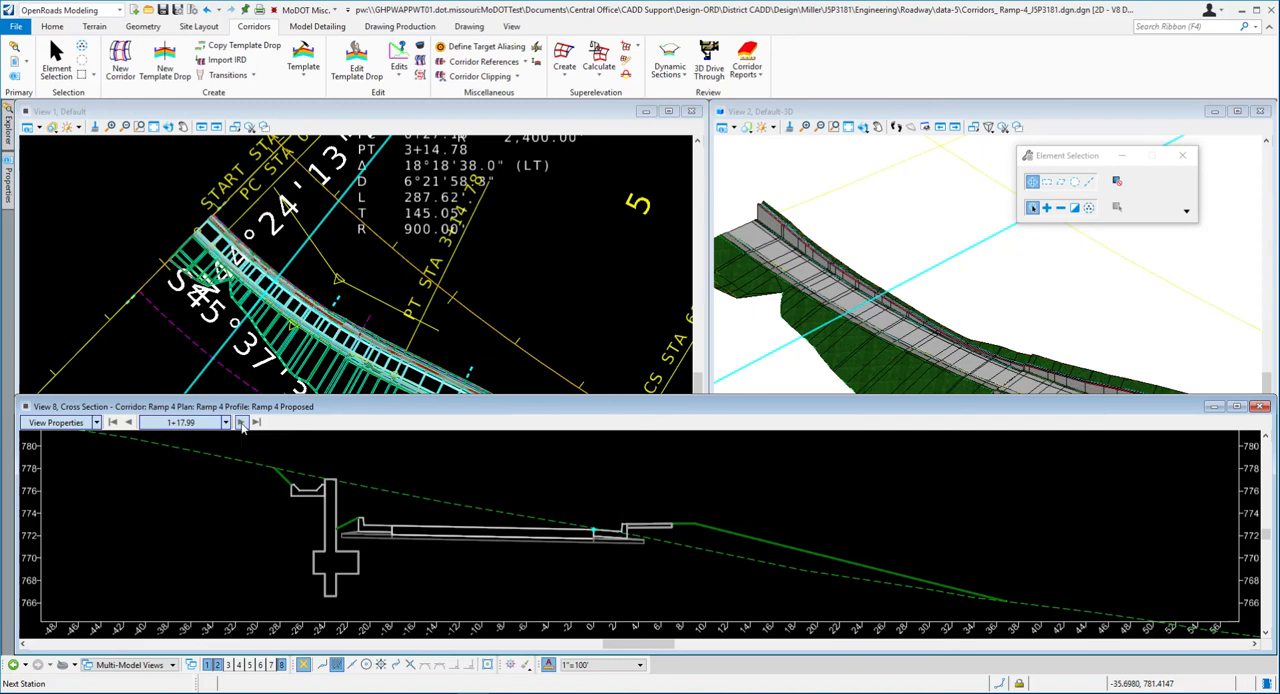
{"action": "left_click", "coordinate": [241, 423]}
{"action": "left_click", "coordinate": [241, 423]}
{"action": "left_click", "coordinate": [241, 423]}
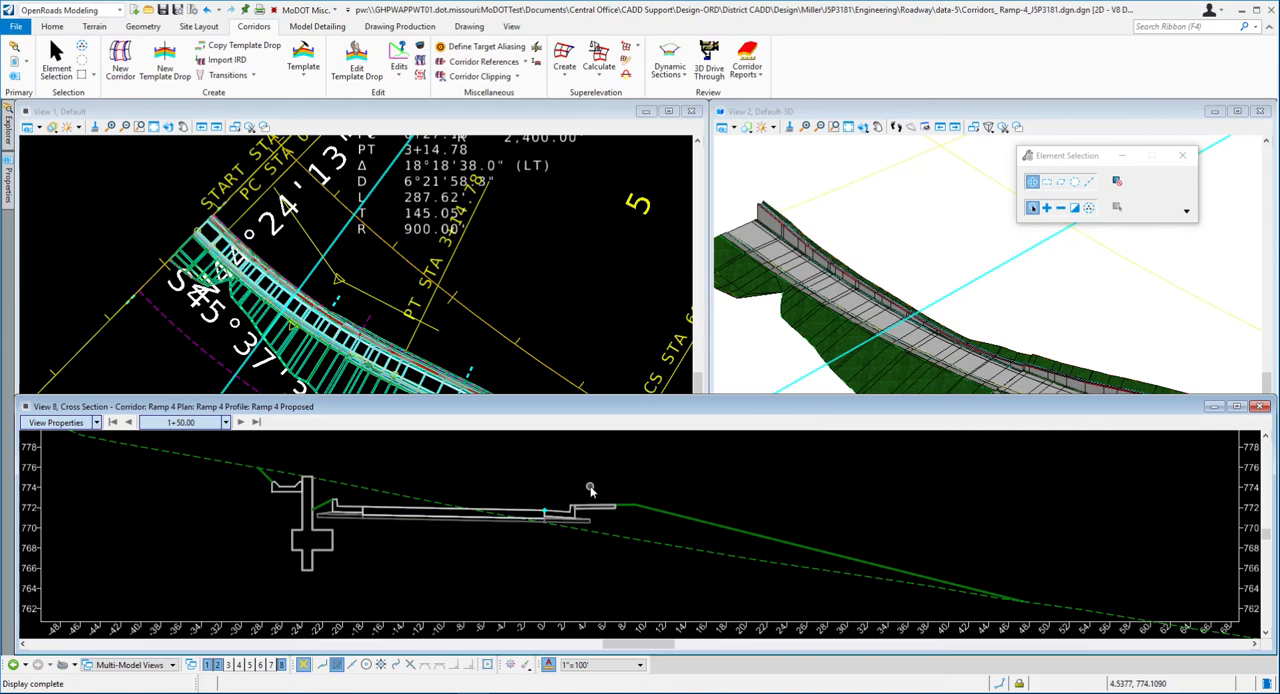
- Enlarge the View 8 window upward and widen its display around the 1+50.00 cross section
{"action": "left_click_drag", "start_coordinate": [577, 399], "coordinate": [577, 214]}
{"action": "scroll", "coordinate": [578, 505], "scroll_direction": "down", "scroll_amount": 1}
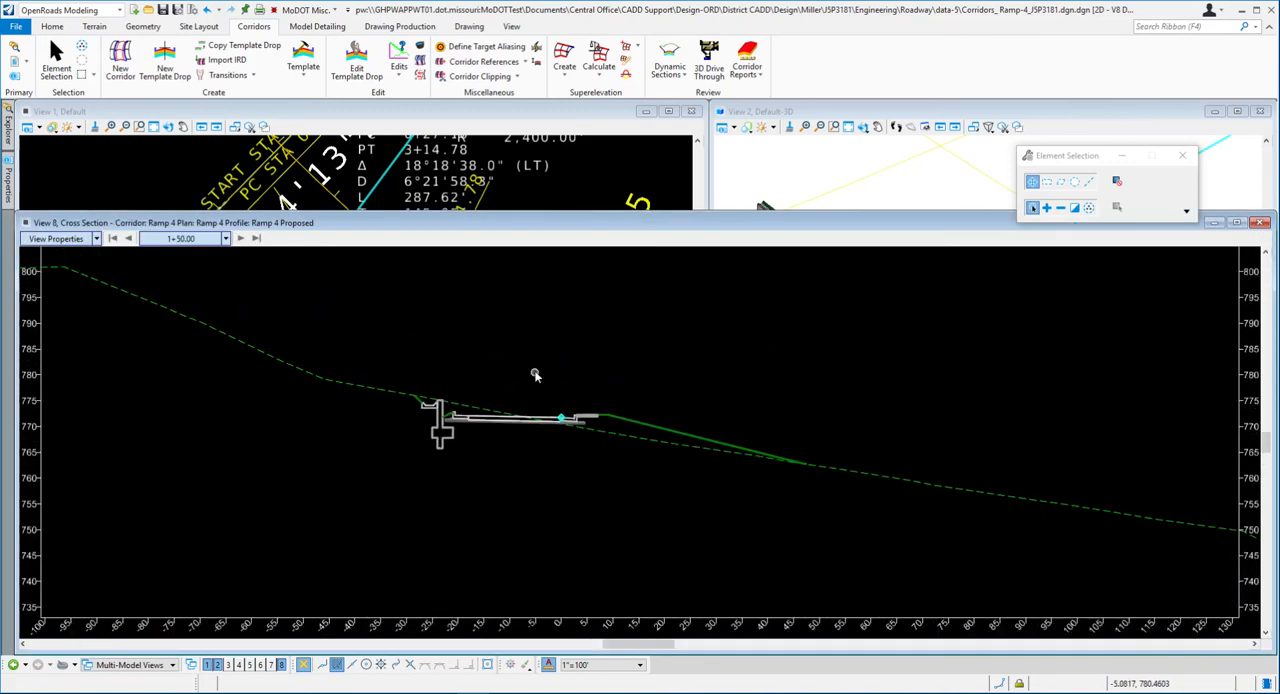
{"action": "scroll", "coordinate": [535, 370], "scroll_direction": "down", "scroll_amount": 1}
{"action": "scroll", "coordinate": [543, 506], "scroll_direction": "down", "scroll_amount": 1}
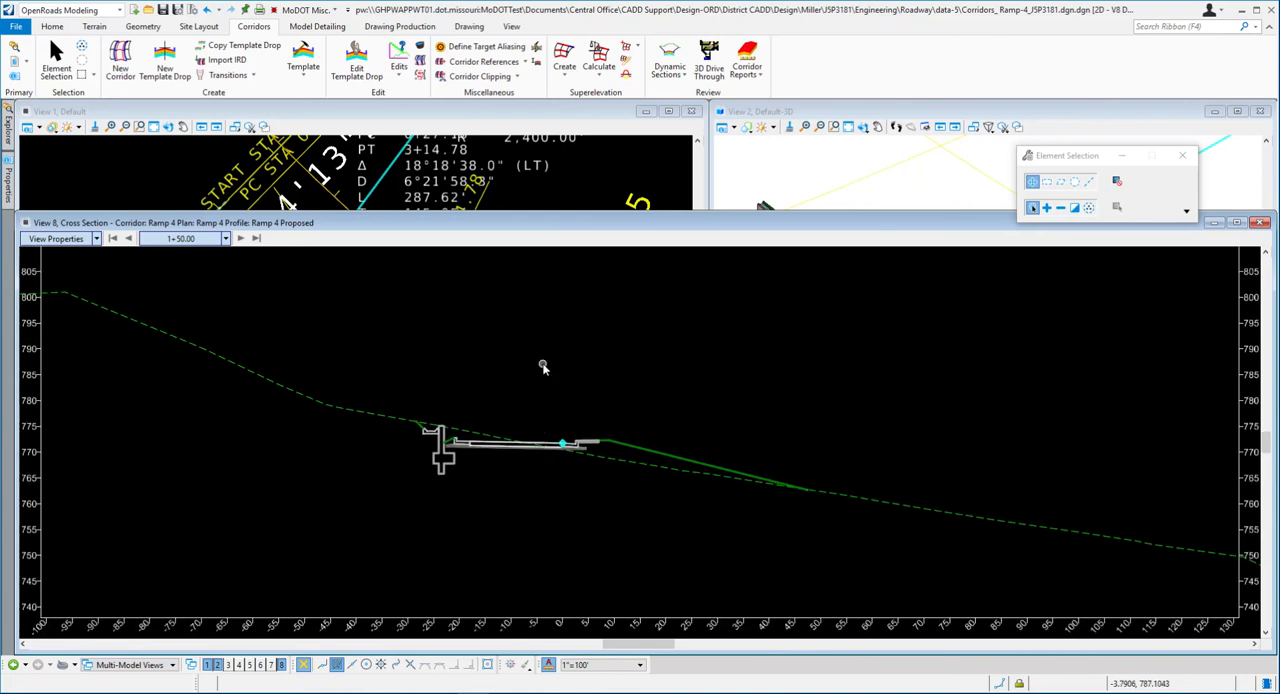
{"action": "scroll", "coordinate": [575, 523], "scroll_direction": "down", "scroll_amount": 1}
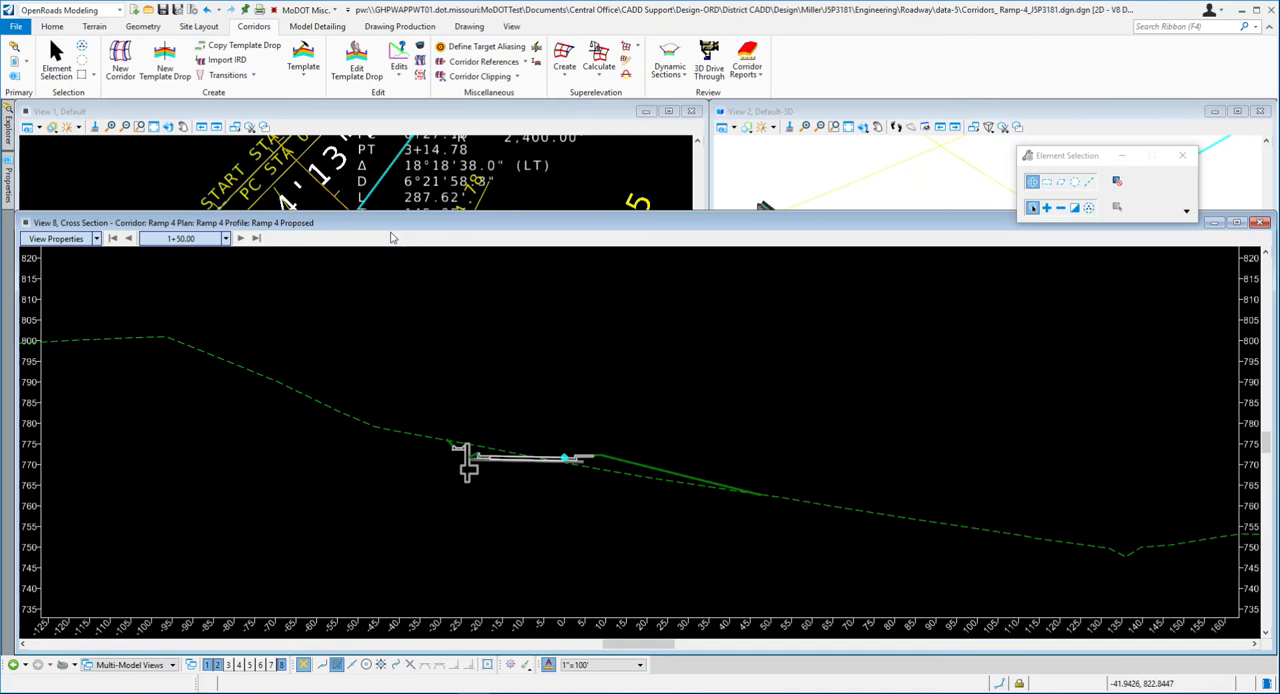
- Place a horizontal temporary dimension across the pavement from offset -18 to the centerline, with its line at about elevation 794
{"action": "right_click", "coordinate": [717, 321]}
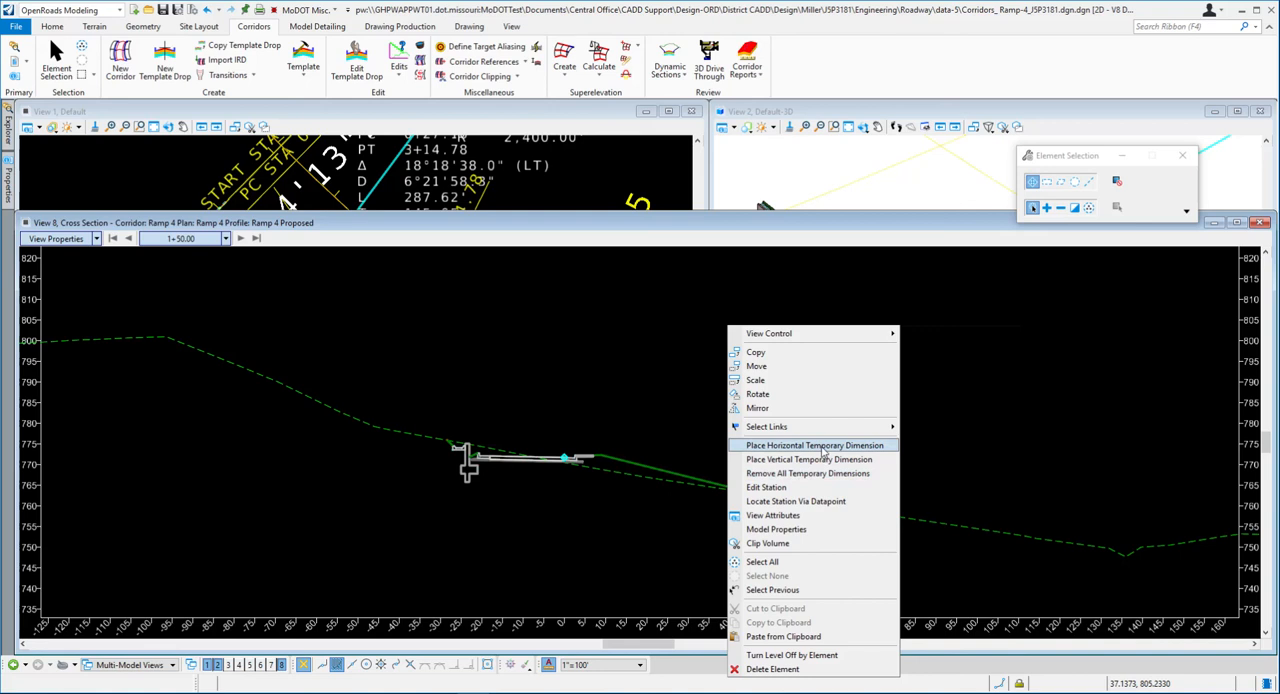
{"action": "left_click", "coordinate": [814, 446]}
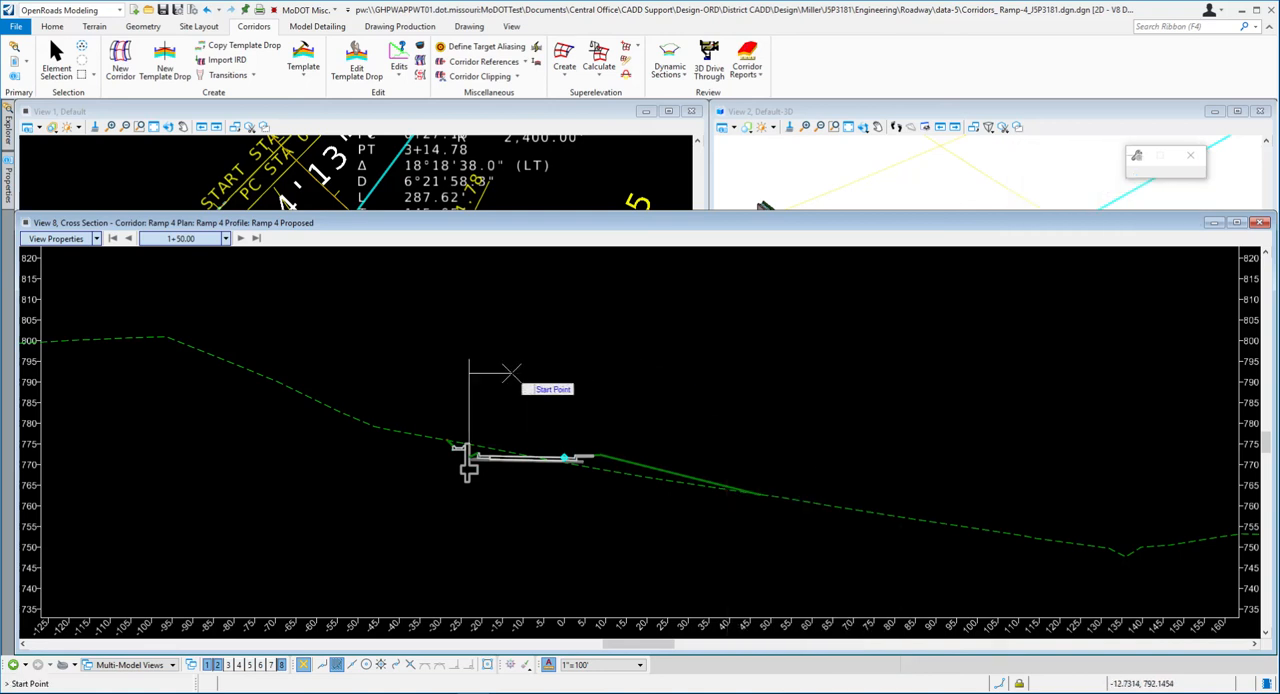
{"action": "scroll", "coordinate": [508, 374], "scroll_direction": "up", "scroll_amount": 3}
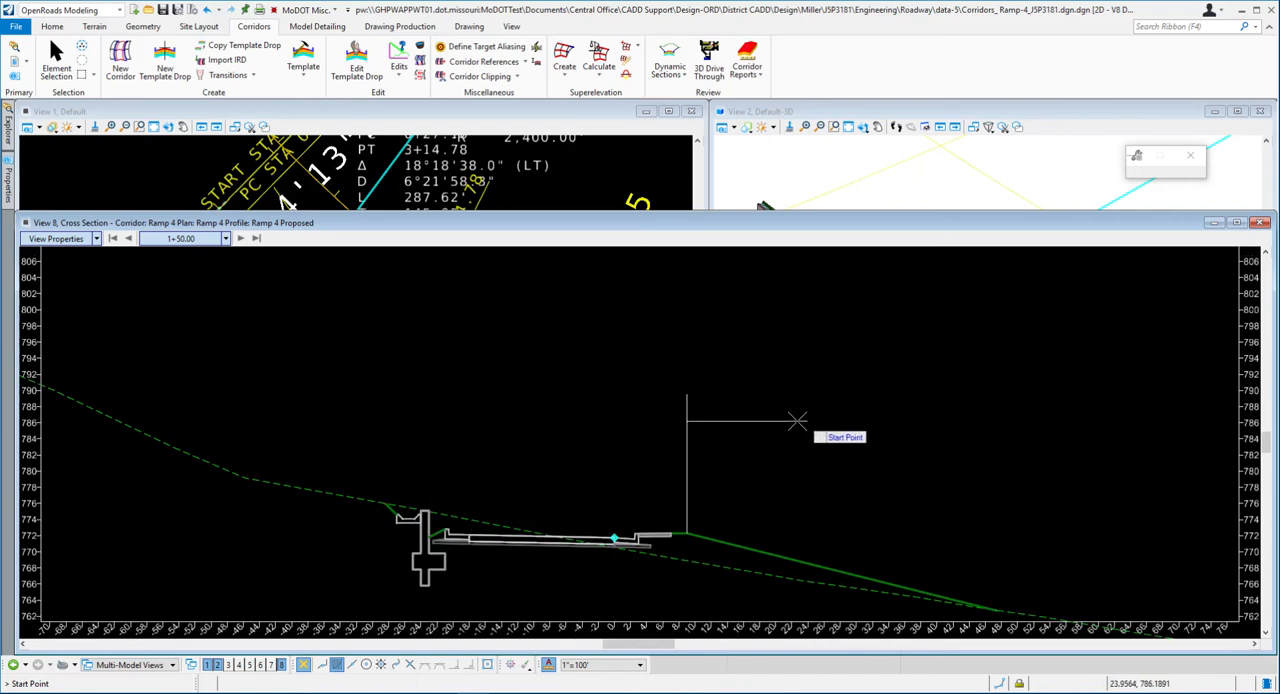
{"action": "left_click", "coordinate": [504, 451]}
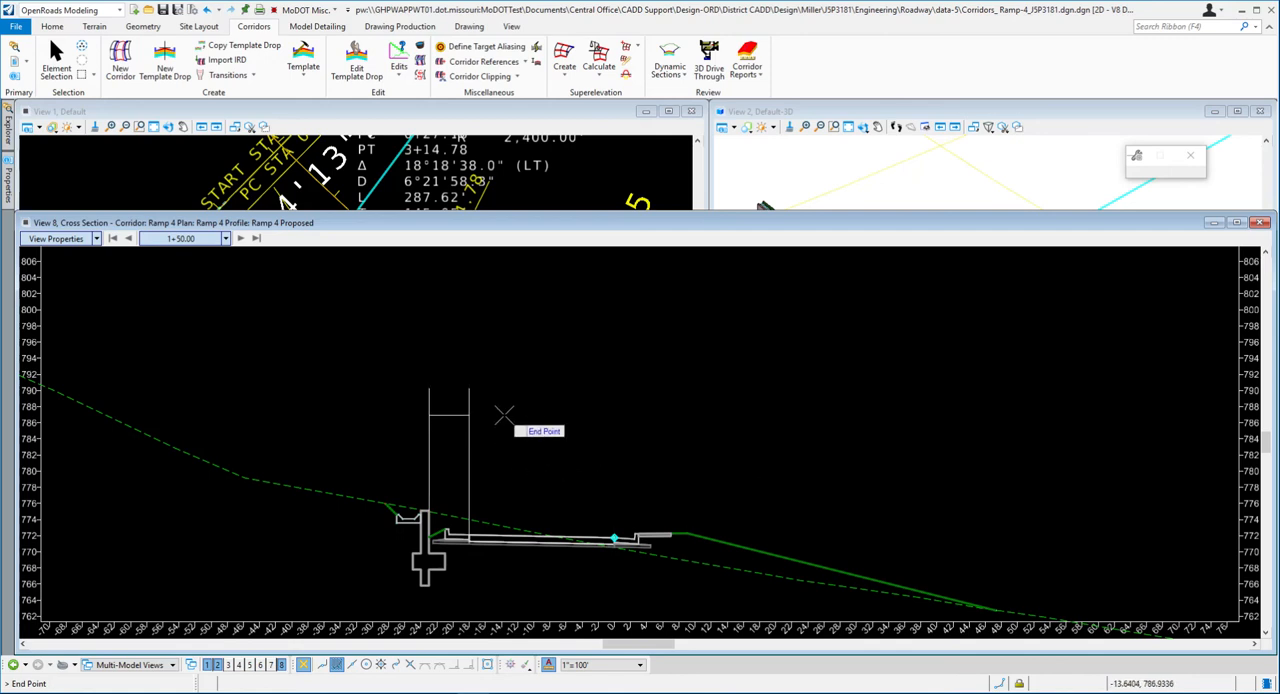
{"action": "left_click", "coordinate": [567, 430]}
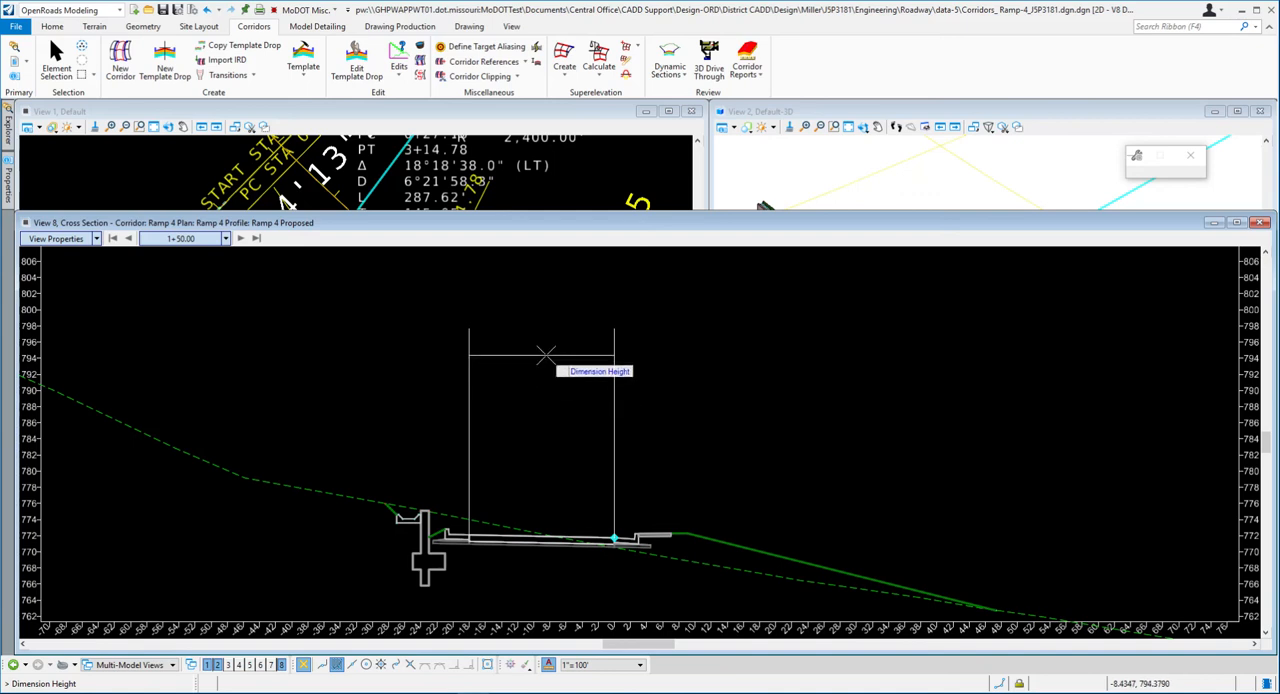
{"action": "left_click", "coordinate": [545, 355]}
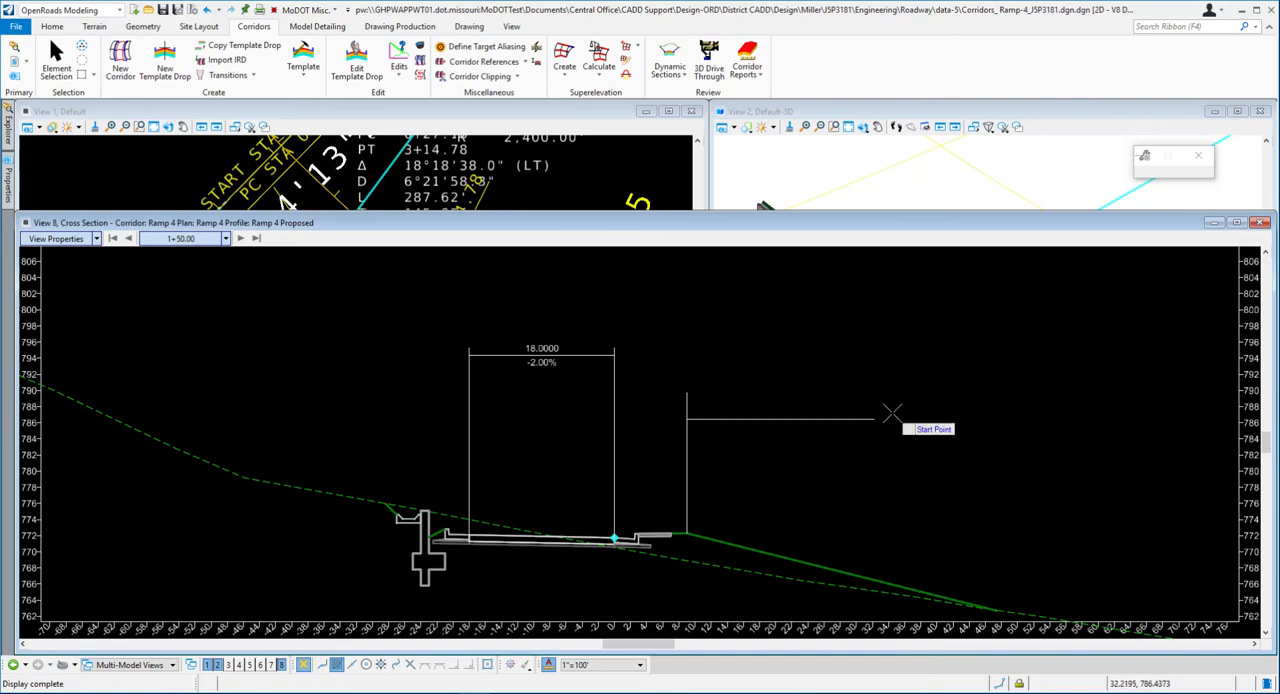
{"action": "right_click", "coordinate": [852, 372]}
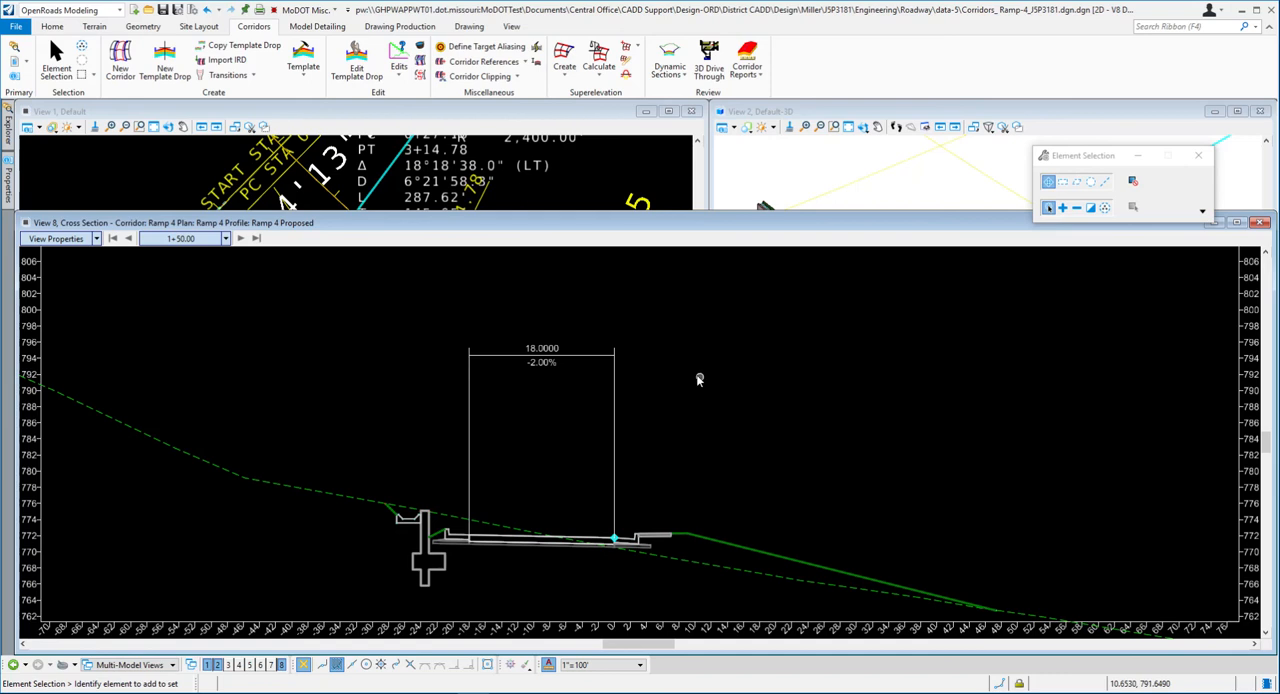
- Advance the cross section view to station 1+75.00 and examine the temporary dimension there
{"action": "left_click", "coordinate": [242, 239]}
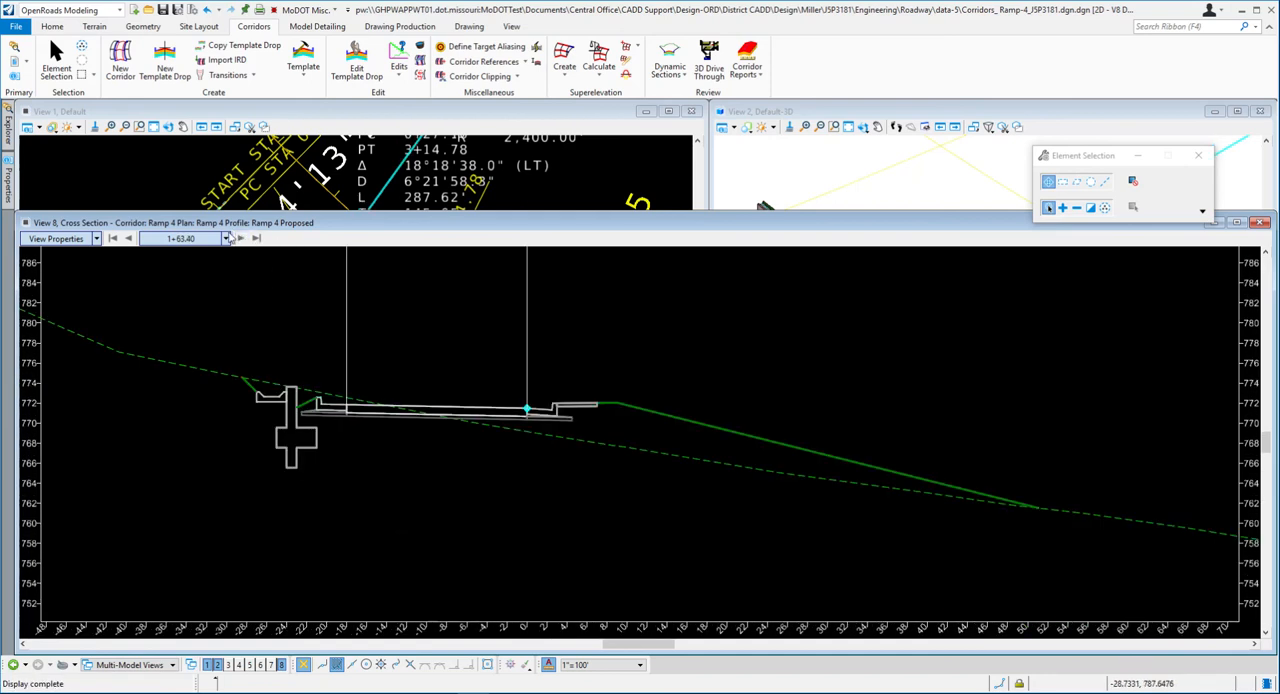
{"action": "left_click", "coordinate": [241, 239]}
{"action": "scroll", "coordinate": [532, 440], "scroll_direction": "down", "scroll_amount": 5}
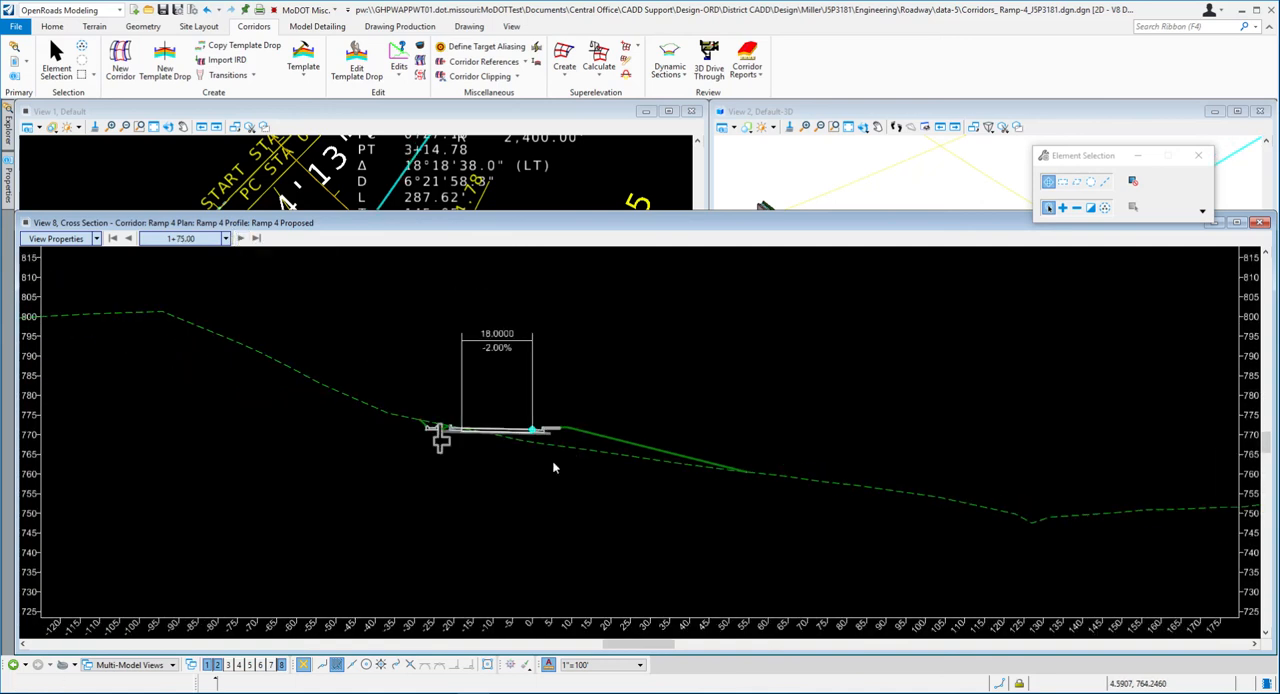
{"action": "scroll", "coordinate": [440, 390], "scroll_direction": "up", "scroll_amount": 5}
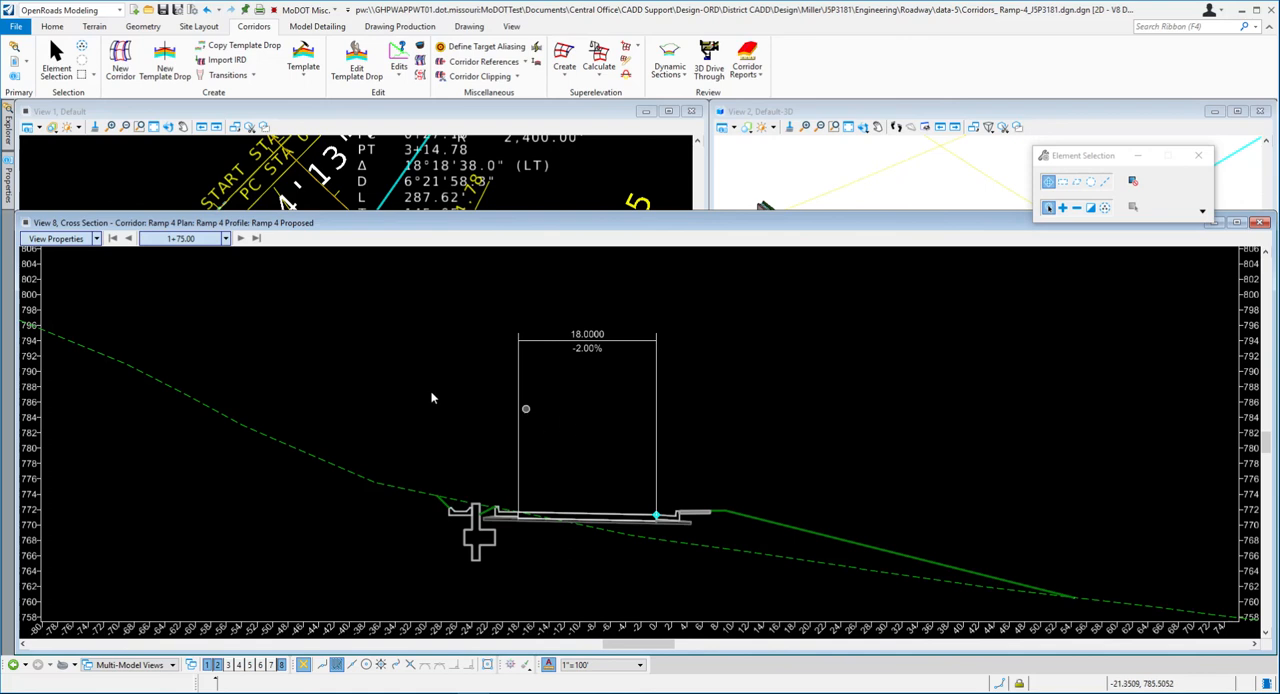
- Set the cross section view to Center on Current Offsets and advance it to station 2+00.00
{"action": "left_click", "coordinate": [97, 238]}
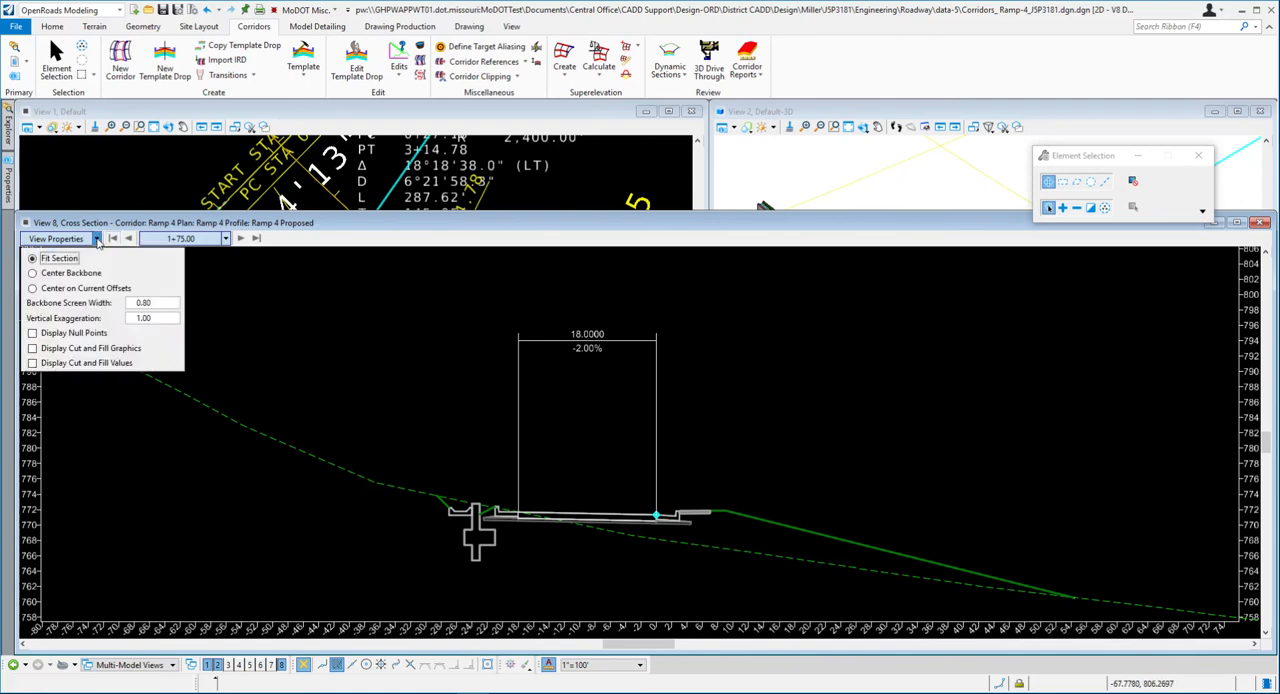
{"action": "left_click", "coordinate": [33, 288]}
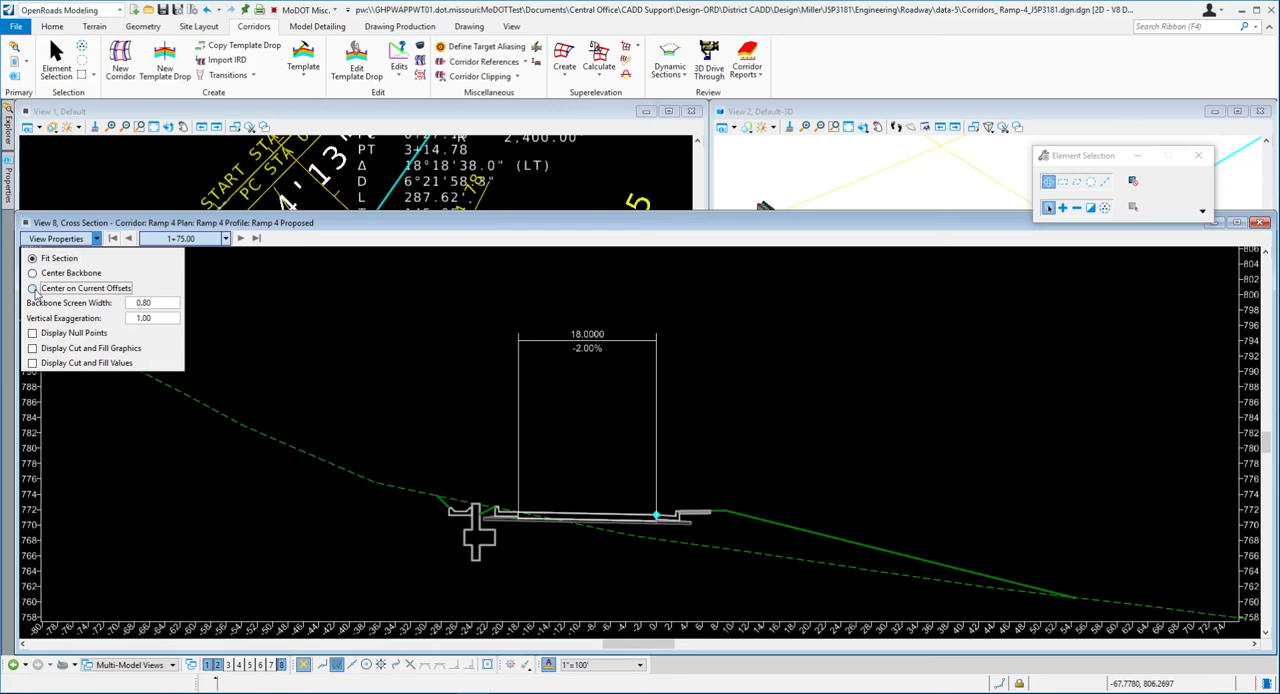
{"action": "left_click", "coordinate": [241, 239]}
{"action": "left_click", "coordinate": [241, 239]}
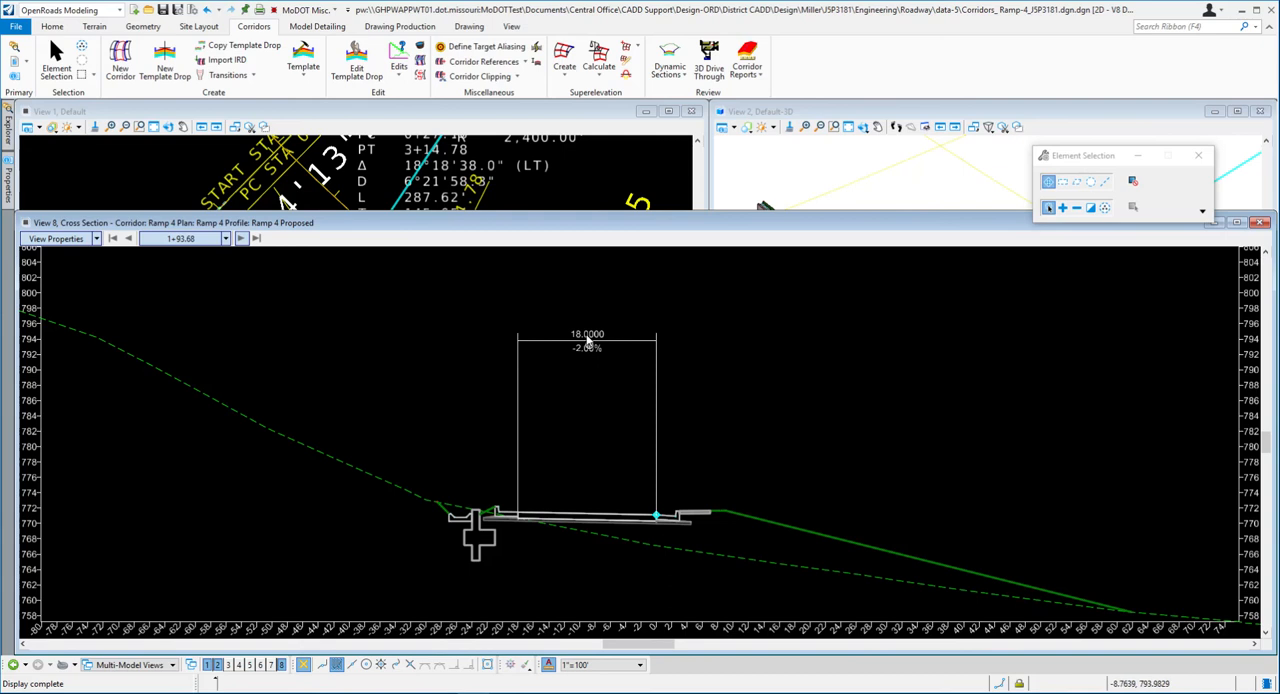
{"action": "left_click", "coordinate": [241, 239]}
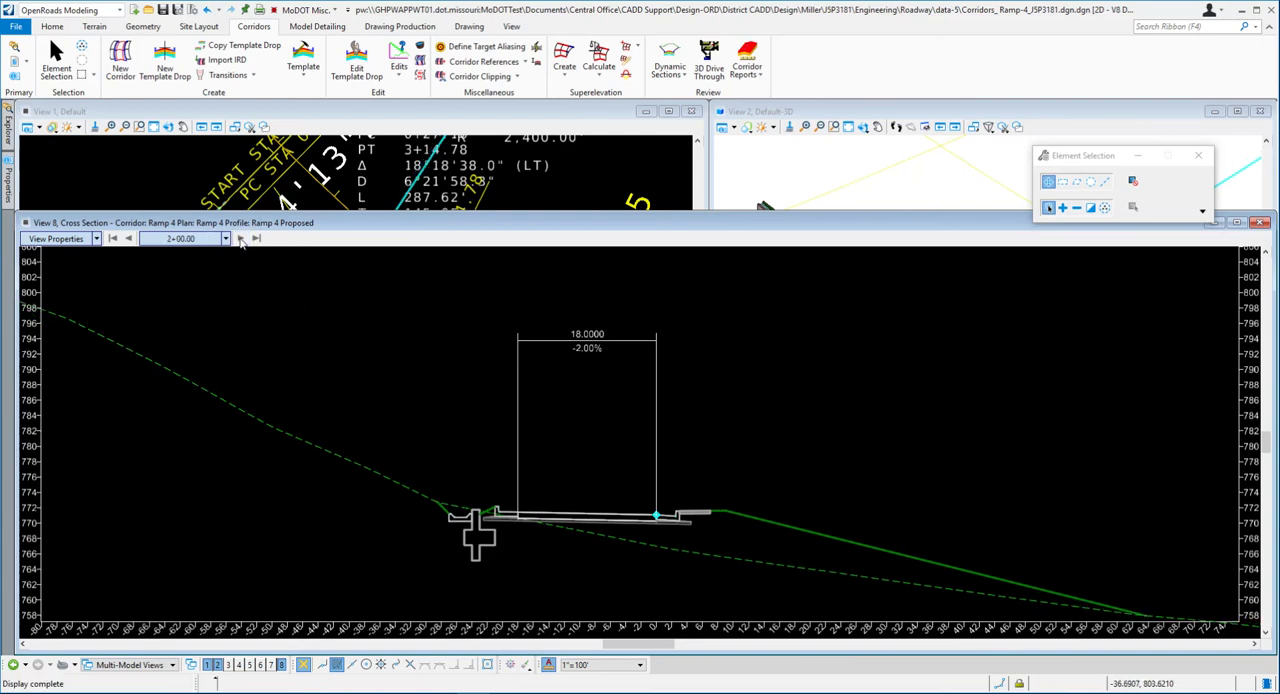
{"action": "left_click", "coordinate": [97, 239]}
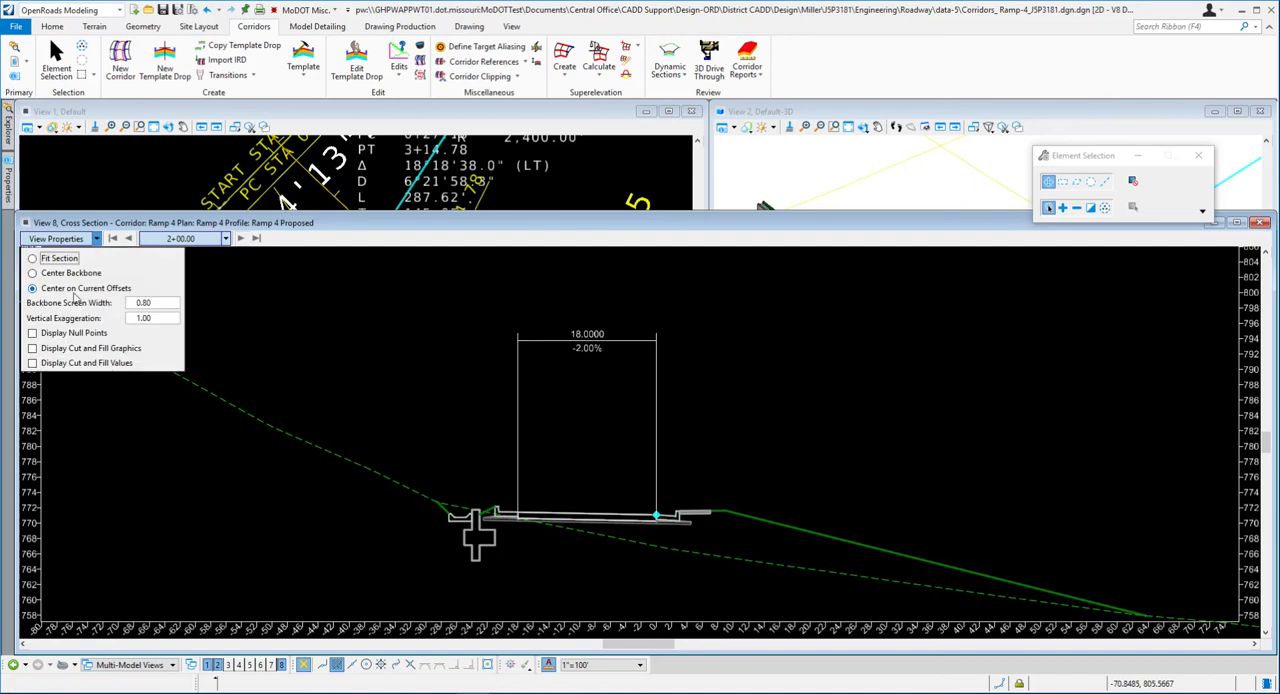
{"action": "left_click", "coordinate": [97, 239]}
{"action": "left_click", "coordinate": [97, 239]}
{"action": "left_click", "coordinate": [257, 224]}
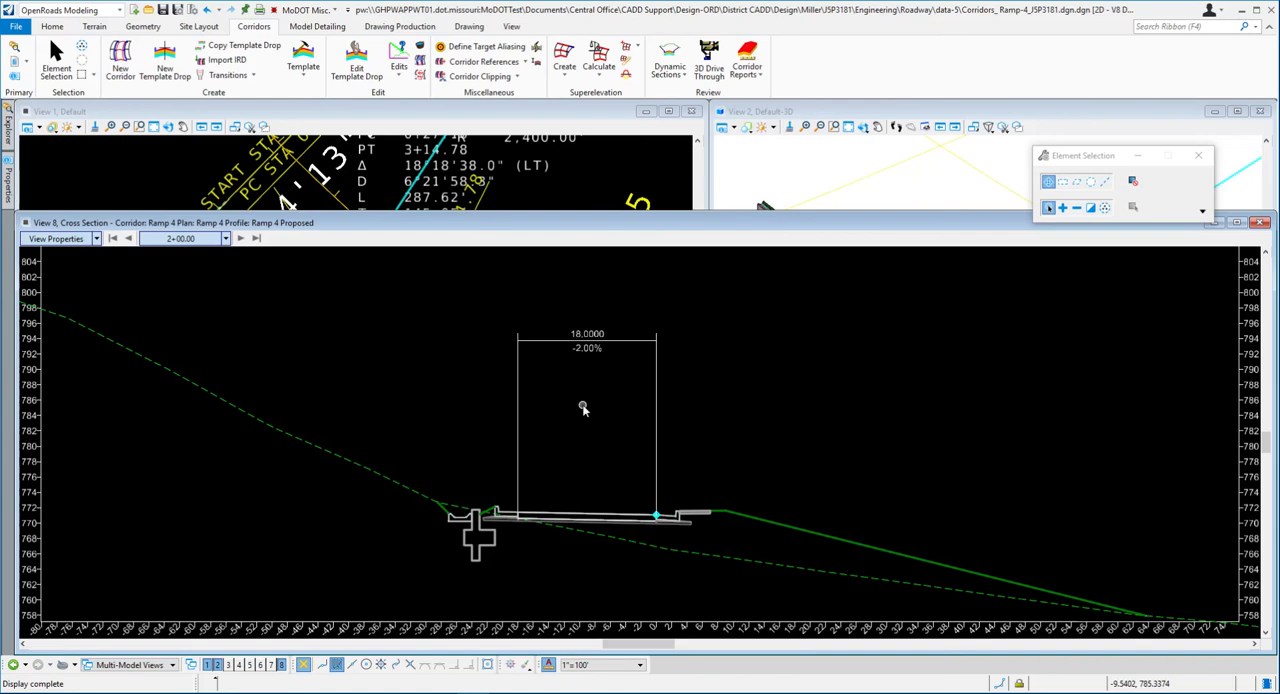
- Switch to the Word document and read steps 34 to 37 on horizontal temporary dimensions and the notes below the figure
{"action": "key", "text": "alt+Tab"}
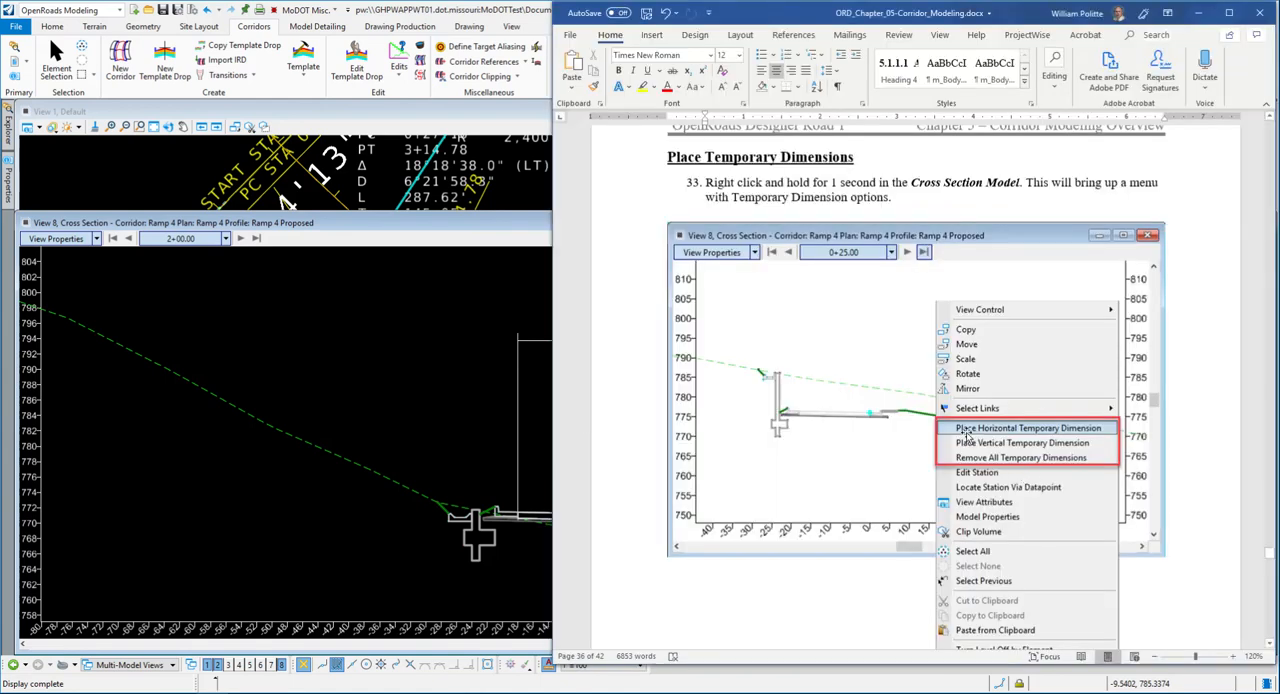
{"action": "scroll", "coordinate": [944, 428], "scroll_direction": "down", "scroll_amount": 3}
{"action": "scroll", "coordinate": [944, 428], "scroll_direction": "down", "scroll_amount": 3}
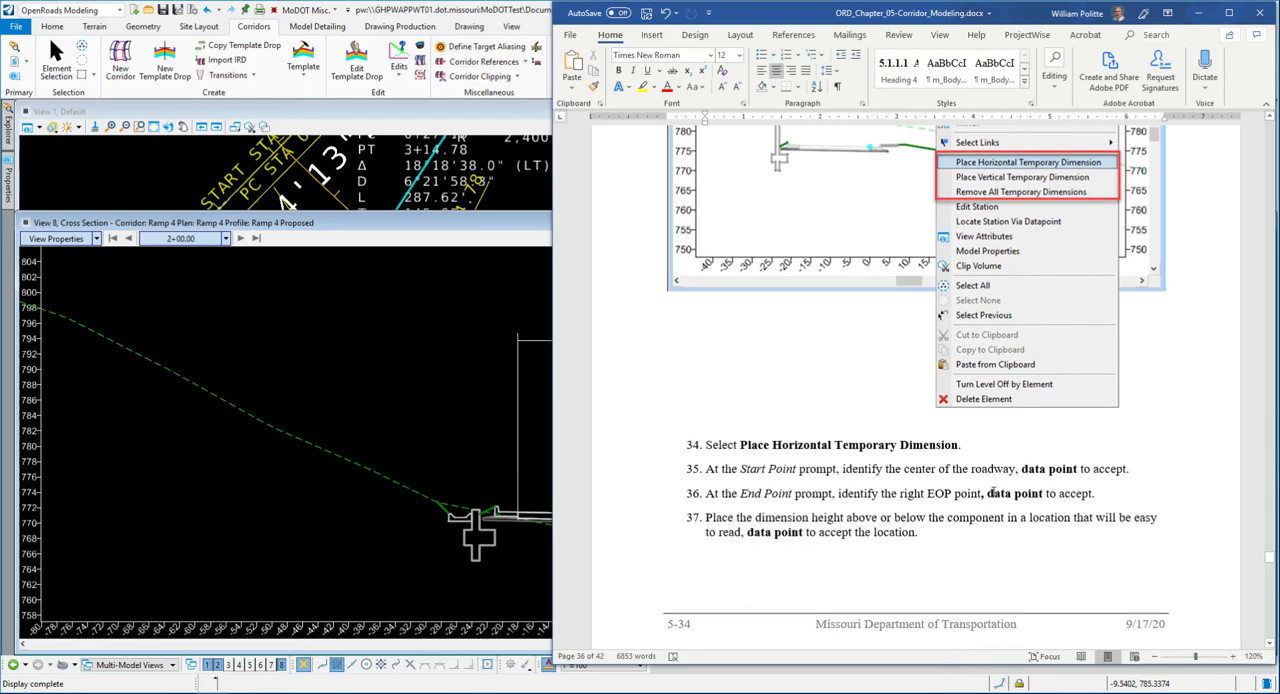
{"action": "scroll", "coordinate": [993, 492], "scroll_direction": "down", "scroll_amount": 1}
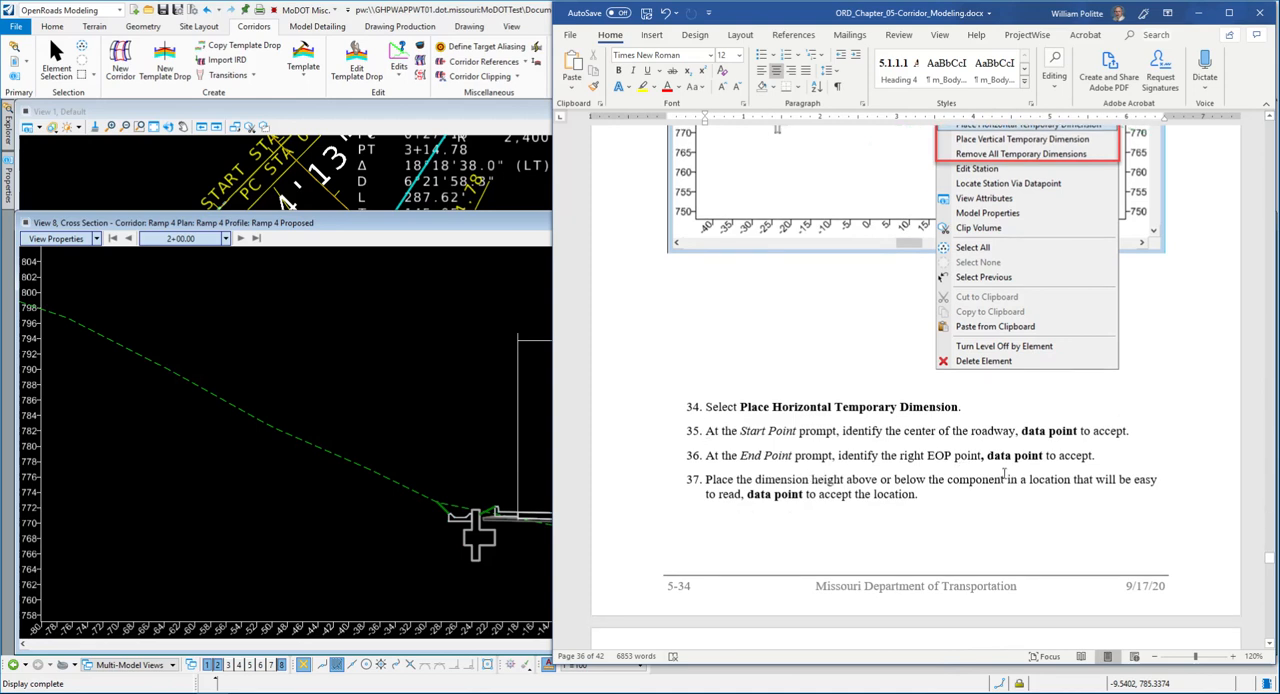
{"action": "scroll", "coordinate": [750, 460], "scroll_direction": "down", "scroll_amount": 2}
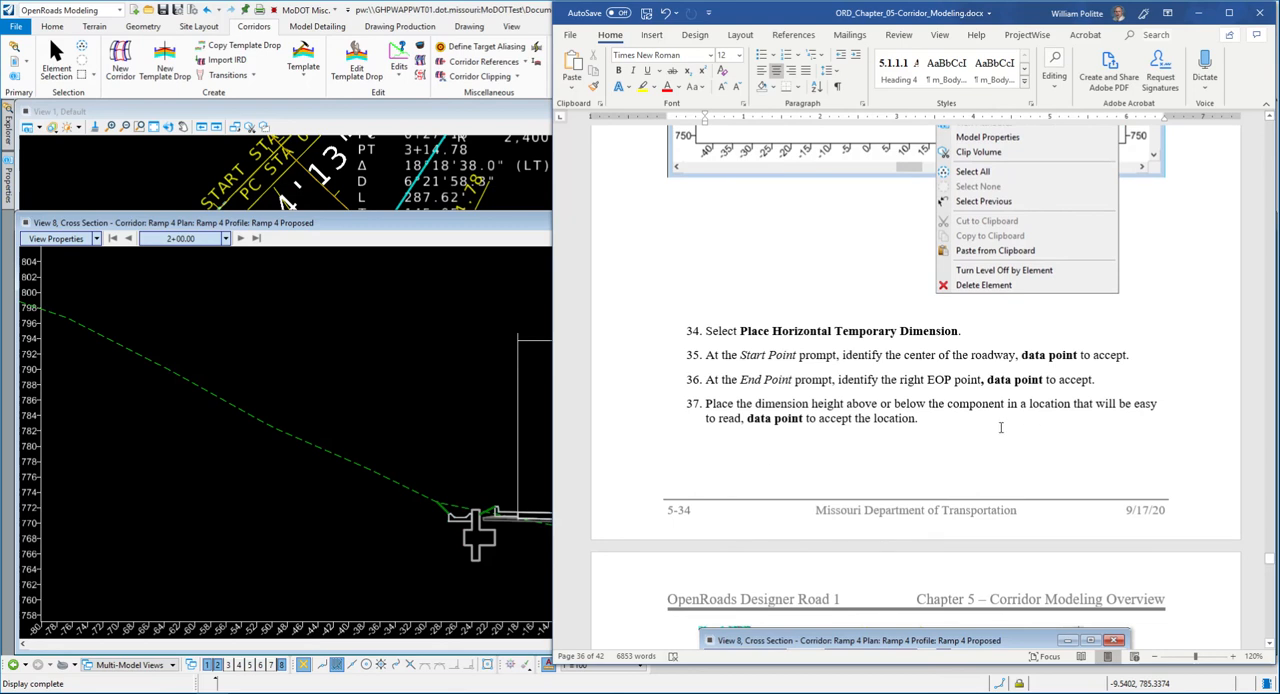
{"action": "scroll", "coordinate": [811, 424], "scroll_direction": "down", "scroll_amount": 9}
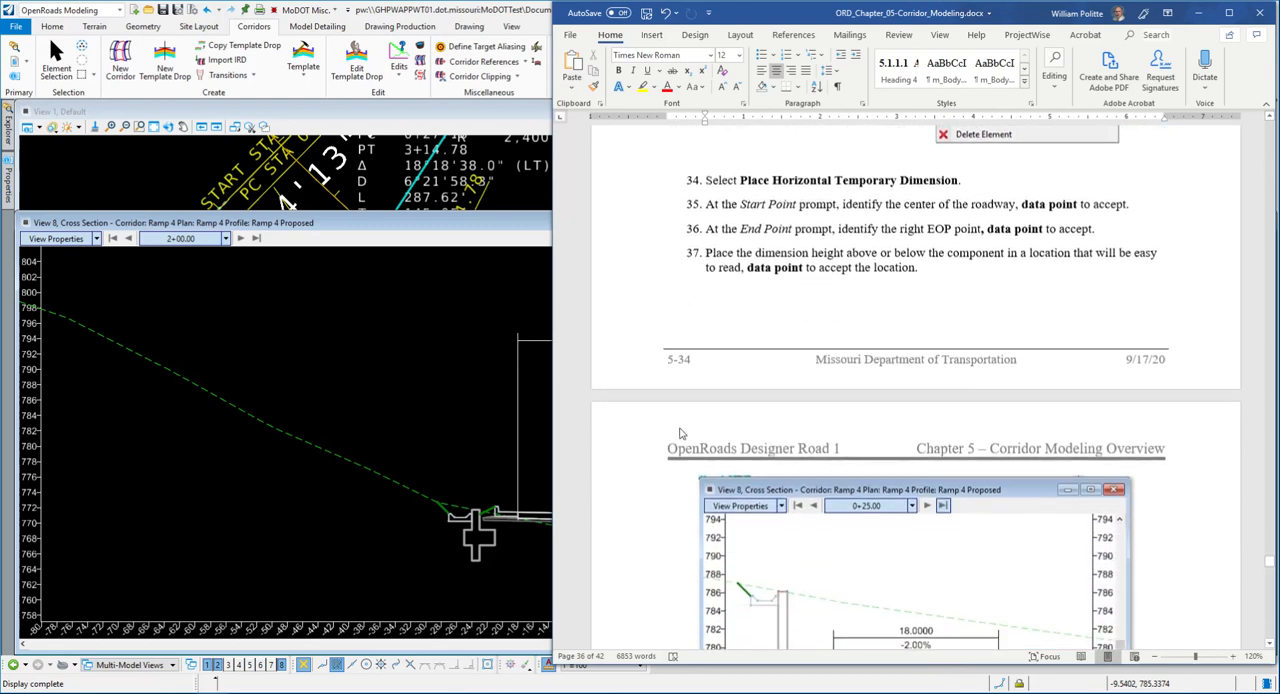
{"action": "scroll", "coordinate": [665, 421], "scroll_direction": "down", "scroll_amount": 2}
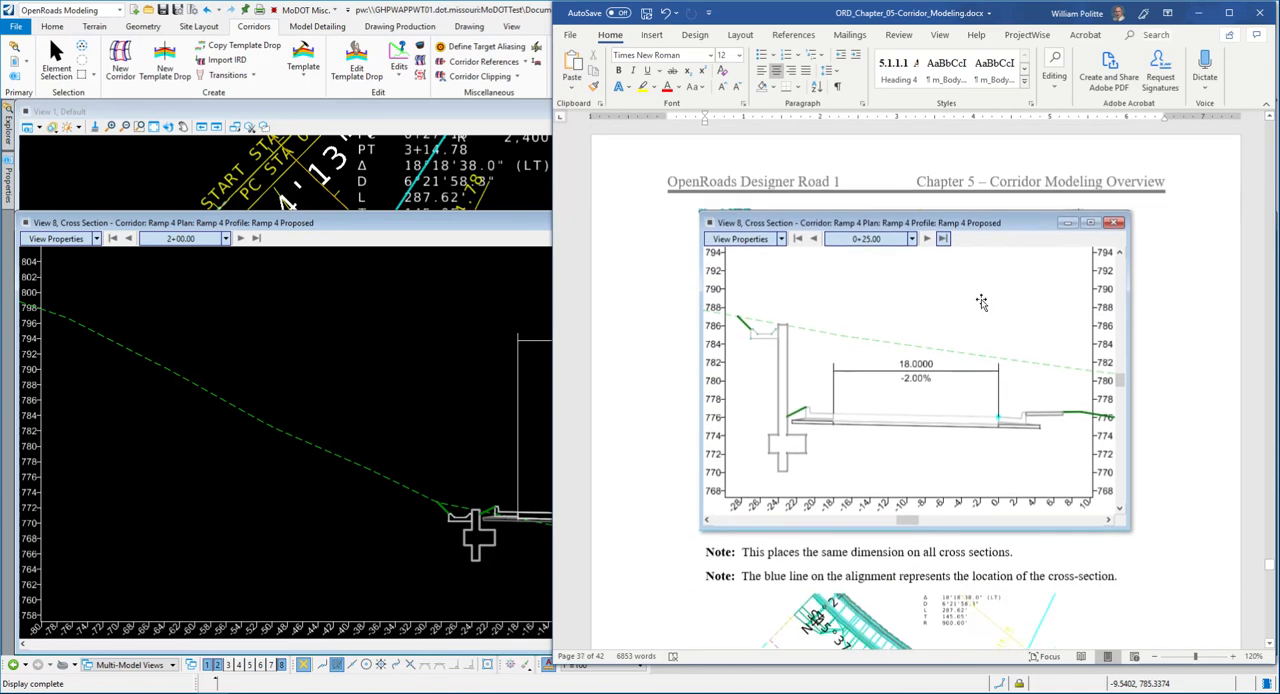
{"action": "scroll", "coordinate": [651, 457], "scroll_direction": "down", "scroll_amount": 3}
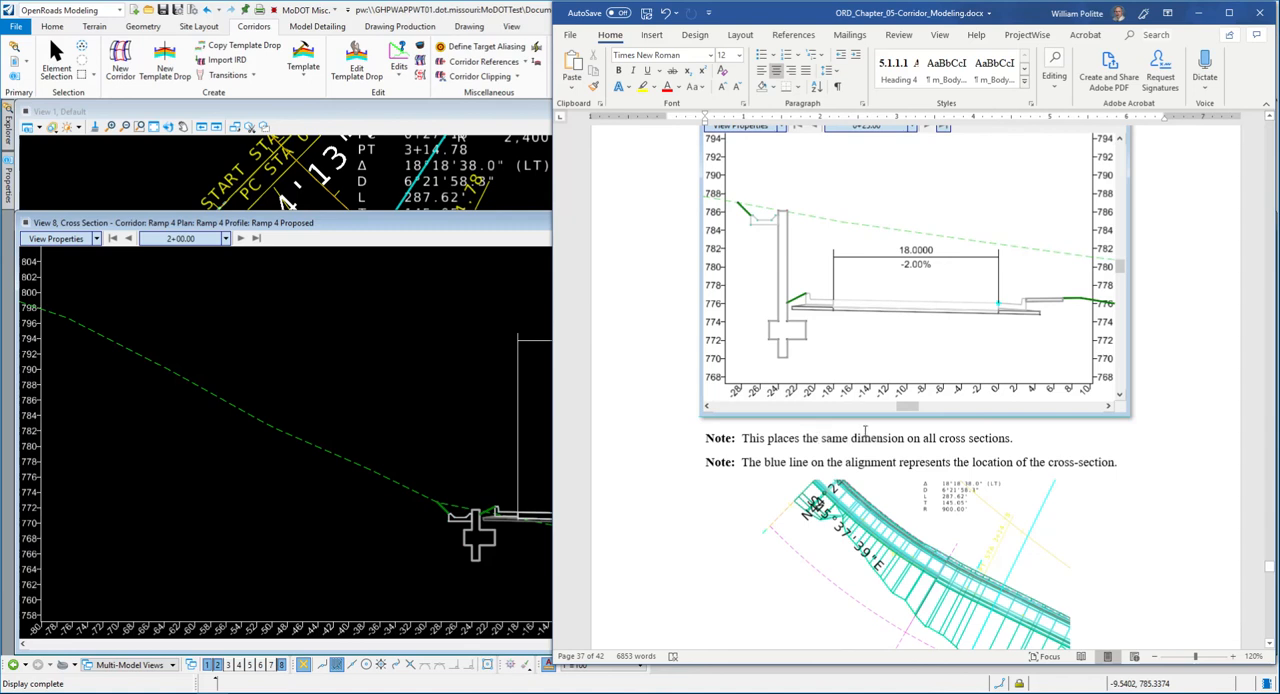
- Read the manual's cross-section location note with its figure and steps 38 and 39
{"action": "scroll", "coordinate": [692, 421], "scroll_direction": "down", "scroll_amount": 2}
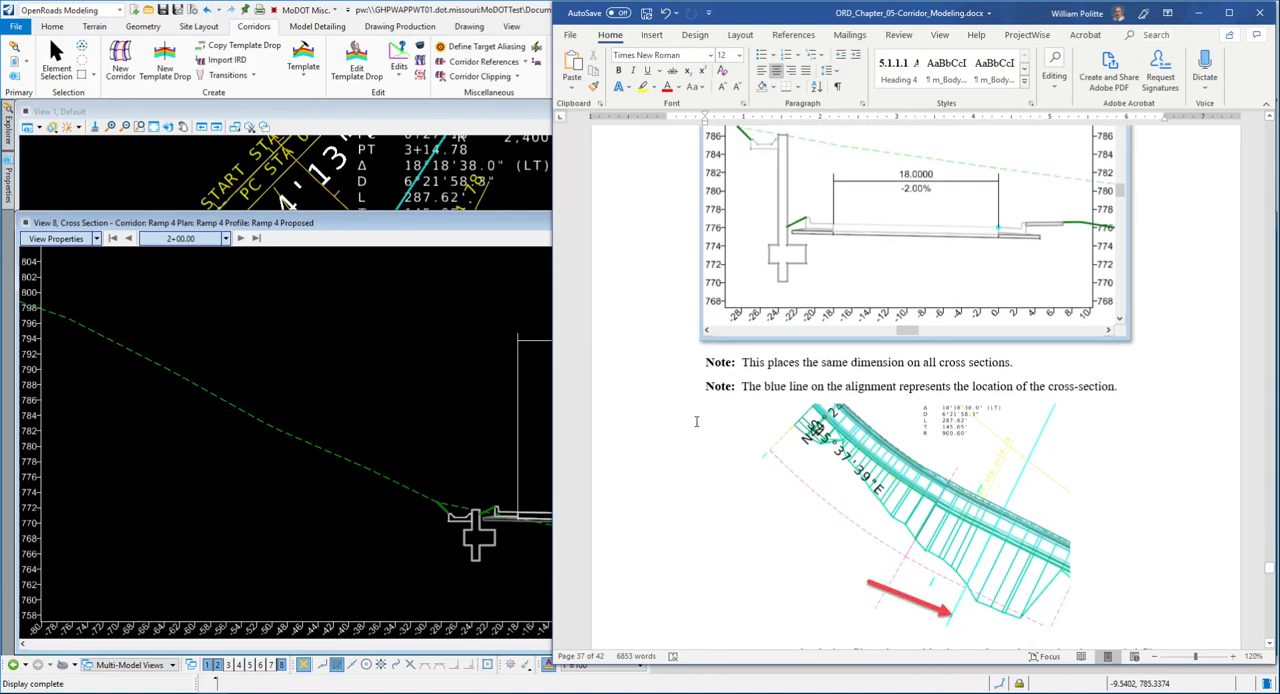
{"action": "scroll", "coordinate": [805, 422], "scroll_direction": "down", "scroll_amount": 4}
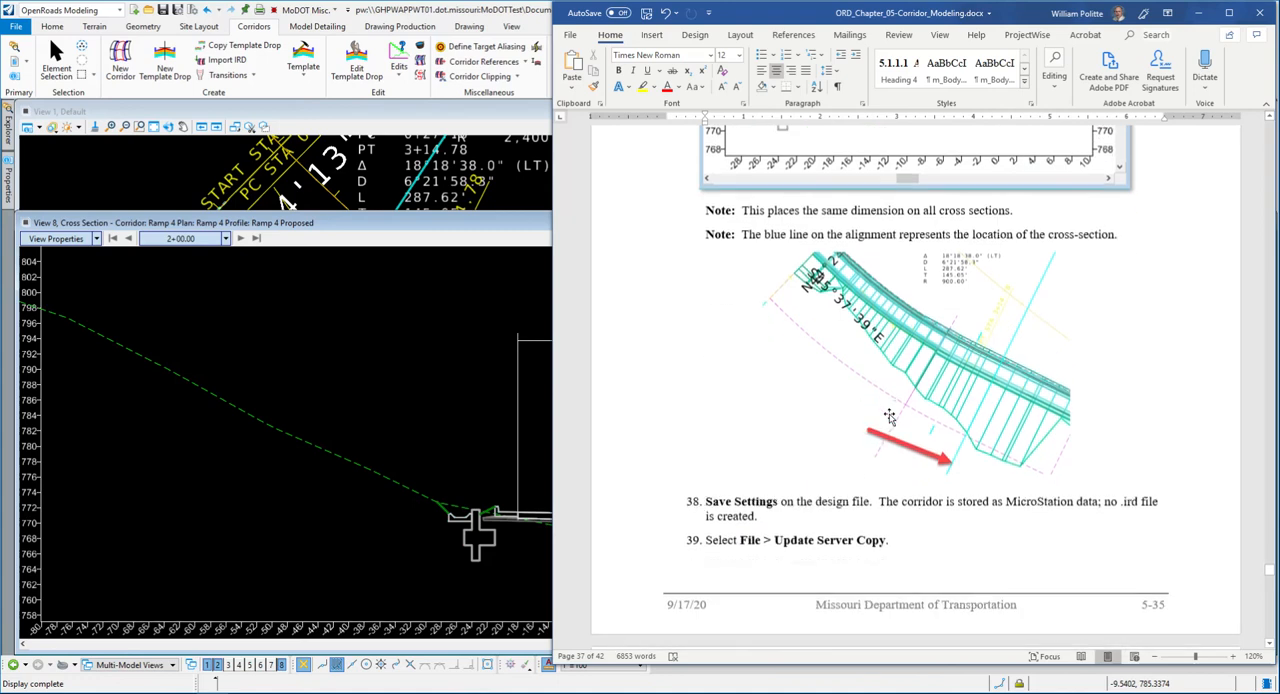
{"action": "scroll", "coordinate": [750, 440], "scroll_direction": "up", "scroll_amount": 1}
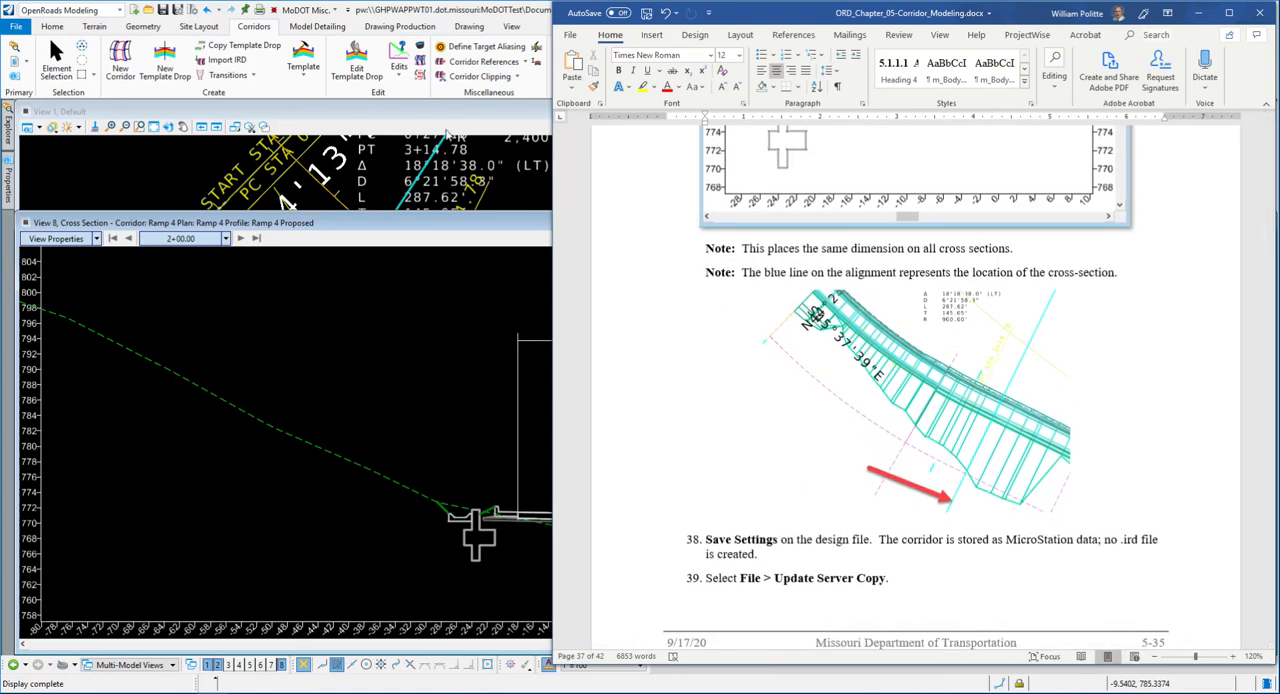
- Switch to OpenRoads Designer, return the cross section view to station 1+25.00 and shorten its window to uncover the plan and 3D views
{"action": "left_click", "coordinate": [436, 222]}
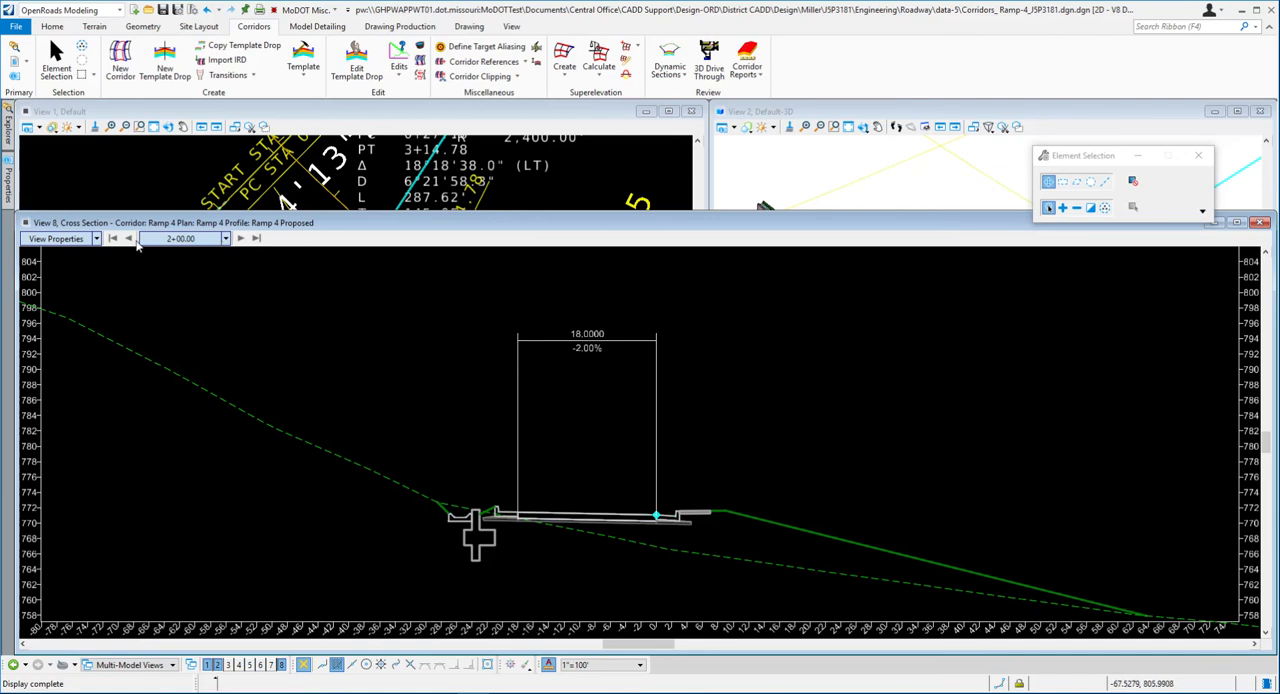
{"action": "left_click", "coordinate": [129, 239]}
{"action": "left_click", "coordinate": [129, 239]}
{"action": "left_click", "coordinate": [129, 239]}
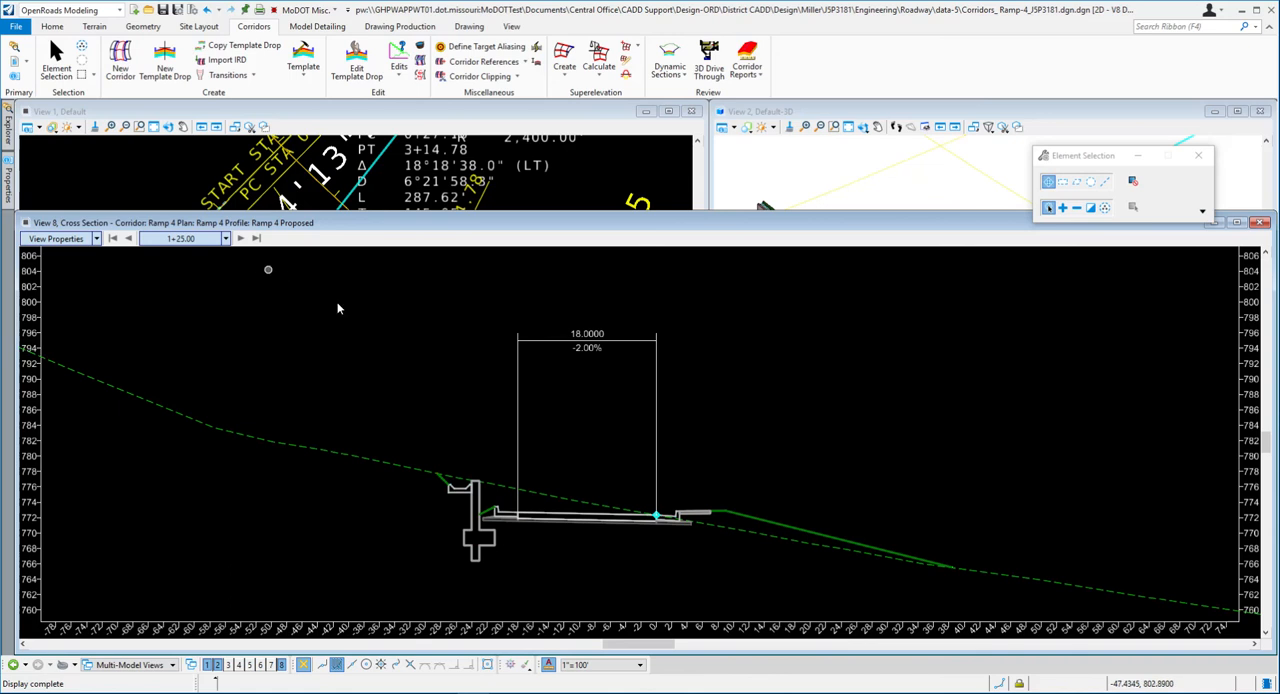
{"action": "left_click_drag", "start_coordinate": [527, 215], "coordinate": [527, 309]}
- Use Locate Station Via Datapoint to set the cross section location in the plan view at about station 4+75
{"action": "right_click", "coordinate": [445, 447]}
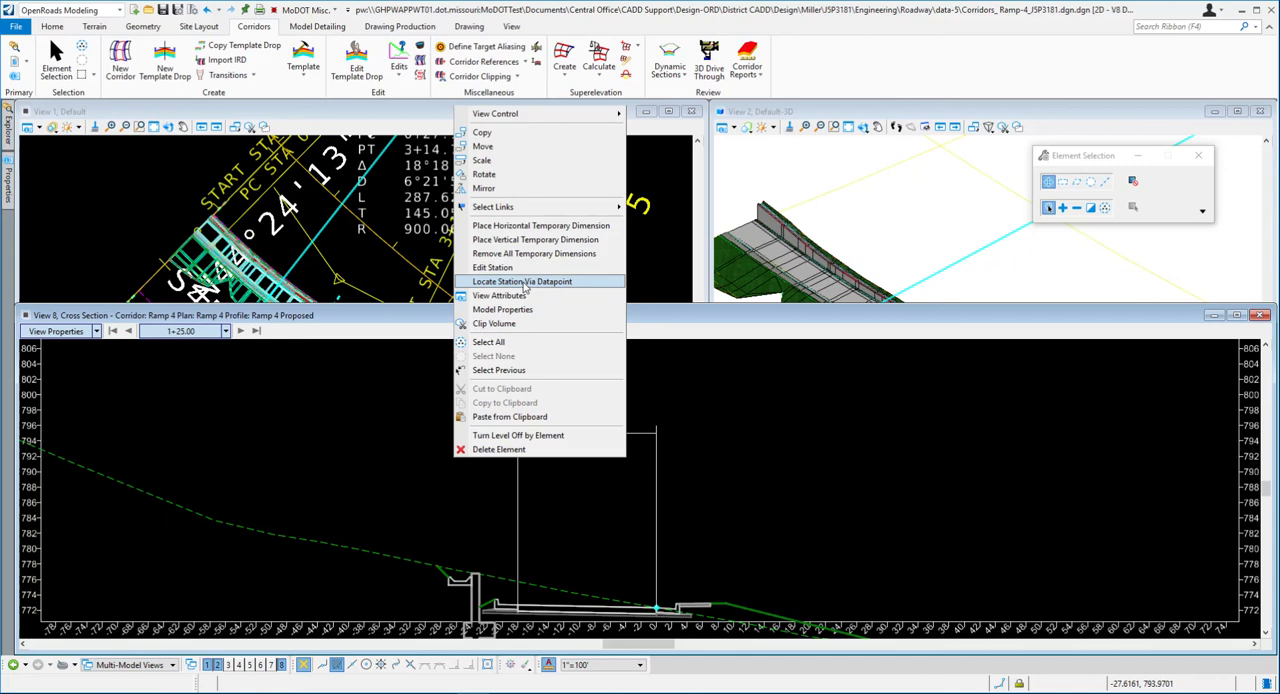
{"action": "left_click", "coordinate": [522, 281]}
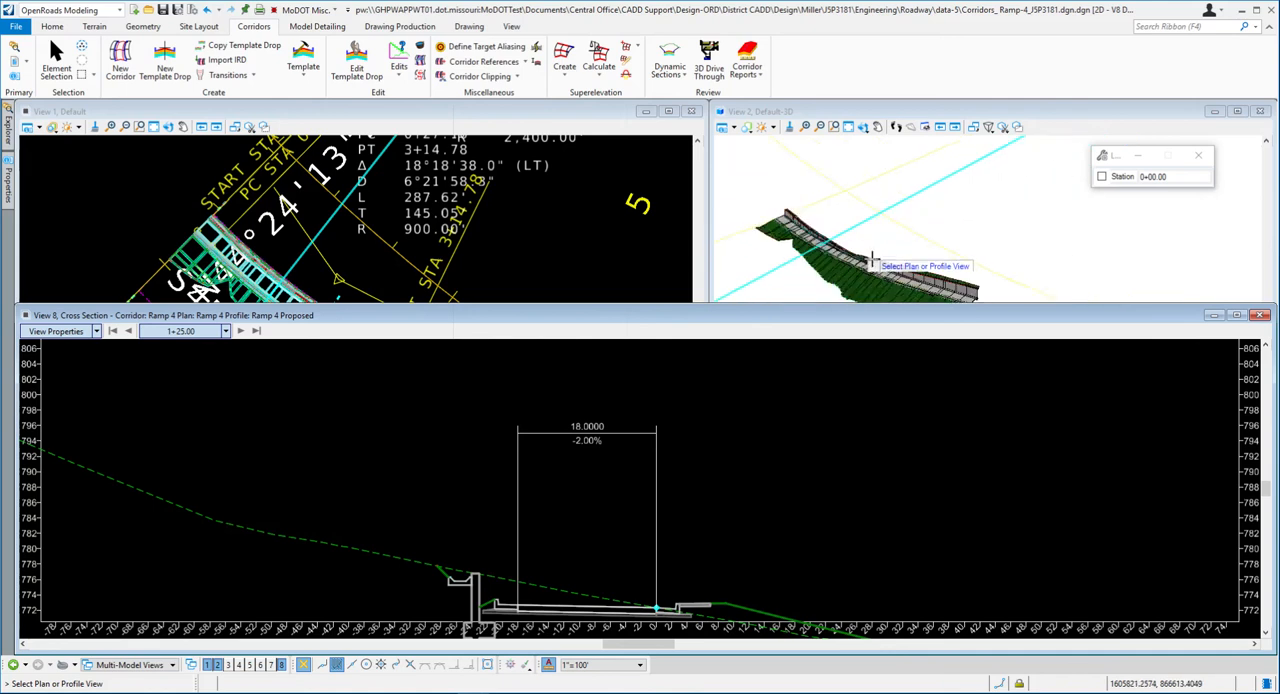
{"action": "scroll", "coordinate": [390, 200], "scroll_direction": "down", "scroll_amount": 3}
{"action": "scroll", "coordinate": [389, 195], "scroll_direction": "down", "scroll_amount": 2}
{"action": "scroll", "coordinate": [426, 244], "scroll_direction": "up", "scroll_amount": 2}
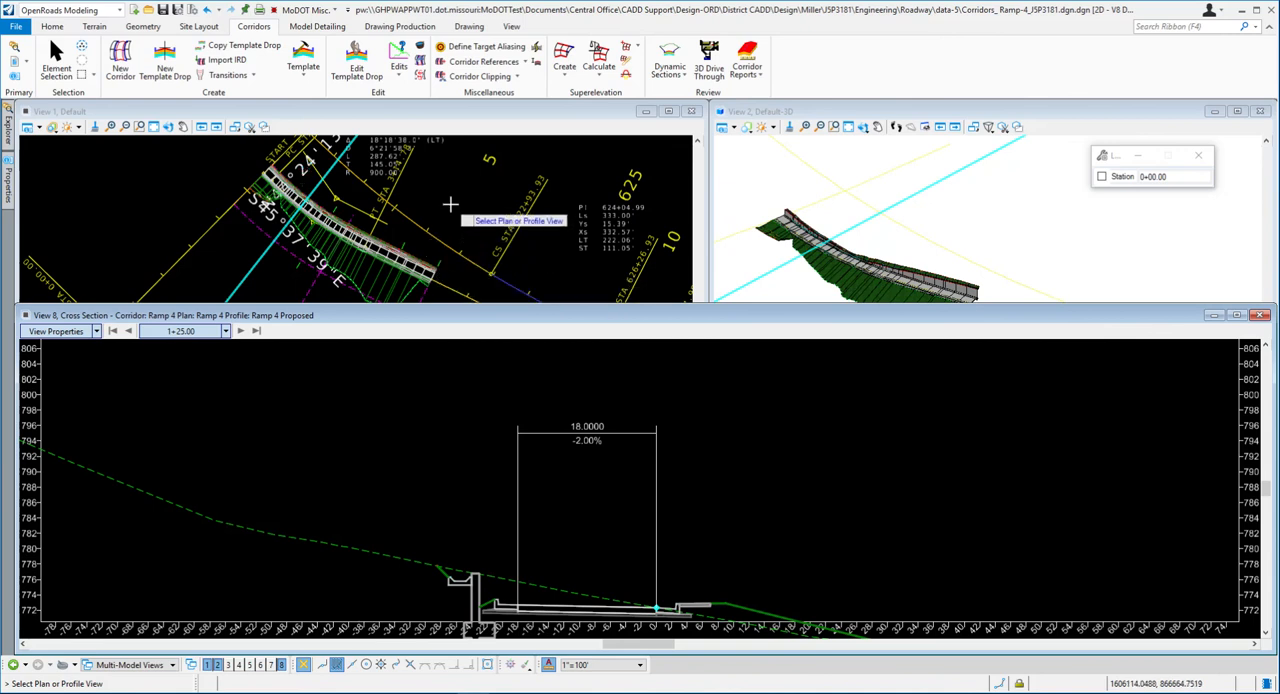
{"action": "left_click", "coordinate": [455, 206]}
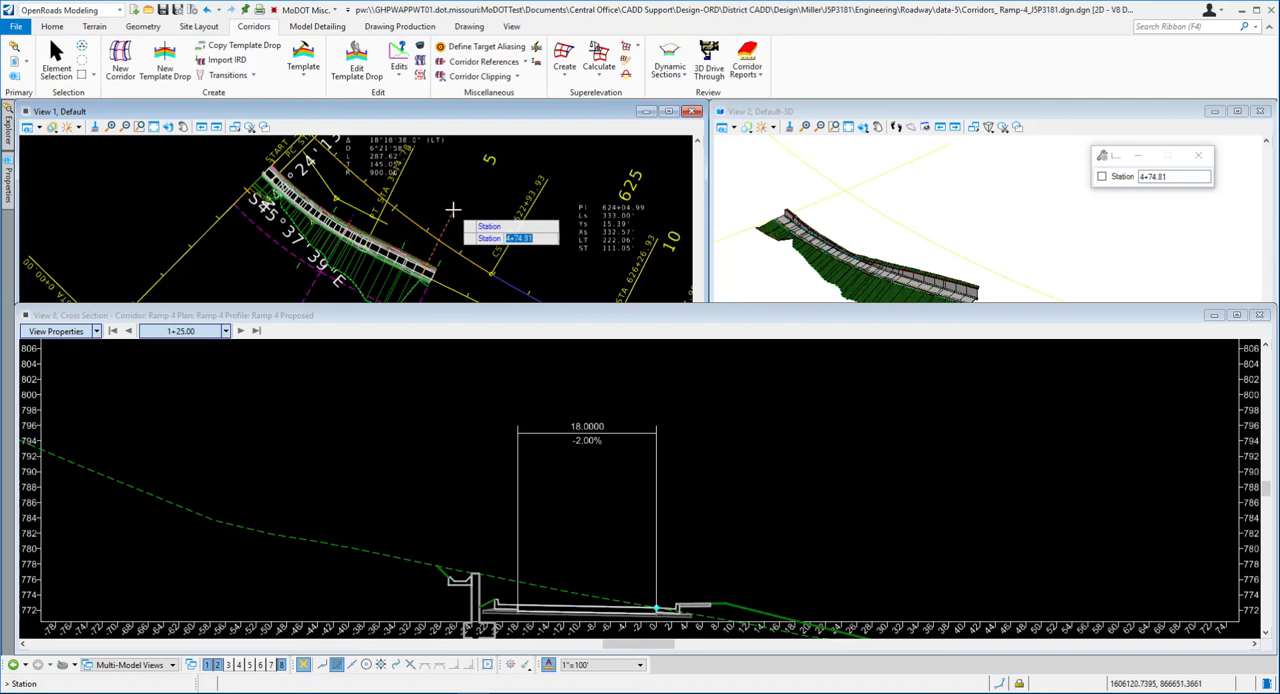
{"action": "left_click", "coordinate": [452, 210]}
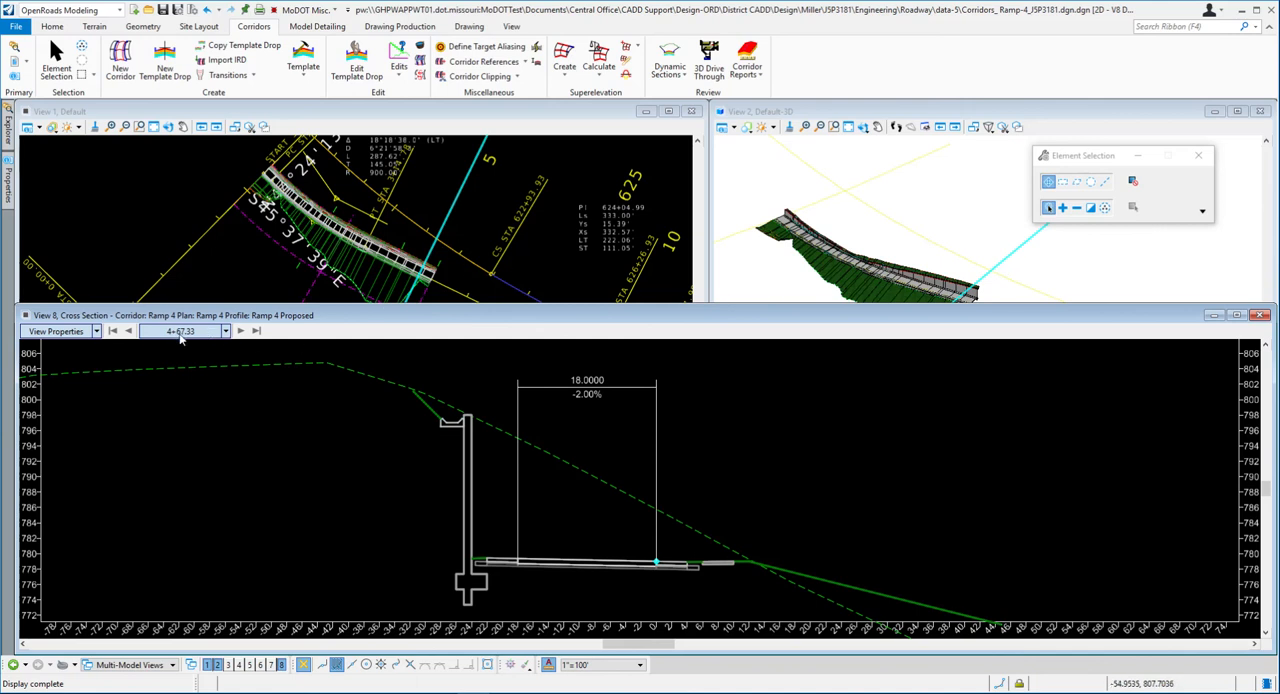
- Compare the cross sections at stations 4+67.33 and 4+50.00, examining where the slope behind the retaining wall meets existing ground
{"action": "left_click", "coordinate": [129, 331]}
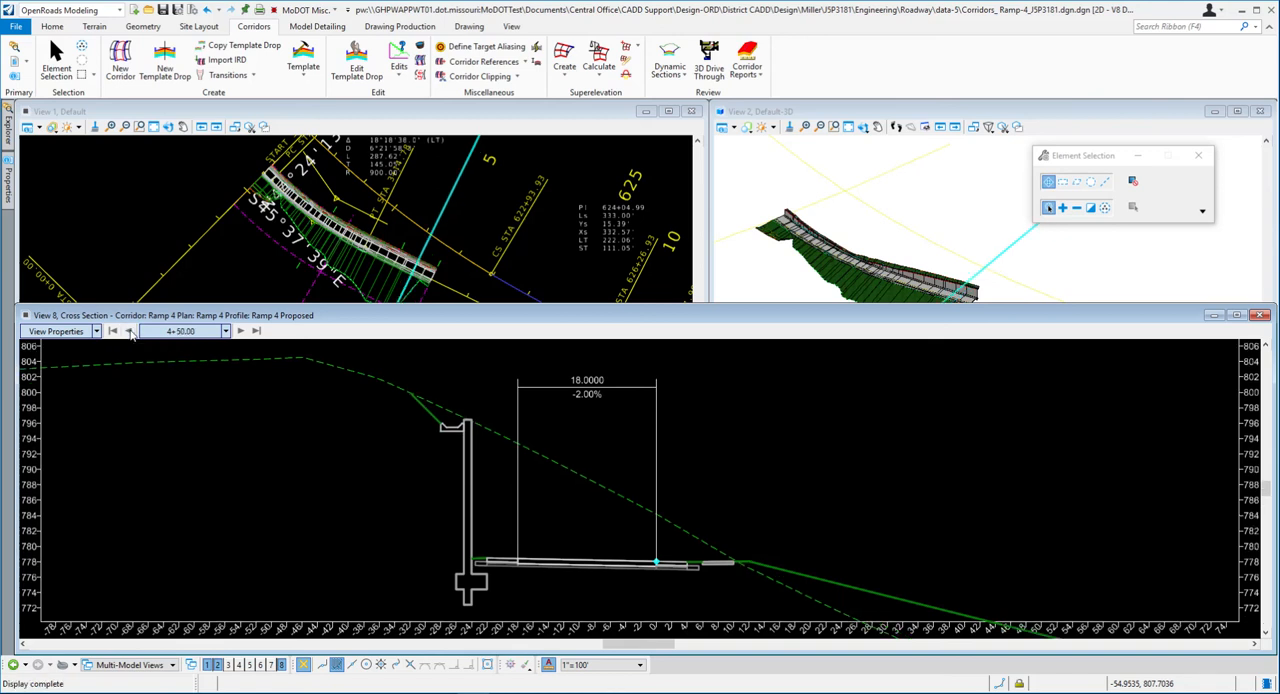
{"action": "left_click", "coordinate": [240, 331]}
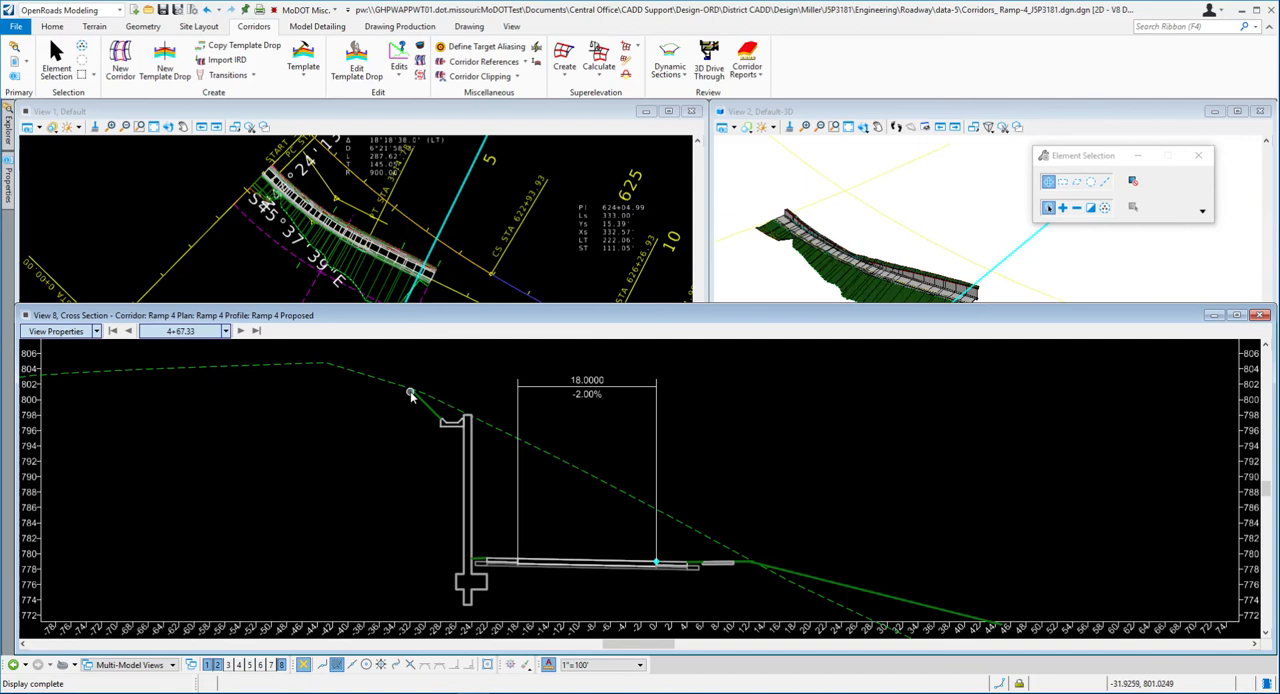
{"action": "scroll", "coordinate": [410, 395], "scroll_direction": "up", "scroll_amount": 6}
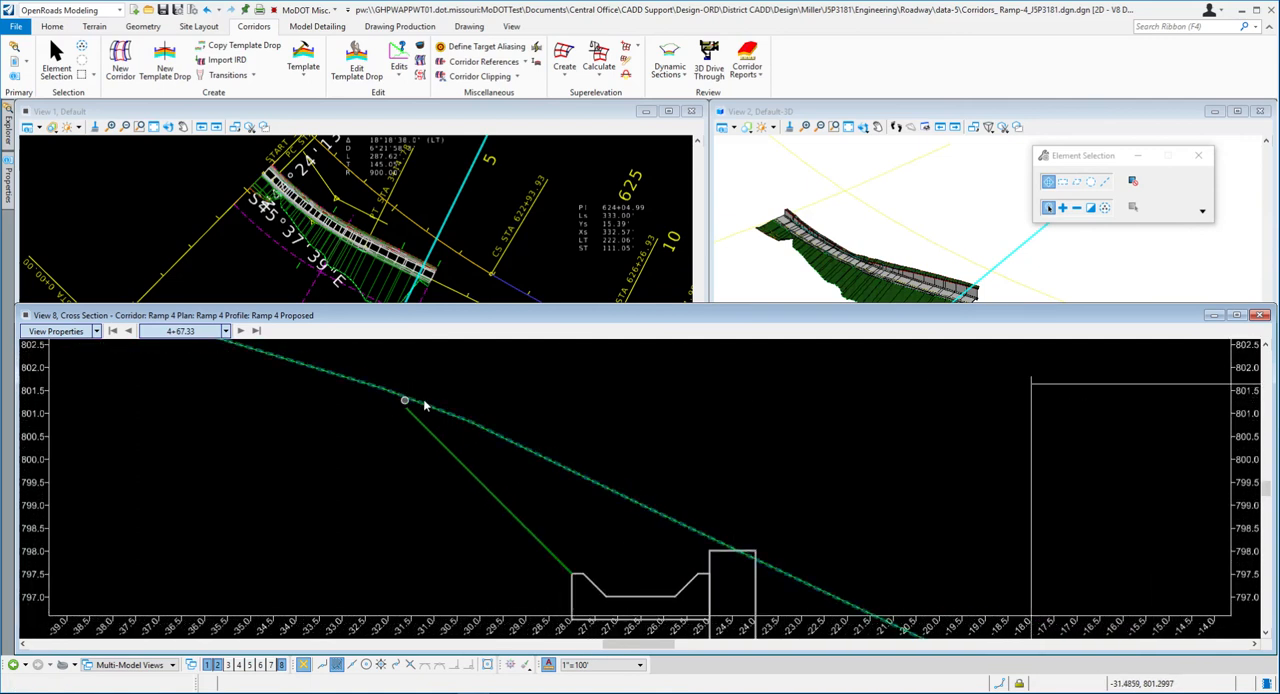
{"action": "scroll", "coordinate": [365, 412], "scroll_direction": "down", "scroll_amount": 1}
{"action": "scroll", "coordinate": [365, 412], "scroll_direction": "down", "scroll_amount": 4}
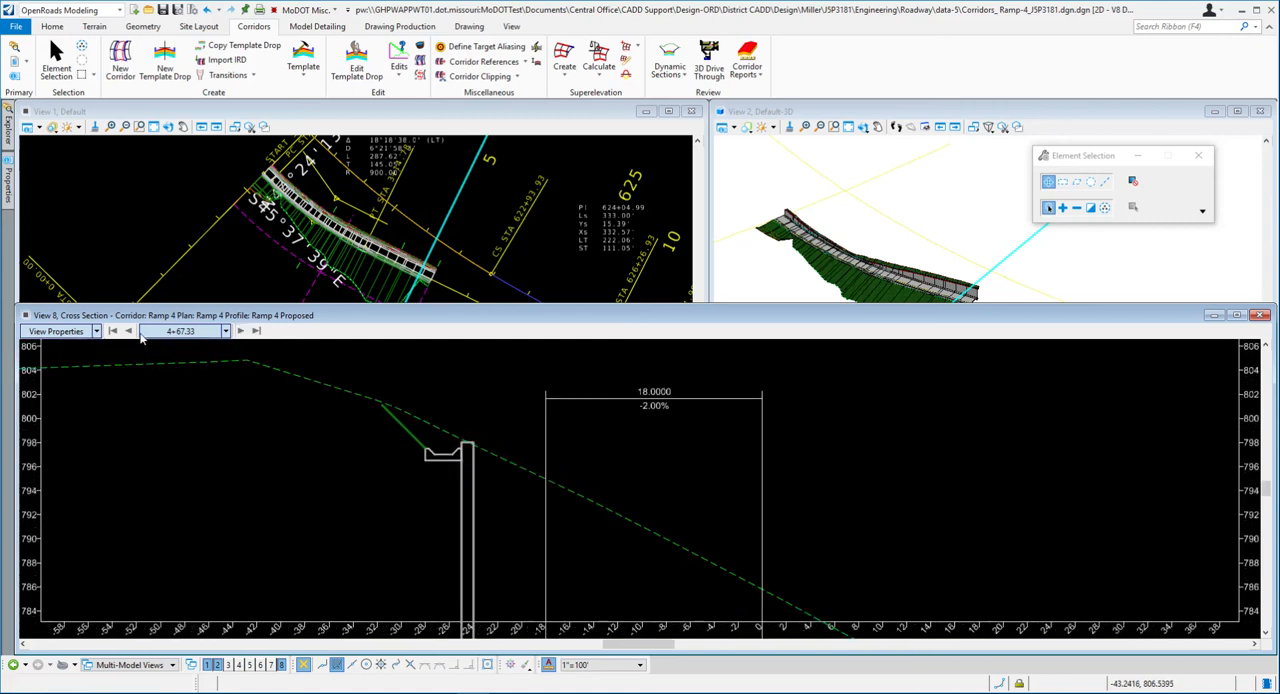
{"action": "left_click", "coordinate": [130, 333]}
{"action": "scroll", "coordinate": [443, 410], "scroll_direction": "down", "scroll_amount": 3}
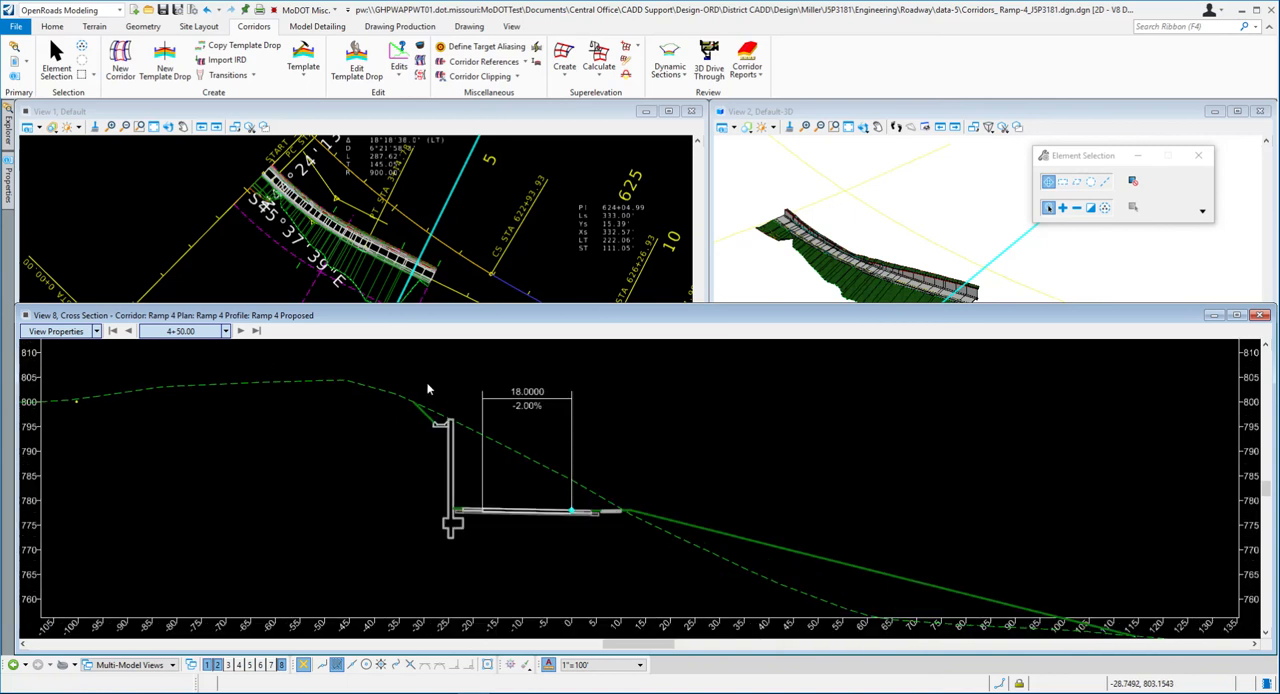
- Place a vertical temporary dimension from the top of the retaining wall to the pavement surface, with its line at about offset 17
{"action": "right_click", "coordinate": [731, 406]}
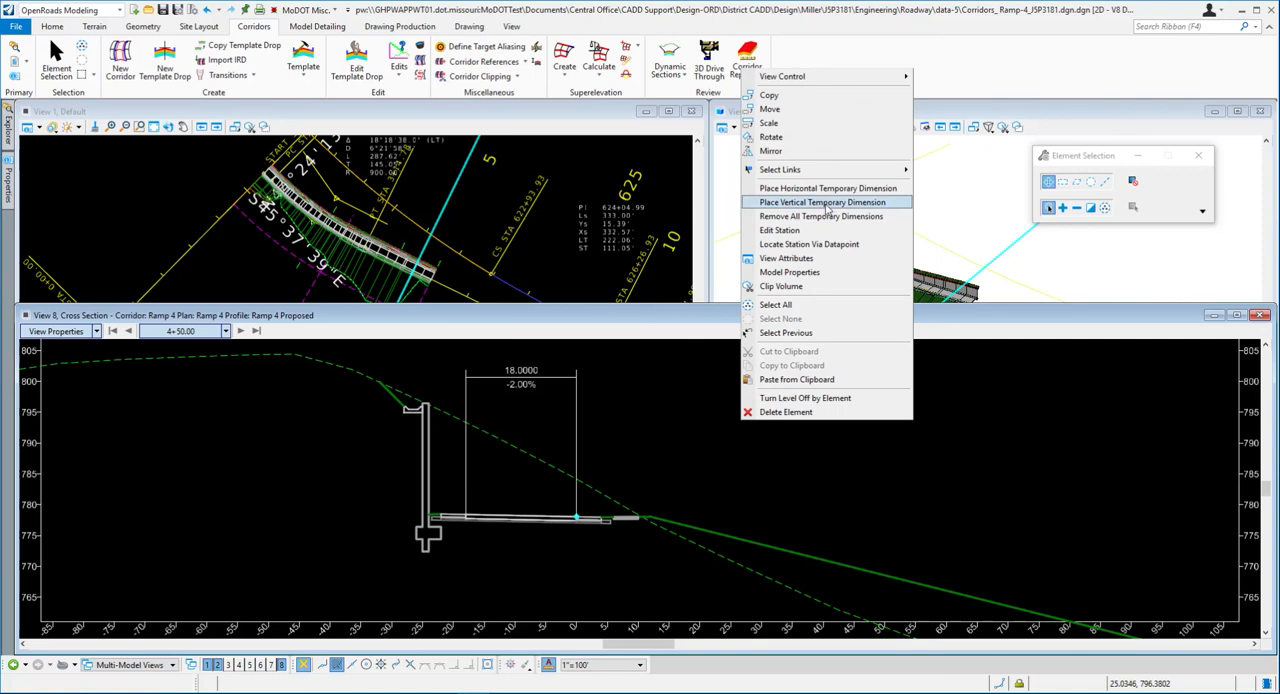
{"action": "left_click", "coordinate": [826, 203]}
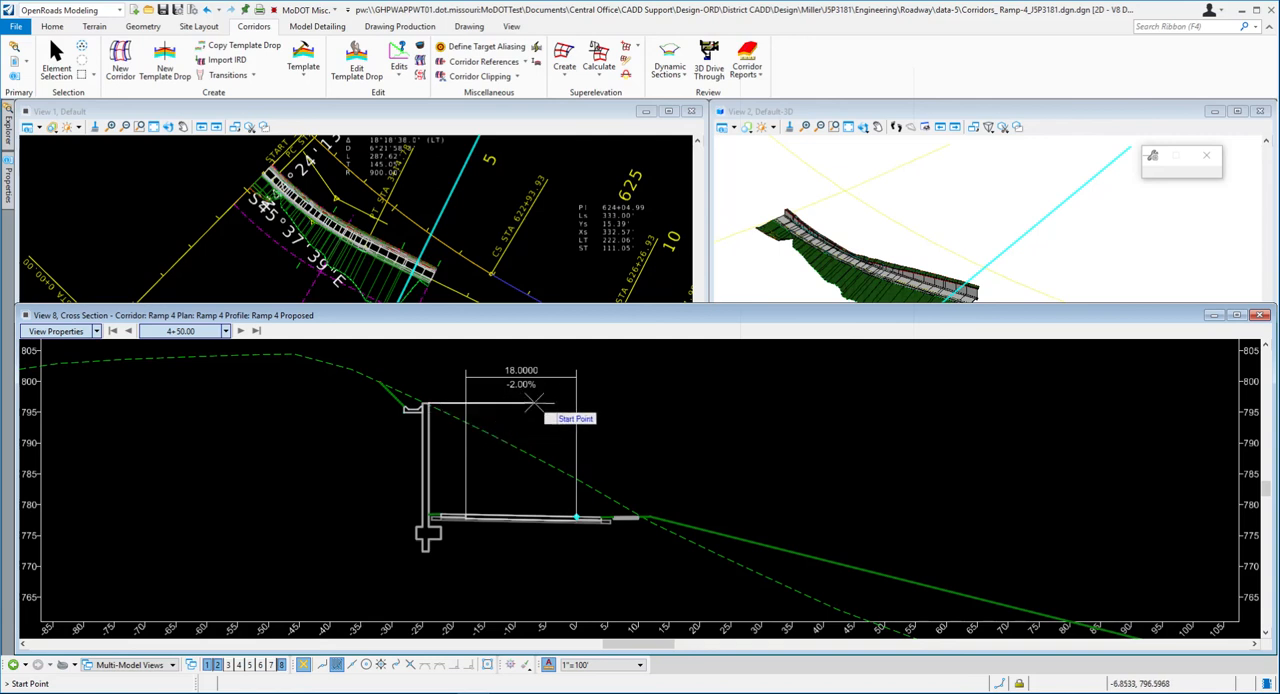
{"action": "left_click", "coordinate": [535, 403]}
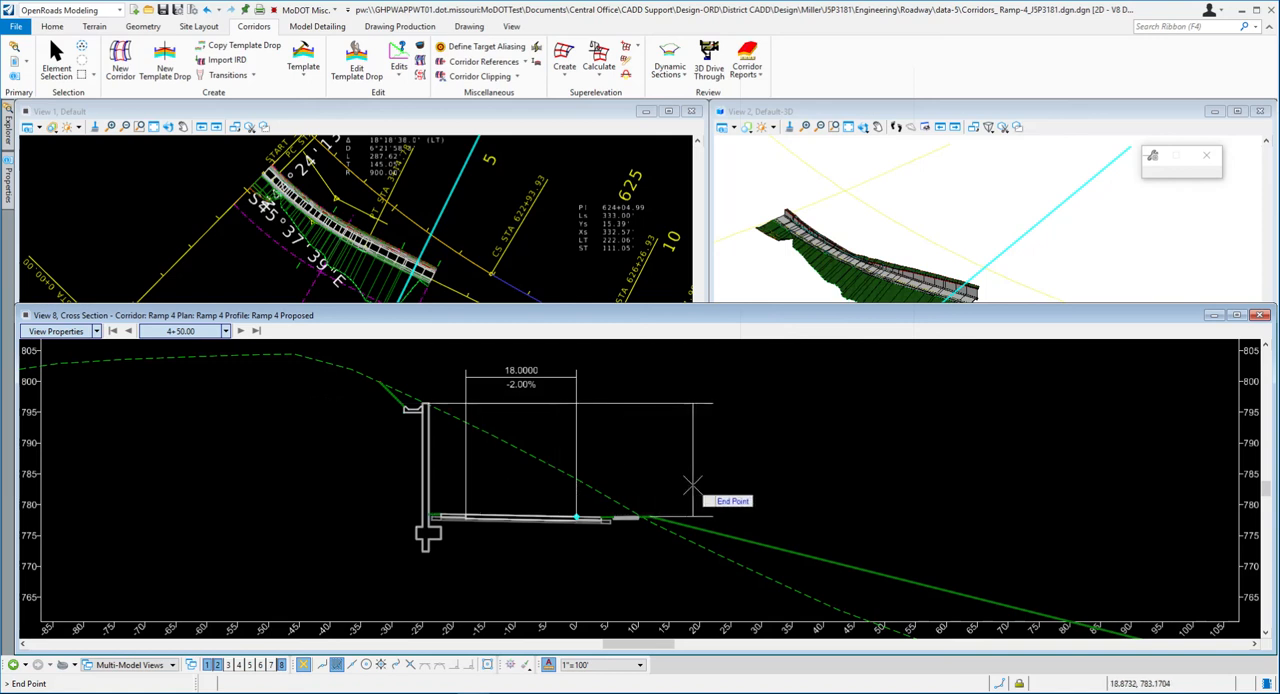
{"action": "left_click", "coordinate": [691, 483]}
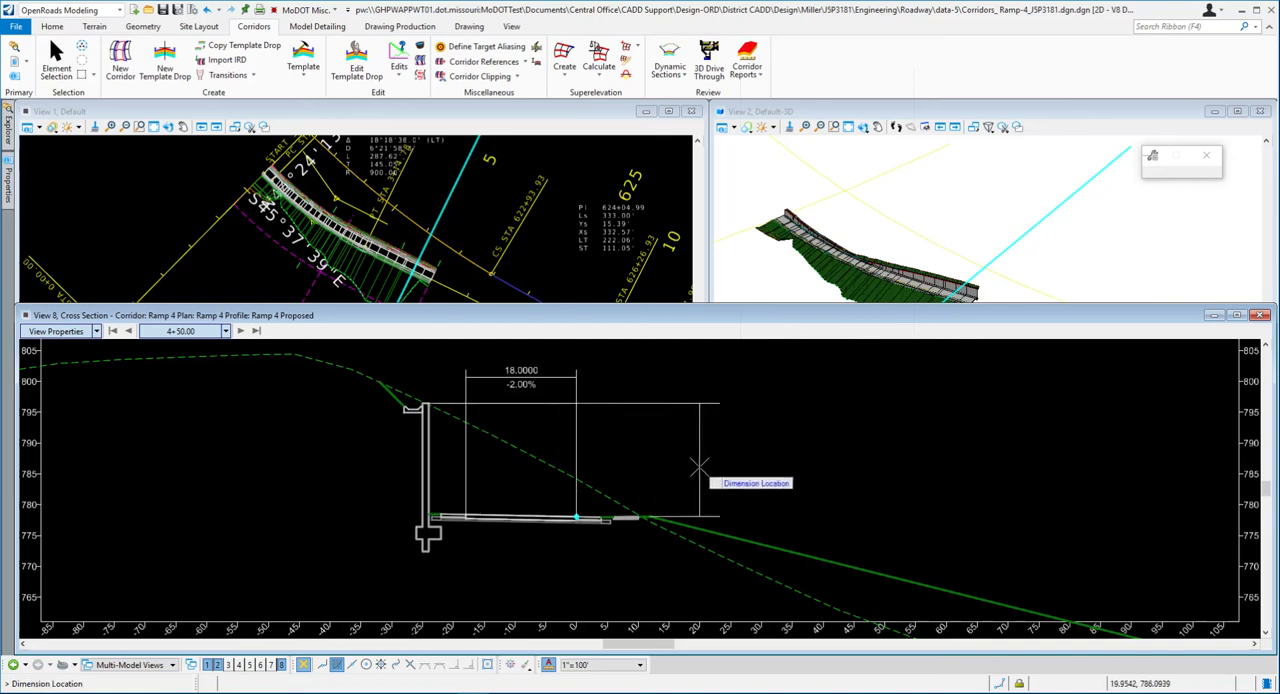
{"action": "left_click", "coordinate": [684, 460]}
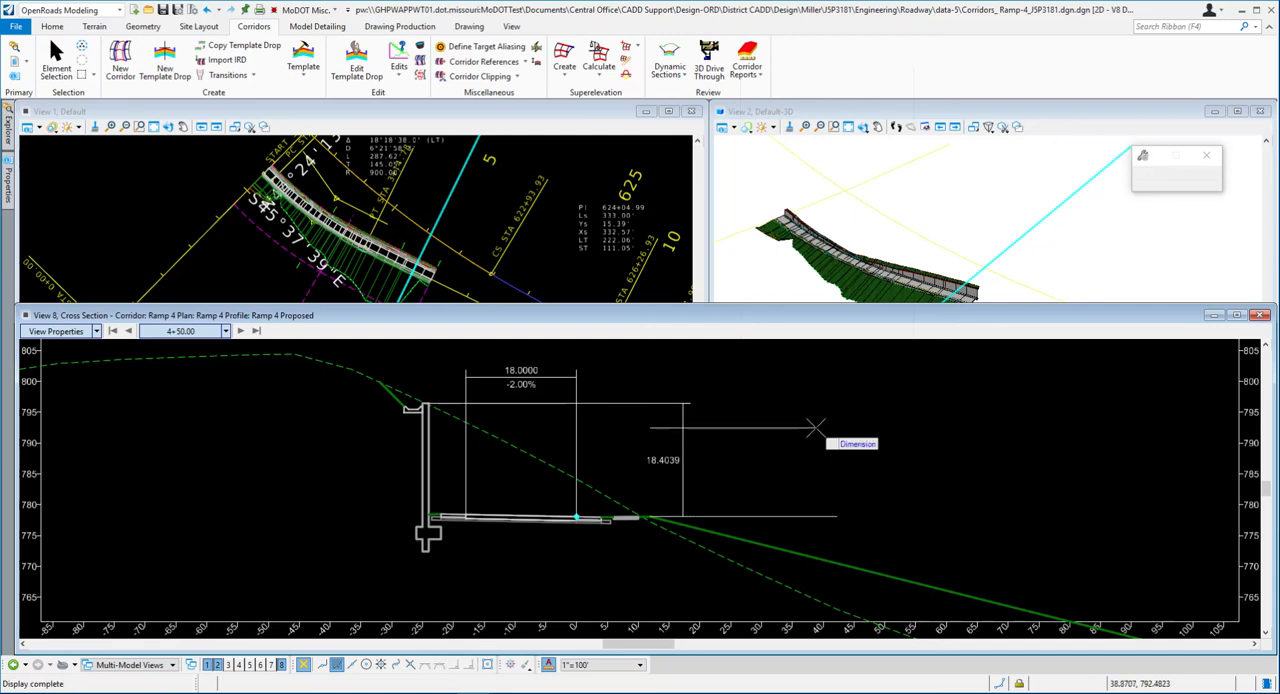
{"action": "right_click", "coordinate": [814, 374]}
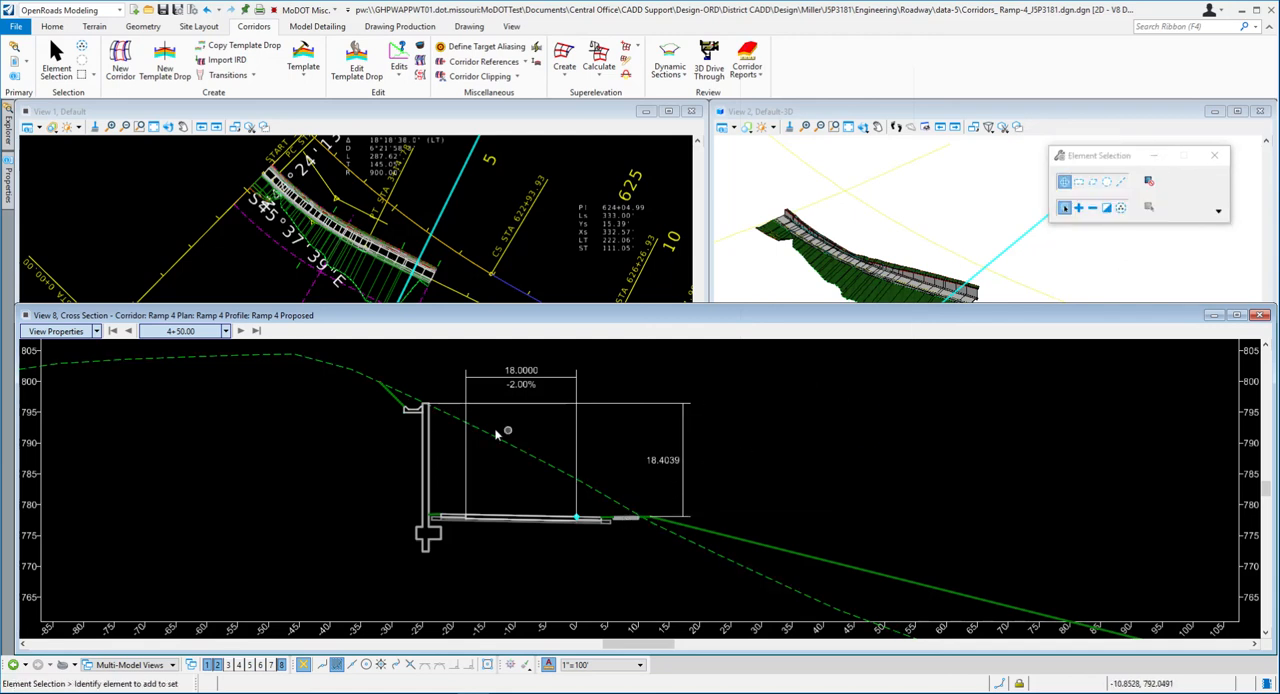
- Move the cross section view back station by station to 3+14.78 and examine the vertical wall dimension at each
{"action": "left_click", "coordinate": [129, 331]}
{"action": "left_click", "coordinate": [129, 331]}
{"action": "left_click", "coordinate": [129, 331]}
{"action": "left_click", "coordinate": [129, 331]}
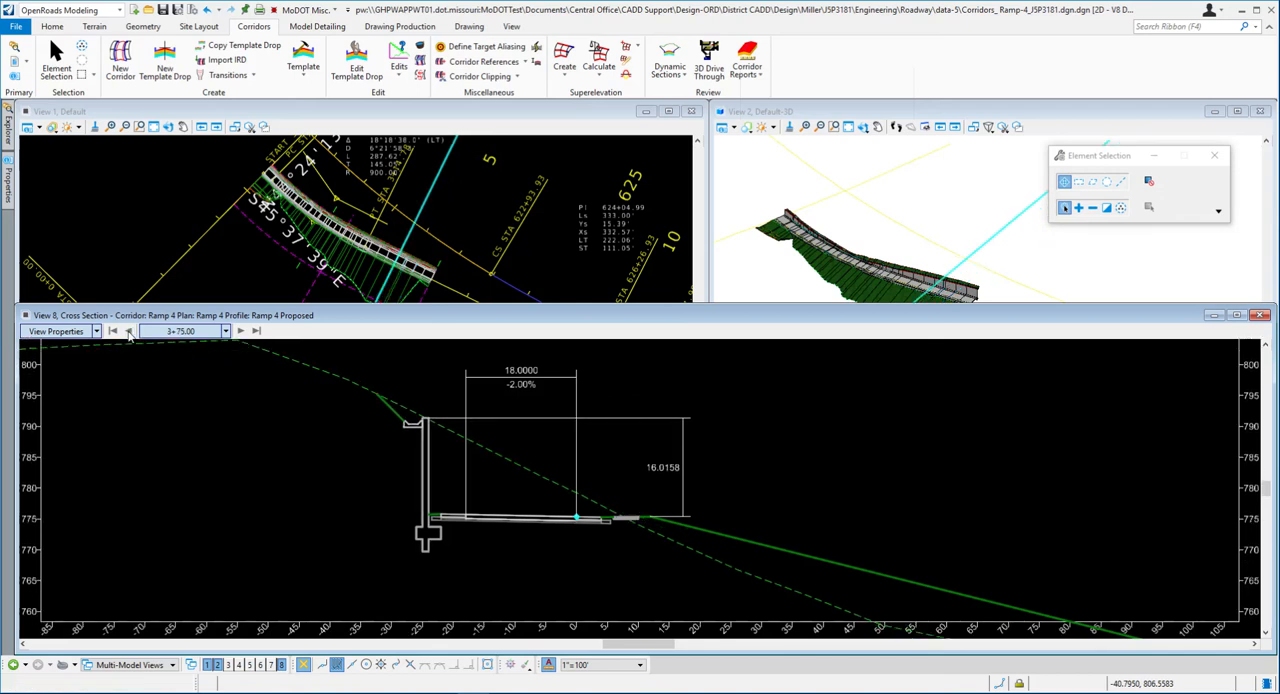
{"action": "left_click", "coordinate": [129, 331]}
{"action": "left_click", "coordinate": [129, 331]}
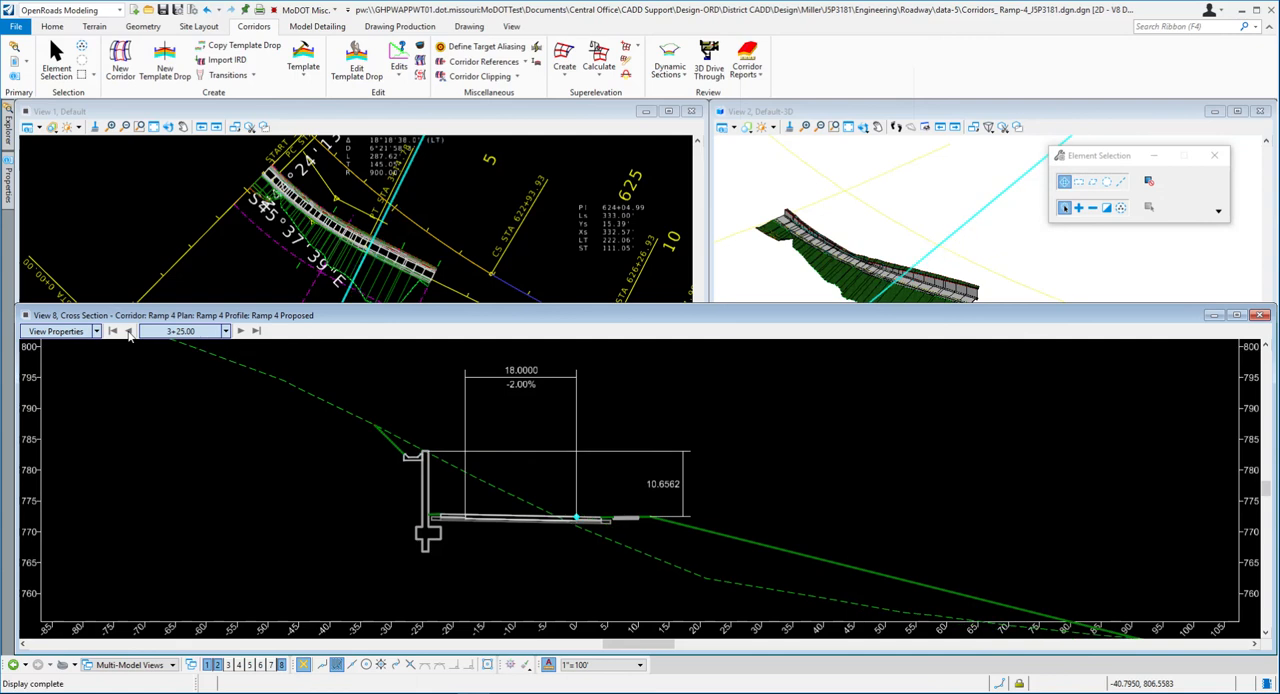
{"action": "left_click", "coordinate": [129, 331]}
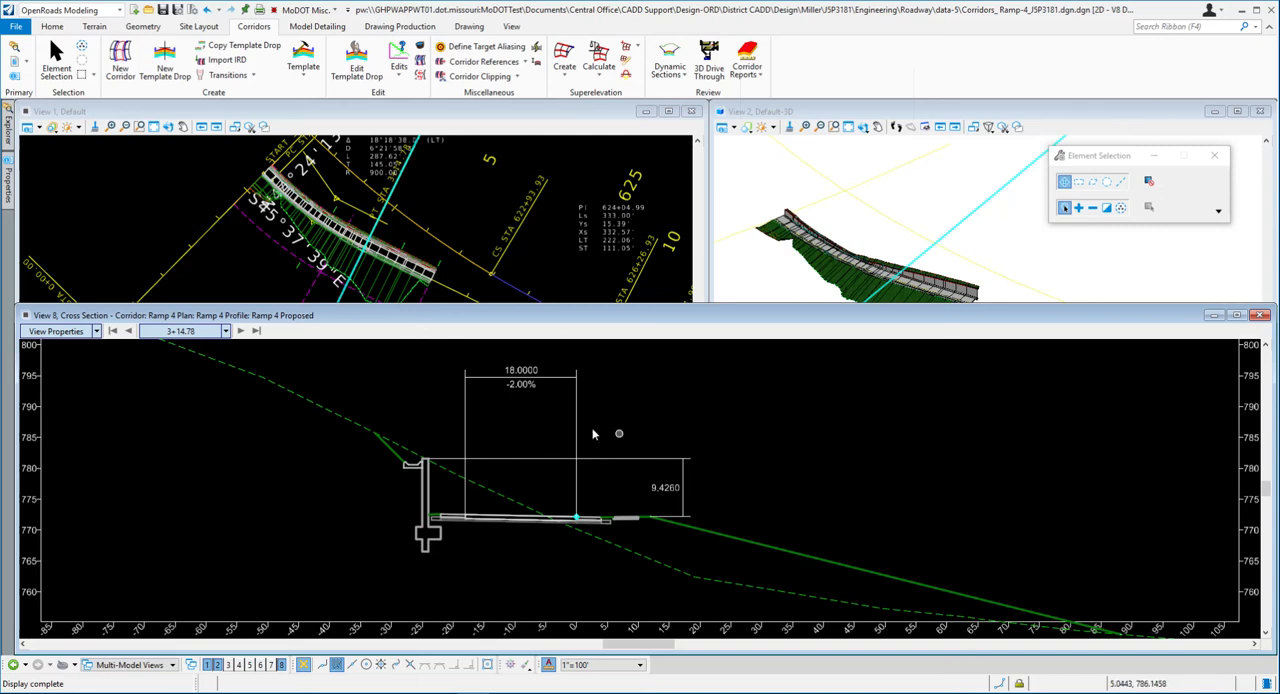
- Remove all temporary dimensions from the cross section view
{"action": "scroll", "coordinate": [579, 428], "scroll_direction": "down", "scroll_amount": 1}
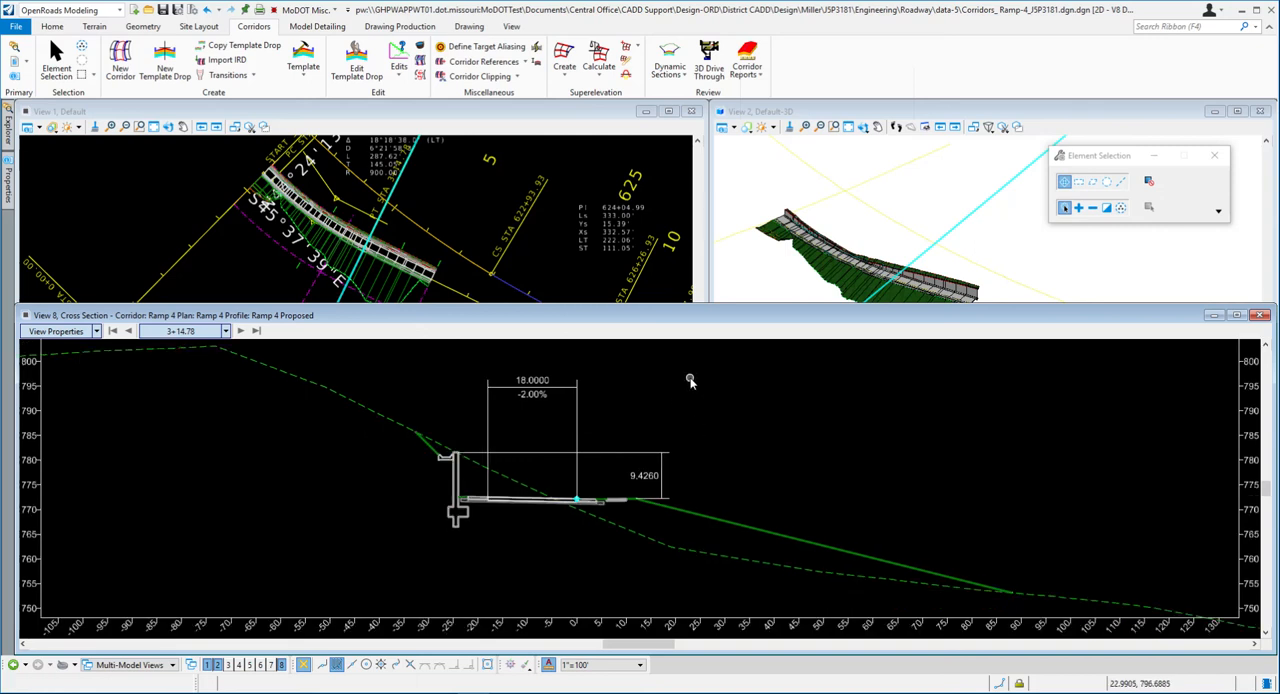
{"action": "right_click", "coordinate": [689, 380]}
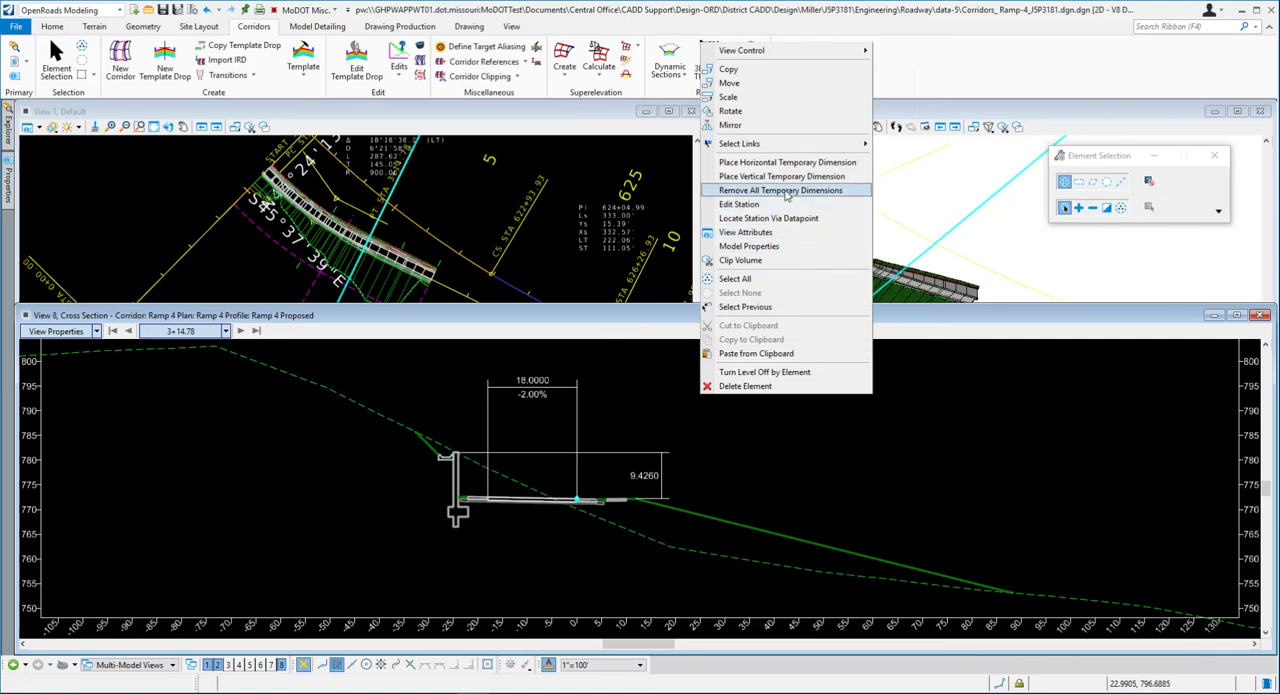
{"action": "left_click", "coordinate": [786, 191]}
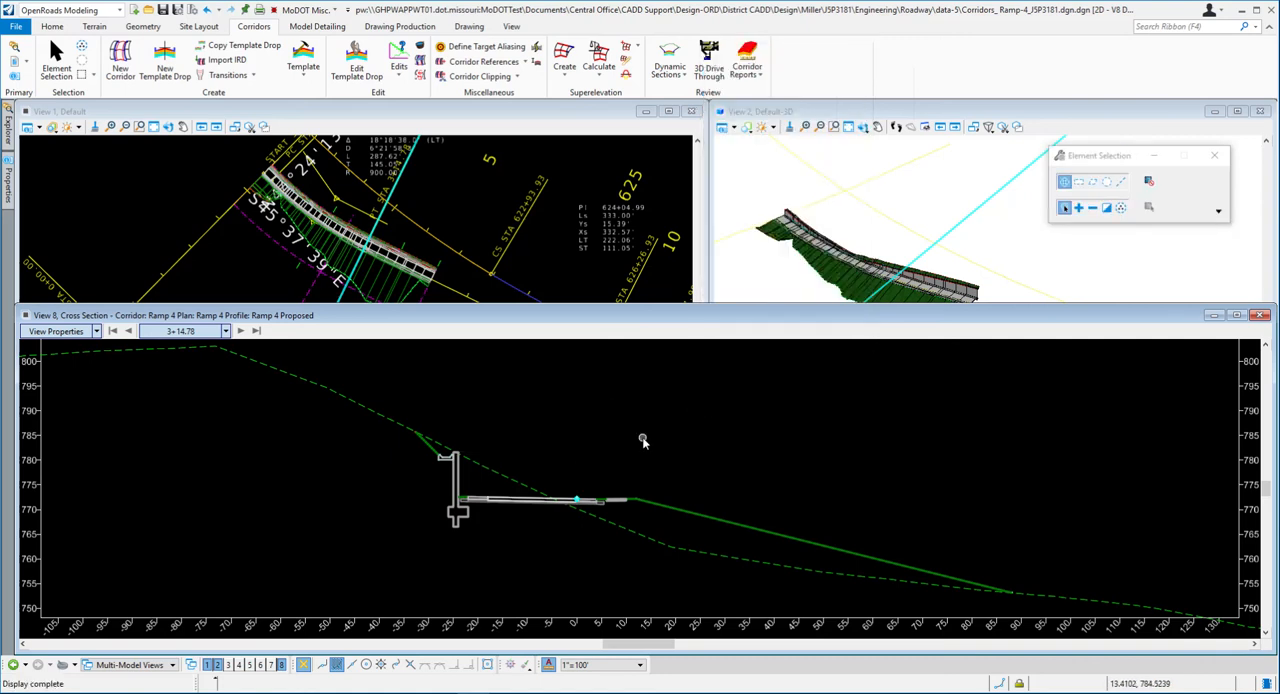
- Switch to the Word document and read steps 38 and 39 on saving settings and updating the server copy
{"action": "key", "text": "alt+Tab"}
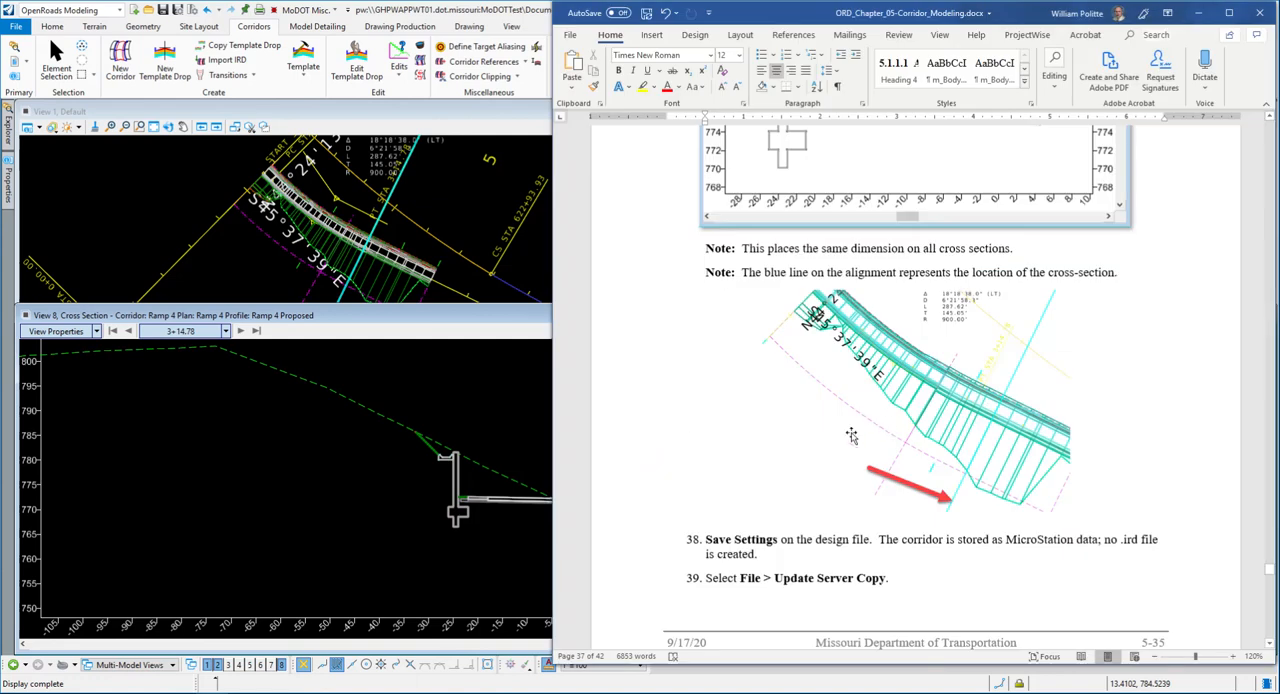
{"action": "scroll", "coordinate": [851, 435], "scroll_direction": "down", "scroll_amount": 2}
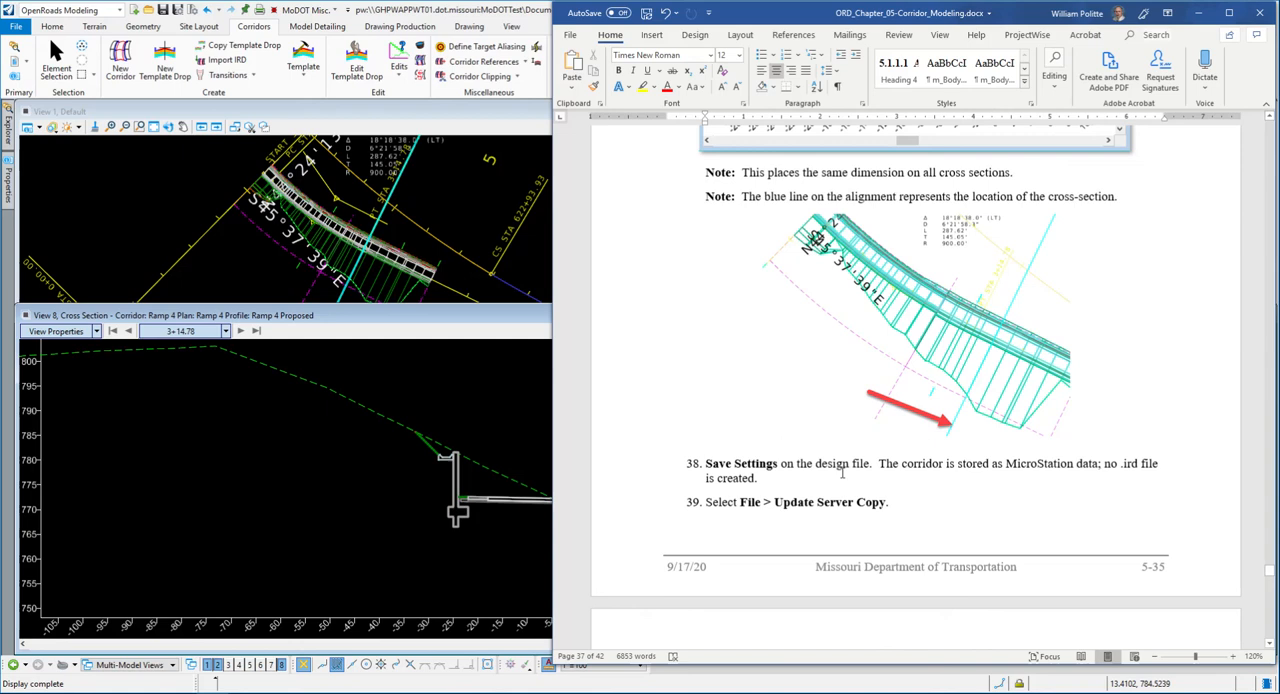
{"action": "scroll", "coordinate": [843, 472], "scroll_direction": "down", "scroll_amount": 3}
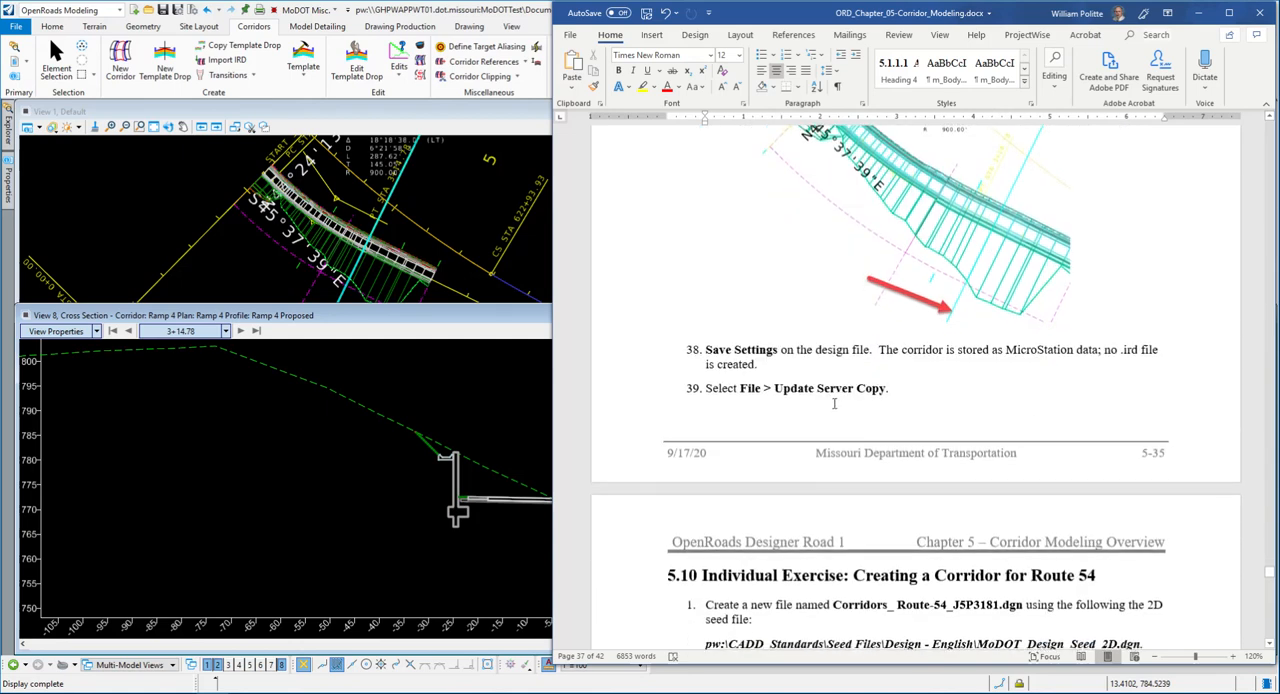
{"action": "scroll", "coordinate": [838, 404], "scroll_direction": "up", "scroll_amount": 4}
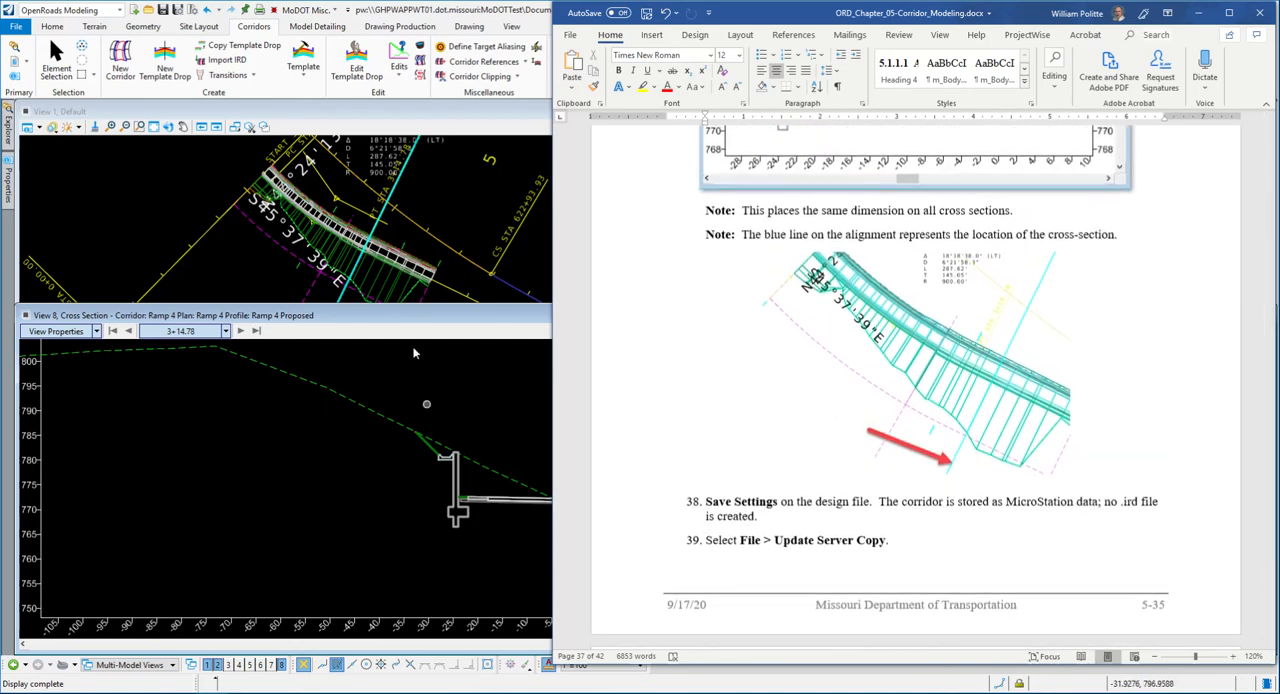
- Switch to OpenRoads Designer, save the Ramp 4 corridor design file and update its server copy
{"action": "left_click", "coordinate": [407, 316]}
{"action": "left_click", "coordinate": [16, 26]}
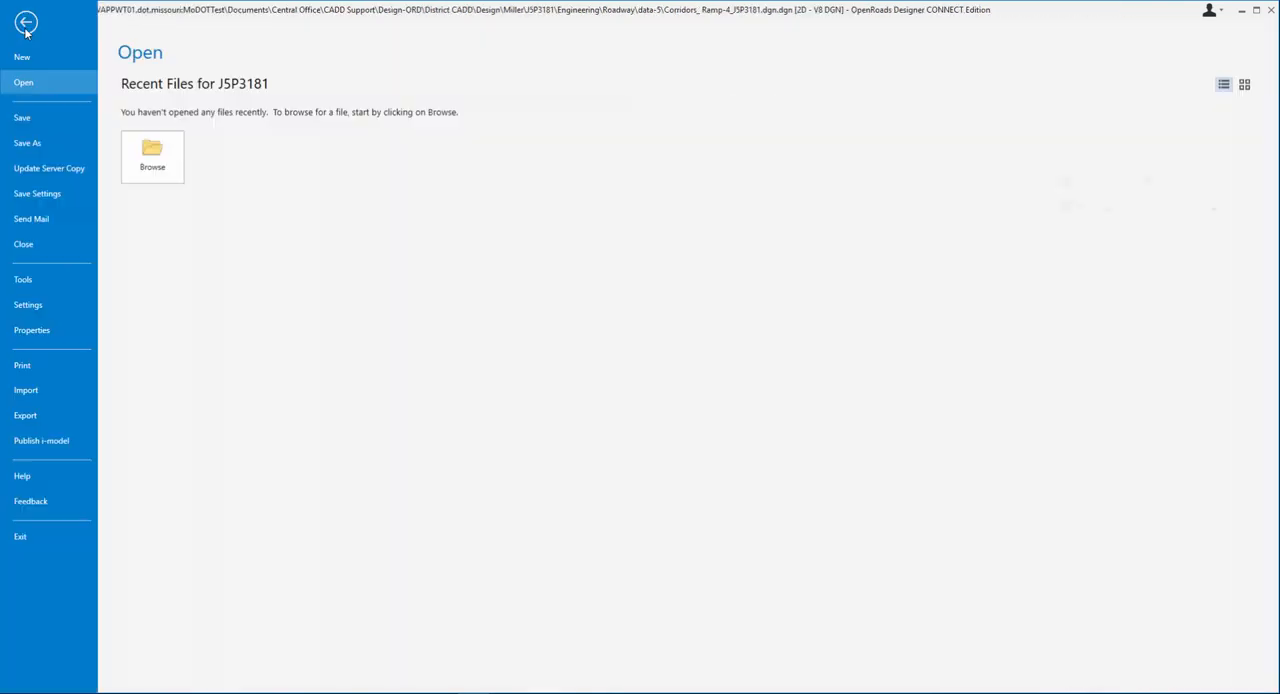
{"action": "left_click", "coordinate": [28, 118]}
{"action": "left_click", "coordinate": [16, 26]}
{"action": "left_click", "coordinate": [70, 170]}
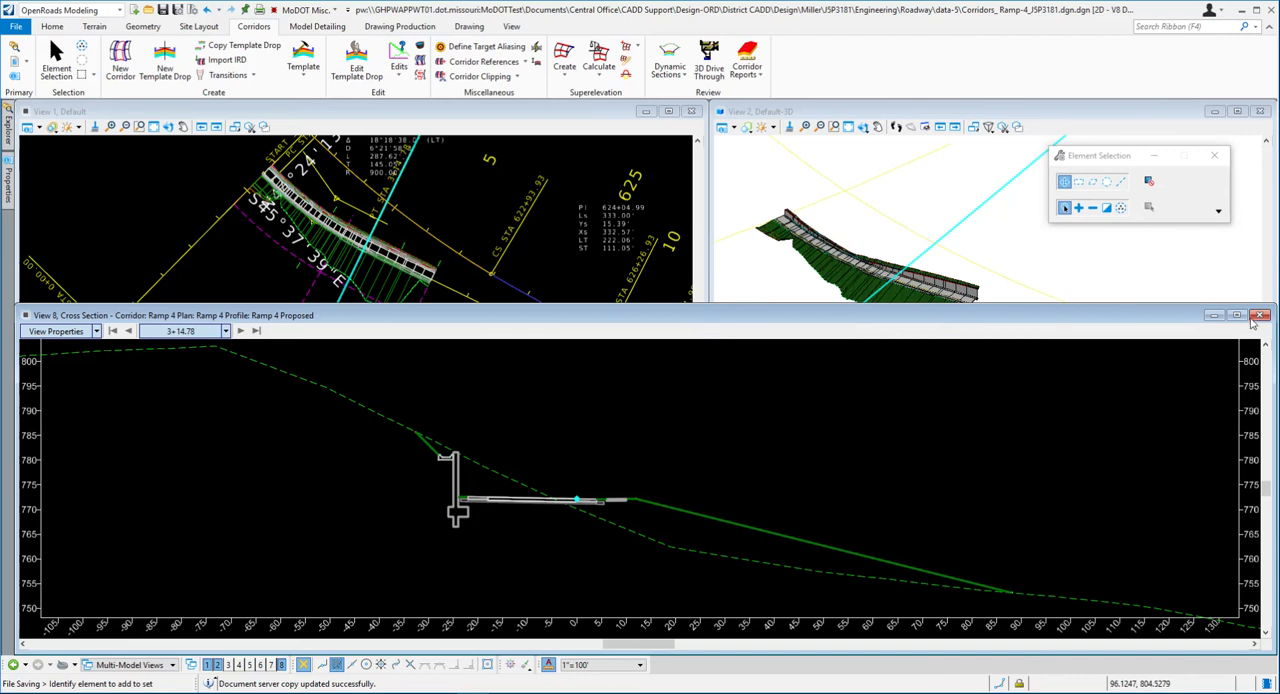
- Close the cross section view and inspect the Ramp 4 corridor in the plan and 3D views
{"action": "left_click", "coordinate": [1261, 316]}
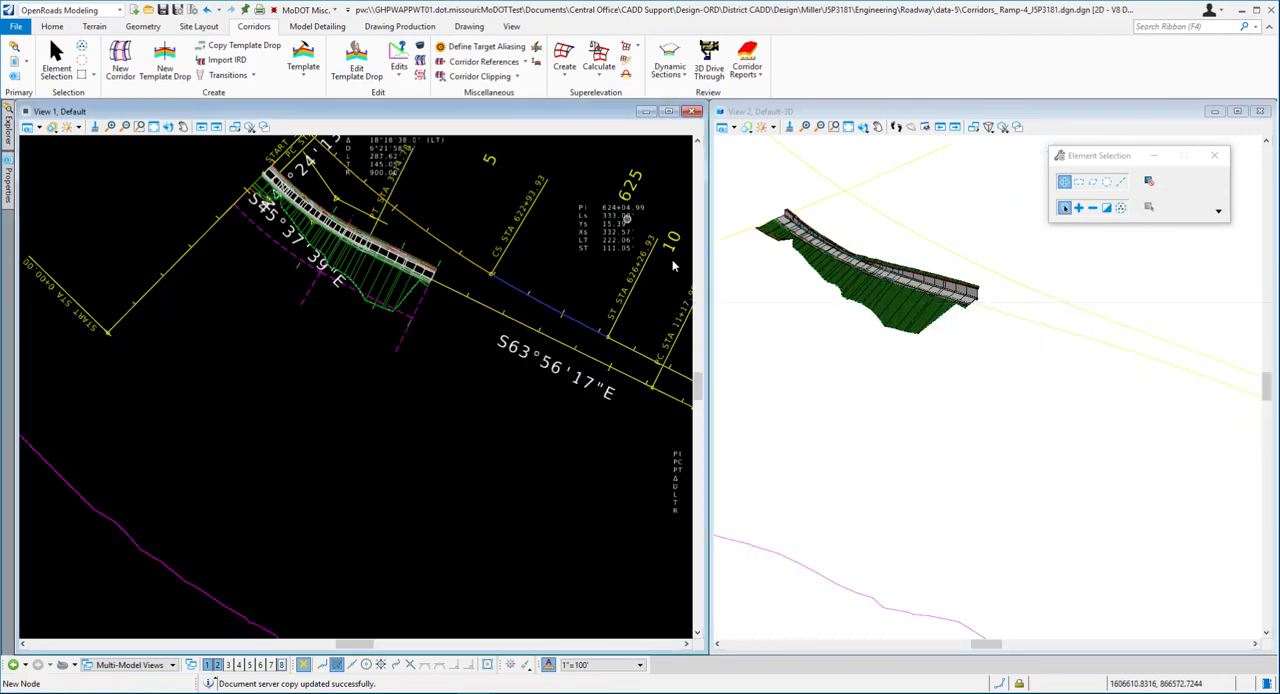
{"action": "scroll", "coordinate": [909, 297], "scroll_direction": "up", "scroll_amount": 4}
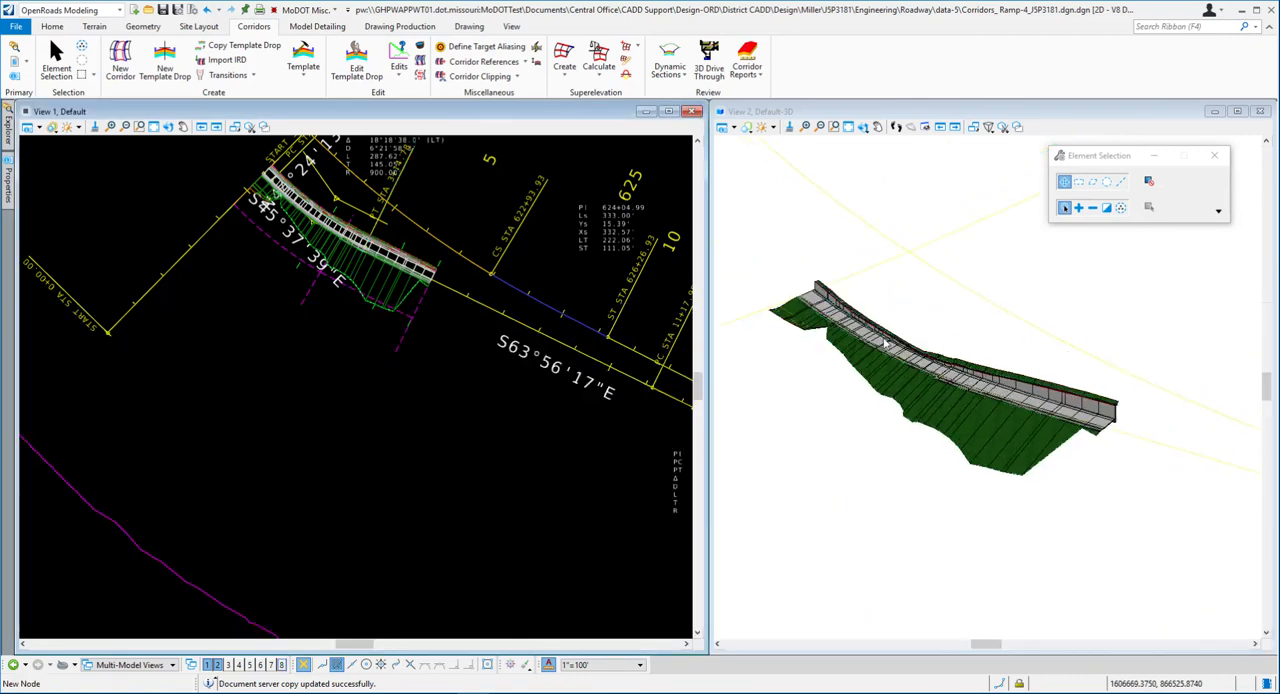
{"action": "scroll", "coordinate": [883, 328], "scroll_direction": "up", "scroll_amount": 2}
{"action": "scroll", "coordinate": [440, 308], "scroll_direction": "down", "scroll_amount": 2}
{"action": "scroll", "coordinate": [378, 247], "scroll_direction": "up", "scroll_amount": 5}
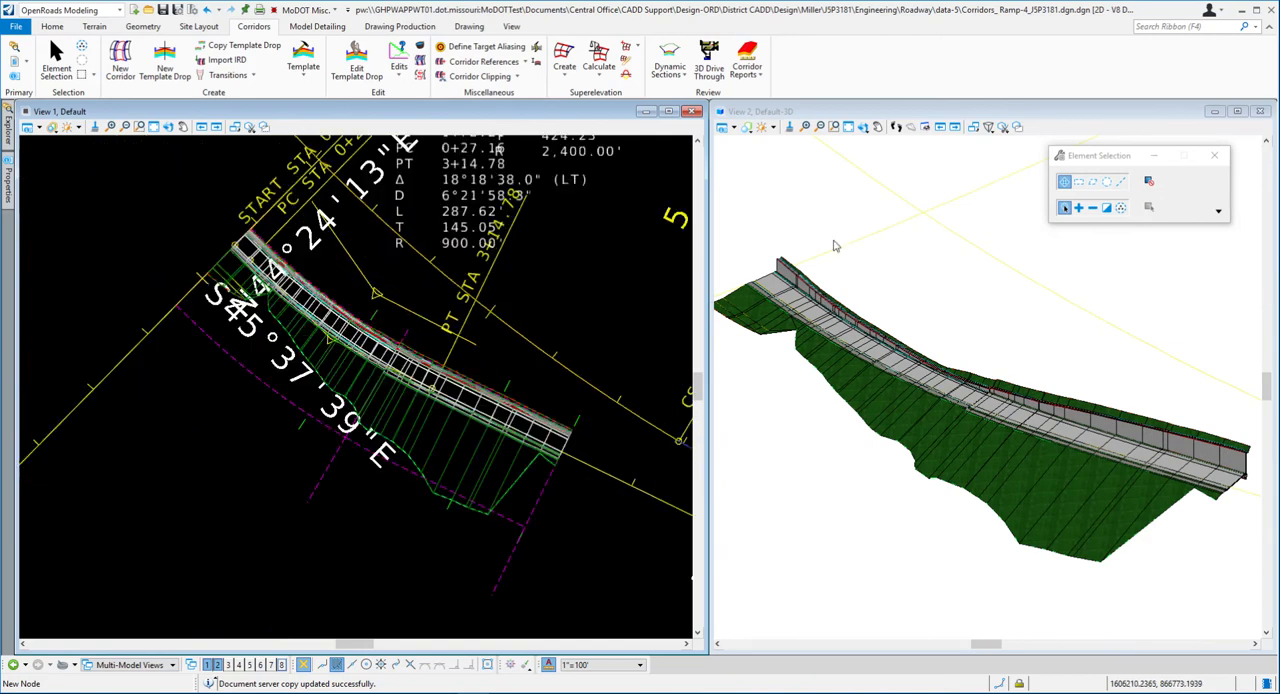